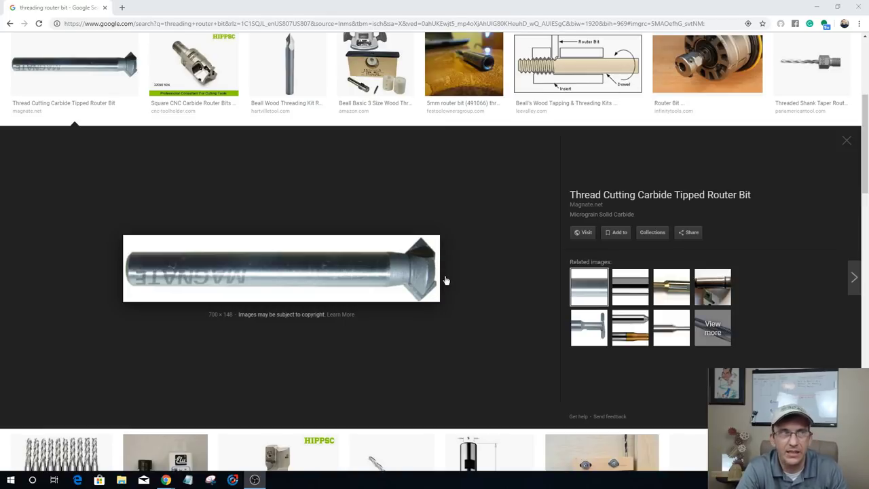
Step: Minimise the browser and launch VCarve Pro 9.5
{"action": "left_click", "coordinate": [818, 8]}
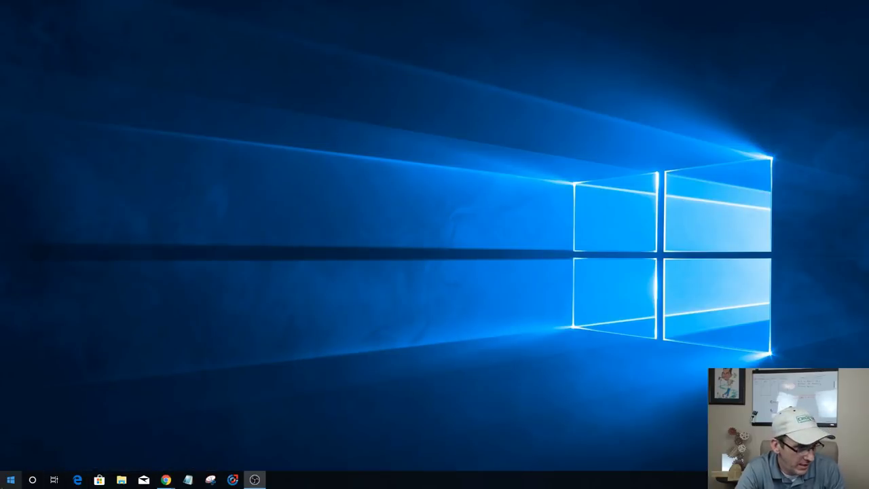
{"action": "left_click", "coordinate": [11, 480]}
{"action": "scroll", "coordinate": [124, 282], "scroll_direction": "down", "scroll_amount": 10}
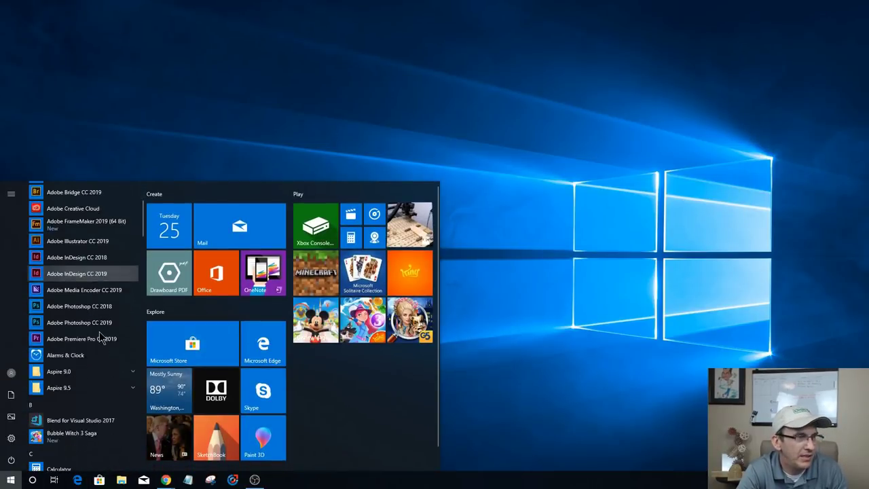
{"action": "scroll", "coordinate": [102, 337], "scroll_direction": "down", "scroll_amount": 8}
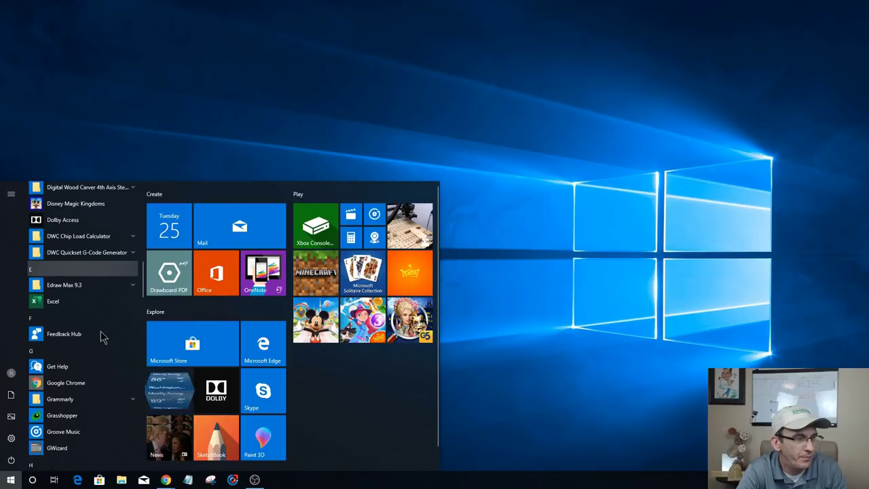
{"action": "scroll", "coordinate": [101, 338], "scroll_direction": "down", "scroll_amount": 8}
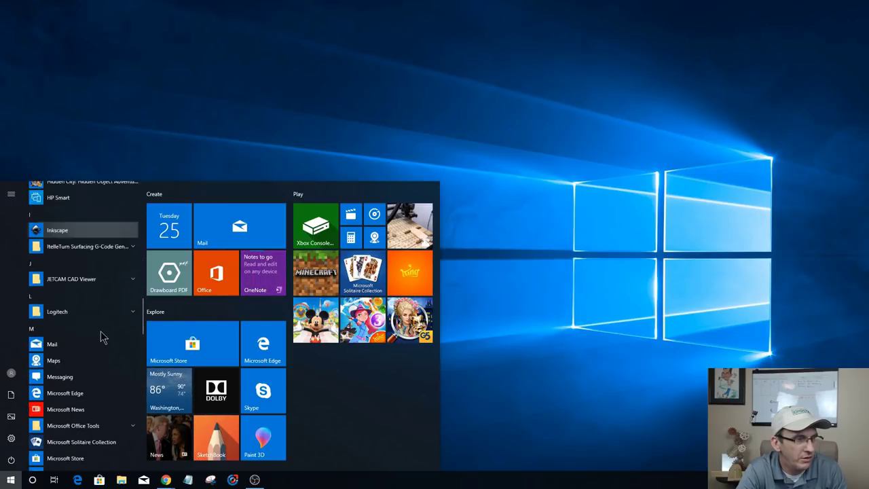
{"action": "scroll", "coordinate": [102, 337], "scroll_direction": "down", "scroll_amount": 10}
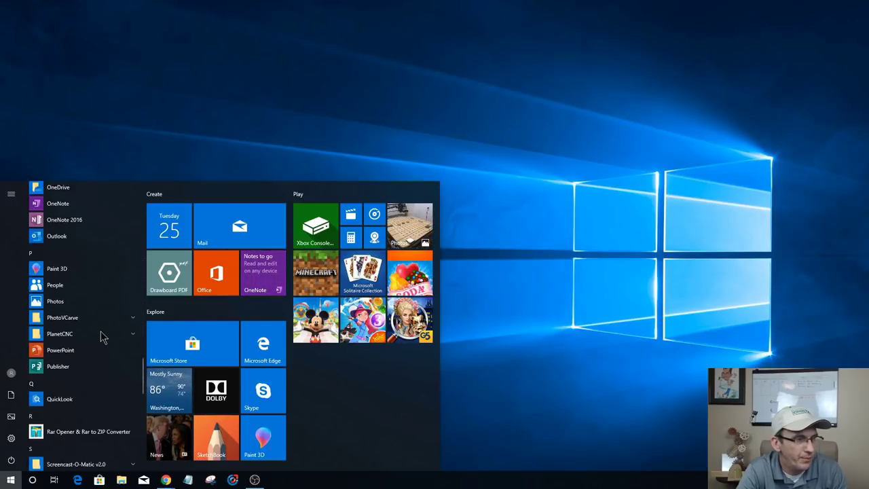
{"action": "scroll", "coordinate": [102, 334], "scroll_direction": "down", "scroll_amount": 1}
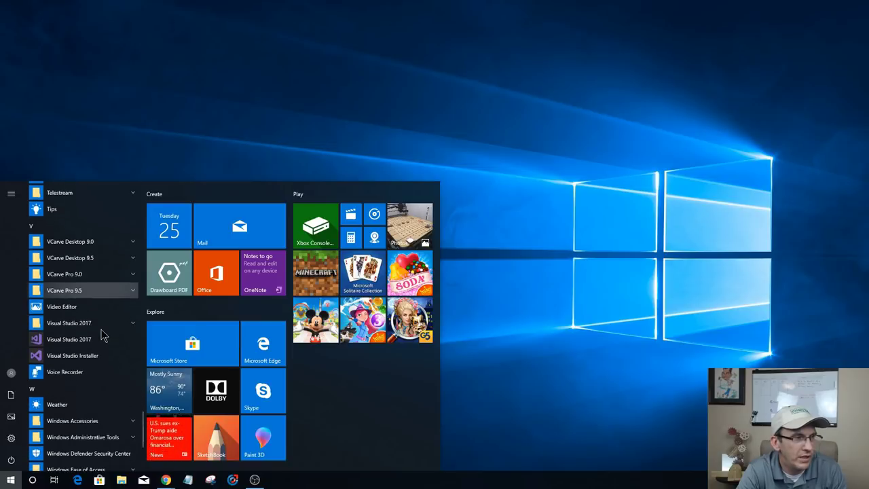
{"action": "left_click", "coordinate": [87, 290]}
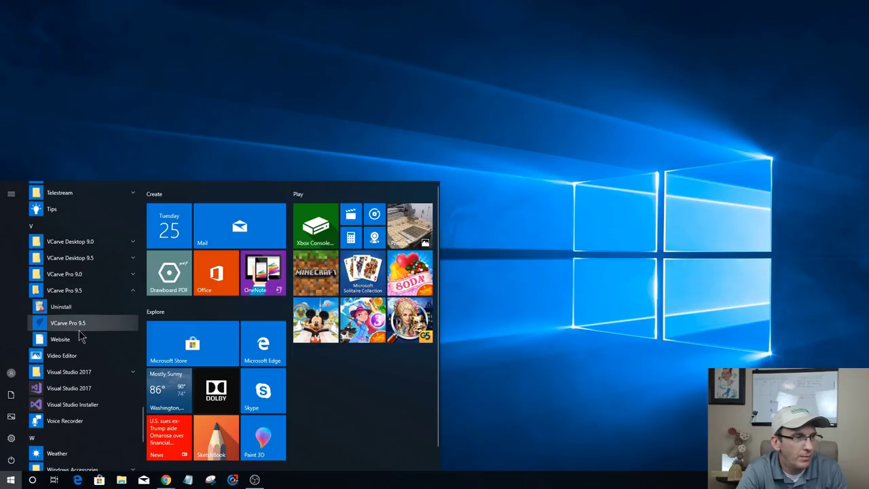
{"action": "left_click", "coordinate": [87, 321]}
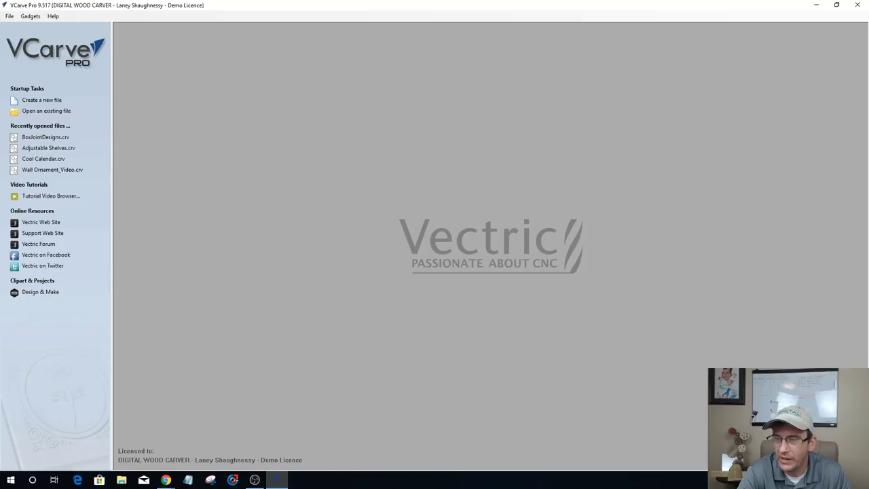
Step: Create a new job with a width of 12 inches and a height of 12 inches
{"action": "key", "text": "alt+Tab"}
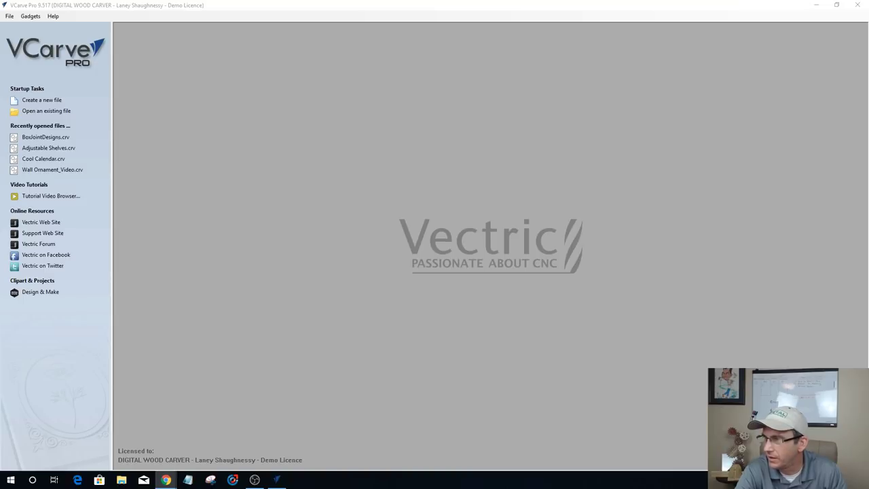
{"action": "left_click", "coordinate": [42, 100]}
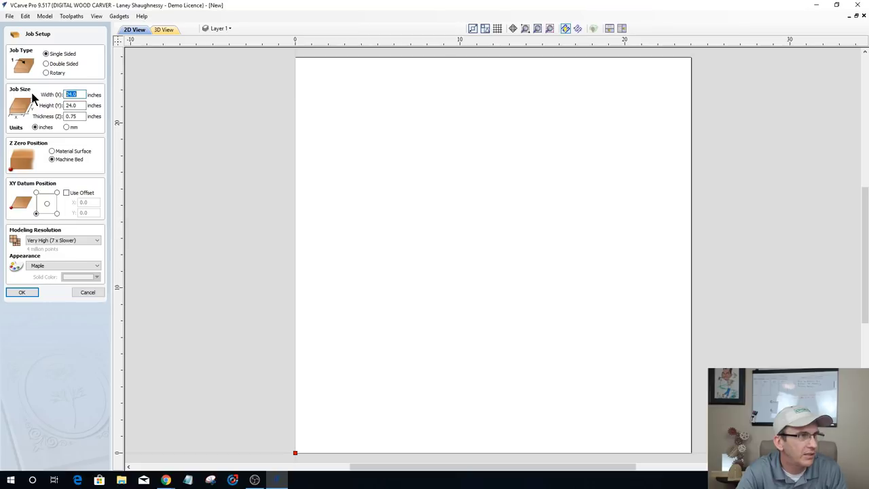
{"action": "type", "text": "12"}
{"action": "key", "text": "Tab"}
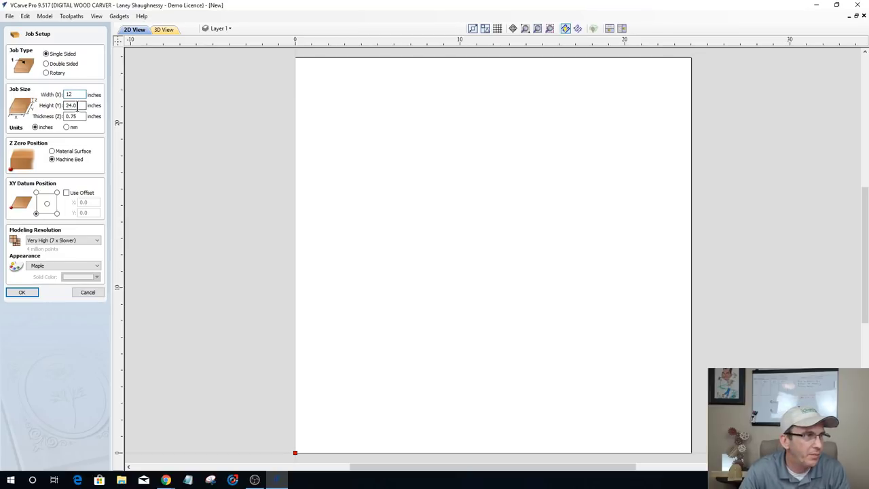
{"action": "type", "text": "12"}
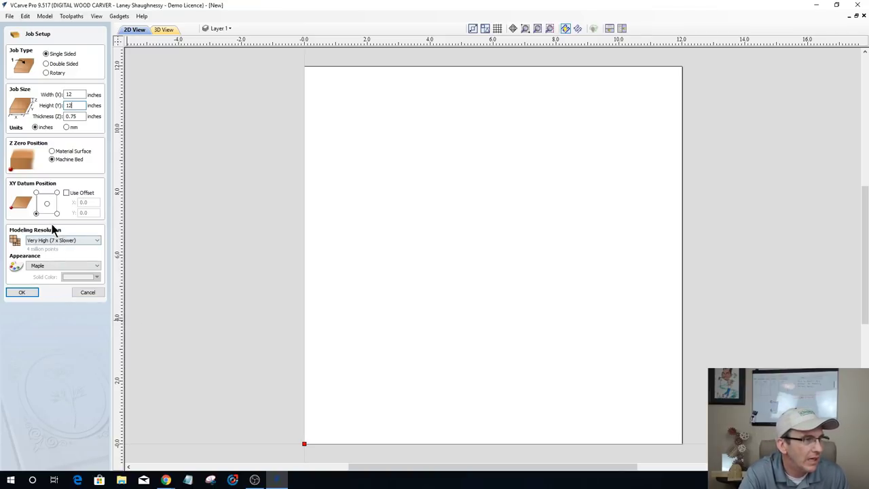
{"action": "left_click", "coordinate": [22, 293]}
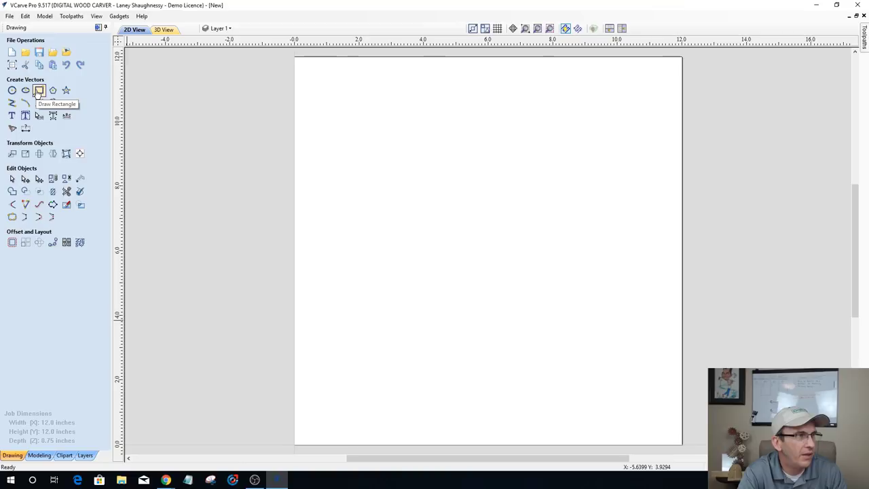
Step: Draw a square-cornered rectangle 0.625 inches wide and 0.375 inches high, with its upper-left corner at about X 4.16, Y 7.04
{"action": "left_click", "coordinate": [39, 92]}
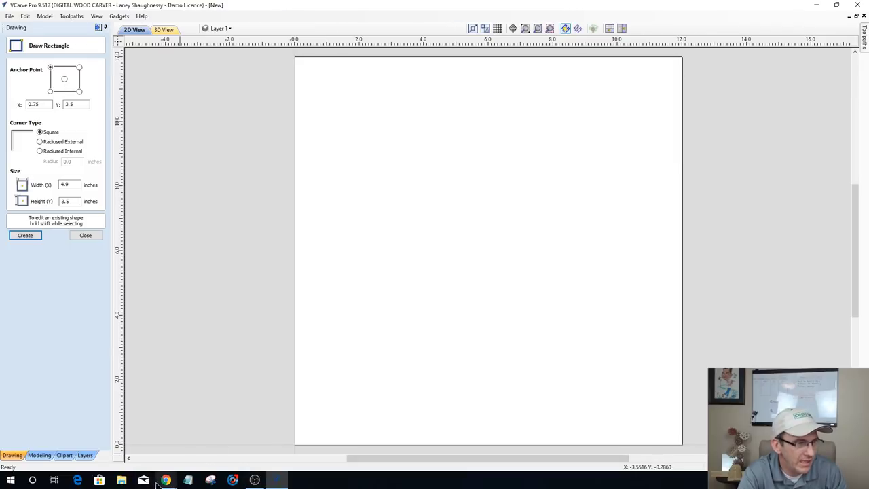
{"action": "mouse_move", "coordinate": [166, 480]}
{"action": "left_click", "coordinate": [215, 438]}
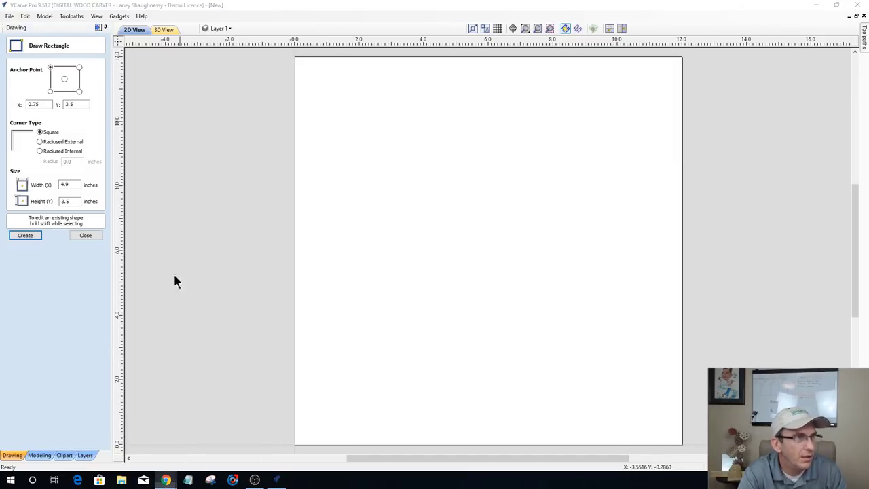
{"action": "key", "text": "alt+Tab"}
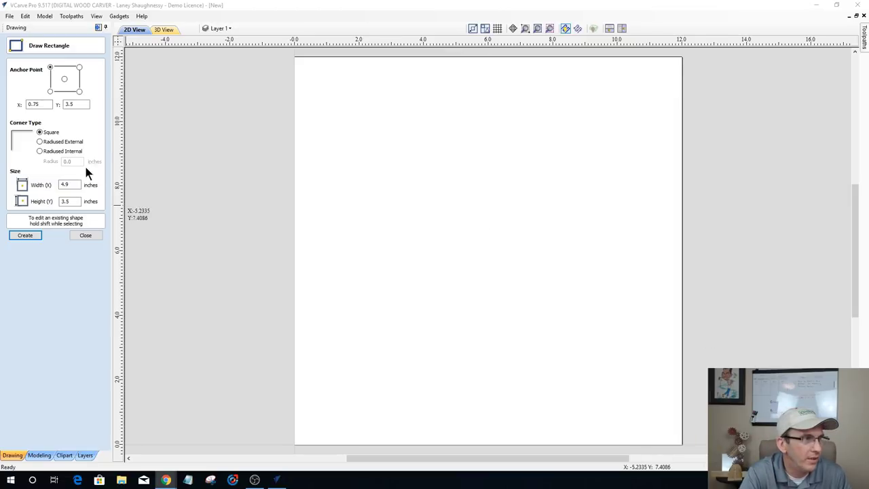
{"action": "double_click", "coordinate": [72, 186]}
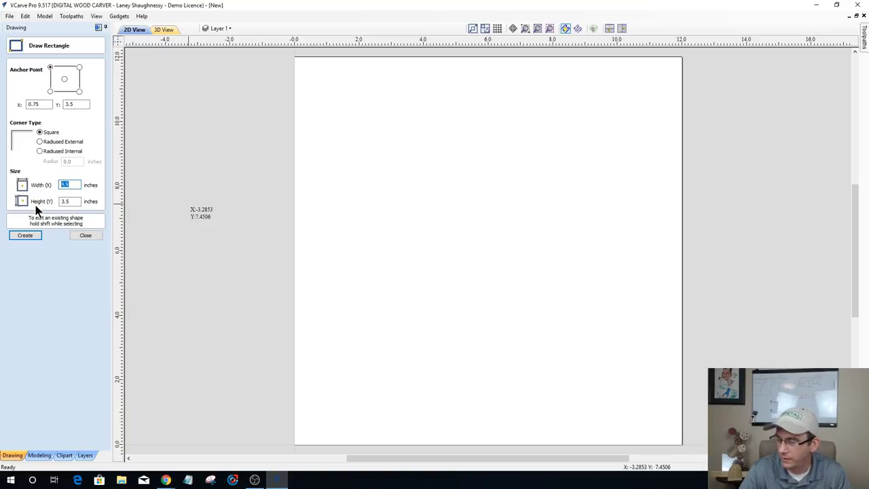
{"action": "type", "text": ".625"}
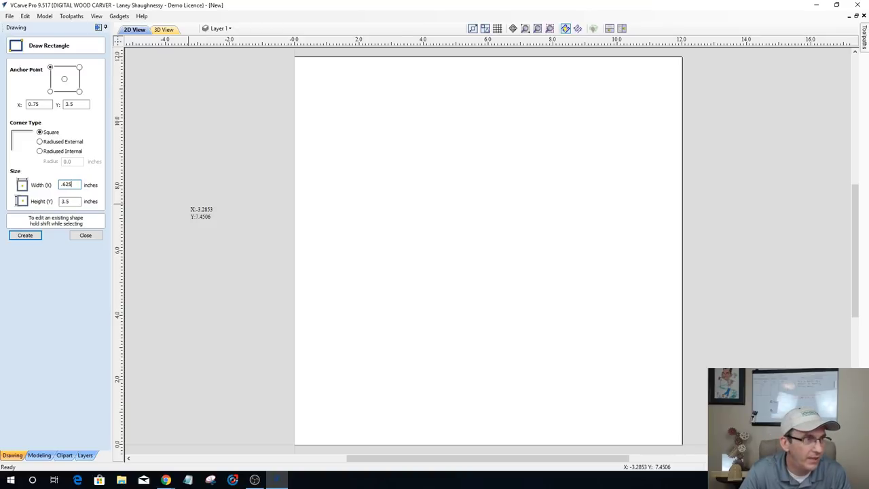
{"action": "double_click", "coordinate": [68, 201]}
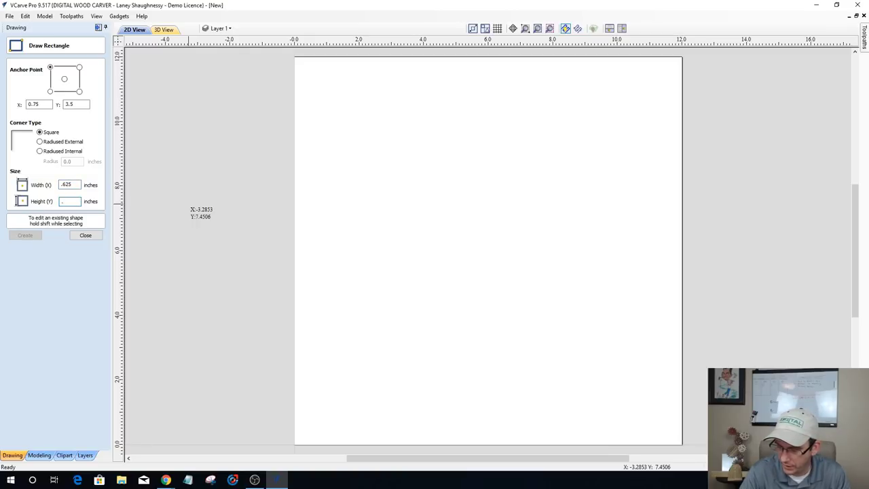
{"action": "type", "text": "375"}
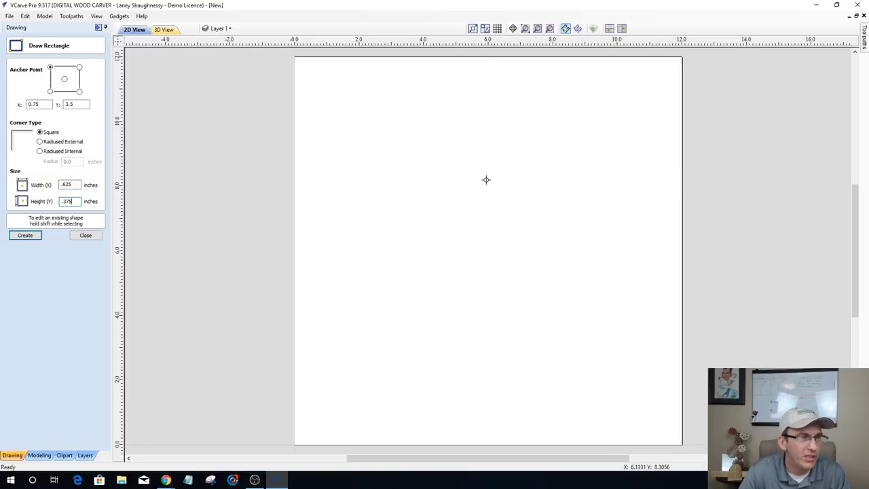
{"action": "left_click", "coordinate": [429, 216]}
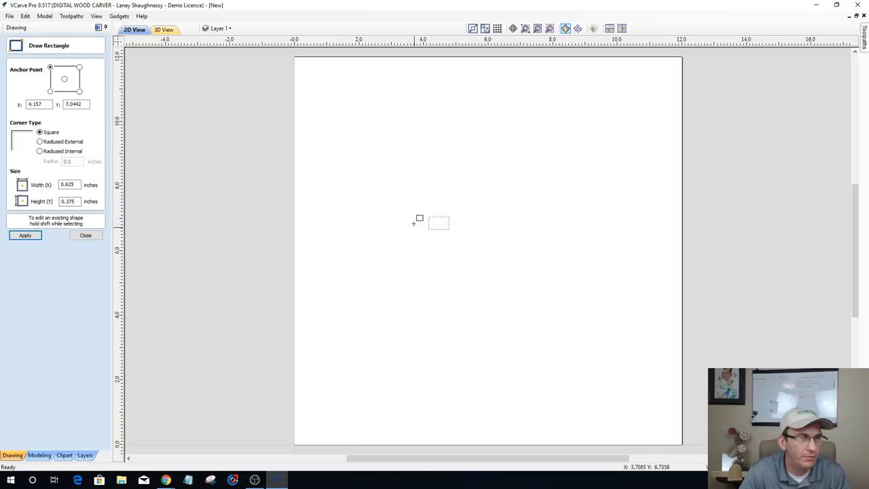
{"action": "scroll", "coordinate": [492, 209], "scroll_direction": "up", "scroll_amount": 10}
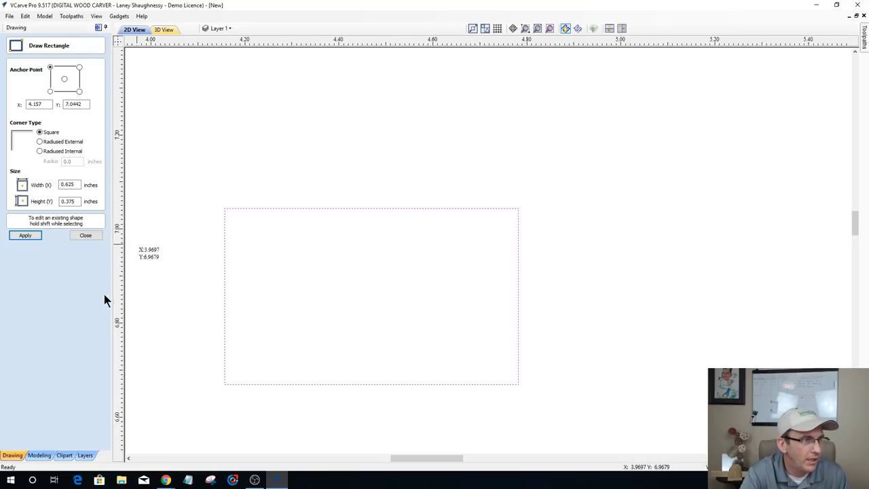
{"action": "left_click", "coordinate": [85, 235]}
Step: Place a vertical guide through the rectangle's middle at about X 4.47 and create a parallel guide offset .125 inches from it
{"action": "left_click_drag", "start_coordinate": [120, 264], "coordinate": [372, 207]}
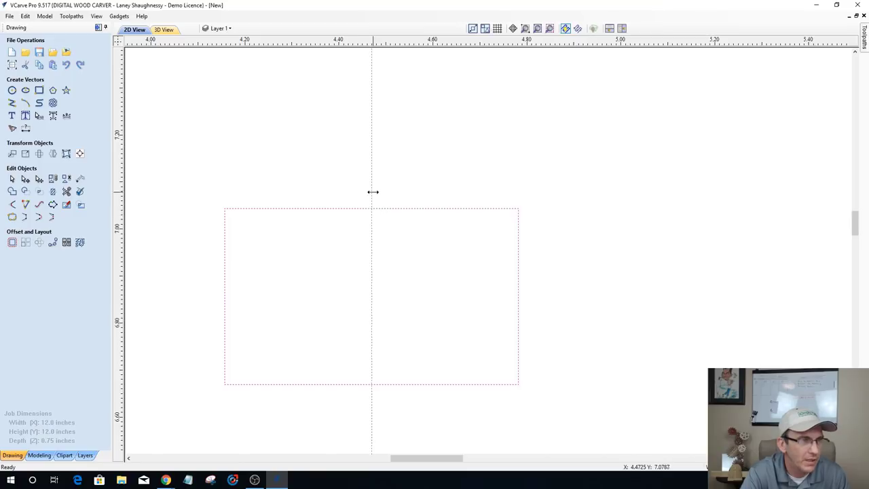
{"action": "double_click", "coordinate": [371, 190]}
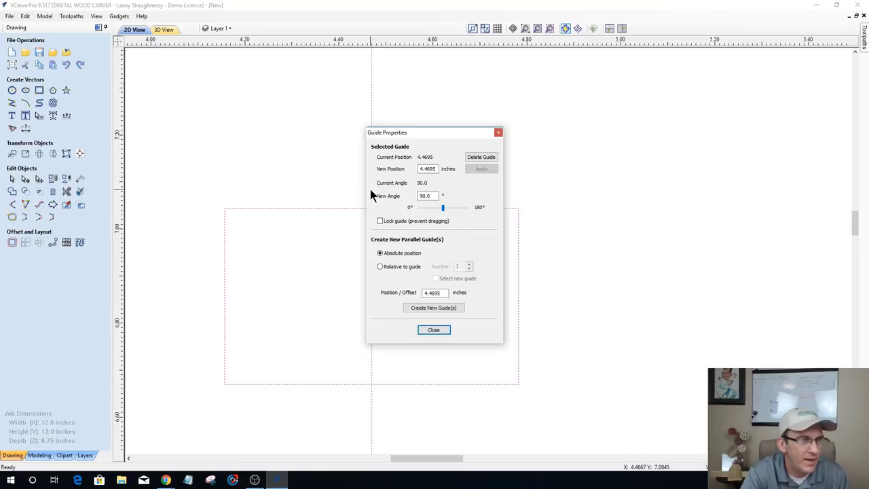
{"action": "left_click", "coordinate": [379, 267]}
{"action": "left_click_drag", "start_coordinate": [442, 292], "coordinate": [405, 290]}
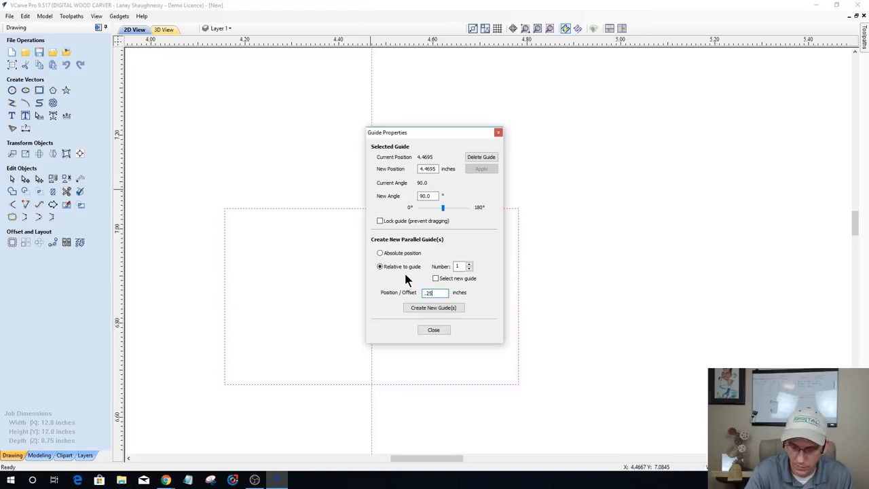
{"action": "key", "text": "BackSpace"}
{"action": "key", "text": "BackSpace"}
{"action": "type", "text": "12"}
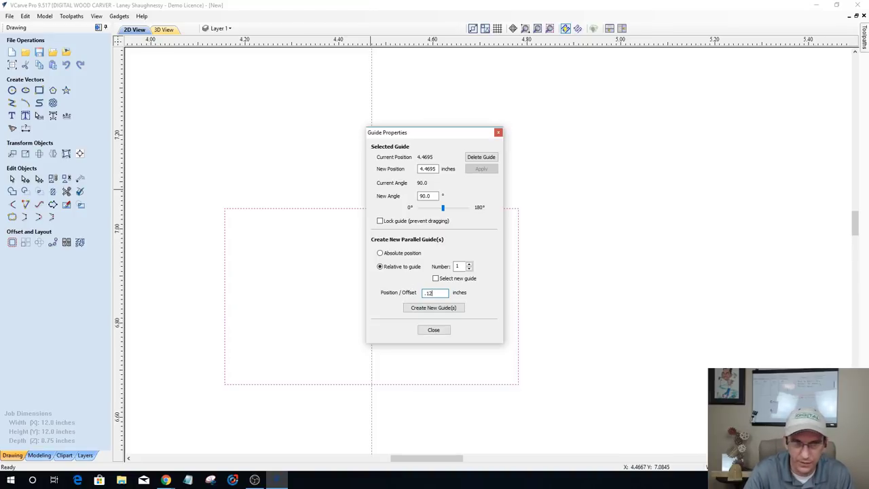
{"action": "type", "text": "5"}
{"action": "left_click", "coordinate": [428, 308]}
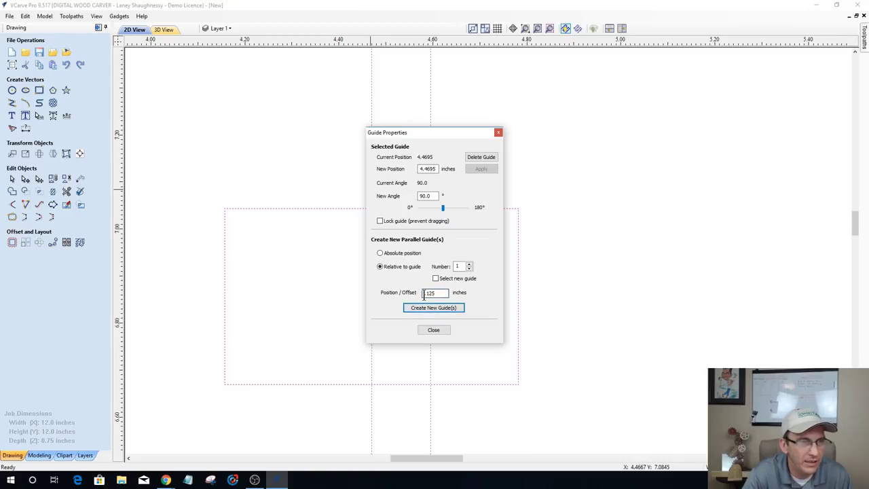
Step: Create another parallel guide offset -.125 inches from the centre guide
{"action": "type", "text": "-"}
{"action": "left_click", "coordinate": [426, 308]}
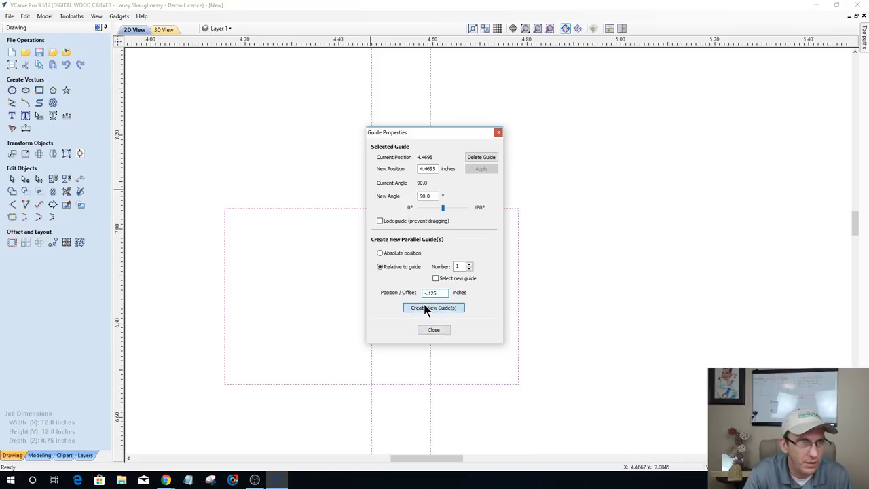
{"action": "left_click", "coordinate": [427, 330]}
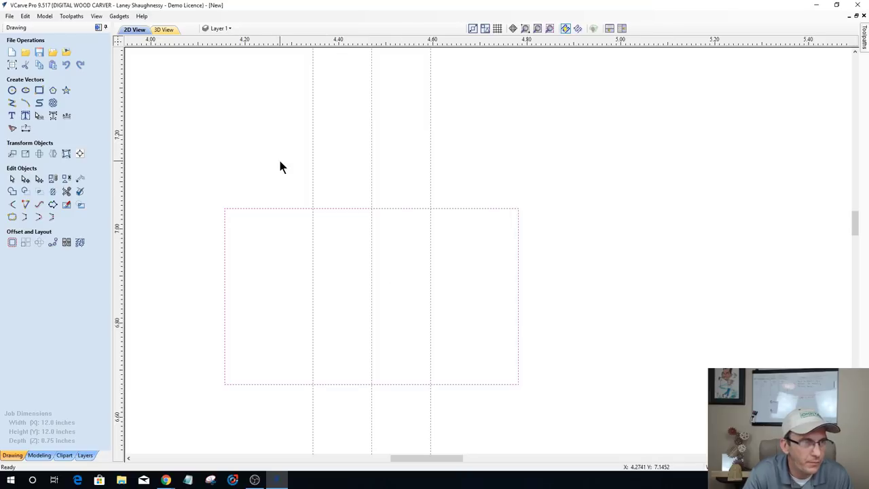
Step: Draw a shank rectangle about 0.25 by 0.31 inches between the two outer guides, slightly overlapping the first rectangle's upper edge
{"action": "left_click", "coordinate": [39, 90]}
{"action": "mouse_move", "coordinate": [313, 69]}
{"action": "left_mouse_down"}
{"action": "mouse_move", "coordinate": [351, 78]}
{"action": "mouse_move", "coordinate": [435, 181]}
{"action": "mouse_move", "coordinate": [431, 215]}
{"action": "left_mouse_up"}
{"action": "left_click", "coordinate": [431, 215]}
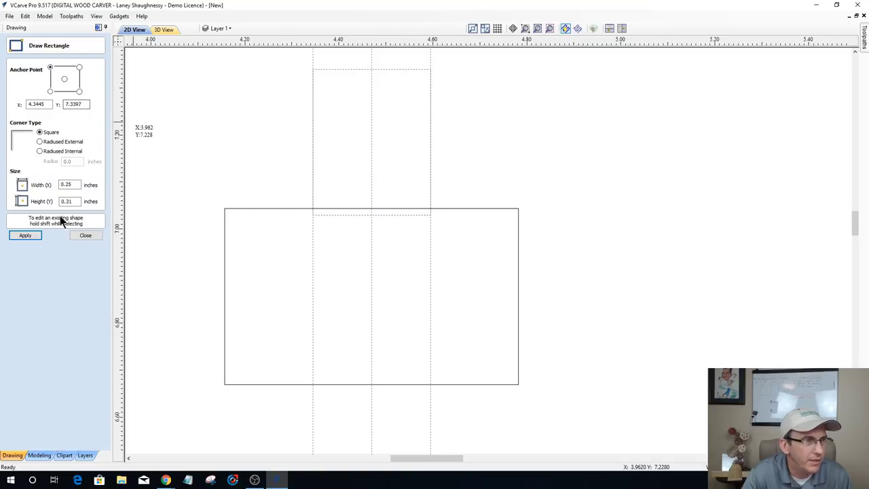
{"action": "left_click", "coordinate": [83, 236]}
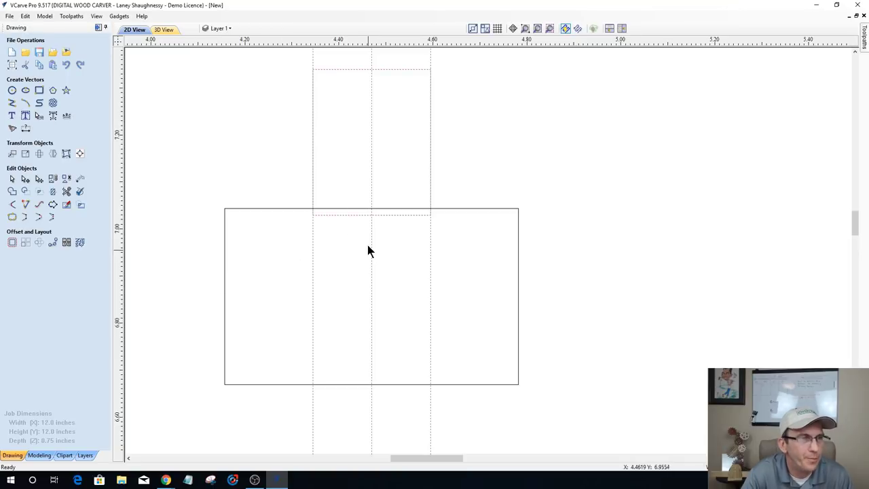
Step: Draw a polyline from the right shank corner through the rectangle's right midpoint, both lower guide intersections and the left midpoint to the left shank corner
{"action": "left_click", "coordinate": [12, 102]}
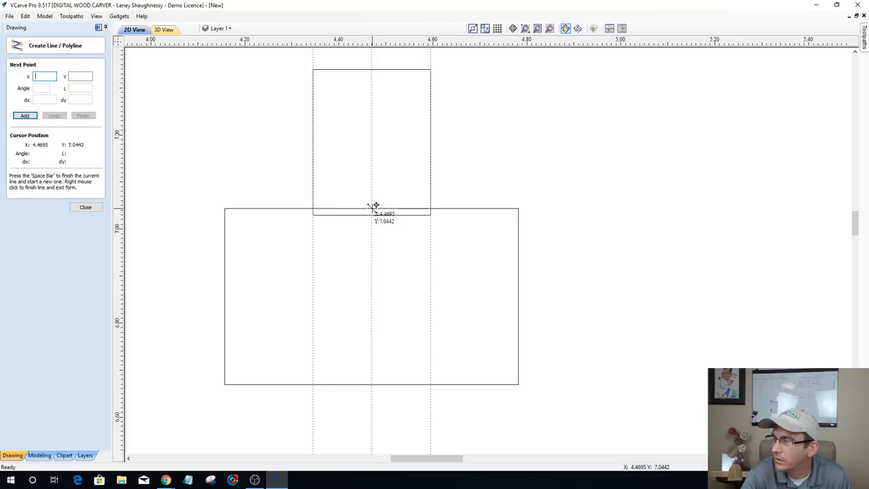
{"action": "left_click", "coordinate": [431, 209]}
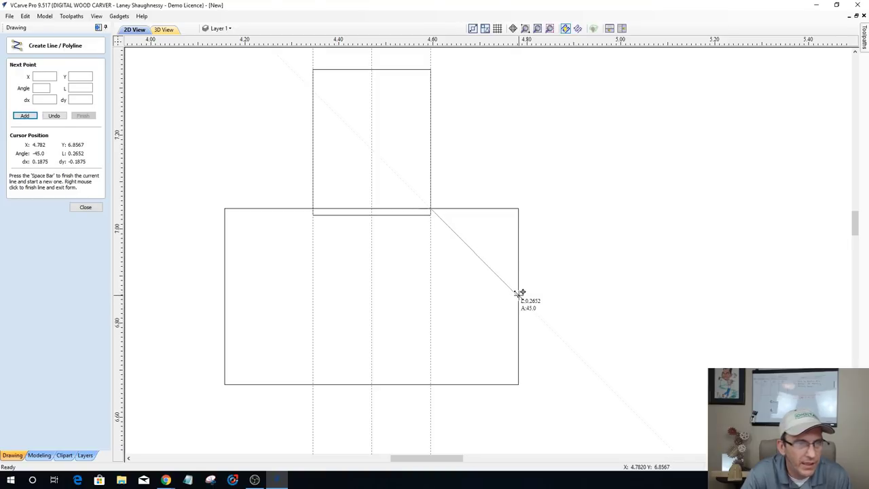
{"action": "left_click", "coordinate": [518, 296]}
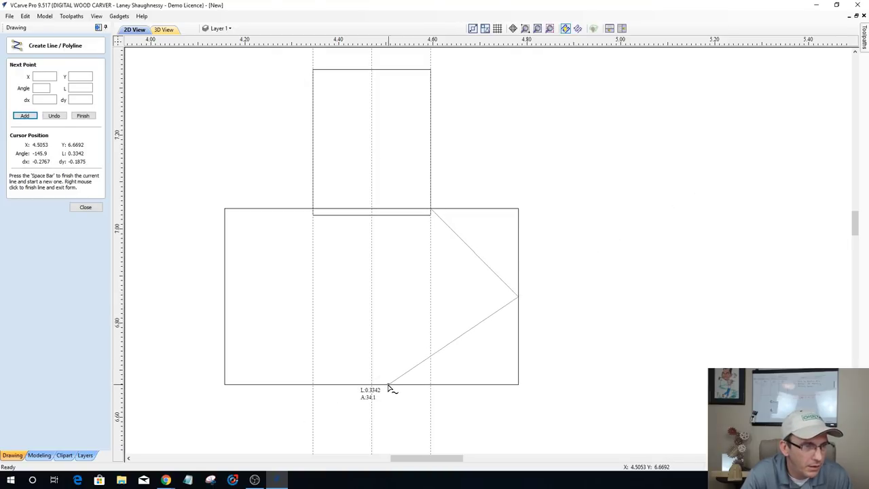
{"action": "left_click", "coordinate": [431, 385]}
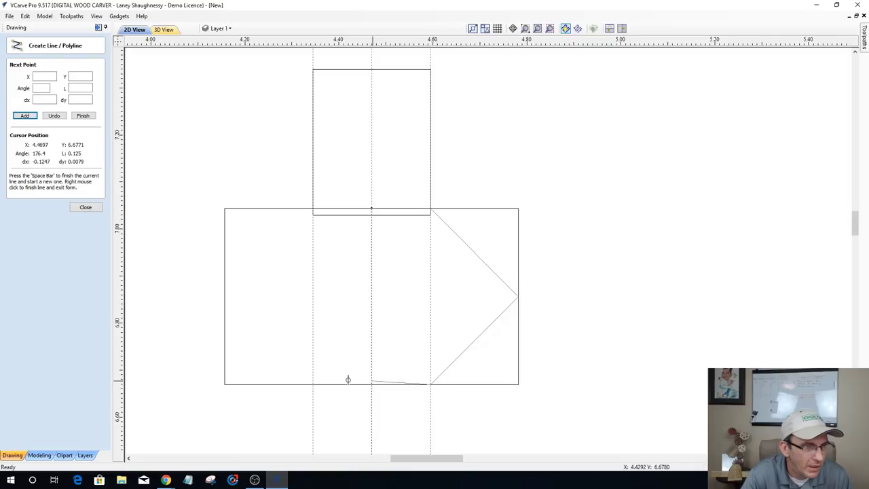
{"action": "left_click", "coordinate": [313, 385]}
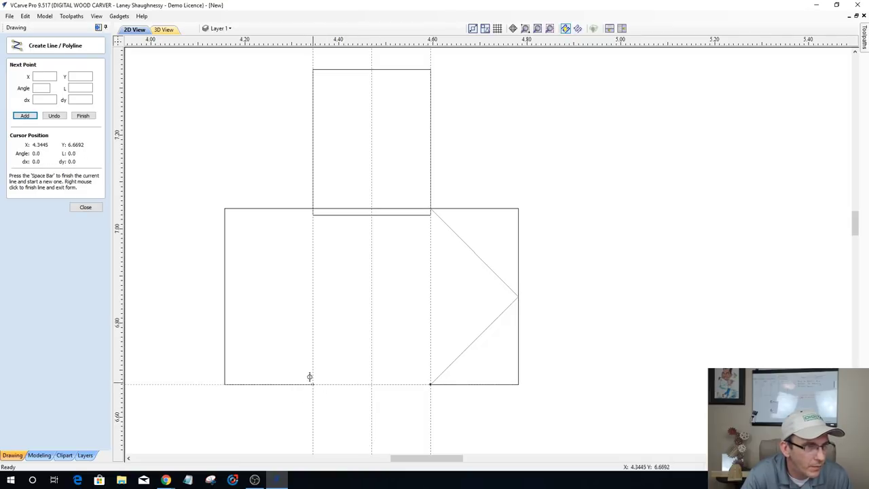
{"action": "left_click", "coordinate": [226, 296]}
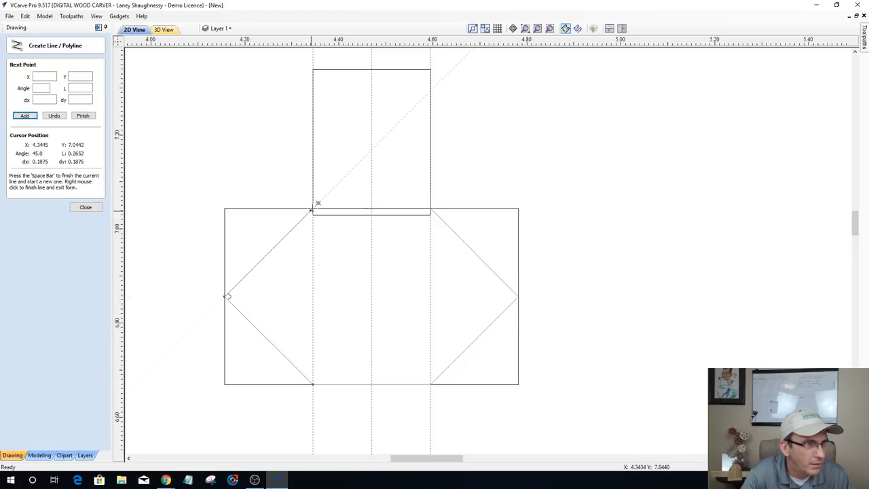
{"action": "left_click", "coordinate": [318, 202]}
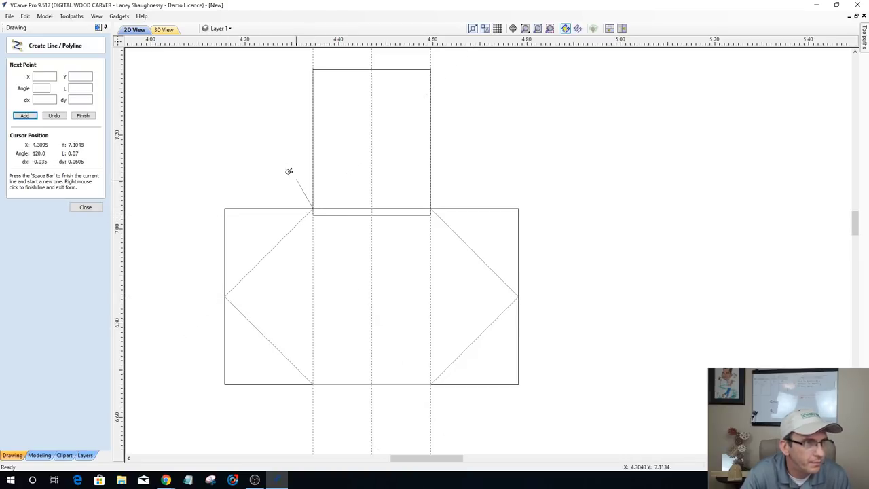
{"action": "left_click", "coordinate": [85, 207]}
Step: Hide the guide lines and trim away the two overlapping horizontal edges between the shank and the cutter body
{"action": "left_click", "coordinate": [96, 16]}
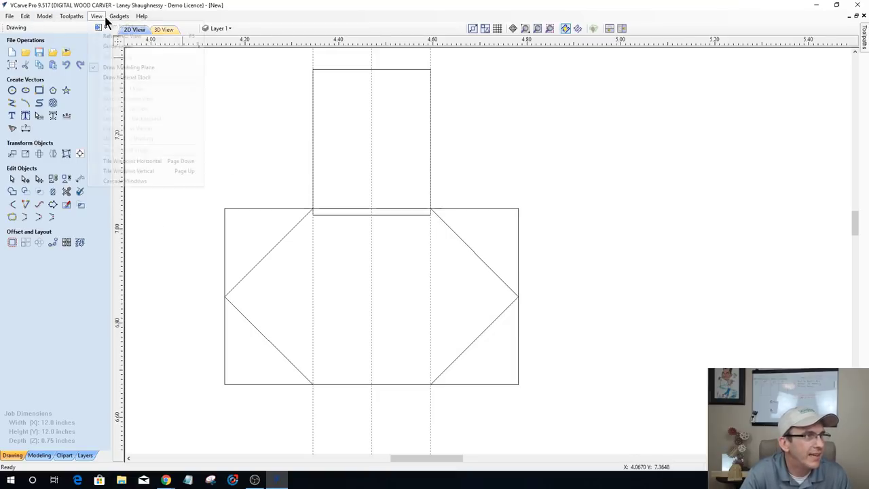
{"action": "left_click", "coordinate": [219, 47]}
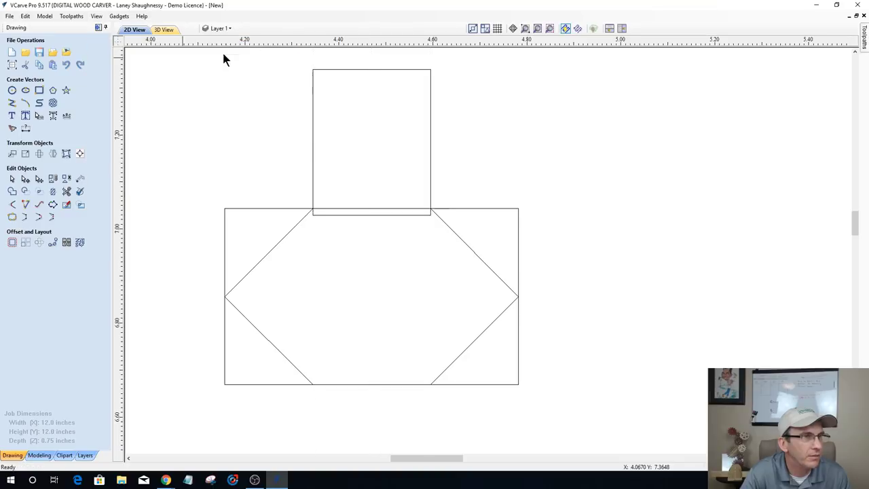
{"action": "left_click", "coordinate": [68, 193]}
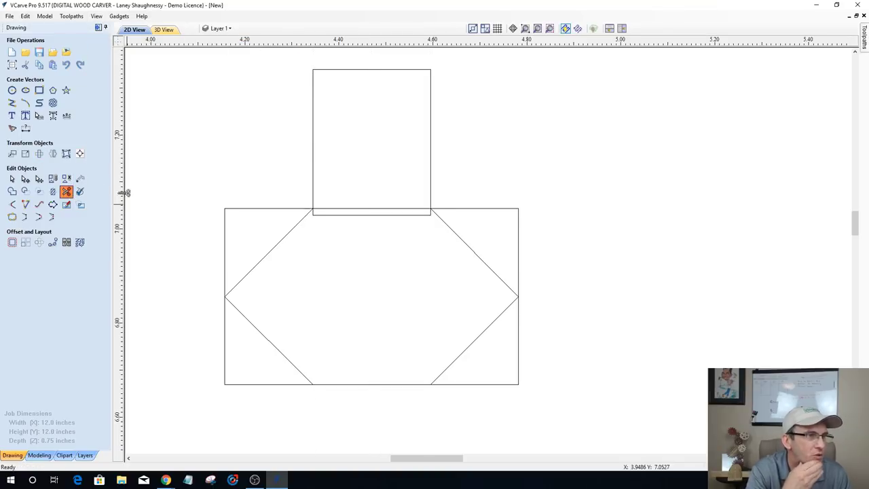
{"action": "left_click", "coordinate": [366, 215]}
{"action": "left_click", "coordinate": [369, 208]}
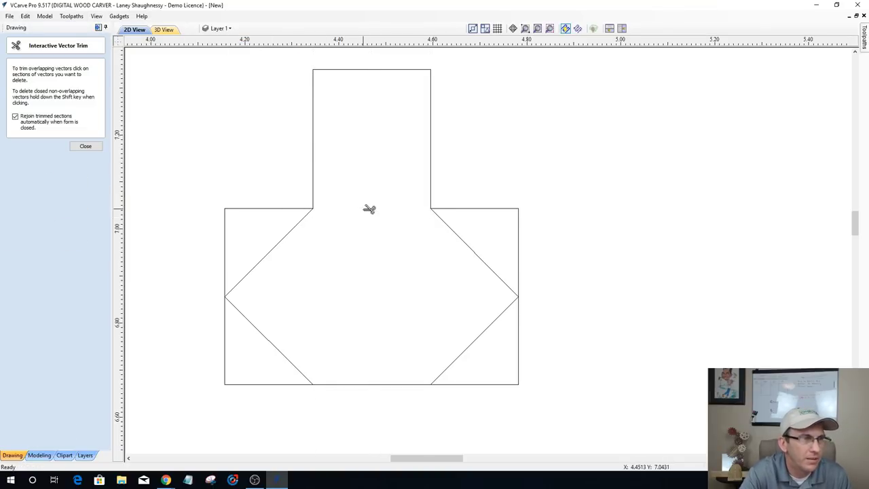
Step: Trim off the rectangle's left and right corner sections outside the angled lines, leaving only the bit outline
{"action": "left_click", "coordinate": [268, 208]}
{"action": "left_click", "coordinate": [229, 358]}
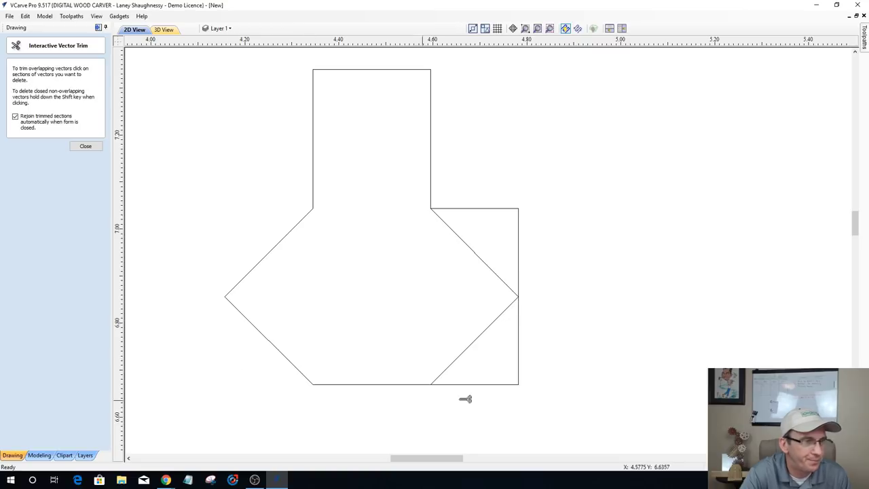
{"action": "left_click", "coordinate": [495, 383]}
{"action": "left_click", "coordinate": [521, 230]}
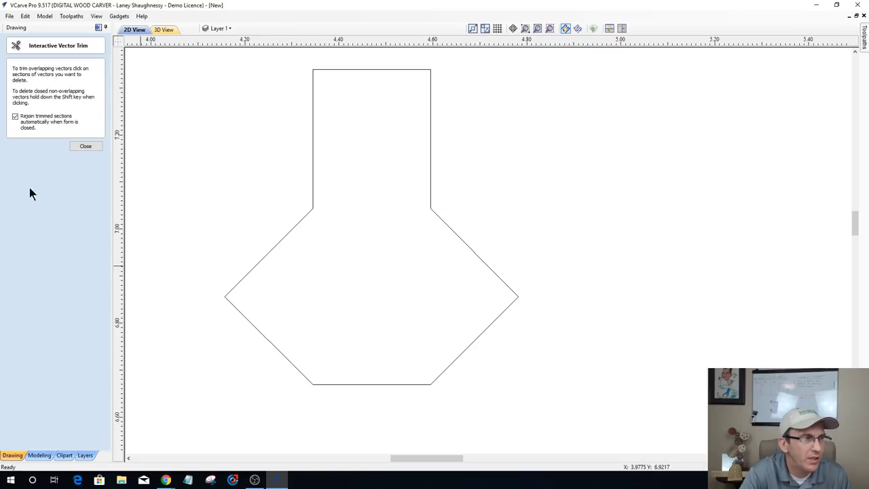
{"action": "left_click", "coordinate": [79, 147]}
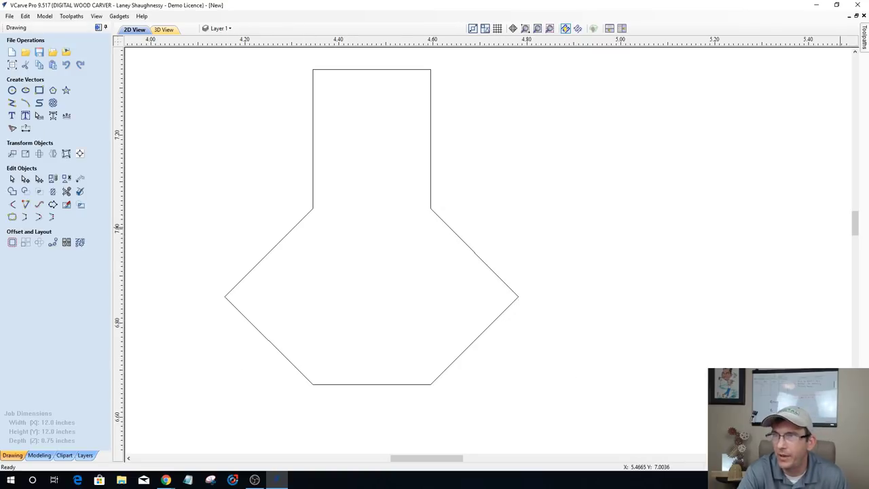
Step: Try to cut the outline at the middle of its bottom edge and at the right shank corner
{"action": "key", "text": "alt+Tab"}
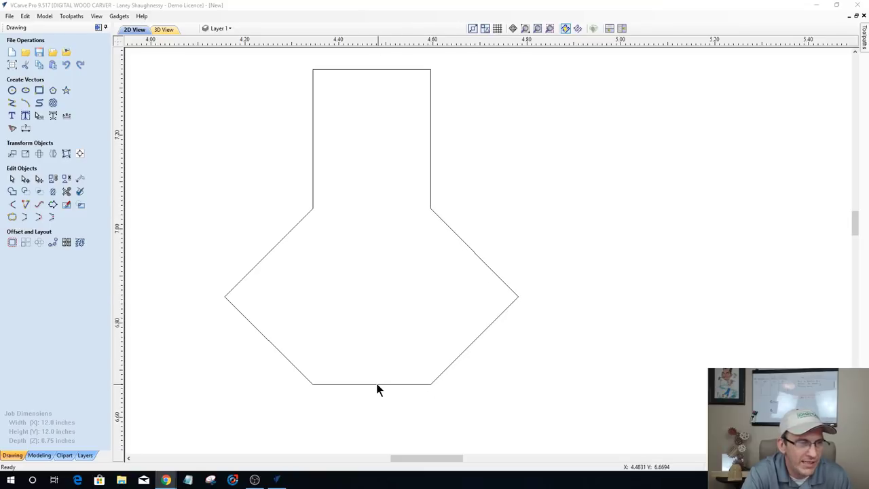
{"action": "left_click", "coordinate": [24, 180]}
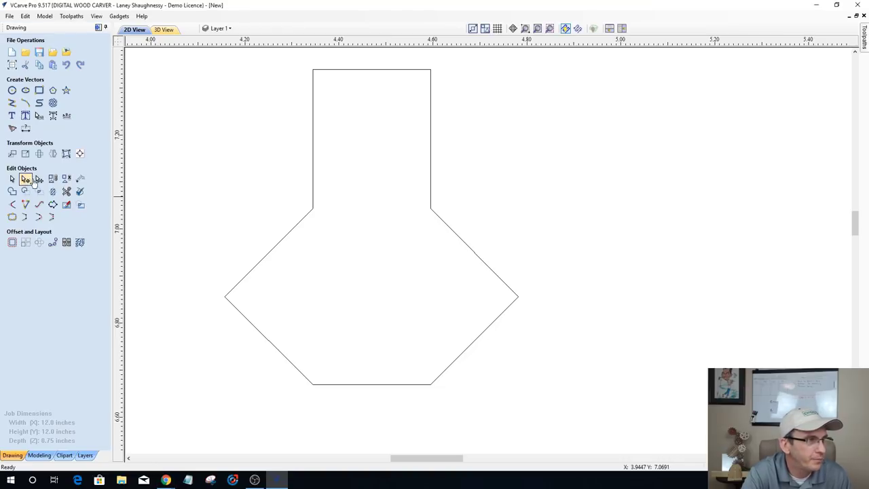
{"action": "right_click", "coordinate": [371, 385]}
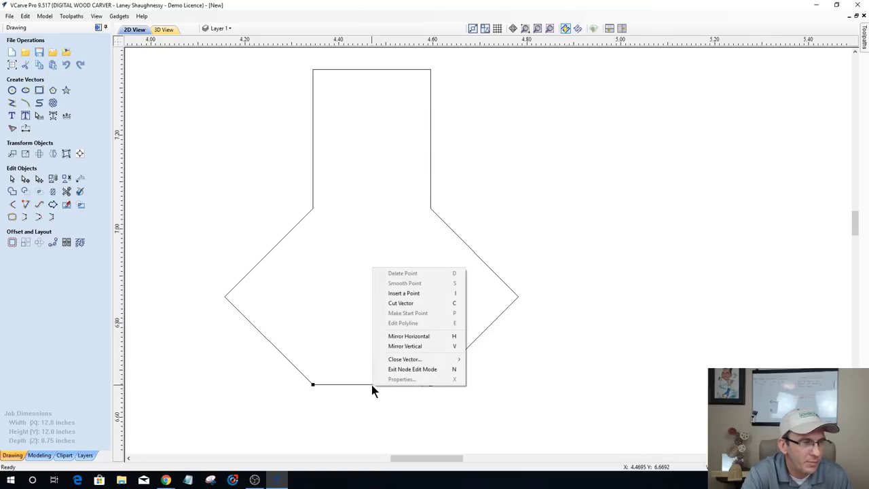
{"action": "left_click", "coordinate": [384, 303]}
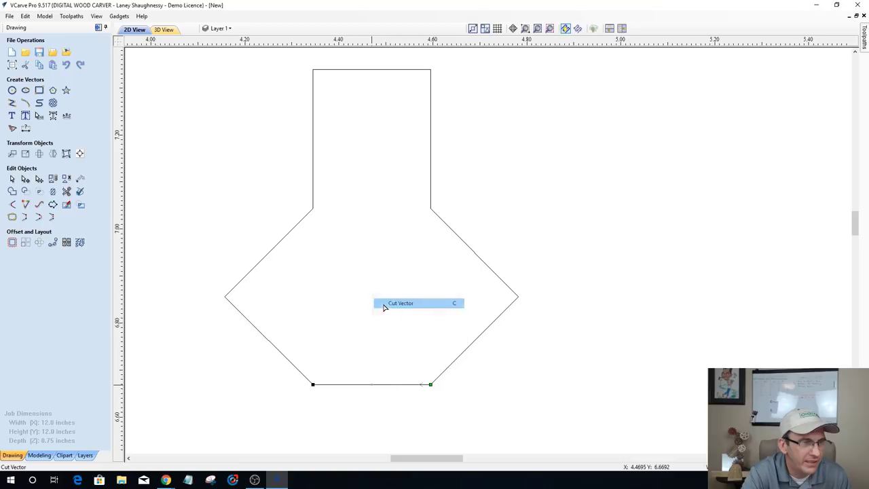
{"action": "right_click", "coordinate": [430, 209]}
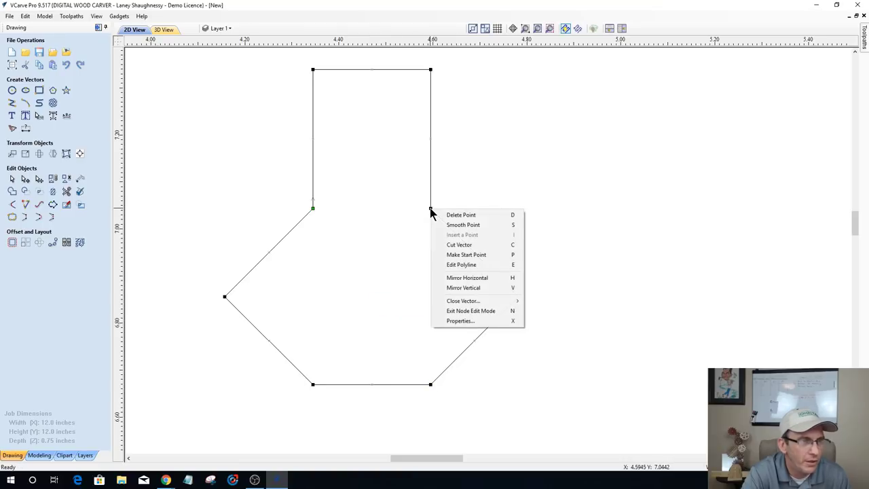
{"action": "left_click", "coordinate": [440, 246]}
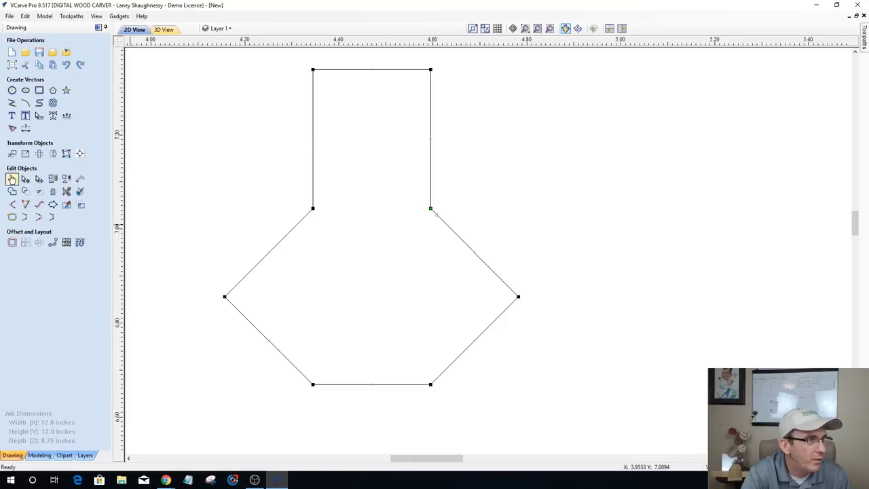
{"action": "left_click", "coordinate": [11, 178]}
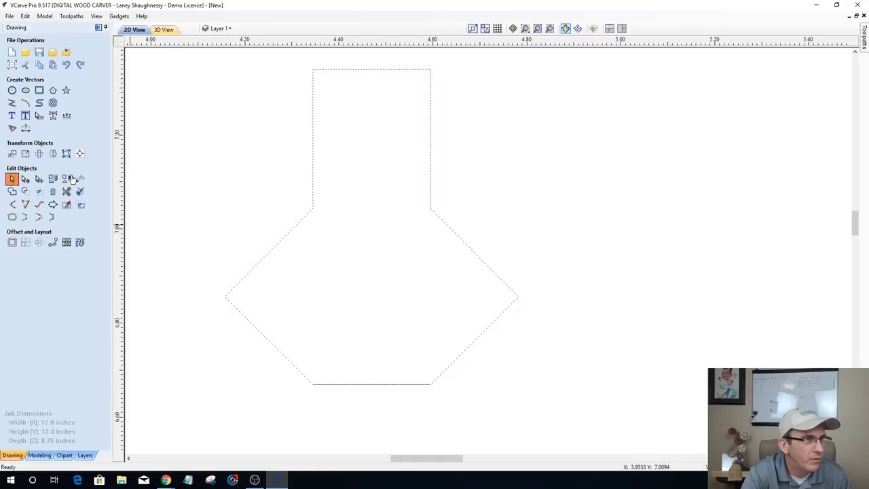
{"action": "left_click", "coordinate": [313, 152]}
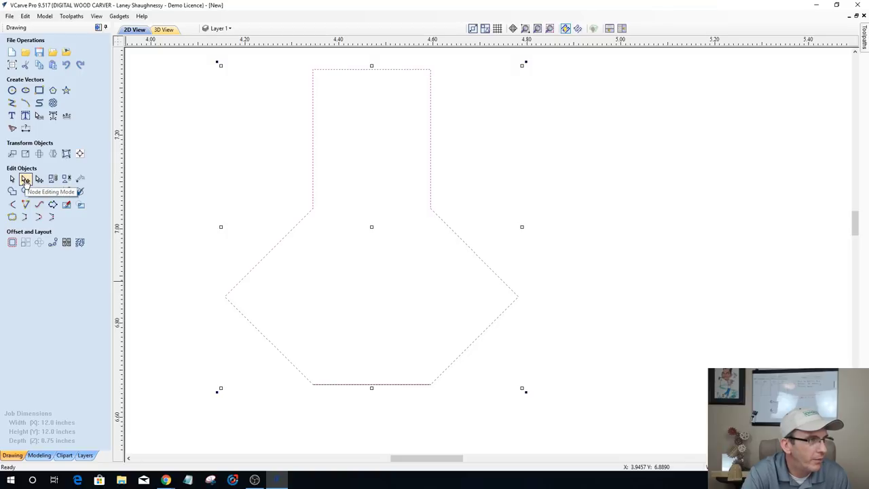
{"action": "left_click", "coordinate": [224, 177]}
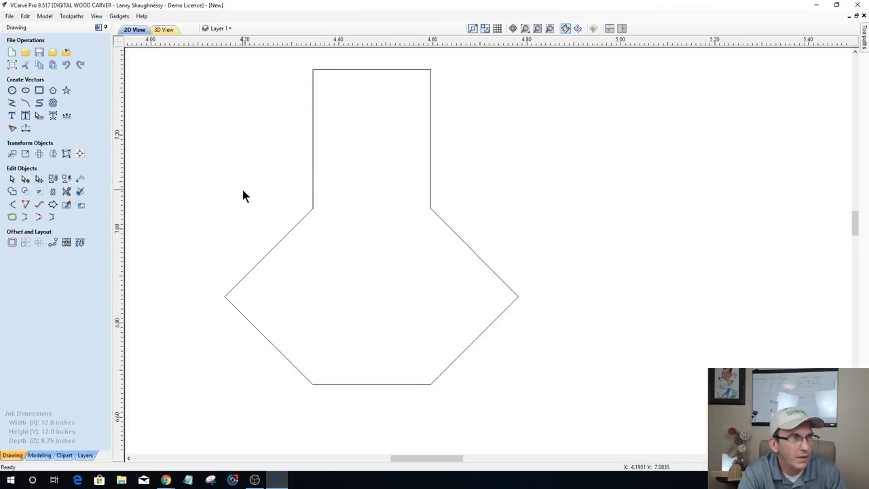
Step: Check the whole outline for open vectors with Join Vectors and delete the duplicate lines lying over its bottom edge
{"action": "mouse_move", "coordinate": [457, 286]}
{"action": "left_mouse_down"}
{"action": "mouse_move", "coordinate": [576, 466]}
{"action": "mouse_move", "coordinate": [565, 437]}
{"action": "left_mouse_up"}
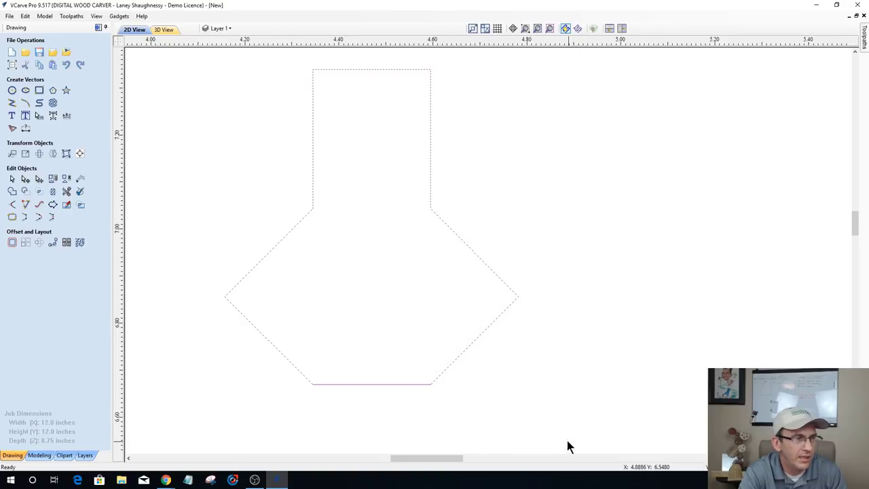
{"action": "left_click", "coordinate": [12, 217]}
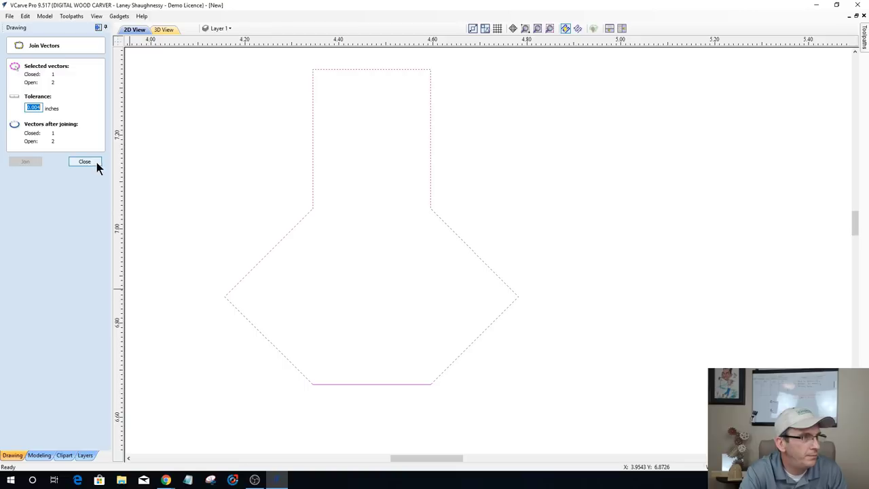
{"action": "left_click", "coordinate": [96, 163]}
{"action": "mouse_move", "coordinate": [257, 360]}
{"action": "left_mouse_down"}
{"action": "mouse_move", "coordinate": [419, 392]}
{"action": "mouse_move", "coordinate": [400, 403]}
{"action": "mouse_move", "coordinate": [387, 400]}
{"action": "mouse_move", "coordinate": [458, 401]}
{"action": "left_mouse_up"}
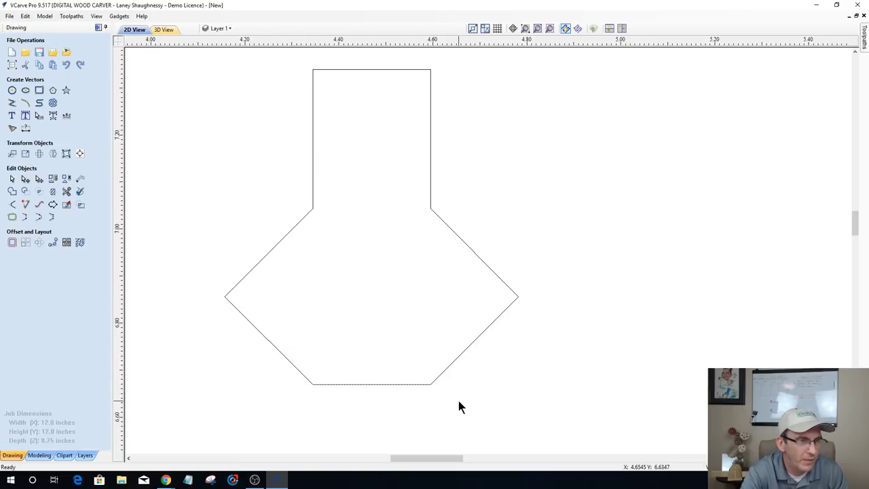
{"action": "left_click", "coordinate": [457, 396]}
Step: Cut the outline vector at the right shank corner and at the midpoint of the bottom edge
{"action": "left_click", "coordinate": [407, 384]}
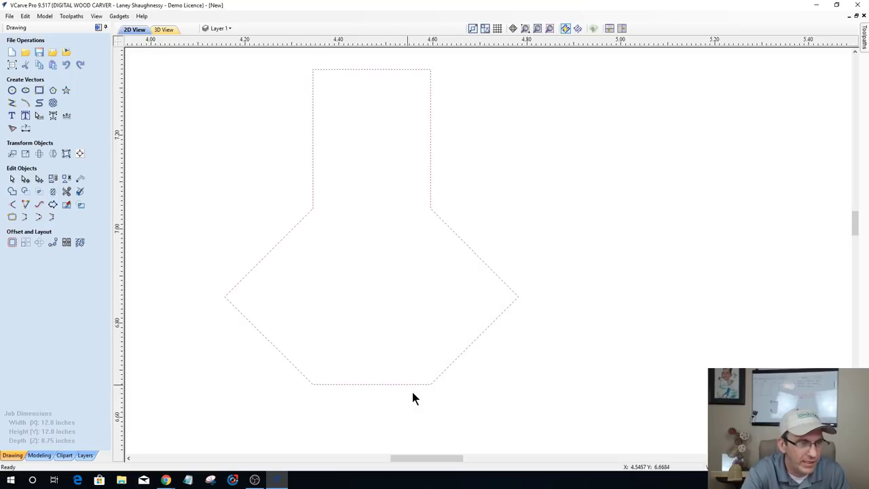
{"action": "left_click", "coordinate": [25, 178]}
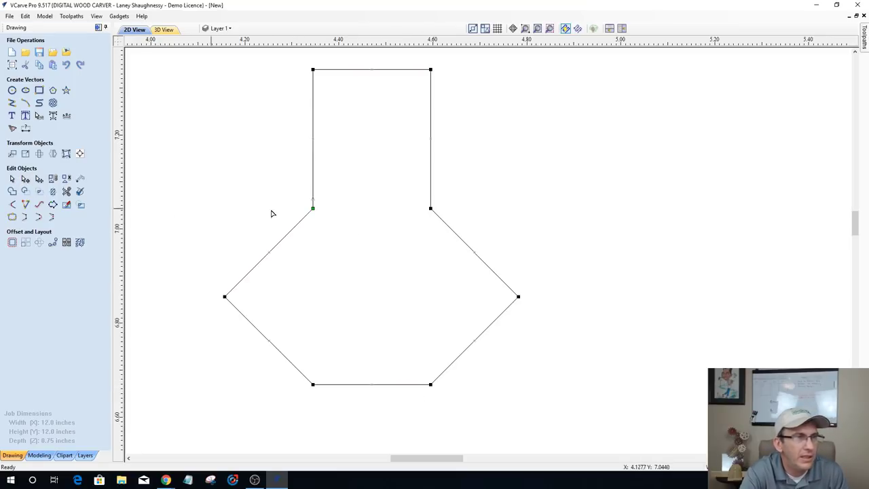
{"action": "right_click", "coordinate": [430, 207]}
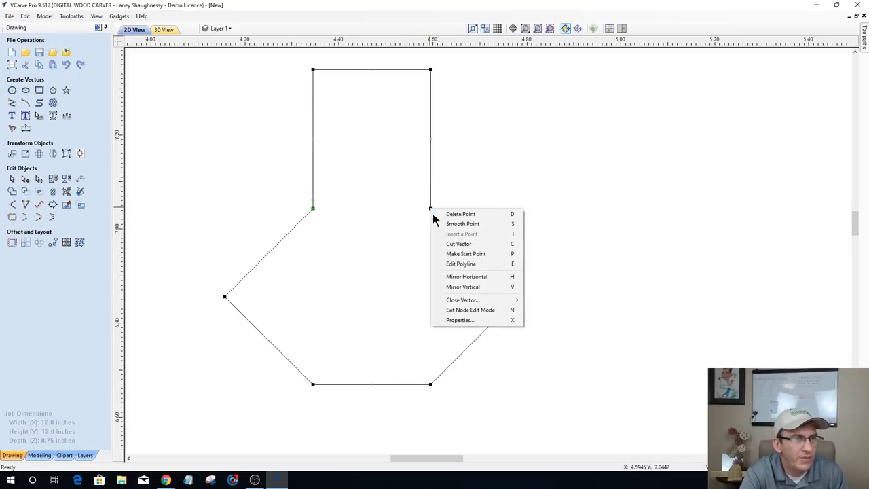
{"action": "left_click", "coordinate": [475, 244]}
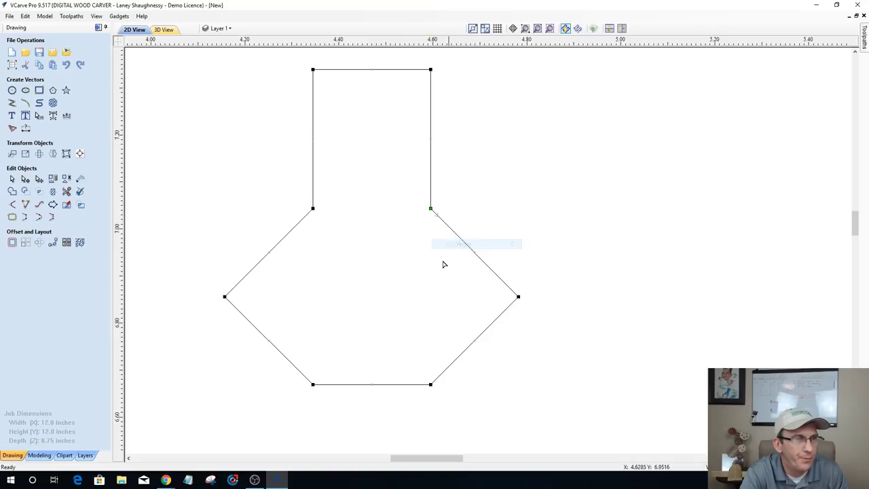
{"action": "right_click", "coordinate": [372, 385]}
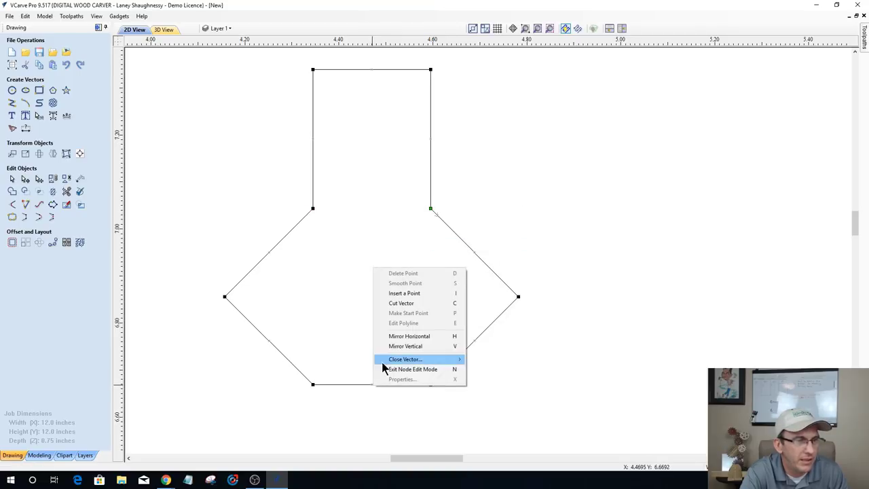
{"action": "left_click", "coordinate": [394, 304]}
{"action": "left_click", "coordinate": [12, 179]}
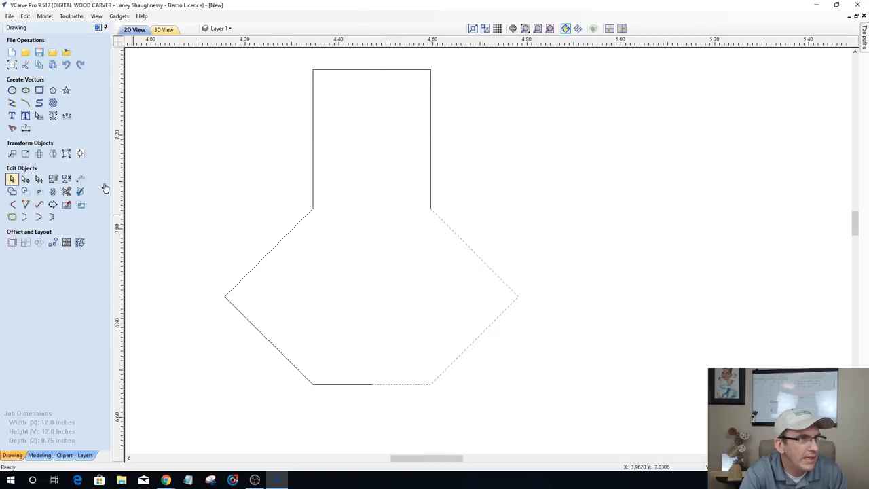
Step: Delete the shank and left half of the outline, keeping only the right half of the cutter profile
{"action": "left_click", "coordinate": [313, 159]}
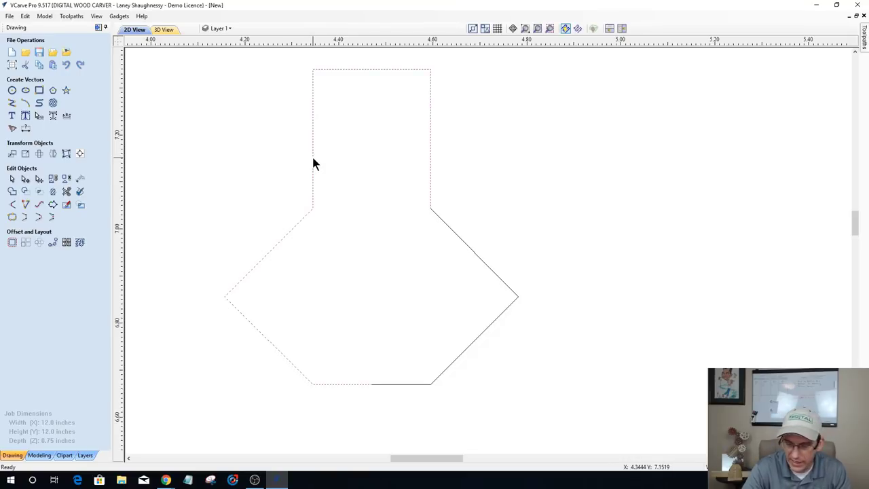
{"action": "key", "text": "Delete"}
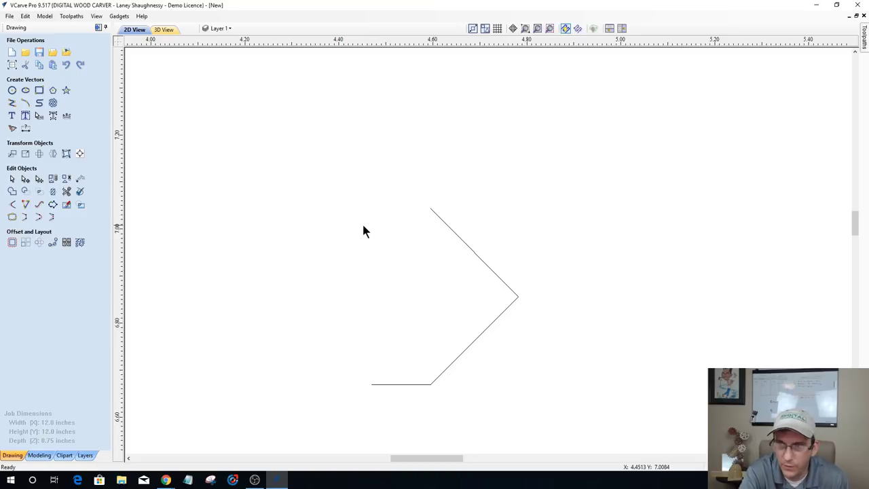
{"action": "scroll", "coordinate": [451, 392], "scroll_direction": "up", "scroll_amount": 2}
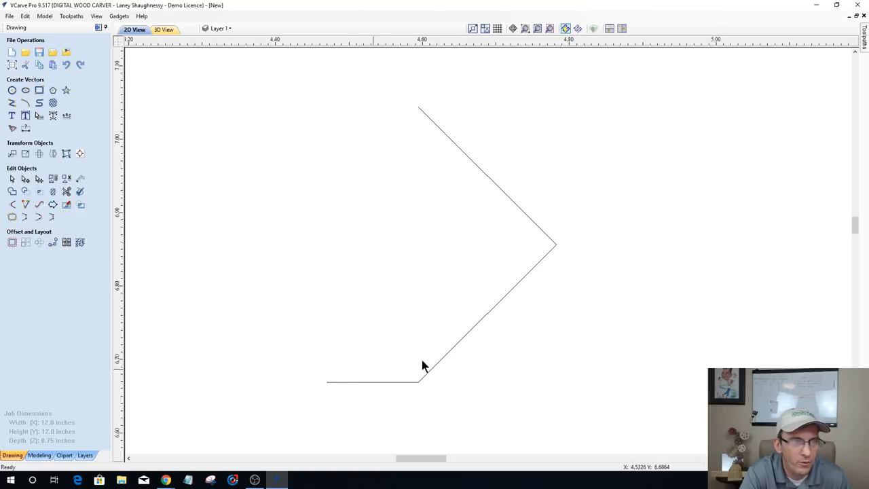
Step: Try to add a new Form Tool to the tool database from the selected three-segment profile vector, and discard the unsaved entry
{"action": "scroll", "coordinate": [448, 205], "scroll_direction": "down", "scroll_amount": 1}
{"action": "left_click", "coordinate": [444, 177]}
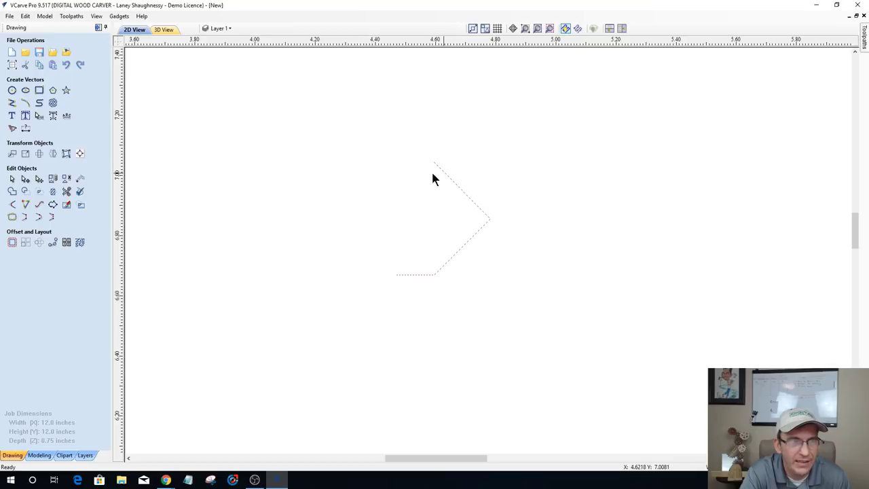
{"action": "left_click", "coordinate": [97, 32]}
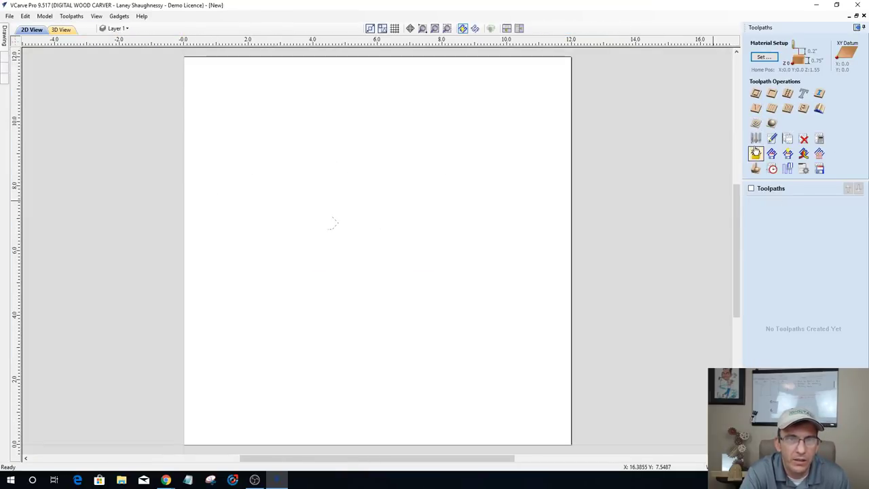
{"action": "left_click", "coordinate": [755, 138]}
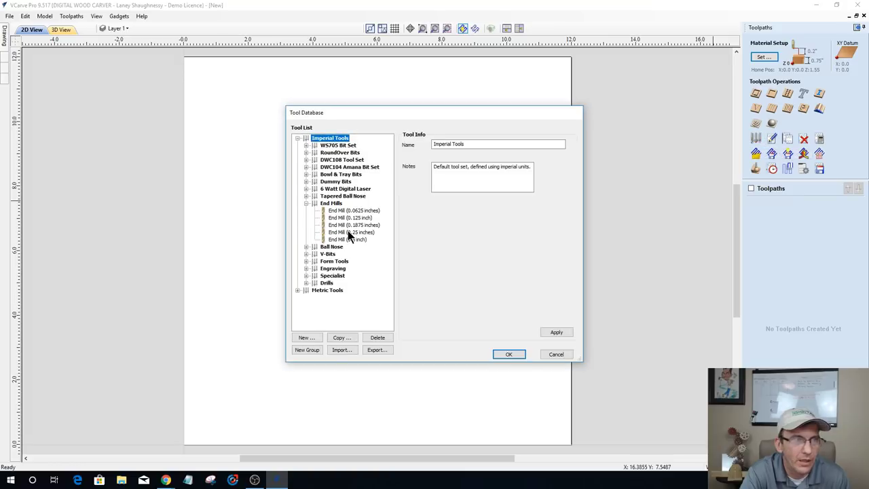
{"action": "left_click", "coordinate": [306, 337]}
{"action": "left_click", "coordinate": [503, 156]}
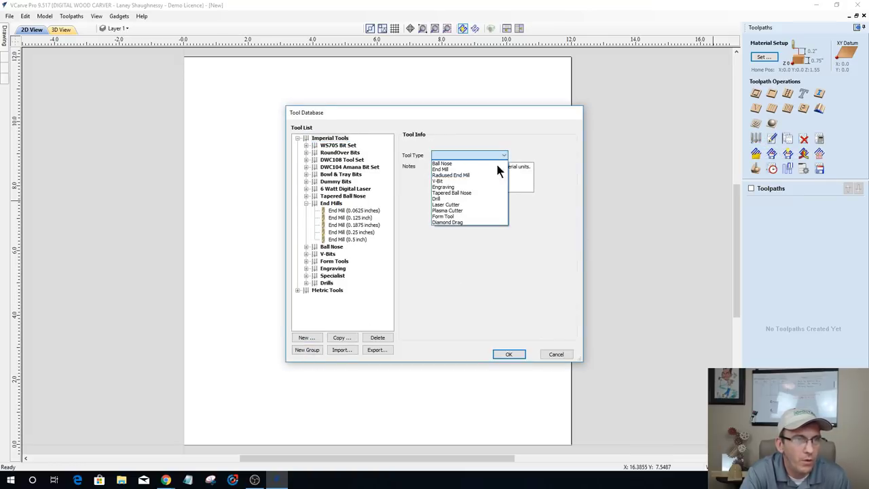
{"action": "left_click", "coordinate": [450, 215]}
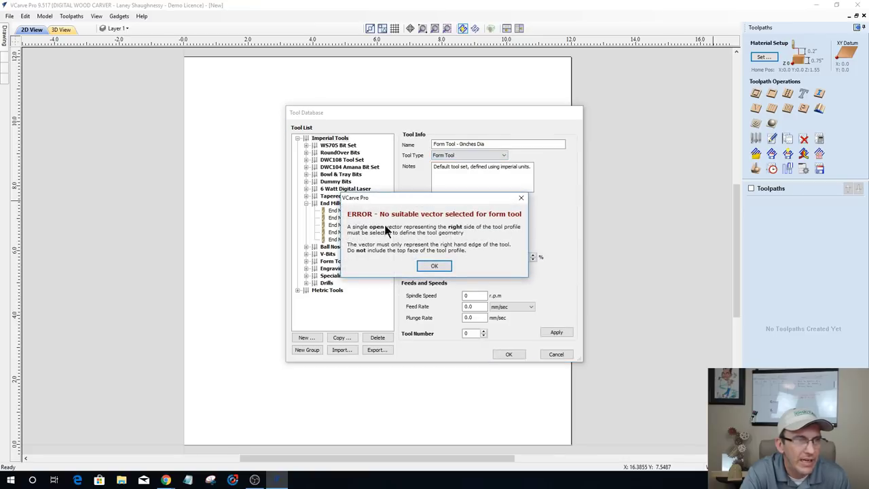
{"action": "left_click", "coordinate": [432, 266]}
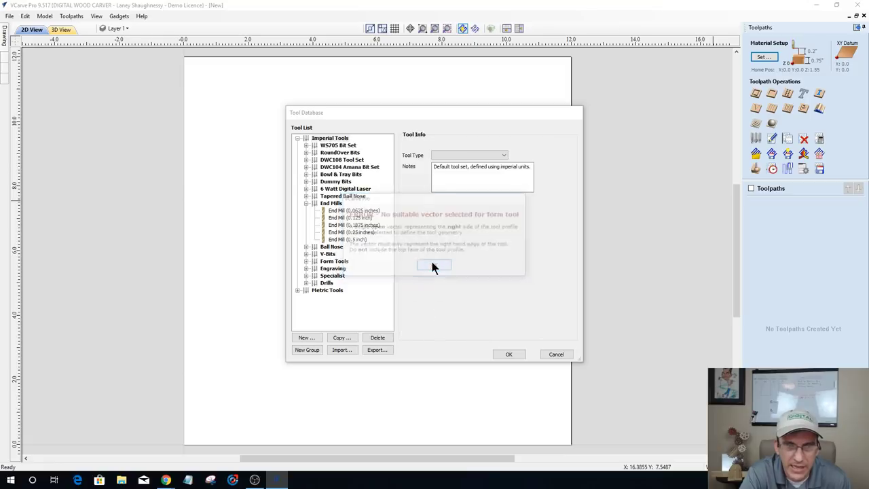
{"action": "left_click", "coordinate": [564, 356]}
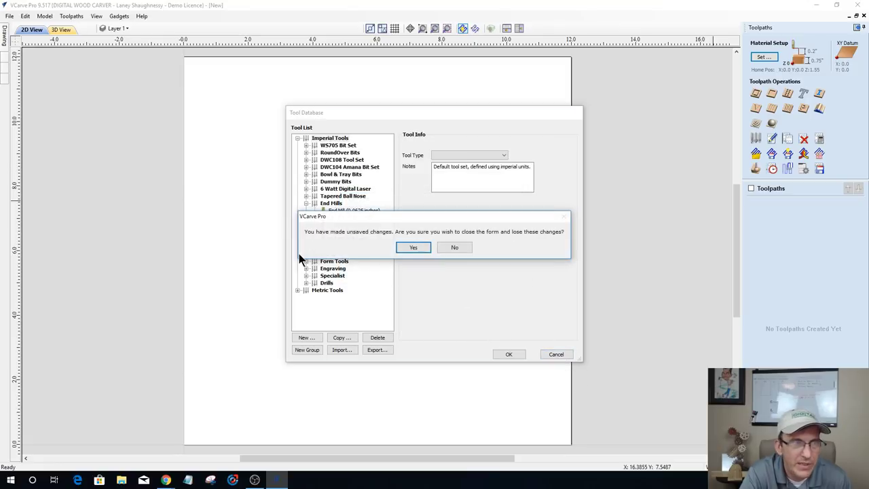
{"action": "left_click", "coordinate": [453, 247]}
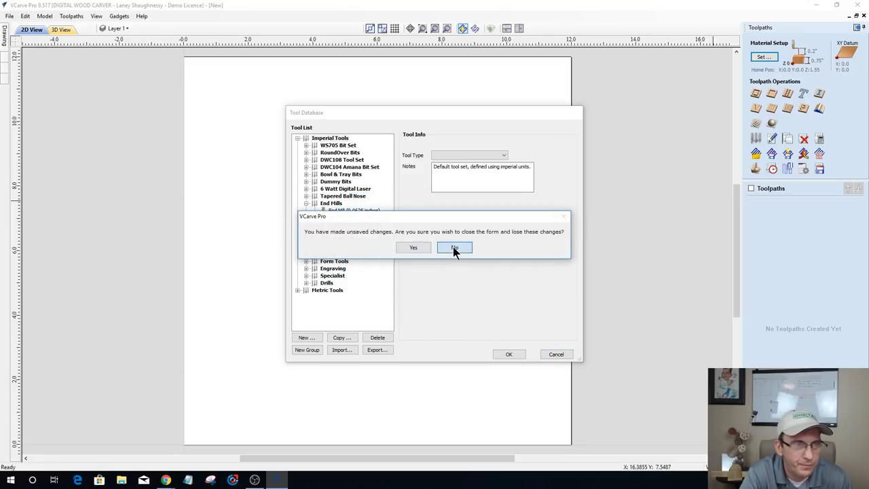
{"action": "left_click", "coordinate": [557, 355]}
{"action": "left_click", "coordinate": [410, 246]}
Step: Cut the profile vector at its rightmost point in node editing
{"action": "scroll", "coordinate": [311, 224], "scroll_direction": "up", "scroll_amount": 2}
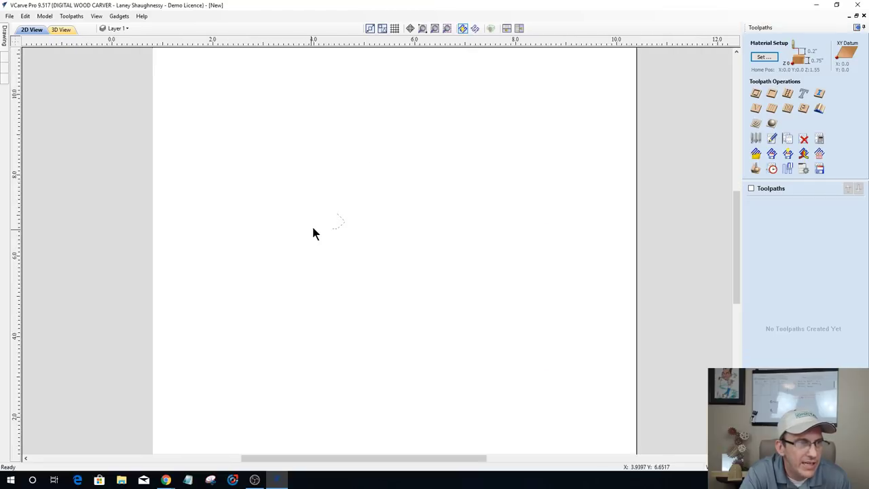
{"action": "scroll", "coordinate": [313, 231], "scroll_direction": "up", "scroll_amount": 8}
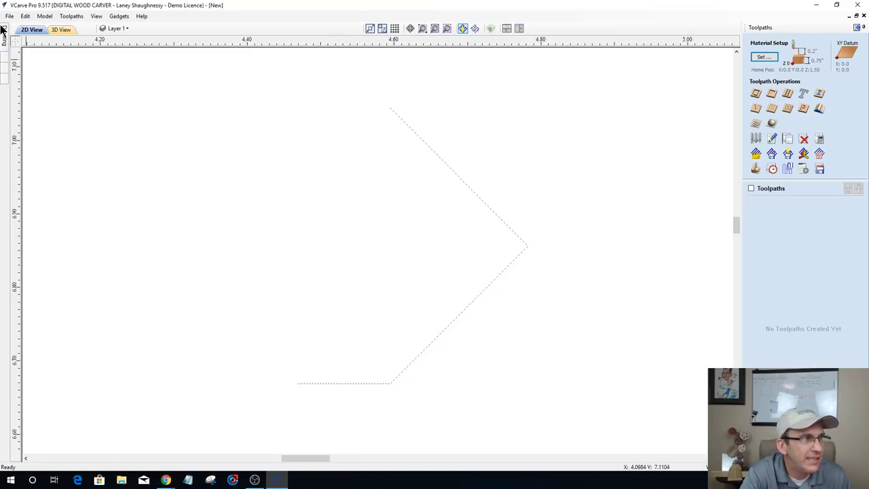
{"action": "mouse_move", "coordinate": [2, 30]}
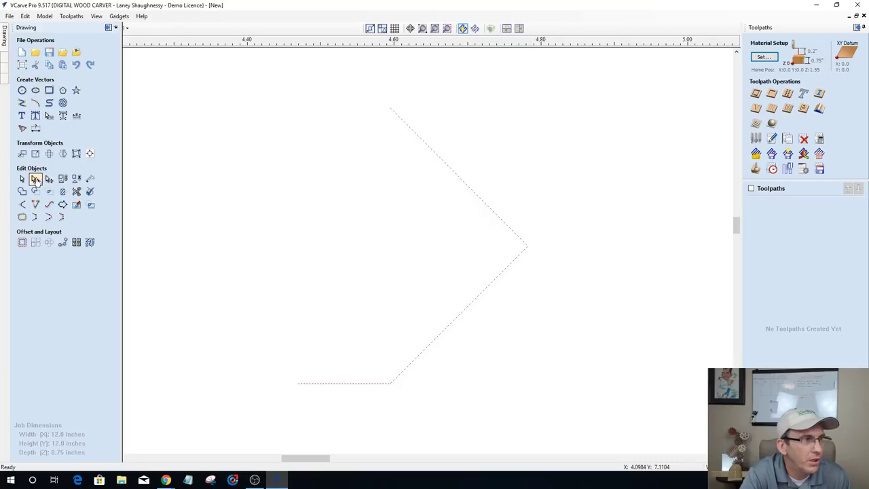
{"action": "left_click", "coordinate": [35, 178]}
{"action": "right_click", "coordinate": [528, 246]}
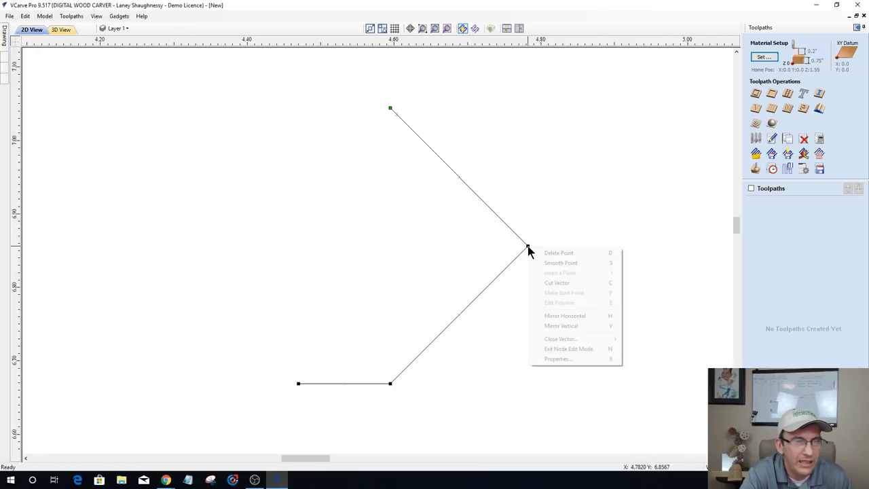
{"action": "left_click", "coordinate": [537, 282]}
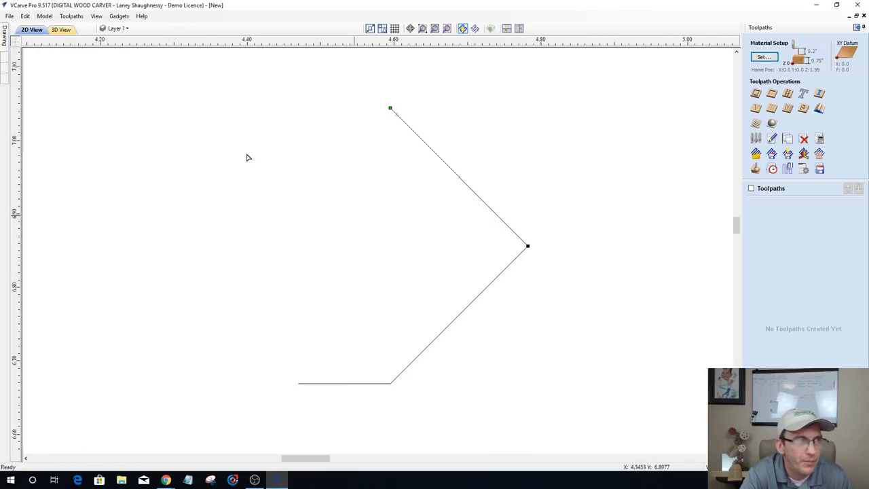
Step: Delete the upper diagonal line of the profile, keeping the bottom edge and the lower diagonal
{"action": "mouse_move", "coordinate": [3, 35]}
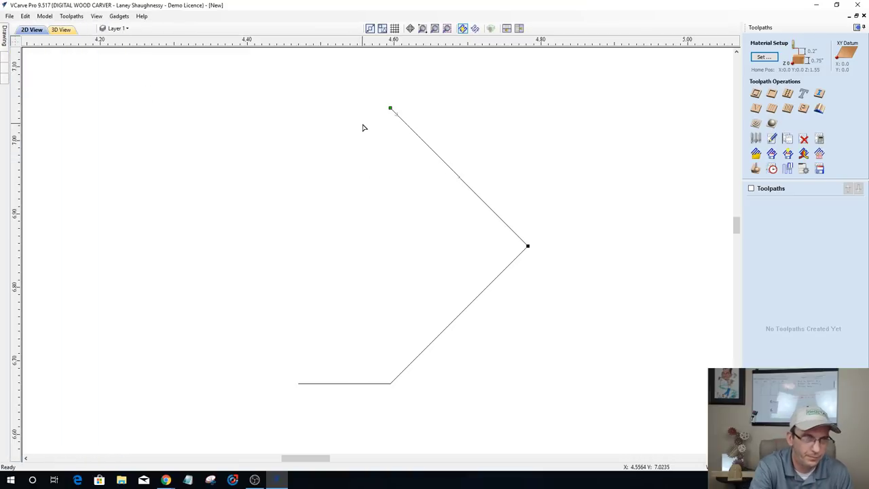
{"action": "left_click", "coordinate": [414, 133]}
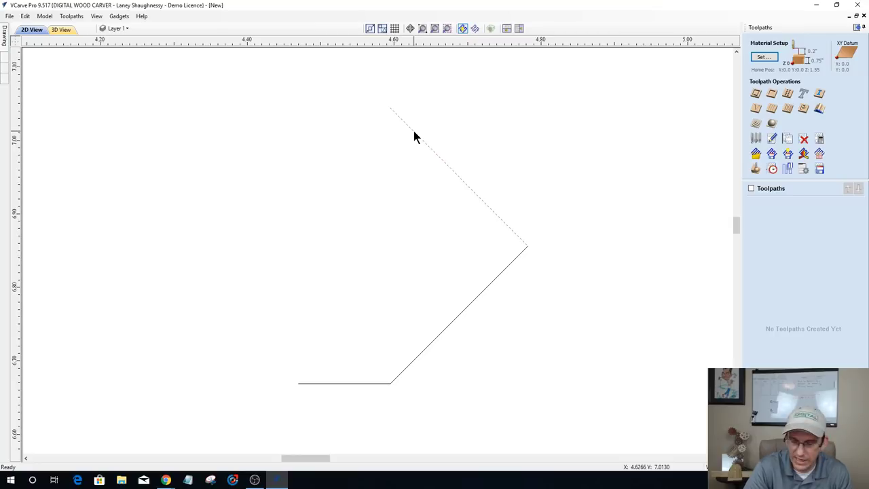
{"action": "key", "text": "Delete"}
{"action": "scroll", "coordinate": [520, 258], "scroll_direction": "down", "scroll_amount": 1}
{"action": "scroll", "coordinate": [477, 299], "scroll_direction": "down", "scroll_amount": 1}
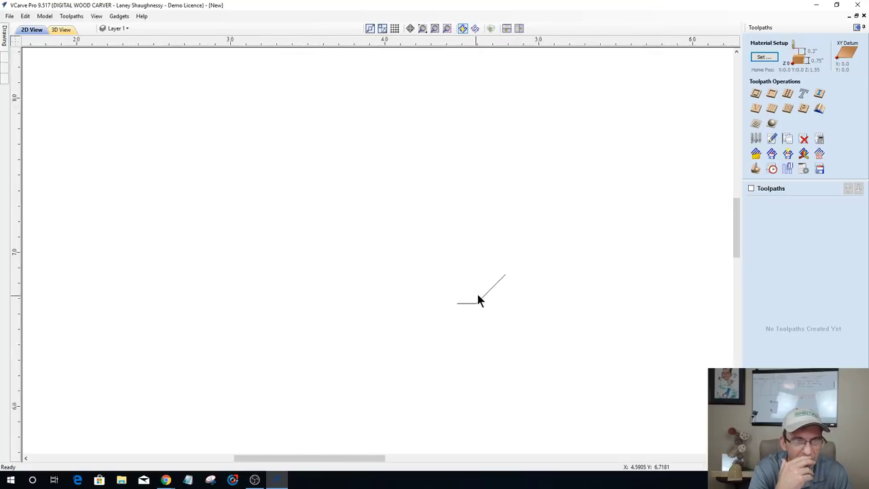
Step: Add a new Form Tool to the tool database from the remaining open vector, keeping its default cutting parameters
{"action": "scroll", "coordinate": [477, 299], "scroll_direction": "up", "scroll_amount": 2}
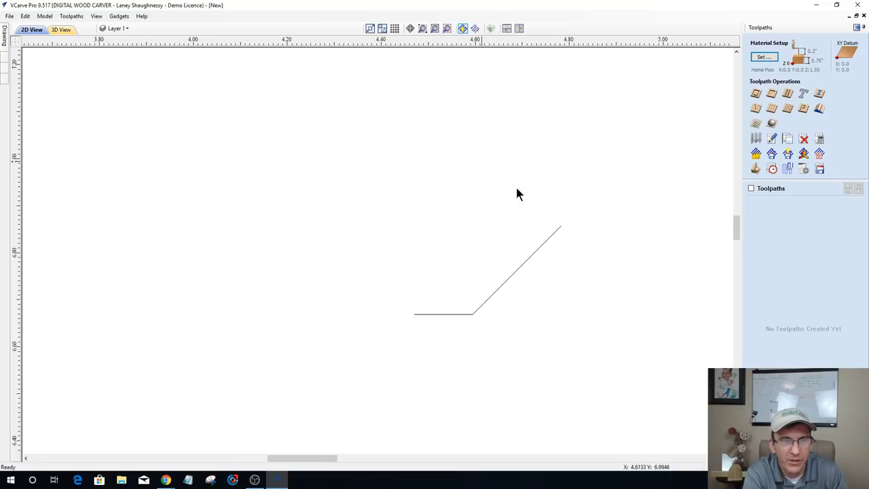
{"action": "right_click", "coordinate": [544, 237]}
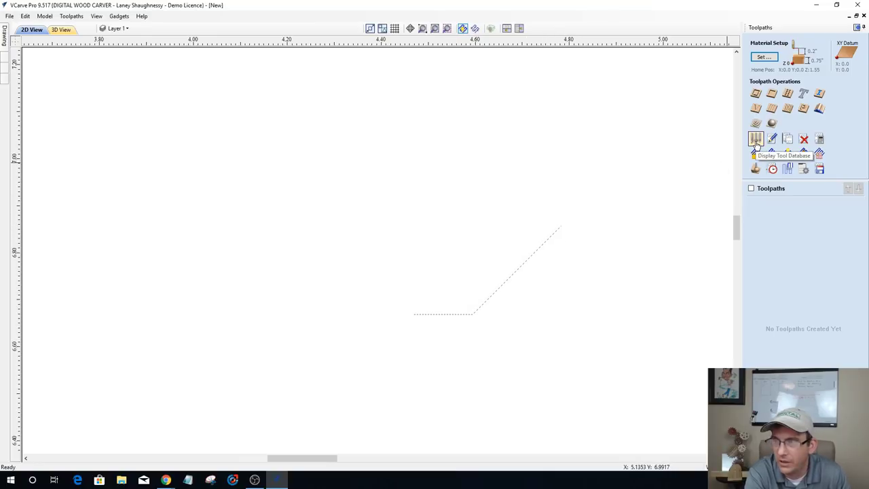
{"action": "left_click", "coordinate": [755, 139]}
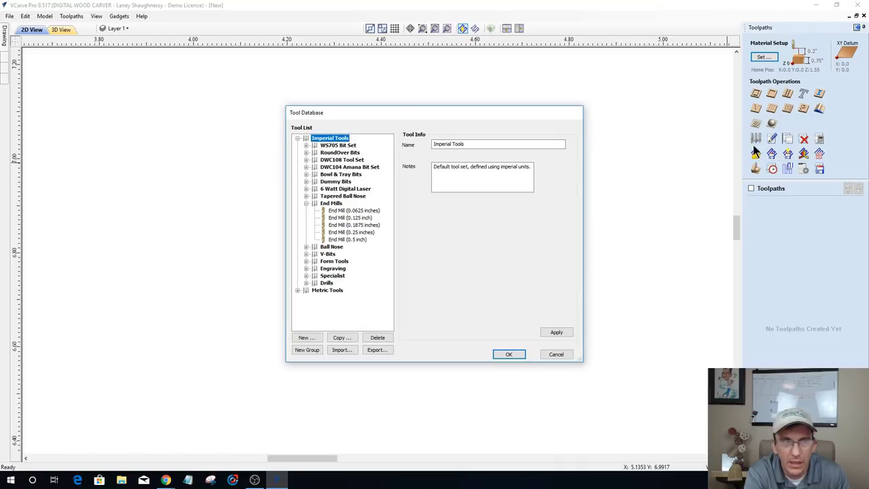
{"action": "left_click", "coordinate": [307, 338]}
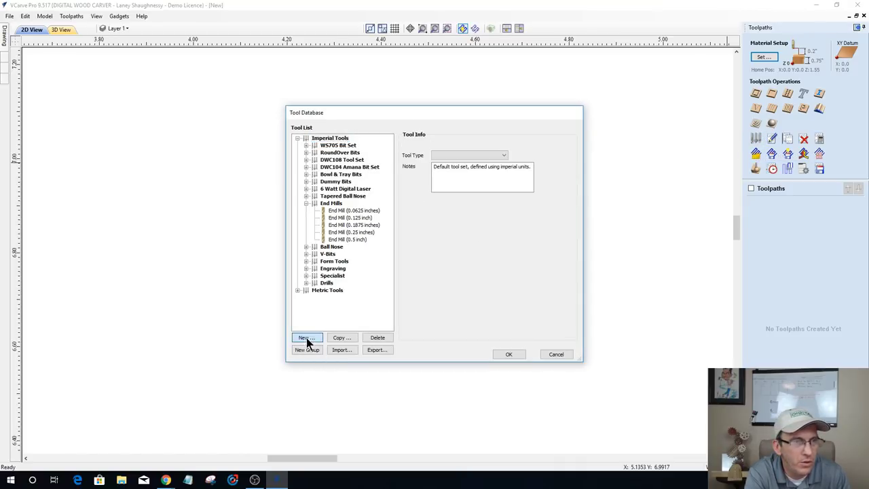
{"action": "left_click", "coordinate": [479, 156]}
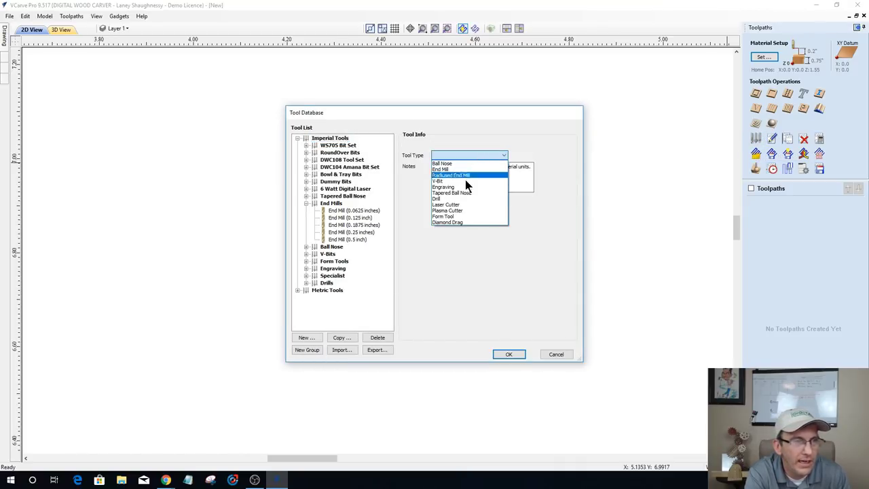
{"action": "left_click", "coordinate": [450, 217]}
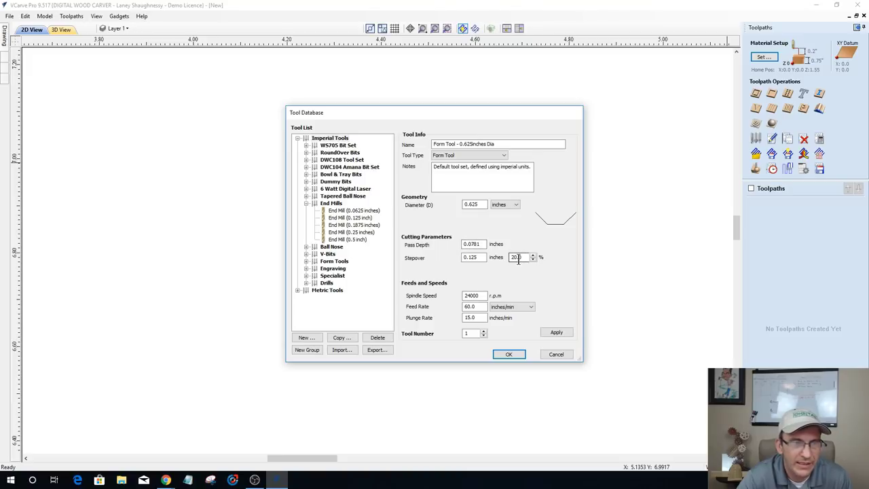
{"action": "left_click_drag", "start_coordinate": [484, 244], "coordinate": [430, 242]}
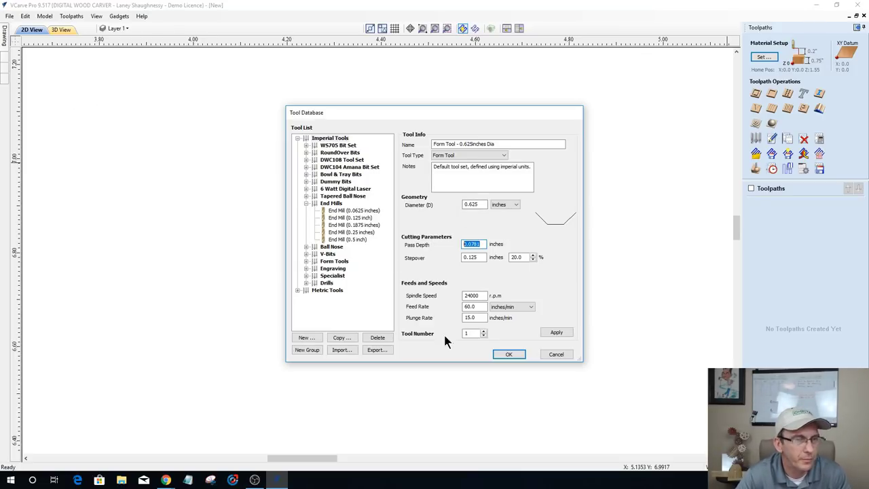
{"action": "left_click", "coordinate": [502, 355]}
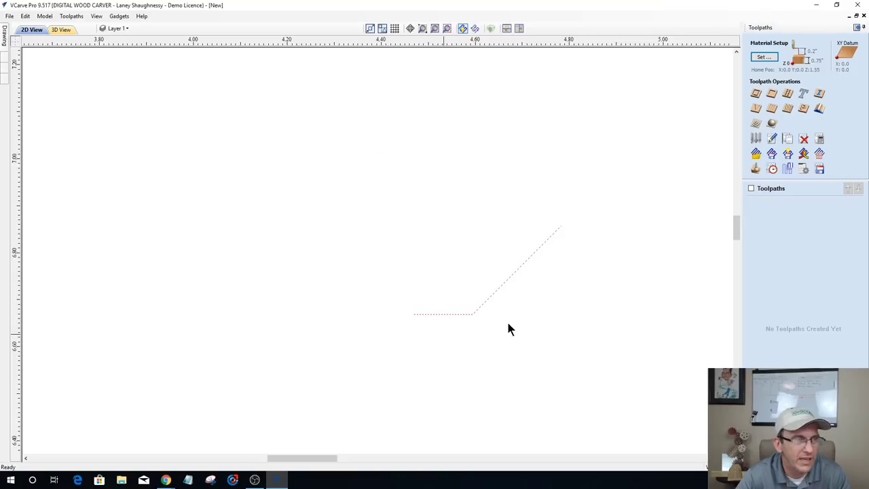
Step: Draw a square-cornered rectangle about 0.405 by 0.435 inches to the left of the cutter profile
{"action": "mouse_move", "coordinate": [3, 34]}
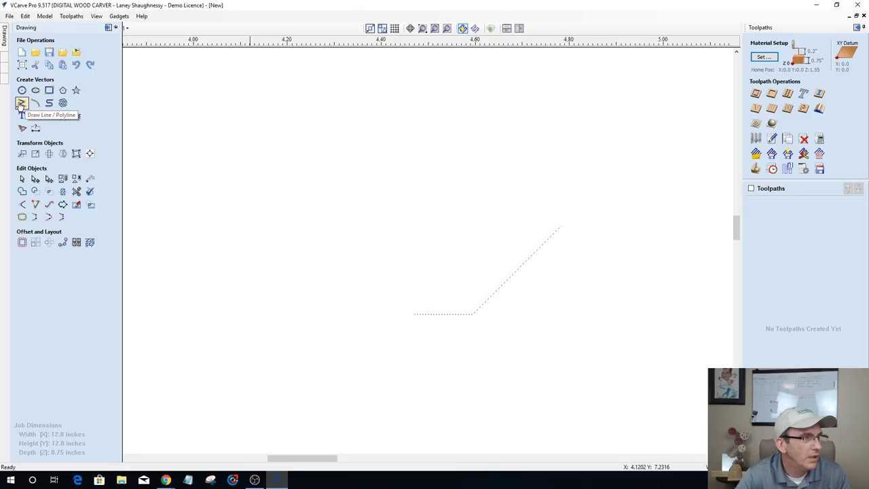
{"action": "left_click", "coordinate": [49, 90]}
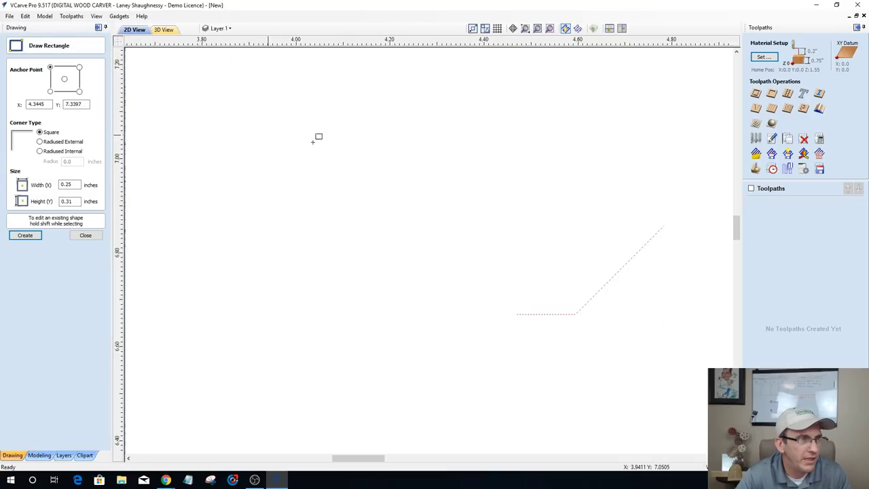
{"action": "left_click_drag", "start_coordinate": [268, 135], "coordinate": [456, 339]}
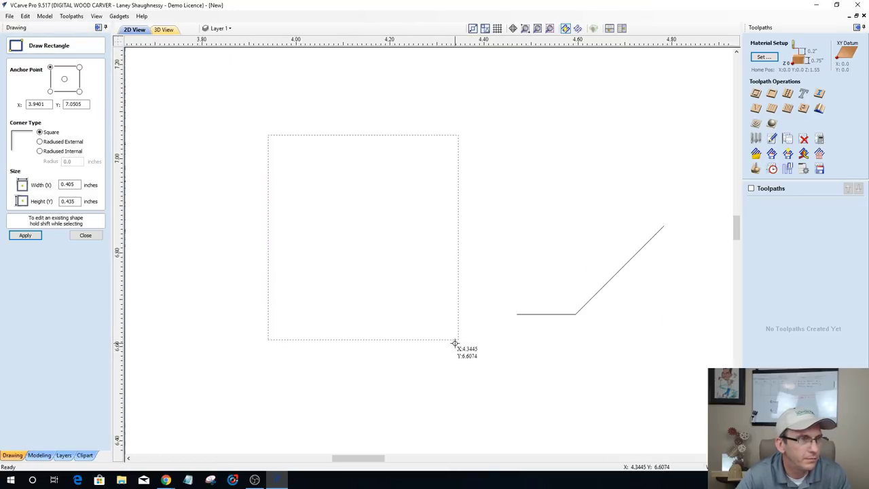
{"action": "left_click", "coordinate": [84, 235]}
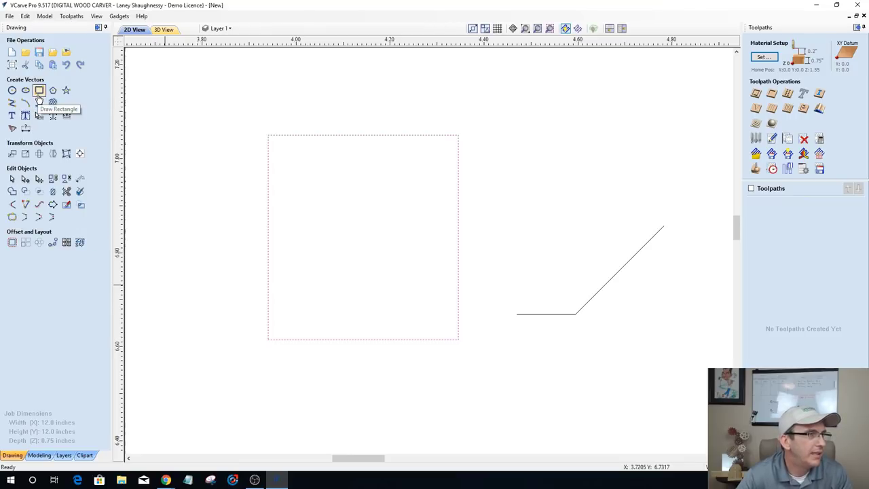
{"action": "left_click", "coordinate": [12, 102]}
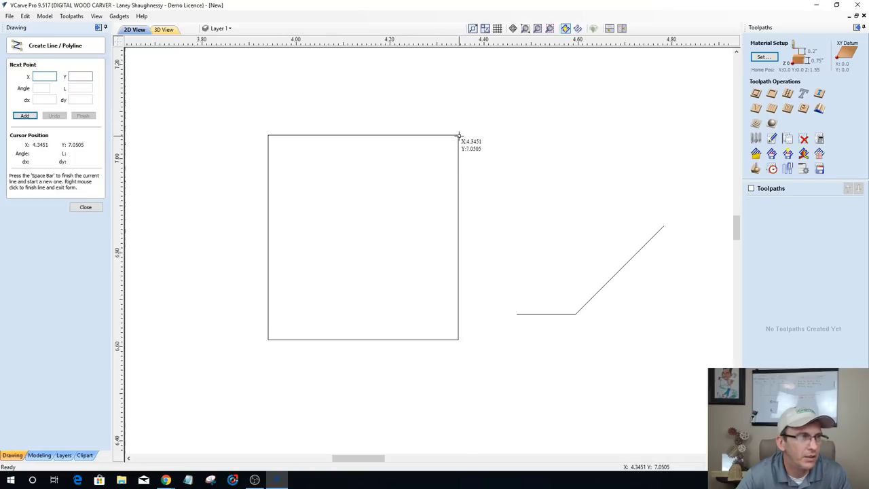
{"action": "left_click", "coordinate": [83, 207]}
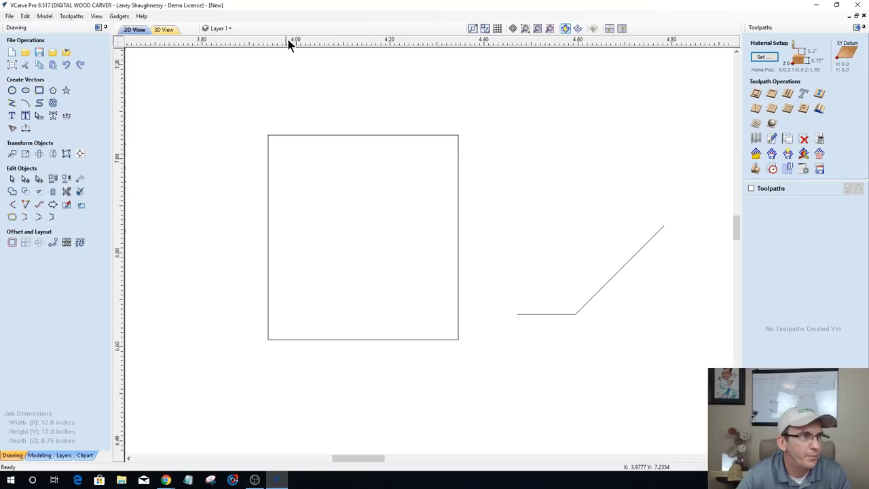
Step: Place a horizontal guide along the rectangle's top edge and create a parallel guide at a relative offset of -0.125 inches
{"action": "left_click_drag", "start_coordinate": [288, 39], "coordinate": [267, 135]}
{"action": "double_click", "coordinate": [268, 135]}
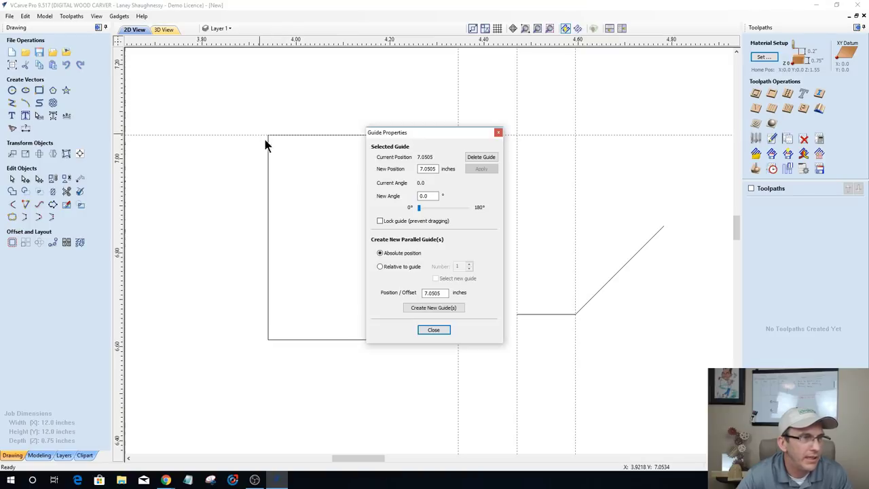
{"action": "left_click", "coordinate": [381, 267]}
{"action": "double_click", "coordinate": [433, 293]}
{"action": "type", "text": "-0.125"}
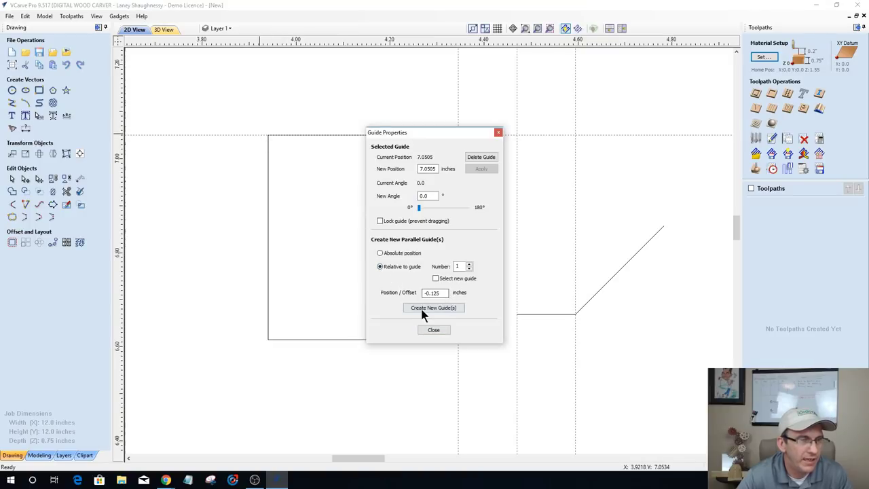
{"action": "left_click", "coordinate": [421, 308]}
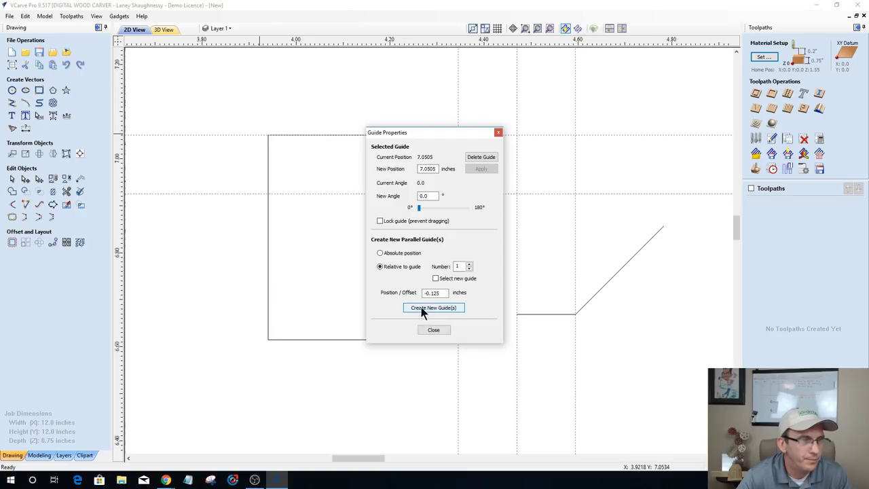
Step: Create two more horizontal guides parallel to the rectangle's top-edge guide, at relative offsets of -0.25 and -0.375 inches
{"action": "left_click_drag", "start_coordinate": [431, 293], "coordinate": [463, 293]}
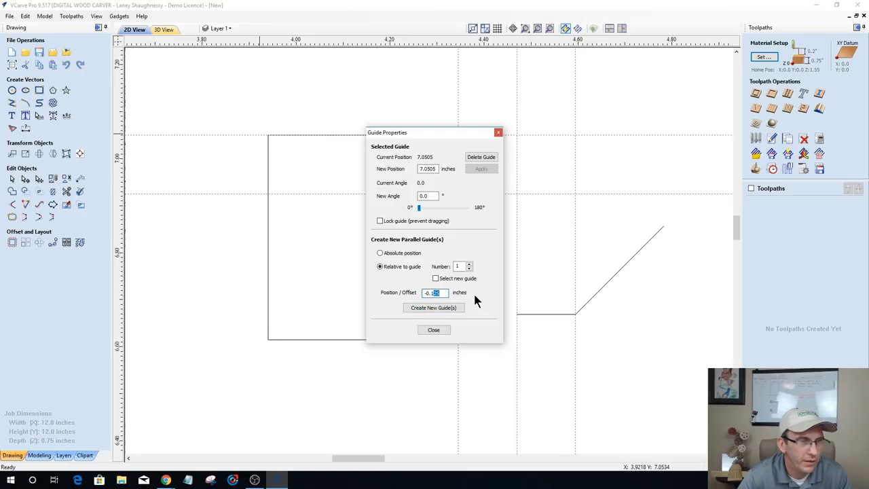
{"action": "key", "text": "BackSpace"}
{"action": "key", "text": "BackSpace"}
{"action": "type", "text": "2"}
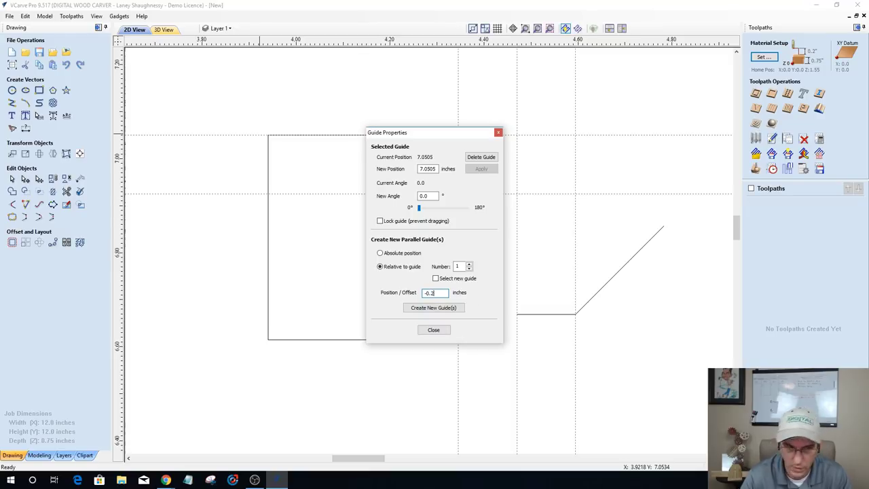
{"action": "type", "text": "5"}
{"action": "left_click", "coordinate": [423, 309]}
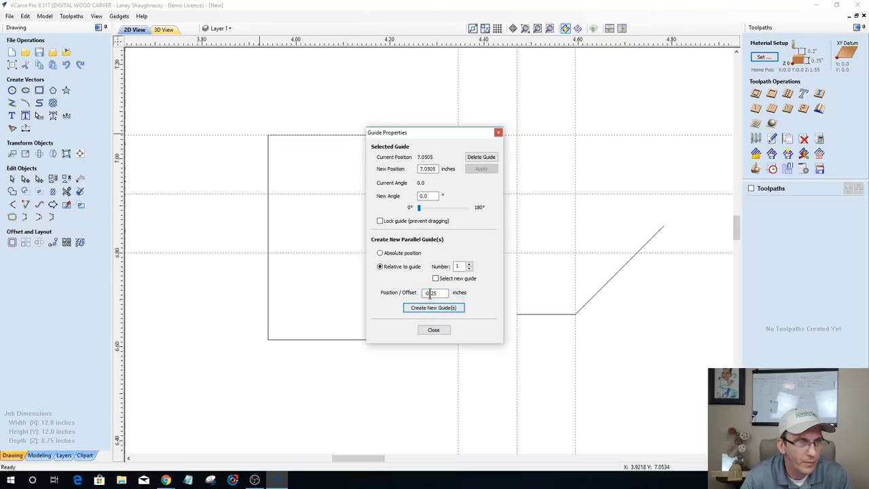
{"action": "double_click", "coordinate": [430, 293]}
{"action": "type", "text": "-0.37"}
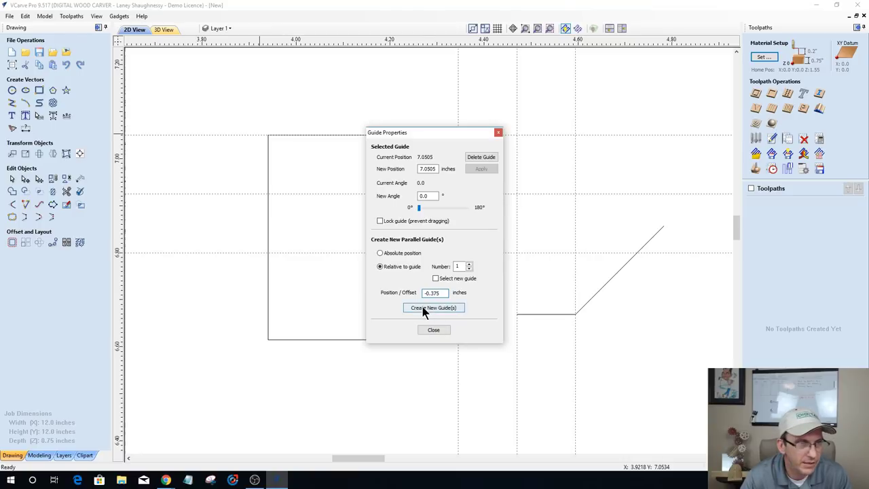
{"action": "left_click", "coordinate": [423, 308]}
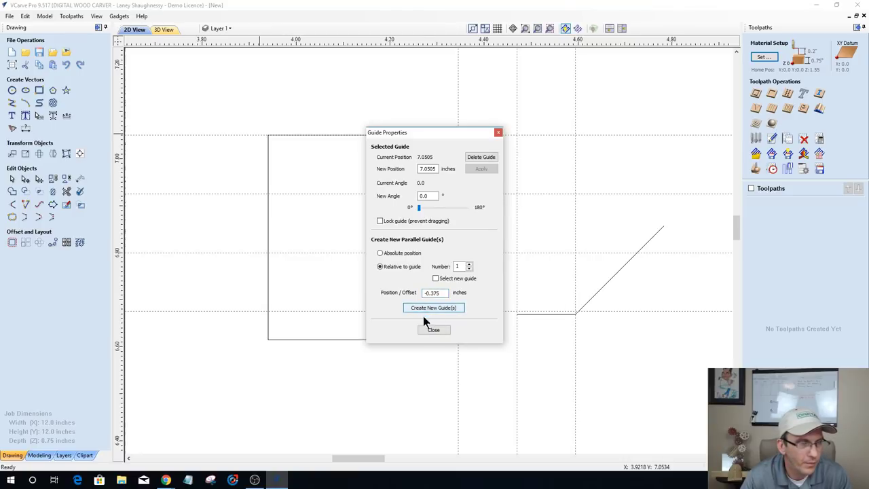
{"action": "left_click", "coordinate": [435, 331]}
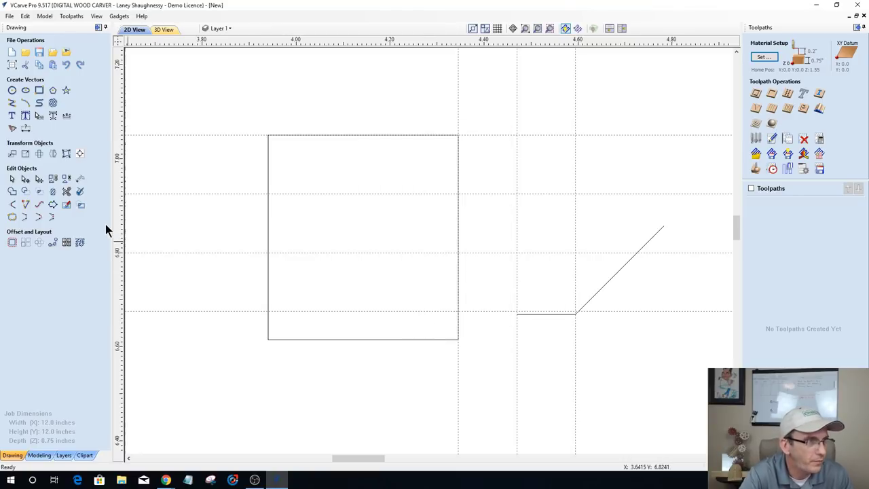
Step: Draw a zigzag polyline from the rectangle's top edge to its bottom edge, following the guides between the left edge and about 0.14 inches inward
{"action": "left_click", "coordinate": [12, 102]}
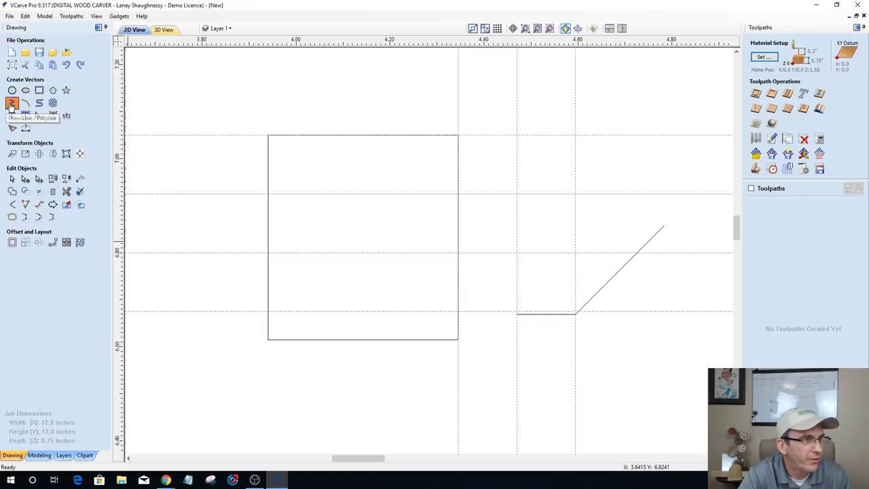
{"action": "left_click", "coordinate": [334, 136]}
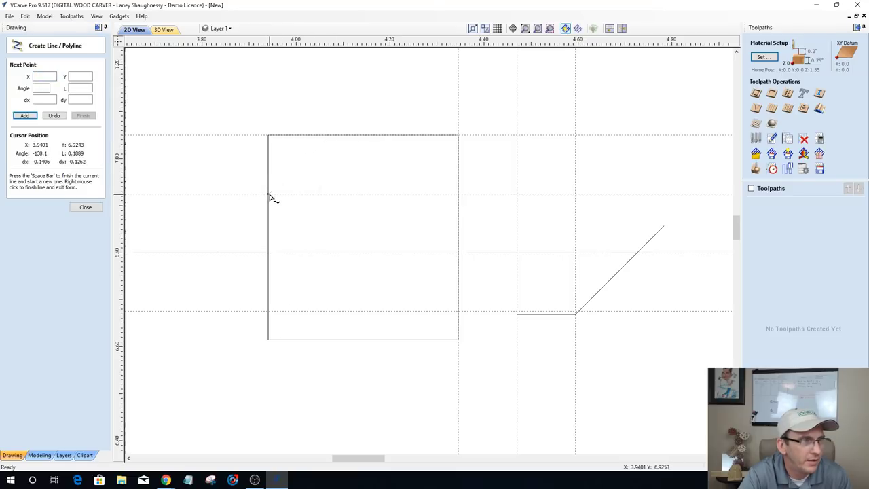
{"action": "left_click", "coordinate": [269, 195]}
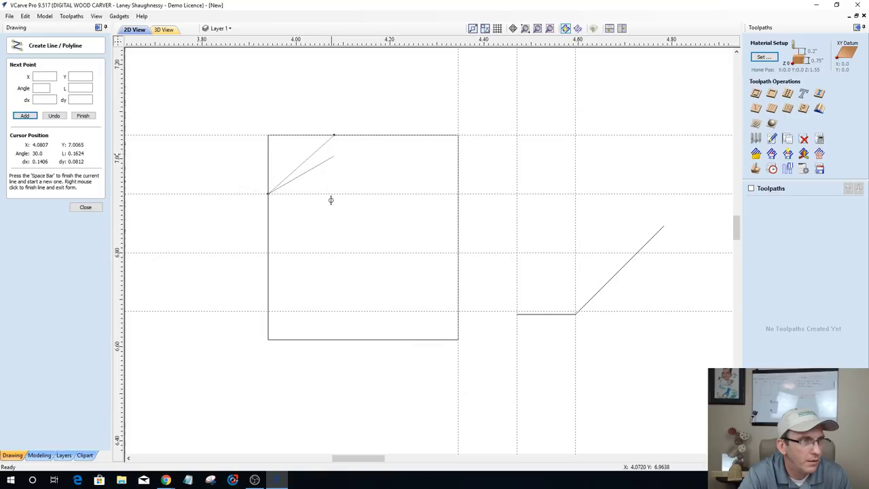
{"action": "left_click", "coordinate": [333, 252]}
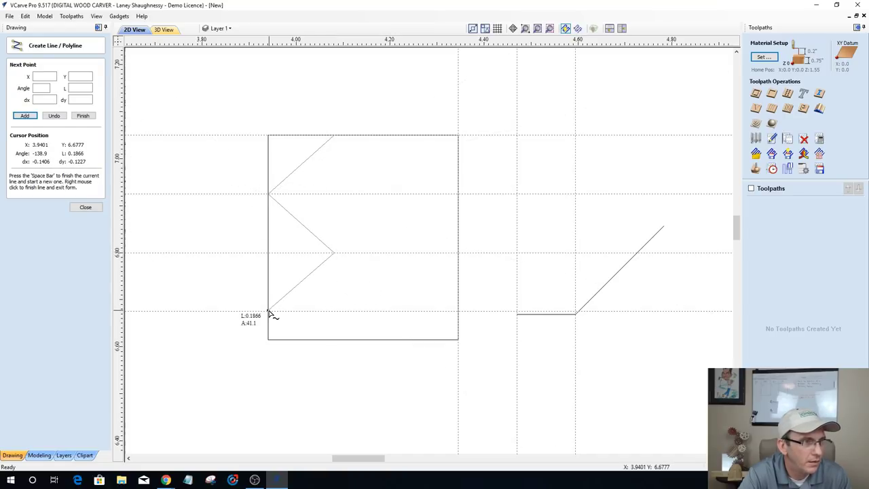
{"action": "left_click", "coordinate": [268, 311]}
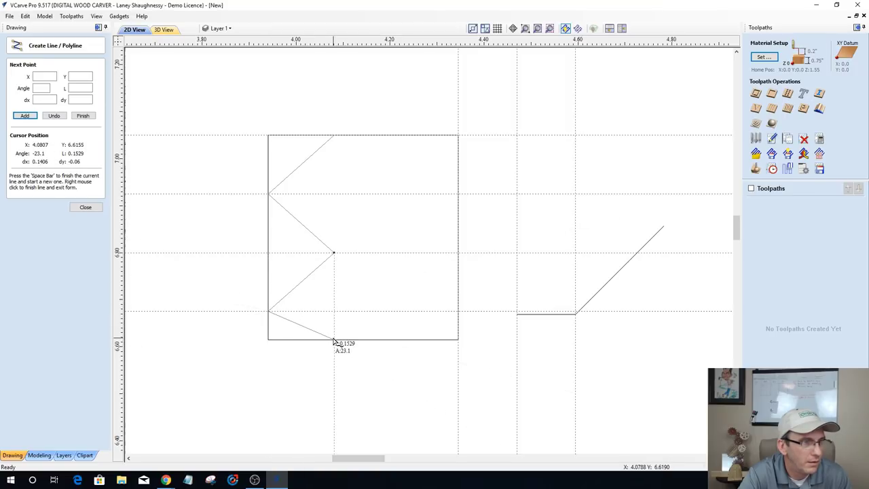
{"action": "left_click", "coordinate": [334, 340]}
{"action": "key", "text": "space"}
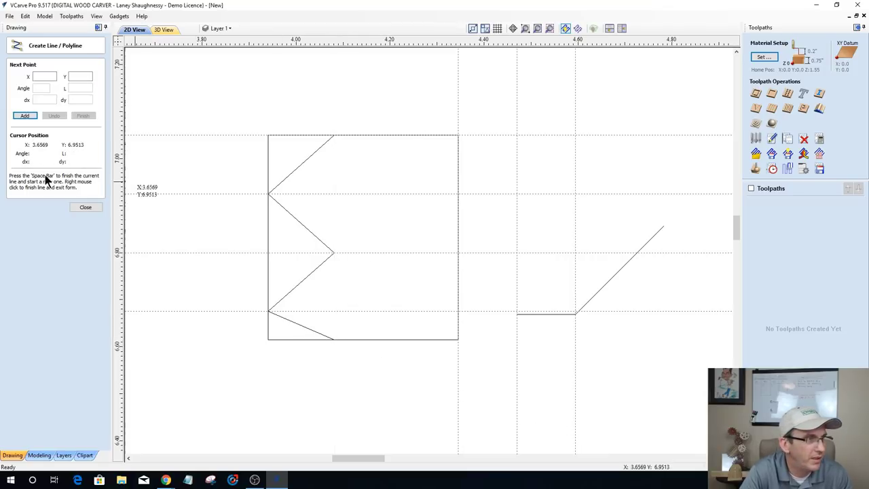
{"action": "left_click", "coordinate": [84, 207]}
Step: Trim away the whole rectangle outline so that only the zigzag polyline is kept, and hide the guides
{"action": "left_click", "coordinate": [66, 191]}
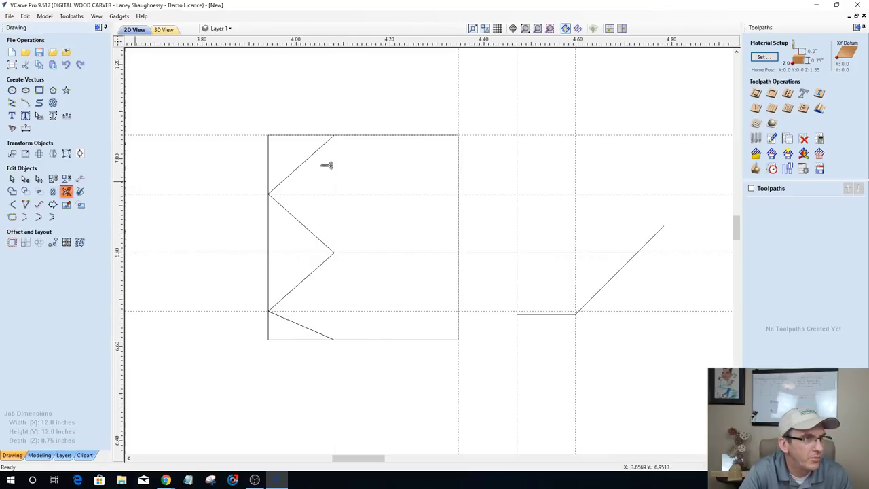
{"action": "left_click", "coordinate": [442, 135]}
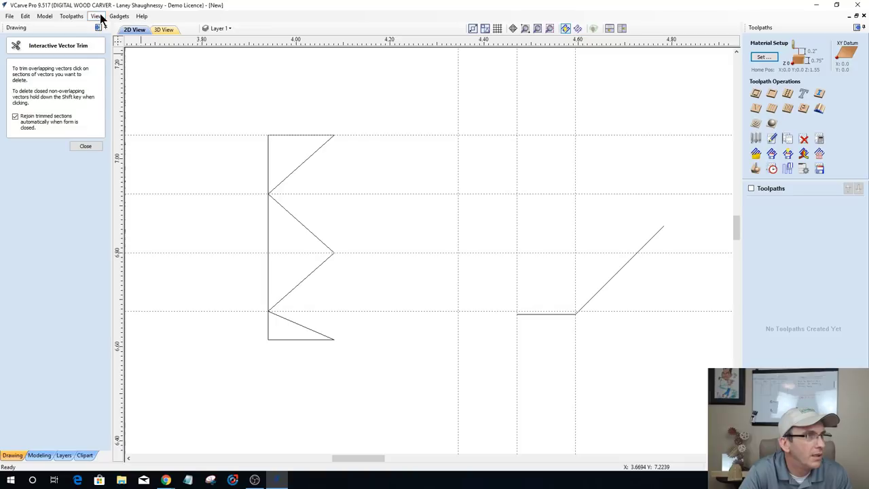
{"action": "left_click", "coordinate": [97, 16]}
{"action": "mouse_move", "coordinate": [119, 45]}
{"action": "left_click", "coordinate": [227, 47]}
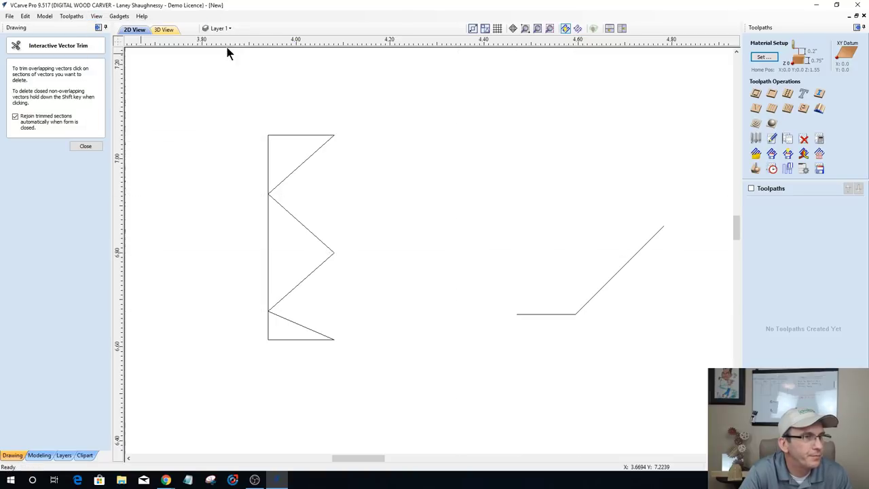
{"action": "left_click", "coordinate": [269, 157]}
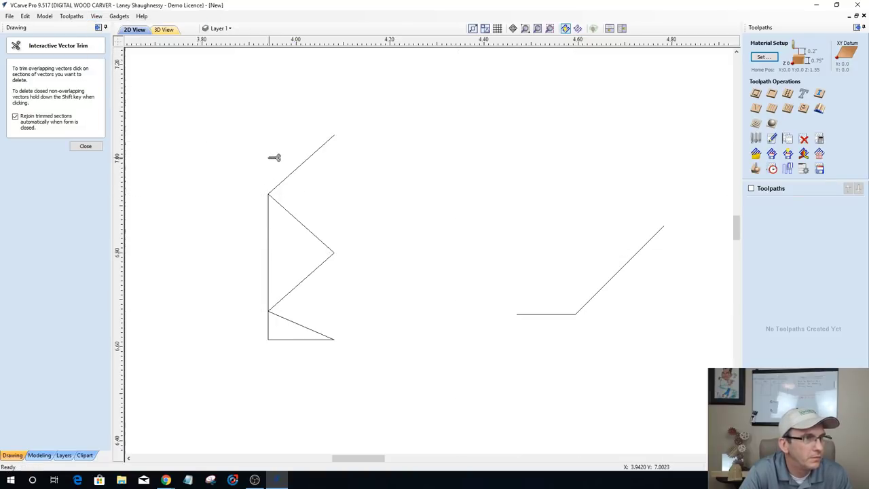
{"action": "left_click", "coordinate": [269, 238]}
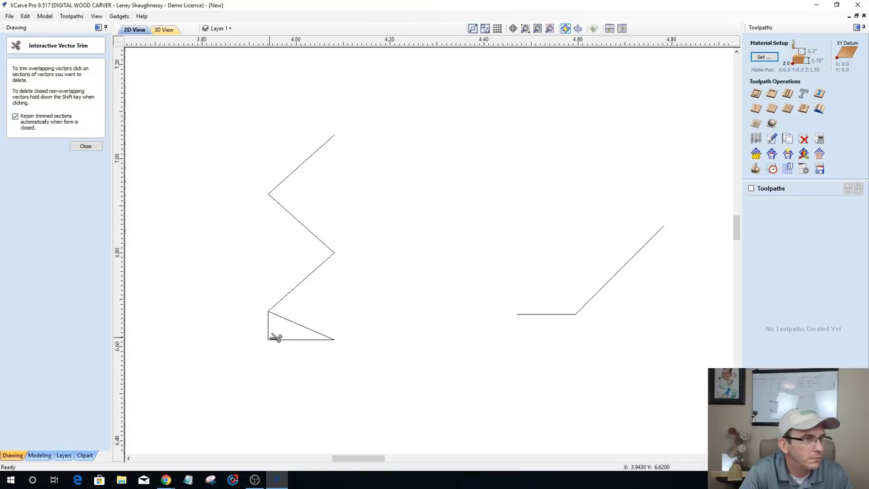
{"action": "left_click", "coordinate": [275, 338]}
{"action": "left_click", "coordinate": [86, 146]}
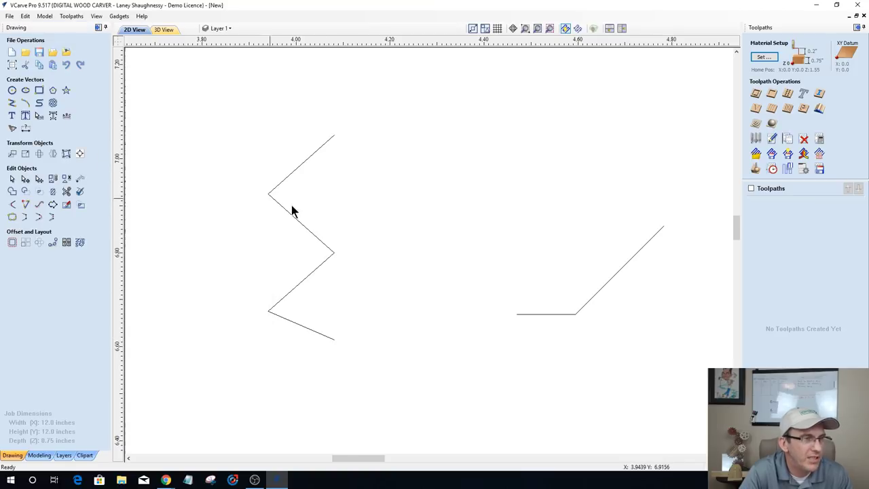
Step: Copy the zigzag polyline directly above the original so that the two nearly meet end to end
{"action": "left_click", "coordinate": [333, 338]}
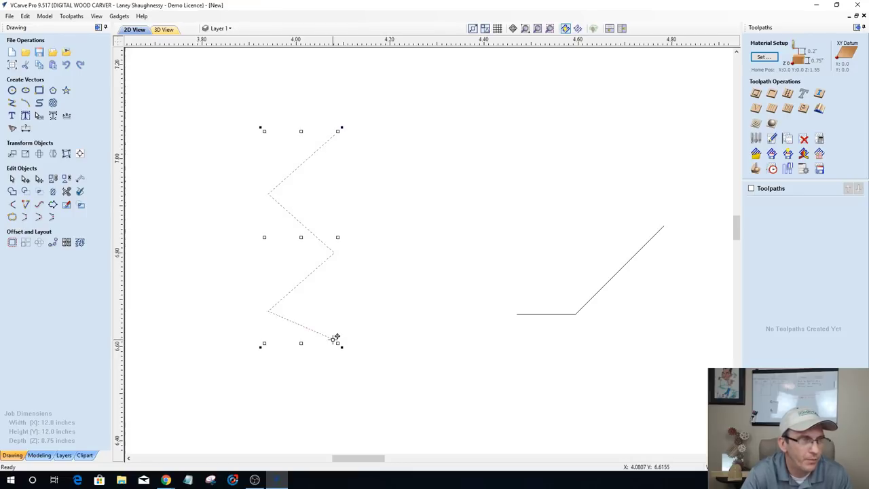
{"action": "left_click_drag", "start_coordinate": [336, 338], "coordinate": [333, 131]}
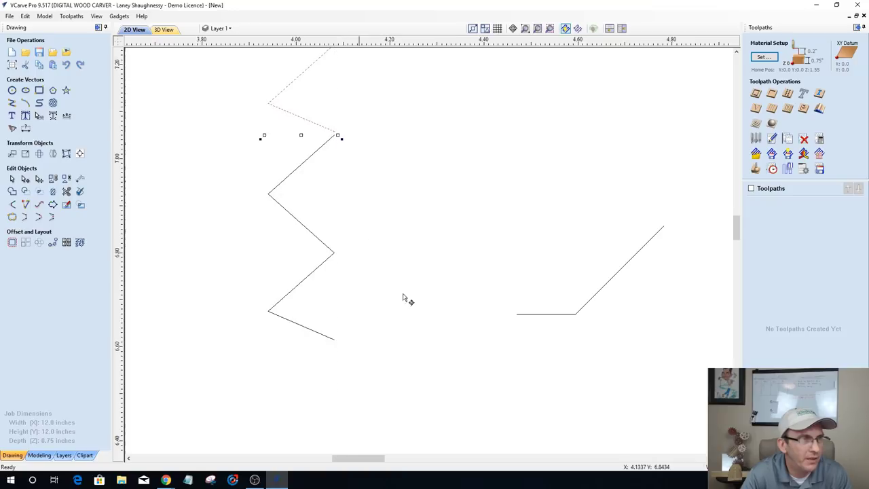
{"action": "scroll", "coordinate": [428, 333], "scroll_direction": "down", "scroll_amount": 3}
{"action": "left_click", "coordinate": [439, 242]}
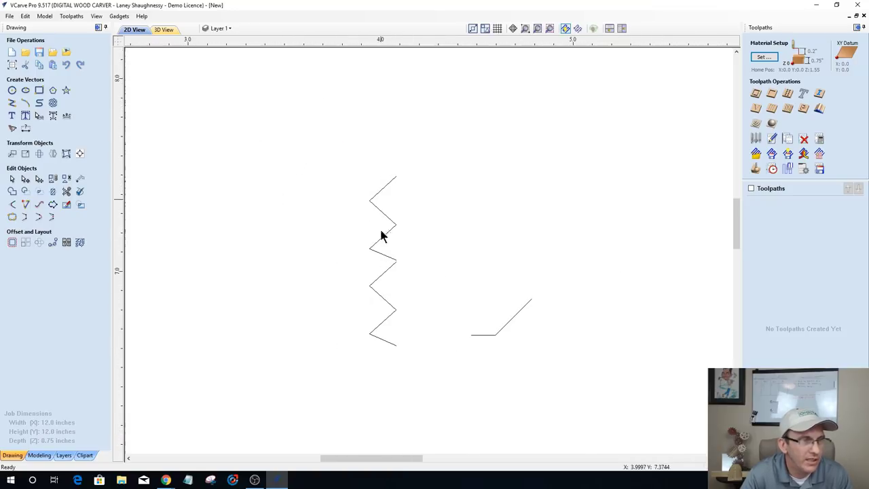
{"action": "scroll", "coordinate": [413, 274], "scroll_direction": "up", "scroll_amount": 4}
{"action": "scroll", "coordinate": [416, 273], "scroll_direction": "down", "scroll_amount": 3}
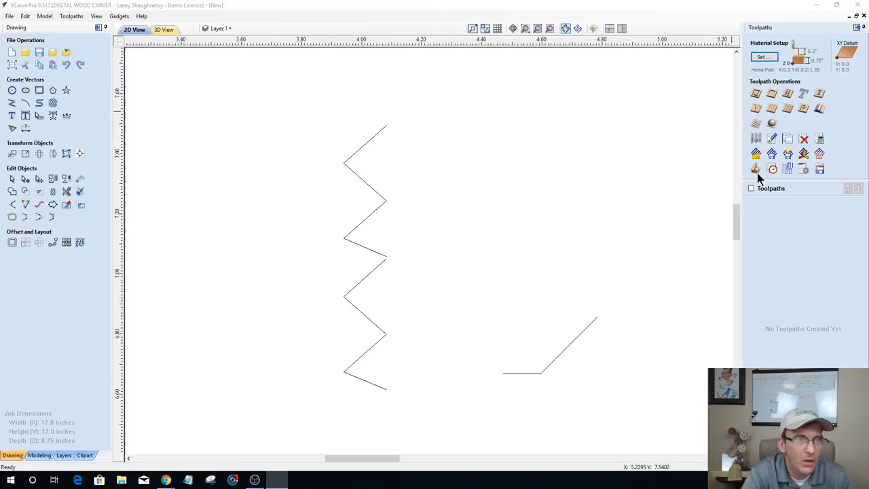
Step: Set the pass depth of the 0.625-inch Form Tool in the tool database to 0.125 inches
{"action": "left_click", "coordinate": [755, 169]}
{"action": "left_click", "coordinate": [360, 145]}
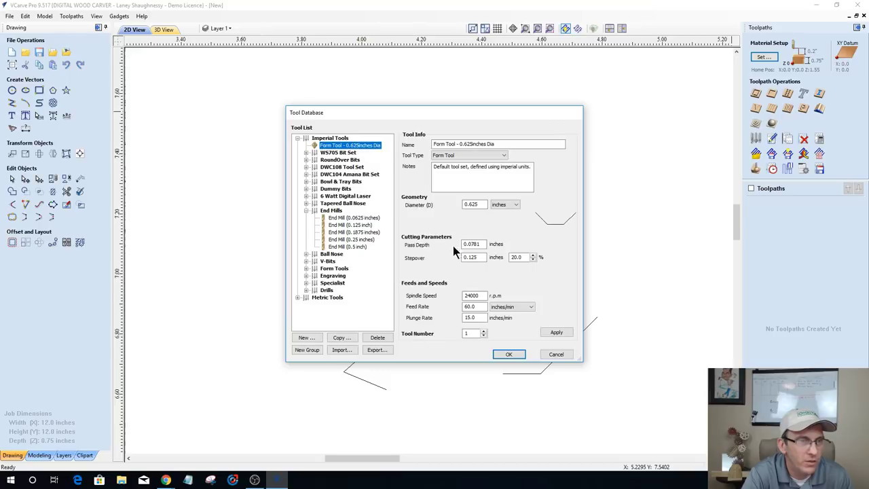
{"action": "double_click", "coordinate": [472, 244]}
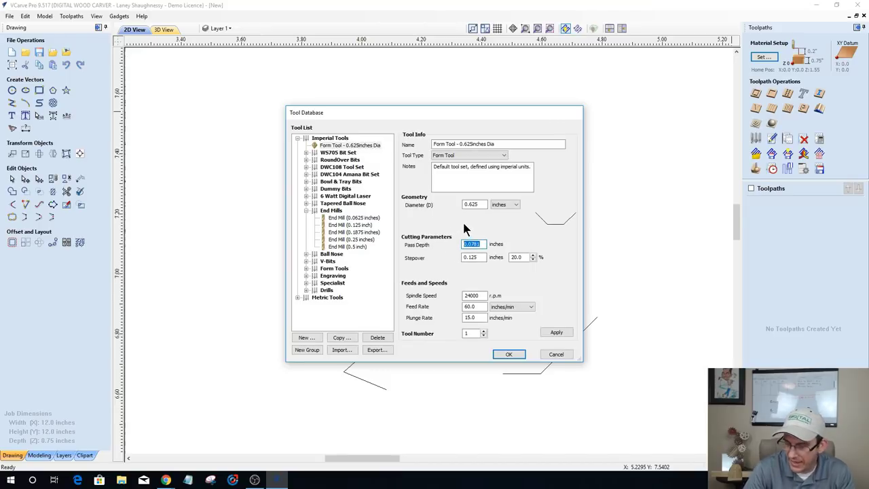
{"action": "type", "text": ".125"}
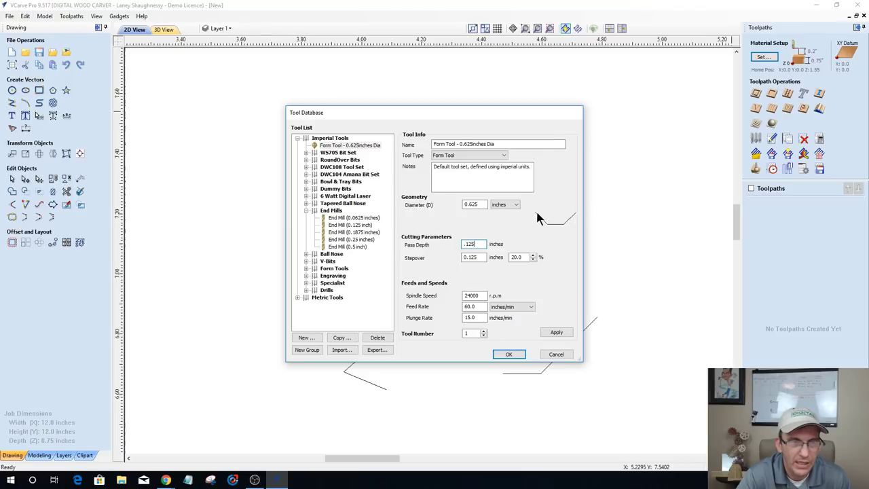
{"action": "double_click", "coordinate": [477, 243]}
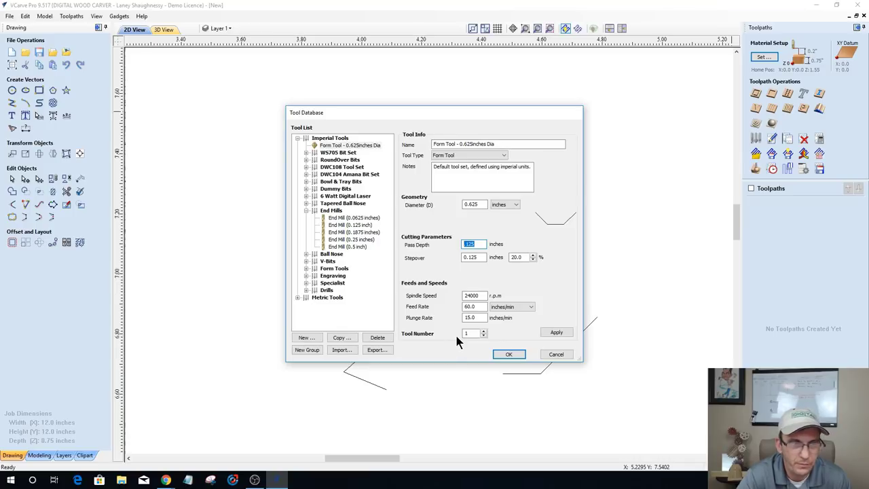
Step: Set the Form Tool's spindle speed to 22500 r.p.m, feed rate to 50 and plunge rate to 20 inches/min, and apply the changes
{"action": "double_click", "coordinate": [481, 295]}
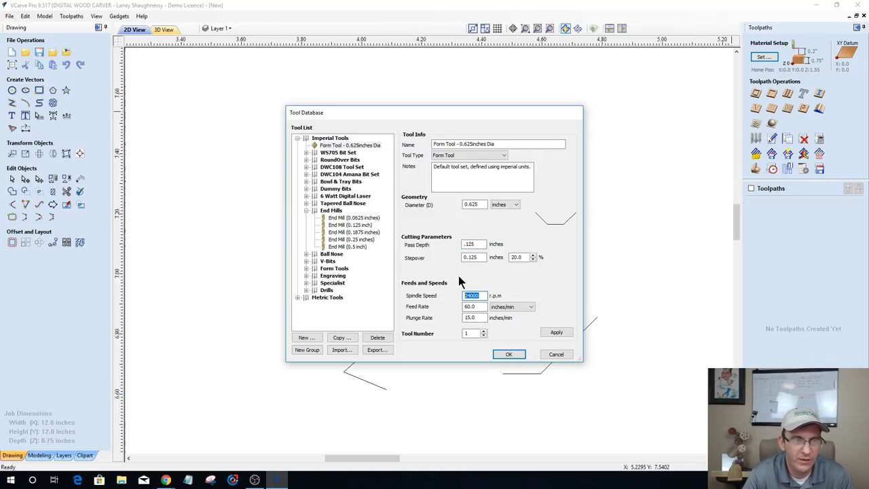
{"action": "double_click", "coordinate": [478, 306]}
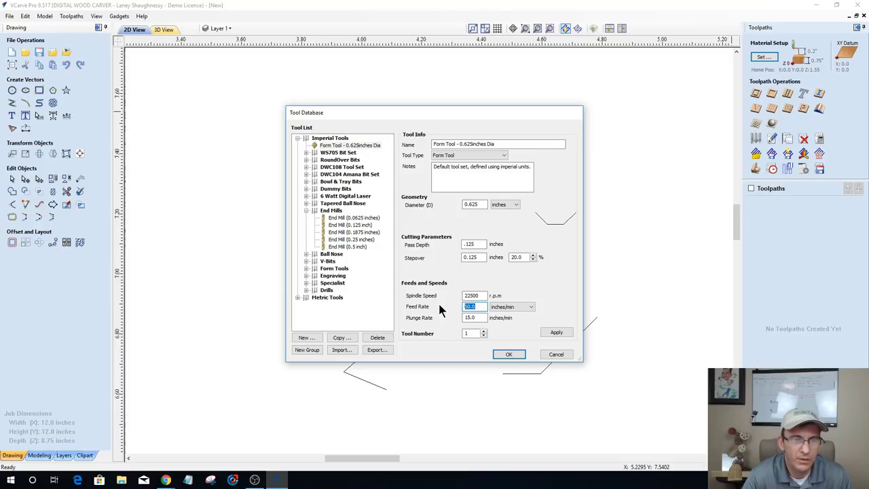
{"action": "type", "text": "50"}
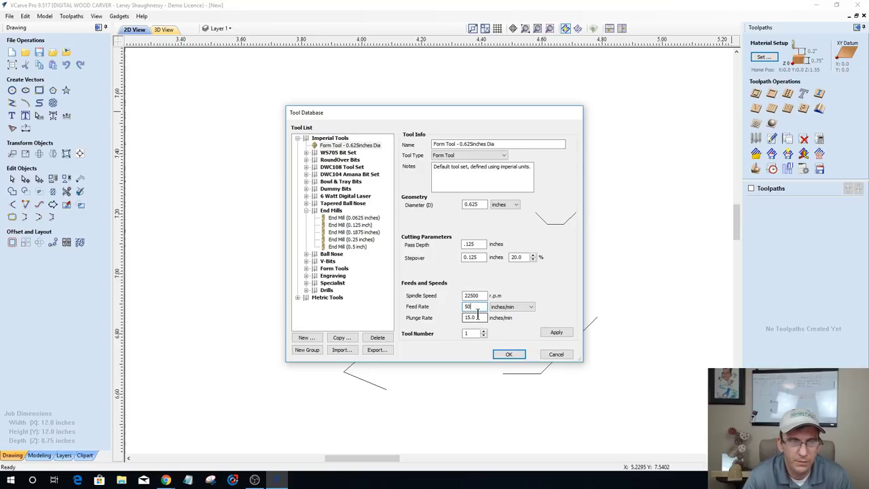
{"action": "left_click_drag", "start_coordinate": [478, 316], "coordinate": [436, 322]}
{"action": "type", "text": "20"}
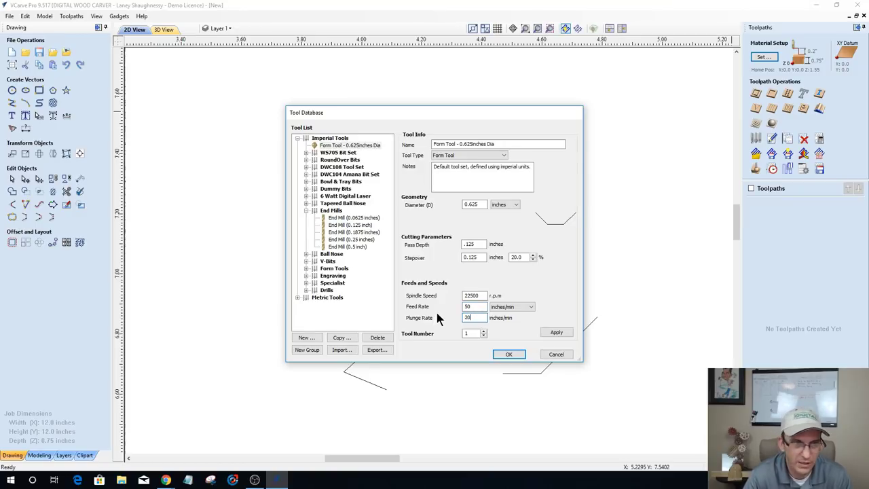
{"action": "left_click", "coordinate": [555, 332]}
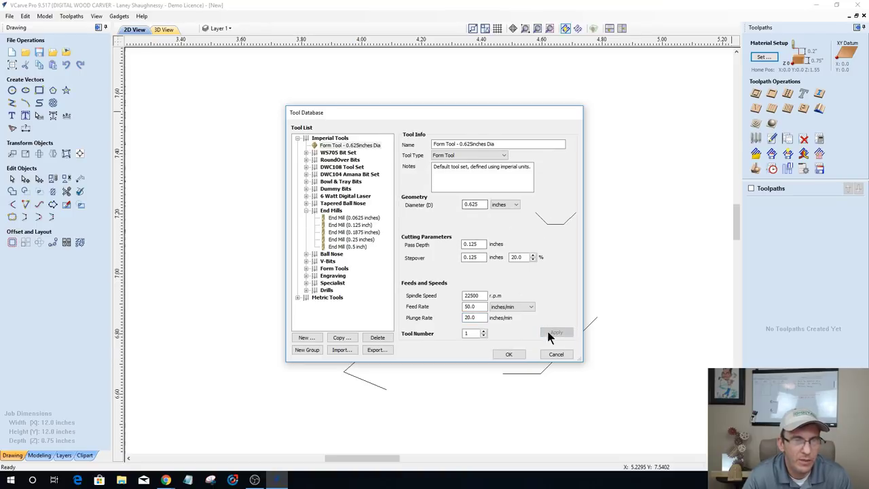
{"action": "left_click", "coordinate": [555, 354]}
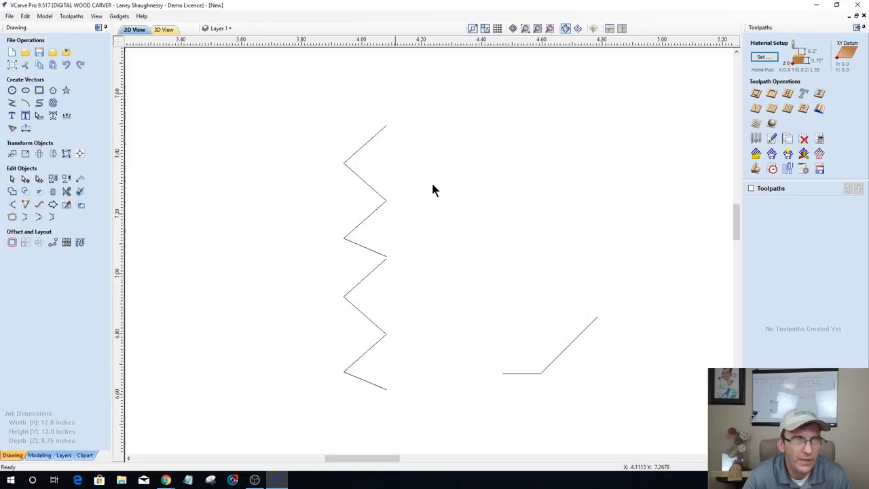
Step: Delete all vectors in the drawing, including both zigzag polylines and the cutter profile
{"action": "scroll", "coordinate": [448, 197], "scroll_direction": "down", "scroll_amount": 3}
{"action": "scroll", "coordinate": [459, 202], "scroll_direction": "down", "scroll_amount": 2}
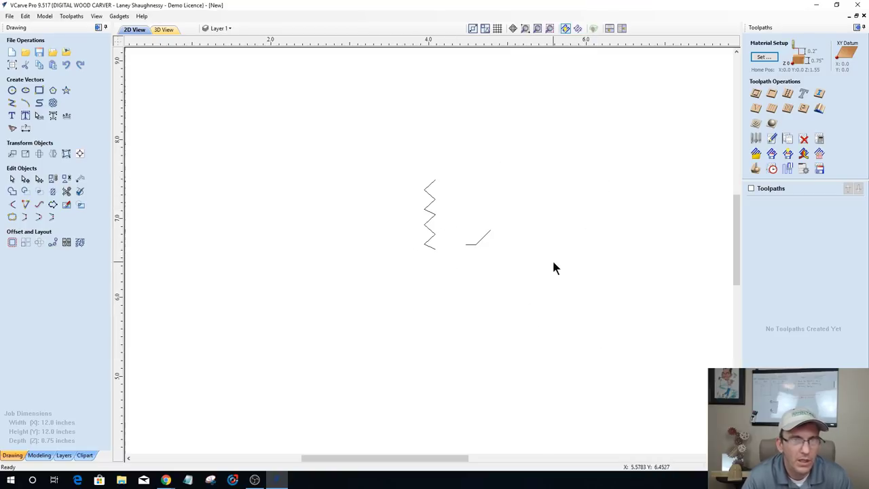
{"action": "key", "text": "ctrl+a"}
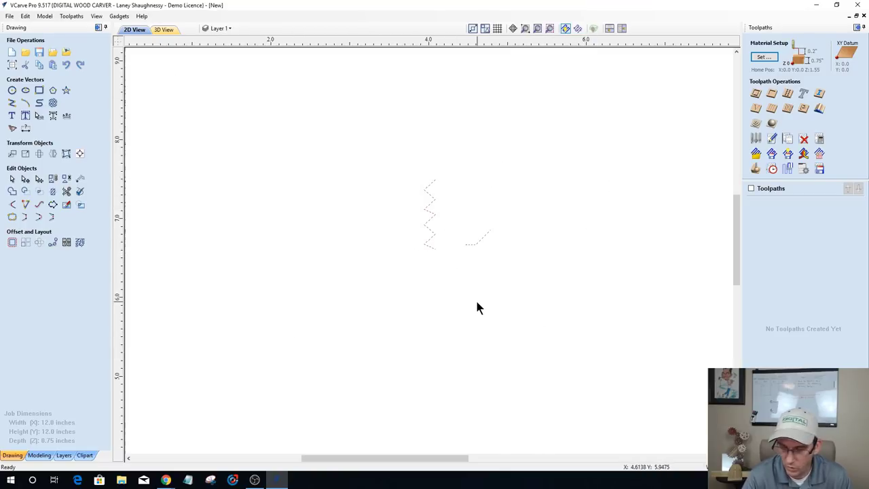
{"action": "key", "text": "Delete"}
Step: Draw a circle about 2.6 inches in diameter in the middle of the visible drawing area
{"action": "left_click", "coordinate": [13, 91]}
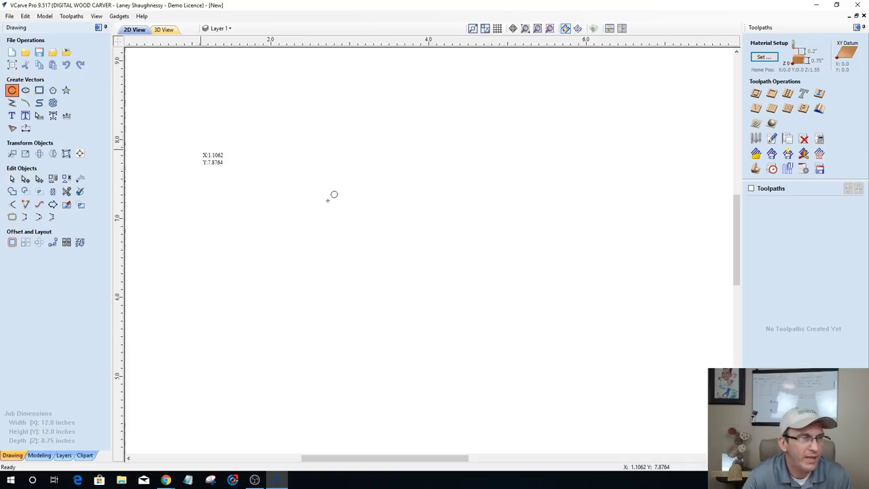
{"action": "mouse_move", "coordinate": [413, 215]}
{"action": "left_mouse_down"}
{"action": "mouse_move", "coordinate": [501, 261]}
{"action": "mouse_move", "coordinate": [508, 254]}
{"action": "left_mouse_up"}
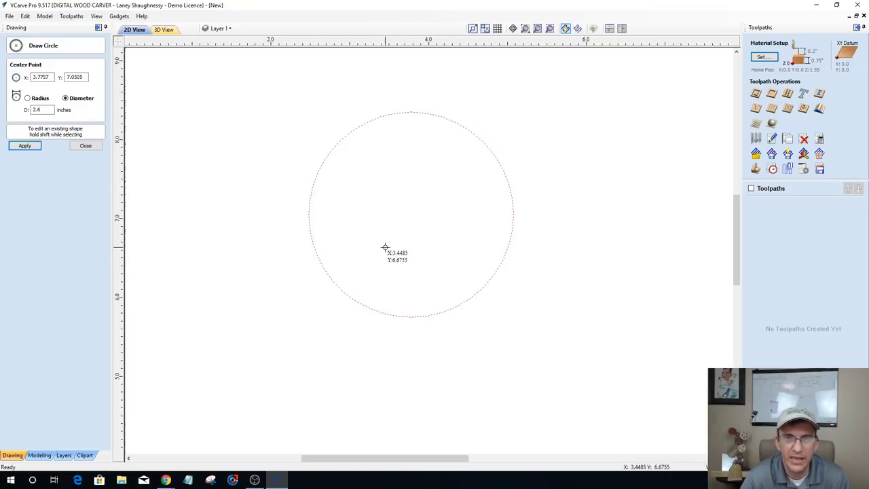
{"action": "left_click", "coordinate": [81, 147]}
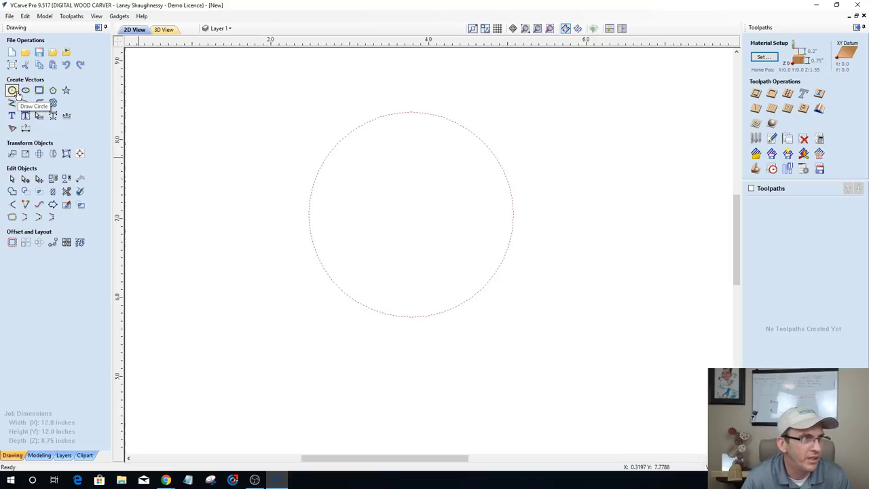
Step: Resize the circle to a width and height of 1 inch, keeping its centre fixed
{"action": "left_click", "coordinate": [25, 153]}
{"action": "double_click", "coordinate": [51, 100]}
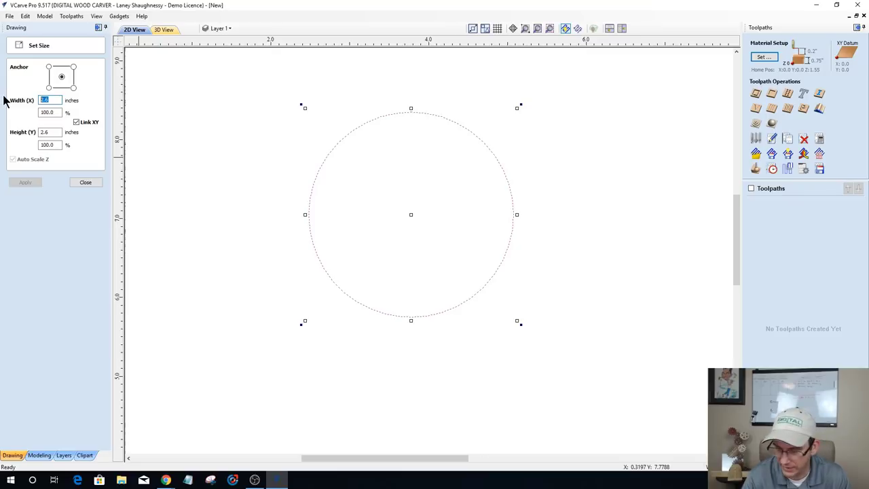
{"action": "type", "text": "1"}
{"action": "left_click", "coordinate": [32, 185]}
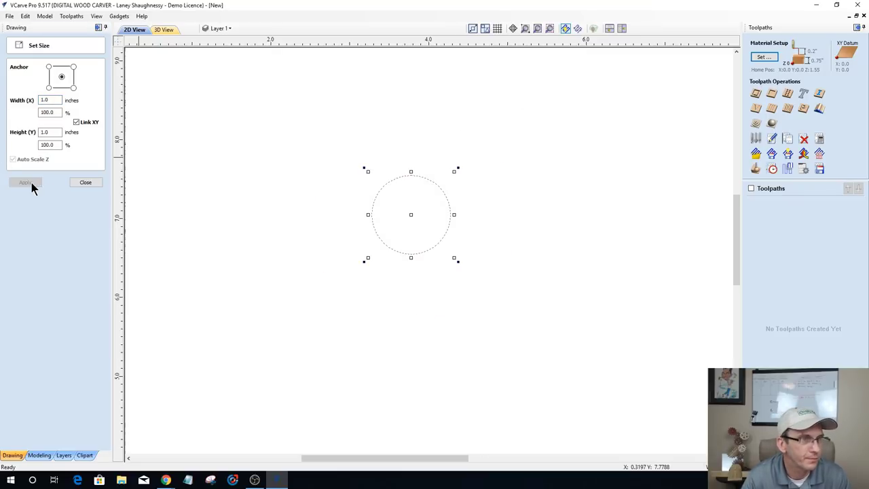
{"action": "left_click", "coordinate": [87, 182]}
Step: Start a 2D profile toolpath for the circle with the 0.625-inch Form Tool, machining inside/left of the vector
{"action": "scroll", "coordinate": [495, 237], "scroll_direction": "up", "scroll_amount": 2}
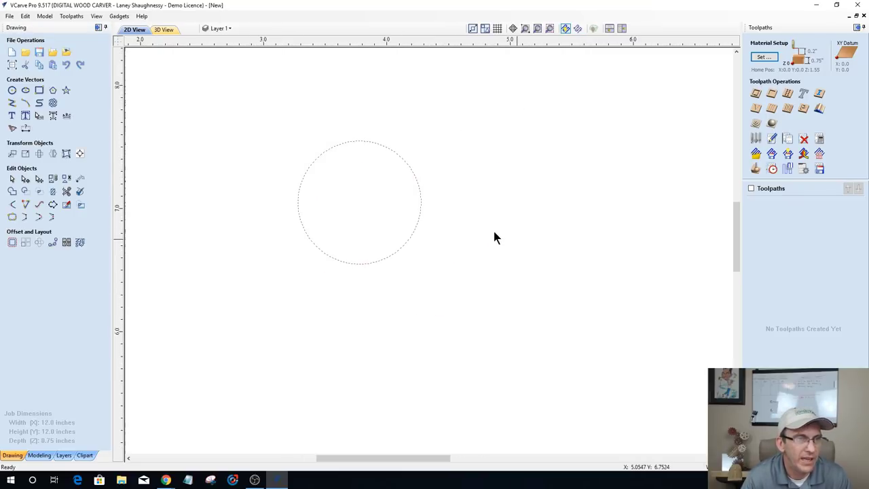
{"action": "scroll", "coordinate": [333, 143], "scroll_direction": "up", "scroll_amount": 2}
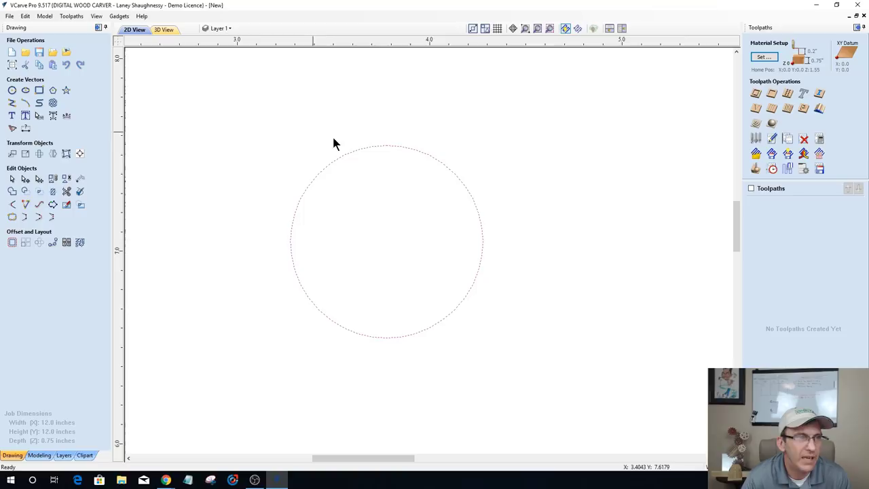
{"action": "left_click", "coordinate": [756, 95]}
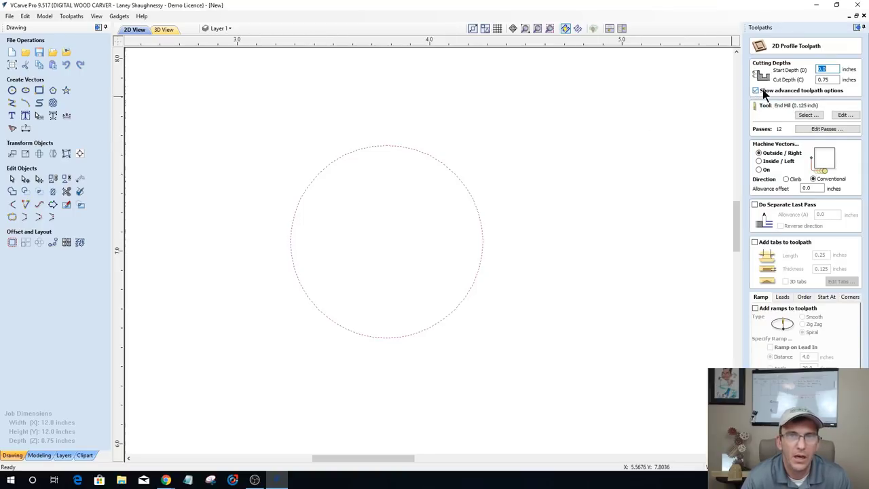
{"action": "left_click", "coordinate": [837, 80]}
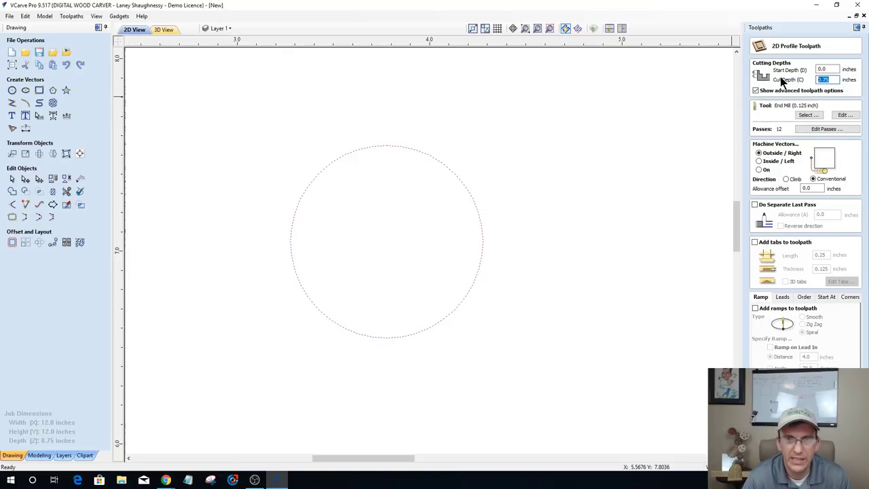
{"action": "left_click", "coordinate": [805, 115]}
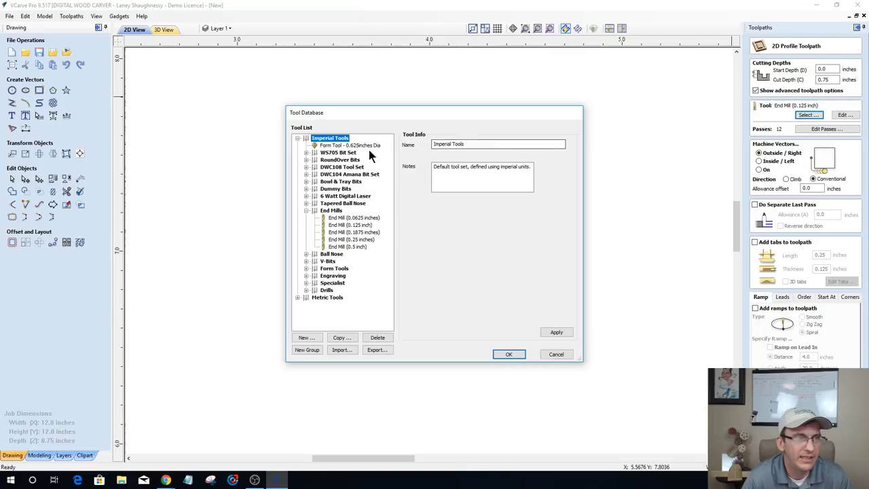
{"action": "left_click", "coordinate": [366, 145]}
{"action": "left_click", "coordinate": [505, 355]}
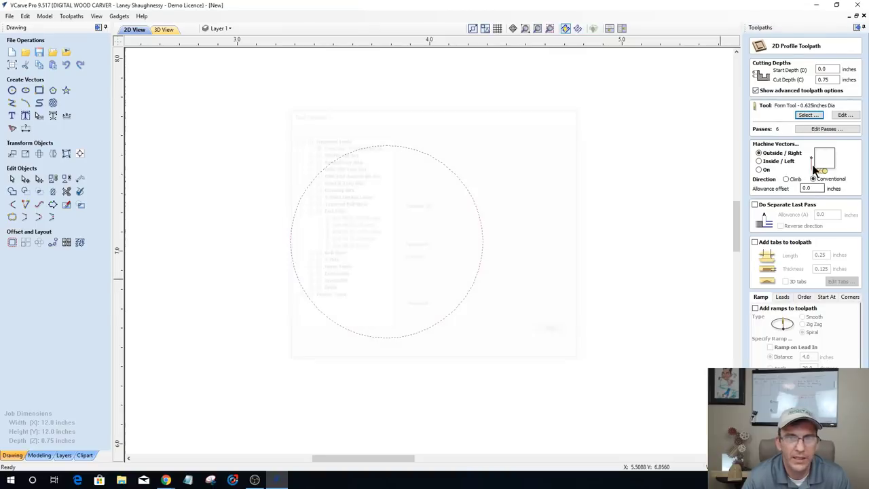
{"action": "left_click", "coordinate": [759, 161]}
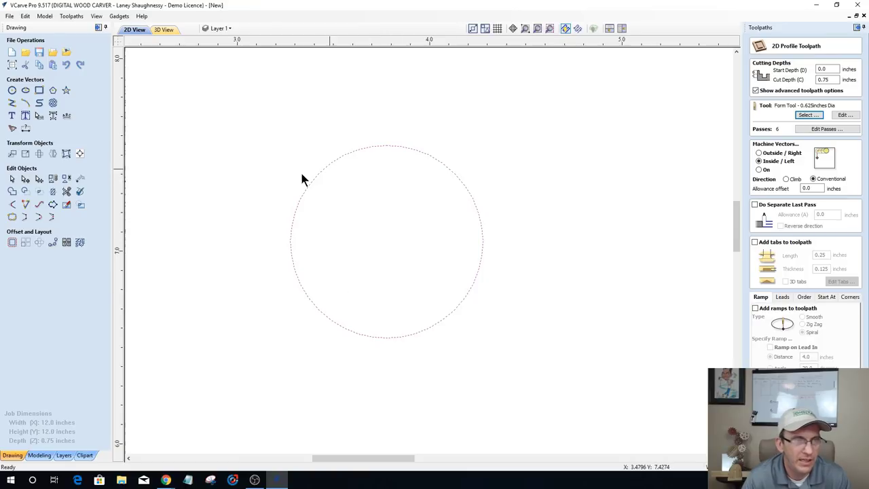
{"action": "left_click", "coordinate": [808, 188]}
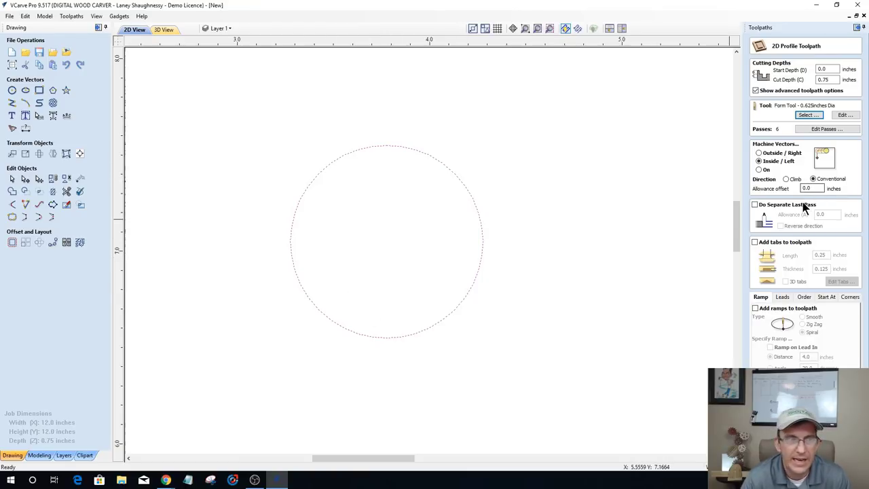
{"action": "scroll", "coordinate": [493, 177], "scroll_direction": "down", "scroll_amount": 5}
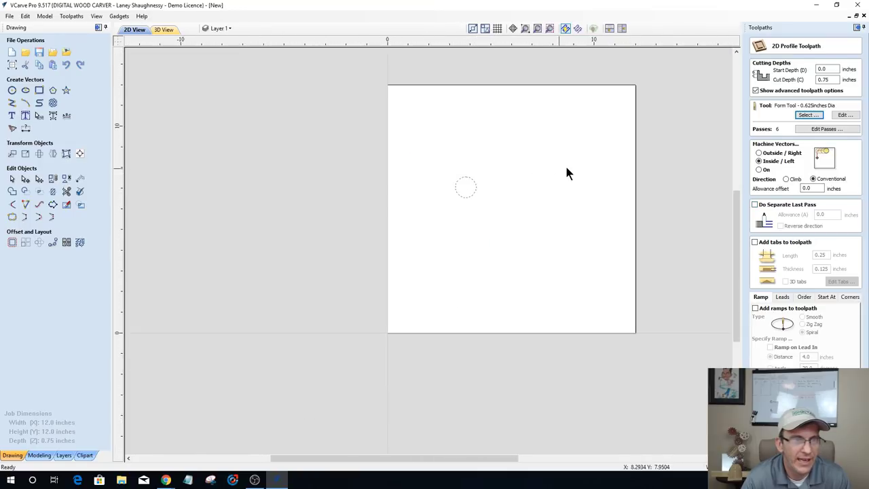
{"action": "scroll", "coordinate": [563, 162], "scroll_direction": "up", "scroll_amount": 5}
{"action": "scroll", "coordinate": [499, 164], "scroll_direction": "down", "scroll_amount": 1}
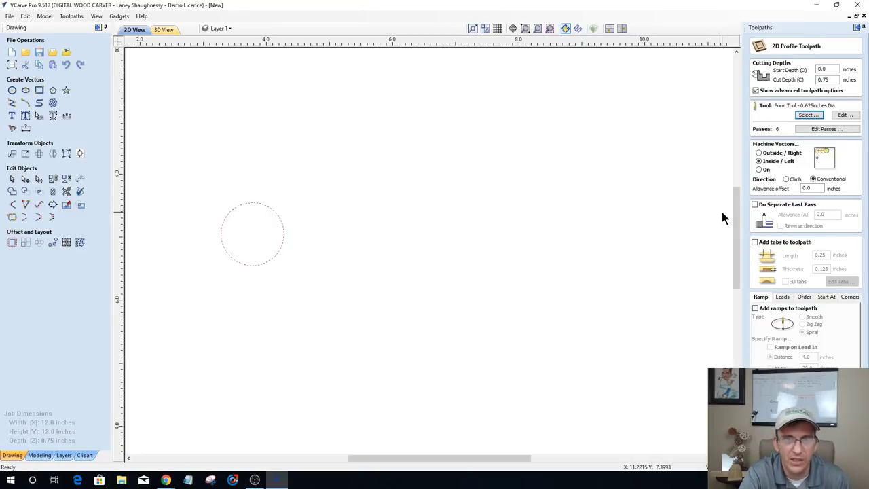
{"action": "double_click", "coordinate": [821, 188]}
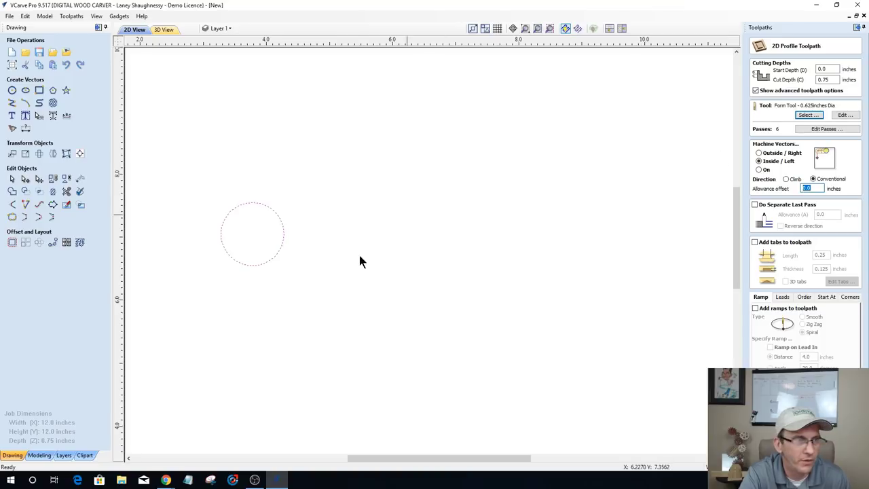
Step: Draw a V-shaped polyline inside the circle's left part, with two 45-degree segments about 0.15 inches long and its tip pointing left
{"action": "scroll", "coordinate": [163, 202], "scroll_direction": "up", "scroll_amount": 6}
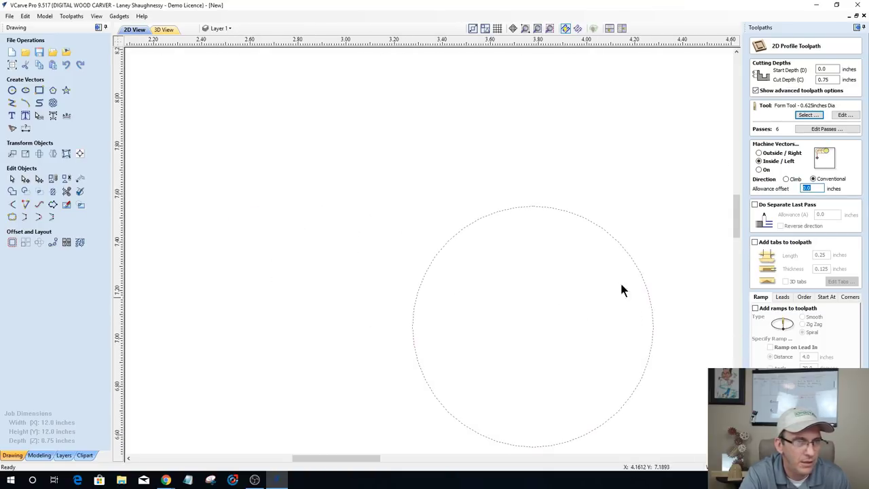
{"action": "scroll", "coordinate": [516, 204], "scroll_direction": "up", "scroll_amount": 2}
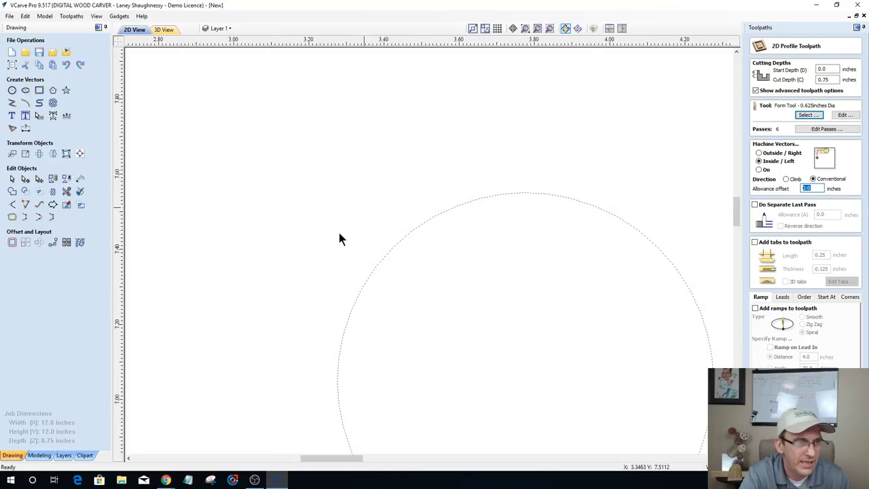
{"action": "scroll", "coordinate": [340, 272], "scroll_direction": "down", "scroll_amount": 3}
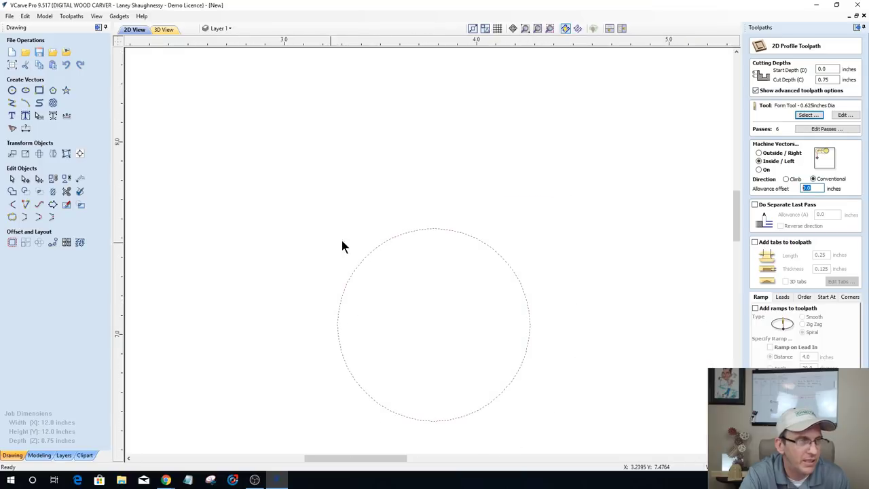
{"action": "left_click", "coordinate": [12, 104]}
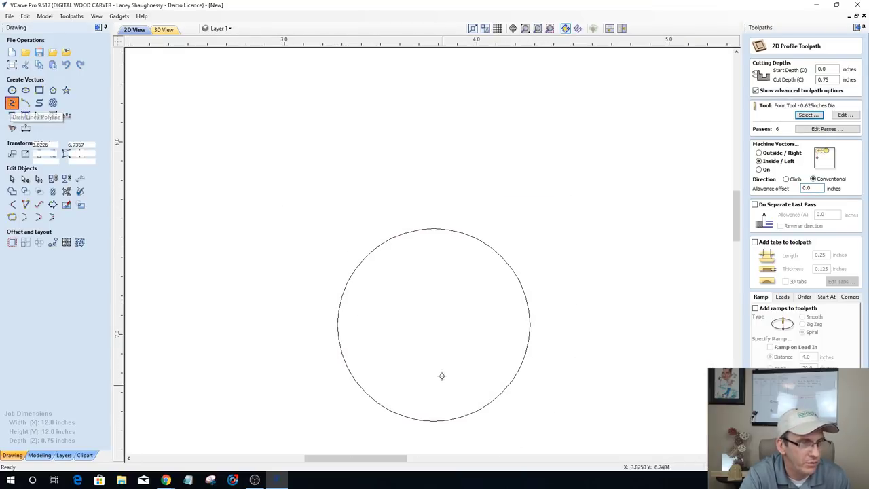
{"action": "left_click", "coordinate": [389, 290]}
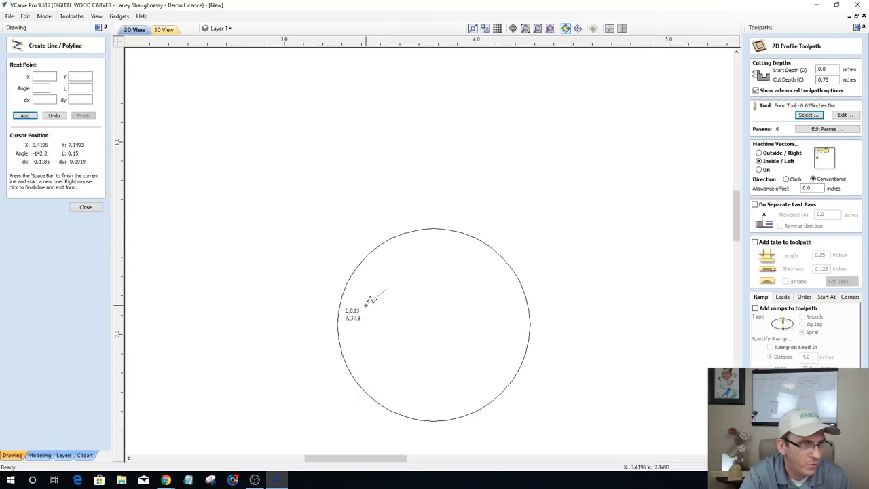
{"action": "left_click", "coordinate": [367, 308]}
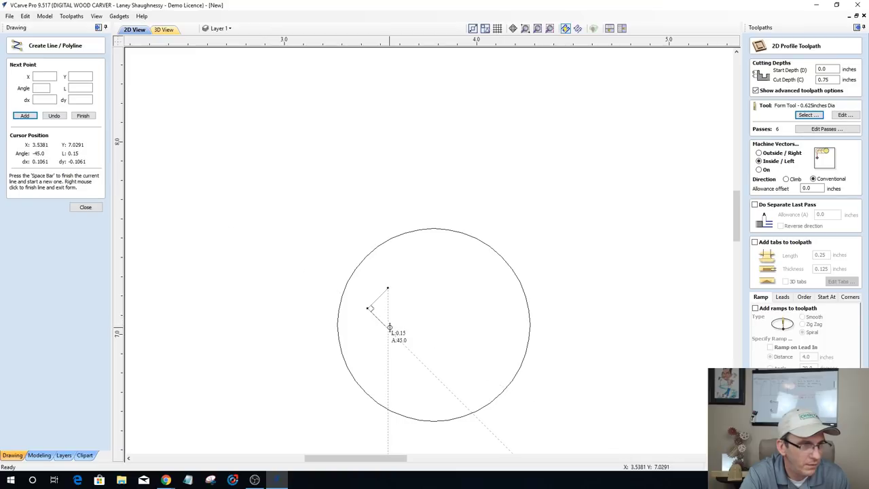
{"action": "left_click", "coordinate": [388, 328]}
{"action": "key", "text": "space"}
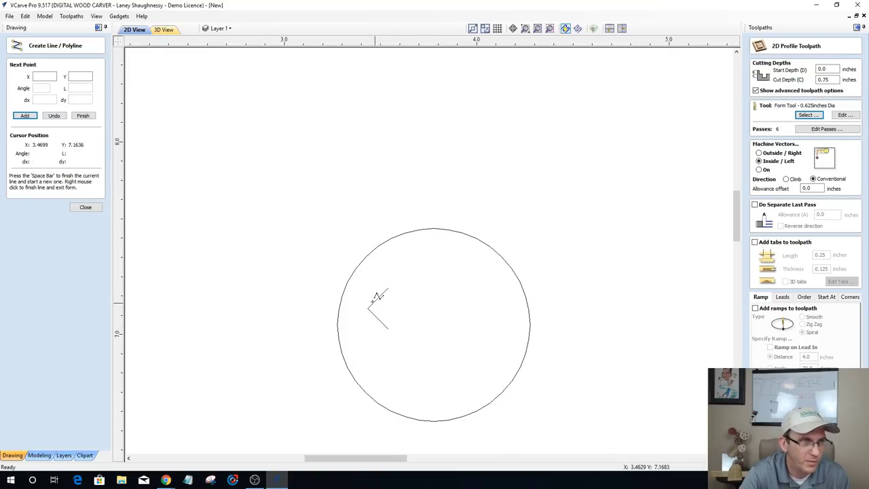
Step: Draw a vertical line about 0.28 inches long upward from the V shape's upper end
{"action": "left_click", "coordinate": [388, 290]}
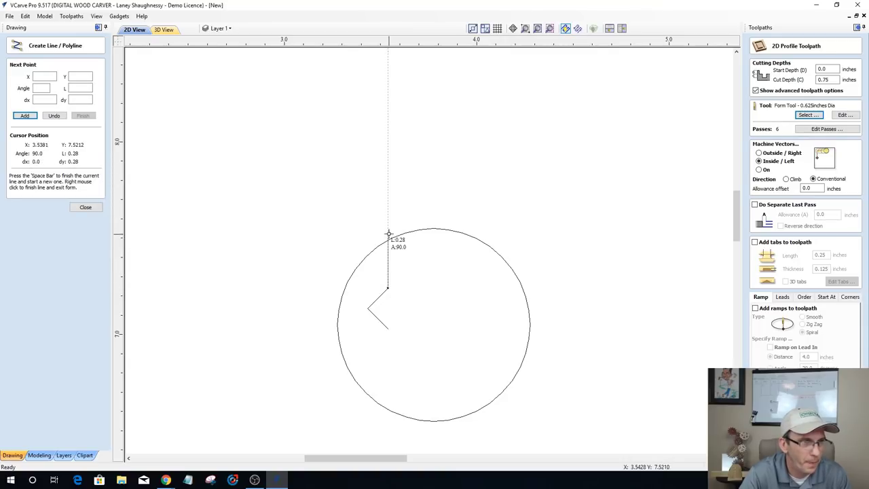
{"action": "left_click", "coordinate": [388, 234]}
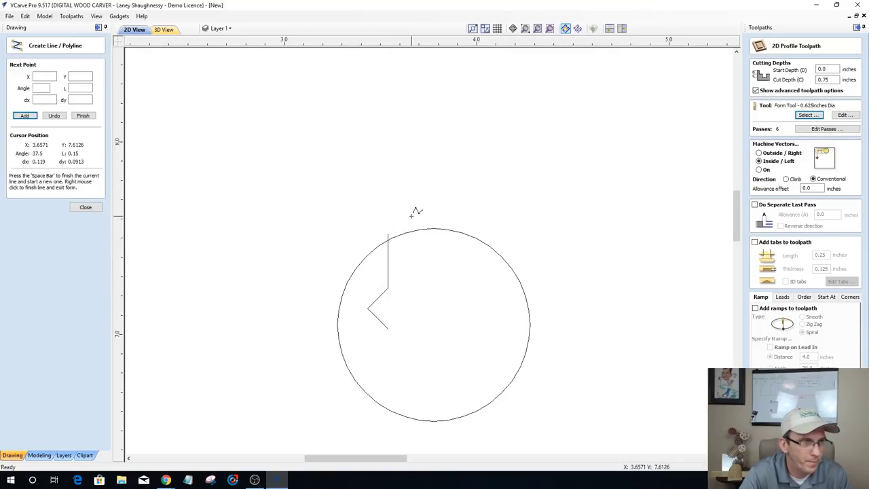
{"action": "right_click", "coordinate": [438, 349]}
Step: Join the V shape and the vertical line into one open vector with a tolerance of 0.004 inches
{"action": "left_click_drag", "start_coordinate": [430, 331], "coordinate": [370, 279]}
{"action": "left_click", "coordinate": [12, 216]}
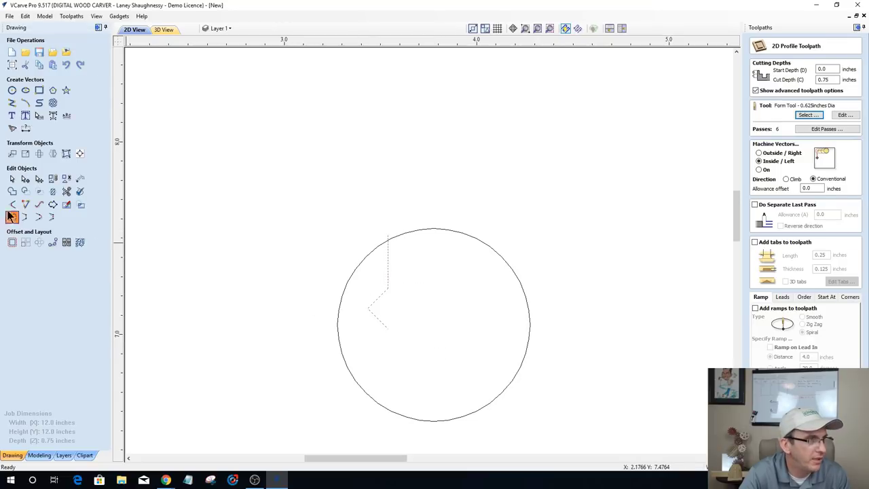
{"action": "left_click", "coordinate": [25, 161]}
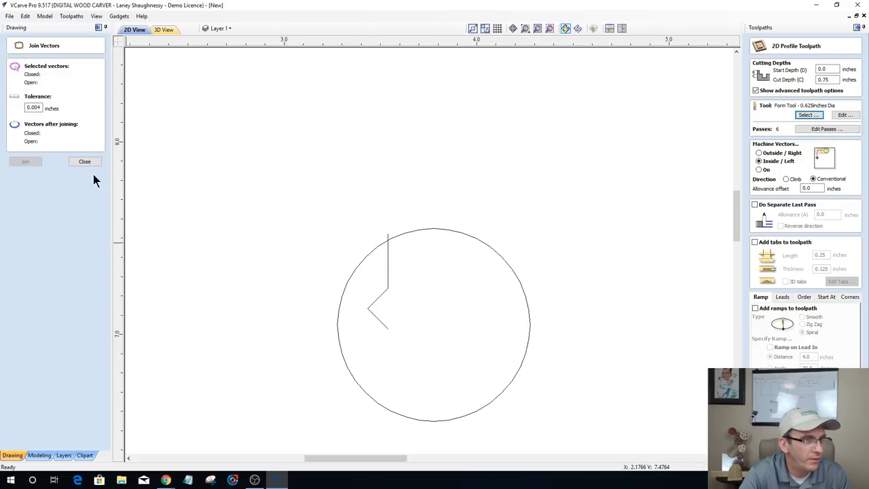
Step: Move the joined cutter profile horizontally onto the circle's left edge so that its V tip extends outside the circle
{"action": "left_click", "coordinate": [387, 284]}
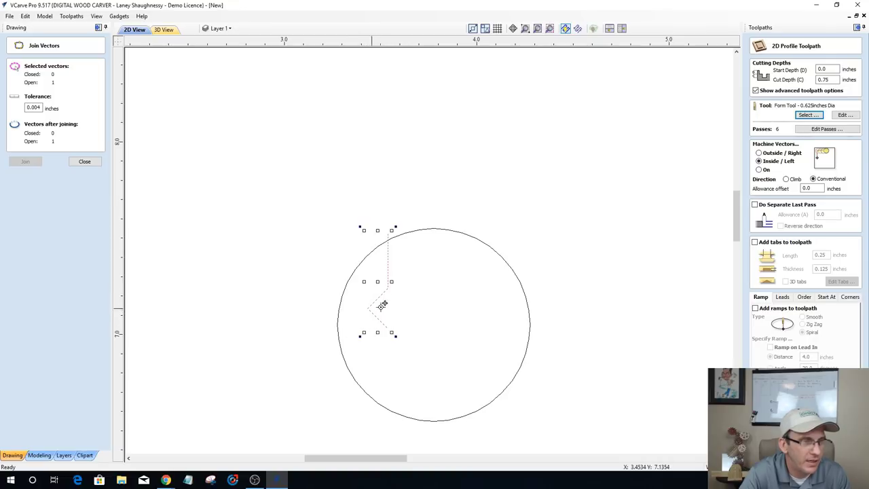
{"action": "left_click_drag", "start_coordinate": [390, 285], "coordinate": [349, 286]}
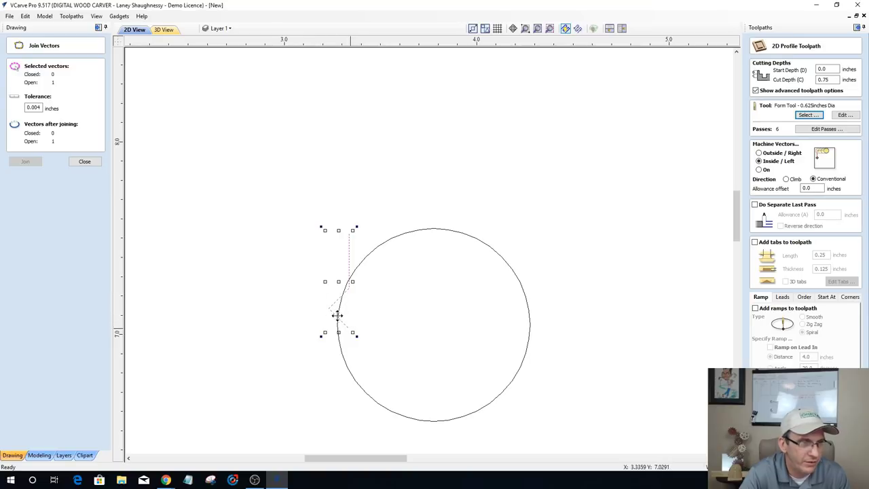
{"action": "scroll", "coordinate": [330, 332], "scroll_direction": "up", "scroll_amount": 5}
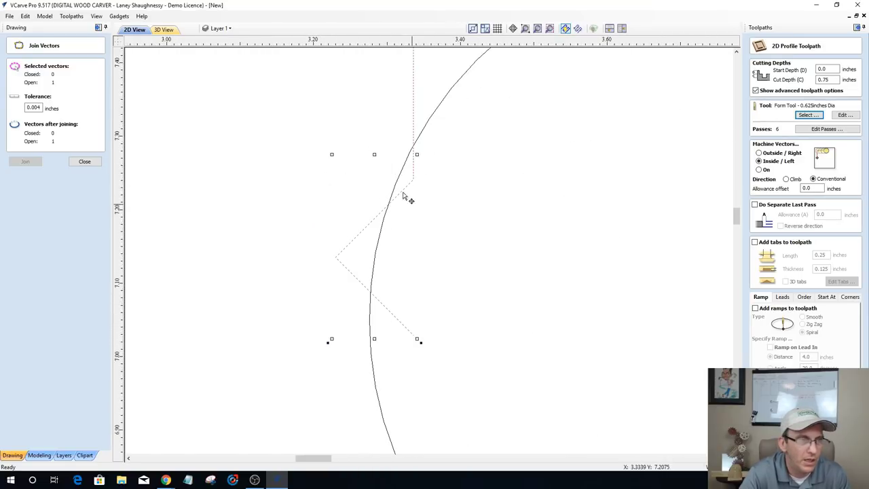
{"action": "scroll", "coordinate": [348, 312], "scroll_direction": "down", "scroll_amount": 5}
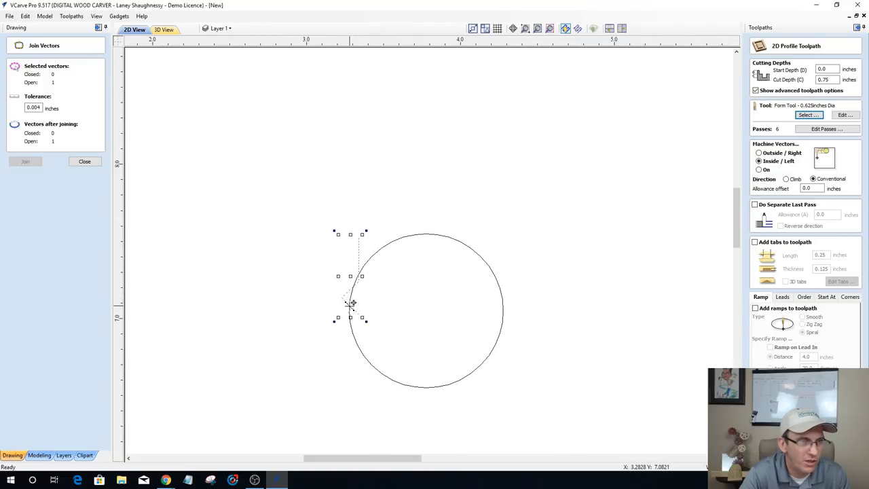
Step: Set the profile toolpath's allowance offset to -0.125 inches and calculate the toolpath for the circle
{"action": "left_click_drag", "start_coordinate": [813, 188], "coordinate": [789, 188]}
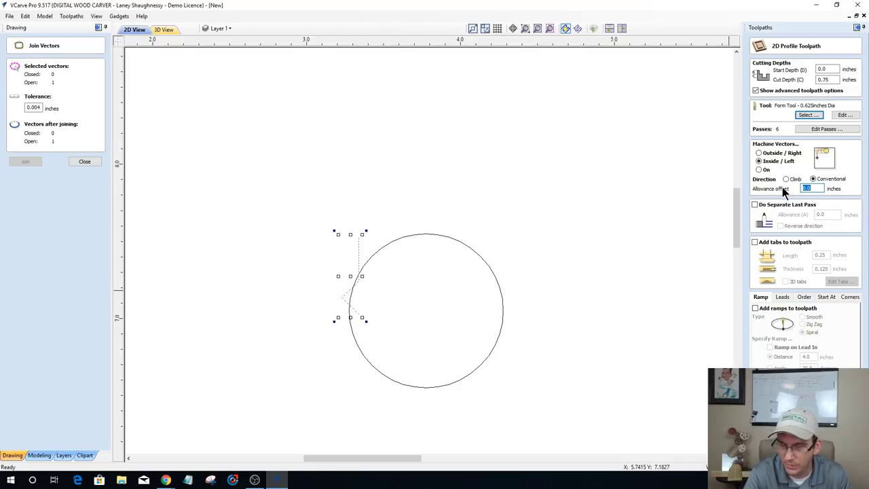
{"action": "type", "text": "-.125"}
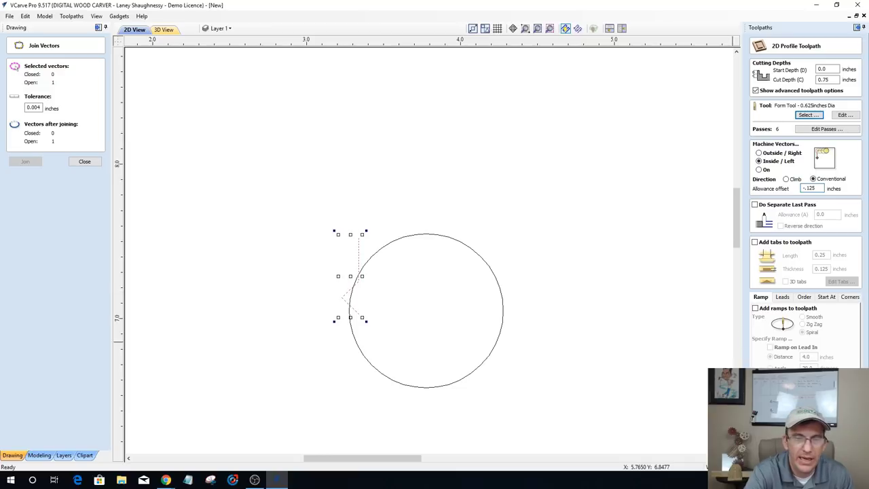
{"action": "left_click", "coordinate": [499, 283]}
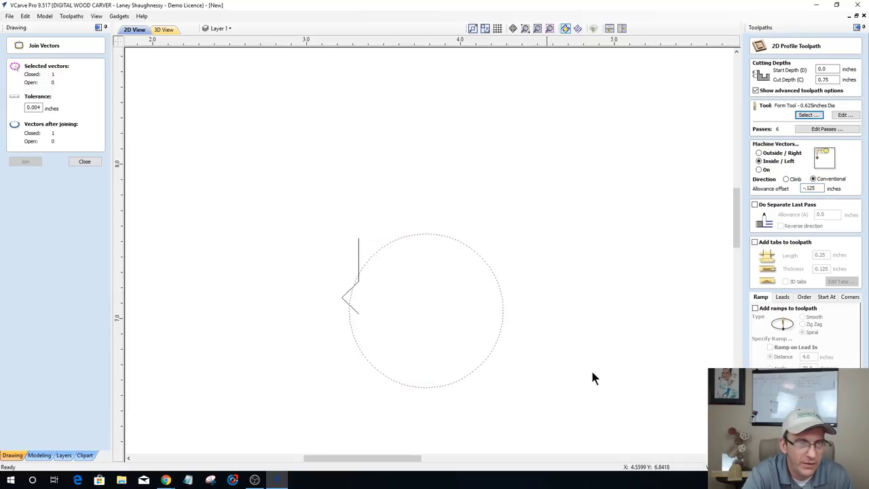
{"action": "left_click", "coordinate": [780, 462]}
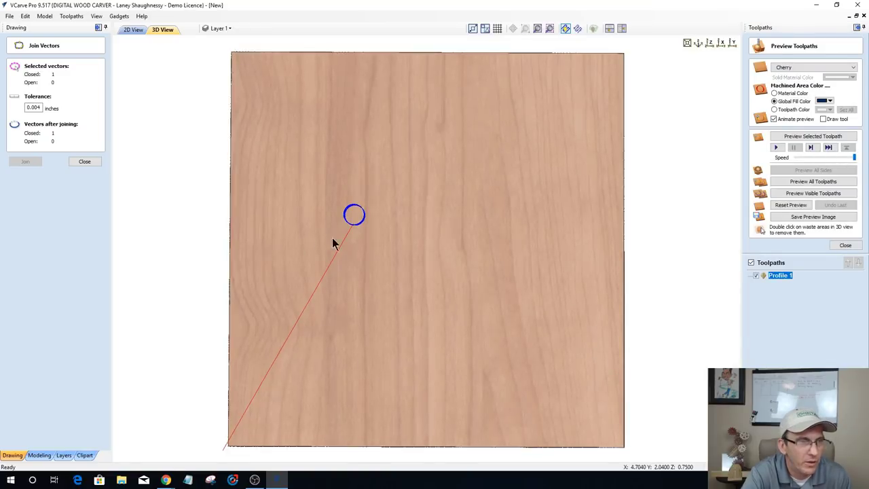
Step: Add spiral ramps to the circle's profile toolpath, keep the form tool's settings, and recalculate the toolpath
{"action": "scroll", "coordinate": [366, 234], "scroll_direction": "up", "scroll_amount": 6}
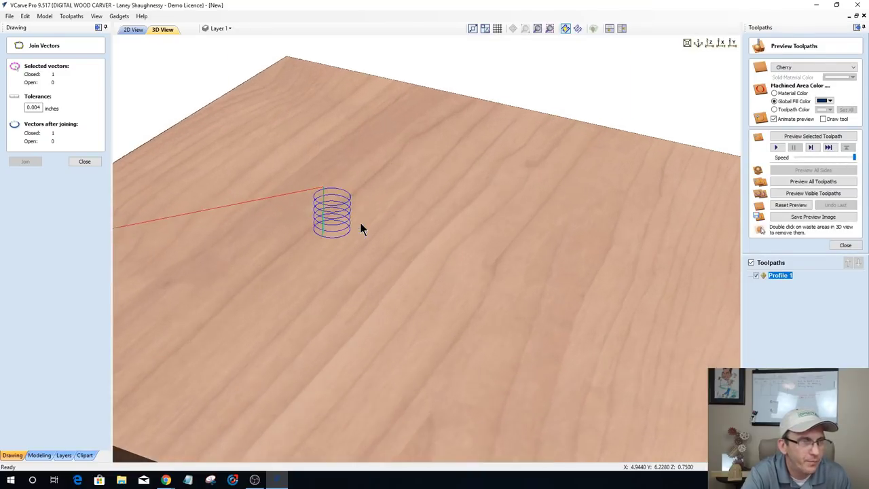
{"action": "left_click_drag", "start_coordinate": [442, 265], "coordinate": [343, 175]}
{"action": "scroll", "coordinate": [347, 197], "scroll_direction": "up", "scroll_amount": 3}
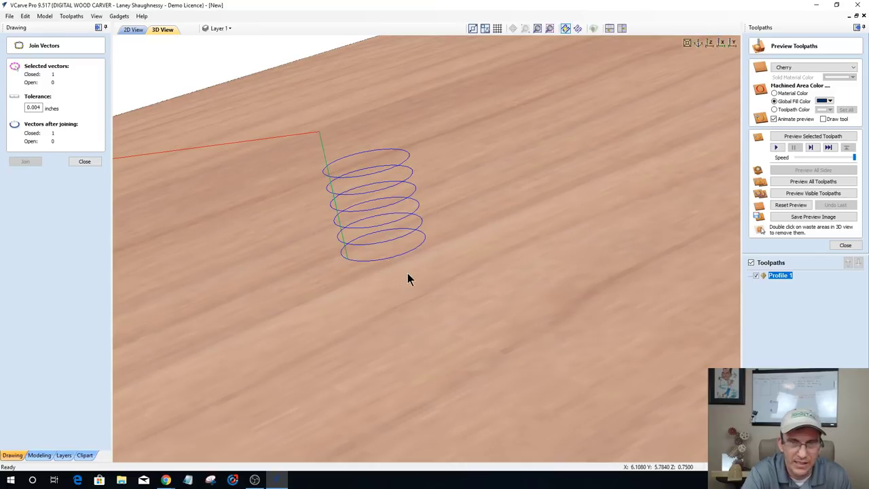
{"action": "double_click", "coordinate": [773, 275]}
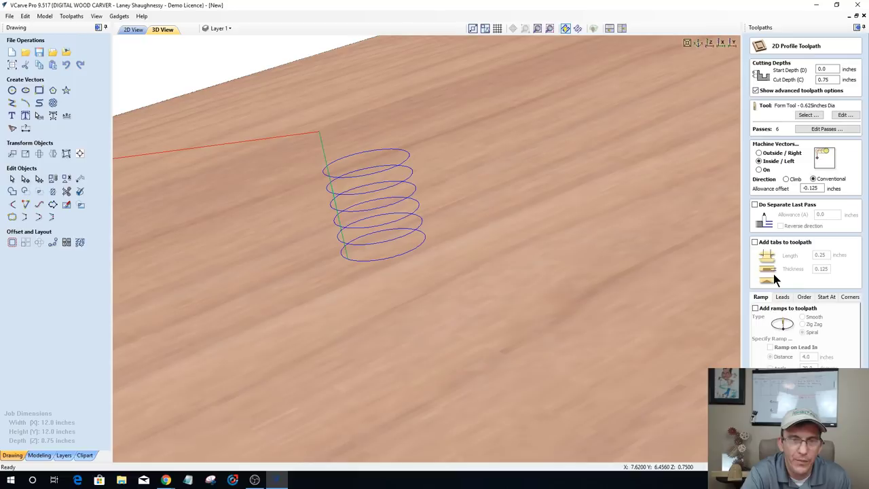
{"action": "left_click", "coordinate": [755, 310]}
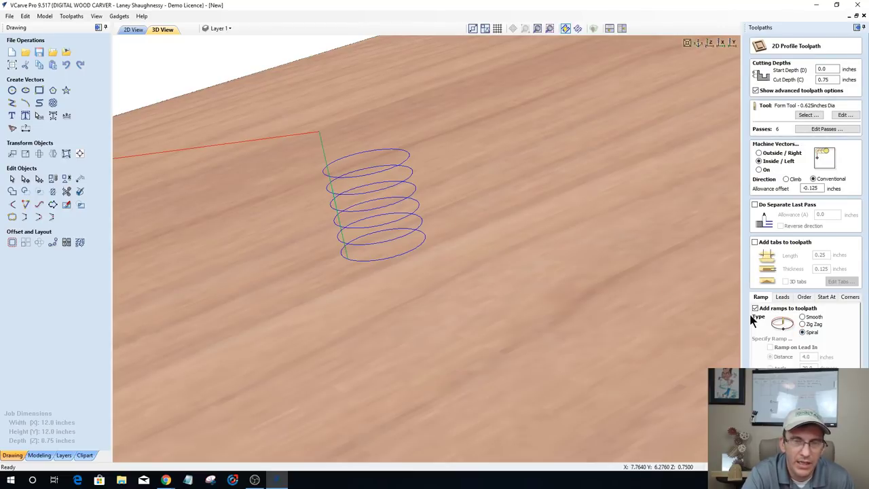
{"action": "left_click", "coordinate": [845, 114]}
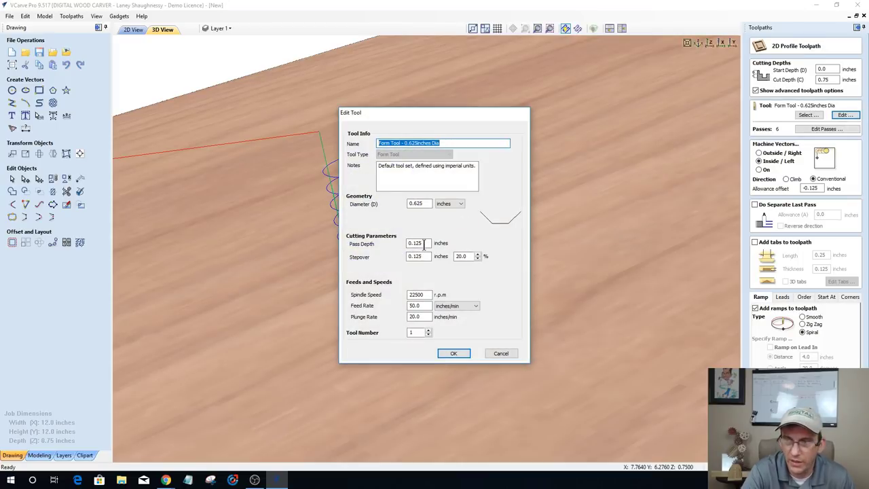
{"action": "left_click", "coordinate": [447, 353]}
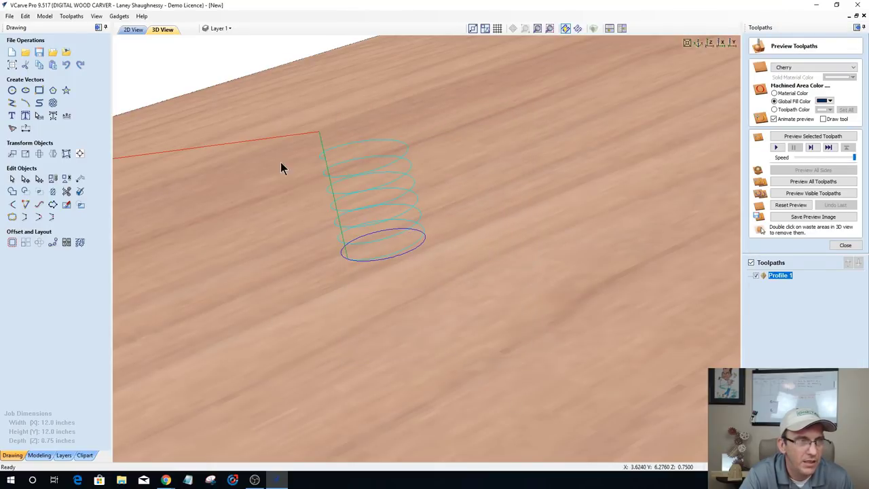
Step: Add straight line leads with a 0.5-inch lead length to the profile toolpath and recalculate it
{"action": "left_click_drag", "start_coordinate": [280, 162], "coordinate": [311, 139]}
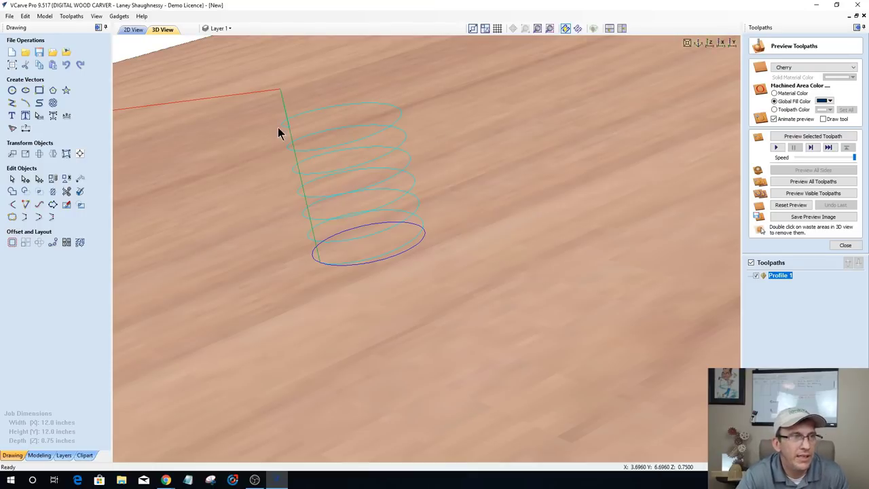
{"action": "left_click_drag", "start_coordinate": [237, 79], "coordinate": [345, 195]}
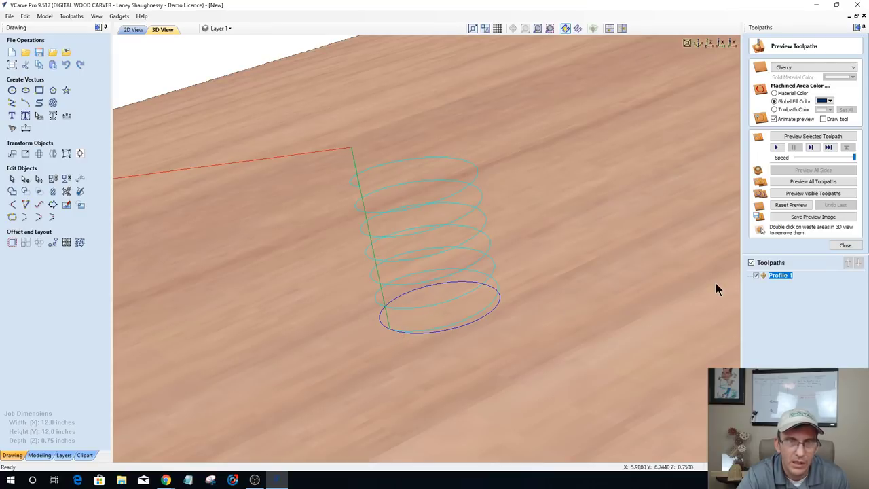
{"action": "double_click", "coordinate": [779, 276]}
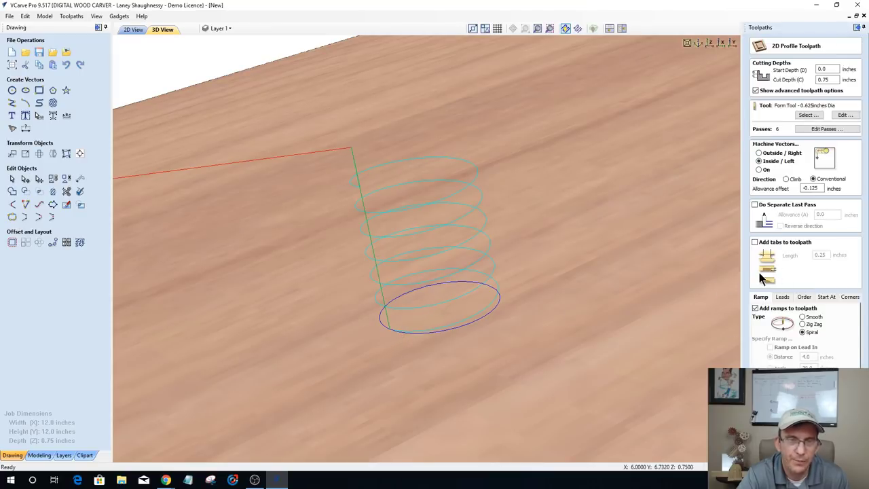
{"action": "left_click", "coordinate": [782, 299]}
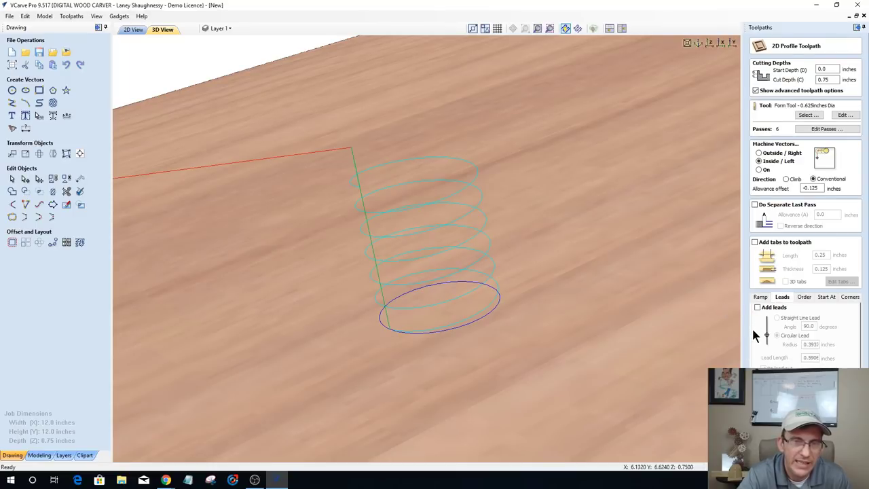
{"action": "left_click", "coordinate": [757, 307]}
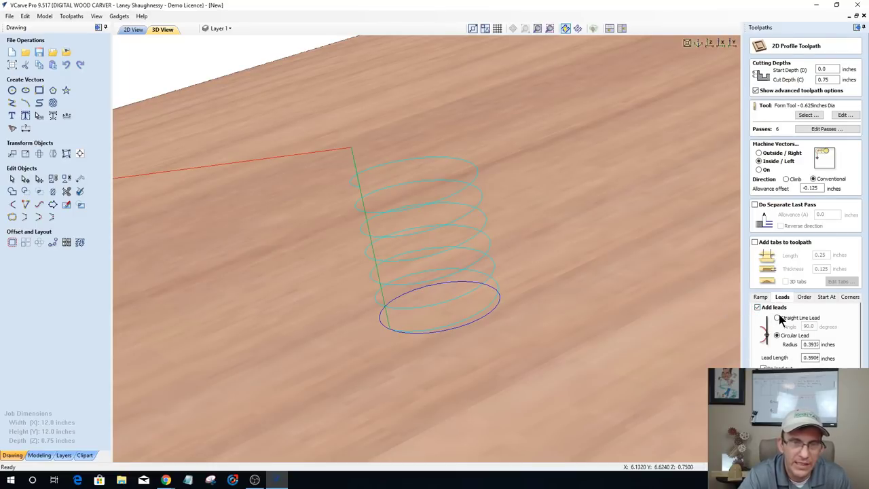
{"action": "left_click", "coordinate": [777, 318]}
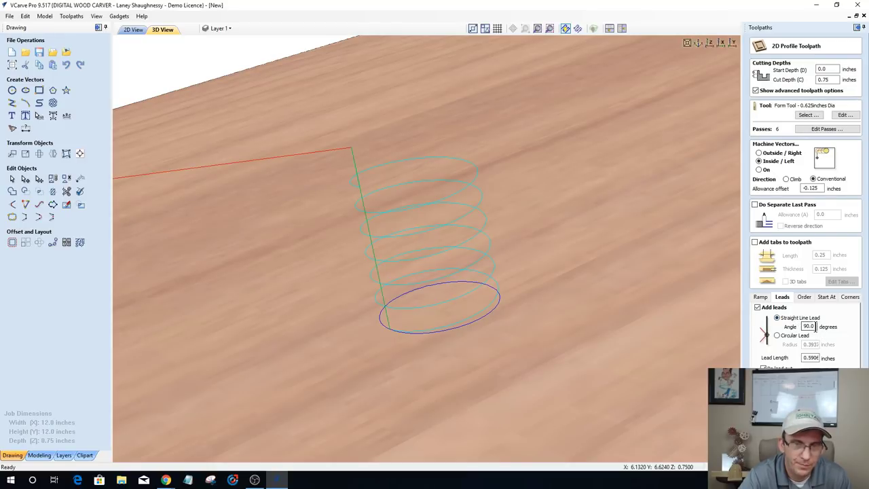
{"action": "left_click", "coordinate": [796, 336]}
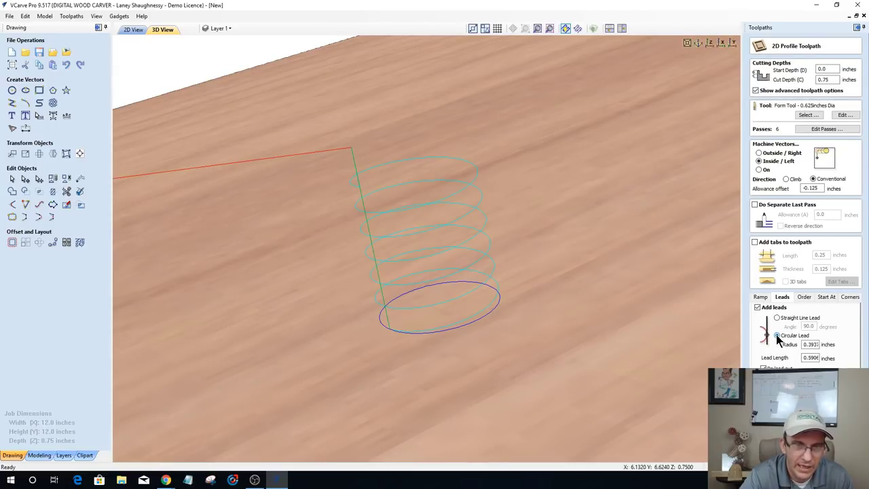
{"action": "left_click", "coordinate": [780, 320]}
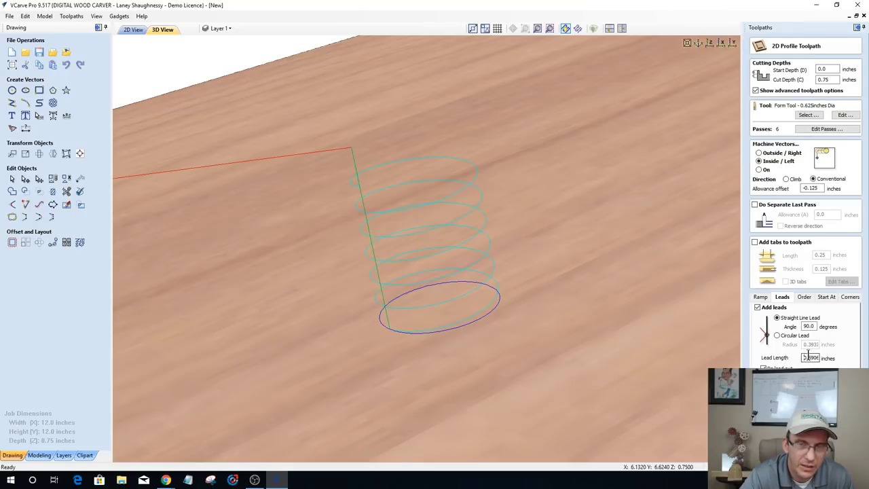
{"action": "left_click_drag", "start_coordinate": [802, 358], "coordinate": [824, 356]}
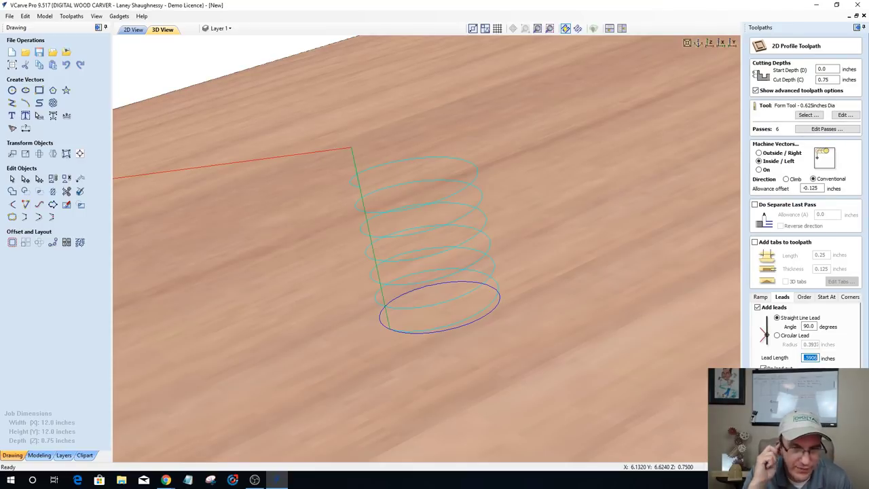
{"action": "left_click", "coordinate": [815, 358]}
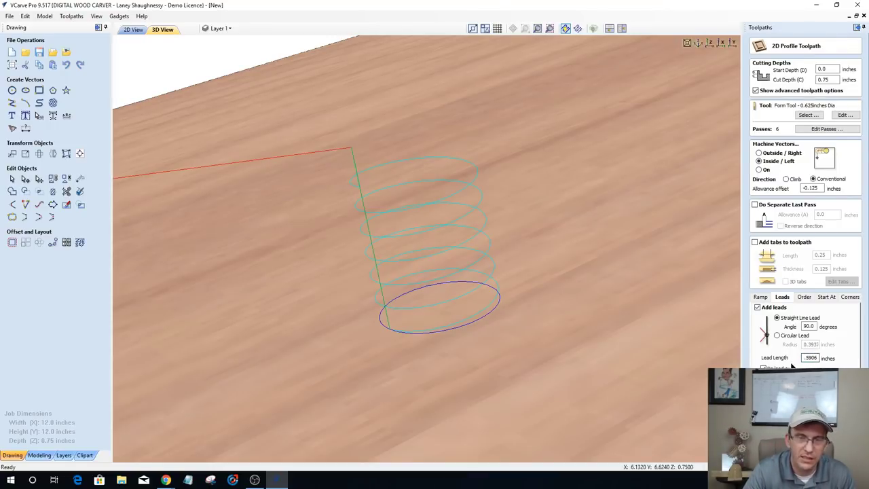
{"action": "double_click", "coordinate": [815, 354]}
{"action": "type", "text": ".5"}
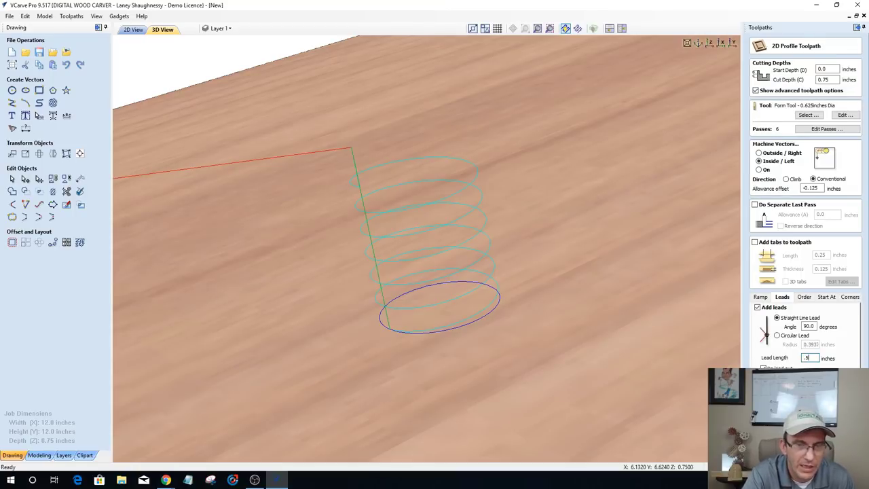
{"action": "left_click", "coordinate": [781, 451]}
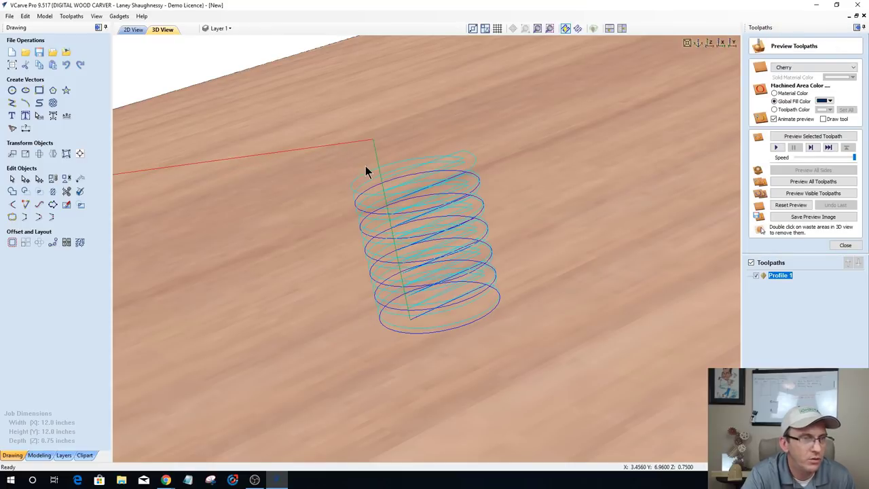
Step: Turn off the lead-out in the profile toolpath's leads and recalculate the toolpath
{"action": "scroll", "coordinate": [375, 173], "scroll_direction": "up", "scroll_amount": 3}
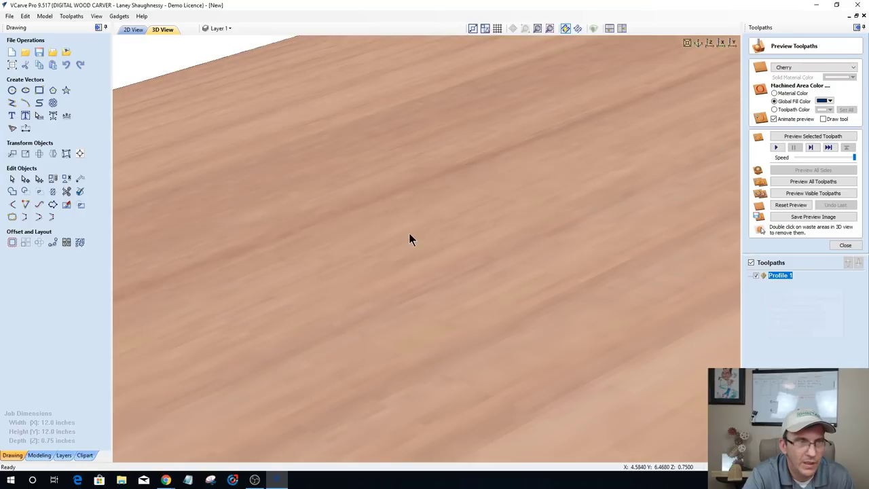
{"action": "scroll", "coordinate": [408, 233], "scroll_direction": "down", "scroll_amount": 3}
{"action": "scroll", "coordinate": [427, 295], "scroll_direction": "up", "scroll_amount": 4}
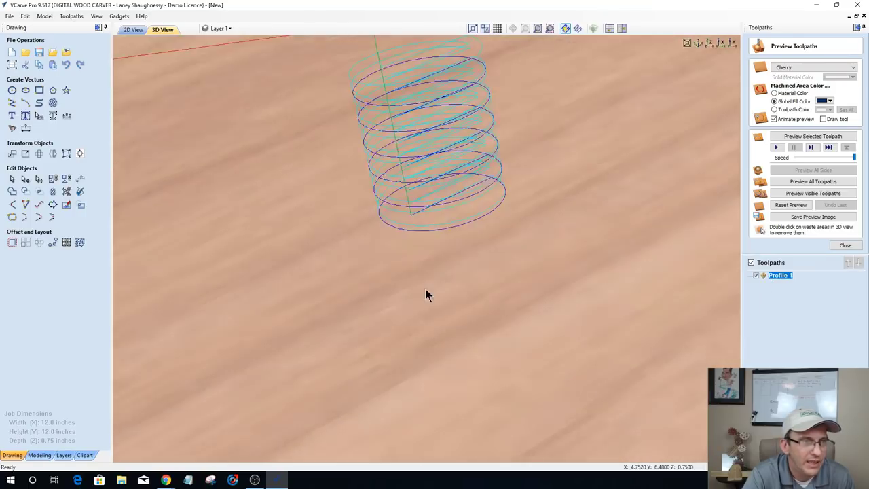
{"action": "scroll", "coordinate": [433, 249], "scroll_direction": "down", "scroll_amount": 4}
{"action": "scroll", "coordinate": [429, 228], "scroll_direction": "down", "scroll_amount": 1}
{"action": "scroll", "coordinate": [430, 231], "scroll_direction": "up", "scroll_amount": 1}
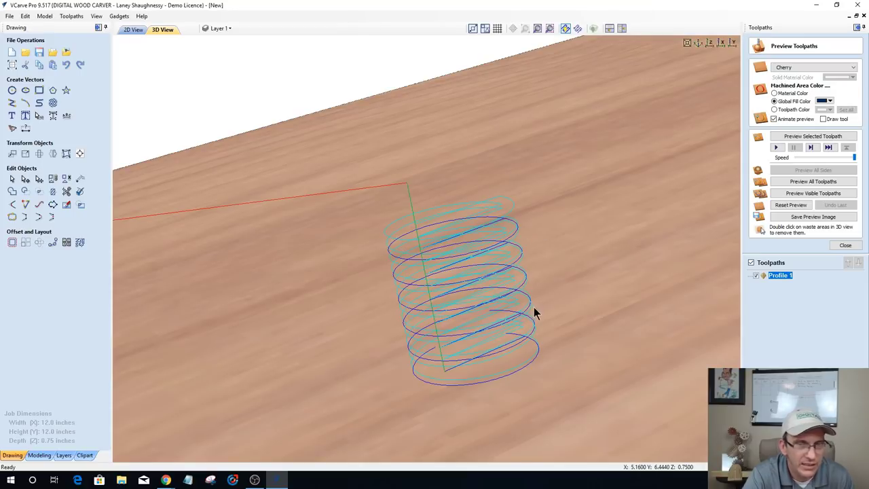
{"action": "double_click", "coordinate": [777, 276]}
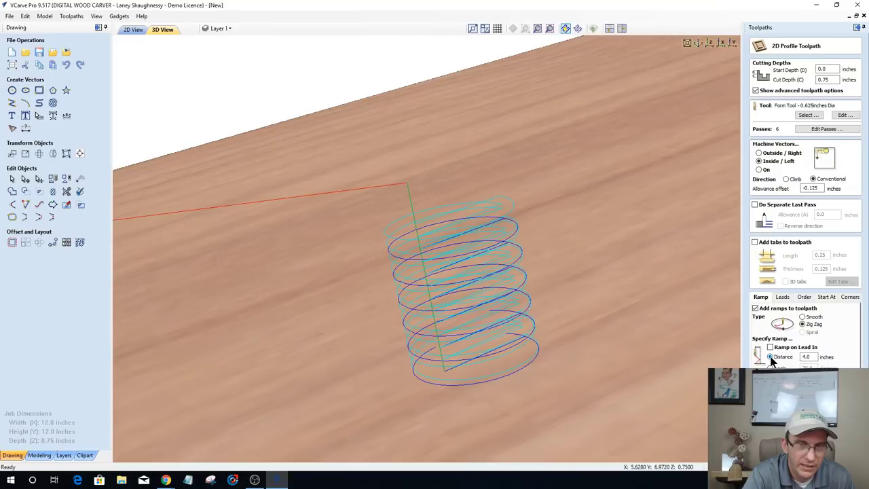
{"action": "left_click", "coordinate": [782, 297]}
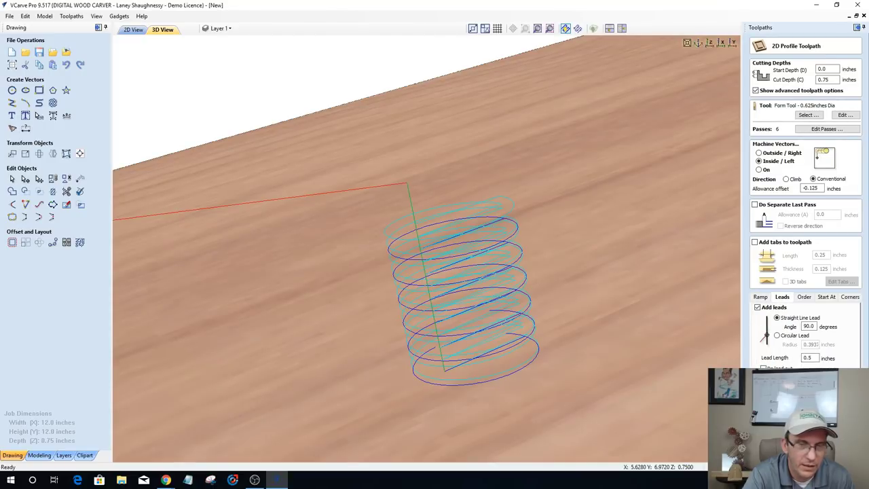
{"action": "left_click", "coordinate": [780, 400]}
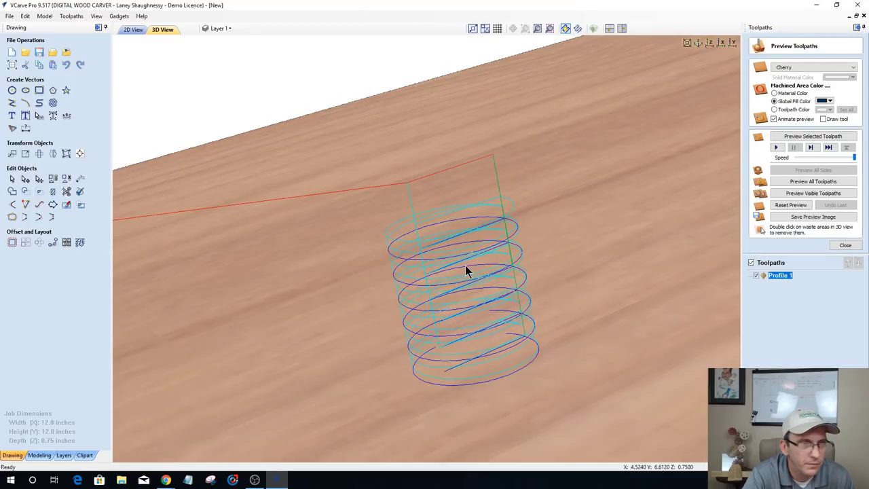
Step: Examine the toolpath's lead-in and retract moves in 3D and reopen its profile settings
{"action": "left_click_drag", "start_coordinate": [485, 355], "coordinate": [517, 247]}
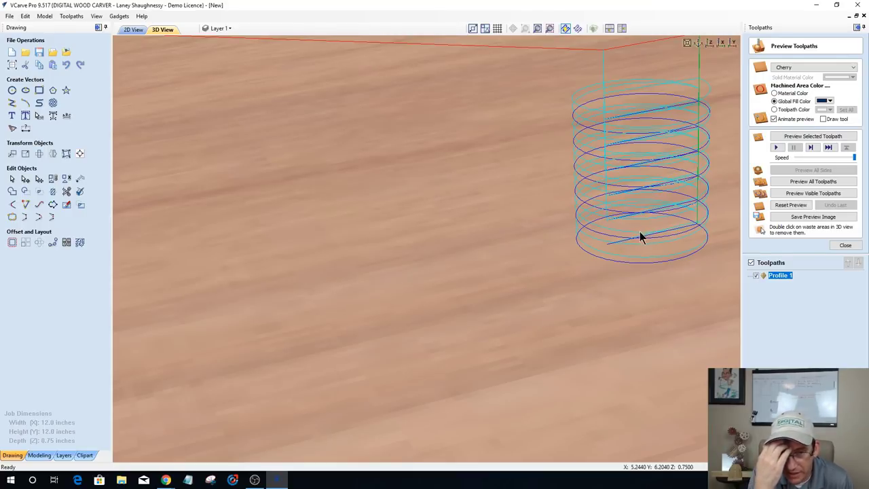
{"action": "left_click_drag", "start_coordinate": [591, 277], "coordinate": [528, 261]}
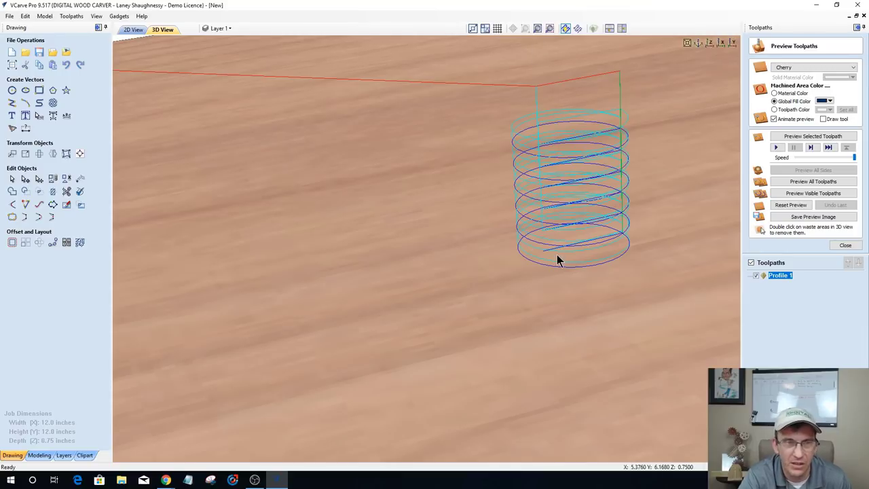
{"action": "scroll", "coordinate": [408, 295], "scroll_direction": "down", "scroll_amount": 3}
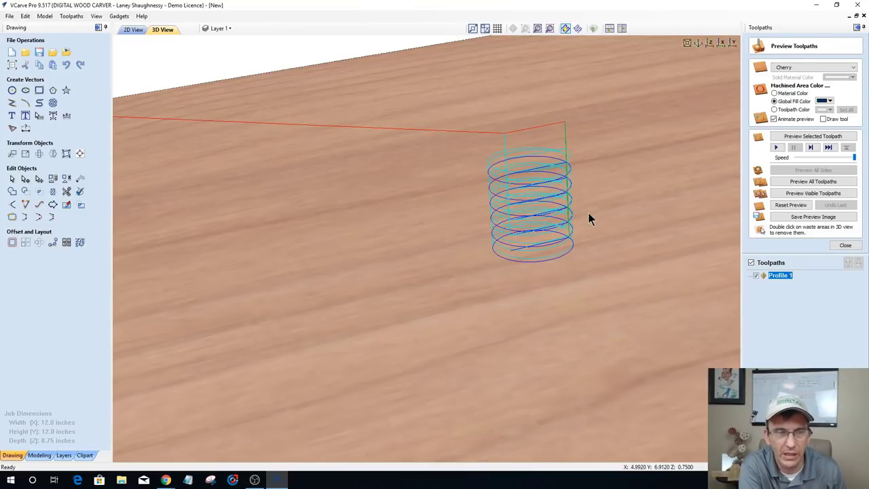
{"action": "double_click", "coordinate": [785, 276]}
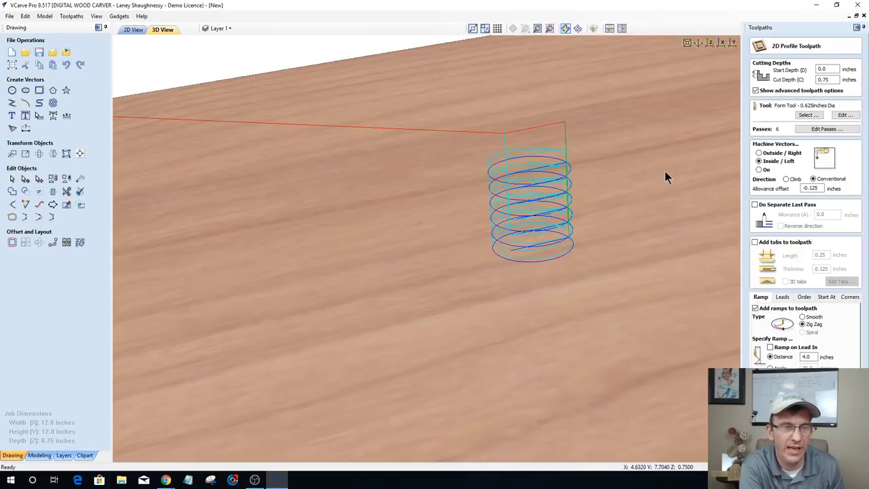
{"action": "scroll", "coordinate": [566, 249], "scroll_direction": "down", "scroll_amount": 1}
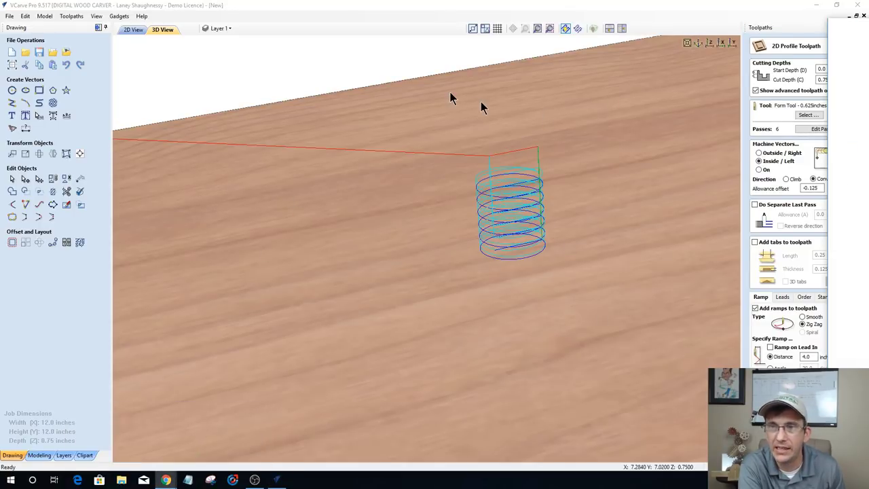
Step: Switch to Chrome, view and close the enlarged thread-cutting router bit image, and return to VCarve Pro
{"action": "key", "text": "alt+Tab"}
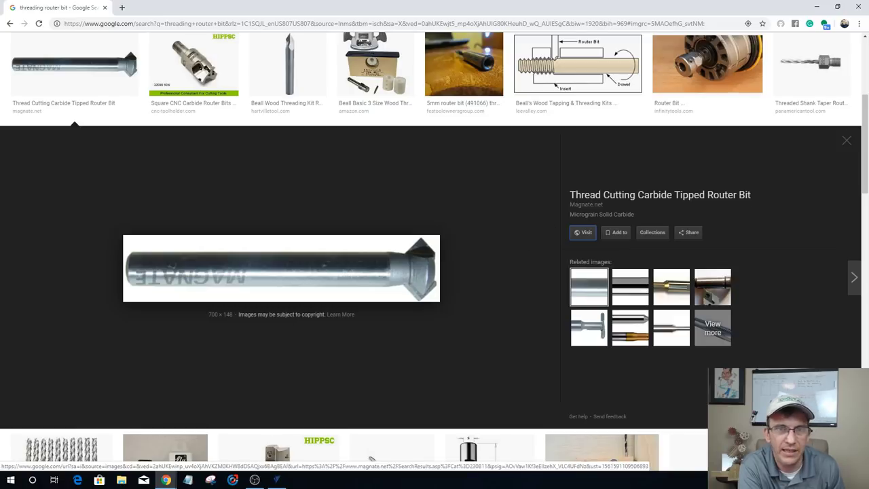
{"action": "left_click", "coordinate": [846, 146]}
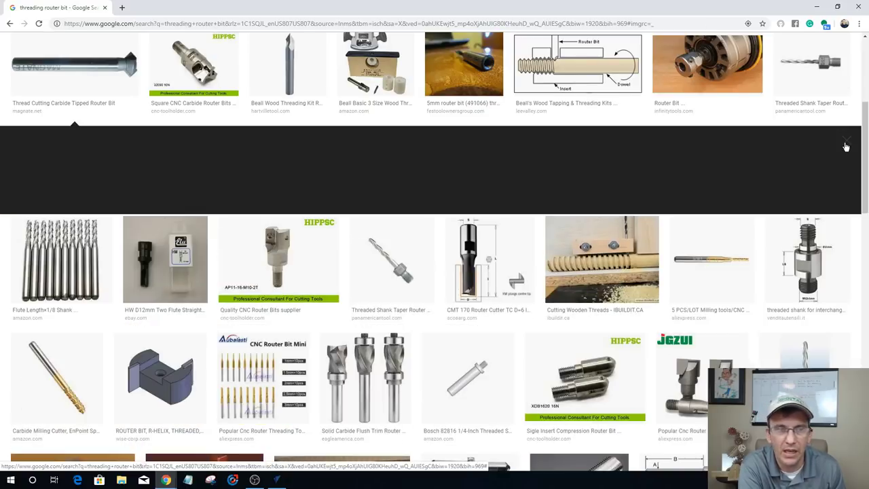
{"action": "left_click", "coordinate": [814, 7]}
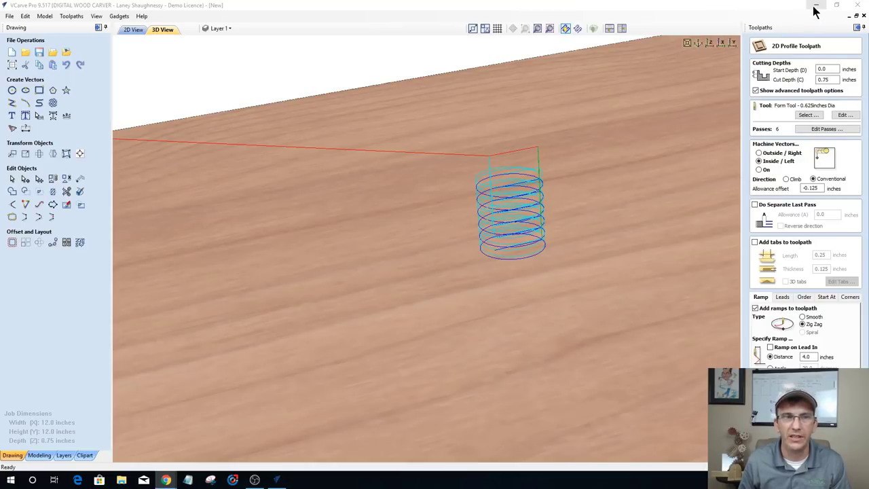
Step: Delete the circle and the joined cutter profile vectors in the 2D view
{"action": "left_click", "coordinate": [133, 29]}
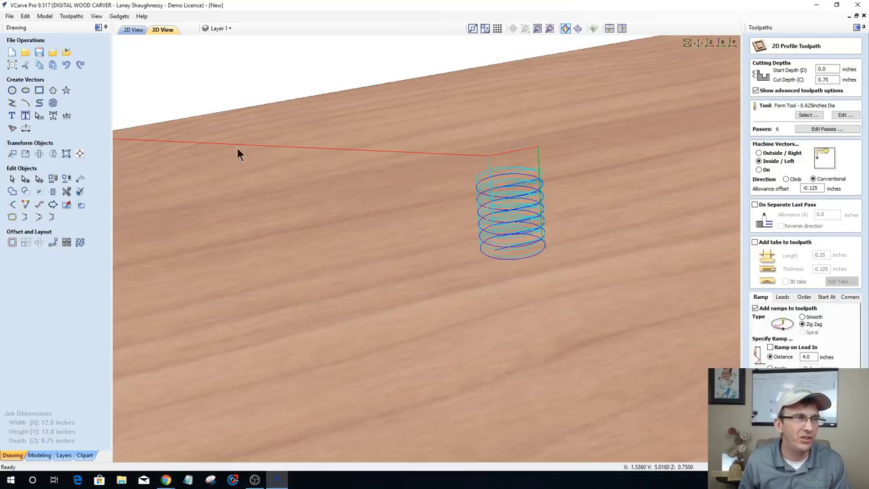
{"action": "left_click", "coordinate": [126, 30]}
{"action": "scroll", "coordinate": [320, 210], "scroll_direction": "down", "scroll_amount": 4}
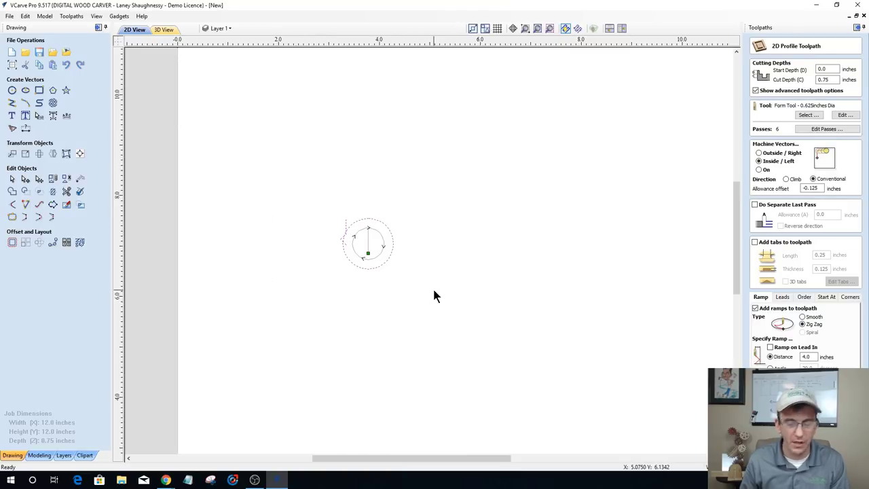
{"action": "left_click", "coordinate": [434, 296]}
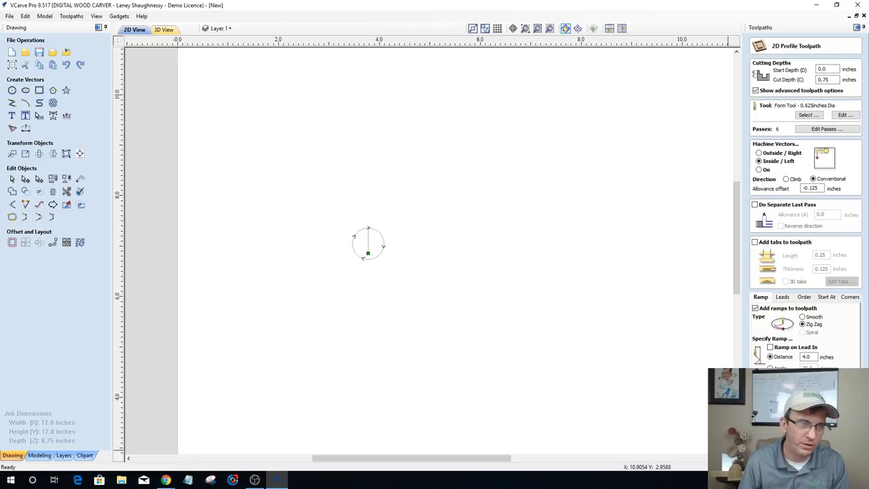
Step: Close the profile toolpath settings and hide the Profile 1 toolpath in the 2D view
{"action": "left_click", "coordinate": [774, 441]}
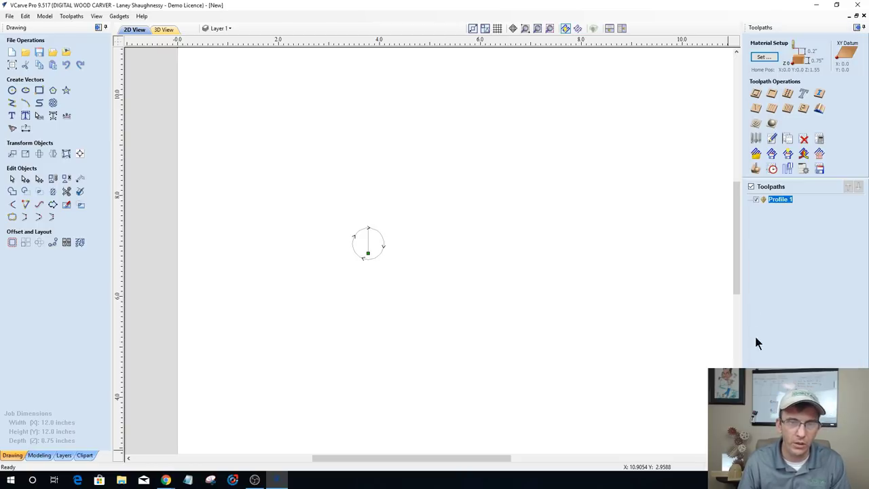
{"action": "left_click", "coordinate": [755, 201]}
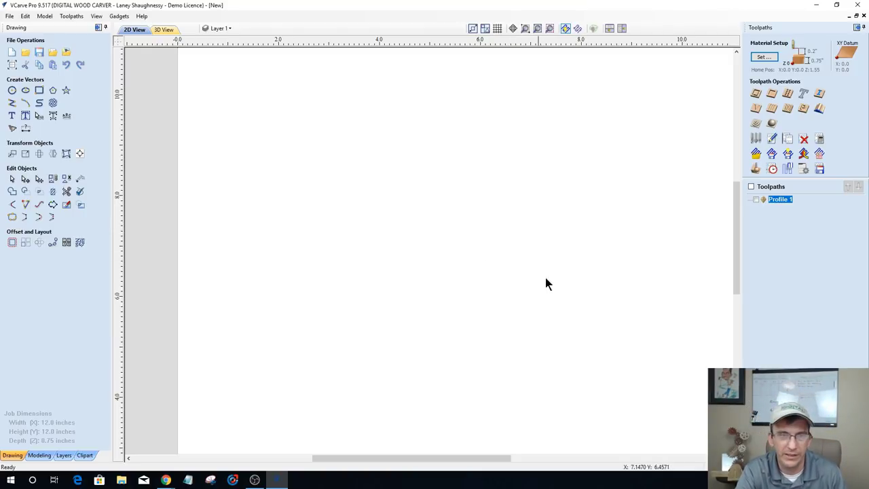
{"action": "scroll", "coordinate": [417, 281], "scroll_direction": "down", "scroll_amount": 2}
{"action": "scroll", "coordinate": [501, 332], "scroll_direction": "up", "scroll_amount": 2}
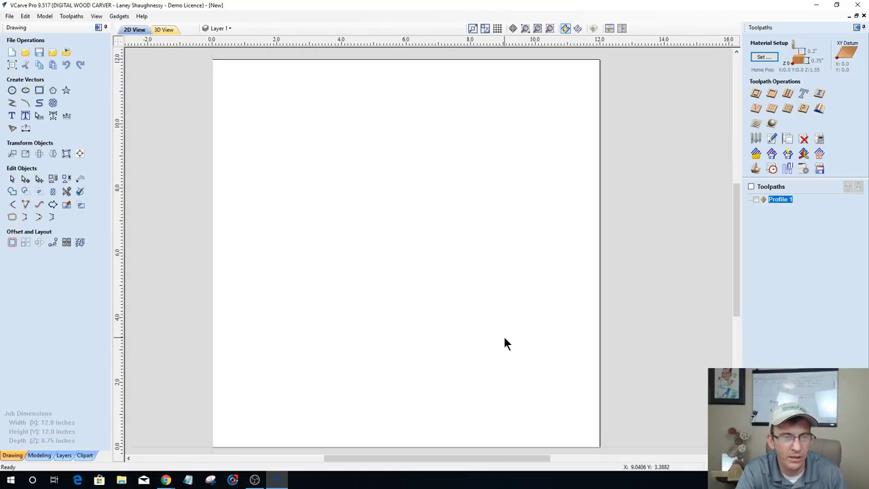
{"action": "mouse_move", "coordinate": [733, 210]}
{"action": "left_mouse_down"}
{"action": "mouse_move", "coordinate": [738, 233]}
{"action": "mouse_move", "coordinate": [734, 212]}
{"action": "left_mouse_up"}
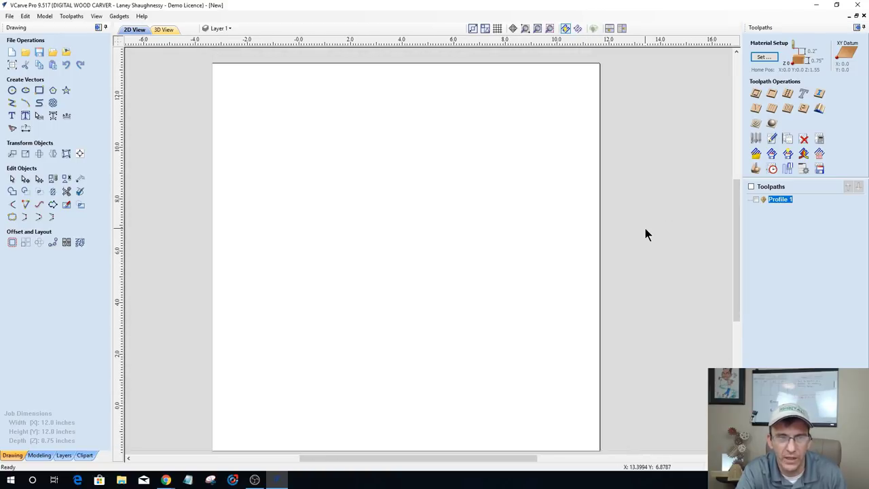
{"action": "scroll", "coordinate": [645, 231], "scroll_direction": "down", "scroll_amount": 1}
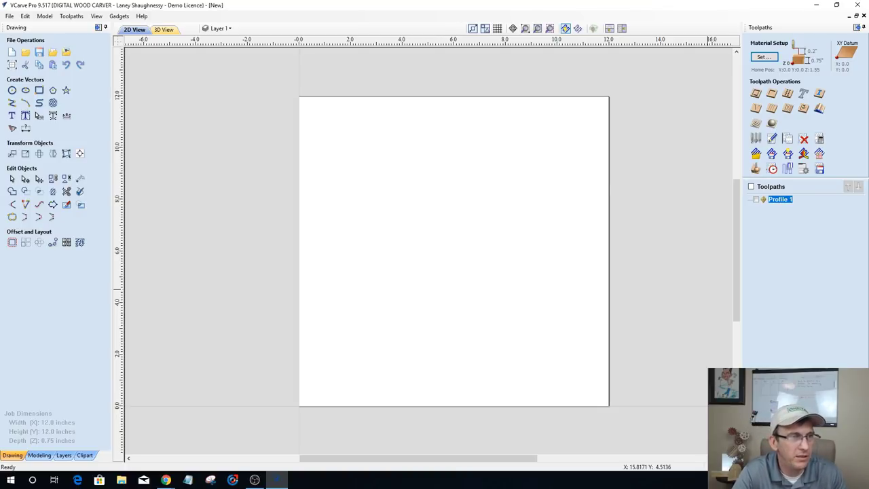
Step: Draw a square-cornered rectangle 8 inches wide and 10 inches high
{"action": "left_click", "coordinate": [38, 89]}
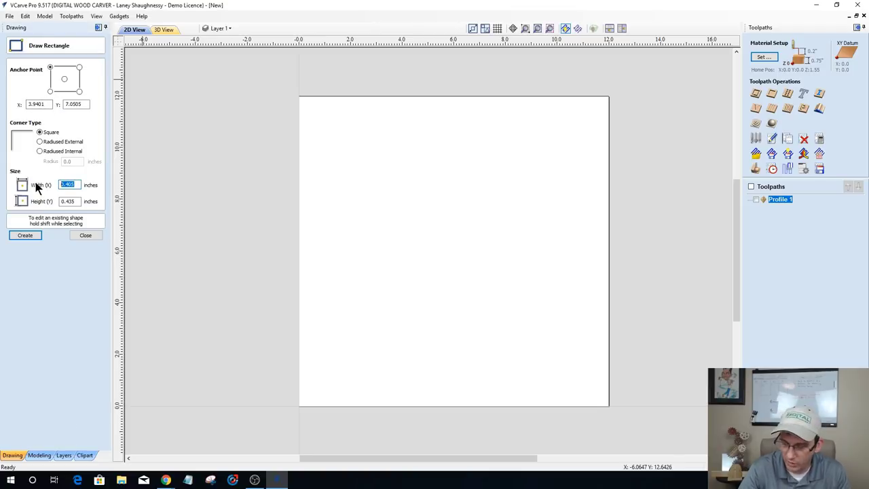
{"action": "type", "text": "10"}
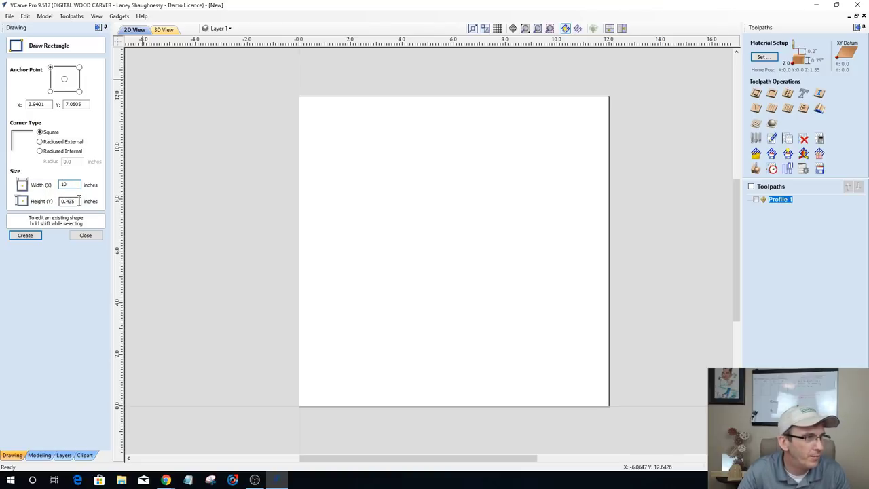
{"action": "key", "text": "BackSpace"}
{"action": "key", "text": "BackSpace"}
{"action": "type", "text": "8"}
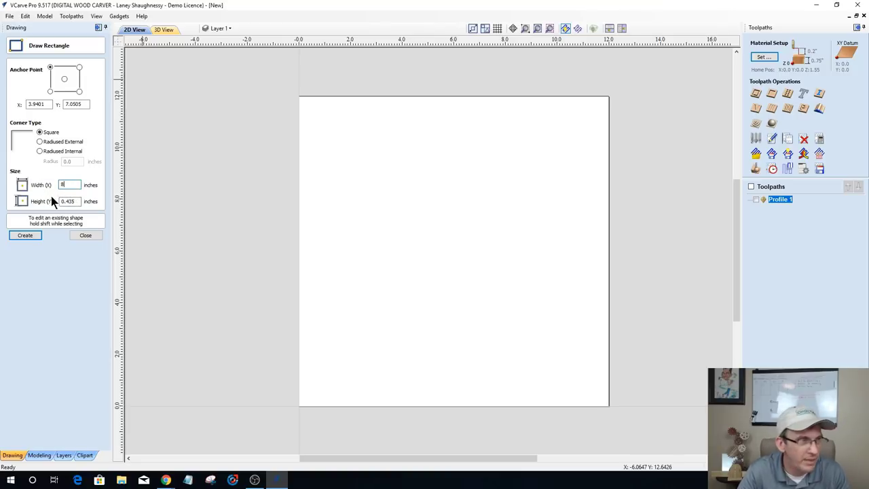
{"action": "key", "text": "Tab"}
{"action": "type", "text": "10"}
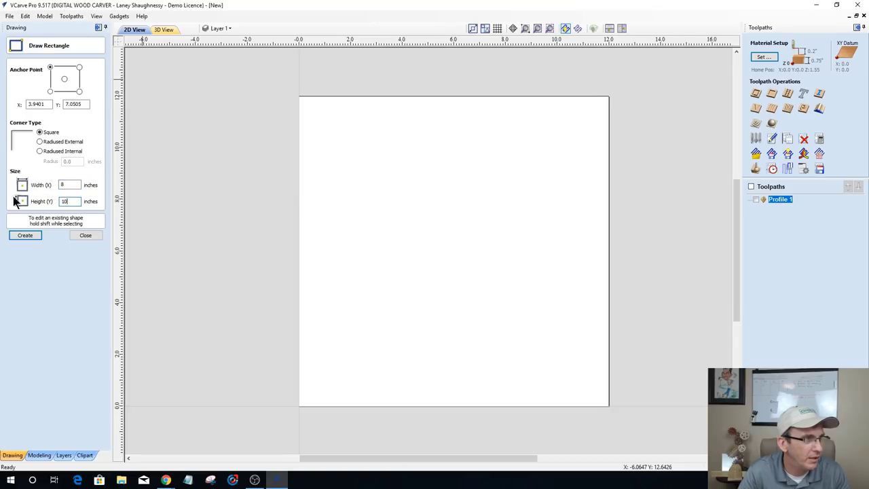
{"action": "left_click", "coordinate": [24, 235]}
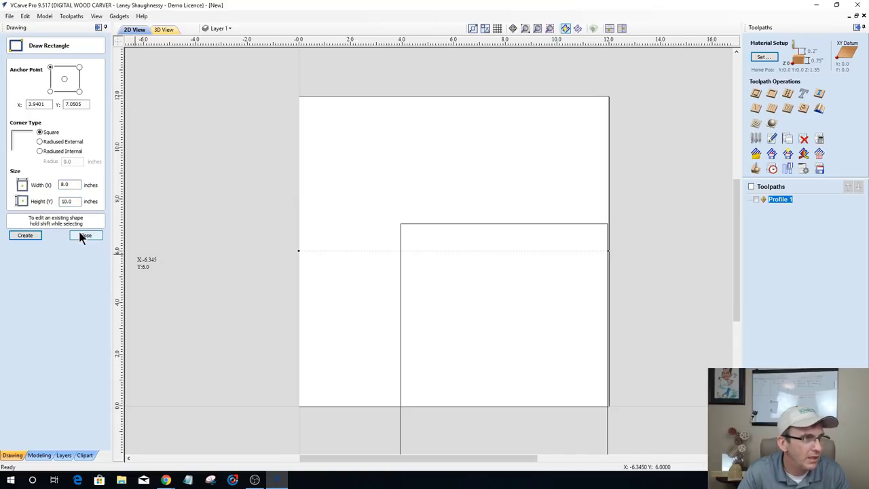
{"action": "left_click", "coordinate": [84, 235]}
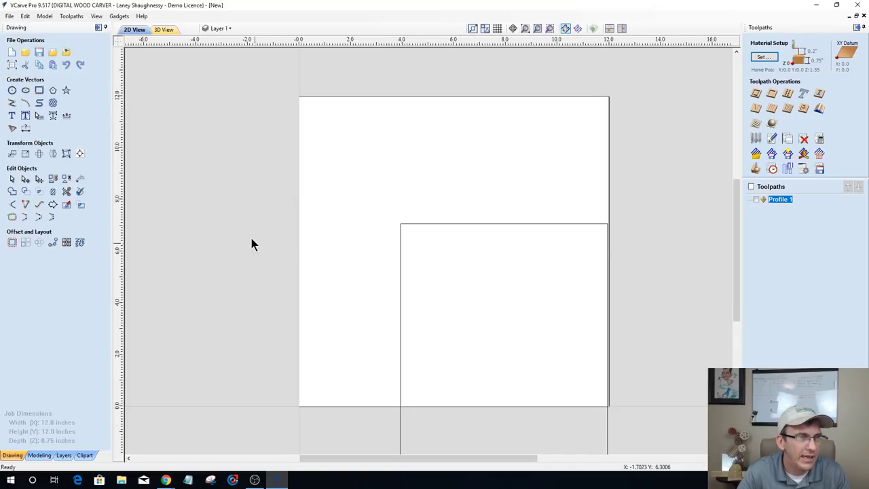
Step: Center the 8 by 10 inch rectangle in the job area
{"action": "left_click", "coordinate": [421, 224]}
{"action": "key", "text": "F9"}
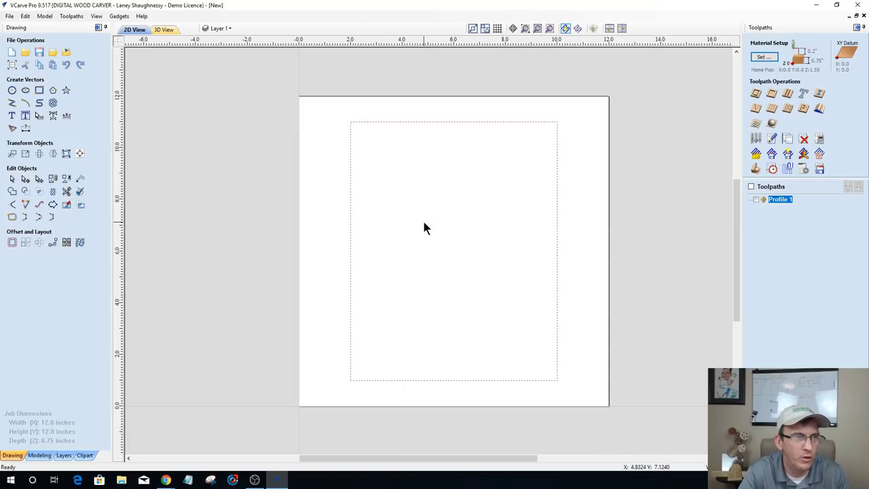
{"action": "scroll", "coordinate": [461, 244], "scroll_direction": "up", "scroll_amount": 1}
{"action": "scroll", "coordinate": [461, 244], "scroll_direction": "down", "scroll_amount": 2}
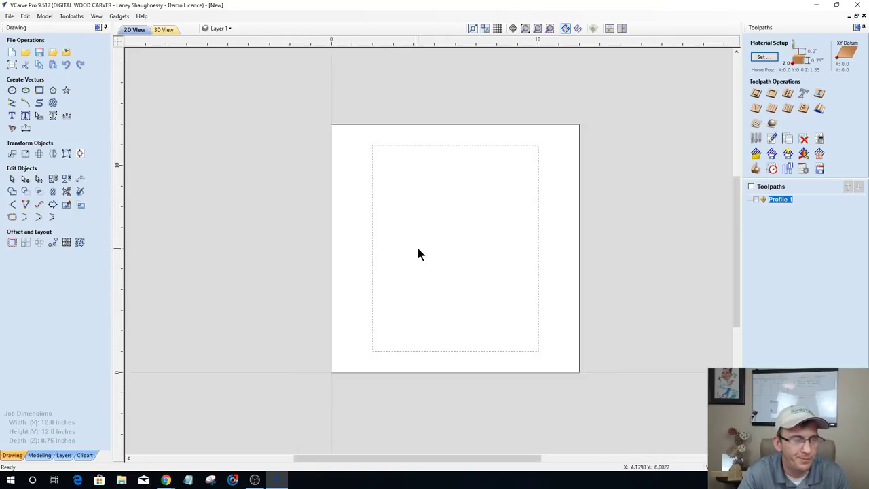
{"action": "scroll", "coordinate": [415, 196], "scroll_direction": "up", "scroll_amount": 2}
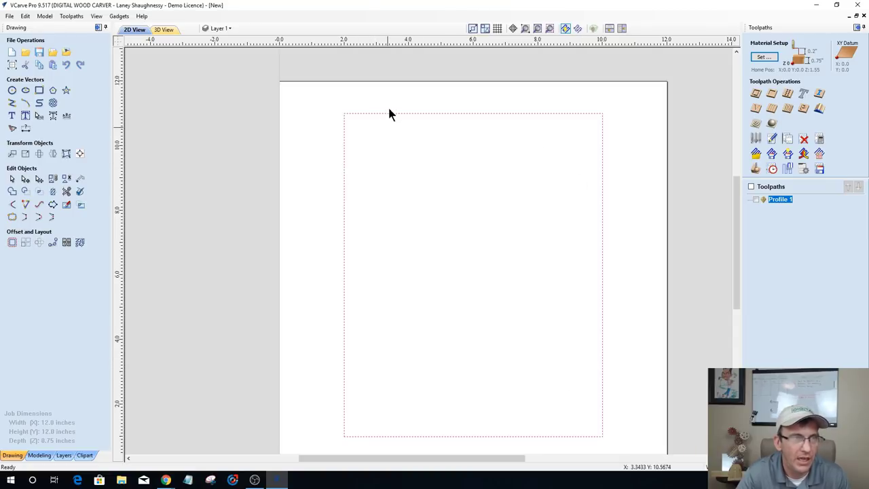
{"action": "scroll", "coordinate": [400, 133], "scroll_direction": "down", "scroll_amount": 2}
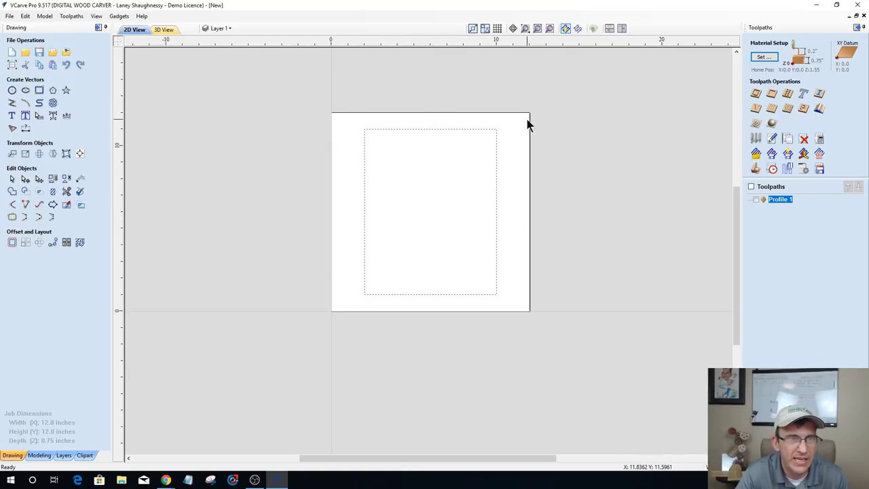
Step: Offset the rectangle outwards by 1 inch with sharp corners, keeping the original and selecting the new vector
{"action": "left_click", "coordinate": [390, 116]}
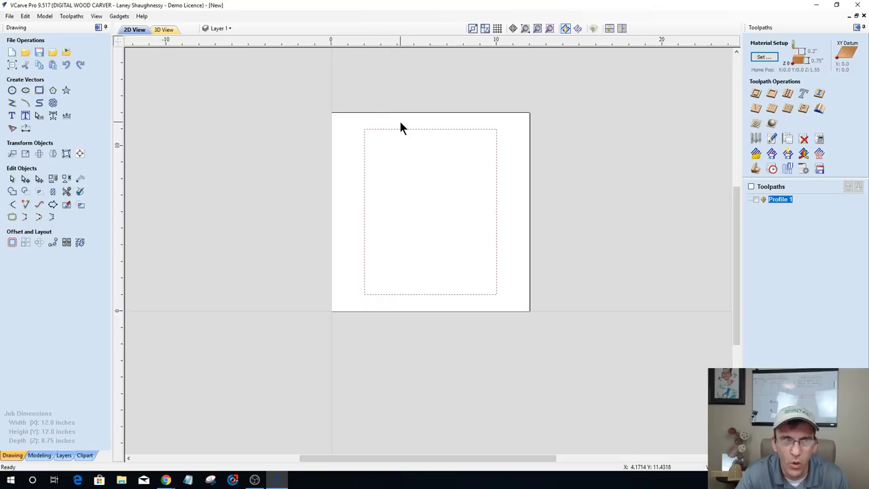
{"action": "left_click", "coordinate": [12, 242]}
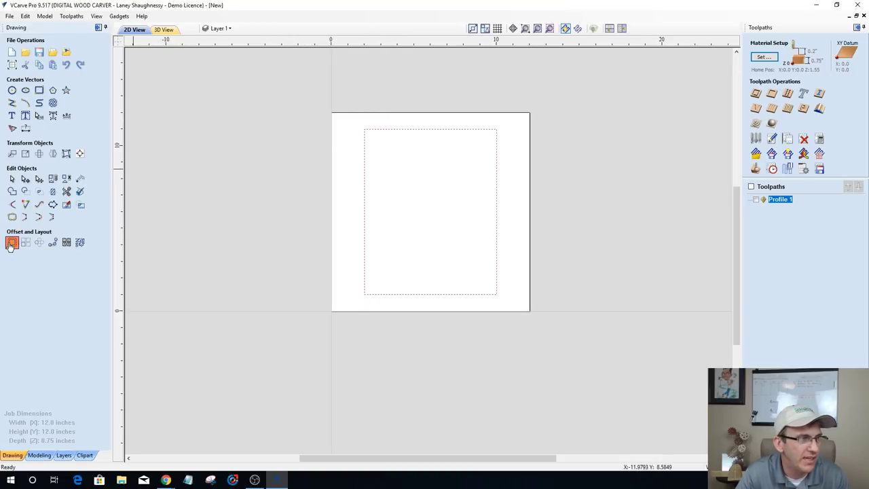
{"action": "left_click", "coordinate": [33, 68]}
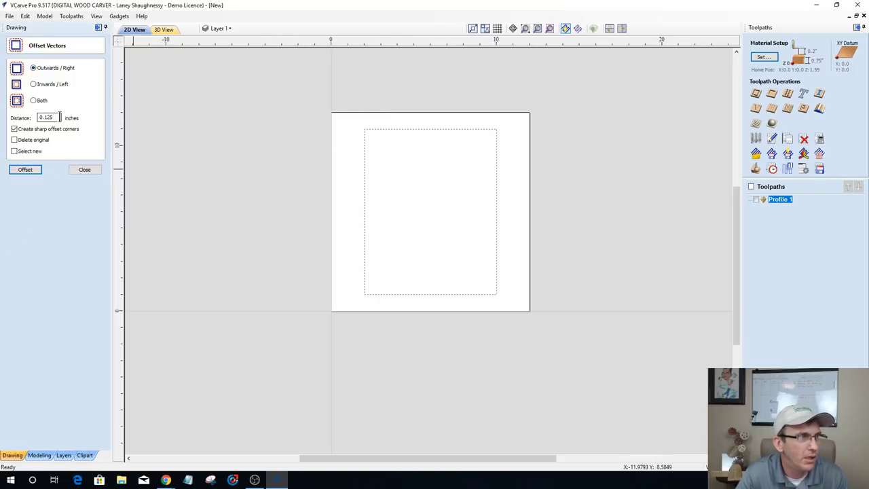
{"action": "double_click", "coordinate": [48, 117]}
{"action": "type", "text": "1"}
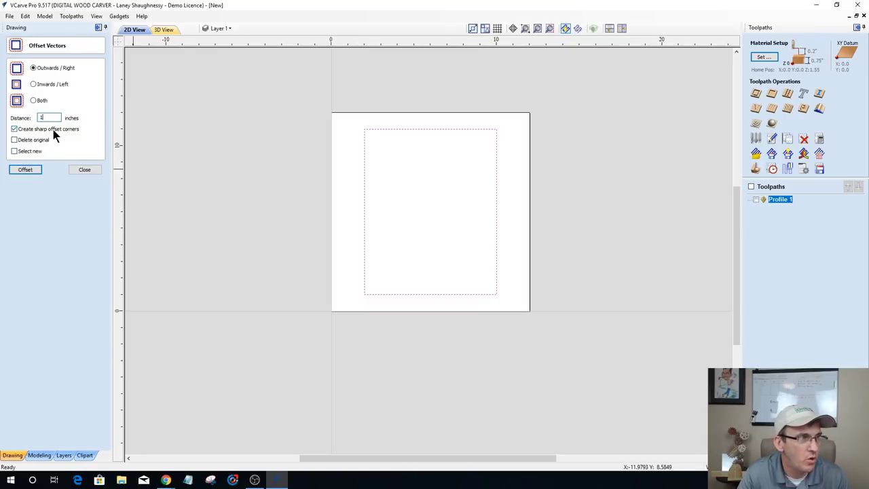
{"action": "left_click", "coordinate": [14, 151]}
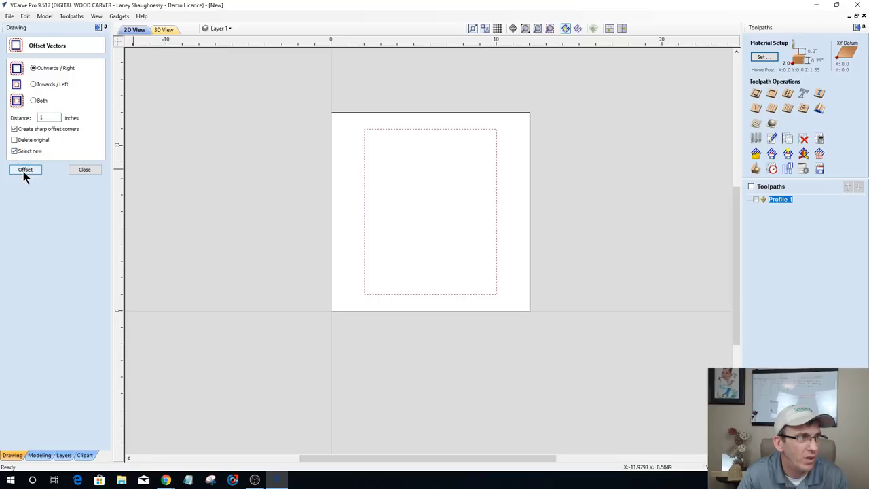
{"action": "left_click", "coordinate": [25, 171]}
{"action": "scroll", "coordinate": [402, 184], "scroll_direction": "up", "scroll_amount": 2}
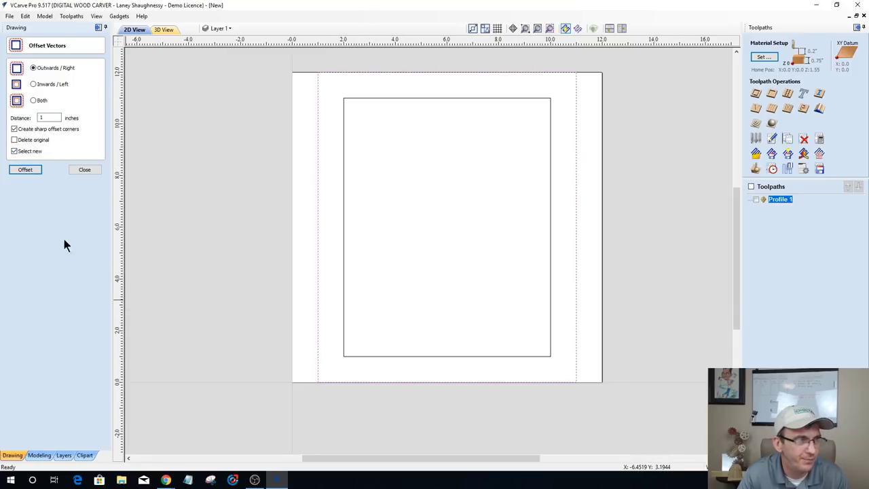
{"action": "left_click", "coordinate": [84, 169]}
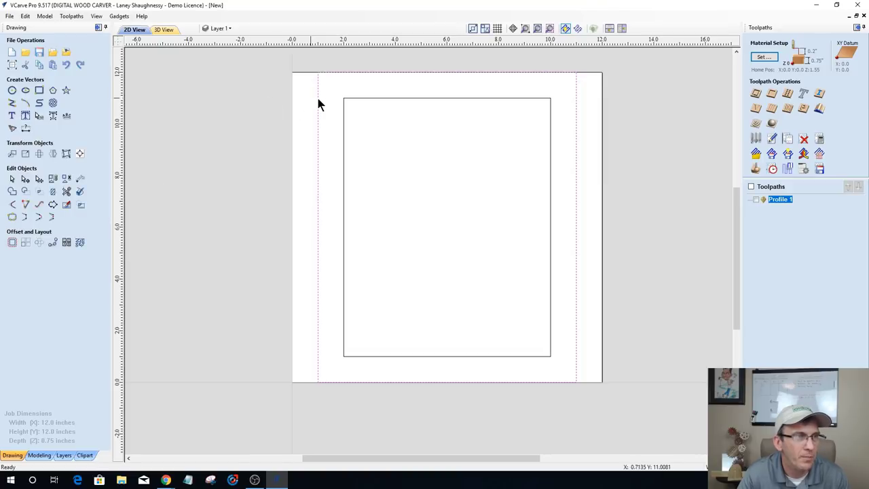
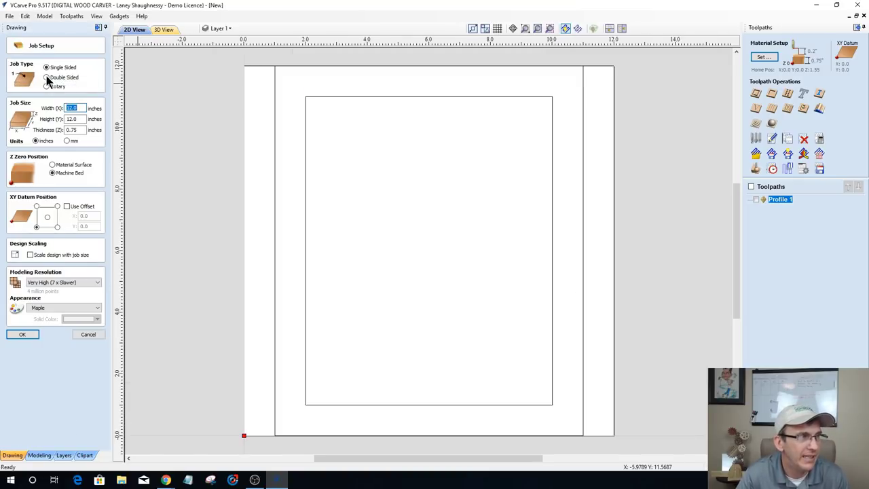
Step: Change the job type to double sided without recalculating the toolpaths
{"action": "left_click", "coordinate": [47, 77]}
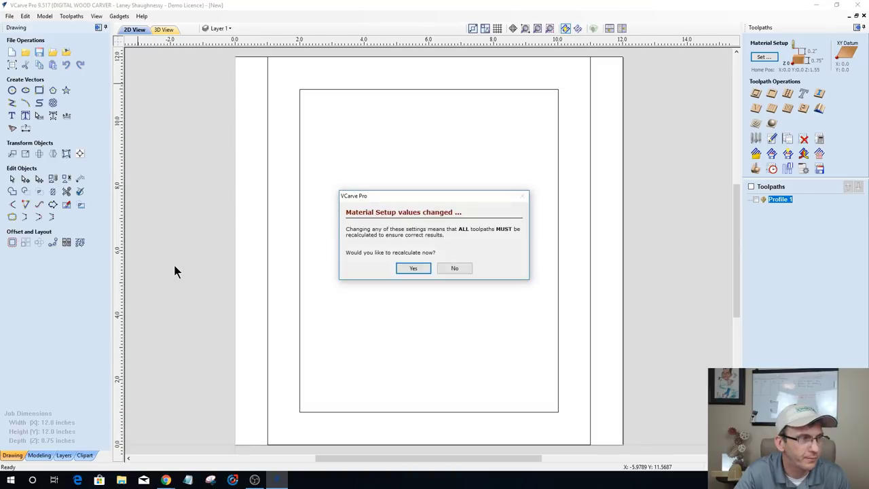
{"action": "left_click", "coordinate": [444, 268]}
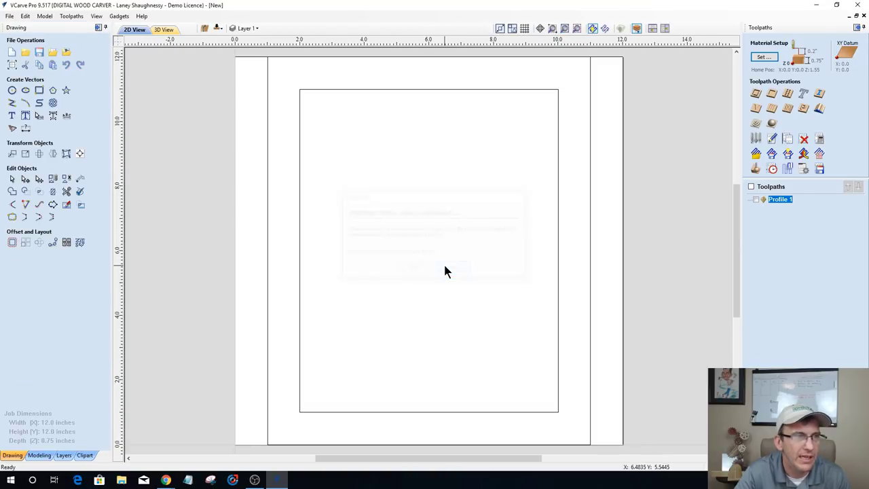
{"action": "left_click", "coordinate": [218, 29]}
{"action": "left_click", "coordinate": [218, 28]}
{"action": "scroll", "coordinate": [341, 107], "scroll_direction": "up", "scroll_amount": 3}
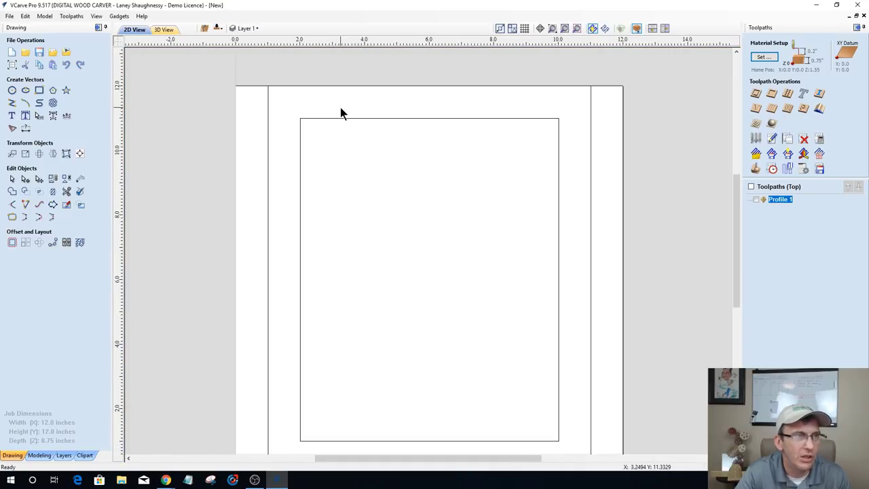
{"action": "left_click", "coordinate": [299, 150]}
{"action": "left_click", "coordinate": [266, 147]}
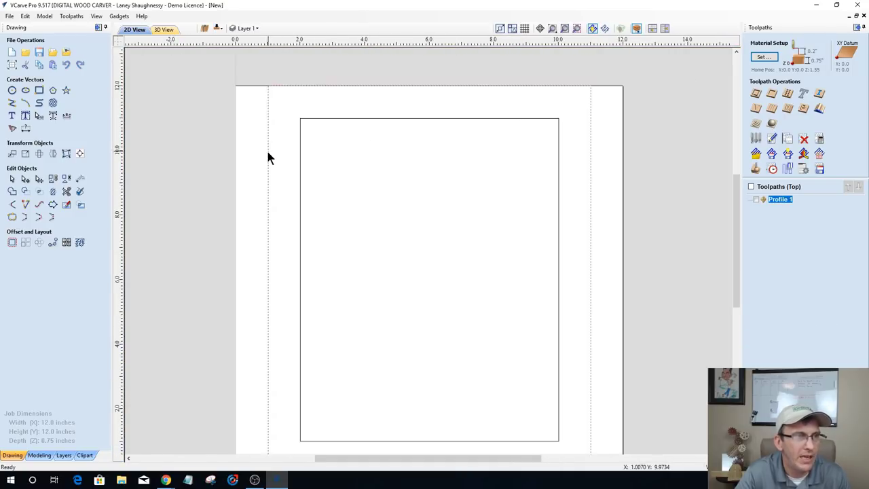
{"action": "left_click", "coordinate": [301, 159]}
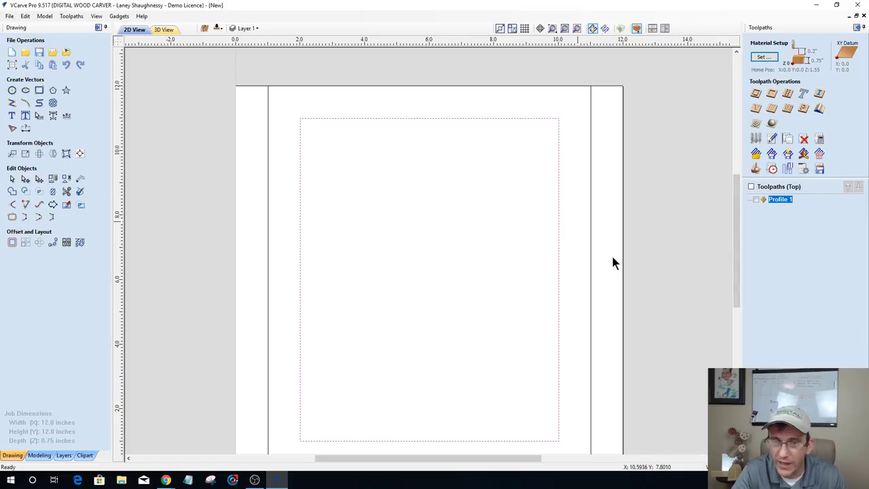
Step: Draw a small rectangle inside the inner frame outline and set its size to 1 inch wide by 0.625 inch high
{"action": "scroll", "coordinate": [450, 224], "scroll_direction": "up", "scroll_amount": 3}
{"action": "scroll", "coordinate": [453, 225], "scroll_direction": "down", "scroll_amount": 2}
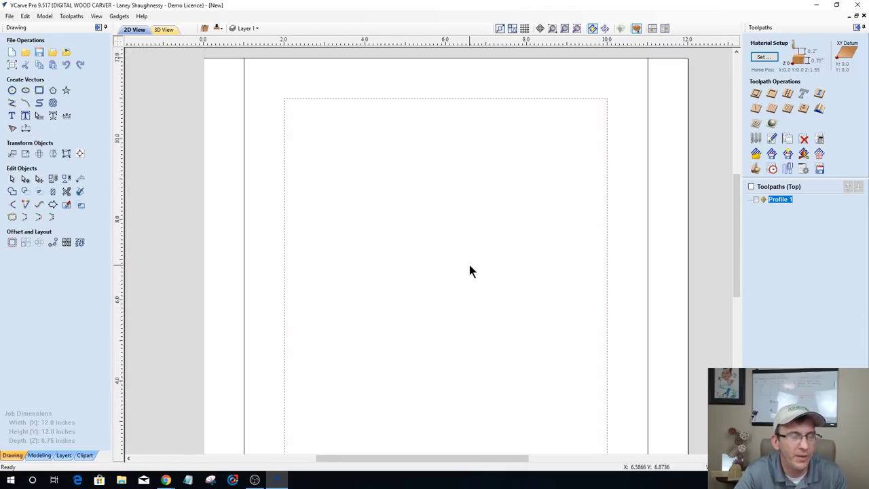
{"action": "left_click", "coordinate": [39, 93]}
{"action": "mouse_move", "coordinate": [364, 182]}
{"action": "left_mouse_down"}
{"action": "mouse_move", "coordinate": [485, 197]}
{"action": "mouse_move", "coordinate": [471, 224]}
{"action": "mouse_move", "coordinate": [446, 232]}
{"action": "left_mouse_up"}
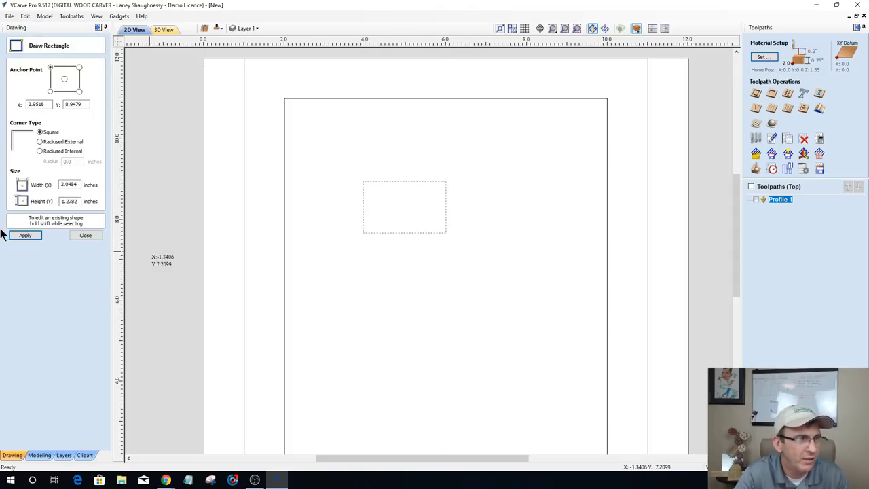
{"action": "double_click", "coordinate": [77, 184]}
{"action": "type", "text": "1"}
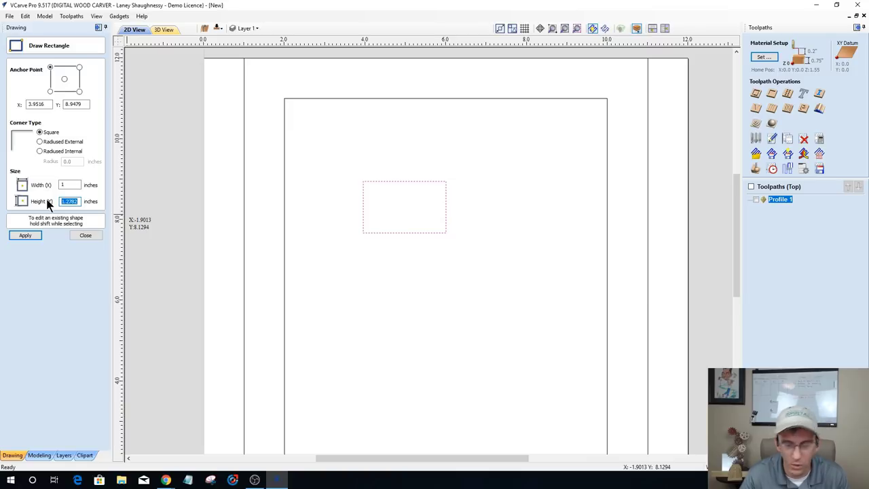
{"action": "type", "text": ".625"}
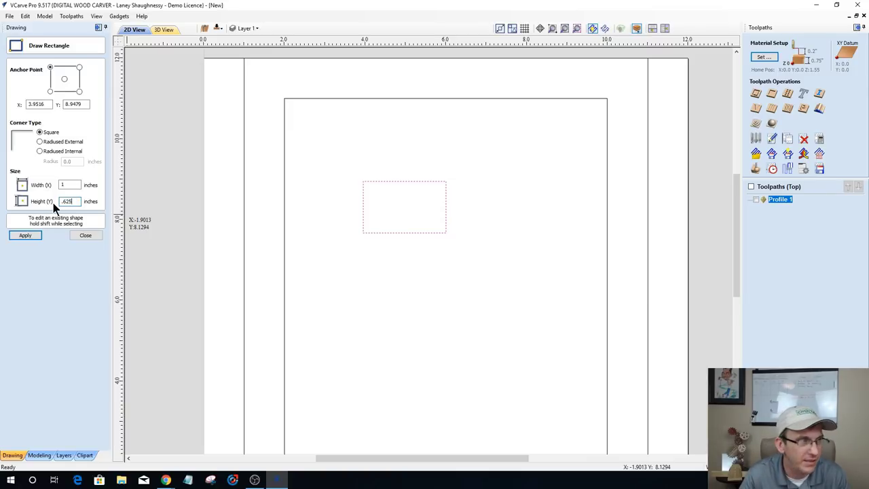
{"action": "left_click", "coordinate": [25, 236]}
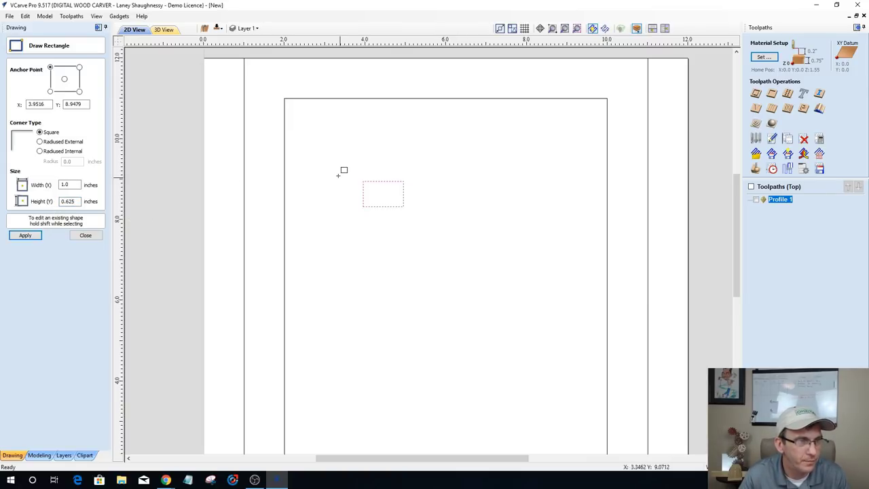
{"action": "scroll", "coordinate": [344, 171], "scroll_direction": "up", "scroll_amount": 3}
{"action": "left_click", "coordinate": [85, 235]}
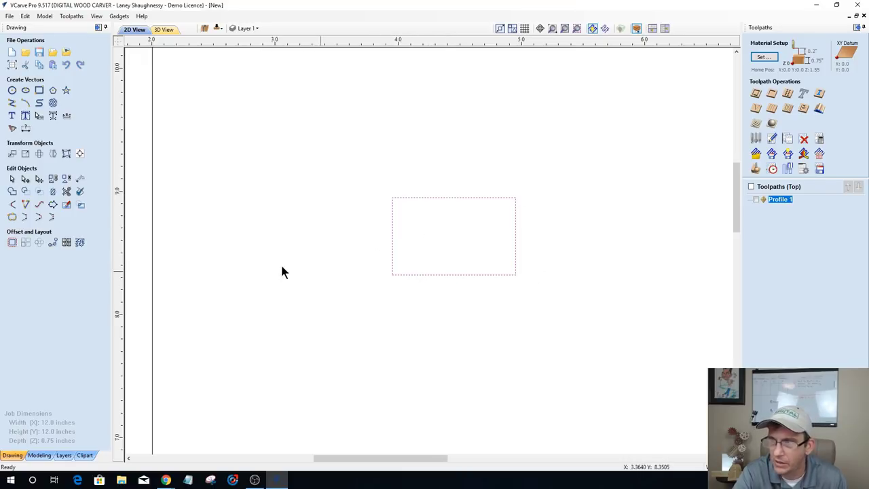
Step: Delete the bottom span of the 1 by 0.625 inch rectangle in node editing
{"action": "left_click", "coordinate": [25, 178]}
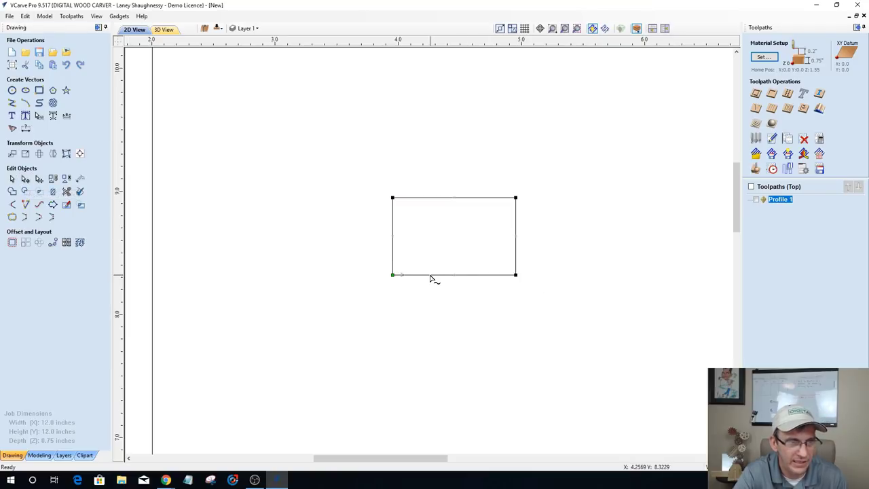
{"action": "right_click", "coordinate": [430, 275]}
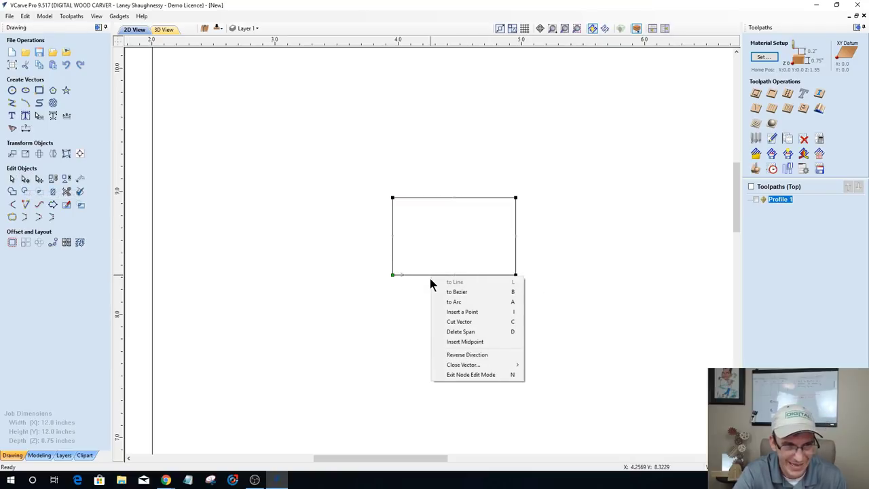
{"action": "left_click", "coordinate": [453, 333]}
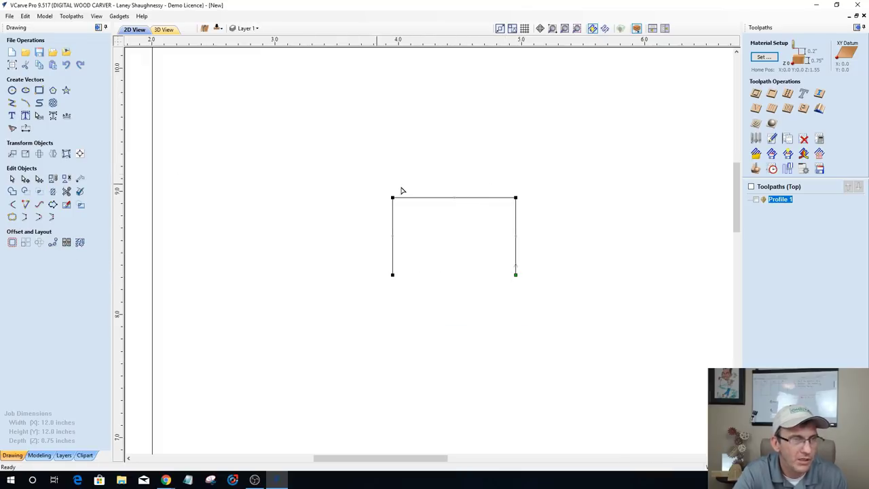
Step: Move the open rectangle's upper-right node straight down so the top edge slopes down to the right side
{"action": "scroll", "coordinate": [557, 205], "scroll_direction": "up", "scroll_amount": 3}
{"action": "scroll", "coordinate": [417, 195], "scroll_direction": "down", "scroll_amount": 2}
{"action": "scroll", "coordinate": [174, 164], "scroll_direction": "up", "scroll_amount": 2}
{"action": "scroll", "coordinate": [225, 181], "scroll_direction": "down", "scroll_amount": 1}
{"action": "scroll", "coordinate": [524, 259], "scroll_direction": "up", "scroll_amount": 1}
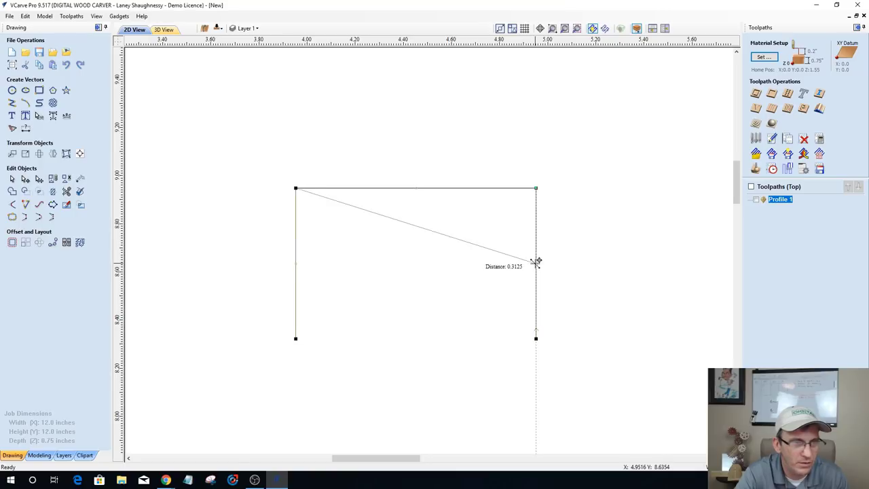
{"action": "left_click_drag", "start_coordinate": [538, 264], "coordinate": [537, 277]}
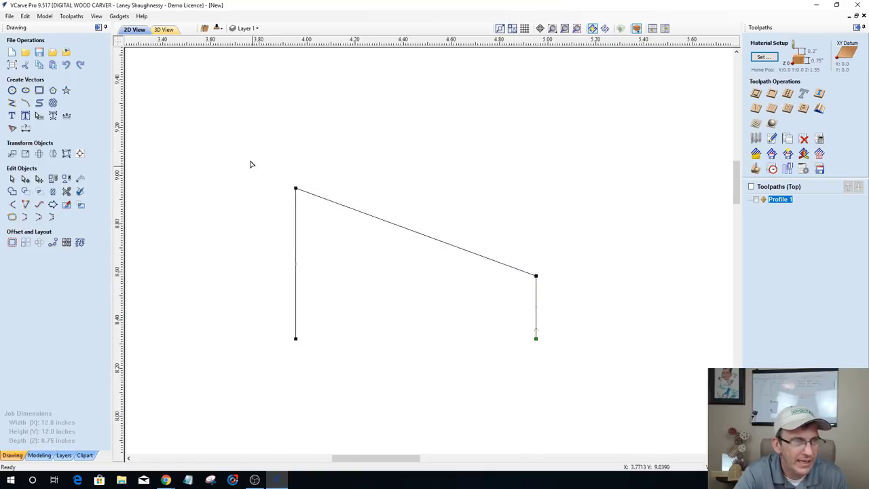
Step: Convert the sloping span to a Bezier and adjust its two control handles into a shallow S-curve
{"action": "right_click", "coordinate": [466, 253]}
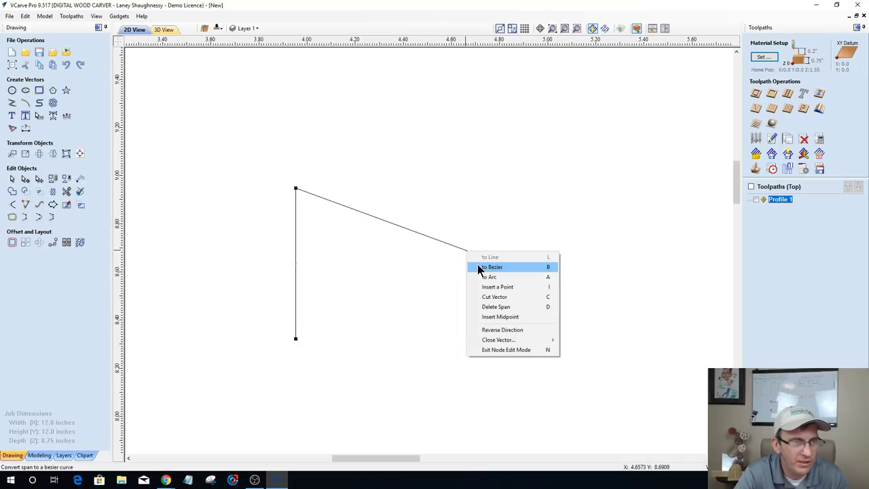
{"action": "left_click", "coordinate": [488, 267]}
{"action": "left_click_drag", "start_coordinate": [366, 213], "coordinate": [376, 160]}
{"action": "left_click_drag", "start_coordinate": [464, 251], "coordinate": [442, 271]}
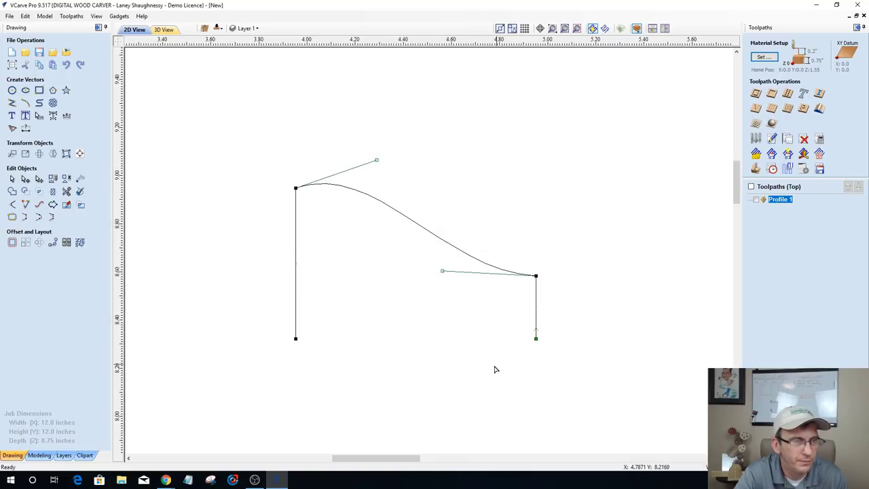
{"action": "left_click", "coordinate": [442, 346]}
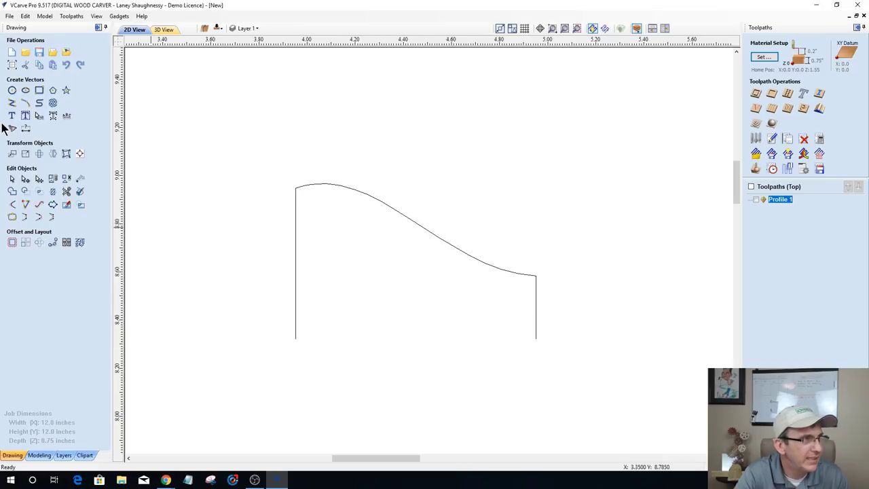
Step: Draw a circle about 0.15 inch in diameter near the curve's upper end and a larger one centred on its middle
{"action": "left_click", "coordinate": [11, 89]}
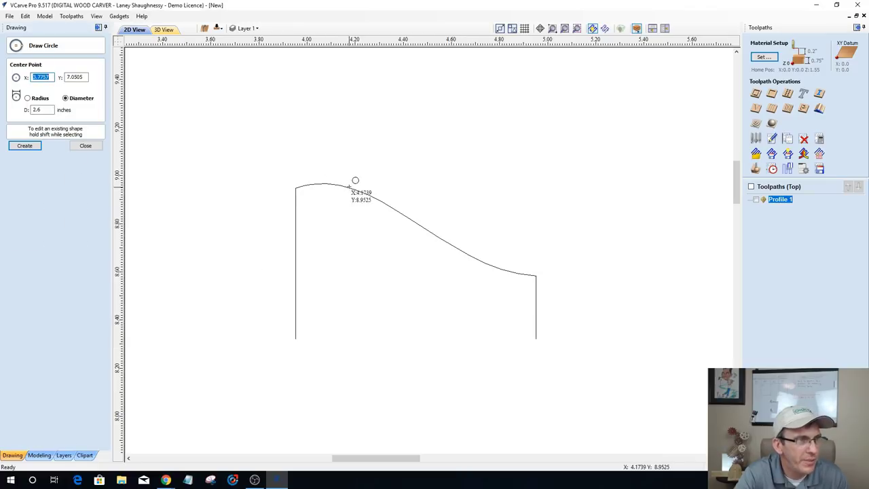
{"action": "left_click_drag", "start_coordinate": [344, 186], "coordinate": [356, 200]}
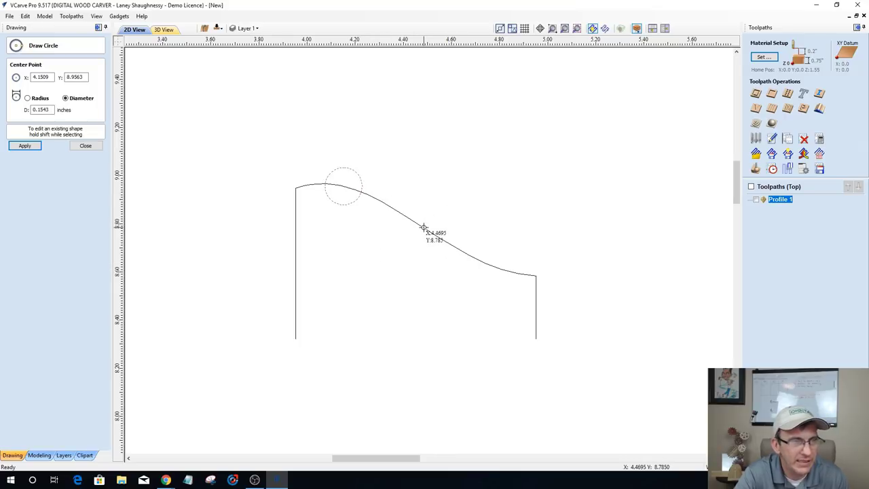
{"action": "left_click_drag", "start_coordinate": [423, 227], "coordinate": [470, 257]}
{"action": "left_click", "coordinate": [80, 147]}
Step: Draw a polyline from the curve's lower end 0.12 inch straight down, then horizontally to the profile's right side
{"action": "left_click", "coordinate": [12, 103]}
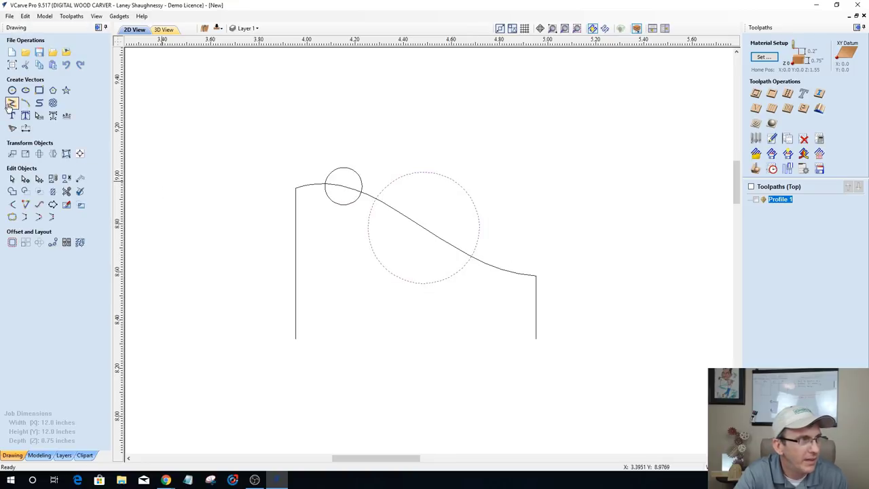
{"action": "left_click", "coordinate": [508, 273]}
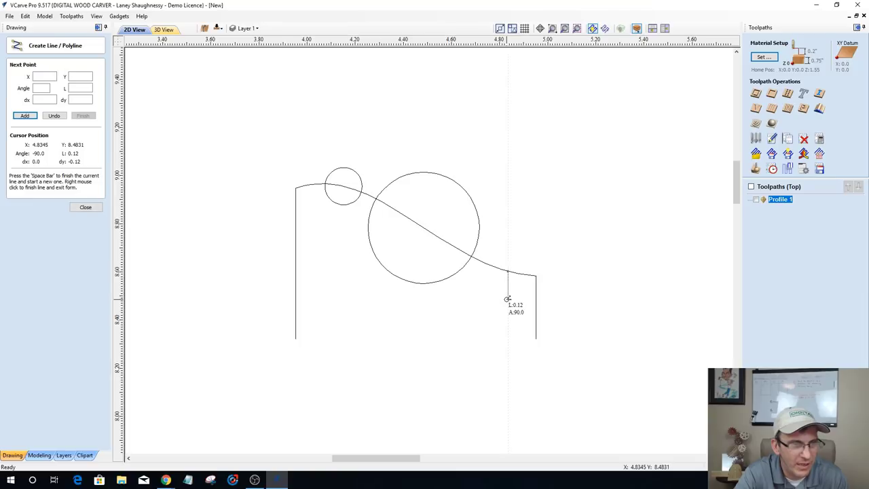
{"action": "left_click", "coordinate": [508, 299]}
{"action": "left_click", "coordinate": [535, 299]}
{"action": "key", "text": "space"}
{"action": "left_click", "coordinate": [82, 208]}
Step: Trim the small circle's lower part, the curve inside it, and the profile corner outside the step
{"action": "left_click", "coordinate": [66, 193]}
{"action": "left_click", "coordinate": [338, 201]}
{"action": "left_click", "coordinate": [343, 187]}
{"action": "left_click", "coordinate": [538, 279]}
{"action": "left_click", "coordinate": [83, 147]}
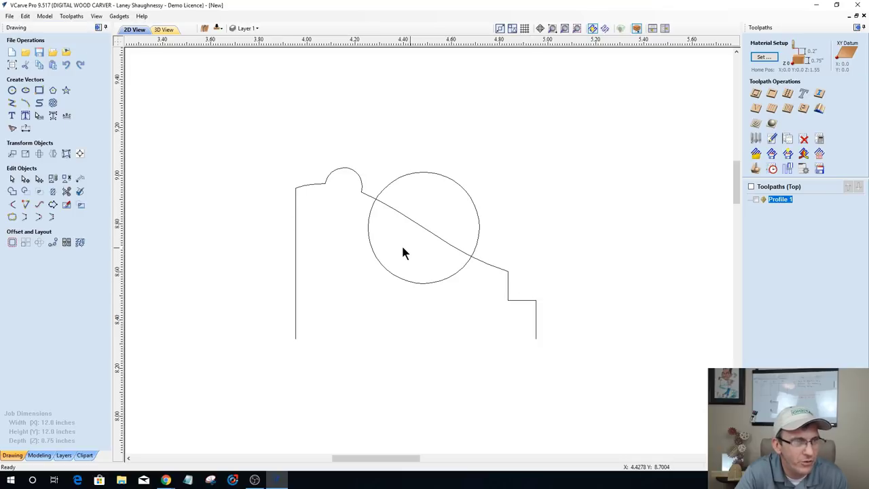
Step: Draw overlapping rectangles above the large circle: a narrow upright one, a wide one across its top and a small collar between
{"action": "left_click", "coordinate": [372, 253]}
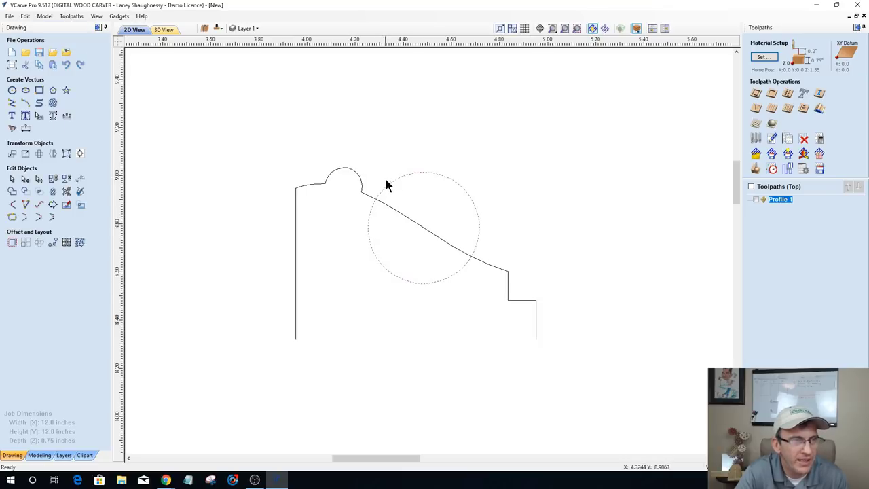
{"action": "left_click", "coordinate": [39, 90]}
{"action": "mouse_move", "coordinate": [418, 97]}
{"action": "left_mouse_down"}
{"action": "mouse_move", "coordinate": [417, 146]}
{"action": "mouse_move", "coordinate": [442, 145]}
{"action": "mouse_move", "coordinate": [438, 155]}
{"action": "left_mouse_up"}
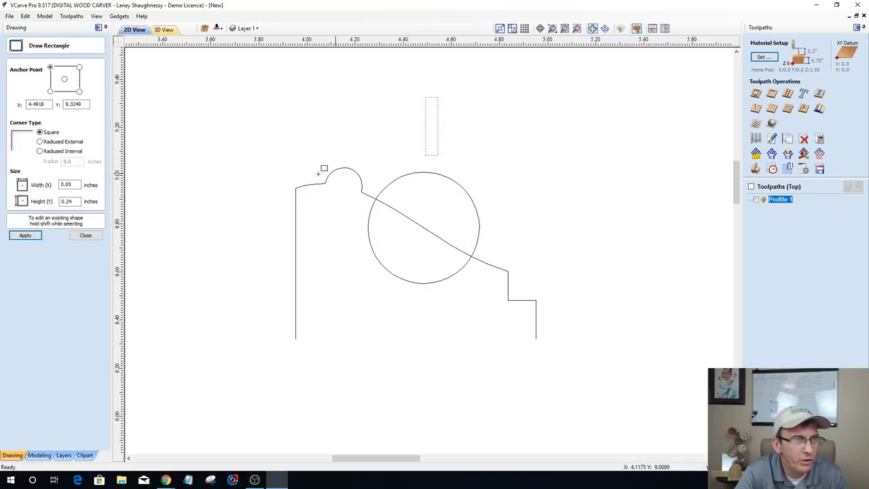
{"action": "left_click_drag", "start_coordinate": [405, 82], "coordinate": [379, 132]}
{"action": "left_click", "coordinate": [85, 236]}
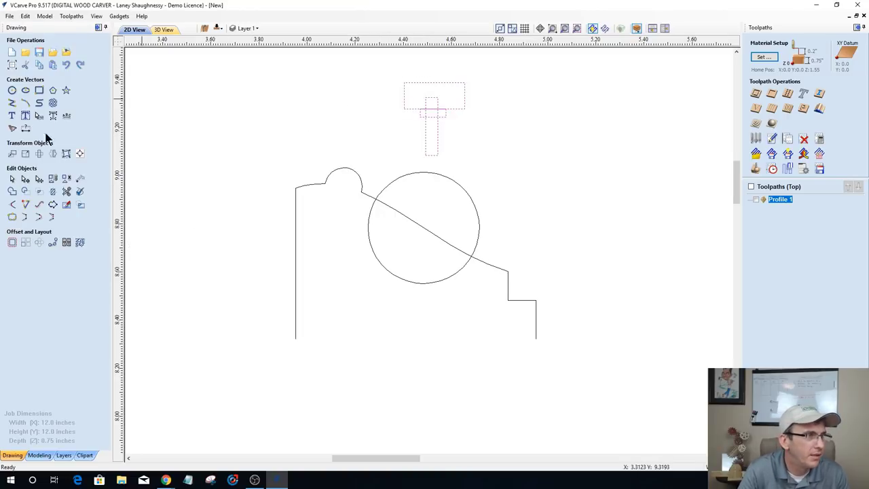
Step: Align the selected rectangles horizontally on a common centre
{"action": "left_click", "coordinate": [80, 153]}
{"action": "left_click", "coordinate": [41, 124]}
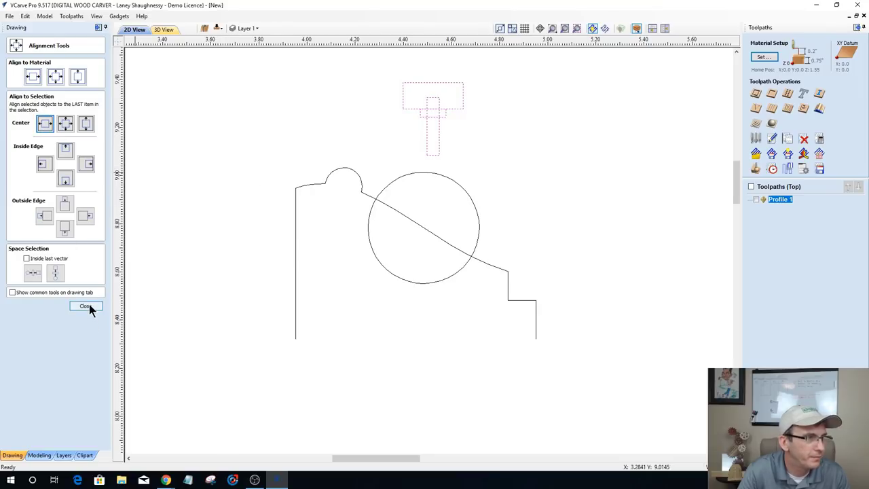
{"action": "key", "text": "Escape"}
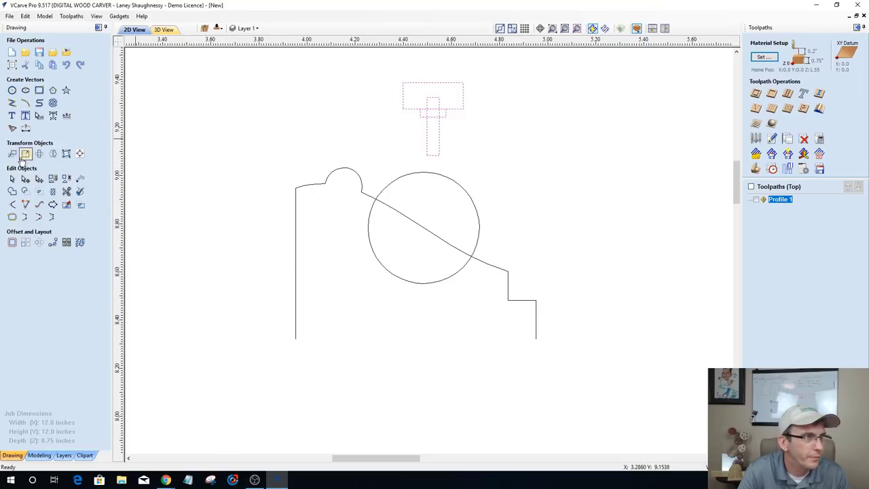
Step: Trim the overlapping segments inside the three rectangles to leave one stepped T-shaped outline, rejoining the trimmed sections
{"action": "left_click", "coordinate": [66, 192]}
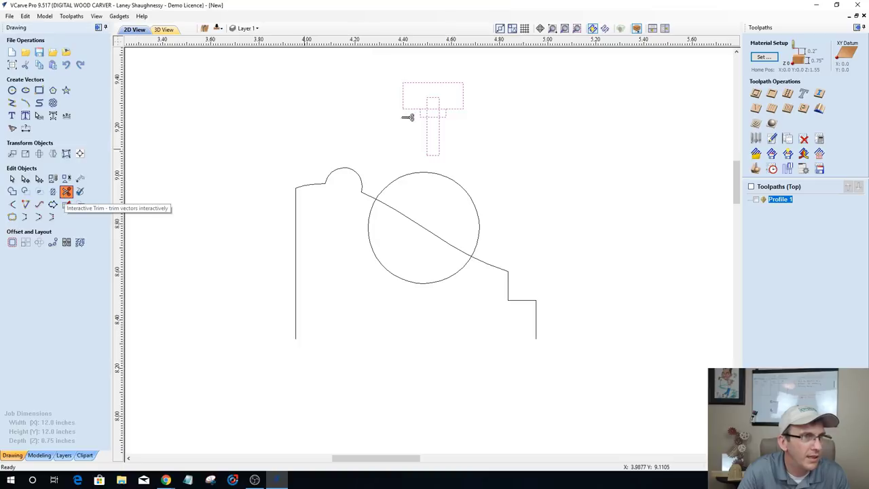
{"action": "left_click", "coordinate": [439, 114]}
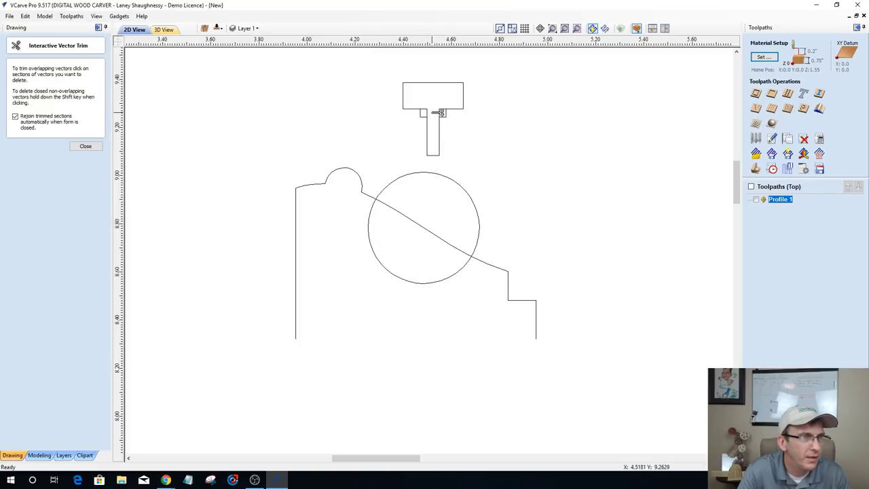
{"action": "left_click", "coordinate": [441, 112]}
{"action": "key", "text": "ctrl+z"}
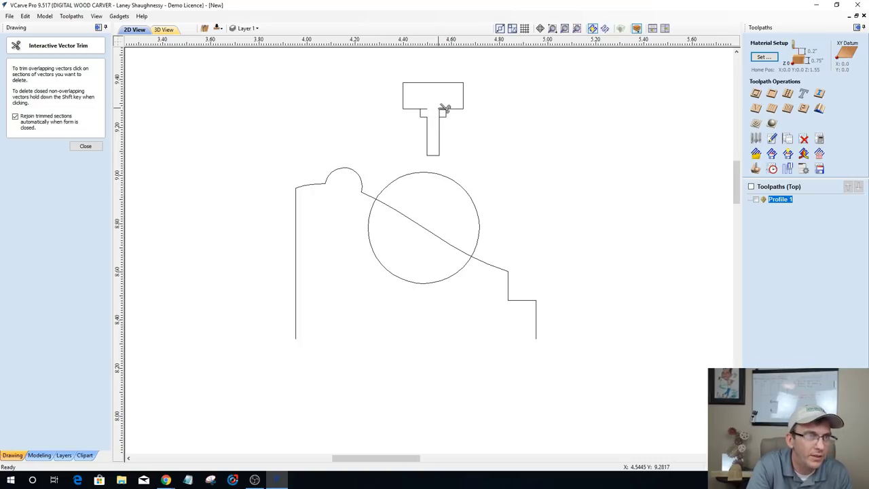
{"action": "scroll", "coordinate": [444, 113], "scroll_direction": "up", "scroll_amount": 1}
{"action": "scroll", "coordinate": [444, 112], "scroll_direction": "up", "scroll_amount": 2}
{"action": "left_click", "coordinate": [448, 114]}
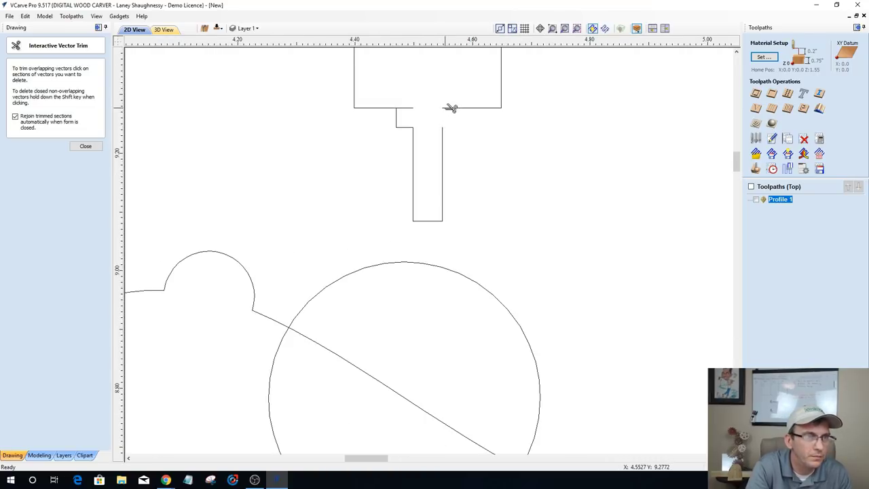
{"action": "key", "text": "ctrl+z"}
{"action": "scroll", "coordinate": [435, 113], "scroll_direction": "up", "scroll_amount": 4}
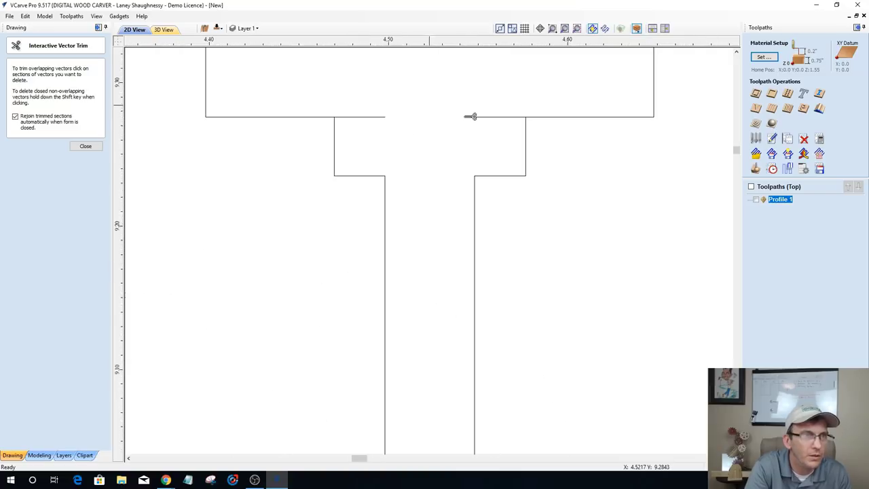
{"action": "left_click", "coordinate": [375, 117]}
{"action": "left_click", "coordinate": [510, 120]}
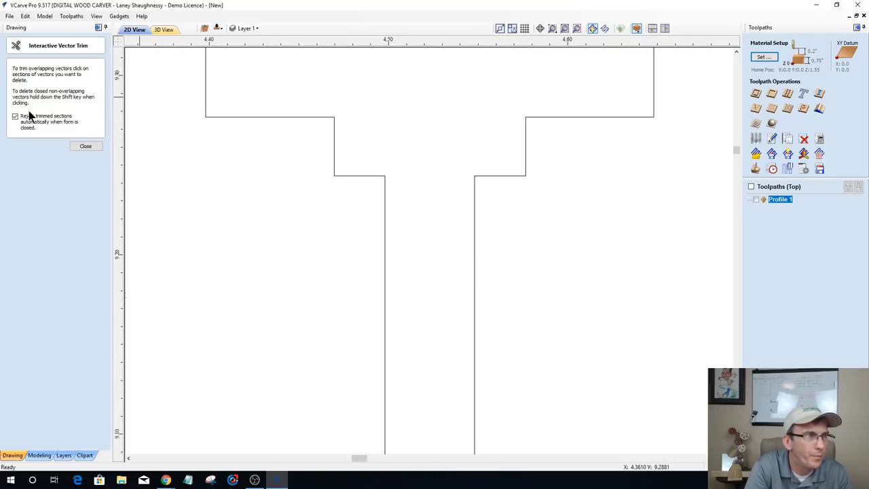
{"action": "left_click", "coordinate": [83, 146]}
Step: Nudge the T-shaped outline down and left over the profile curve and the large circle's upper-left part
{"action": "scroll", "coordinate": [401, 149], "scroll_direction": "down", "scroll_amount": 3}
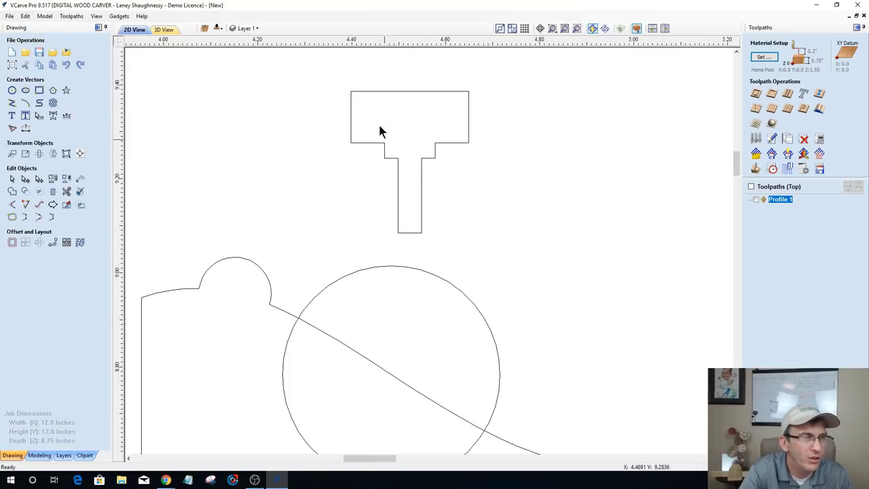
{"action": "scroll", "coordinate": [302, 95], "scroll_direction": "down", "scroll_amount": 2}
{"action": "left_click_drag", "start_coordinate": [293, 74], "coordinate": [491, 197]}
{"action": "key", "text": "Down"}
{"action": "key", "text": "Down"}
{"action": "key", "text": "Down"}
{"action": "key", "text": "Down"}
{"action": "key", "text": "Down"}
{"action": "key", "text": "Down"}
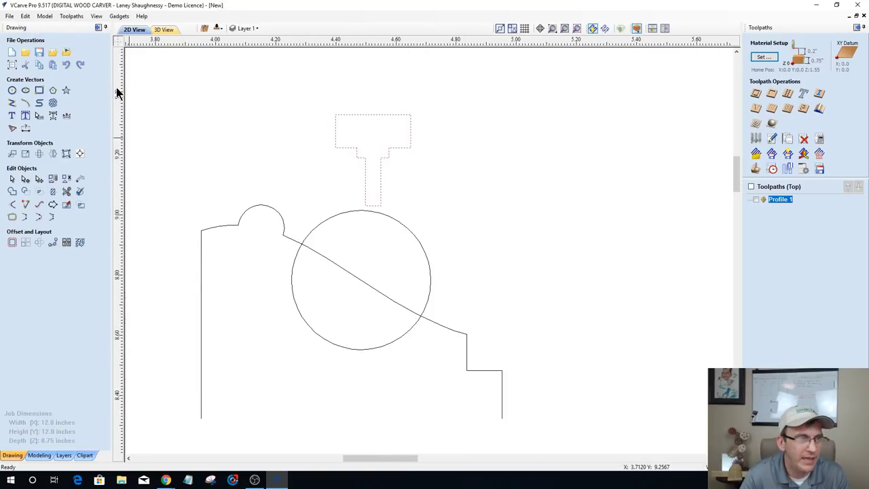
{"action": "key", "text": "Down"}
{"action": "key", "text": "Down"}
{"action": "key", "text": "Down"}
{"action": "key", "text": "Down"}
{"action": "key", "text": "Down"}
{"action": "key", "text": "Down"}
{"action": "key", "text": "Down"}
{"action": "key", "text": "Down"}
{"action": "key", "text": "Down"}
{"action": "key", "text": "Left"}
{"action": "key", "text": "Left"}
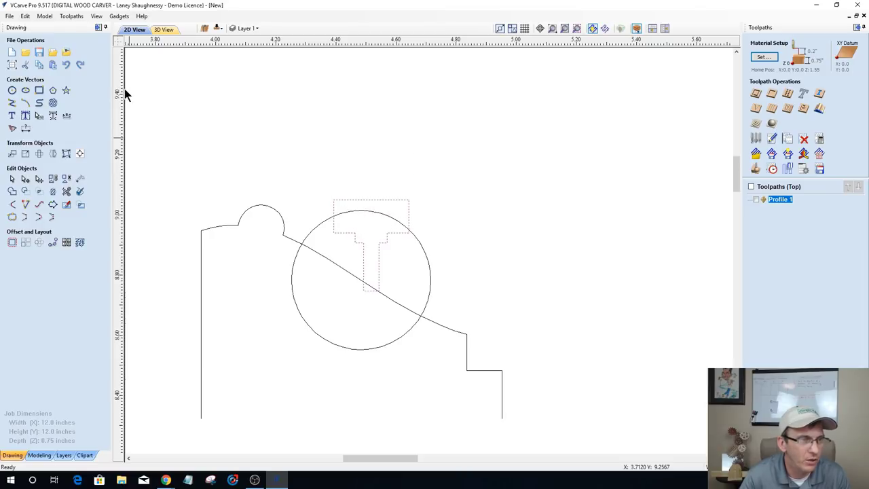
{"action": "key", "text": "Left"}
{"action": "key", "text": "Left"}
{"action": "key", "text": "Left"}
{"action": "key", "text": "Left"}
{"action": "key", "text": "Left"}
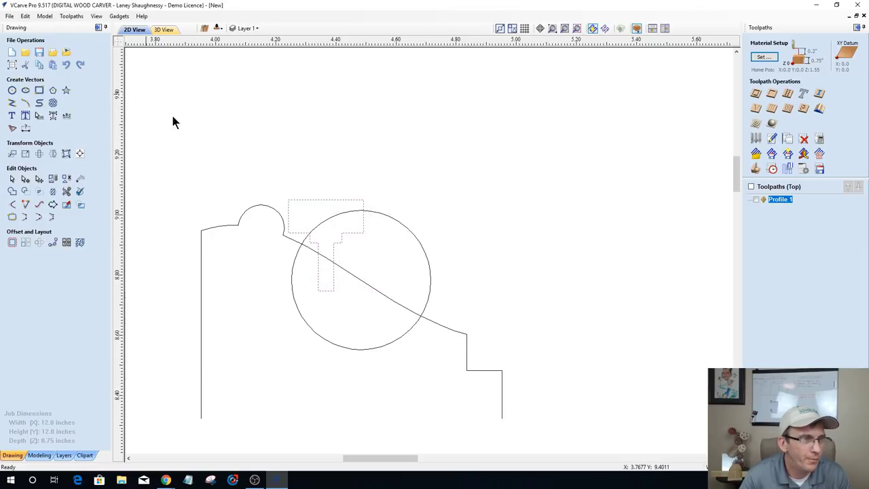
Step: Move the T-shaped outline up and right, clear of the profile and the large circle
{"action": "key", "text": "Escape"}
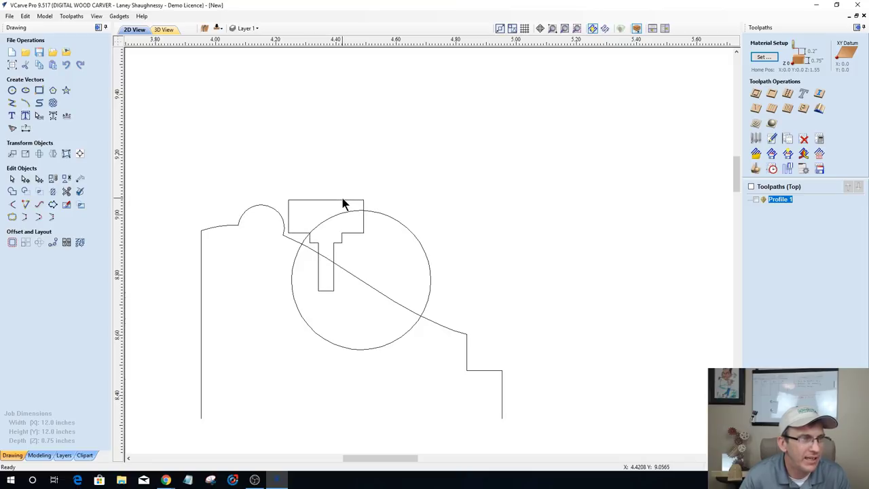
{"action": "left_click", "coordinate": [343, 203]}
{"action": "left_click", "coordinate": [341, 201]}
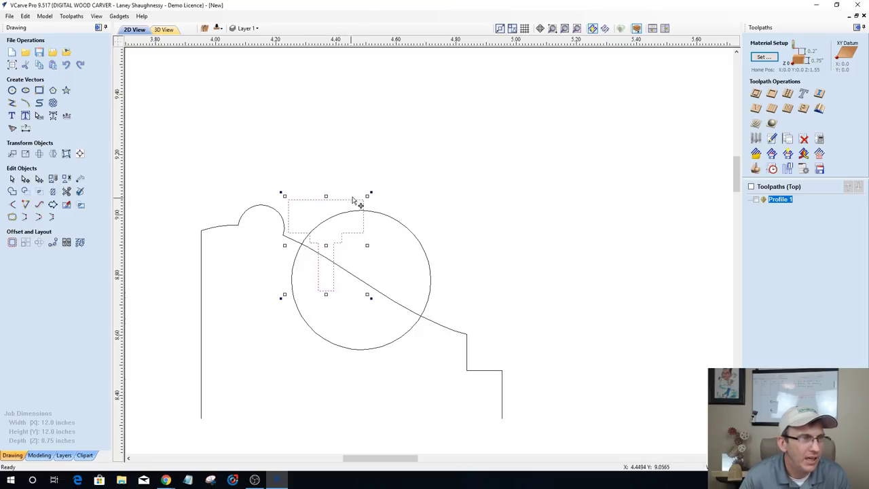
{"action": "mouse_move", "coordinate": [372, 192]}
{"action": "left_mouse_down"}
{"action": "mouse_move", "coordinate": [374, 217]}
{"action": "mouse_move", "coordinate": [391, 238]}
{"action": "mouse_move", "coordinate": [392, 200]}
{"action": "mouse_move", "coordinate": [378, 179]}
{"action": "mouse_move", "coordinate": [378, 186]}
{"action": "left_mouse_up"}
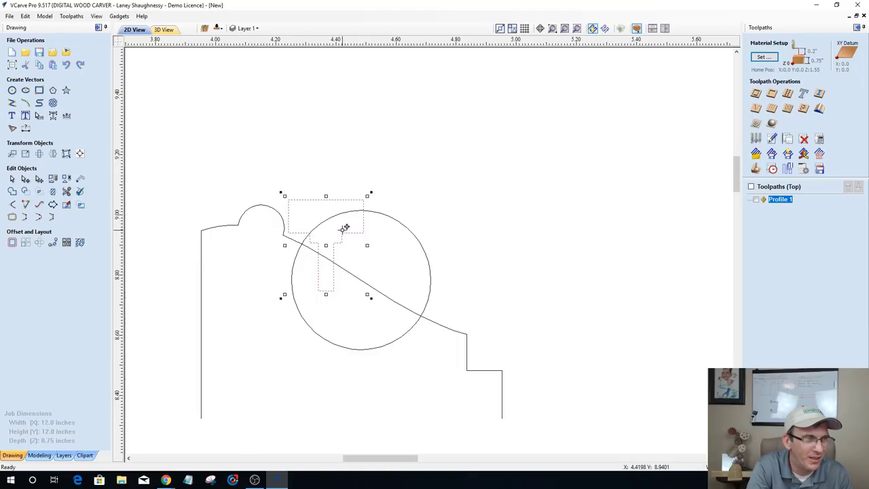
{"action": "left_click_drag", "start_coordinate": [326, 244], "coordinate": [431, 124]}
Step: Move the large circle up and right so only its lower part cuts into the profile curve
{"action": "left_click", "coordinate": [296, 251]}
{"action": "left_click", "coordinate": [291, 282]}
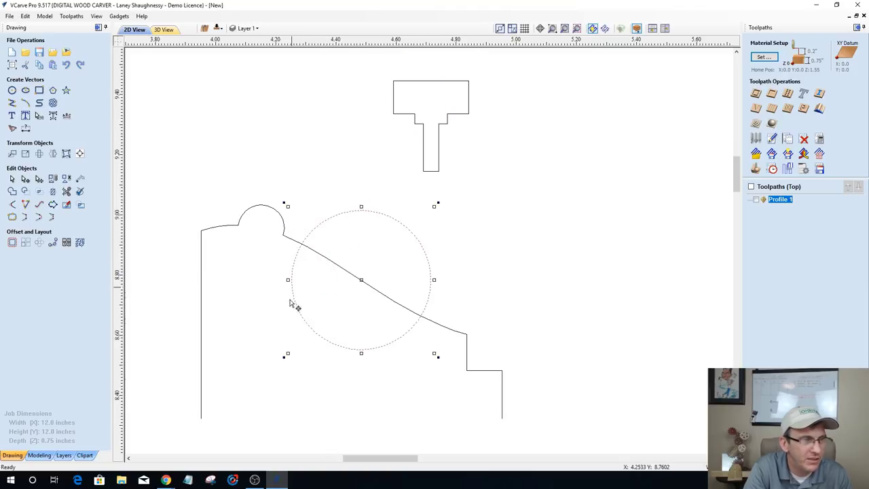
{"action": "left_click_drag", "start_coordinate": [361, 279], "coordinate": [392, 245]}
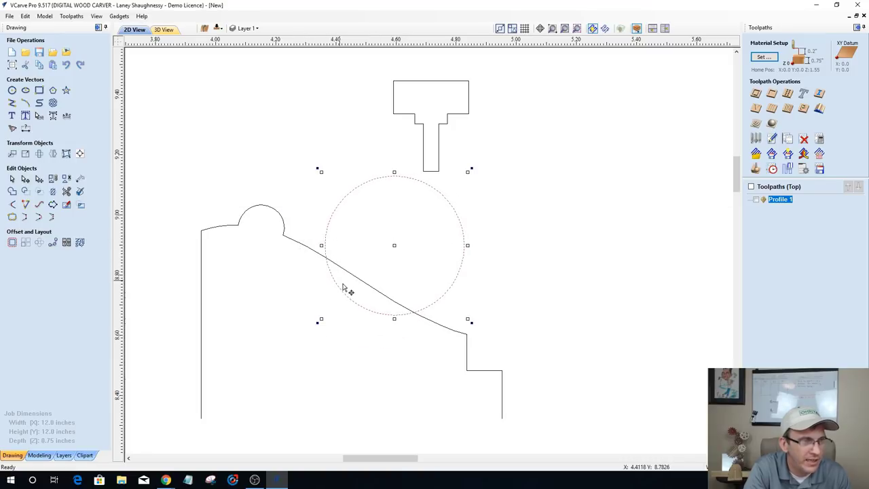
Step: Trim away the large circle's upper arc and the curve segment inside it to leave a concave cove in the profile
{"action": "left_click", "coordinate": [66, 192]}
{"action": "left_click", "coordinate": [348, 199]}
{"action": "left_click", "coordinate": [354, 277]}
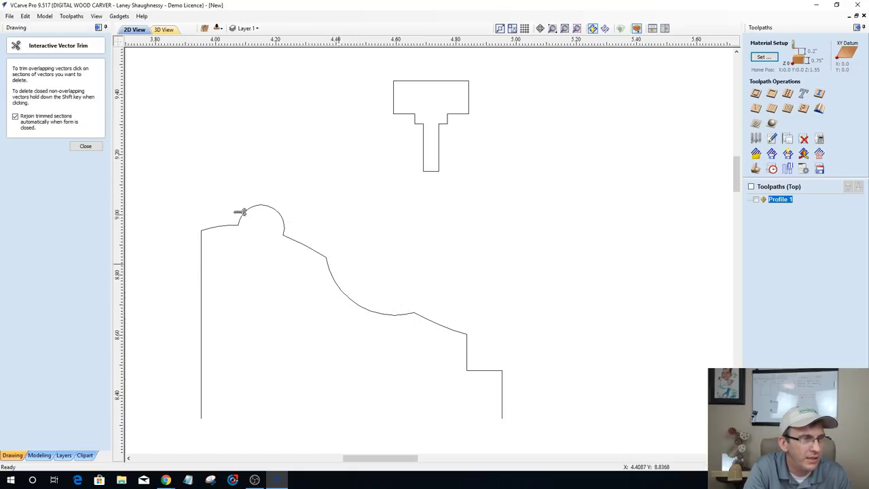
{"action": "left_click", "coordinate": [87, 146]}
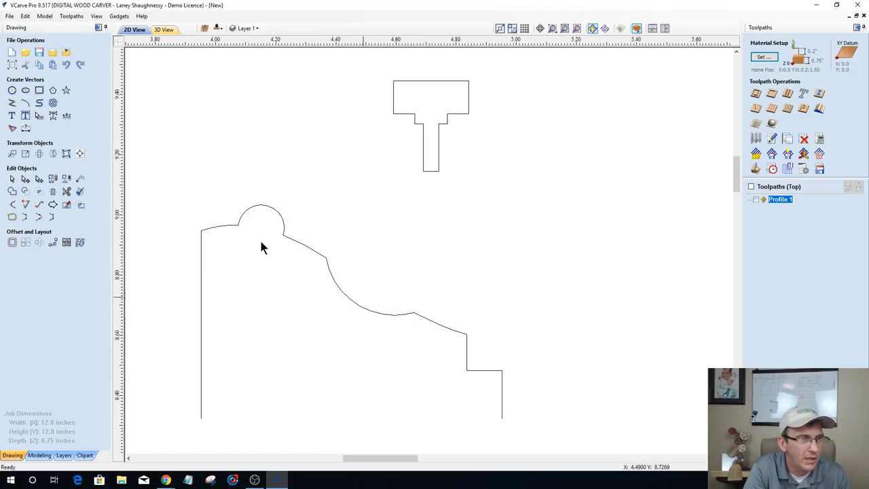
Step: Delete the T-shaped outline above the moulding profile
{"action": "scroll", "coordinate": [271, 209], "scroll_direction": "down", "scroll_amount": 3}
{"action": "scroll", "coordinate": [226, 266], "scroll_direction": "up", "scroll_amount": 3}
{"action": "scroll", "coordinate": [231, 254], "scroll_direction": "down", "scroll_amount": 3}
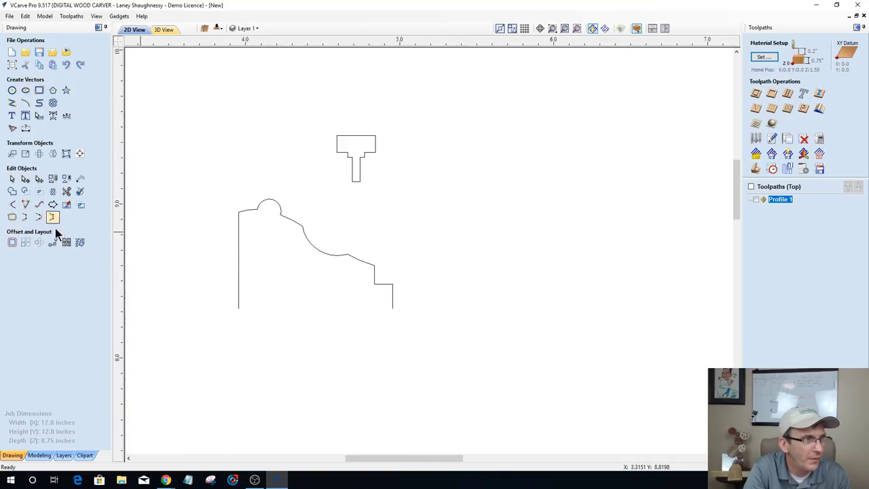
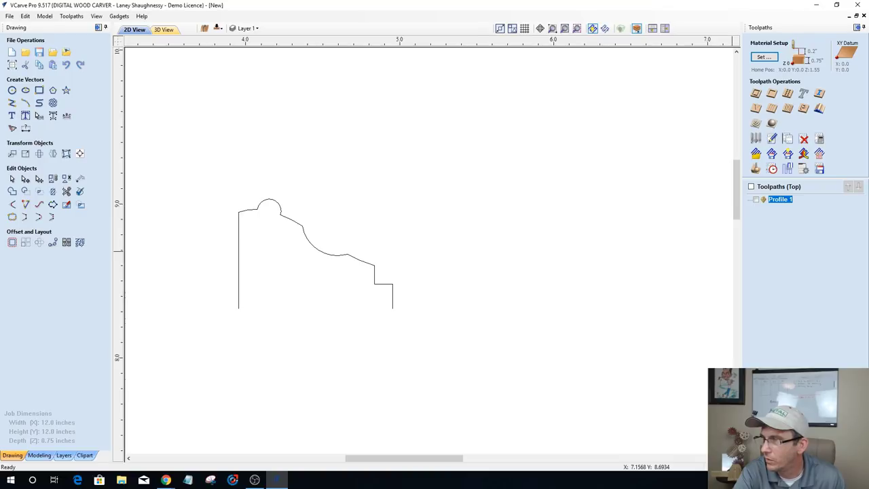
{"action": "key", "text": "alt+Tab"}
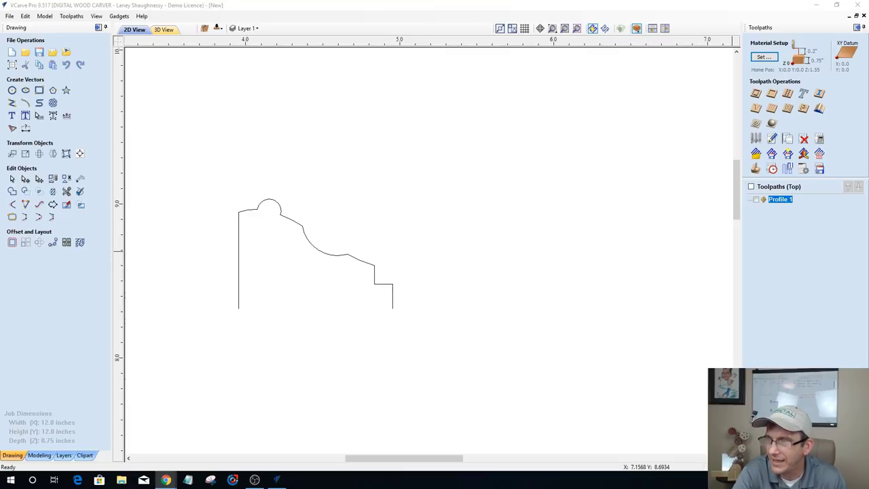
Step: Move the moulding profile vector to near the middle of the inner rectangle and deselect it
{"action": "scroll", "coordinate": [485, 224], "scroll_direction": "down", "scroll_amount": 6}
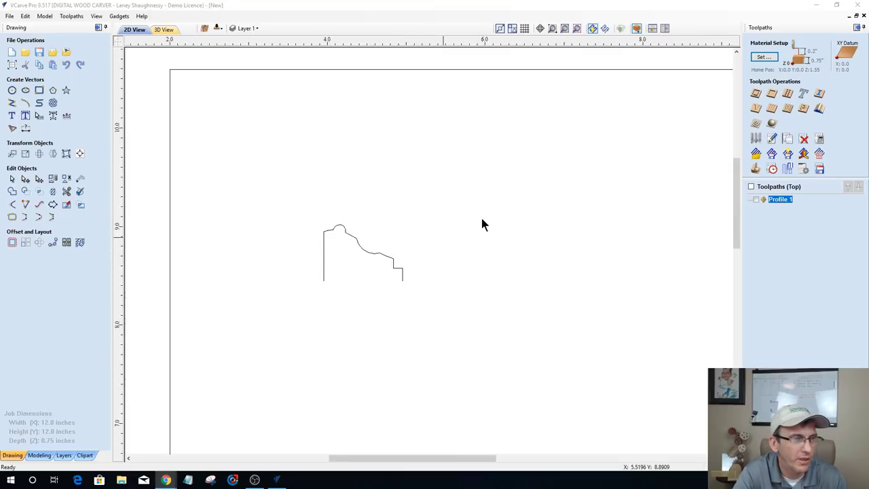
{"action": "scroll", "coordinate": [394, 214], "scroll_direction": "down", "scroll_amount": 2}
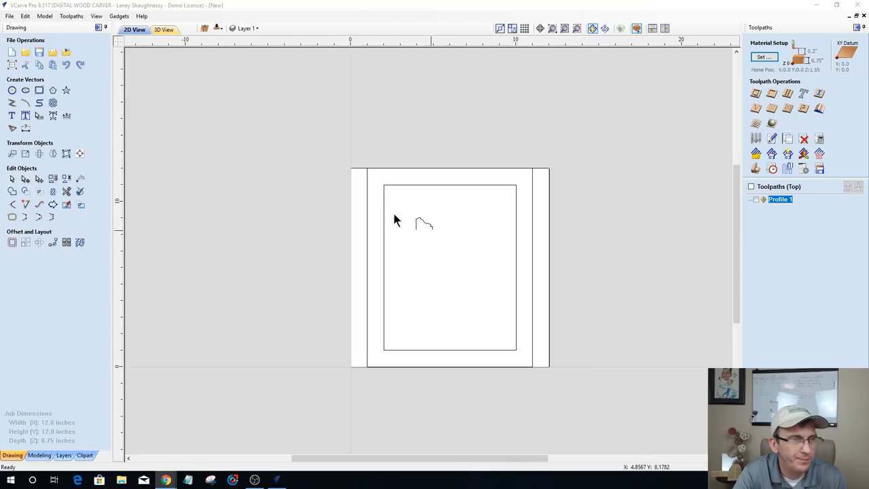
{"action": "scroll", "coordinate": [456, 224], "scroll_direction": "up", "scroll_amount": 3}
{"action": "scroll", "coordinate": [451, 226], "scroll_direction": "down", "scroll_amount": 3}
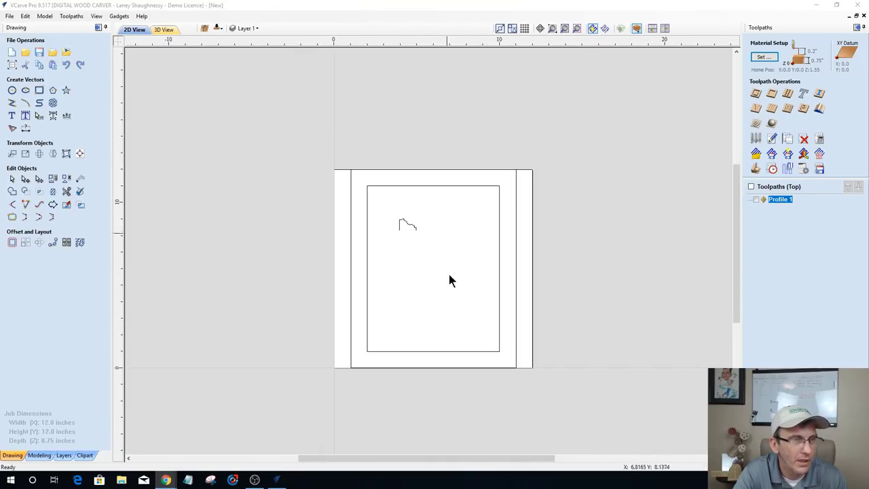
{"action": "scroll", "coordinate": [455, 296], "scroll_direction": "up", "scroll_amount": 2}
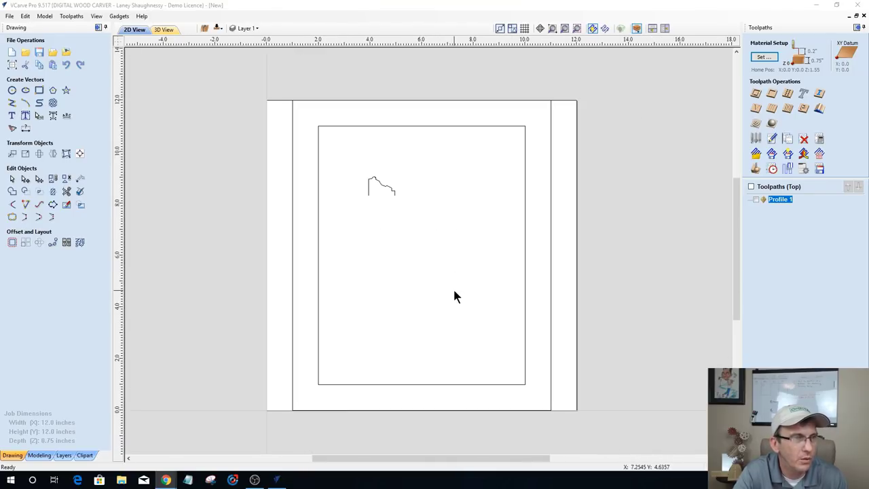
{"action": "left_click", "coordinate": [367, 185]}
{"action": "scroll", "coordinate": [364, 186], "scroll_direction": "up", "scroll_amount": 2}
{"action": "scroll", "coordinate": [363, 186], "scroll_direction": "down", "scroll_amount": 2}
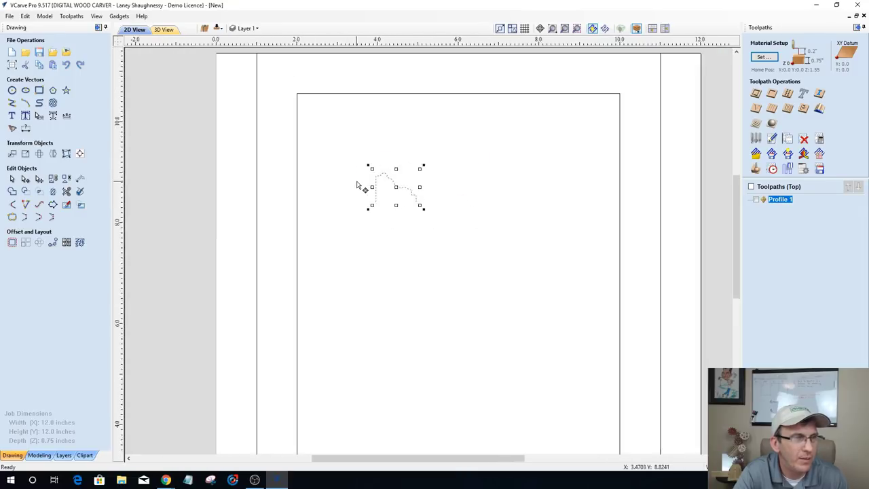
{"action": "left_click_drag", "start_coordinate": [373, 175], "coordinate": [440, 225]}
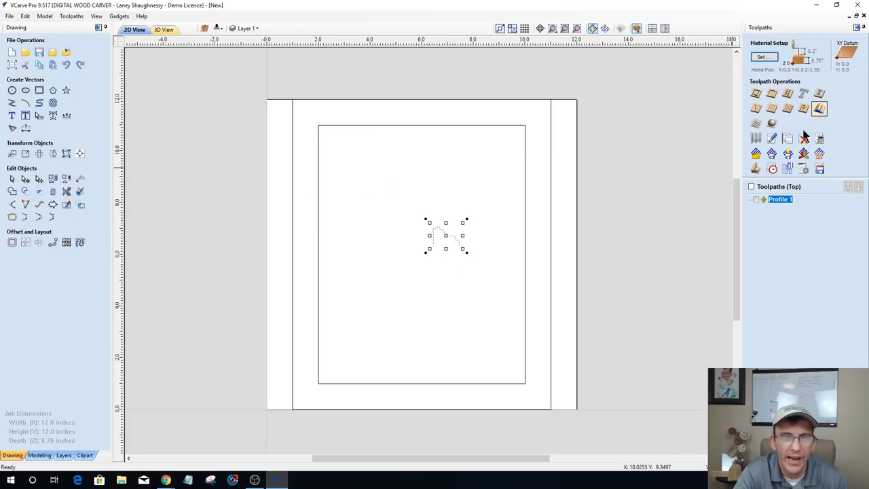
{"action": "left_click", "coordinate": [533, 165]}
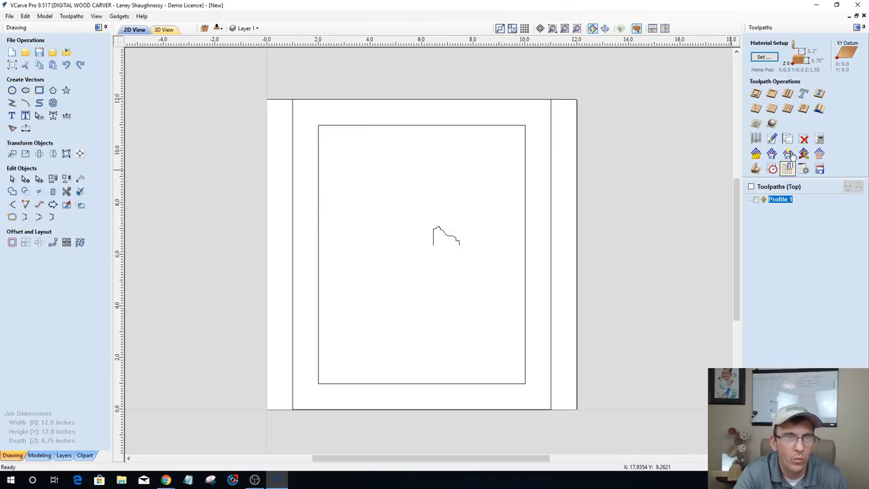
Step: Start a moulding toolpath with the inner rectangle as the drive rail and the custom curve as the profile
{"action": "left_click", "coordinate": [818, 109]}
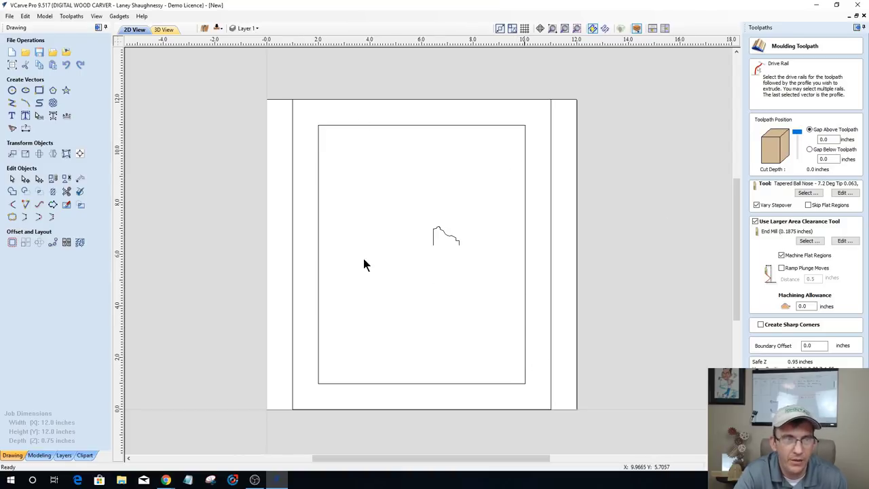
{"action": "scroll", "coordinate": [426, 240], "scroll_direction": "up", "scroll_amount": 2}
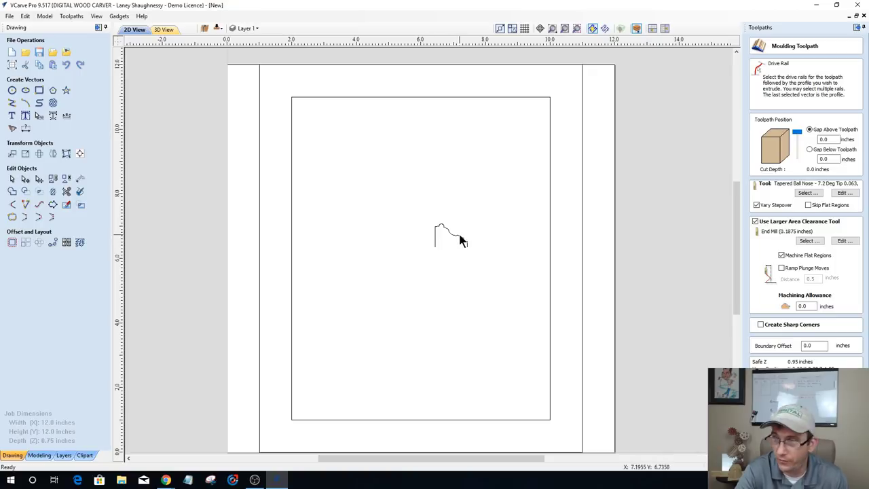
{"action": "left_click", "coordinate": [550, 178]}
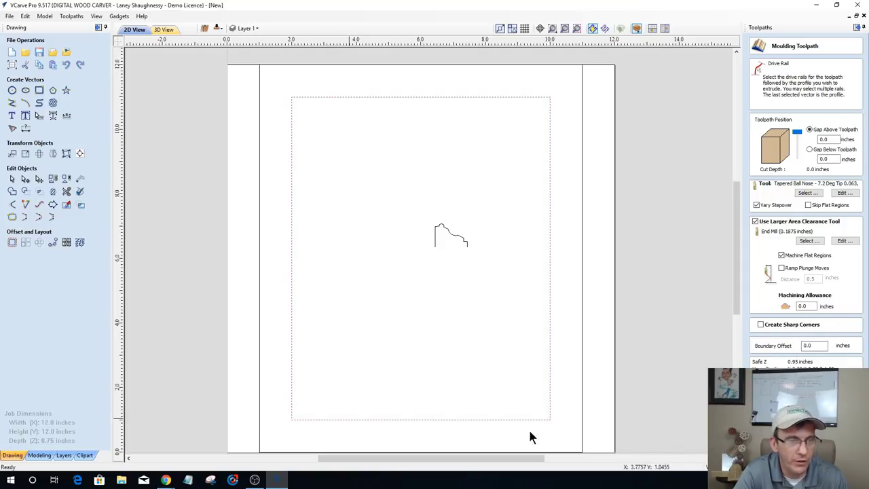
{"action": "left_click", "coordinate": [449, 235]}
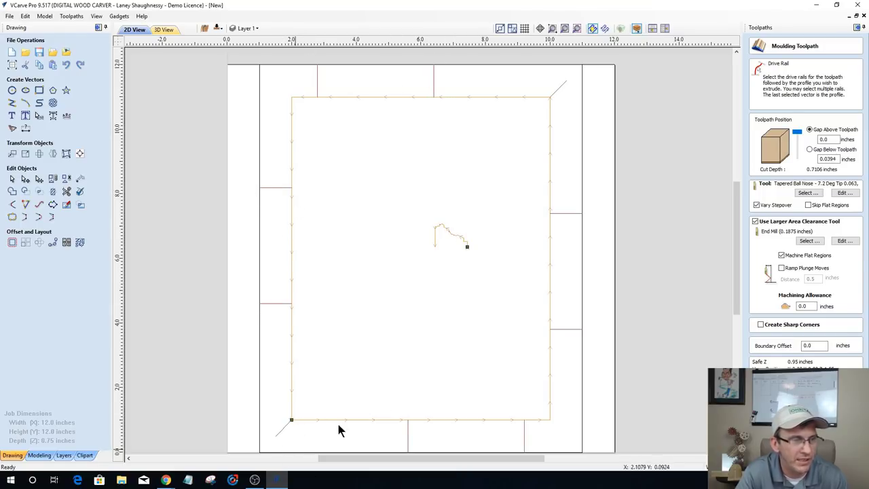
Step: Try the outer rectangle as the drive rail for the same profile, and go back to the inner rectangle
{"action": "left_click", "coordinate": [481, 331]}
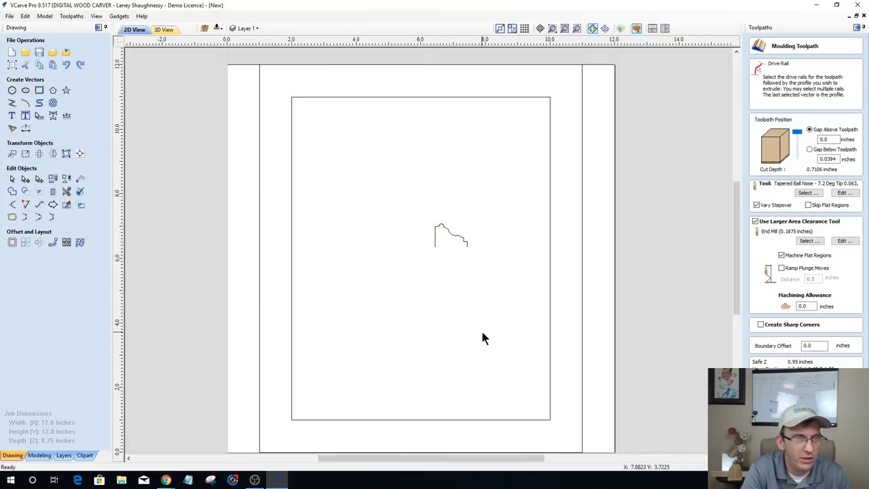
{"action": "left_click", "coordinate": [581, 350]}
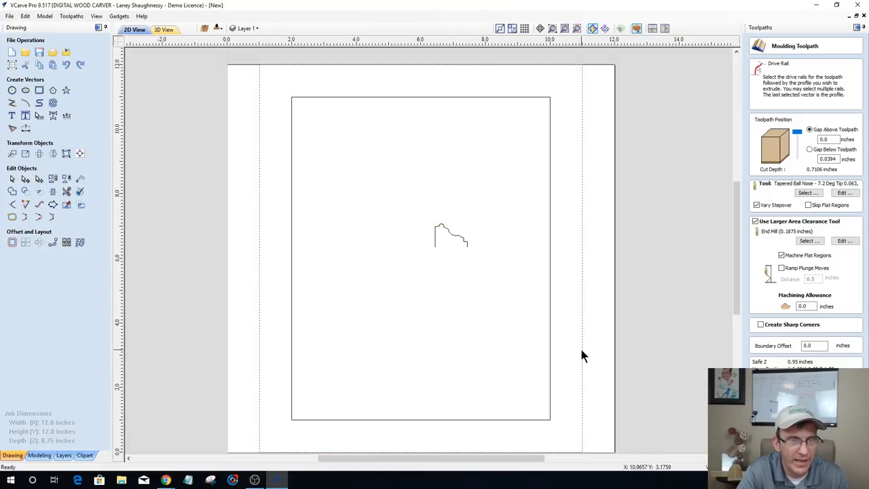
{"action": "left_click", "coordinate": [449, 235], "text": "shift"}
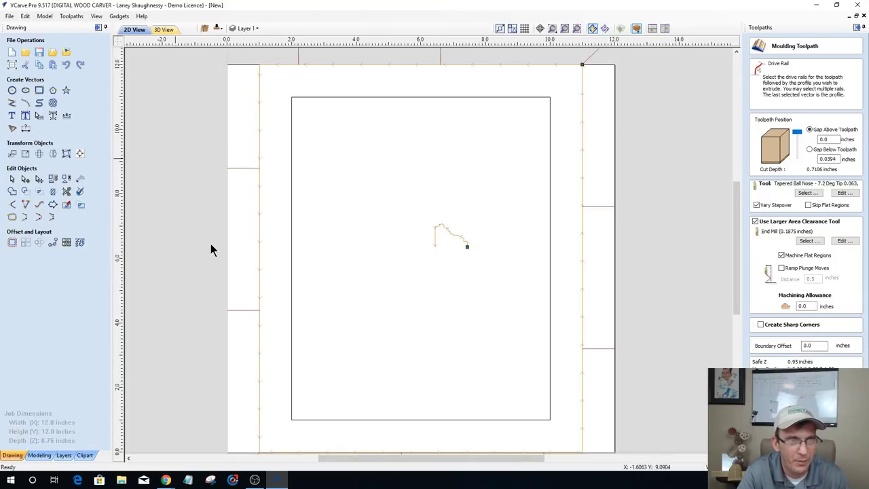
{"action": "left_click", "coordinate": [434, 292]}
{"action": "left_click", "coordinate": [550, 241]}
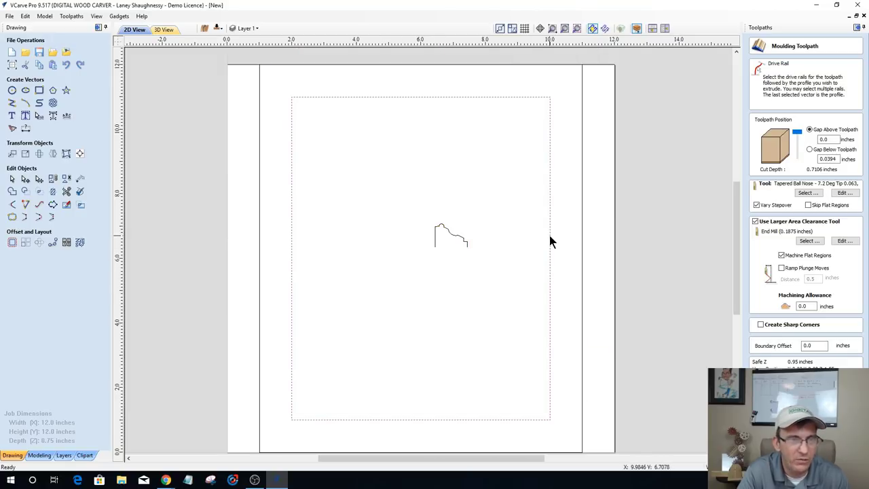
{"action": "left_click", "coordinate": [451, 233], "text": "shift"}
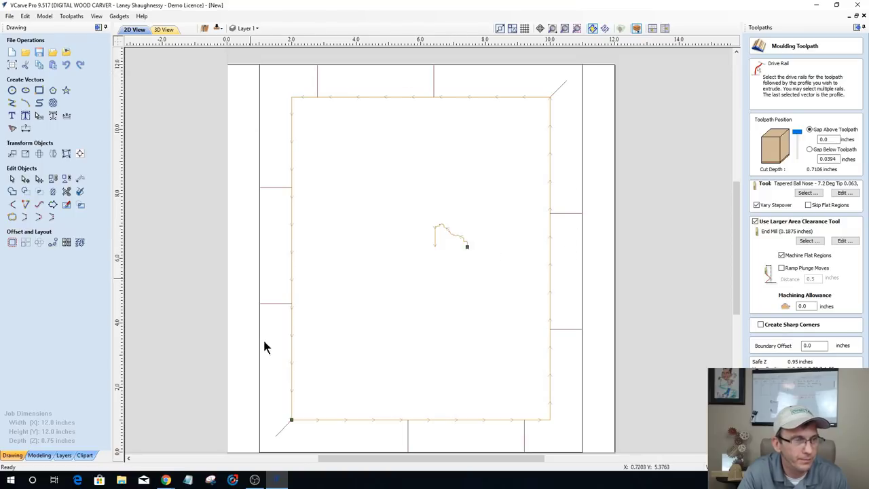
Step: Reverse the direction of the moulding profile vector so it starts at its tall left end
{"action": "scroll", "coordinate": [464, 245], "scroll_direction": "up", "scroll_amount": 4}
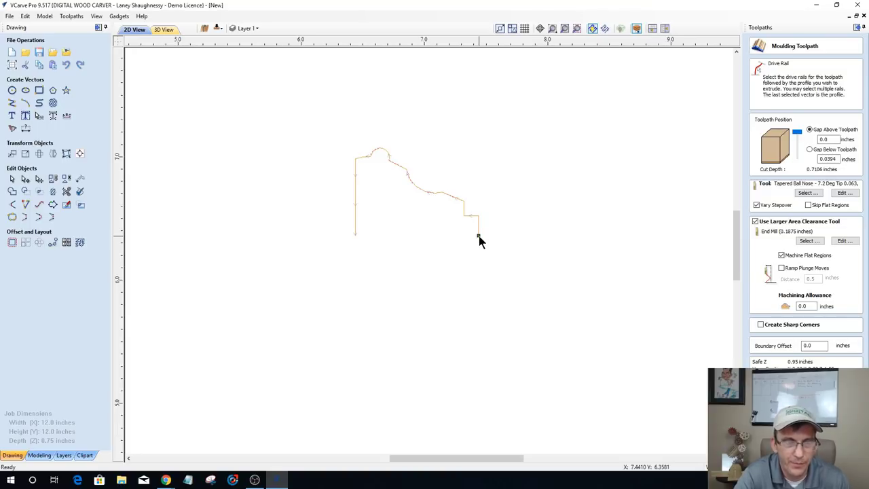
{"action": "scroll", "coordinate": [479, 236], "scroll_direction": "down", "scroll_amount": 3}
{"action": "scroll", "coordinate": [478, 238], "scroll_direction": "up", "scroll_amount": 4}
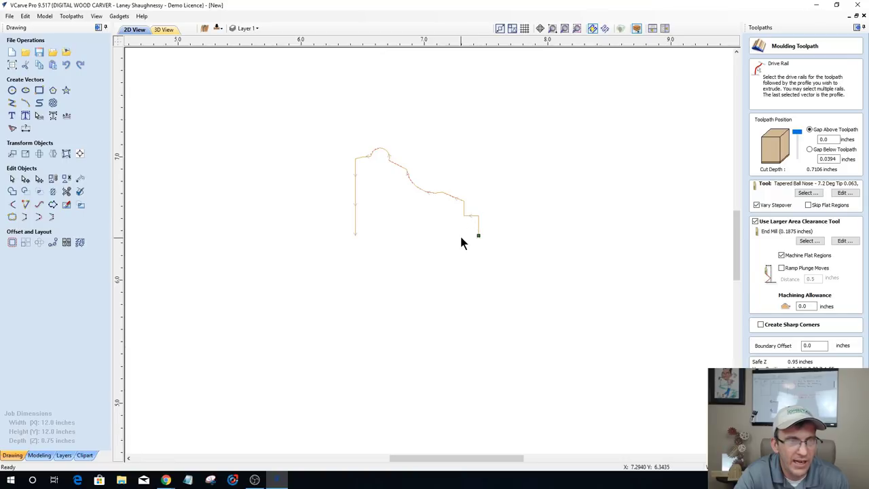
{"action": "scroll", "coordinate": [466, 243], "scroll_direction": "down", "scroll_amount": 2}
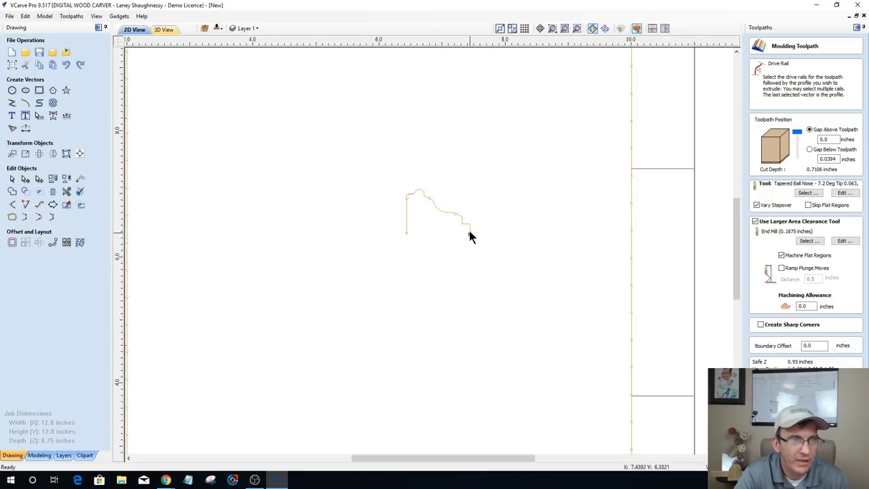
{"action": "scroll", "coordinate": [405, 238], "scroll_direction": "up", "scroll_amount": 1}
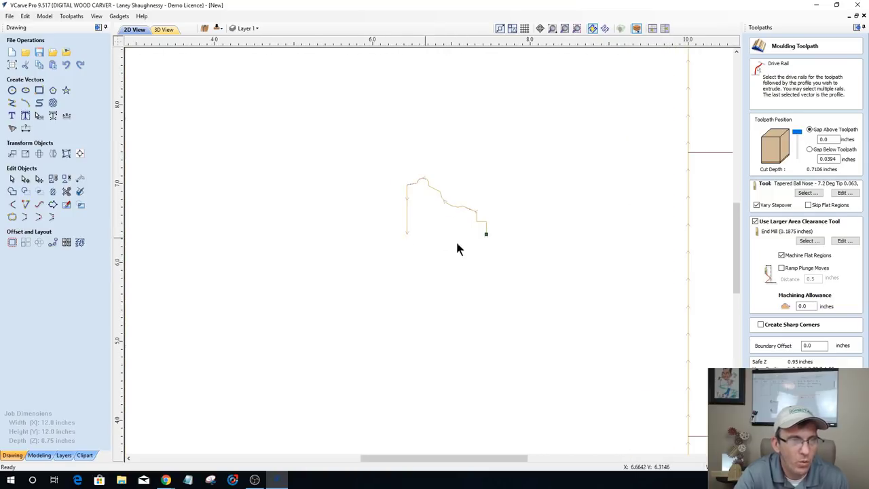
{"action": "right_click", "coordinate": [485, 237]}
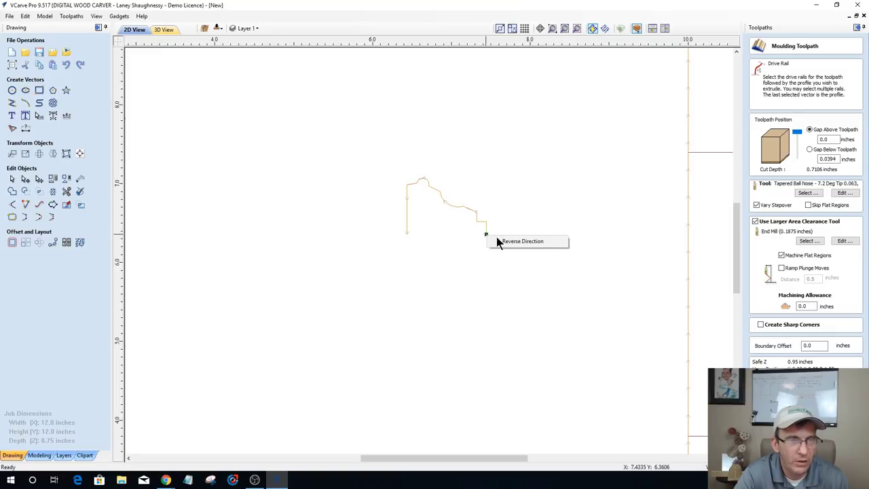
{"action": "left_click", "coordinate": [511, 242]}
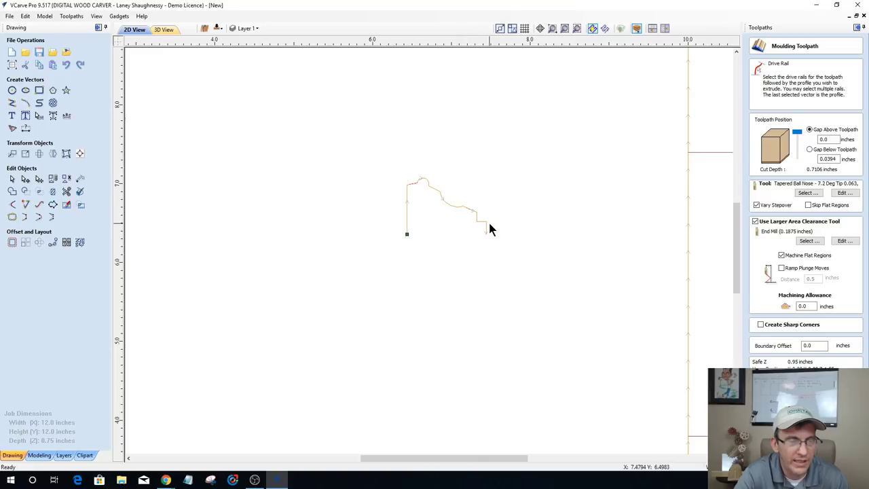
Step: Calculate the moulding toolpath with the larger area clearance tool turned off and Create Sharp Corners turned on
{"action": "scroll", "coordinate": [430, 232], "scroll_direction": "down", "scroll_amount": 1}
{"action": "scroll", "coordinate": [429, 231], "scroll_direction": "down", "scroll_amount": 2}
{"action": "scroll", "coordinate": [426, 229], "scroll_direction": "up", "scroll_amount": 1}
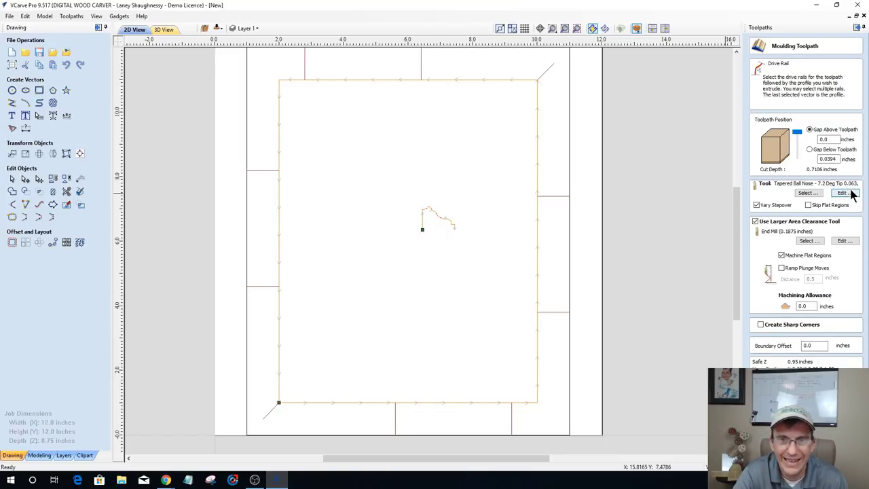
{"action": "left_click", "coordinate": [756, 222]}
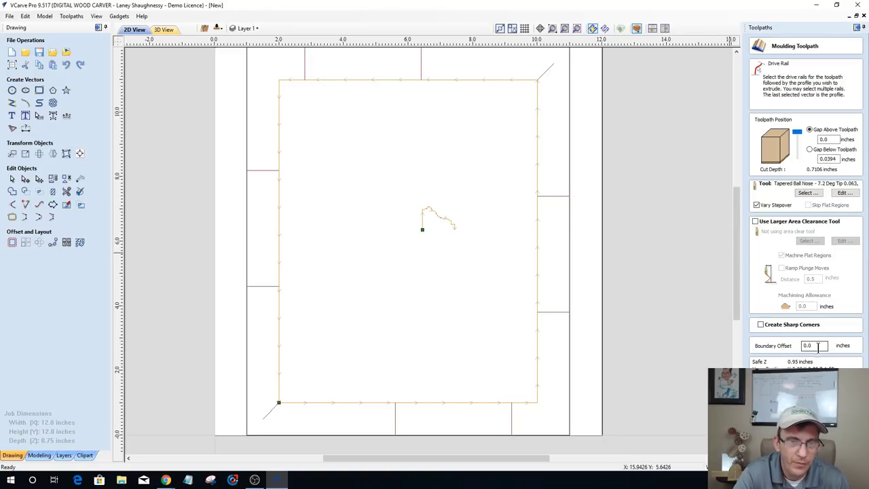
{"action": "left_click", "coordinate": [761, 324]}
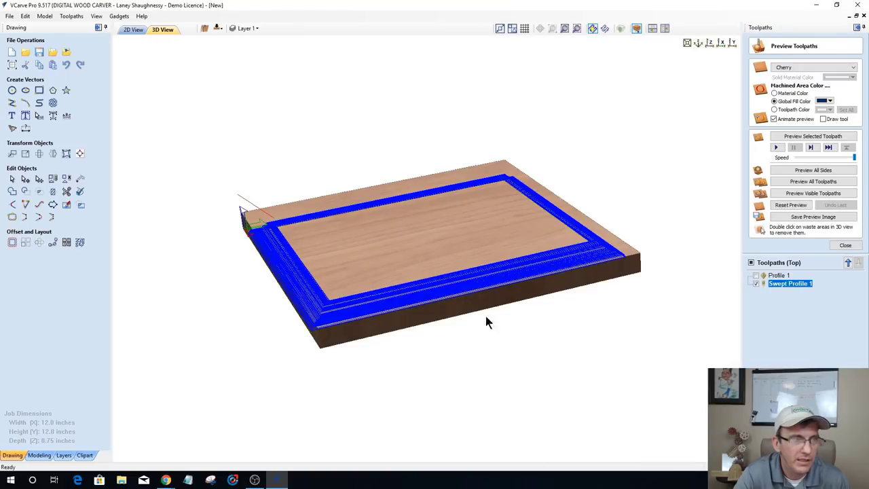
Step: Simulate the Swept Profile 1 toolpath and inspect the carved moulding's corners in 3D, returning to the 2D drawing at the end
{"action": "left_click_drag", "start_coordinate": [413, 294], "coordinate": [321, 272]}
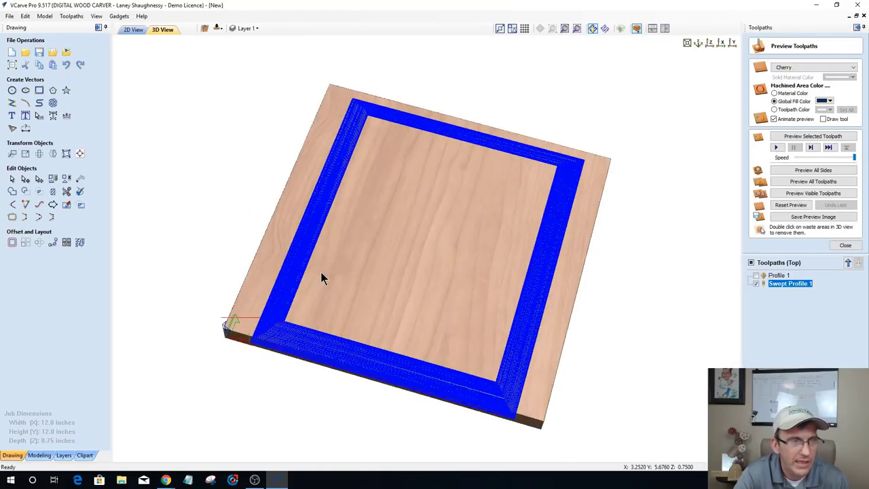
{"action": "left_click", "coordinate": [786, 136]}
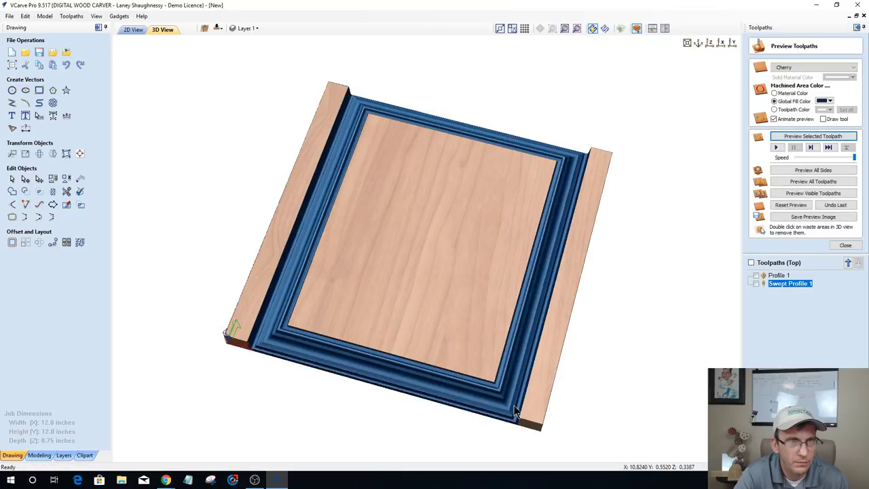
{"action": "scroll", "coordinate": [506, 405], "scroll_direction": "up", "scroll_amount": 2}
{"action": "scroll", "coordinate": [507, 406], "scroll_direction": "up", "scroll_amount": 5}
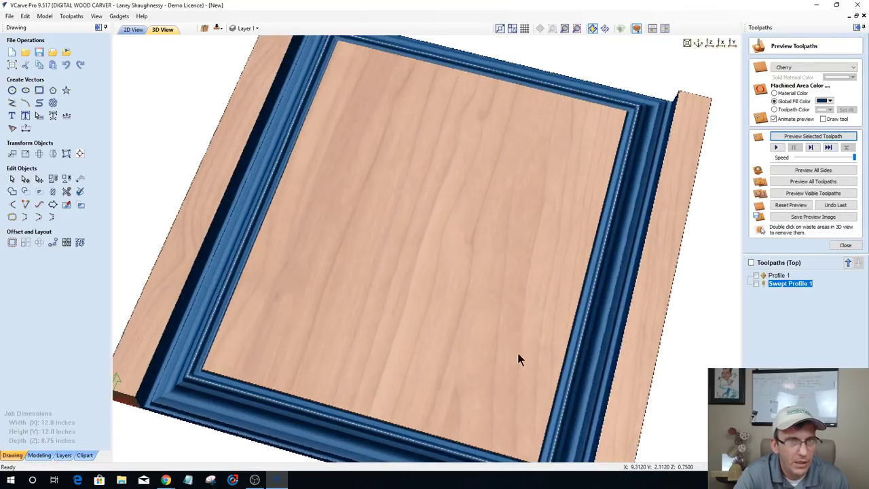
{"action": "left_click_drag", "start_coordinate": [497, 228], "coordinate": [498, 177]}
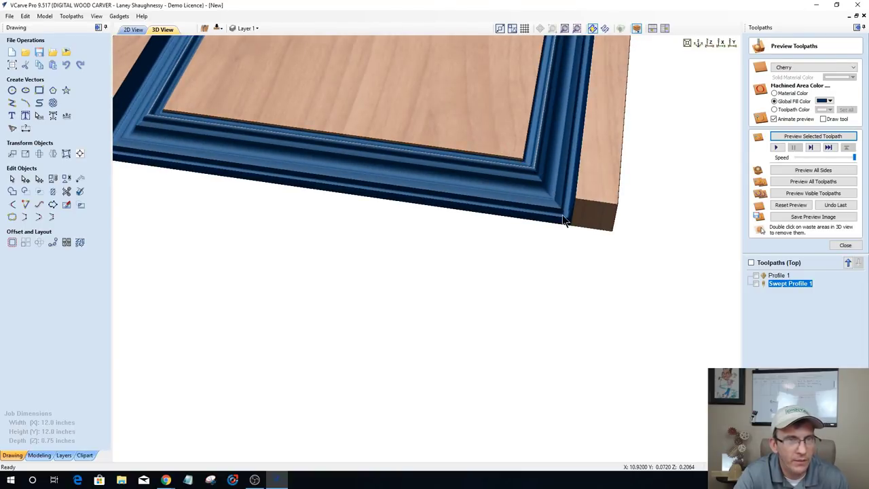
{"action": "scroll", "coordinate": [554, 275], "scroll_direction": "down", "scroll_amount": 2}
{"action": "scroll", "coordinate": [555, 270], "scroll_direction": "down", "scroll_amount": 1}
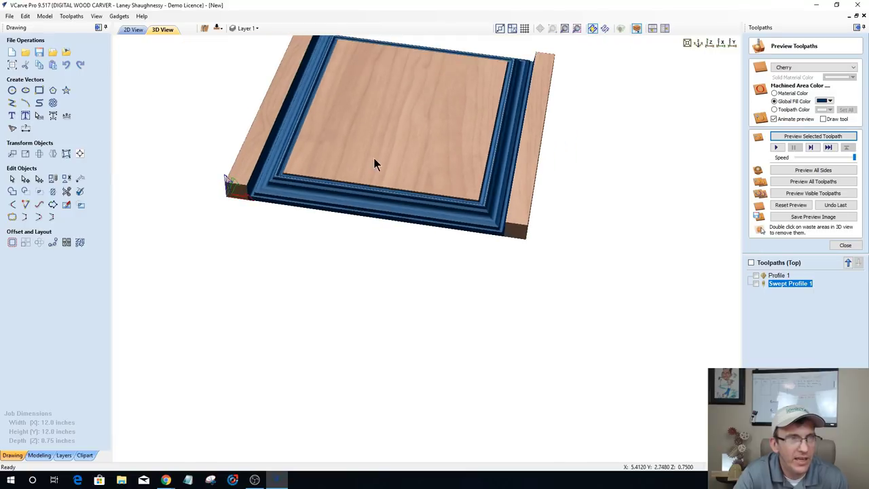
{"action": "mouse_move", "coordinate": [417, 193]}
{"action": "left_mouse_down"}
{"action": "mouse_move", "coordinate": [421, 146]}
{"action": "mouse_move", "coordinate": [415, 178]}
{"action": "mouse_move", "coordinate": [453, 252]}
{"action": "mouse_move", "coordinate": [392, 227]}
{"action": "mouse_move", "coordinate": [136, 39]}
{"action": "left_mouse_up"}
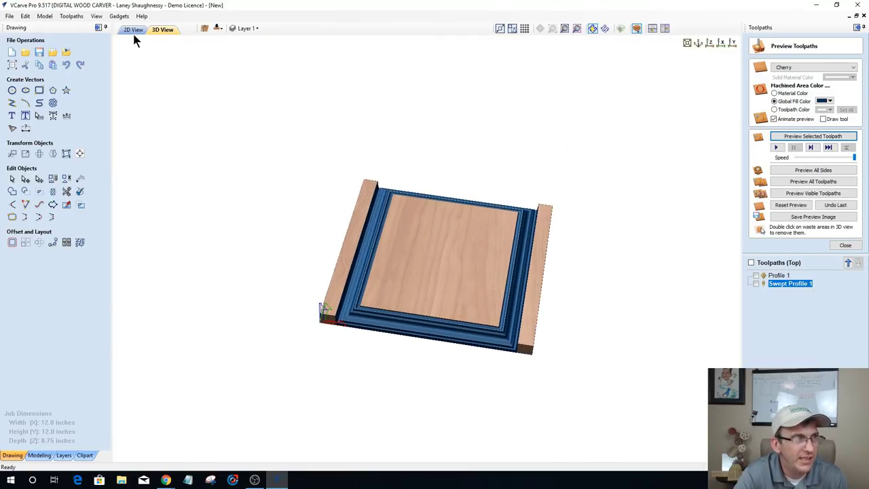
{"action": "left_click", "coordinate": [134, 31]}
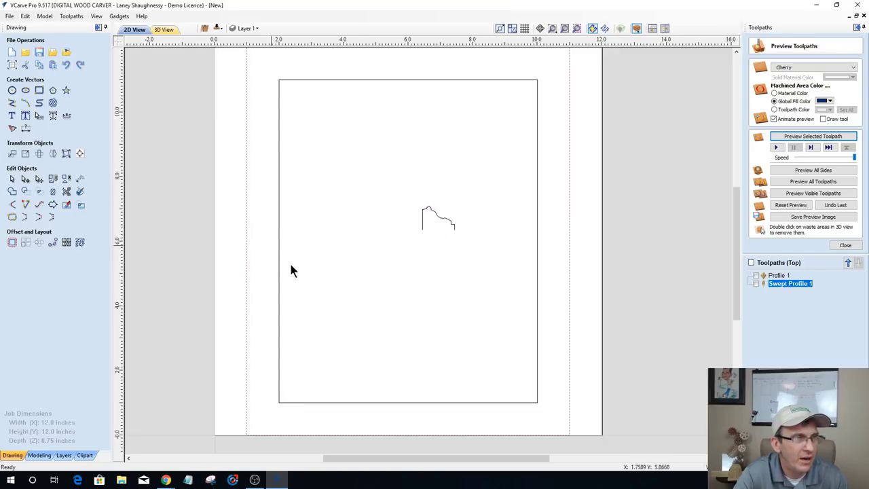
Step: Start a 2D profile toolpath on the outer rectangle using the 0.25-inch end mill, cutting outside the vector
{"action": "scroll", "coordinate": [518, 334], "scroll_direction": "down", "scroll_amount": 1}
{"action": "left_click", "coordinate": [844, 246]}
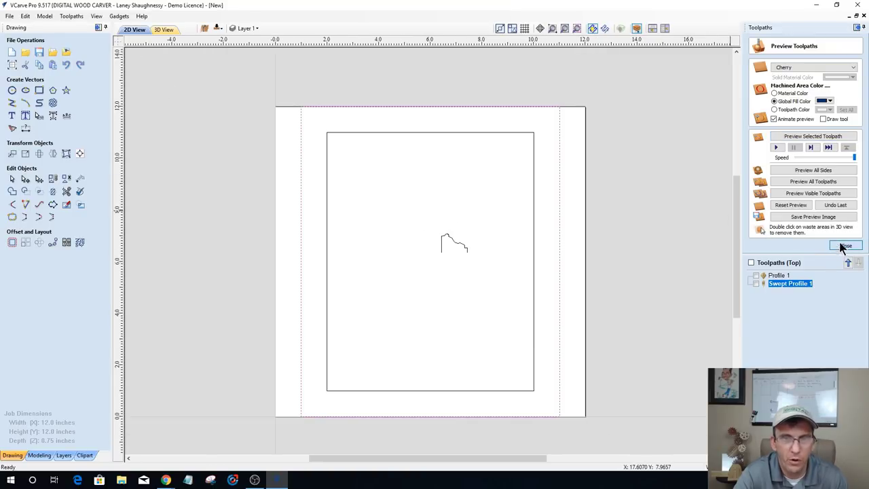
{"action": "left_click", "coordinate": [754, 107]}
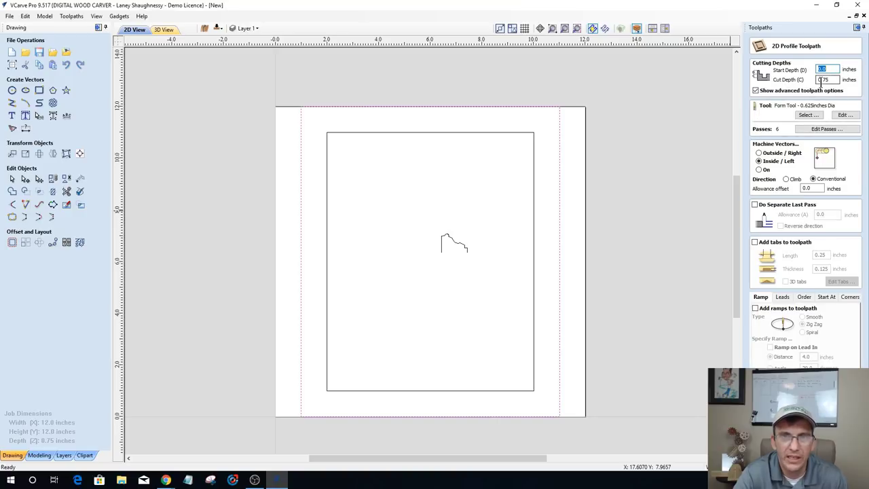
{"action": "left_click", "coordinate": [803, 115]}
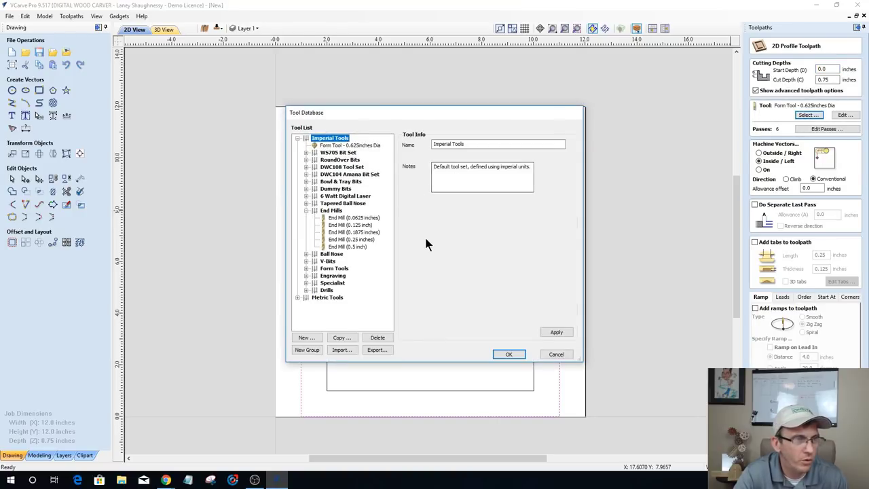
{"action": "left_click", "coordinate": [353, 239]}
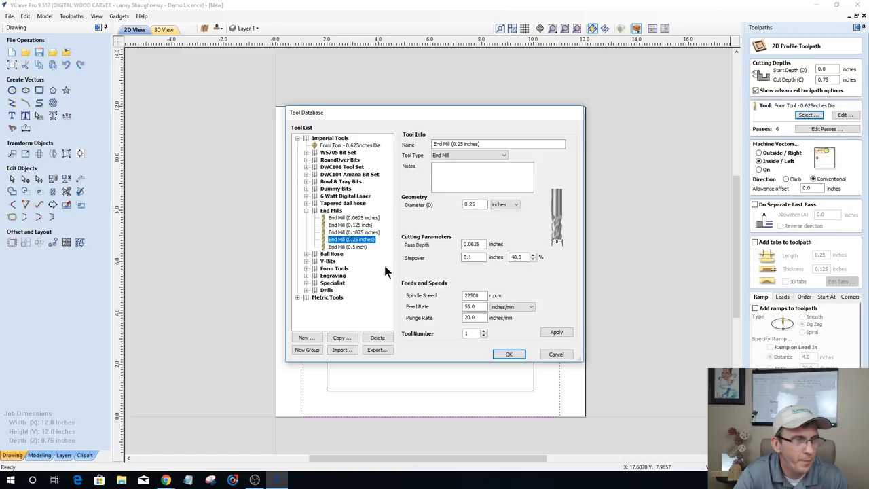
{"action": "left_click", "coordinate": [507, 353]}
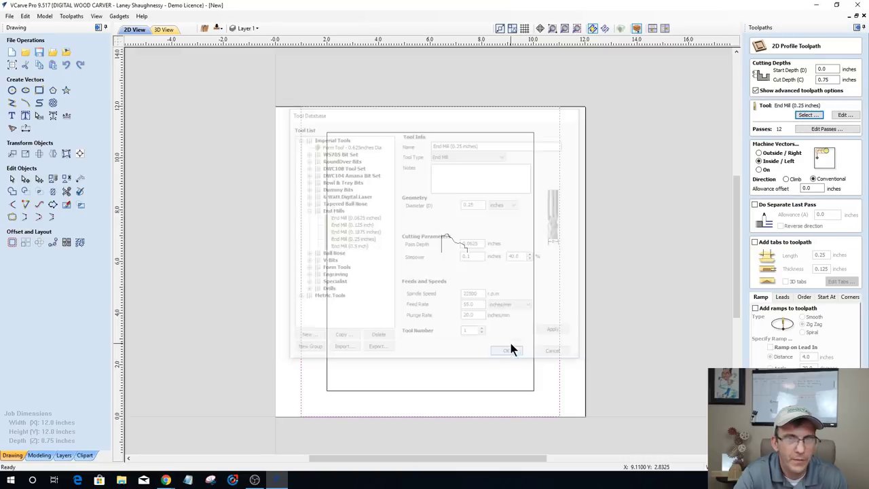
{"action": "left_click", "coordinate": [759, 154]}
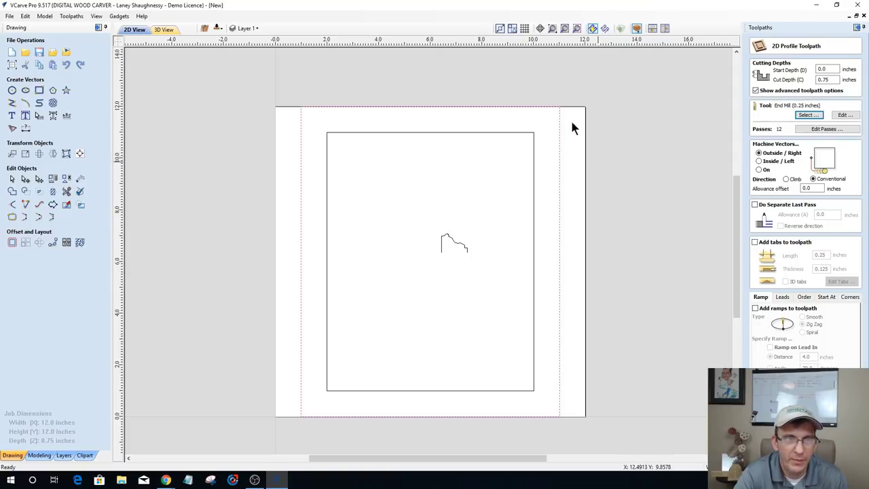
Step: Add zig zag ramps with a distance of 1 inch to the cutout toolpath and calculate it
{"action": "left_click", "coordinate": [754, 309]}
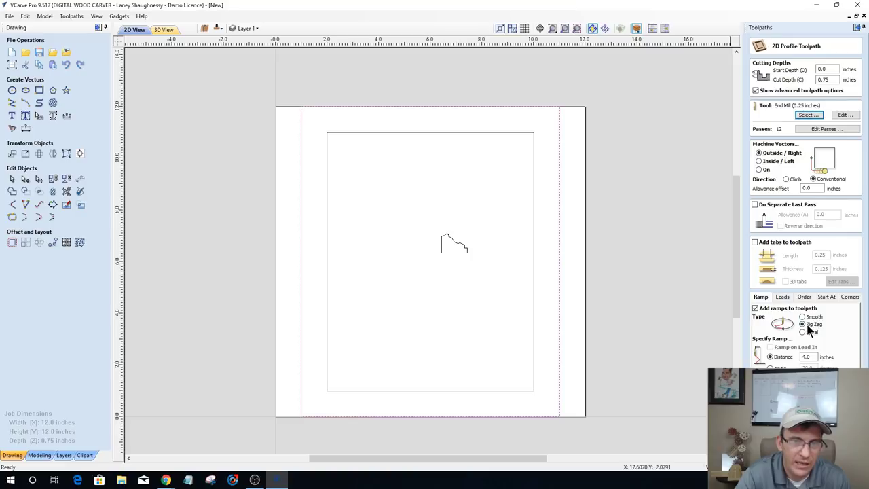
{"action": "double_click", "coordinate": [805, 357]}
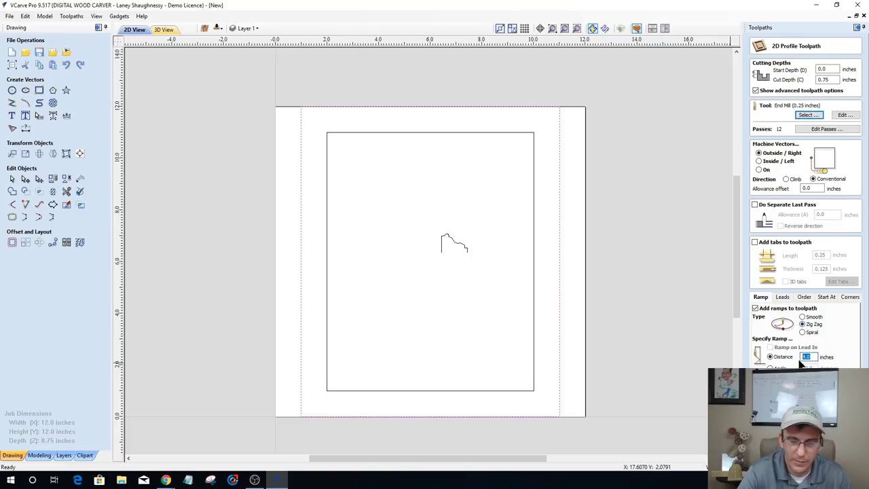
{"action": "type", "text": "1"}
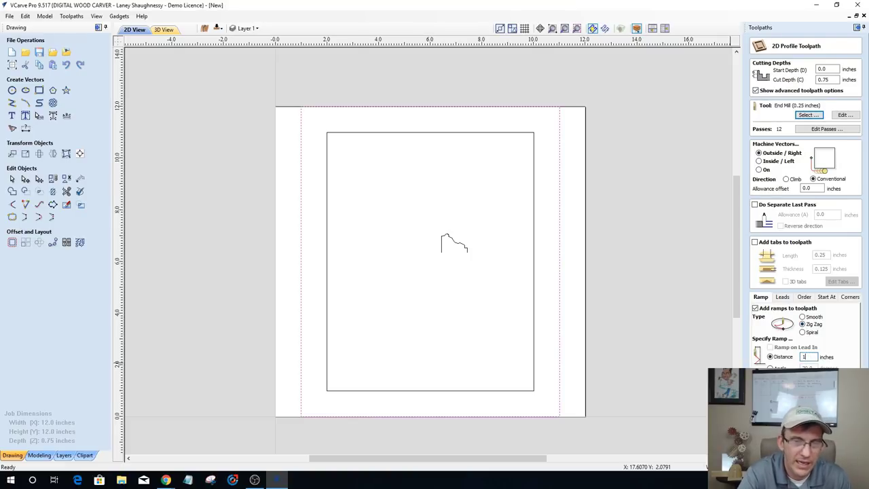
{"action": "key", "text": "Return"}
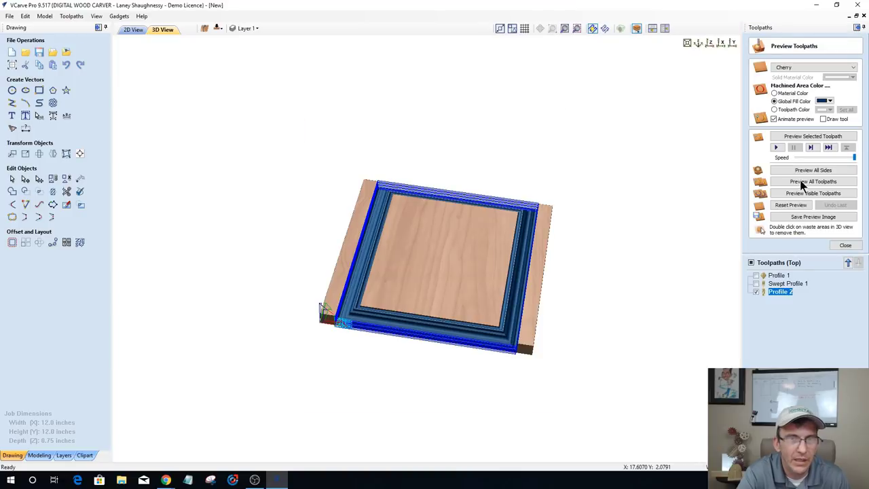
Step: Simulate the Profile 2 cutout and remove the two waste strips beside the panel
{"action": "left_click", "coordinate": [800, 138]}
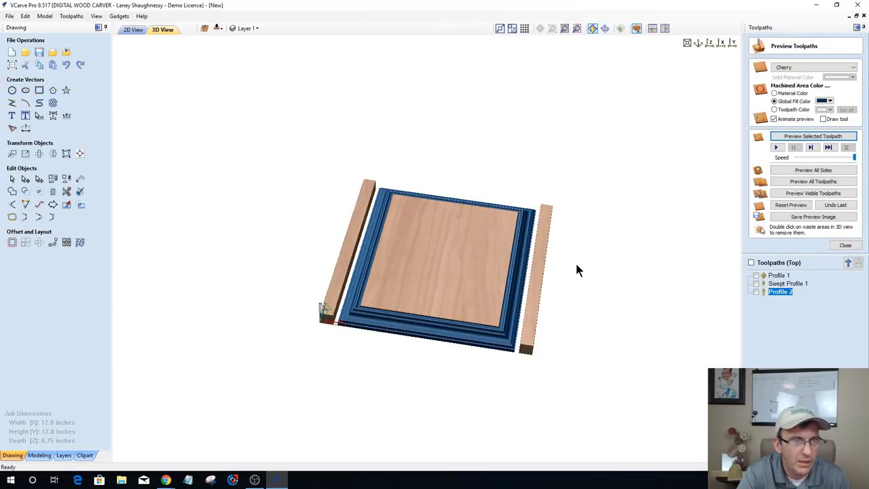
{"action": "double_click", "coordinate": [545, 261]}
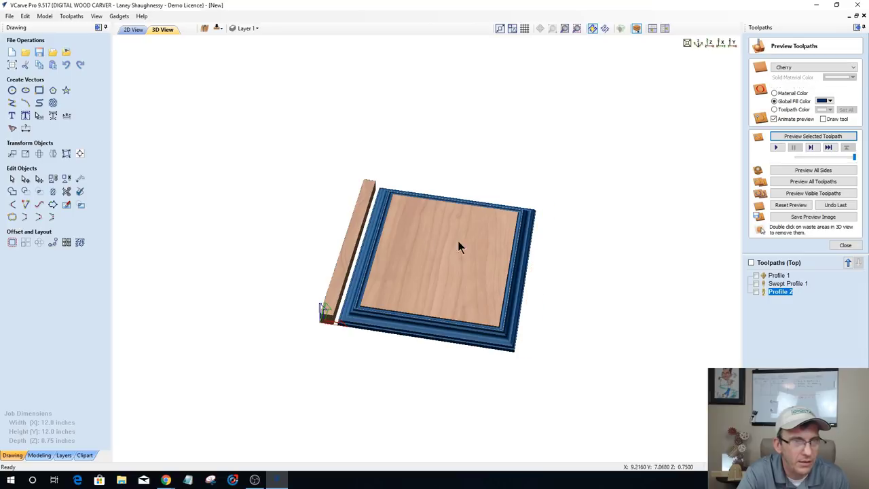
{"action": "double_click", "coordinate": [362, 225]}
Step: Show the machined areas in the material color and inspect the finished panel's moulded edges in 3D, returning to the 2D drawing at the end
{"action": "left_click_drag", "start_coordinate": [415, 266], "coordinate": [456, 269]}
{"action": "scroll", "coordinate": [456, 269], "scroll_direction": "up", "scroll_amount": 4}
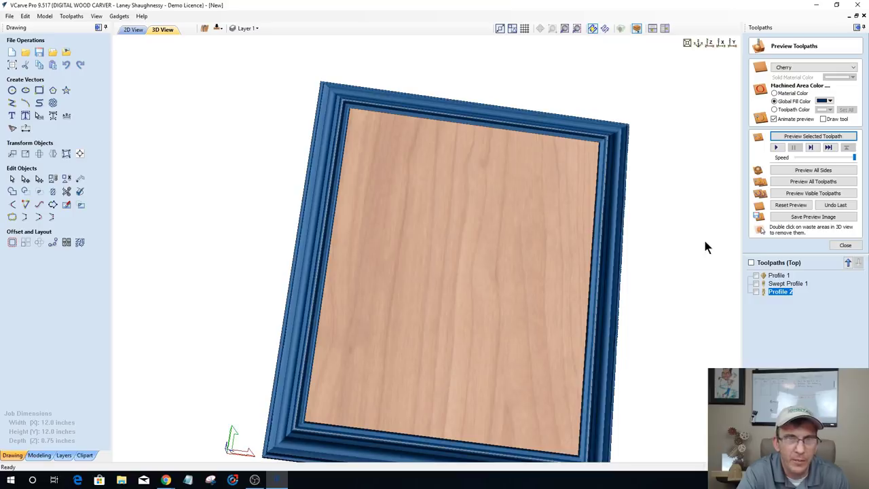
{"action": "left_click", "coordinate": [774, 93]}
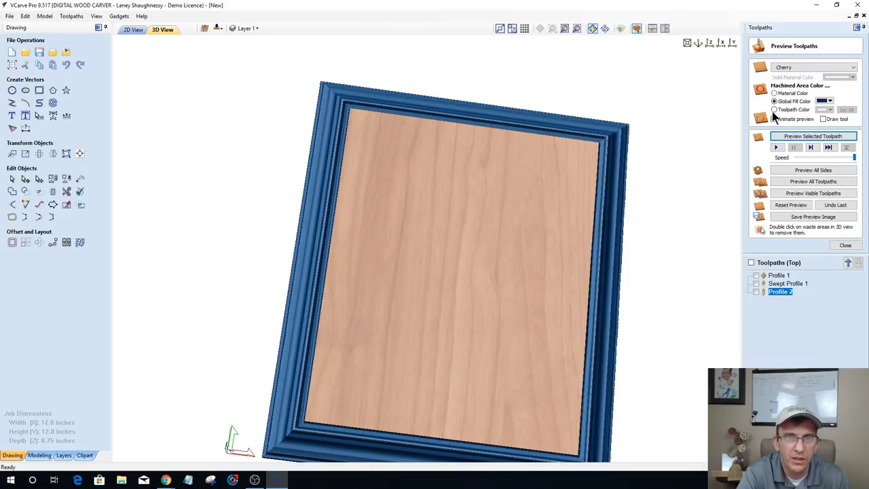
{"action": "left_click_drag", "start_coordinate": [541, 308], "coordinate": [433, 247]}
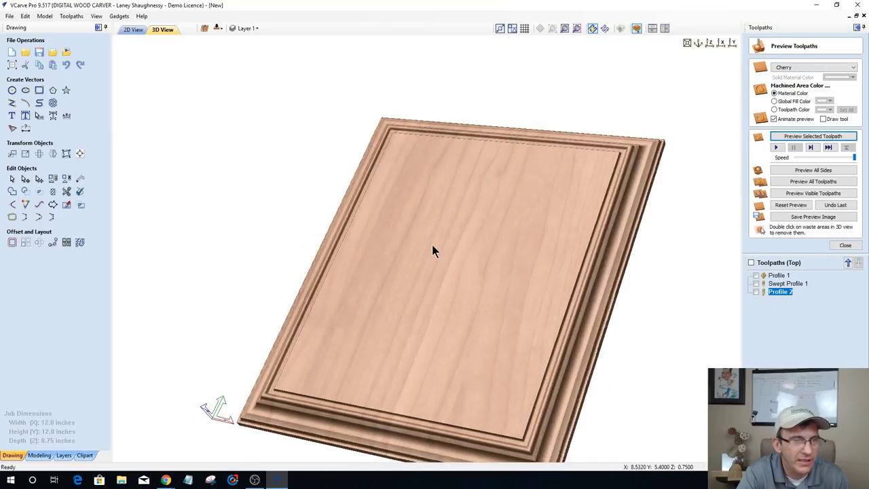
{"action": "scroll", "coordinate": [434, 248], "scroll_direction": "down", "scroll_amount": 2}
{"action": "scroll", "coordinate": [594, 285], "scroll_direction": "down", "scroll_amount": 2}
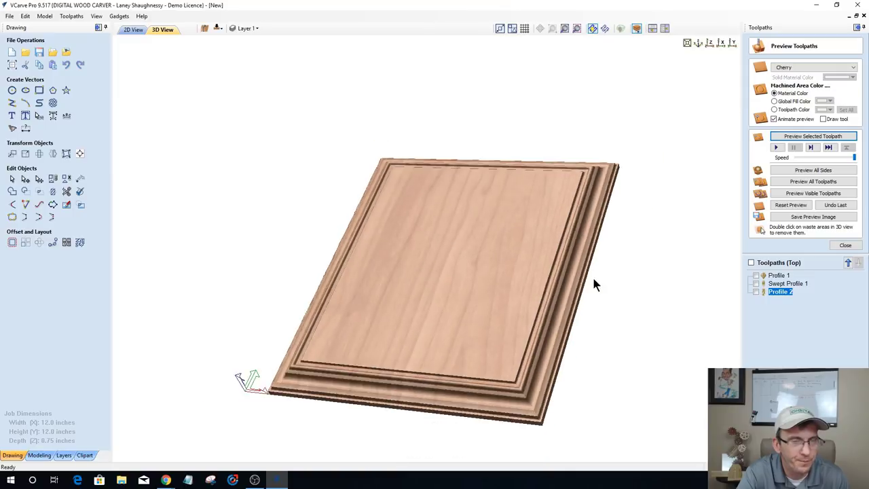
{"action": "scroll", "coordinate": [509, 377], "scroll_direction": "up", "scroll_amount": 3}
{"action": "left_click_drag", "start_coordinate": [543, 316], "coordinate": [491, 254]}
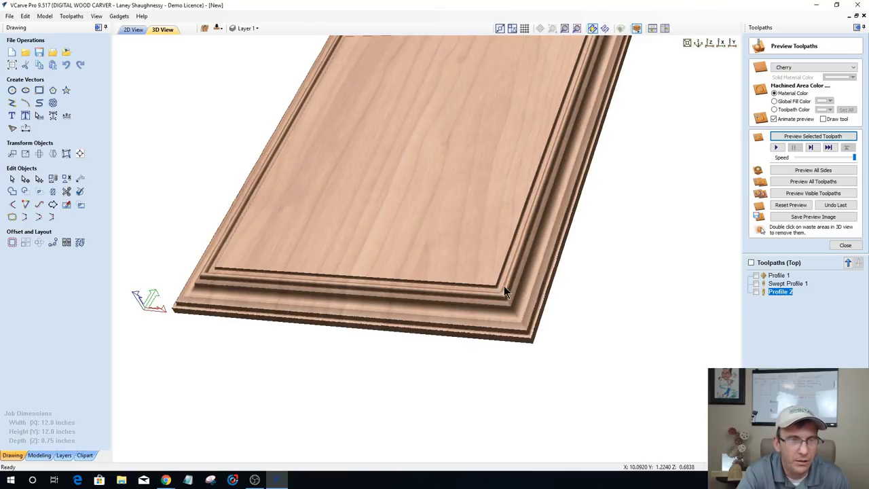
{"action": "scroll", "coordinate": [512, 313], "scroll_direction": "down", "scroll_amount": 2}
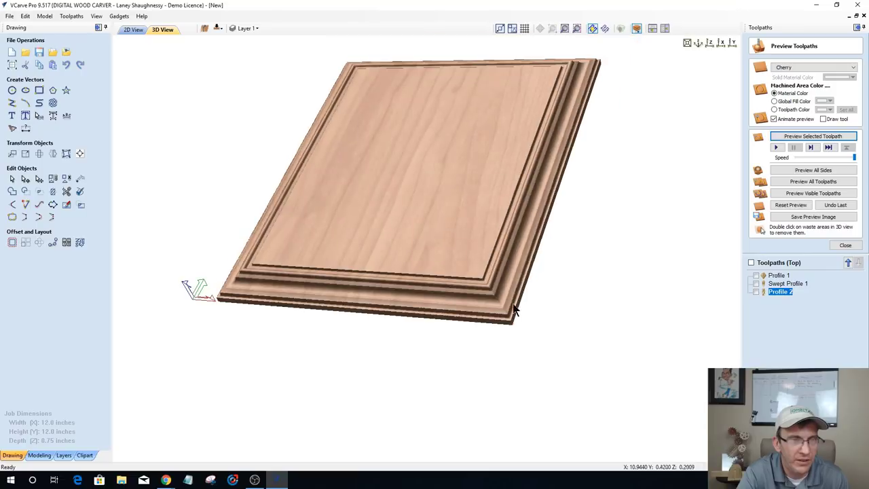
{"action": "left_click_drag", "start_coordinate": [464, 246], "coordinate": [519, 280]}
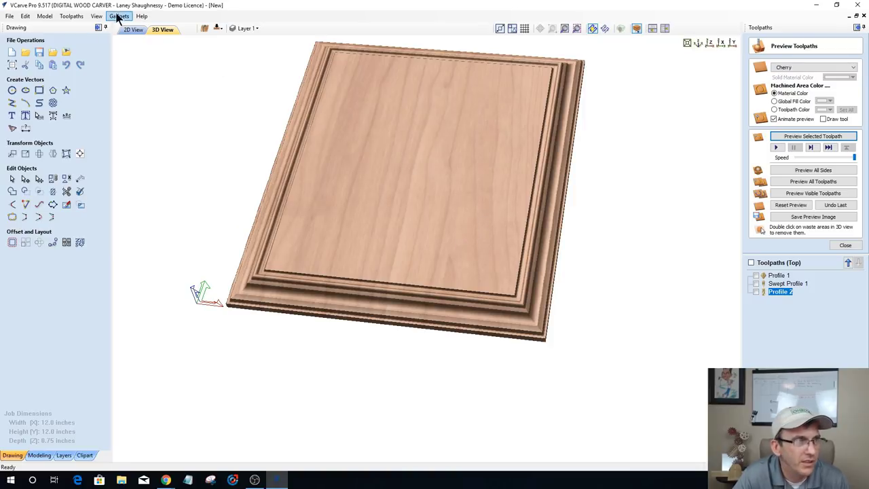
{"action": "left_click", "coordinate": [131, 30]}
{"action": "scroll", "coordinate": [429, 190], "scroll_direction": "down", "scroll_amount": 1}
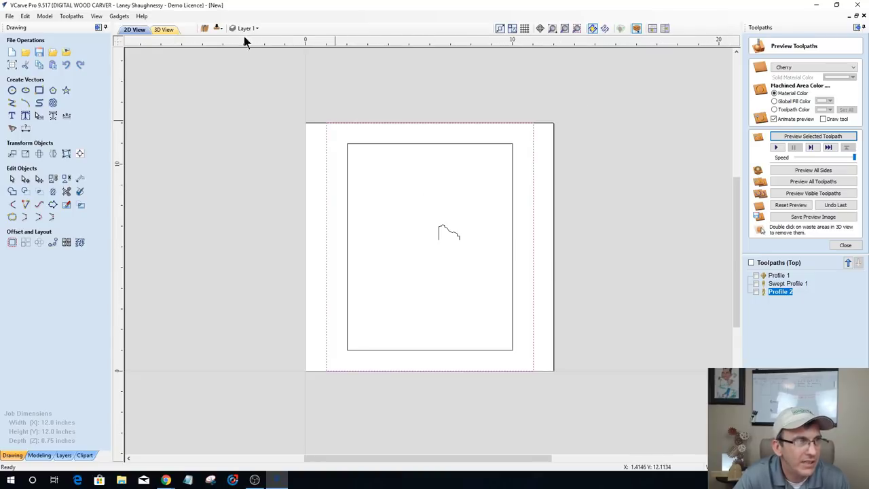
Step: Copy the outer board rectangle and the inner opening rectangle to the other side, and switch to the bottom side
{"action": "left_click_drag", "start_coordinate": [365, 154], "coordinate": [303, 124]}
{"action": "right_click", "coordinate": [347, 155]}
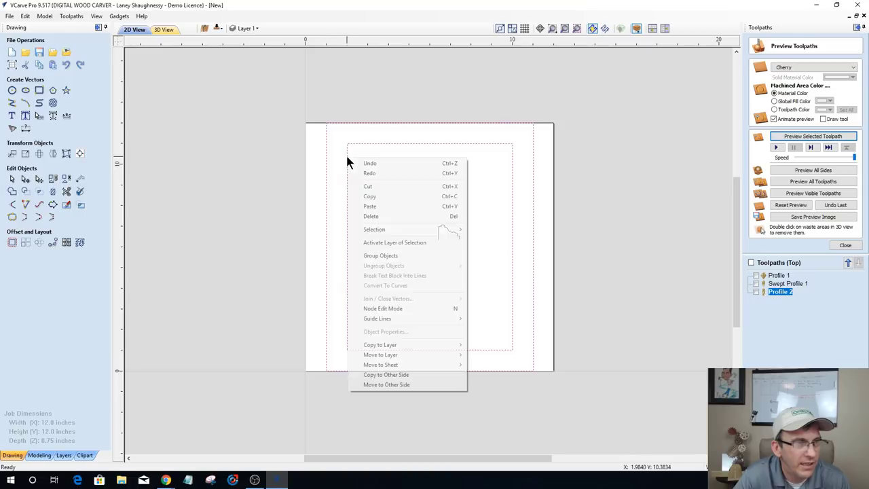
{"action": "left_click", "coordinate": [390, 376]}
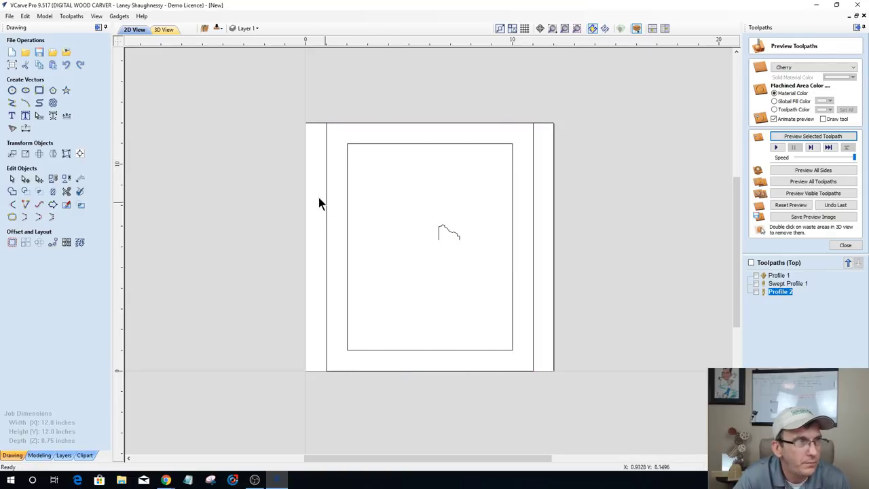
{"action": "left_click", "coordinate": [217, 29]}
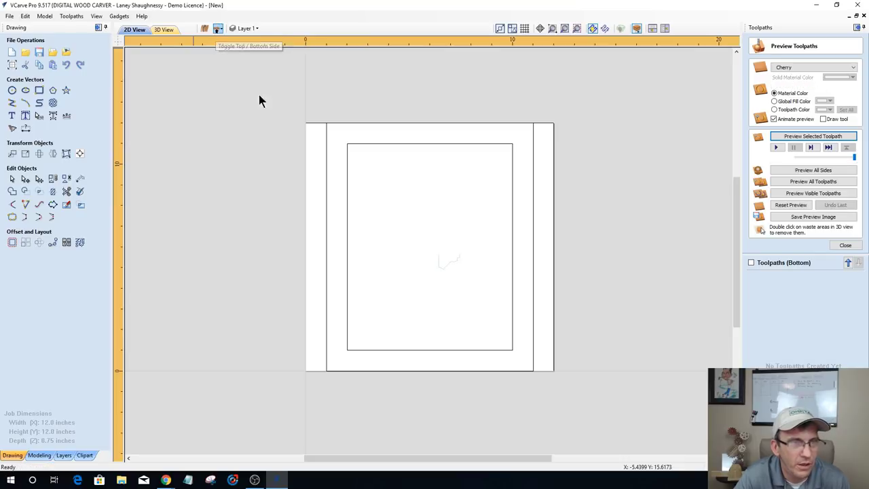
Step: Offset the inner opening rectangle outwards by 0.125 inches with sharp corners, keeping the original
{"action": "scroll", "coordinate": [481, 231], "scroll_direction": "down", "scroll_amount": 1}
{"action": "scroll", "coordinate": [414, 163], "scroll_direction": "up", "scroll_amount": 4}
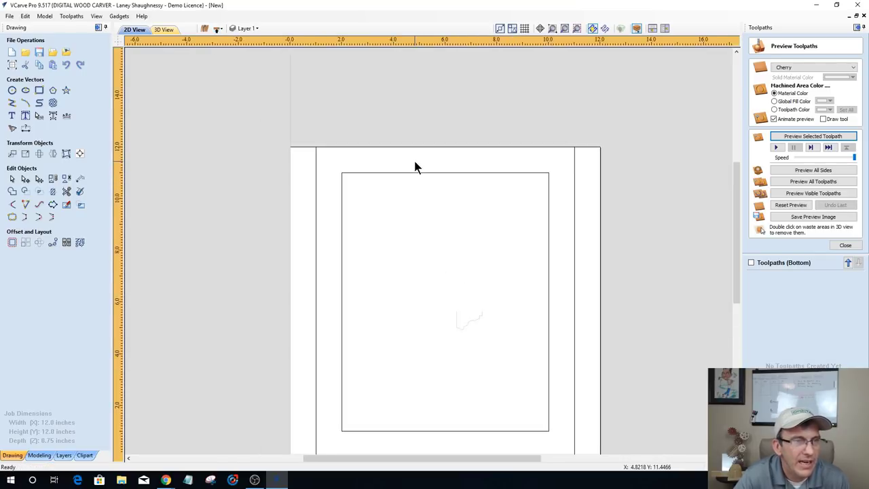
{"action": "left_click", "coordinate": [428, 176]}
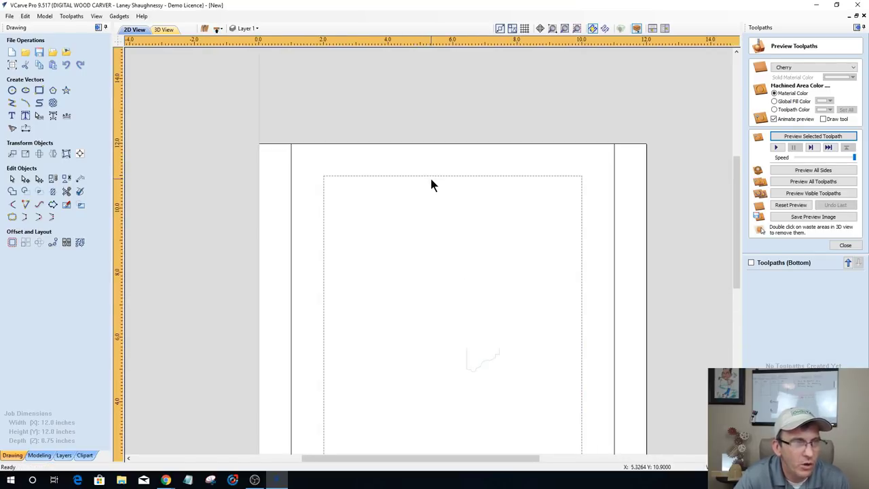
{"action": "scroll", "coordinate": [435, 176], "scroll_direction": "down", "scroll_amount": 3}
{"action": "scroll", "coordinate": [455, 238], "scroll_direction": "up", "scroll_amount": 1}
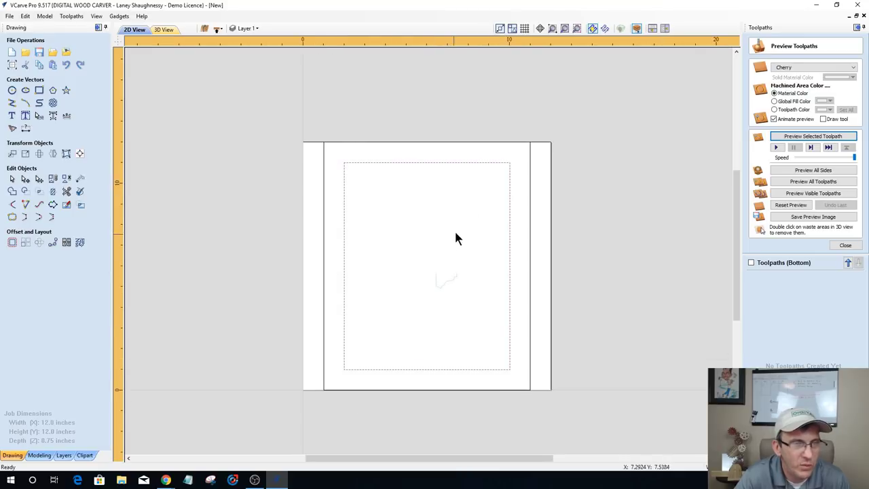
{"action": "scroll", "coordinate": [476, 256], "scroll_direction": "up", "scroll_amount": 1}
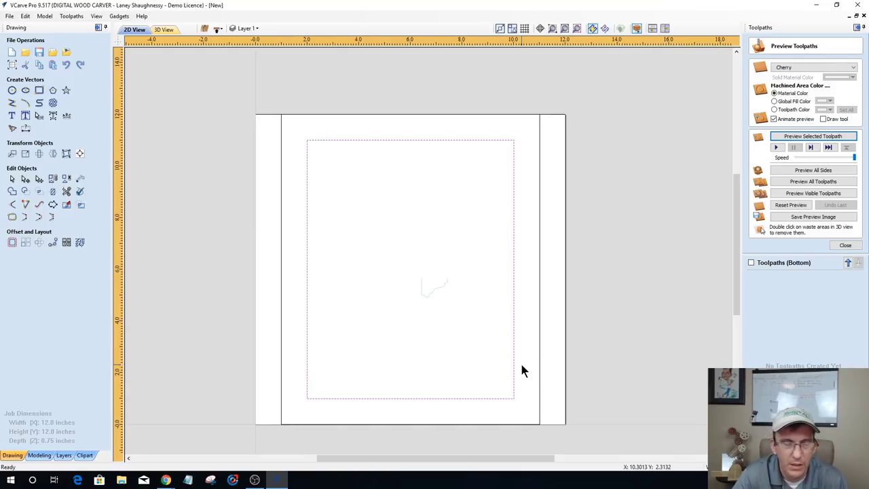
{"action": "left_click", "coordinate": [11, 242]}
{"action": "left_click", "coordinate": [14, 150]}
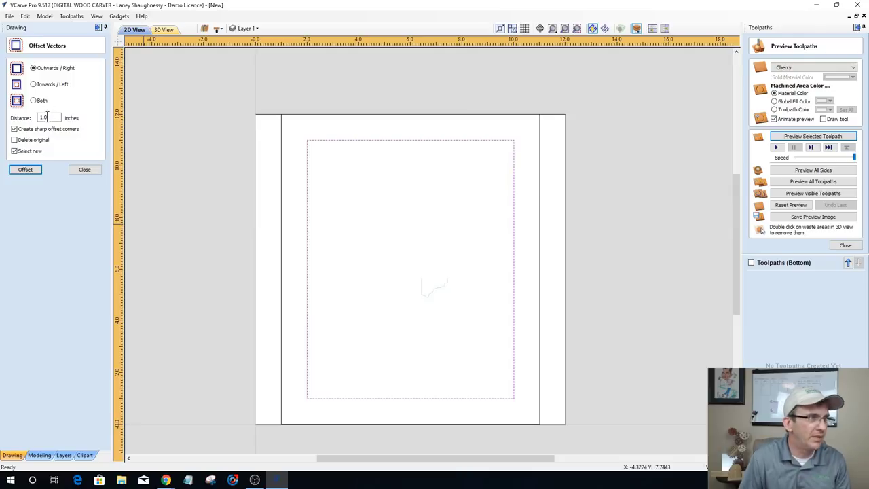
{"action": "double_click", "coordinate": [46, 118]}
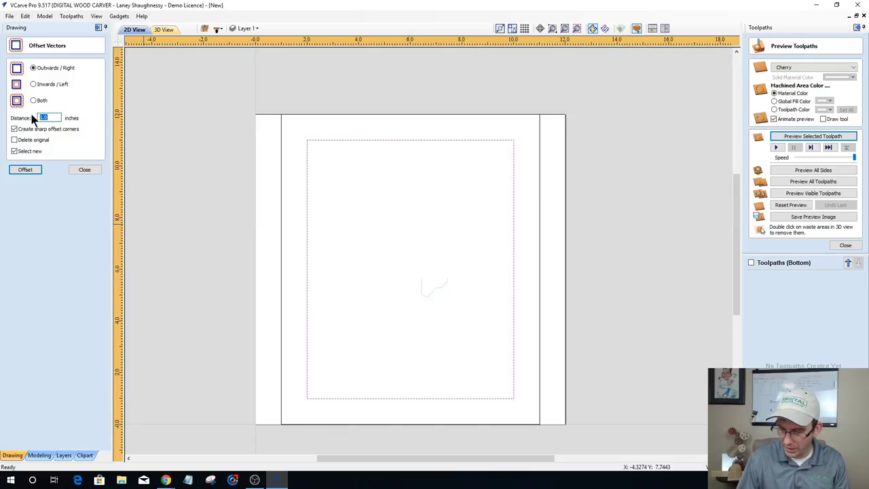
{"action": "type", "text": ".125"}
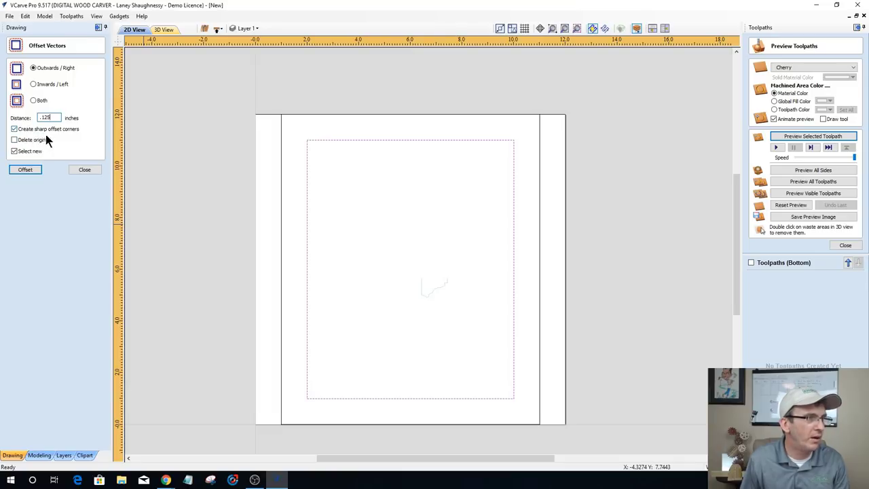
{"action": "left_click", "coordinate": [23, 171]}
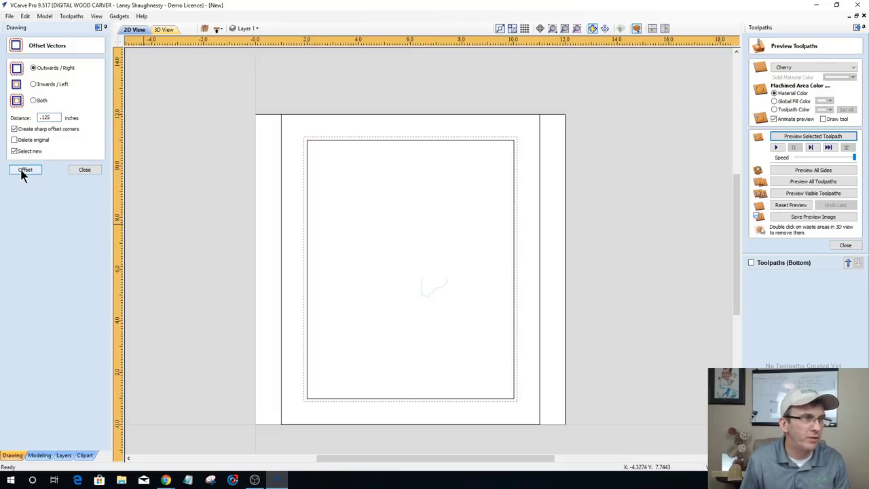
Step: Offset the original opening rectangle inwards by 0.125 inches
{"action": "scroll", "coordinate": [305, 157], "scroll_direction": "up", "scroll_amount": 2}
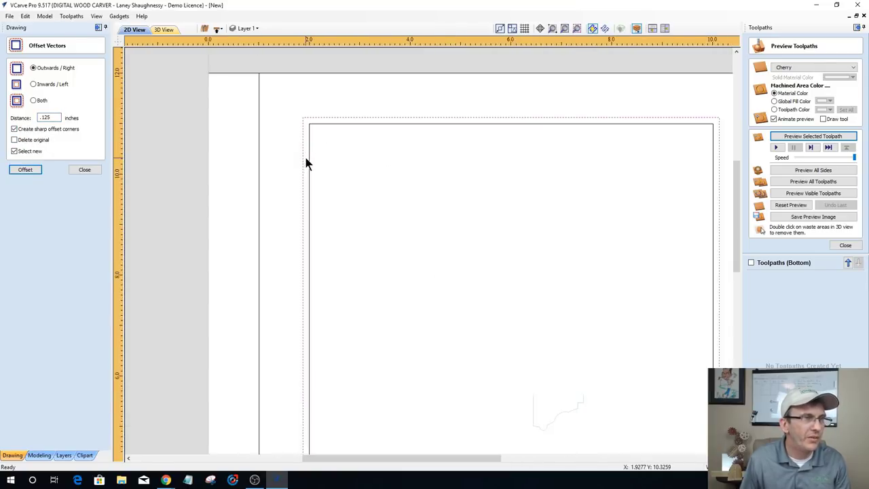
{"action": "left_click", "coordinate": [309, 160]}
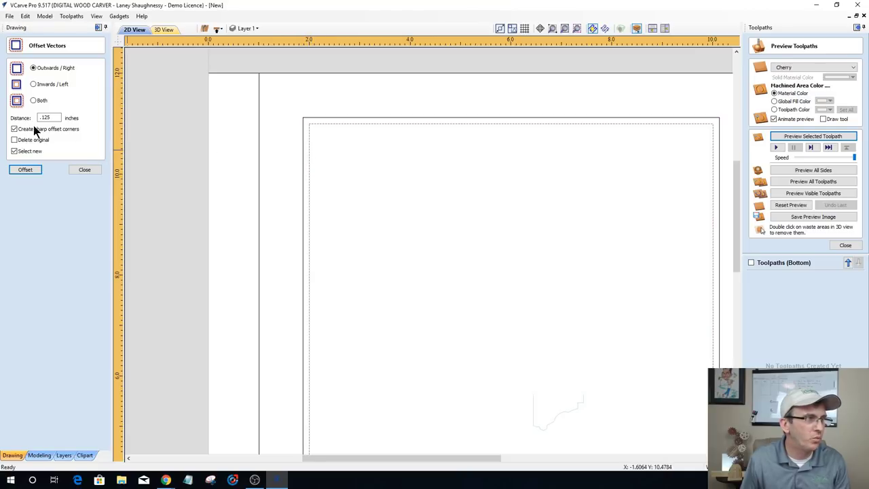
{"action": "left_click", "coordinate": [33, 85]}
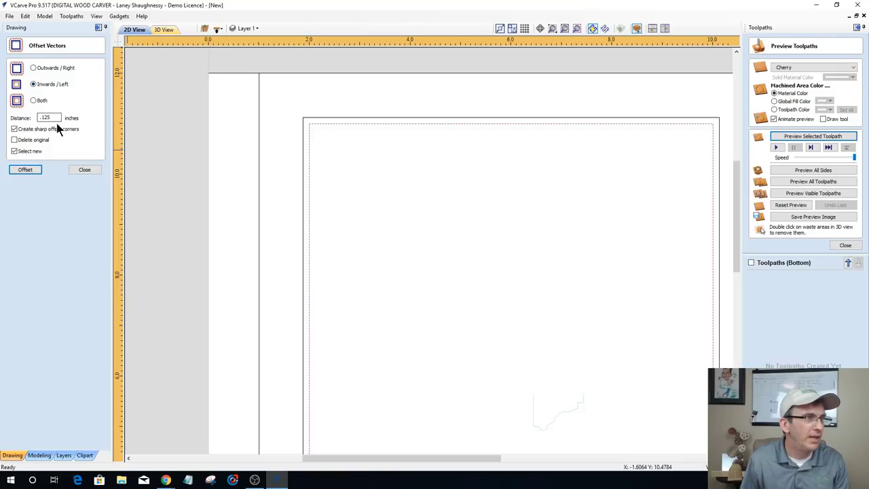
{"action": "left_click", "coordinate": [27, 169]}
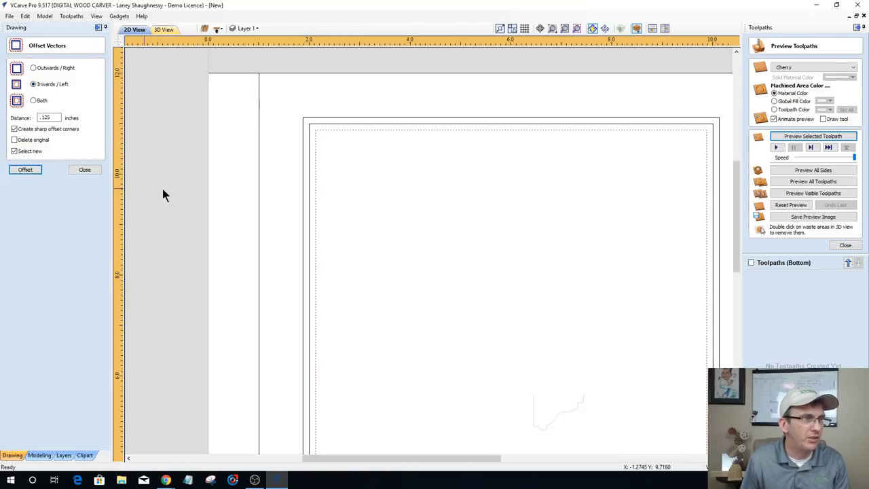
Step: Start a pocket toolpath for the outward and inward offset rectangles together, with a cut depth of 0.5 inches
{"action": "scroll", "coordinate": [282, 186], "scroll_direction": "up", "scroll_amount": 2}
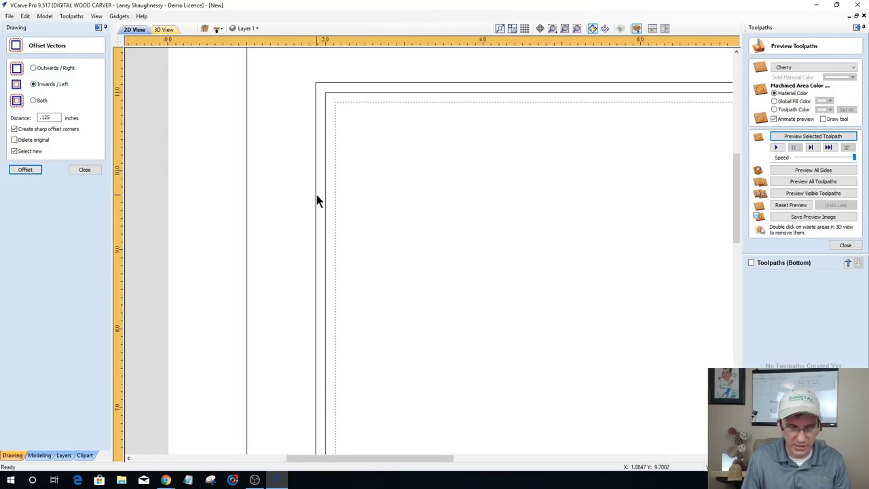
{"action": "left_click", "coordinate": [315, 190], "text": "shift"}
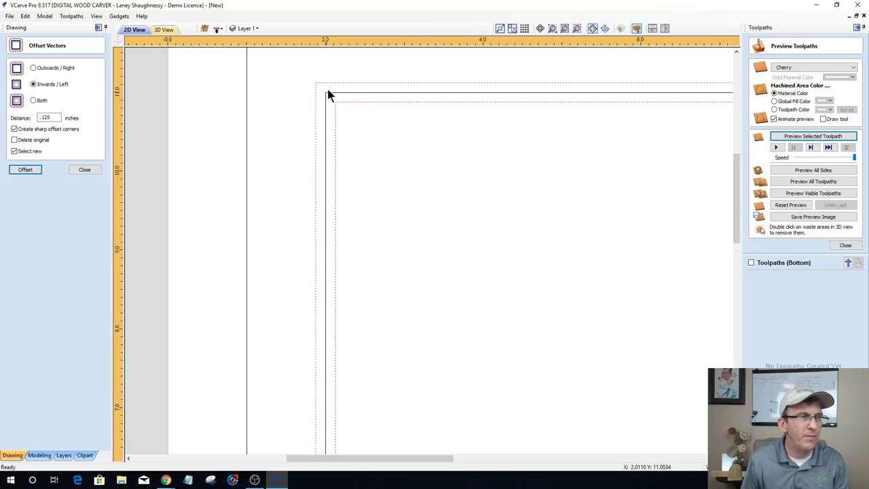
{"action": "scroll", "coordinate": [322, 238], "scroll_direction": "down", "scroll_amount": 2}
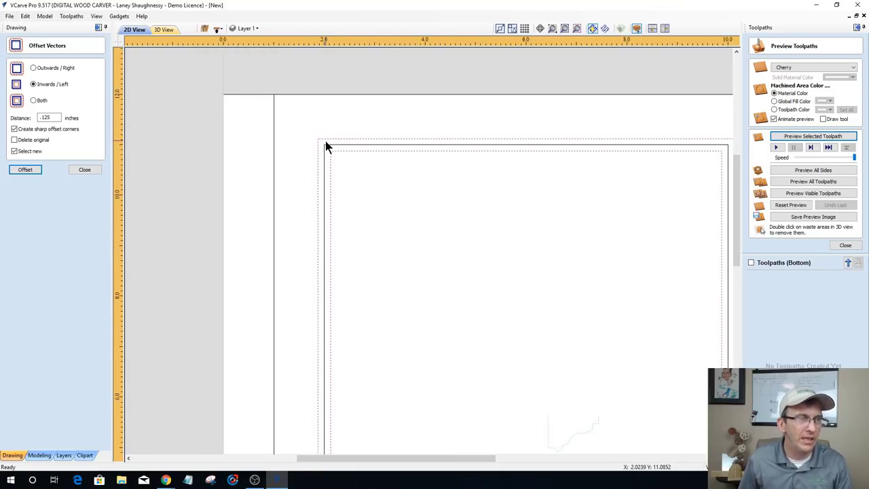
{"action": "scroll", "coordinate": [320, 163], "scroll_direction": "up", "scroll_amount": 5}
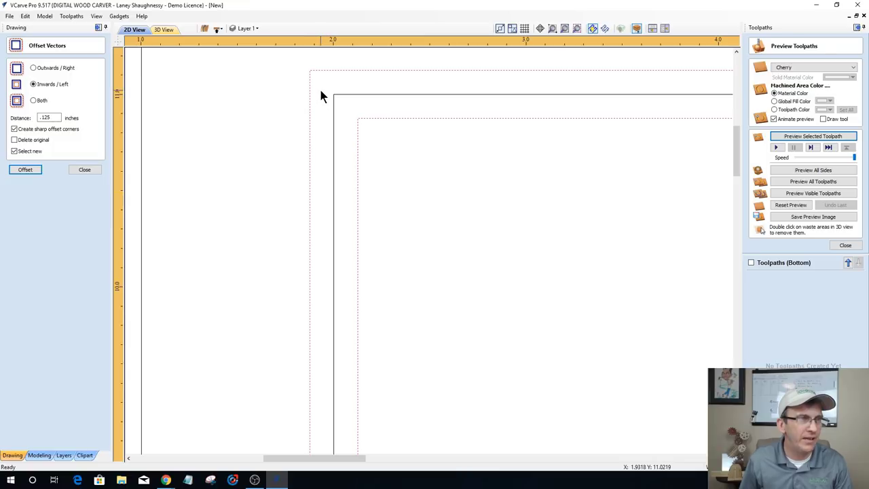
{"action": "scroll", "coordinate": [319, 107], "scroll_direction": "down", "scroll_amount": 2}
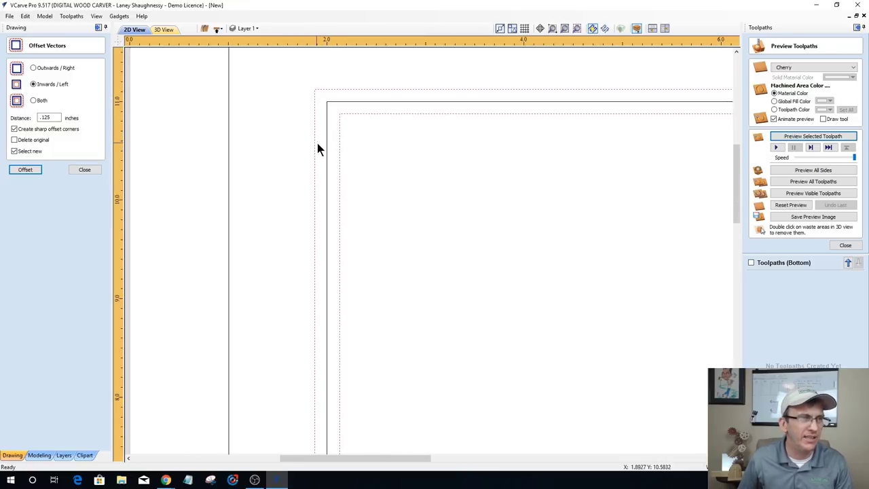
{"action": "scroll", "coordinate": [270, 195], "scroll_direction": "down", "scroll_amount": 2}
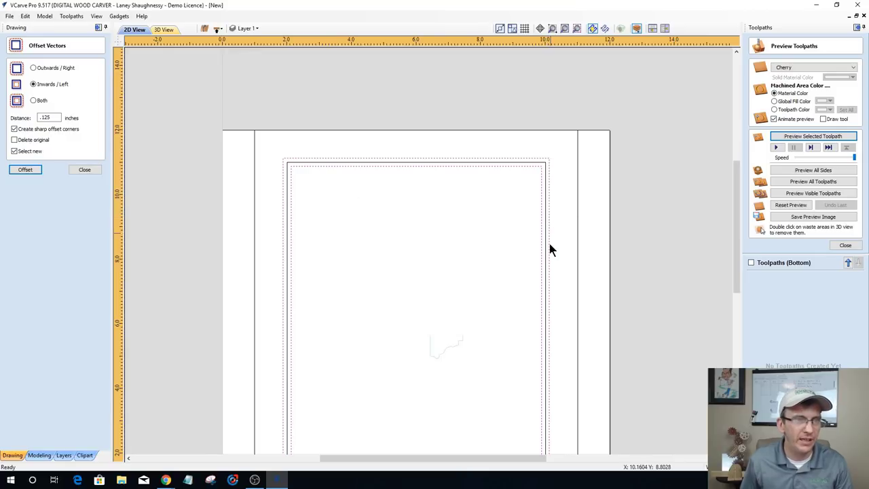
{"action": "scroll", "coordinate": [549, 248], "scroll_direction": "up", "scroll_amount": 1}
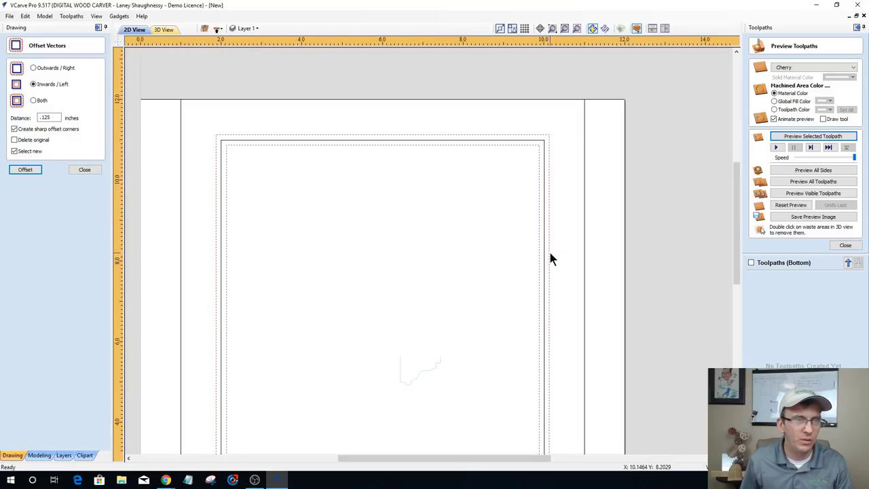
{"action": "left_click", "coordinate": [845, 245]}
{"action": "left_click", "coordinate": [772, 96]}
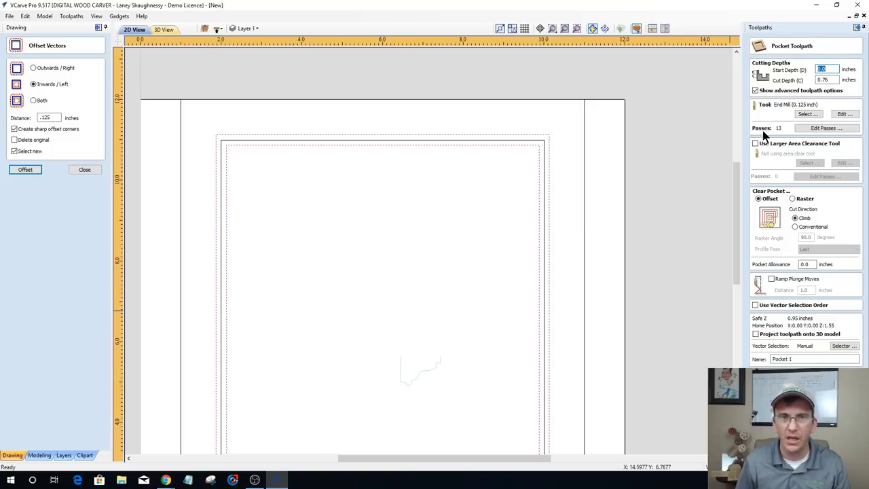
{"action": "left_click", "coordinate": [829, 79]}
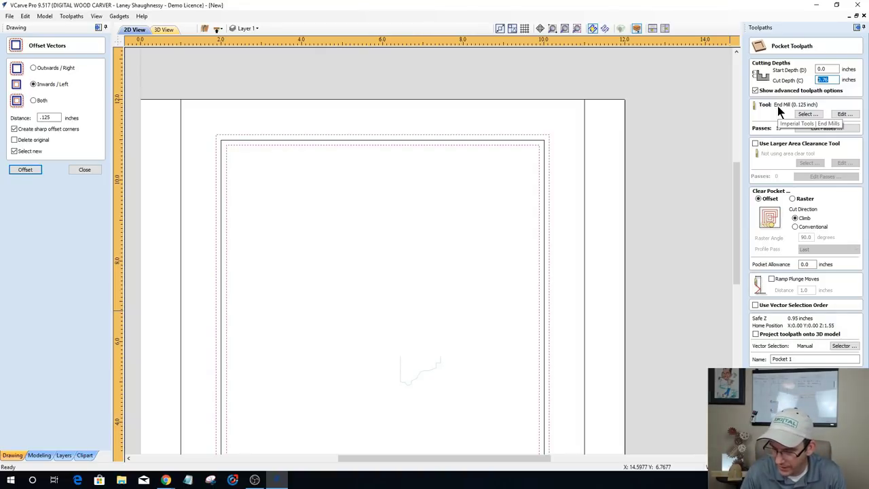
{"action": "type", "text": "."}
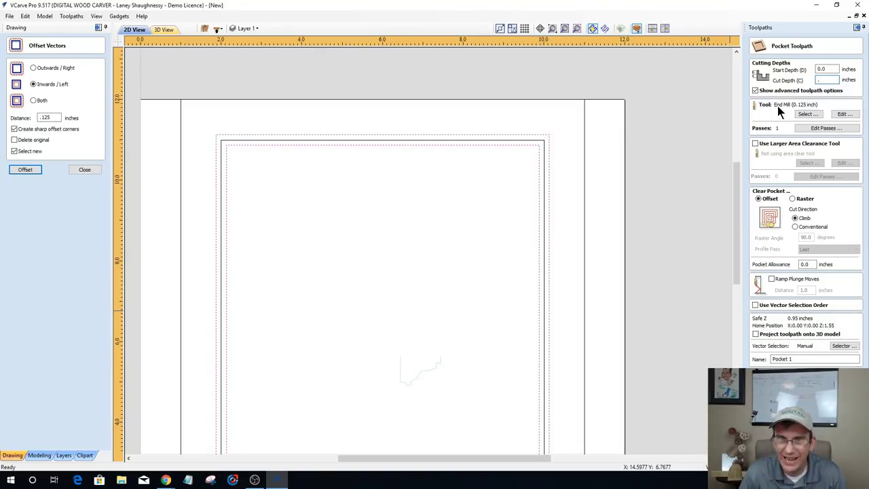
{"action": "type", "text": "5"}
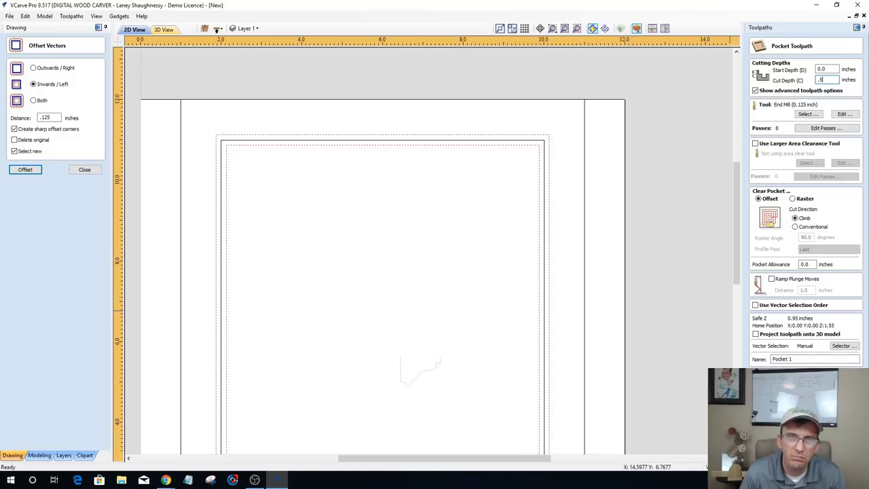
Step: Choose the End Mill (0.25 inches) as the pocket toolpath's tool
{"action": "left_click", "coordinate": [802, 114]}
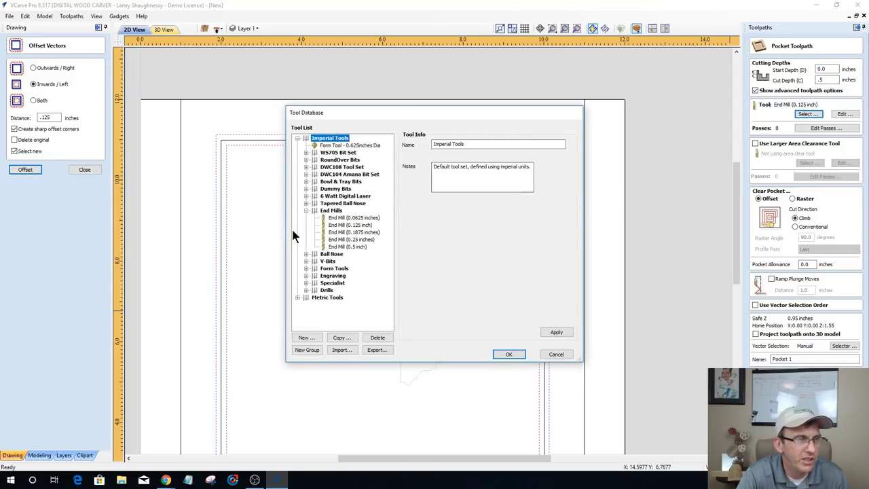
{"action": "left_click", "coordinate": [349, 241]}
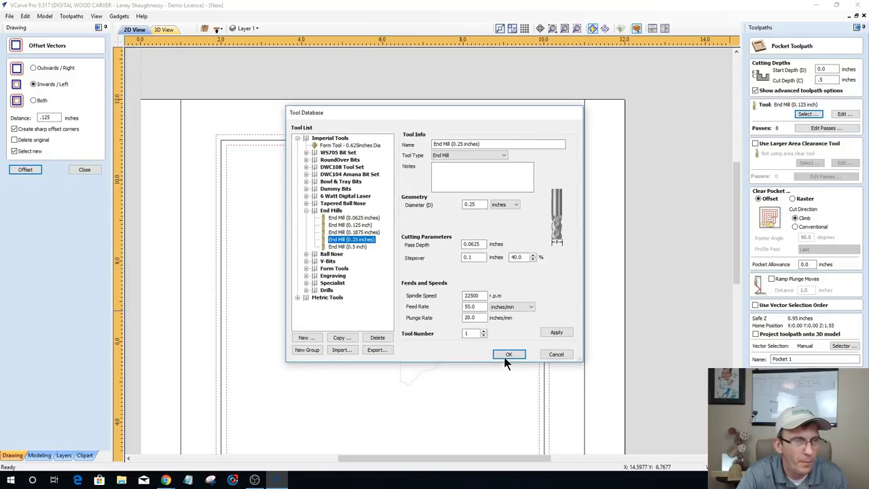
{"action": "left_click", "coordinate": [506, 354]}
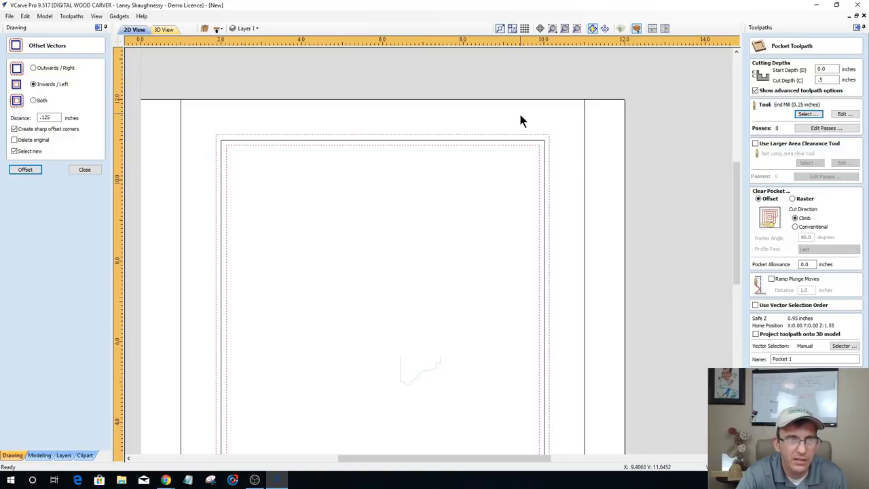
Step: Add dog-bone fillets with a 0.125-inch tool radius to the two upper corners of the outermost offset rectangle
{"action": "scroll", "coordinate": [529, 123], "scroll_direction": "up", "scroll_amount": 4}
{"action": "scroll", "coordinate": [579, 186], "scroll_direction": "up", "scroll_amount": 2}
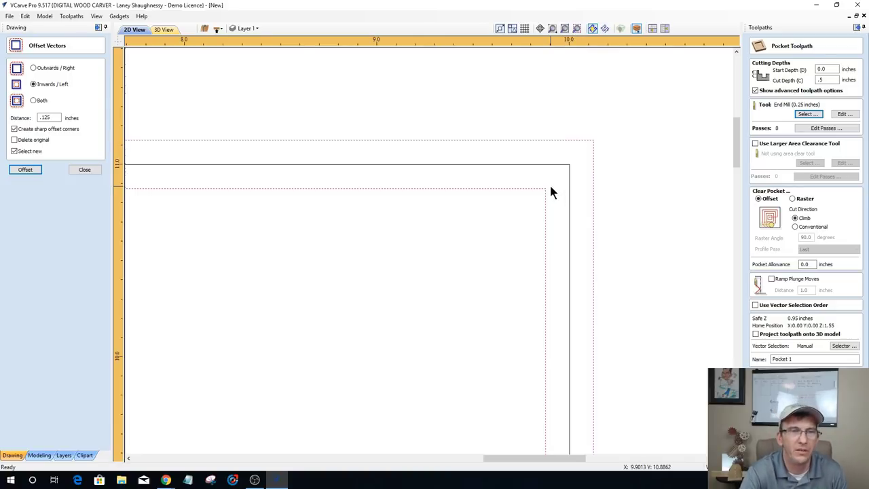
{"action": "scroll", "coordinate": [567, 197], "scroll_direction": "down", "scroll_amount": 2}
{"action": "scroll", "coordinate": [585, 254], "scroll_direction": "down", "scroll_amount": 2}
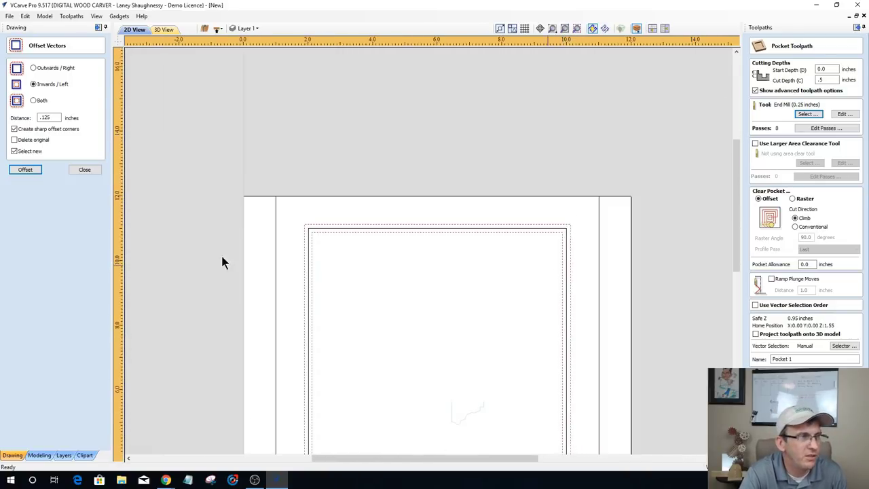
{"action": "left_click", "coordinate": [82, 171]}
{"action": "left_click", "coordinate": [12, 204]}
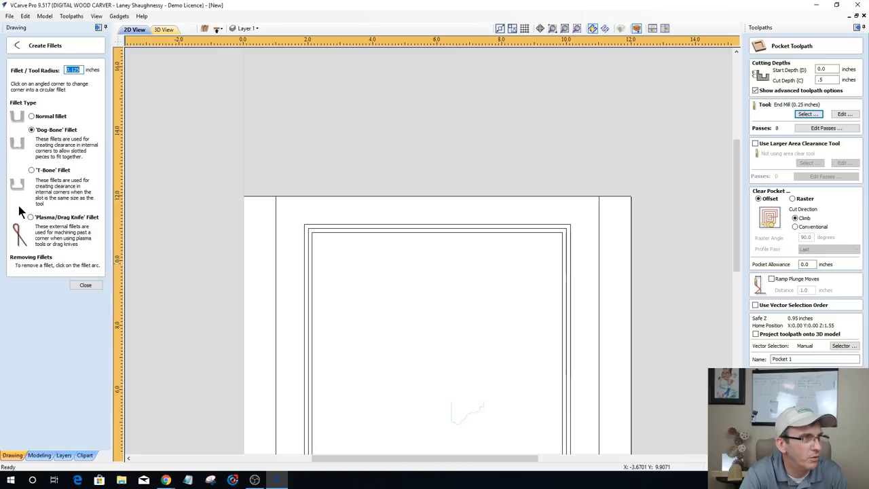
{"action": "scroll", "coordinate": [305, 225], "scroll_direction": "up", "scroll_amount": 5}
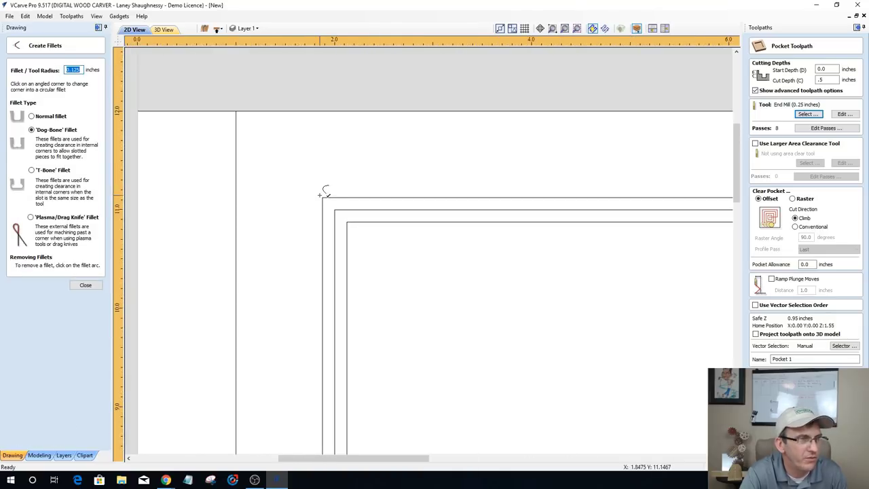
{"action": "left_click", "coordinate": [328, 197]}
{"action": "scroll", "coordinate": [258, 235], "scroll_direction": "down", "scroll_amount": 3}
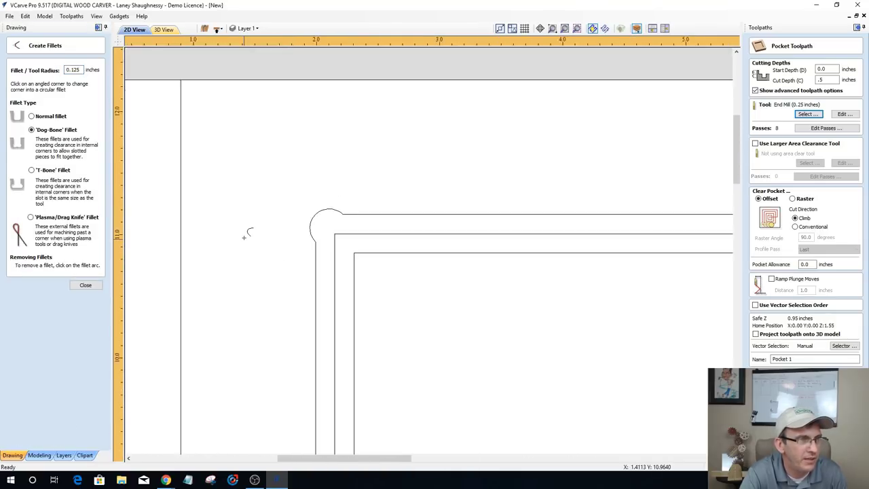
{"action": "scroll", "coordinate": [349, 247], "scroll_direction": "down", "scroll_amount": 3}
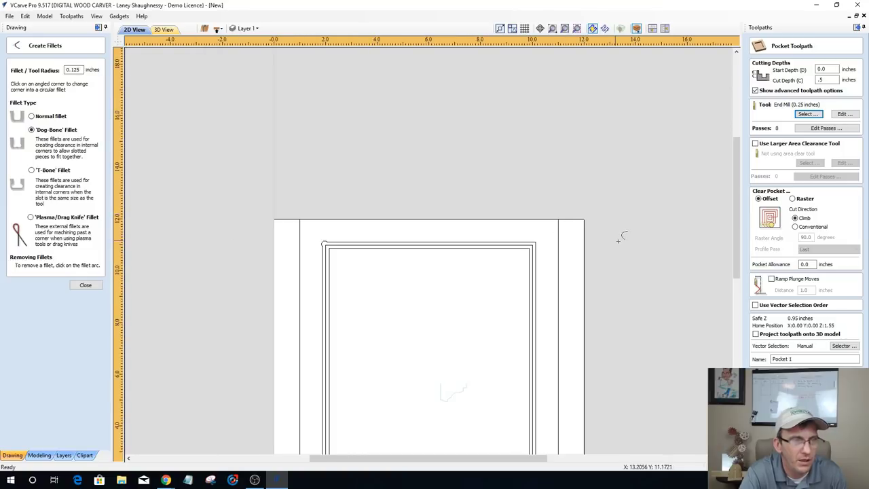
{"action": "scroll", "coordinate": [539, 233], "scroll_direction": "up", "scroll_amount": 2}
{"action": "left_click", "coordinate": [535, 243]}
{"action": "scroll", "coordinate": [536, 241], "scroll_direction": "down", "scroll_amount": 2}
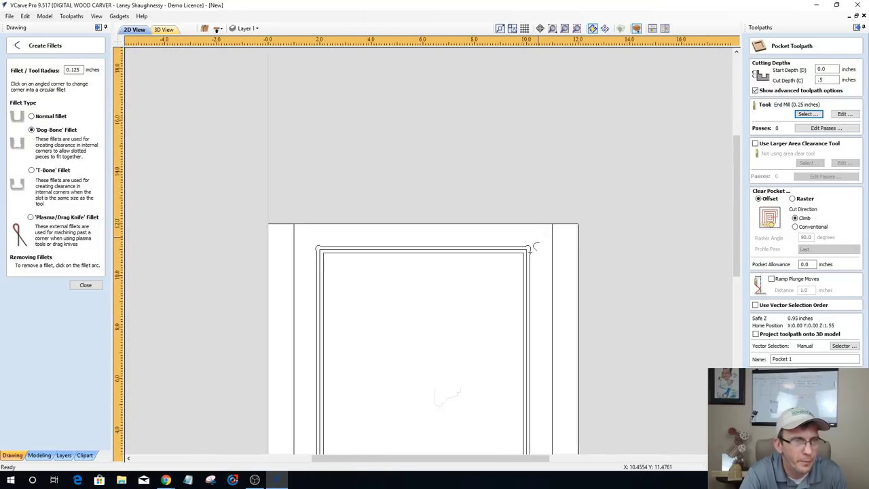
Step: Add the same dog-bone fillets to the two lower corners of the outermost offset rectangle and finish filleting
{"action": "scroll", "coordinate": [496, 285], "scroll_direction": "down", "scroll_amount": 2}
{"action": "scroll", "coordinate": [471, 312], "scroll_direction": "up", "scroll_amount": 5}
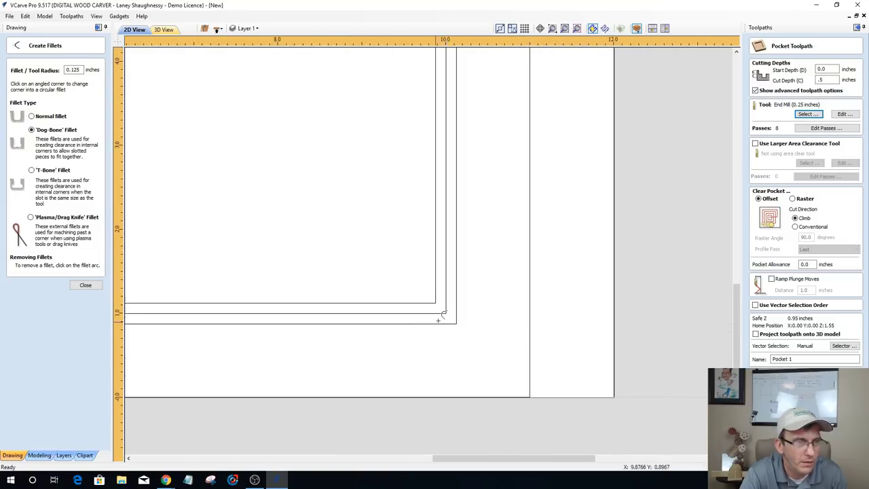
{"action": "left_click", "coordinate": [445, 314]}
{"action": "scroll", "coordinate": [482, 358], "scroll_direction": "down", "scroll_amount": 5}
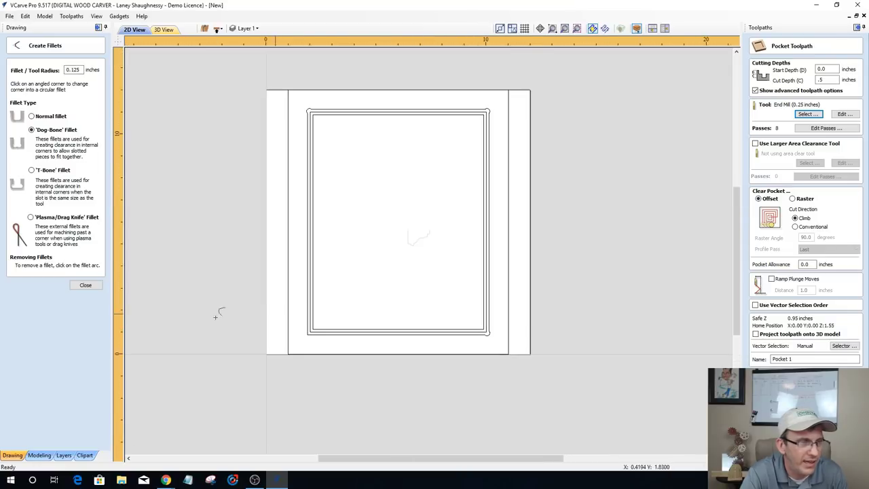
{"action": "scroll", "coordinate": [307, 341], "scroll_direction": "up", "scroll_amount": 3}
{"action": "left_click", "coordinate": [306, 324]}
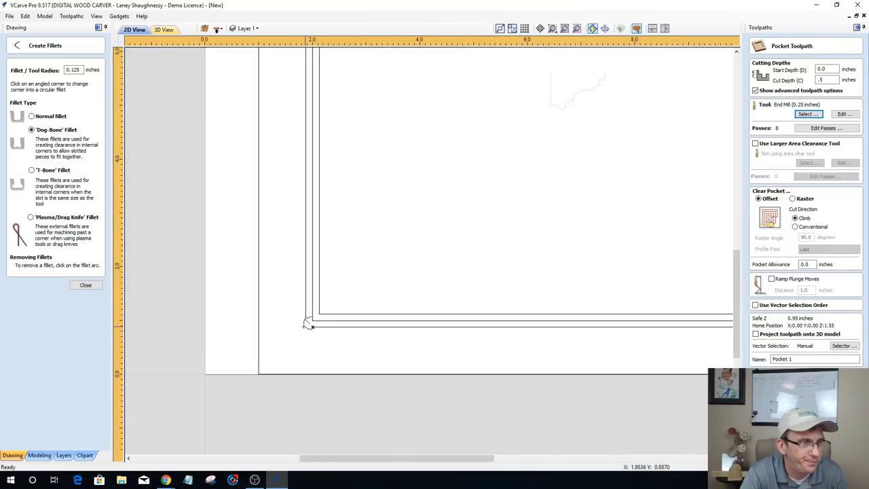
{"action": "left_click", "coordinate": [89, 286]}
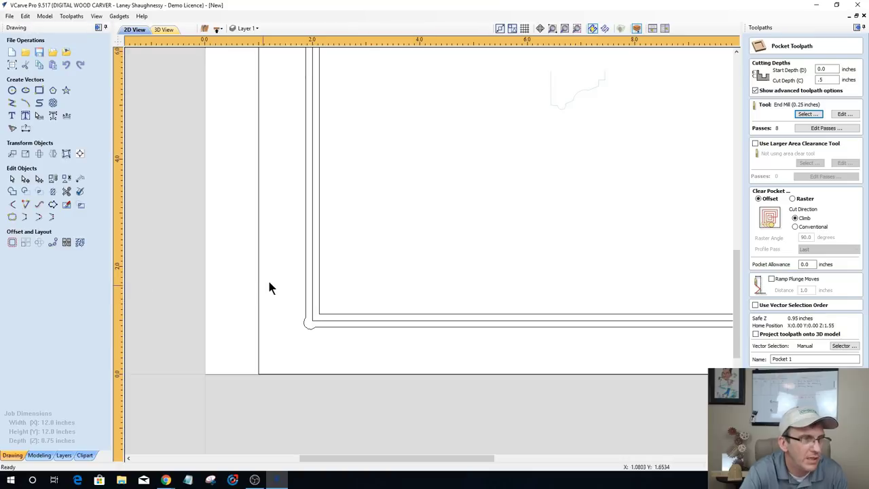
Step: Select the dog-boned outer rectangle and the innermost offset rectangle for the pocket, and enable ramp plunge moves
{"action": "left_click", "coordinate": [306, 286]}
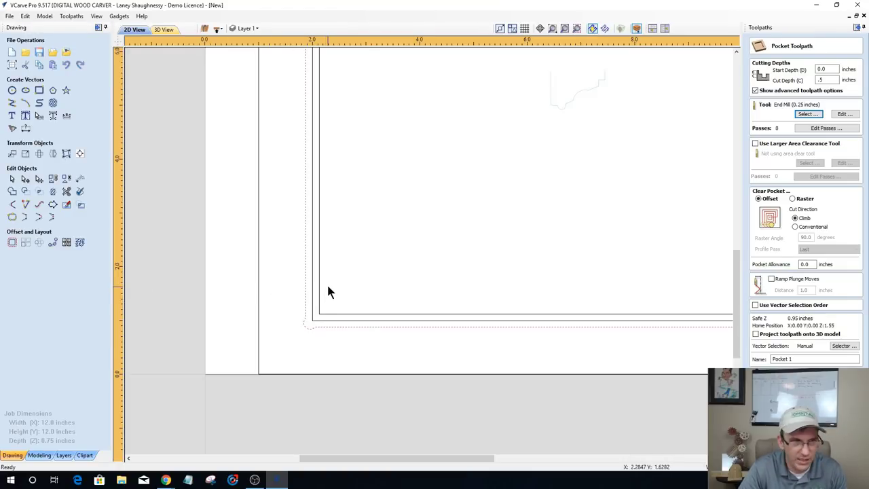
{"action": "left_click", "coordinate": [319, 284], "text": "shift"}
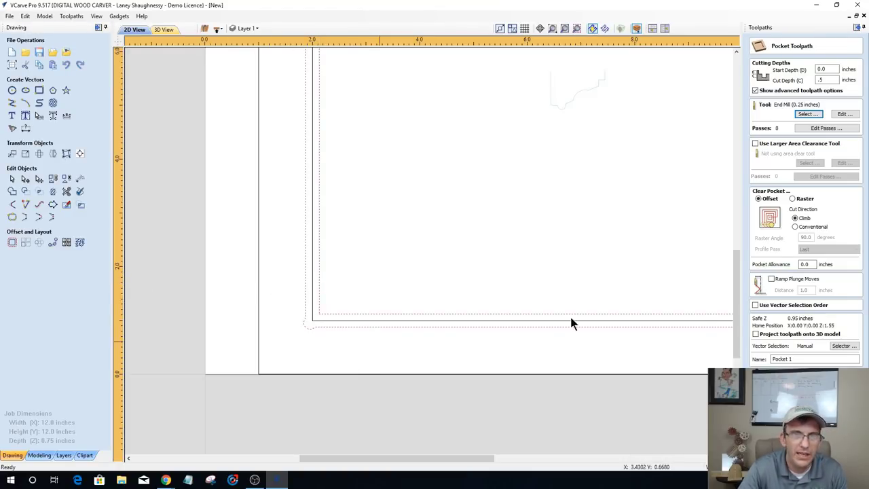
{"action": "left_click", "coordinate": [772, 279]}
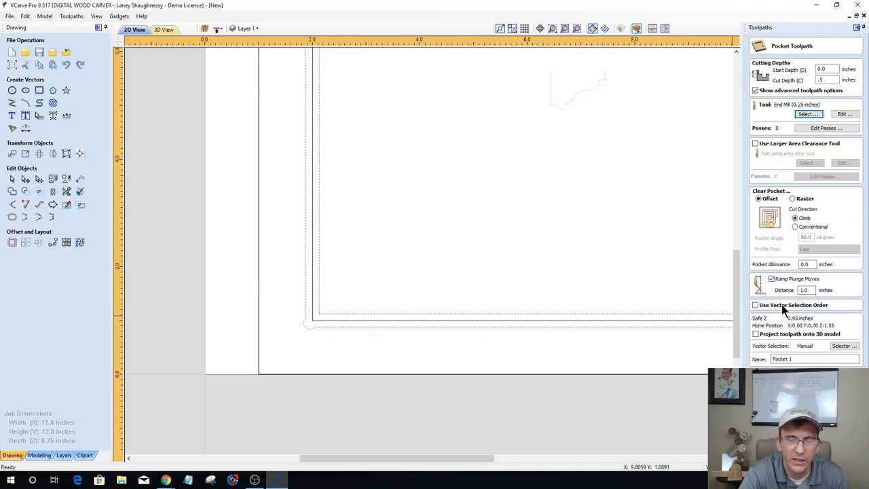
Step: Calculate the pocket toolpath under the name Back_Inner_Rabbet_.25EM and preview its cut
{"action": "left_click_drag", "start_coordinate": [793, 360], "coordinate": [772, 359]}
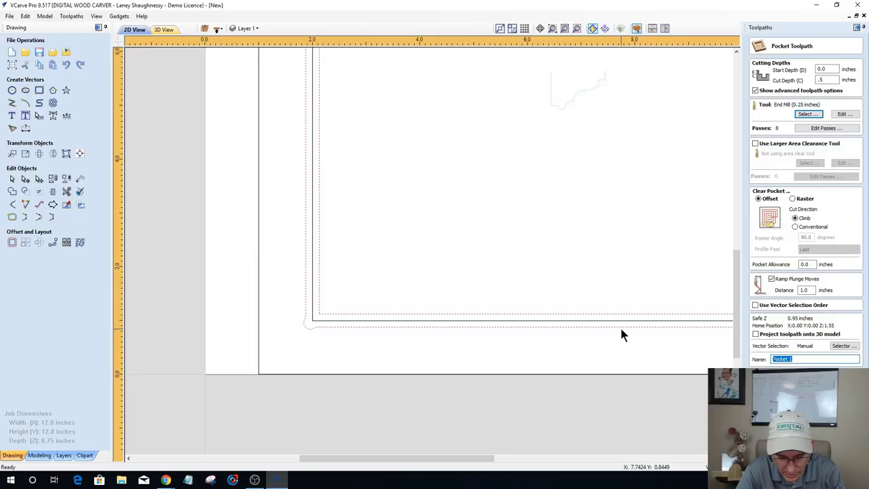
{"action": "type", "text": "Back_Inner_Rabbet_.25EM"}
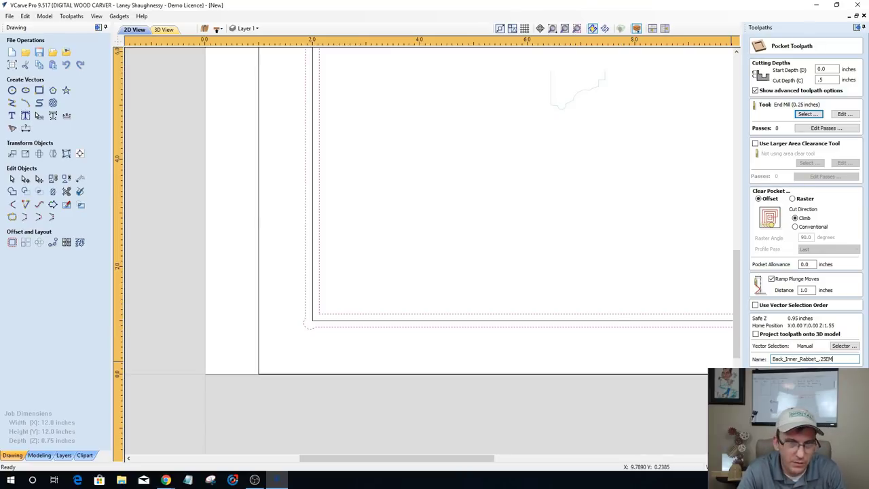
{"action": "key", "text": "Return"}
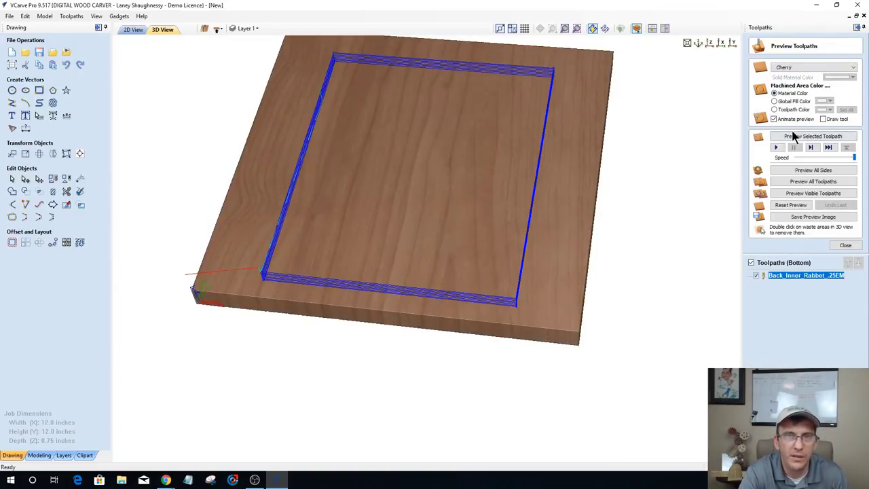
{"action": "left_click", "coordinate": [794, 136]}
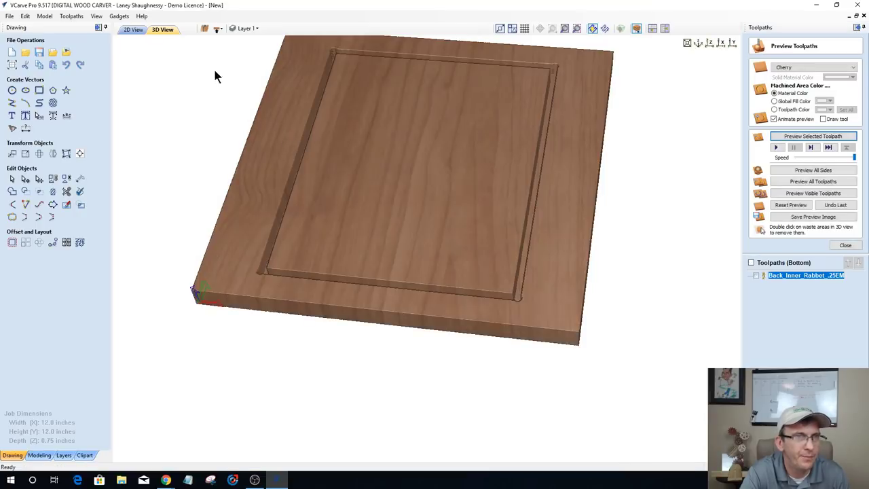
Step: Start a 2D profile toolpath on the original rectangle between the two offsets, with a cut depth of 0.375 inches
{"action": "left_click", "coordinate": [131, 31]}
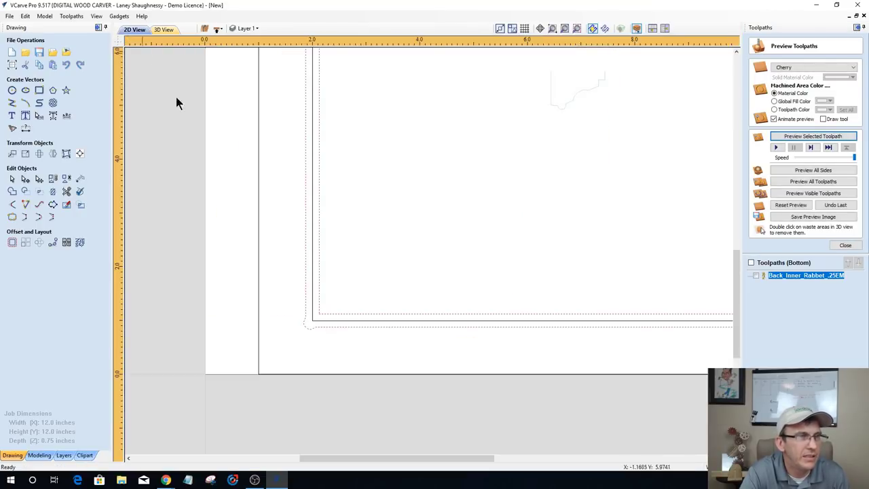
{"action": "scroll", "coordinate": [282, 241], "scroll_direction": "down", "scroll_amount": 3}
{"action": "scroll", "coordinate": [427, 74], "scroll_direction": "up", "scroll_amount": 3}
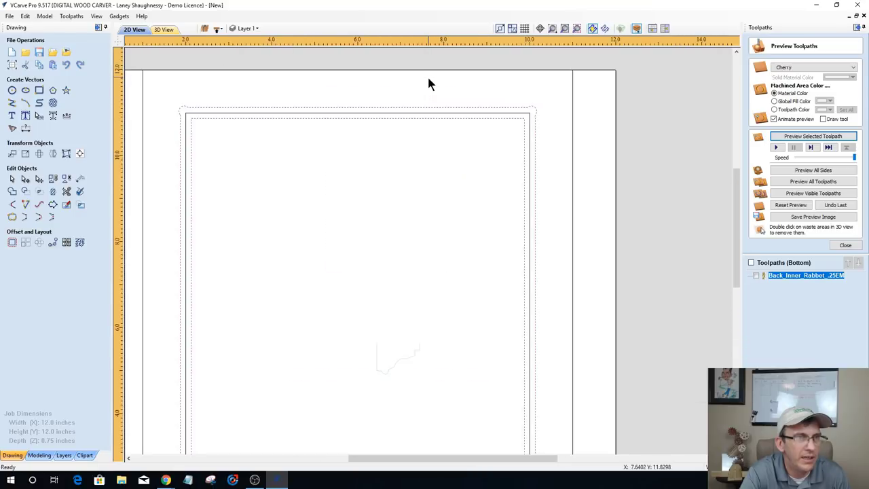
{"action": "left_click", "coordinate": [518, 118]}
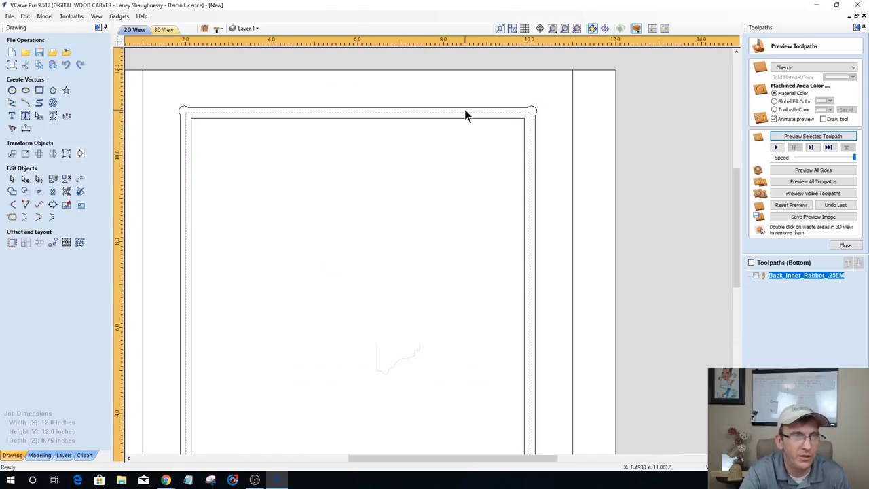
{"action": "scroll", "coordinate": [516, 117], "scroll_direction": "up", "scroll_amount": 2}
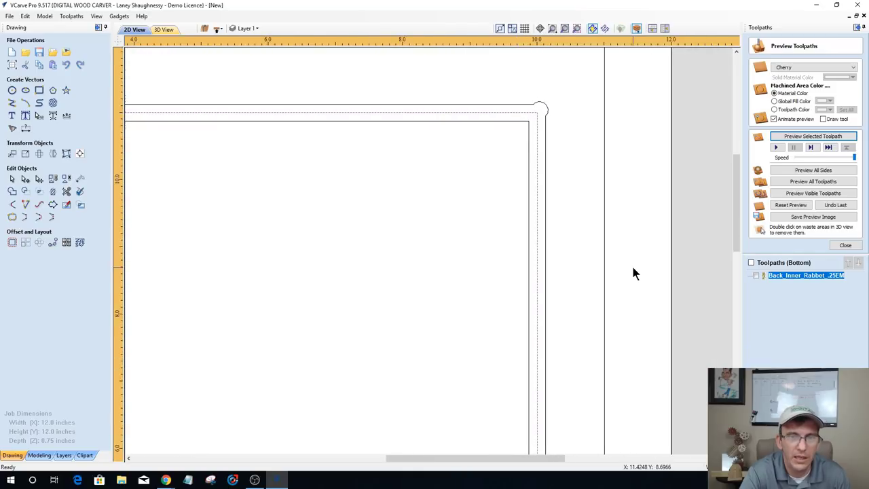
{"action": "left_click", "coordinate": [844, 245]}
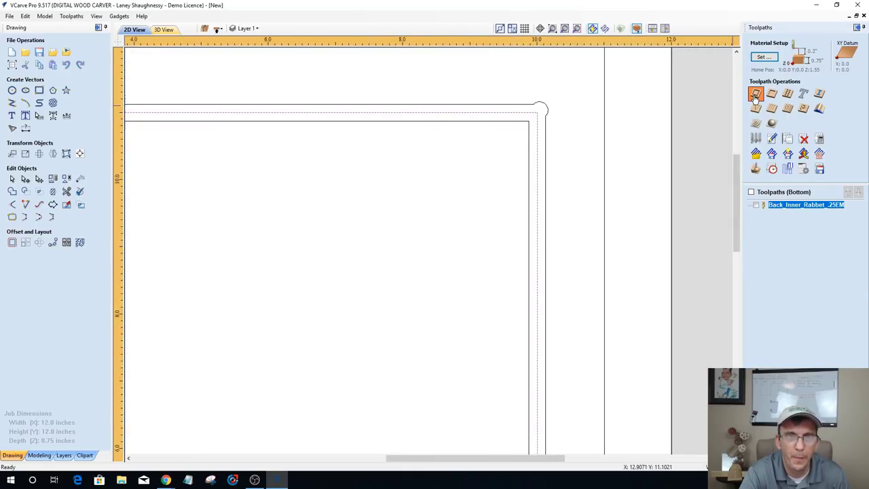
{"action": "left_click", "coordinate": [756, 93]}
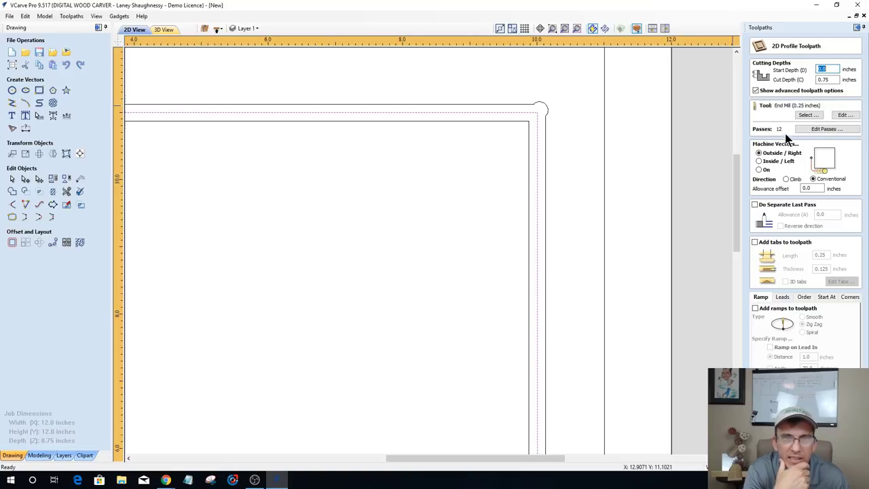
{"action": "key", "text": "Tab"}
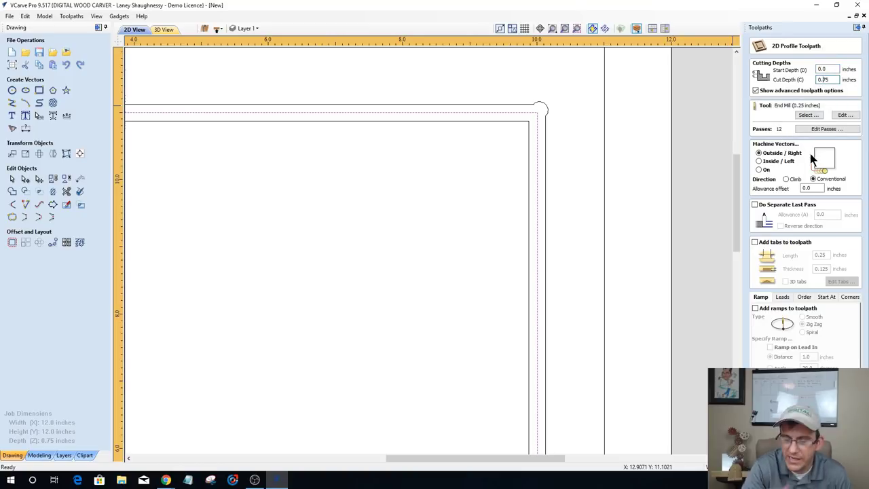
{"action": "type", "text": "3"}
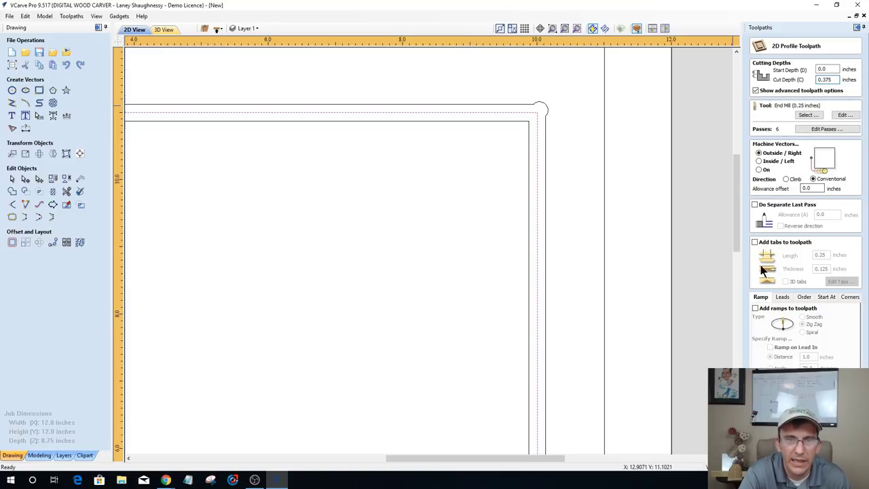
Step: Enable tabs on the profile toolpath and set their thickness to .0625 inches
{"action": "left_click", "coordinate": [756, 242]}
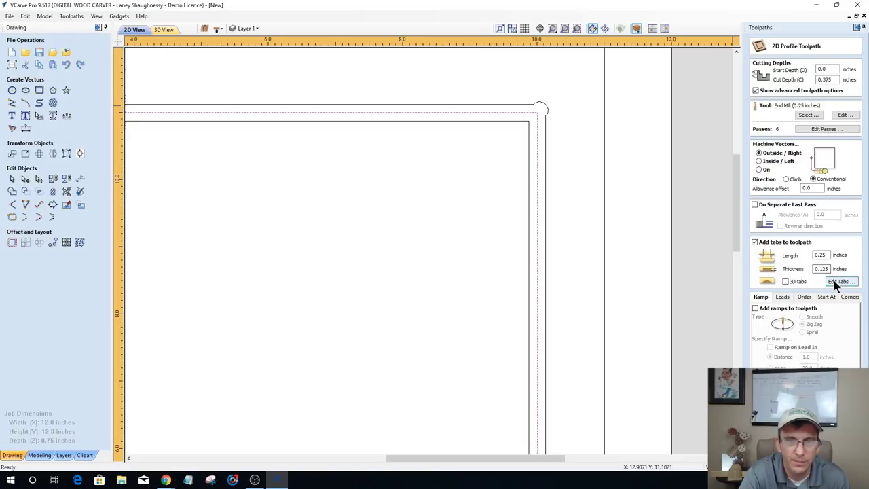
{"action": "left_click_drag", "start_coordinate": [824, 268], "coordinate": [802, 270]}
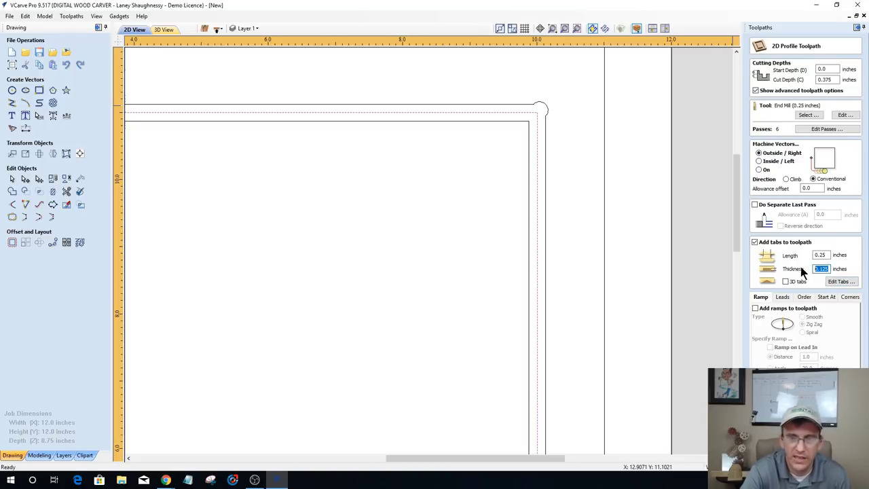
{"action": "key", "text": "BackSpace"}
{"action": "type", "text": ".25"}
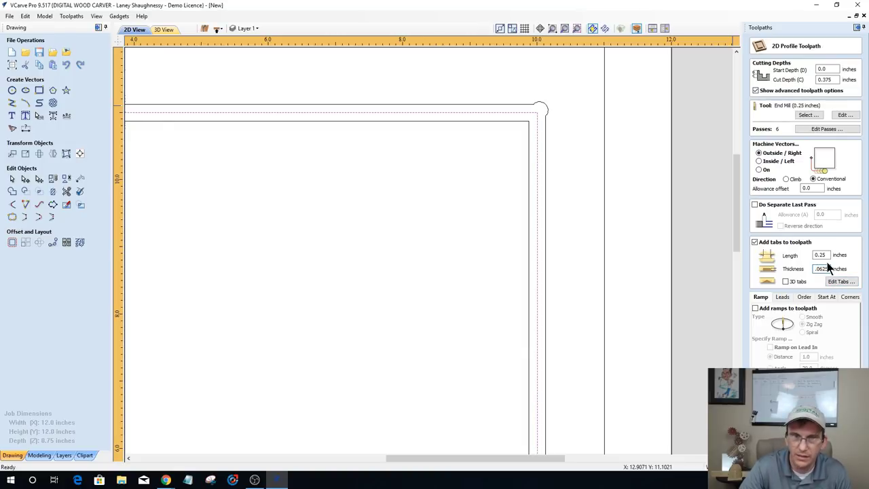
Step: Place one tab near the middle of each of the original rectangle's four sides and finish editing the tabs
{"action": "left_click", "coordinate": [837, 281]}
{"action": "scroll", "coordinate": [630, 186], "scroll_direction": "down", "scroll_amount": 4}
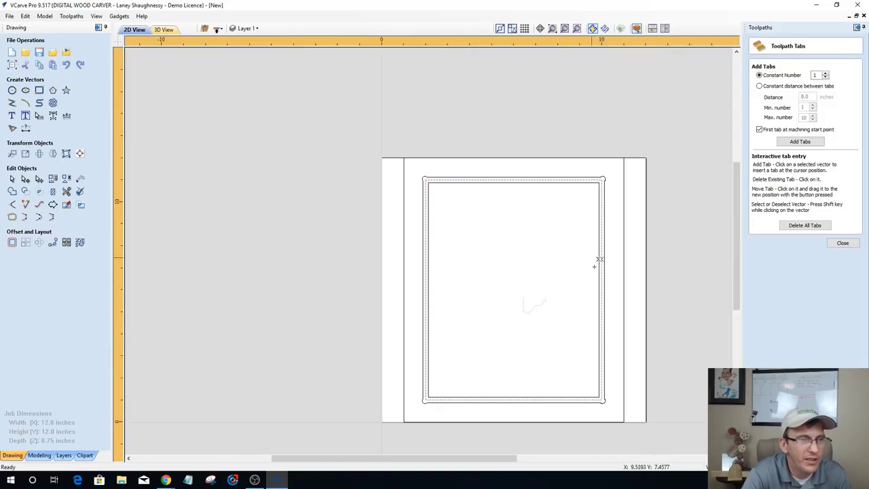
{"action": "left_click", "coordinate": [601, 293]}
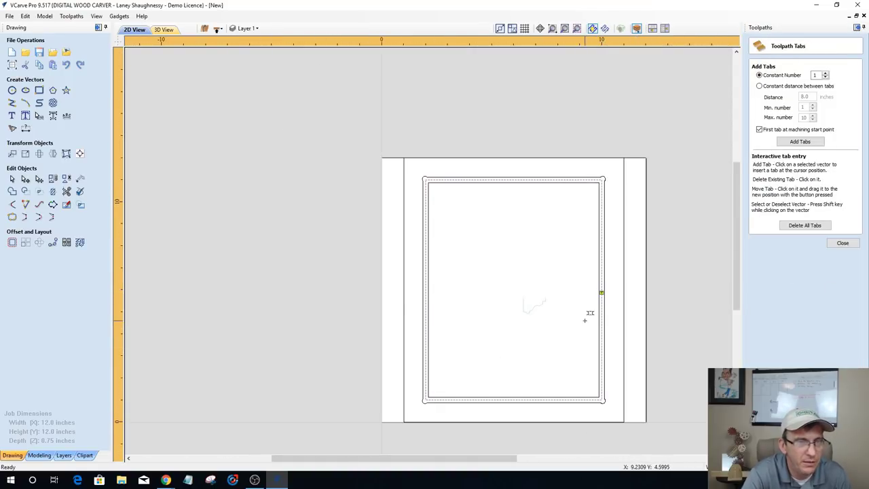
{"action": "left_click", "coordinate": [425, 292]}
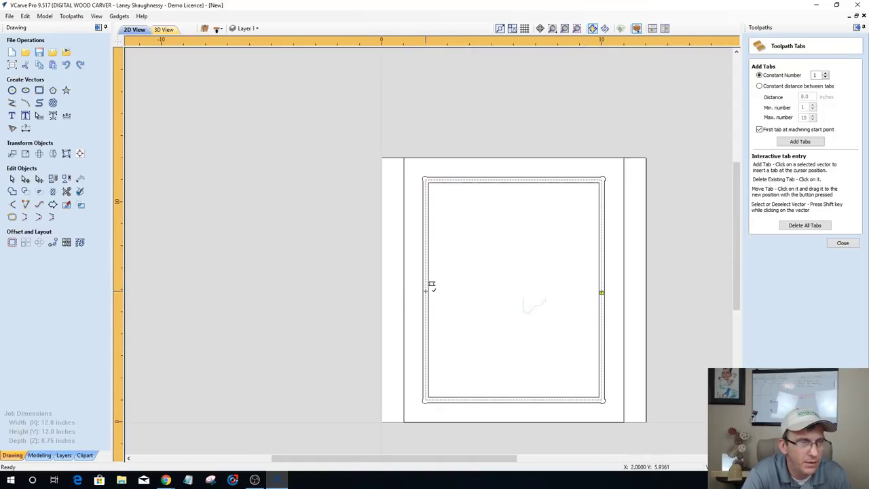
{"action": "left_click", "coordinate": [506, 179]}
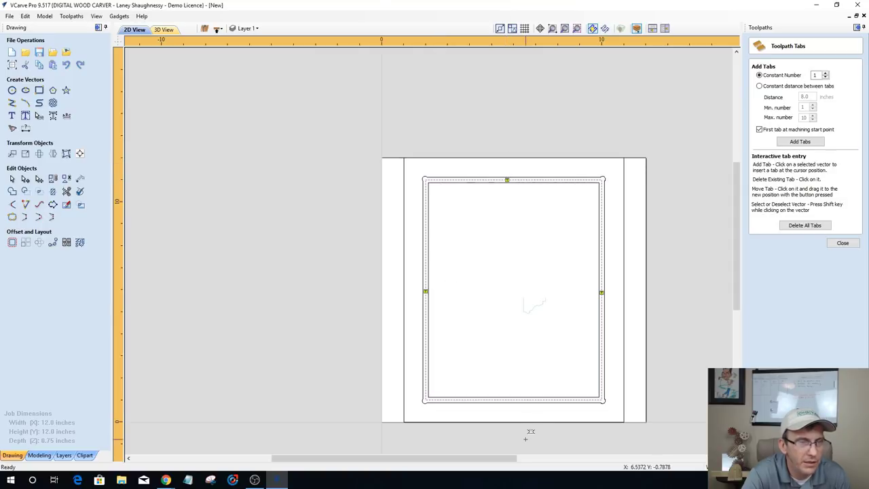
{"action": "left_click", "coordinate": [513, 400]}
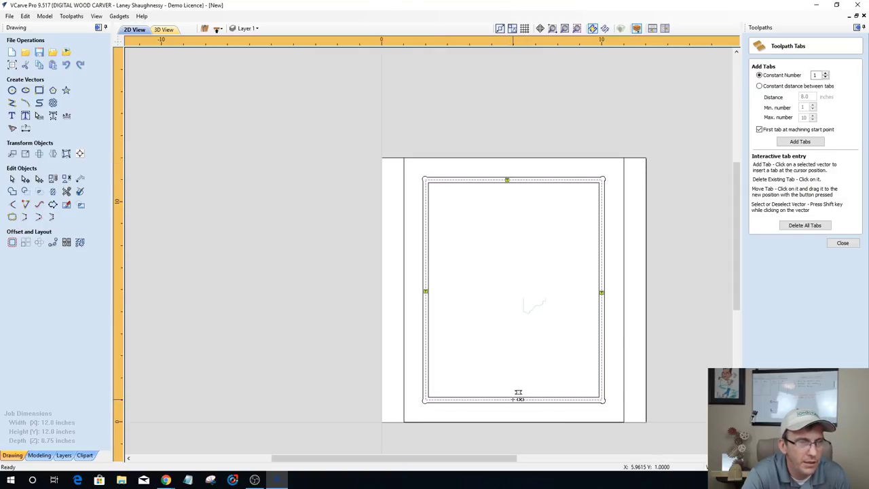
{"action": "left_click", "coordinate": [842, 243]}
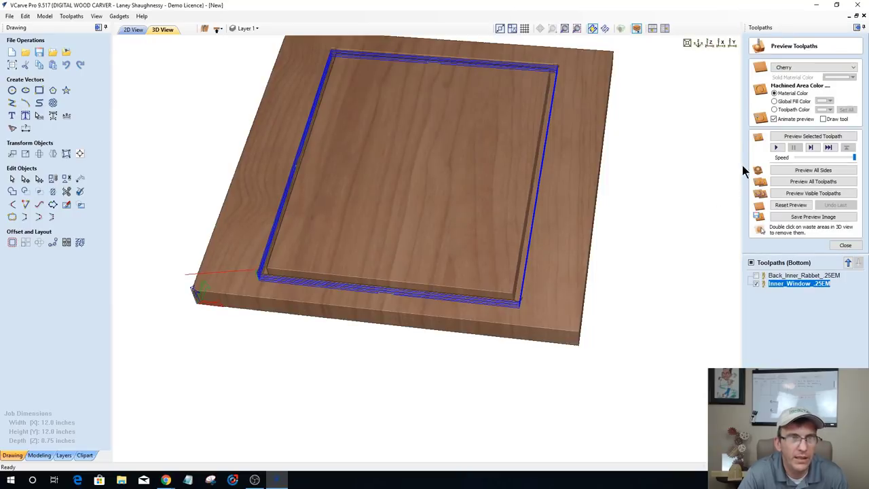
Step: Preview the Inner_Window_.25EM cut and check its profile line against the rabbet corner in the 2D layout
{"action": "left_click", "coordinate": [788, 139]}
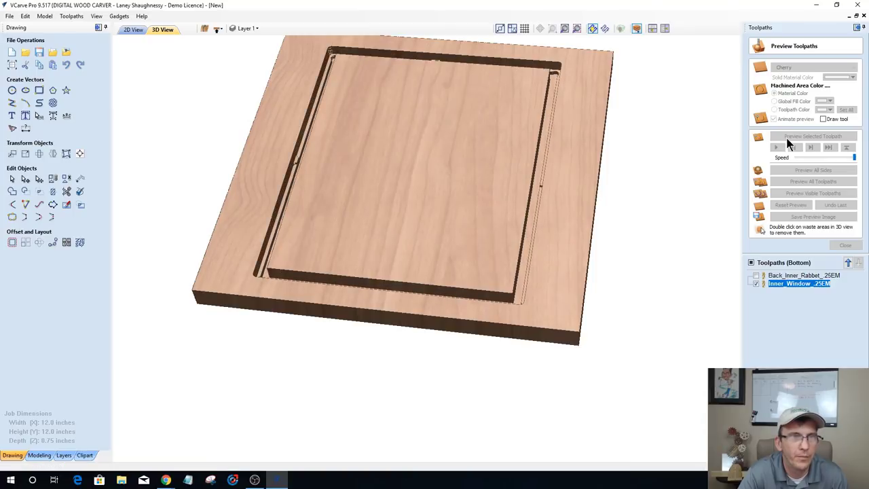
{"action": "left_click", "coordinate": [131, 29]}
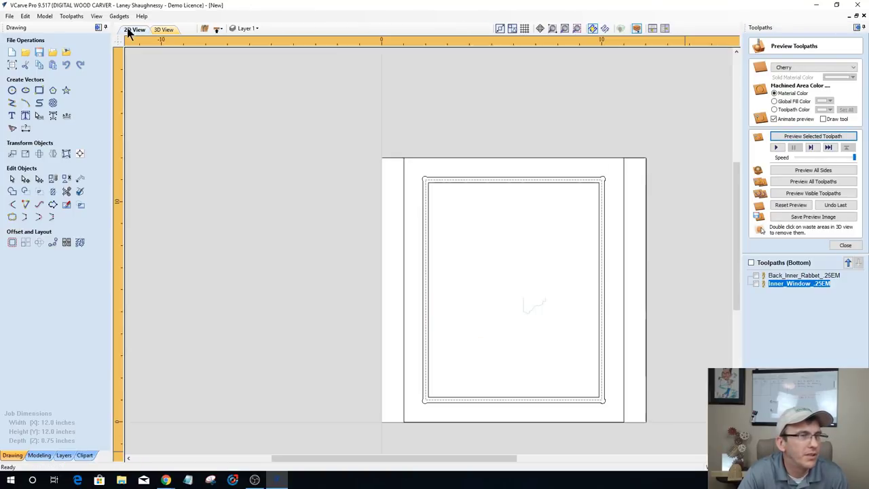
{"action": "scroll", "coordinate": [605, 184], "scroll_direction": "up", "scroll_amount": 3}
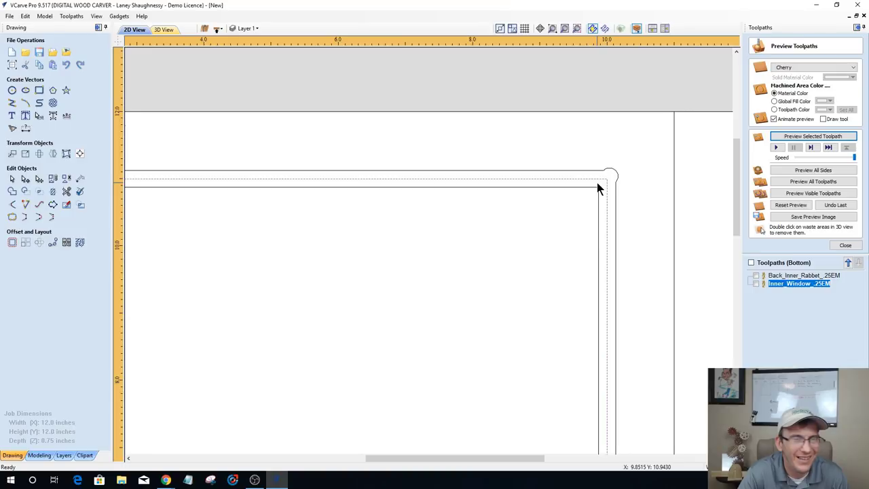
Step: Change the Inner_Window_.25EM profile toolpath to machine on the inside of the vector and recalculate it
{"action": "double_click", "coordinate": [774, 283]}
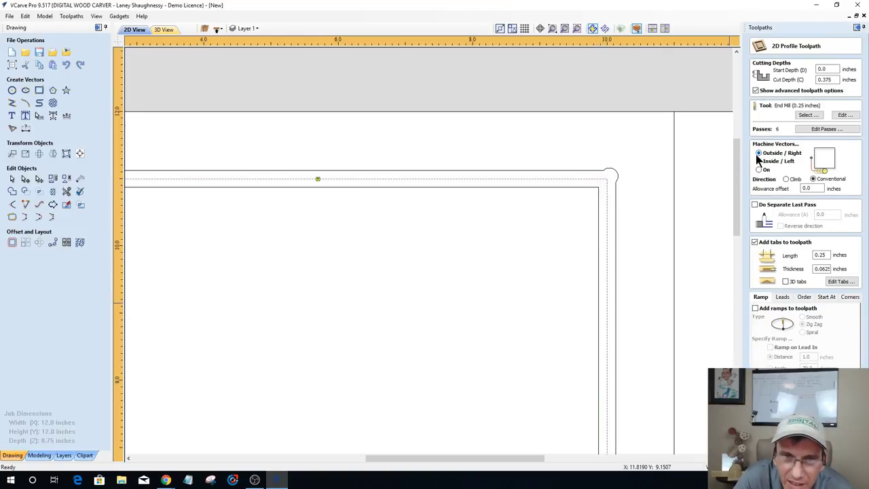
{"action": "left_click", "coordinate": [759, 162]}
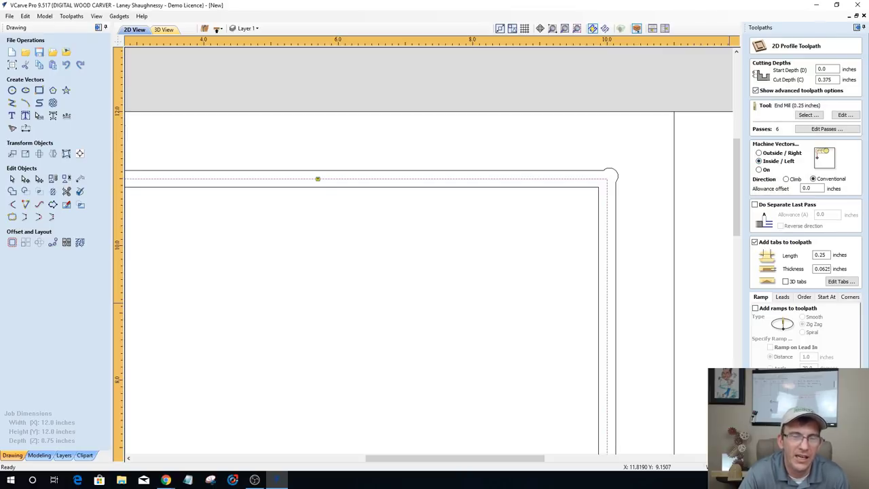
{"action": "left_click", "coordinate": [780, 449]}
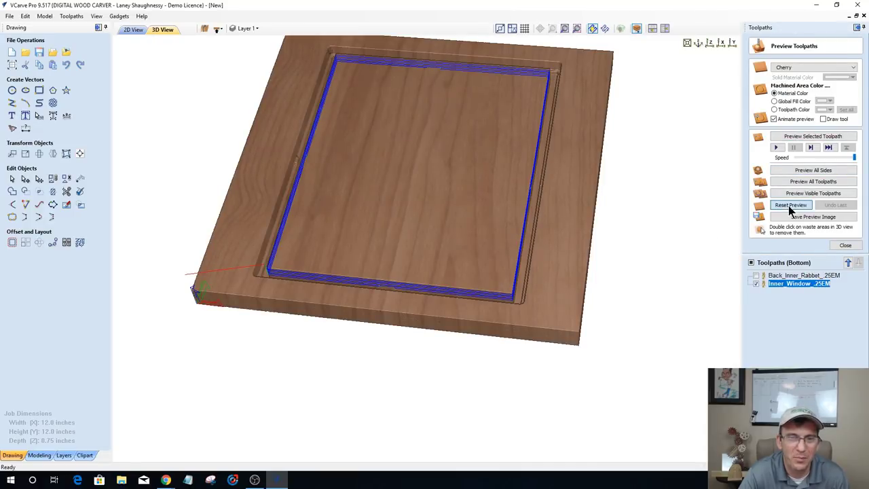
Step: Reset the preview, simulate all bottom-side toolpaths and inspect the rabbet and tabbed window cut
{"action": "left_click", "coordinate": [791, 206]}
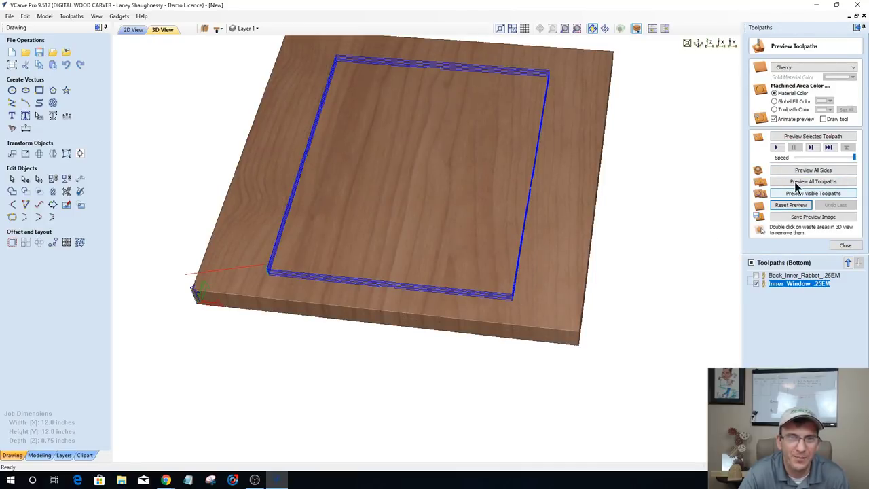
{"action": "left_click", "coordinate": [799, 182]}
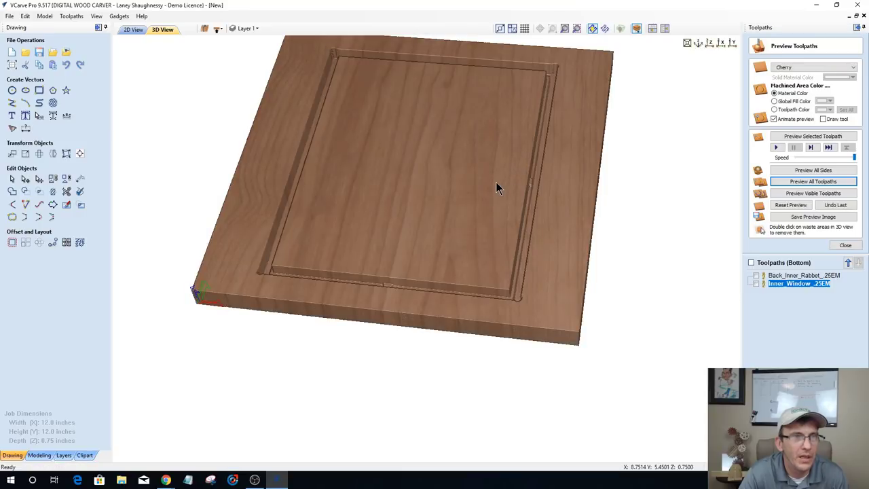
{"action": "scroll", "coordinate": [496, 184], "scroll_direction": "up", "scroll_amount": 5}
{"action": "scroll", "coordinate": [480, 191], "scroll_direction": "down", "scroll_amount": 3}
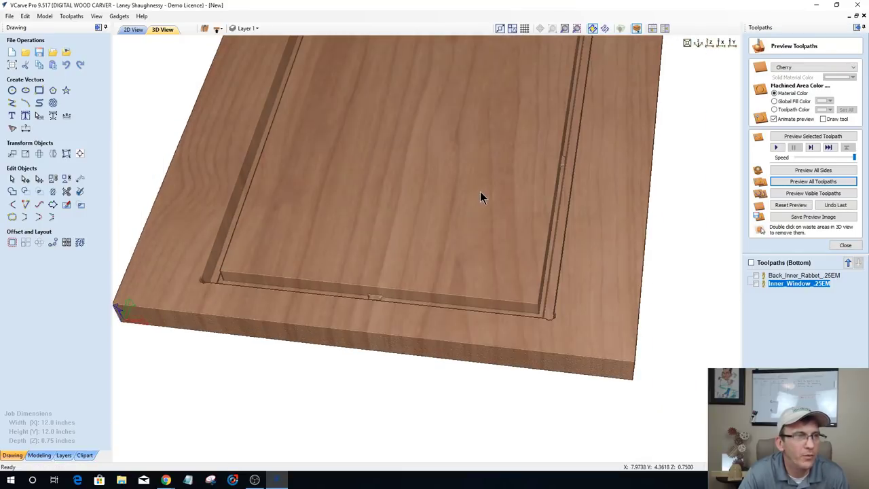
{"action": "scroll", "coordinate": [419, 164], "scroll_direction": "down", "scroll_amount": 4}
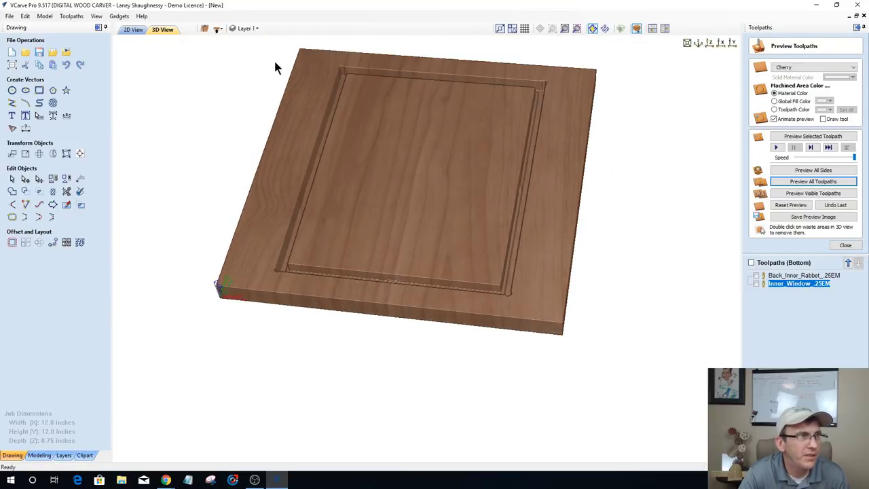
Step: Copy the original rectangle between the two offsets to the other side and switch to the top side
{"action": "left_click", "coordinate": [133, 30]}
{"action": "left_click", "coordinate": [470, 176]}
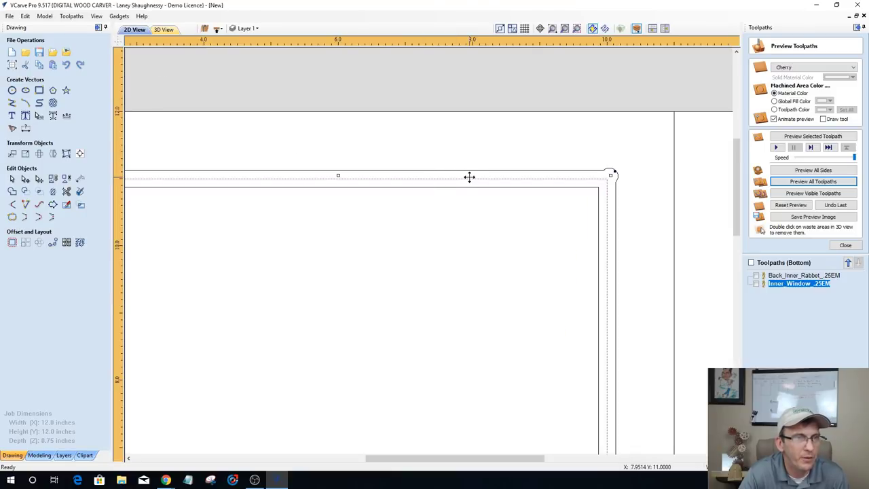
{"action": "right_click", "coordinate": [469, 178]}
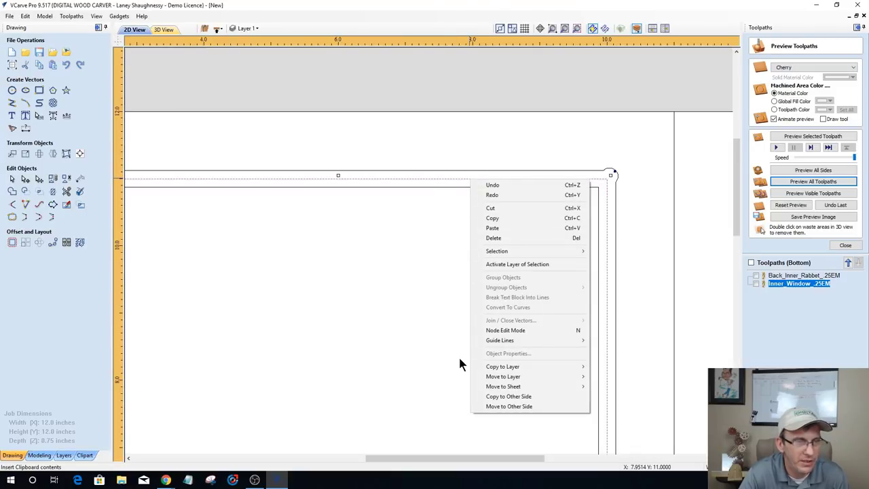
{"action": "left_click", "coordinate": [492, 396]}
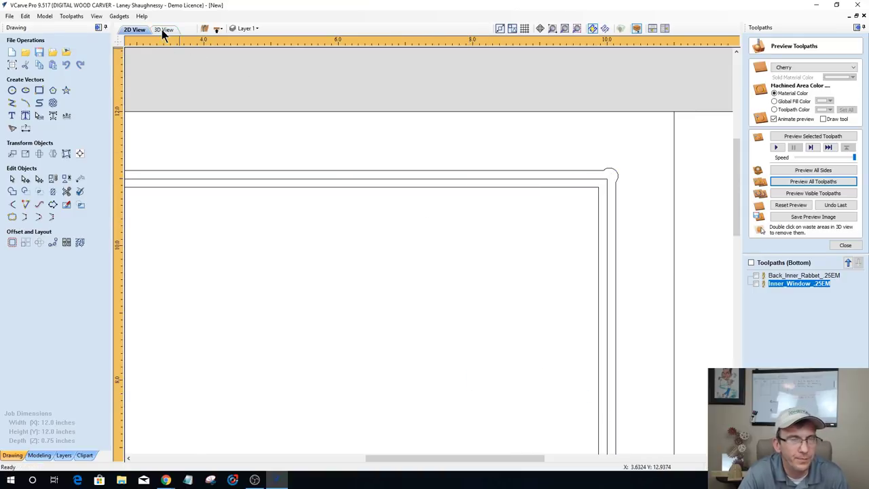
{"action": "left_click", "coordinate": [218, 28]}
{"action": "scroll", "coordinate": [499, 218], "scroll_direction": "down", "scroll_amount": 3}
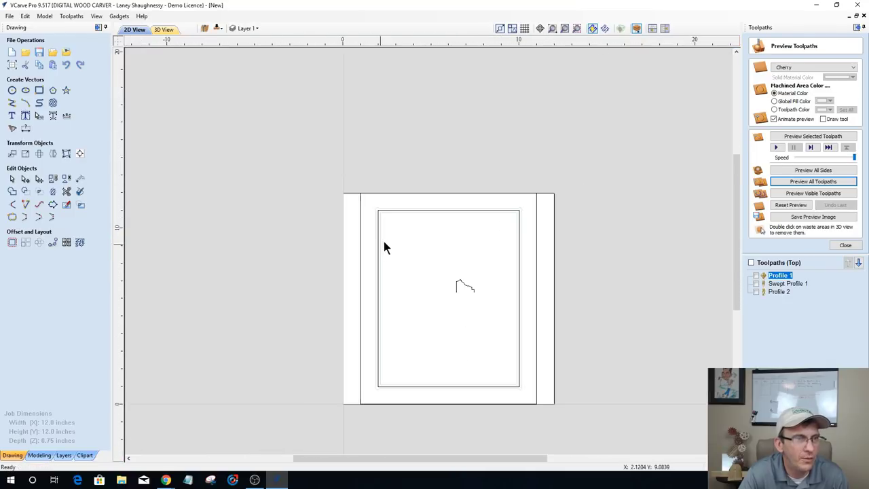
{"action": "scroll", "coordinate": [429, 217], "scroll_direction": "up", "scroll_amount": 2}
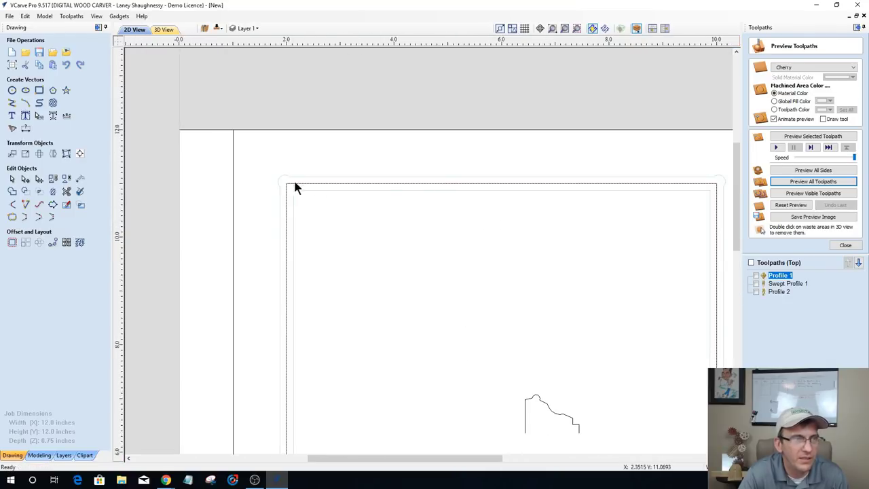
{"action": "scroll", "coordinate": [264, 182], "scroll_direction": "down", "scroll_amount": 2}
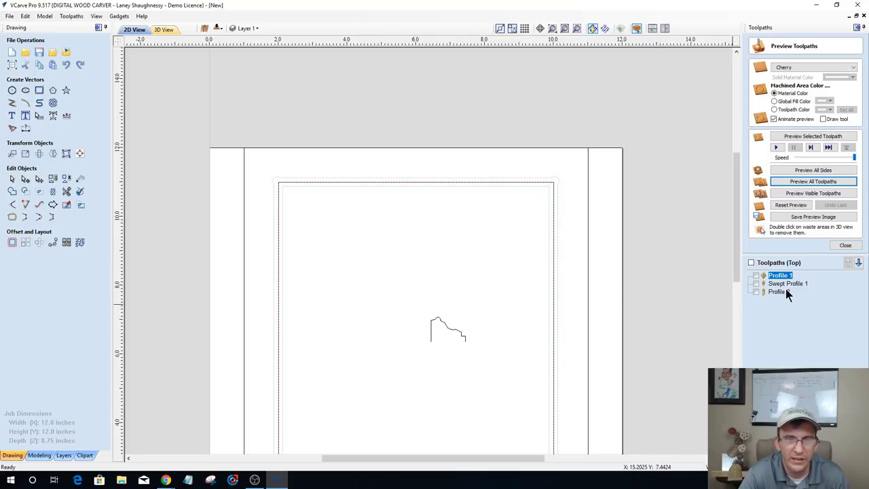
Step: Calculate a 0.375-inch-deep inside profile toolpath on the copied rectangle with tabs and zig-zag ramps, named Side1_Inner_Window_.25Em
{"action": "left_click", "coordinate": [842, 245]}
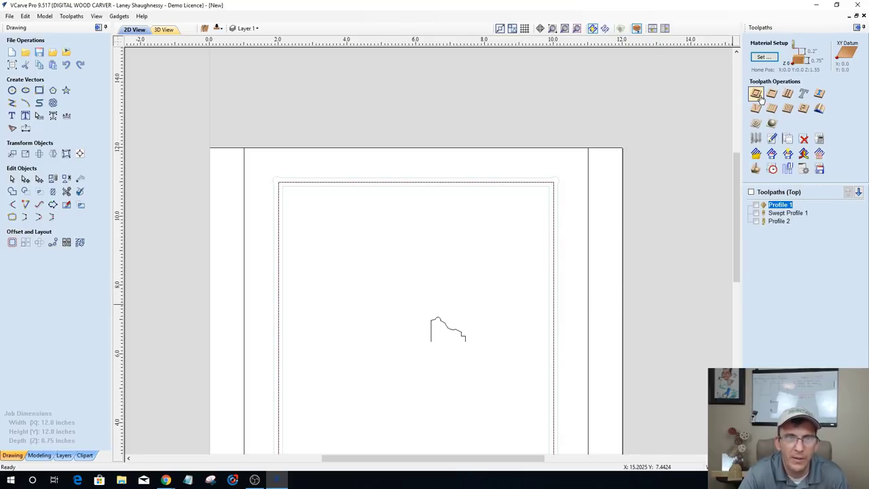
{"action": "left_click", "coordinate": [758, 106]}
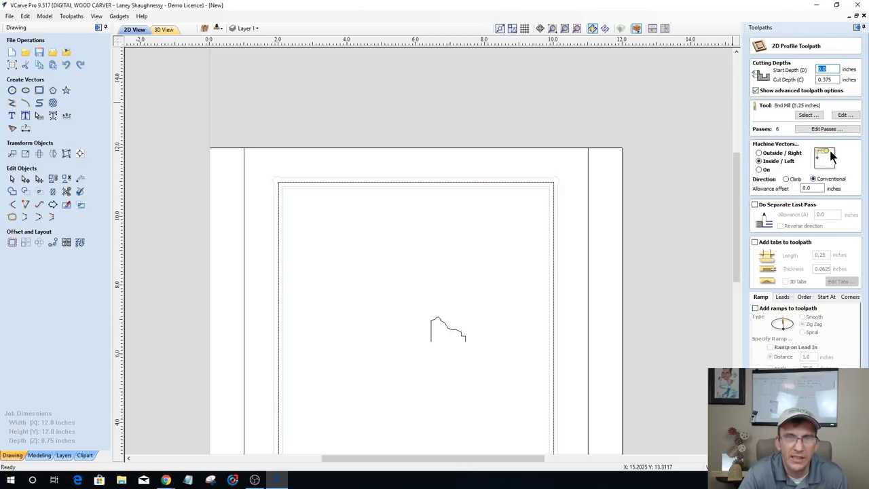
{"action": "left_click", "coordinate": [754, 242]}
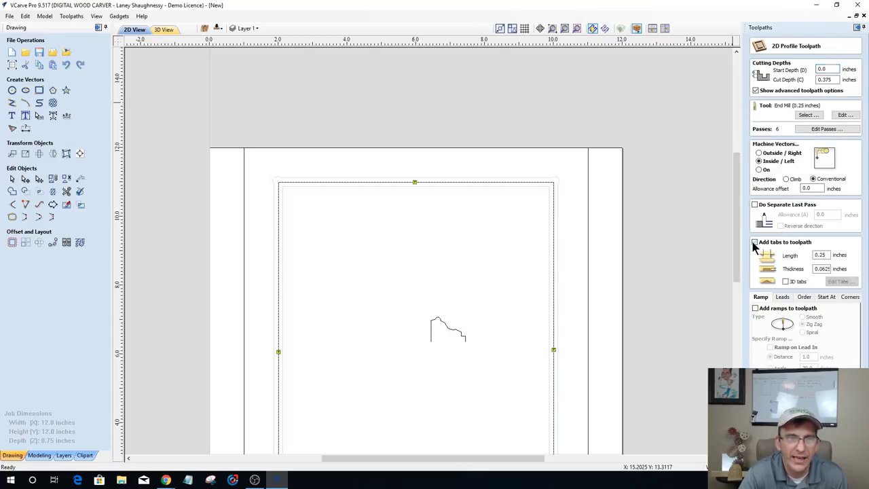
{"action": "scroll", "coordinate": [479, 353], "scroll_direction": "down", "scroll_amount": 3}
{"action": "scroll", "coordinate": [448, 341], "scroll_direction": "up", "scroll_amount": 2}
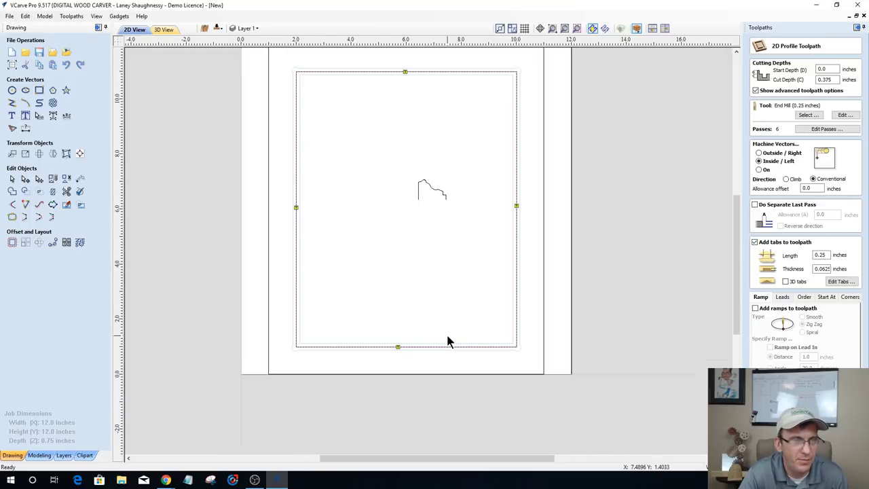
{"action": "scroll", "coordinate": [461, 83], "scroll_direction": "up", "scroll_amount": 1}
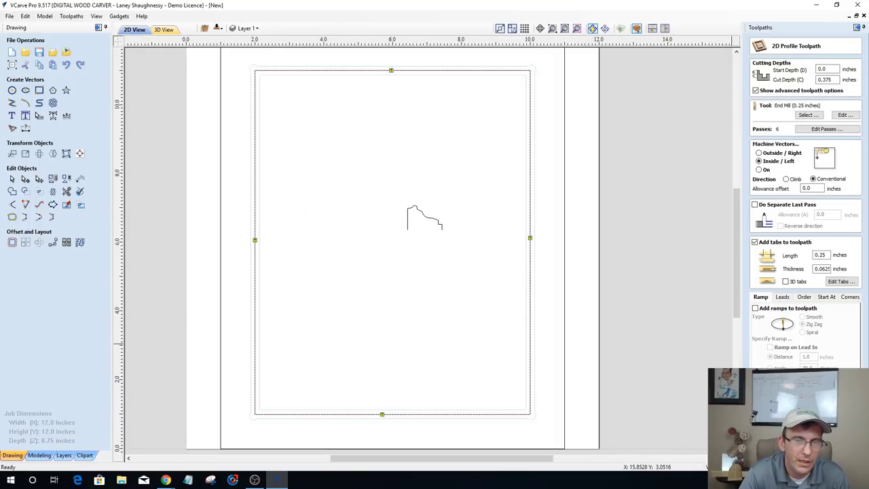
{"action": "left_click", "coordinate": [755, 309]}
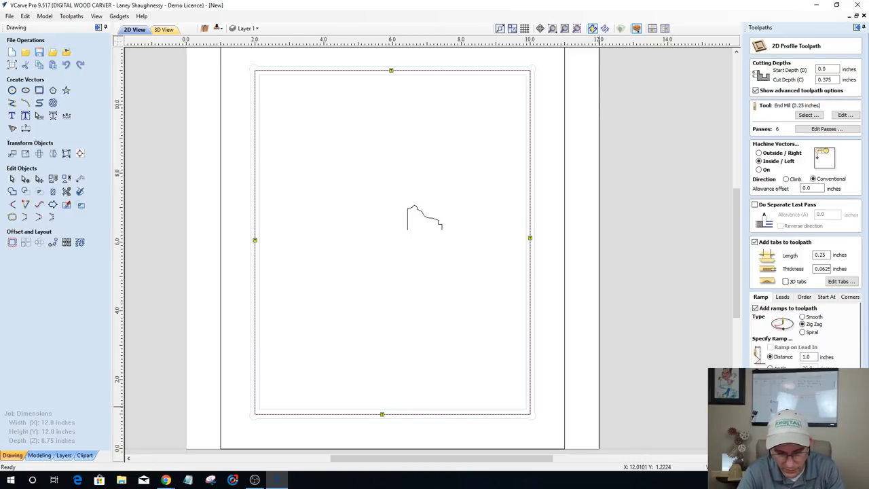
{"action": "left_click", "coordinate": [781, 452]}
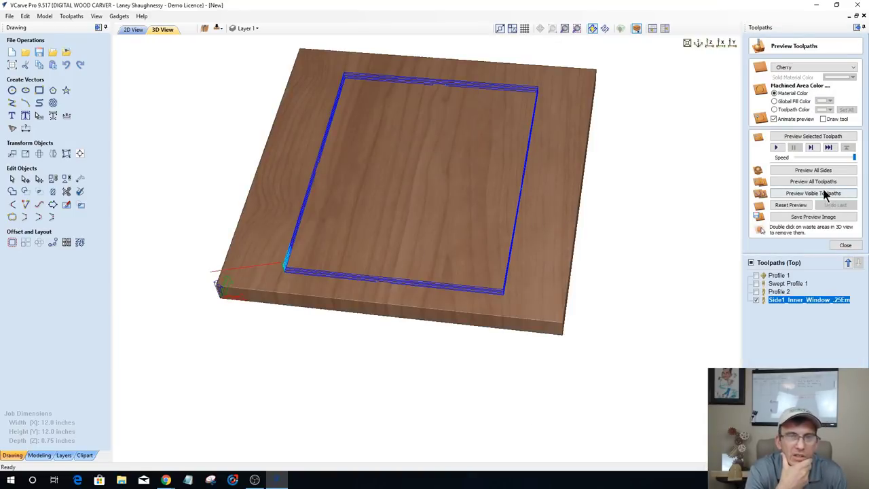
Step: Show the Swept Profile 1 and Profile 2 toolpaths and move Profile 2 below Side1_Inner_Window_.25Em in the cutting order
{"action": "left_click", "coordinate": [756, 284]}
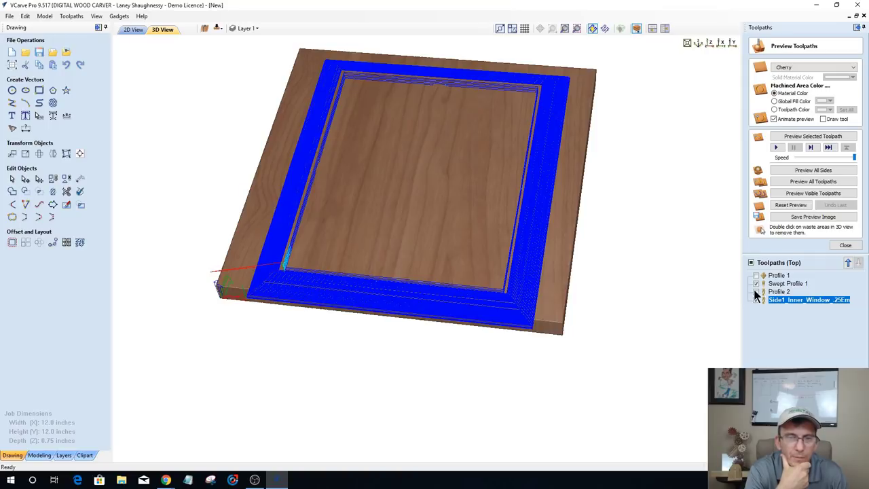
{"action": "left_click", "coordinate": [755, 291]}
{"action": "left_click", "coordinate": [779, 291]}
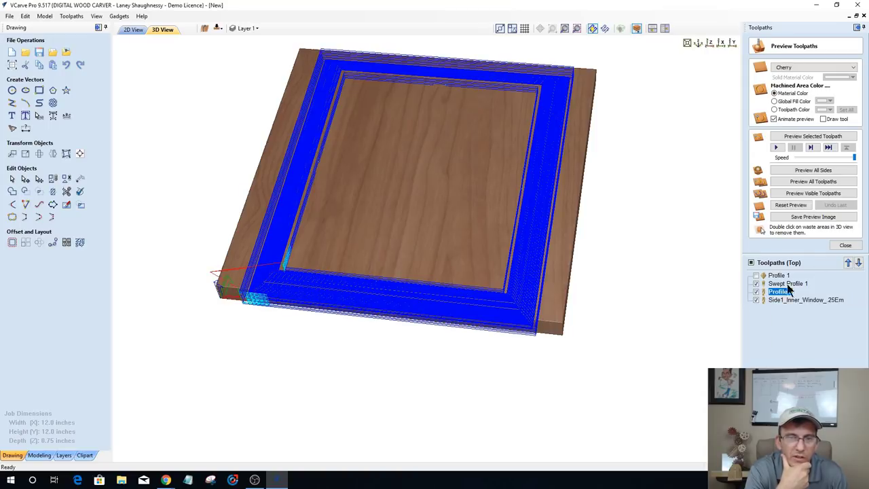
{"action": "left_click", "coordinate": [858, 264]}
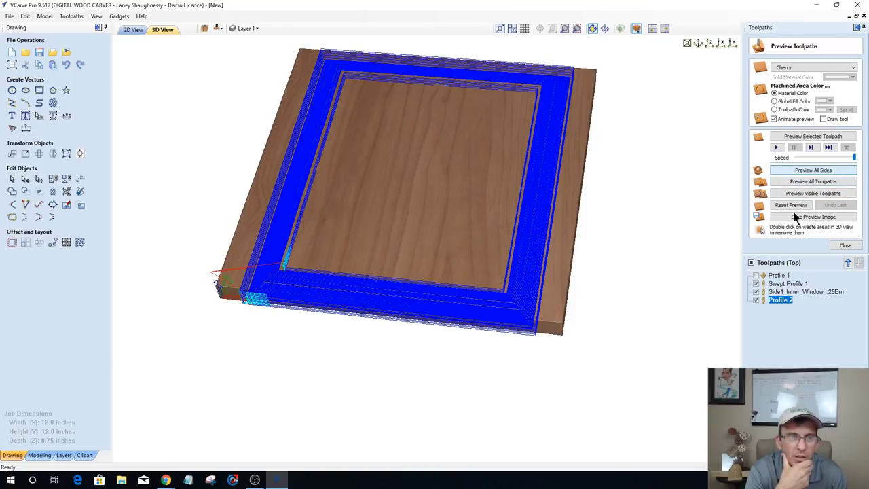
Step: Preview the cuts on all sides and delete the Profile 1 toolpath from the top side
{"action": "left_click", "coordinate": [804, 169]}
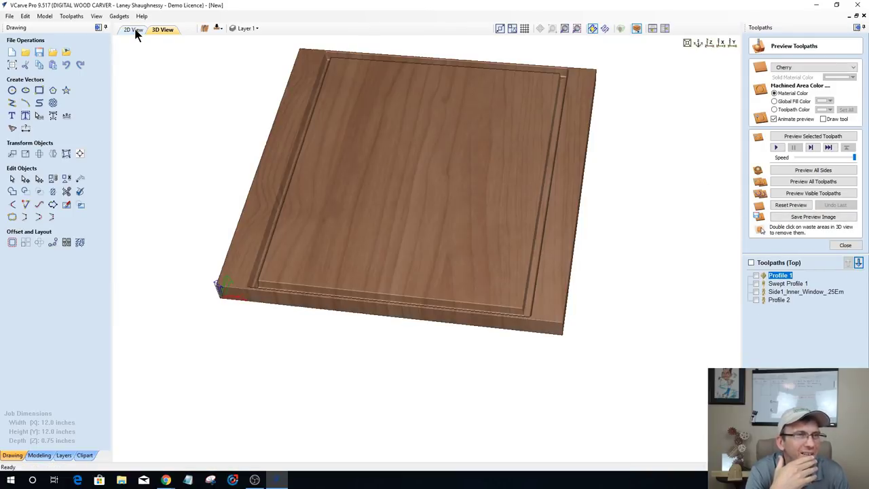
{"action": "left_click", "coordinate": [134, 30]}
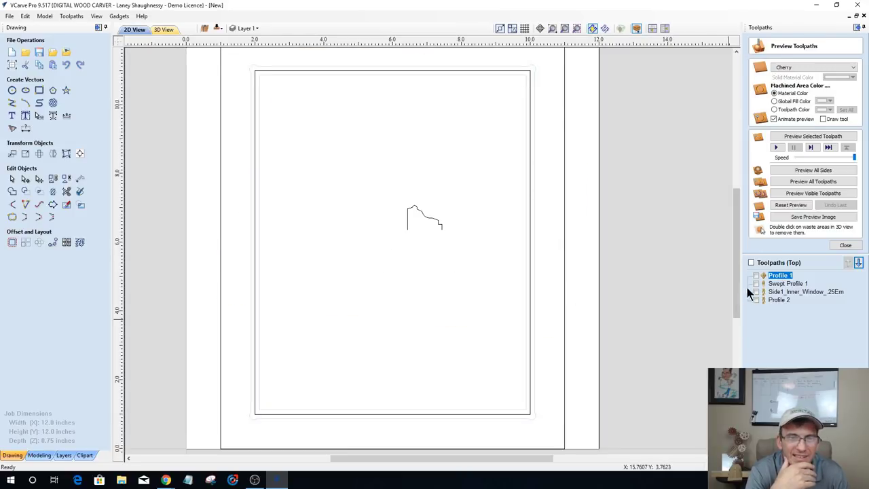
{"action": "right_click", "coordinate": [780, 273]}
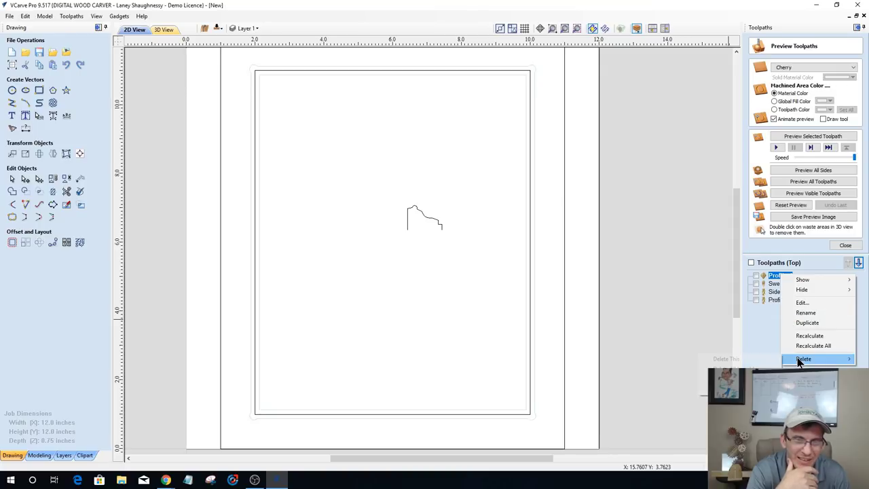
{"action": "mouse_move", "coordinate": [797, 357]}
{"action": "left_click", "coordinate": [748, 358]}
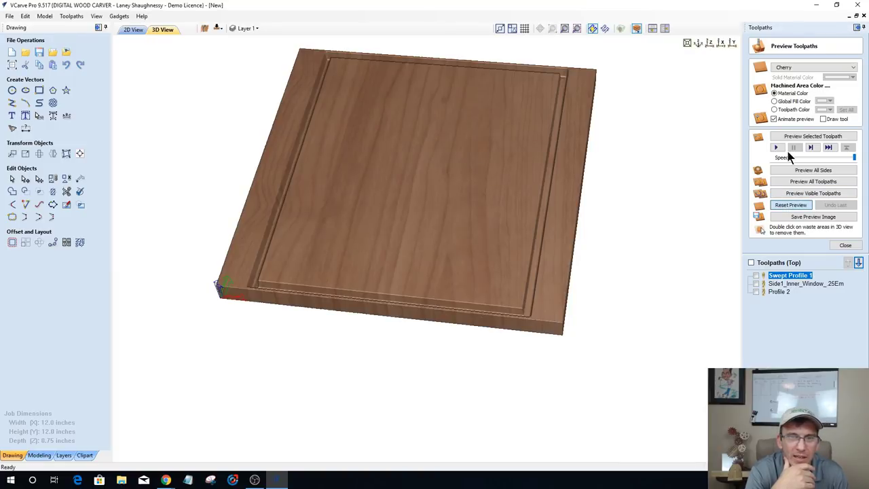
Step: Simulate the cuts on all sides from a reset preview and remove the two outer waste strips and the centre panel
{"action": "left_click", "coordinate": [798, 171]}
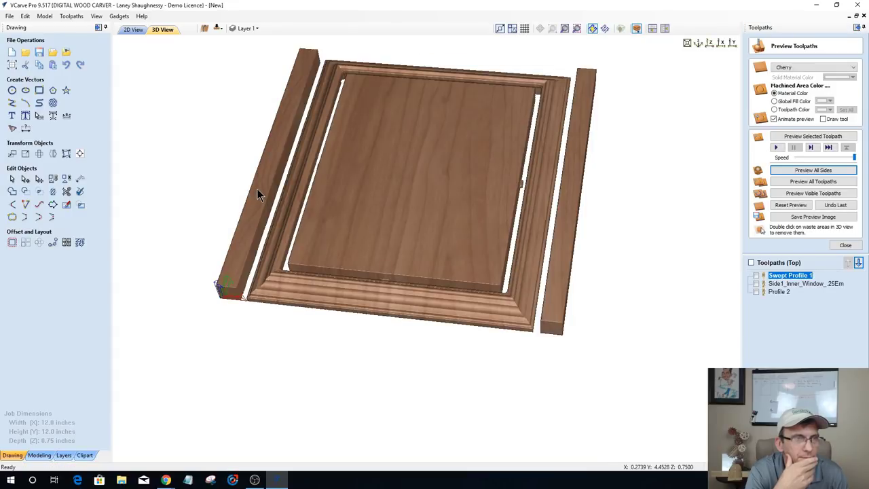
{"action": "double_click", "coordinate": [257, 189]}
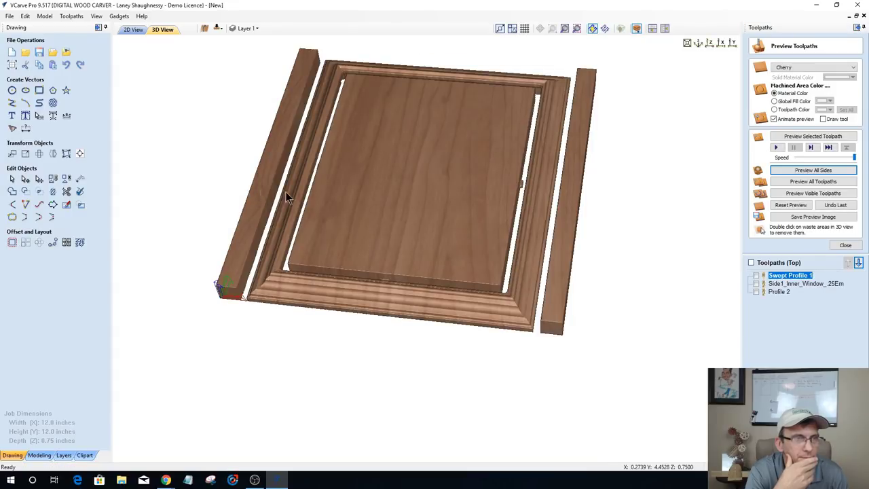
{"action": "double_click", "coordinate": [553, 235]}
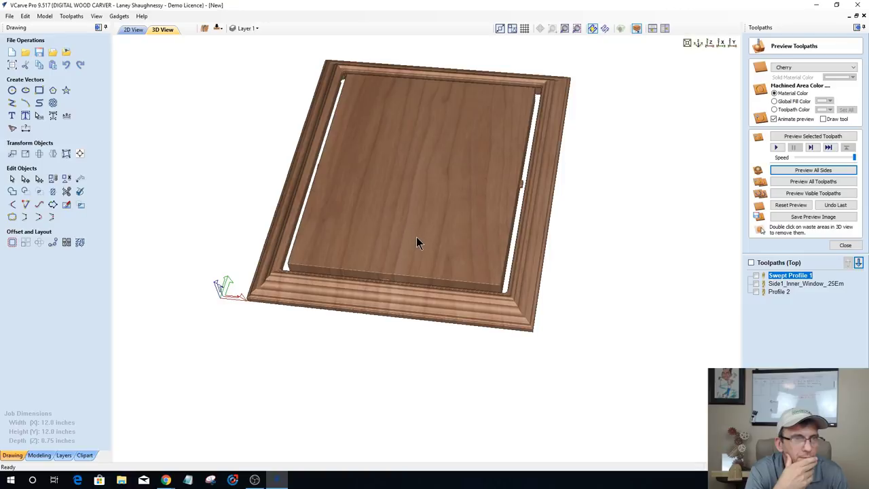
{"action": "double_click", "coordinate": [417, 236]}
{"action": "left_click_drag", "start_coordinate": [402, 296], "coordinate": [426, 330]}
{"action": "scroll", "coordinate": [530, 360], "scroll_direction": "up", "scroll_amount": 4}
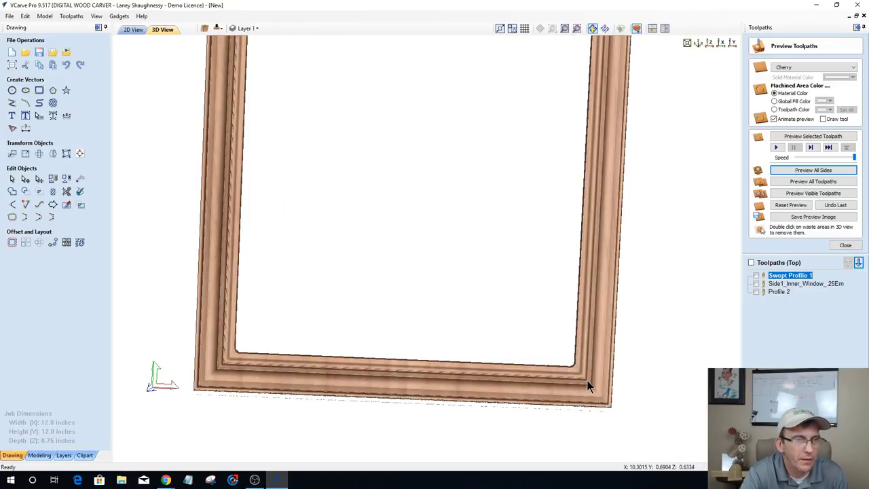
{"action": "left_click_drag", "start_coordinate": [530, 347], "coordinate": [475, 330]}
{"action": "scroll", "coordinate": [474, 330], "scroll_direction": "down", "scroll_amount": 6}
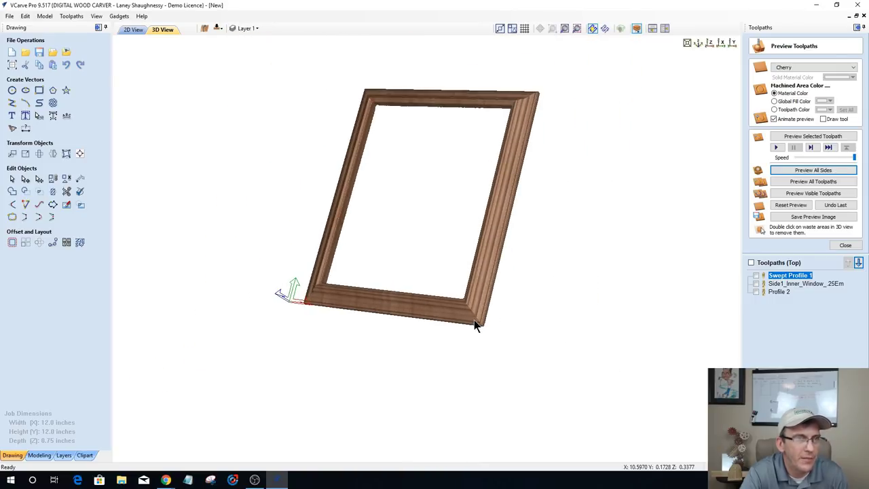
Step: Change the preview simulation quality and simulate the cuts on all sides again from a reset preview
{"action": "left_click_drag", "start_coordinate": [483, 325], "coordinate": [111, 101]}
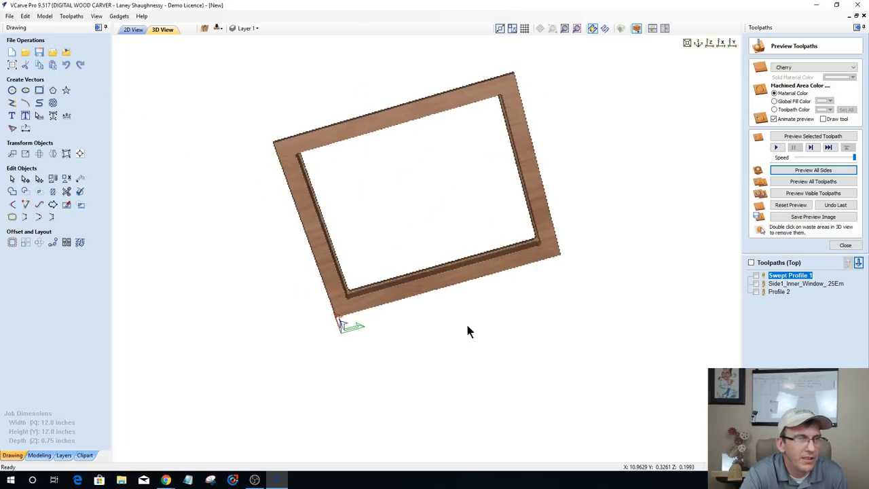
{"action": "mouse_move", "coordinate": [469, 275]}
{"action": "left_mouse_down"}
{"action": "mouse_move", "coordinate": [542, 209]}
{"action": "mouse_move", "coordinate": [540, 183]}
{"action": "mouse_move", "coordinate": [471, 142]}
{"action": "mouse_move", "coordinate": [450, 159]}
{"action": "left_mouse_up"}
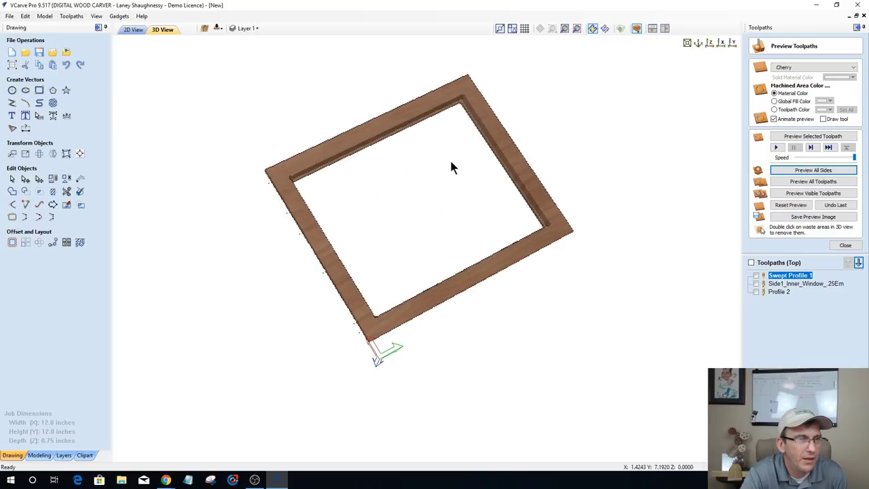
{"action": "left_click", "coordinate": [98, 18]}
{"action": "mouse_move", "coordinate": [122, 50]}
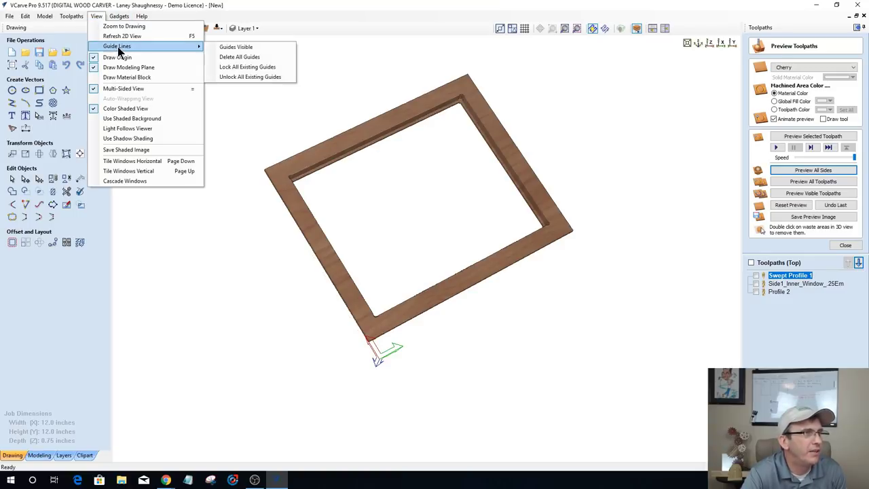
{"action": "mouse_move", "coordinate": [71, 17]}
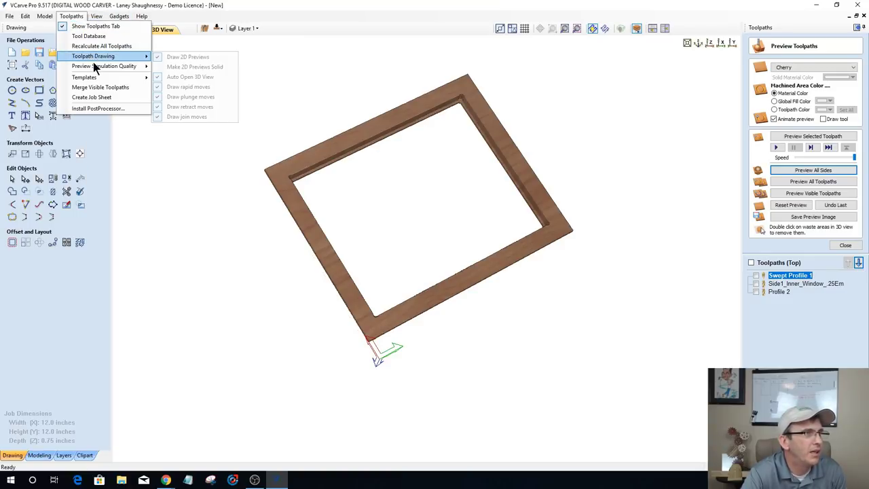
{"action": "mouse_move", "coordinate": [96, 66]}
{"action": "left_click", "coordinate": [173, 97]}
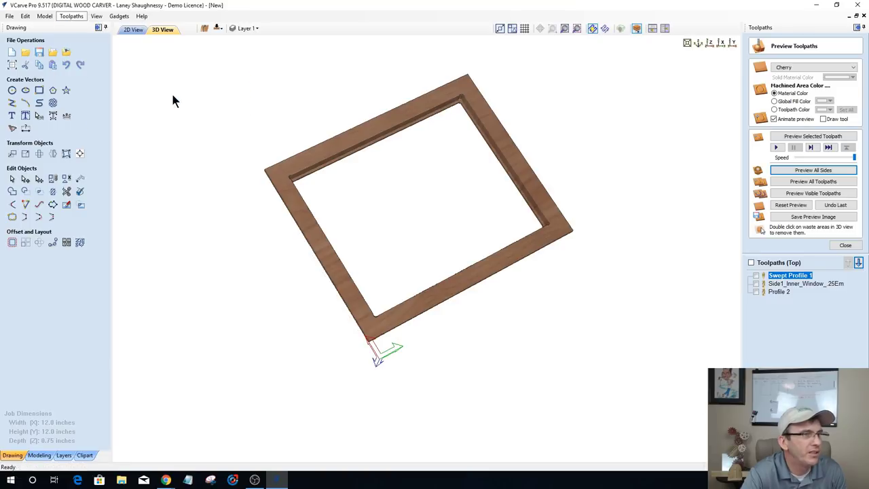
{"action": "left_click", "coordinate": [791, 204]}
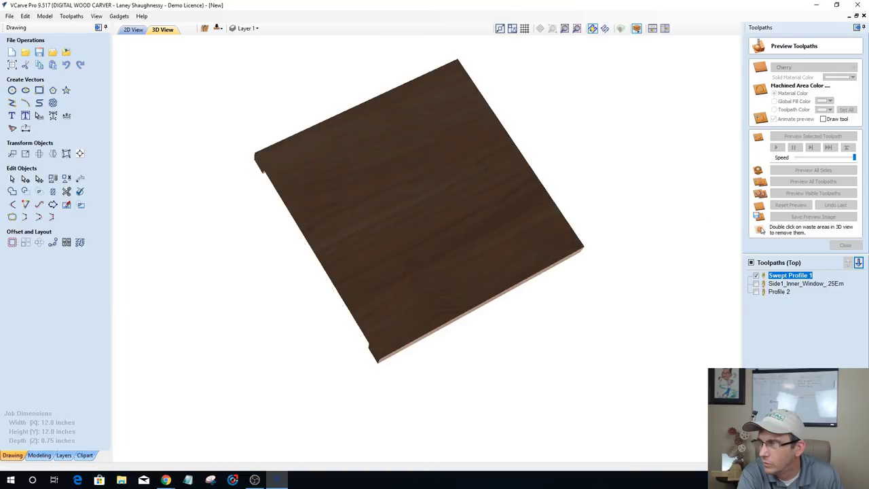
{"action": "left_click", "coordinate": [756, 283]}
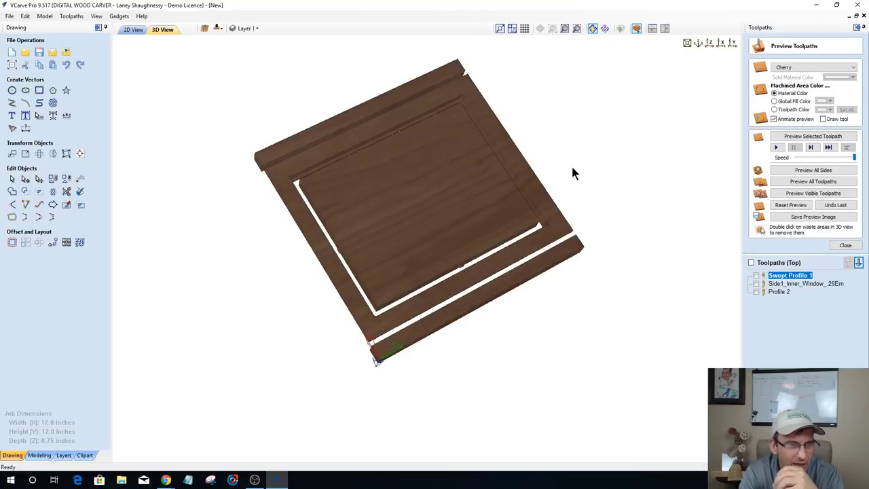
Step: Remove the outer waste strips and the tabbed centre panel from the simulated frame
{"action": "double_click", "coordinate": [530, 280]}
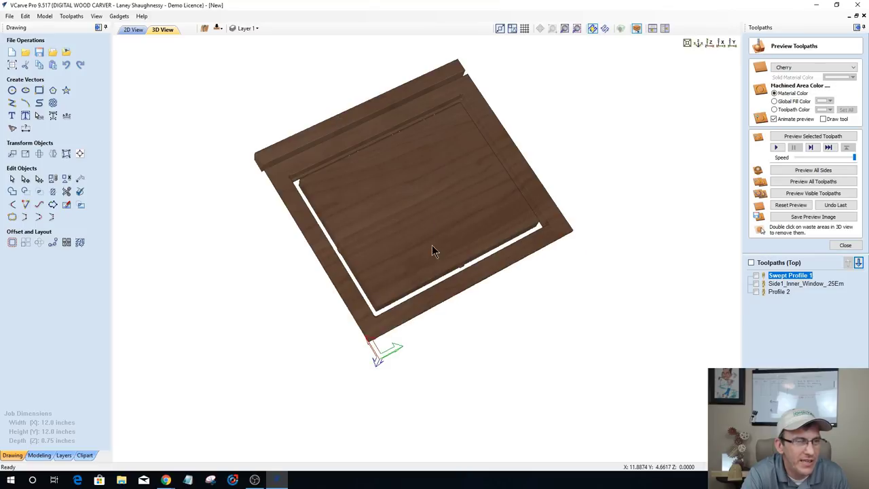
{"action": "scroll", "coordinate": [469, 276], "scroll_direction": "up", "scroll_amount": 3}
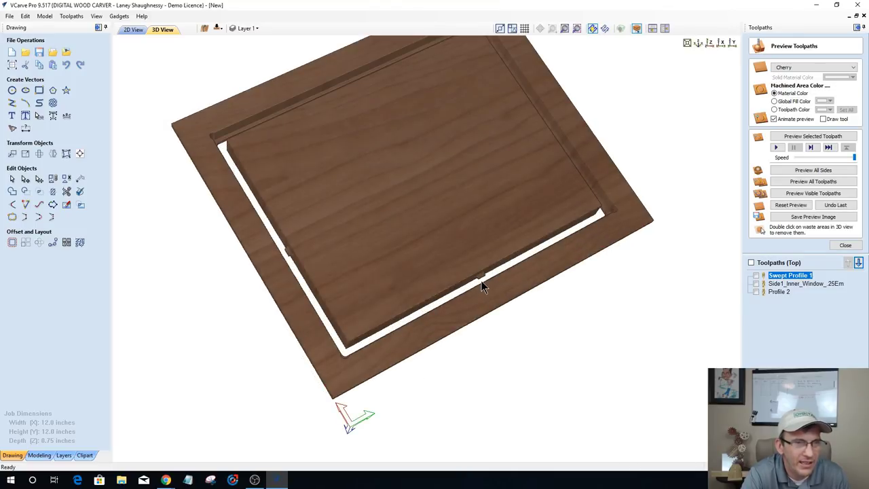
{"action": "mouse_move", "coordinate": [510, 299]}
{"action": "left_mouse_down"}
{"action": "mouse_move", "coordinate": [530, 293]}
{"action": "mouse_move", "coordinate": [504, 288]}
{"action": "left_mouse_up"}
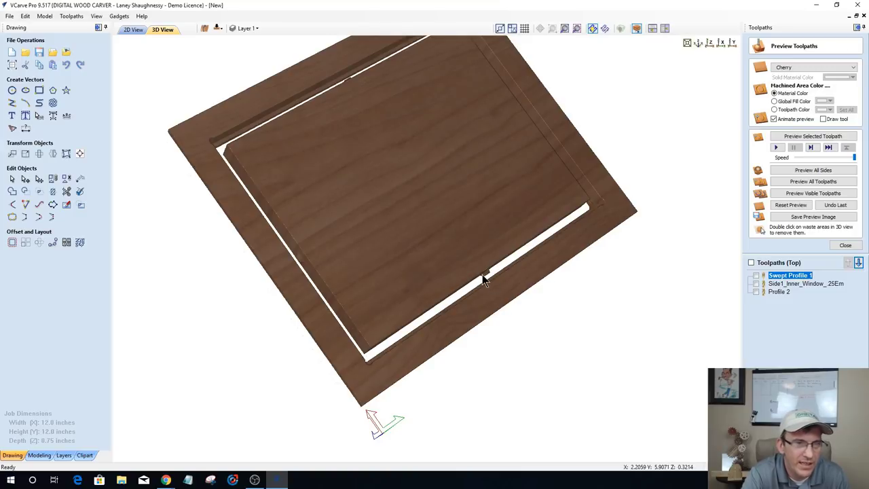
{"action": "scroll", "coordinate": [484, 278], "scroll_direction": "up", "scroll_amount": 4}
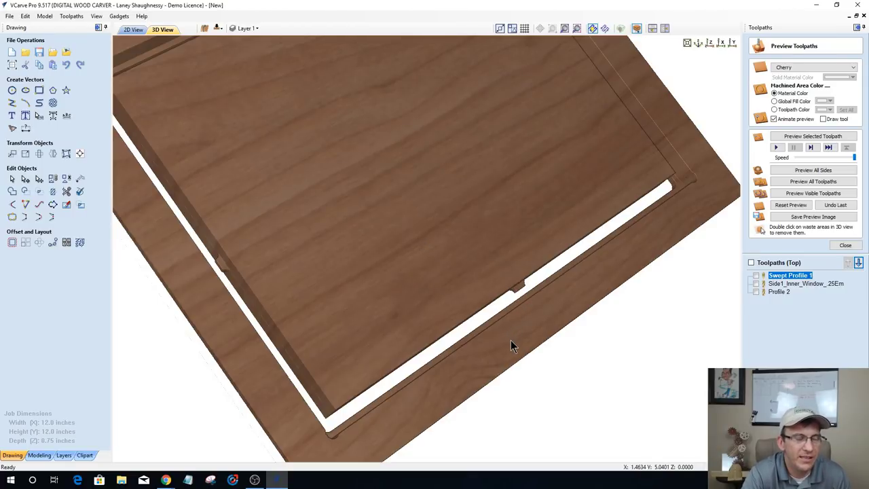
{"action": "double_click", "coordinate": [378, 259]}
Step: Examine the finished frame's moulded front and the rabbet on its back
{"action": "left_click", "coordinate": [709, 44]}
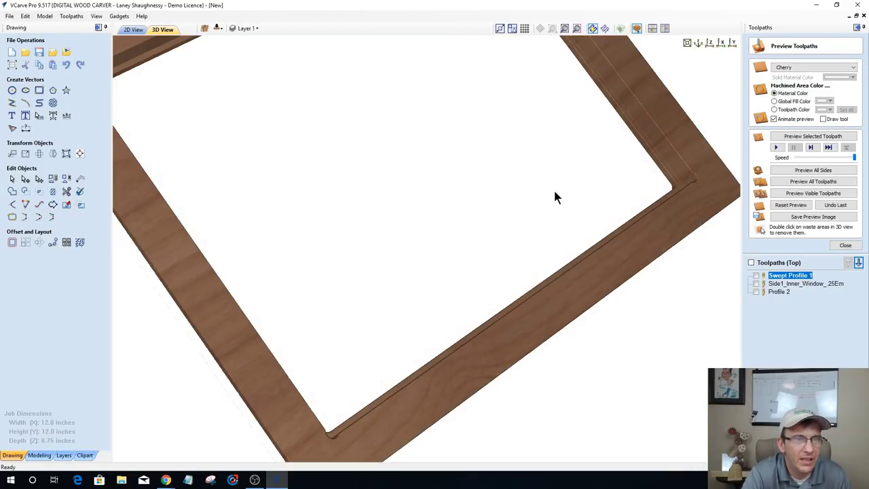
{"action": "key", "text": "2"}
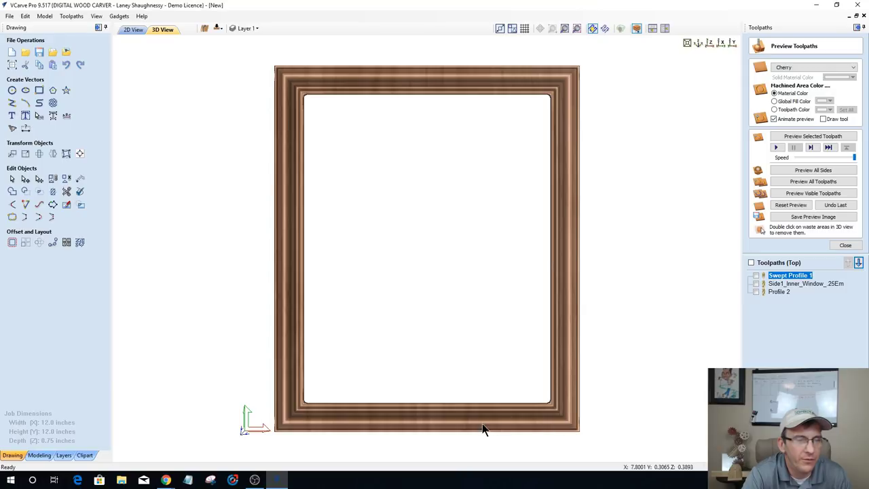
{"action": "left_click_drag", "start_coordinate": [484, 431], "coordinate": [555, 415]}
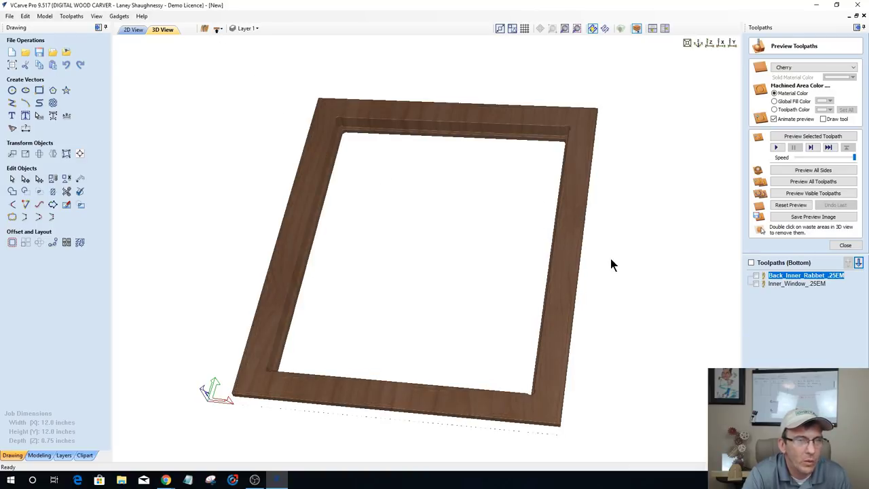
{"action": "left_click", "coordinate": [708, 43]}
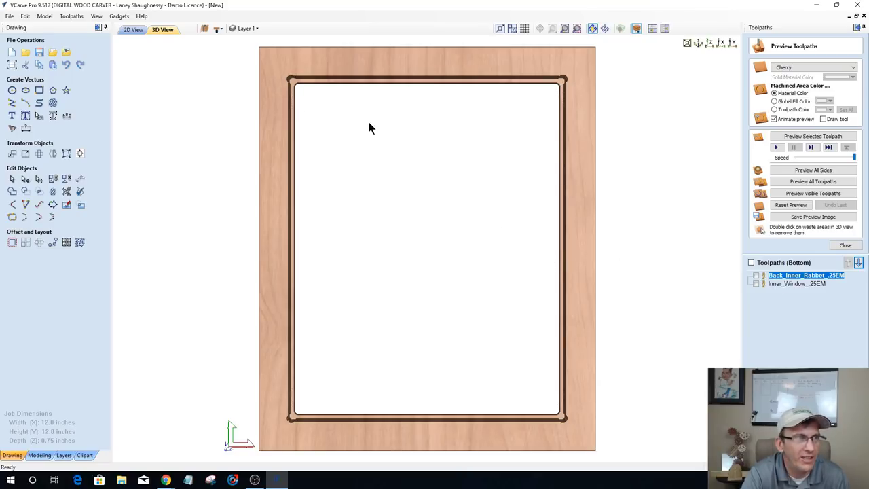
Step: Open the bottom side's Inner_Window_.25EM profile toolpath for editing and set its cut depth to 0.75 inches
{"action": "left_click", "coordinate": [136, 28]}
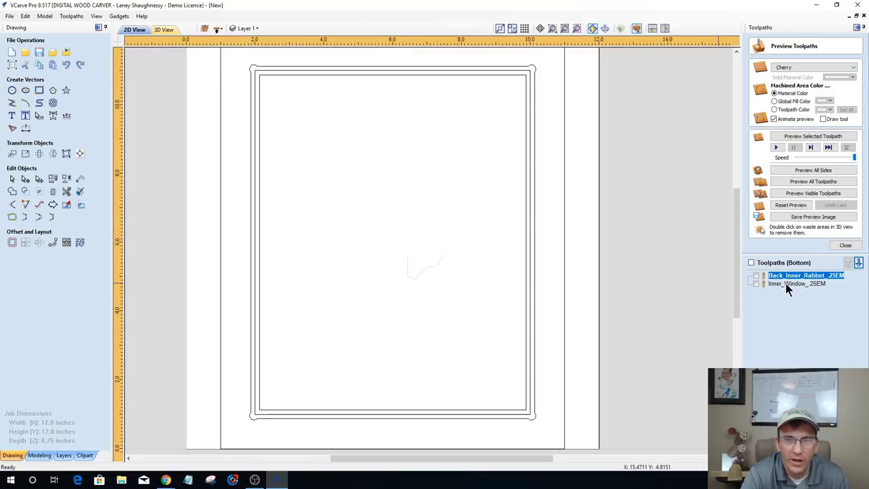
{"action": "mouse_move", "coordinate": [786, 287]}
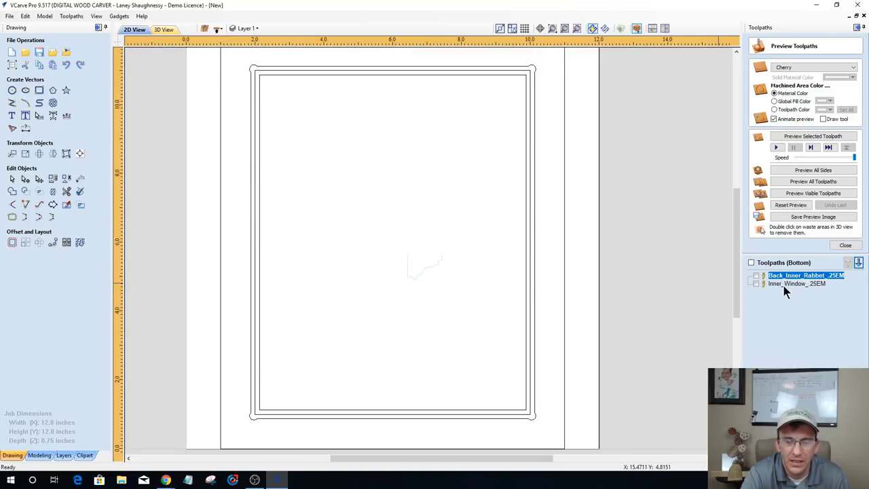
{"action": "left_click", "coordinate": [785, 285]}
{"action": "double_click", "coordinate": [783, 286]}
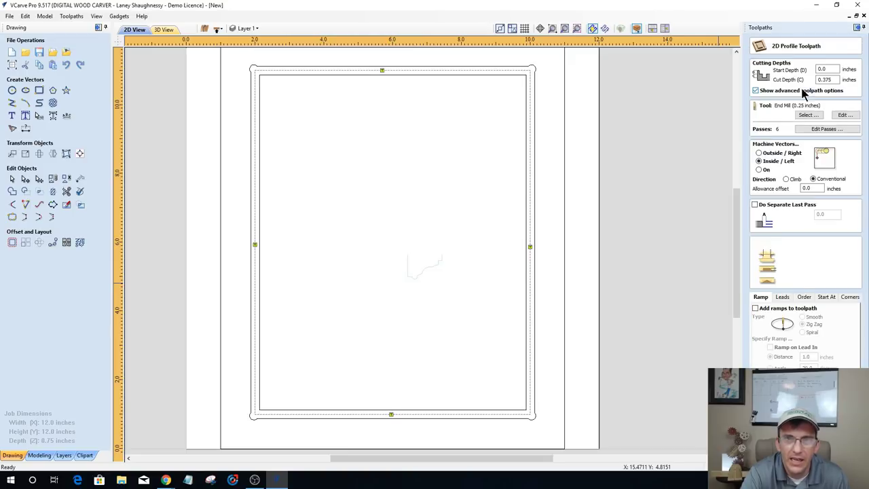
{"action": "left_click_drag", "start_coordinate": [823, 80], "coordinate": [867, 86]}
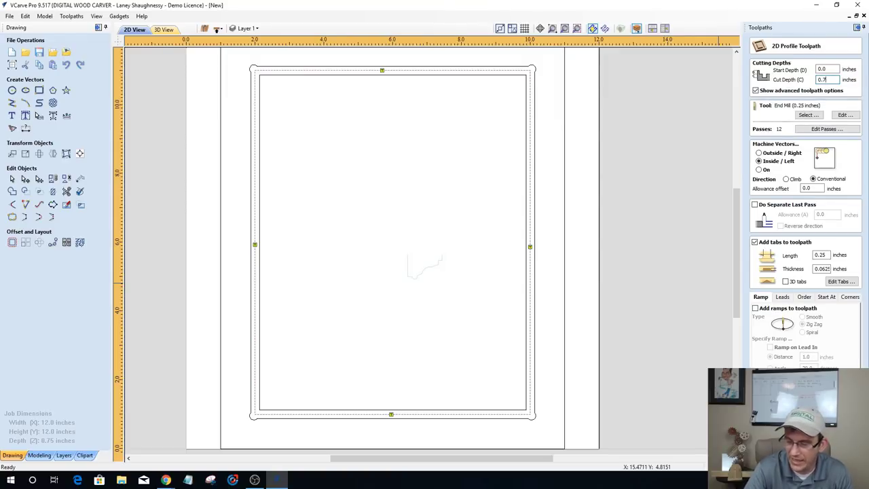
Step: Set the pass depth of the toolpath's 0.25-inch end mill to 0.125 inches
{"action": "left_click", "coordinate": [844, 116]}
{"action": "double_click", "coordinate": [417, 241]}
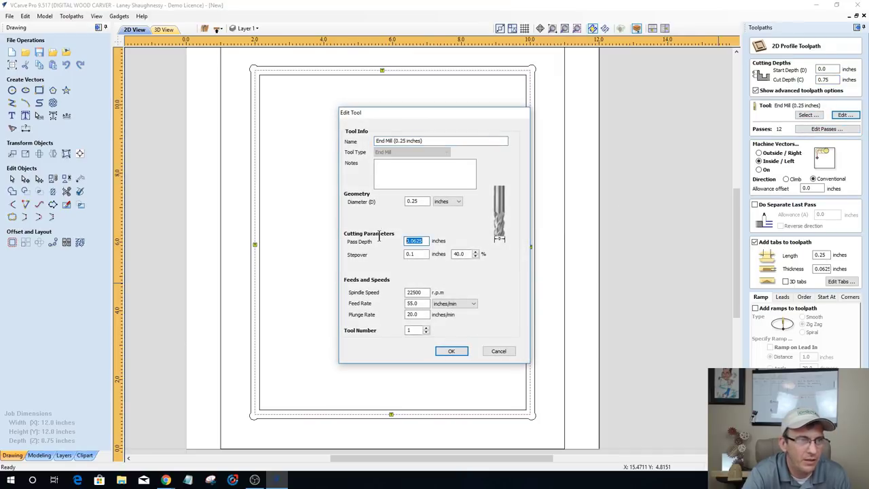
{"action": "type", "text": ".12"}
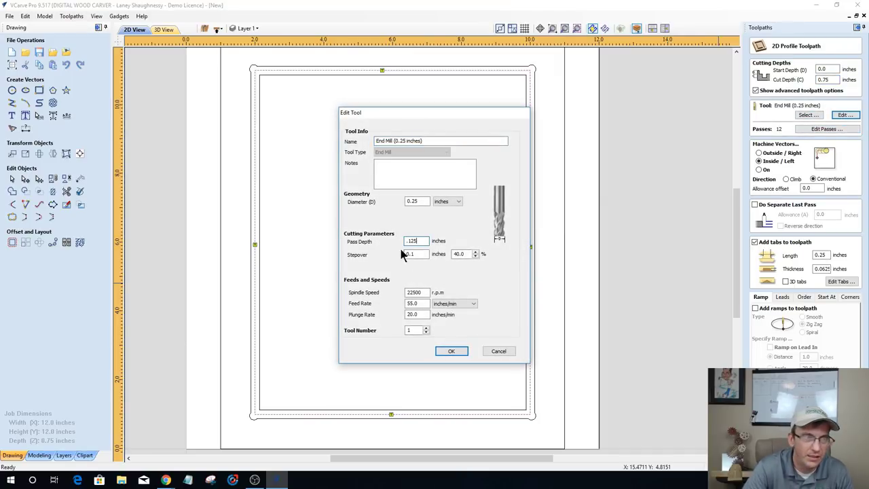
{"action": "left_click", "coordinate": [451, 351]}
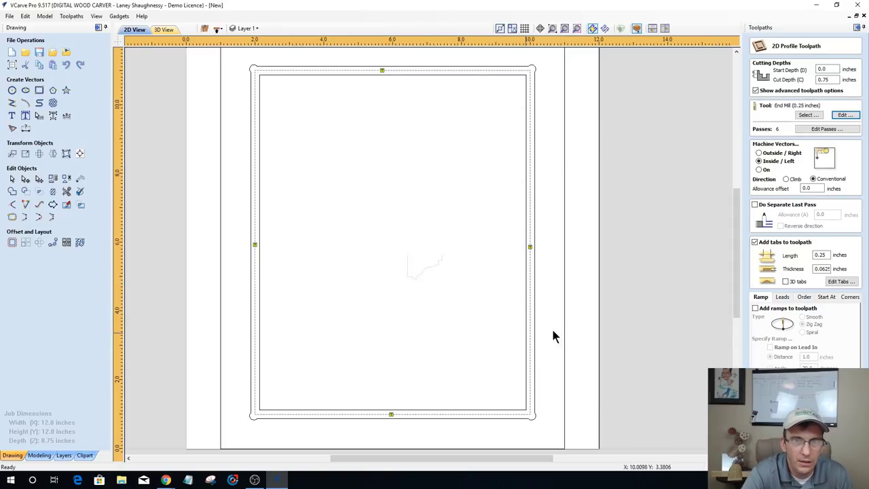
Step: Set the tab thickness to 0.125 inches and recalculate the Inner_Window_.25EM toolpath
{"action": "double_click", "coordinate": [824, 270]}
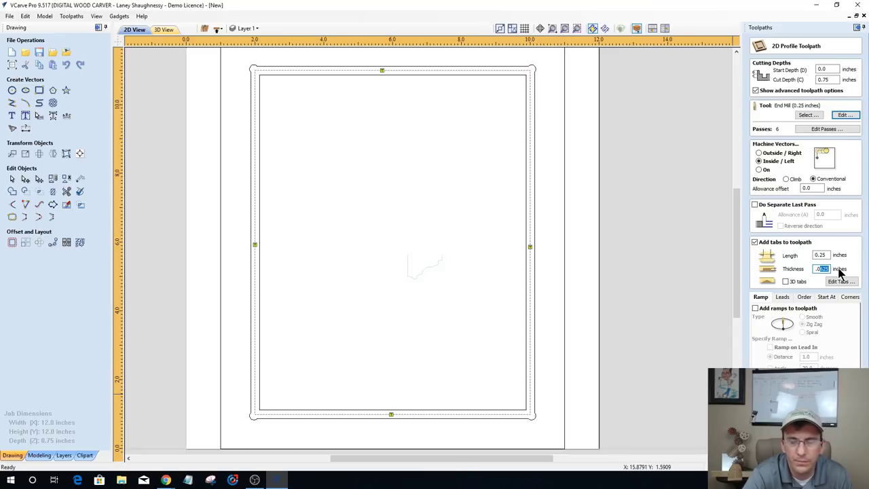
{"action": "type", "text": "."}
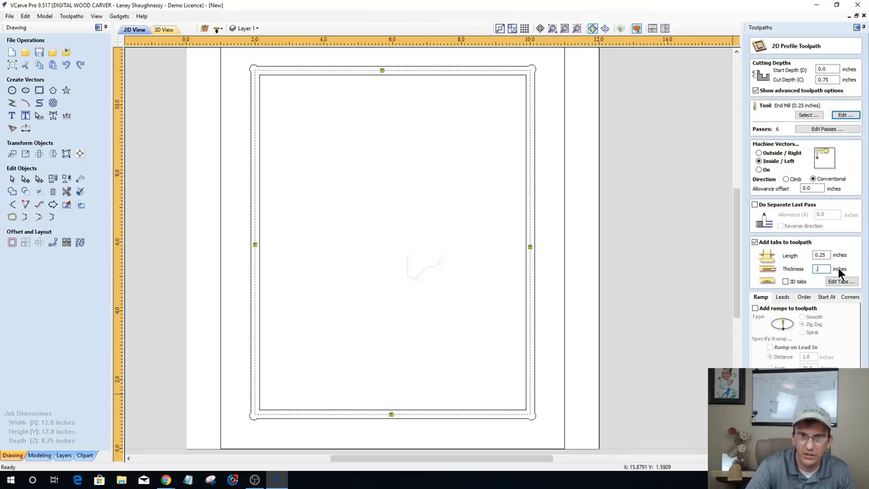
{"action": "type", "text": "125"}
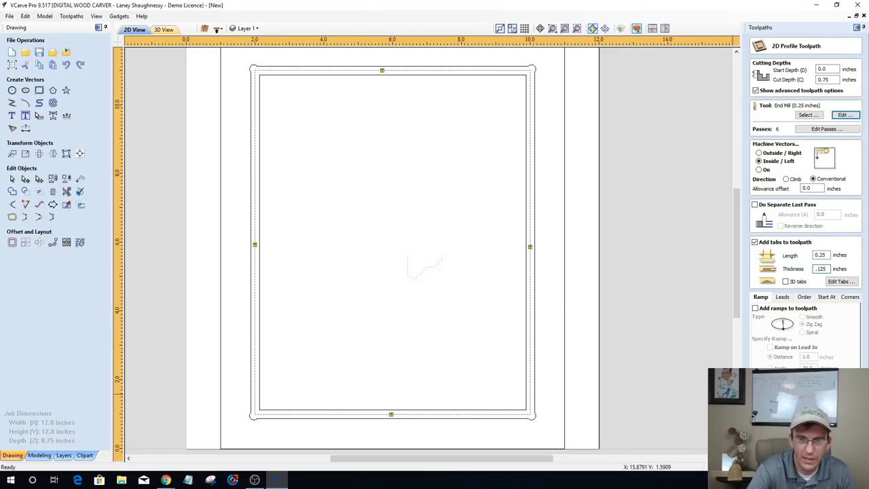
{"action": "key", "text": "Return"}
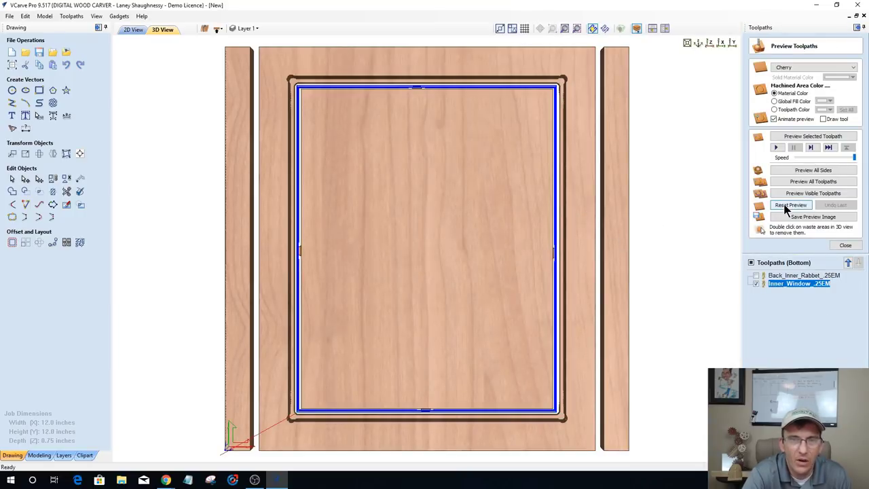
Step: Switch to the top side and delete its Side1_Inner_Window_.25Em toolpath
{"action": "left_click", "coordinate": [218, 29]}
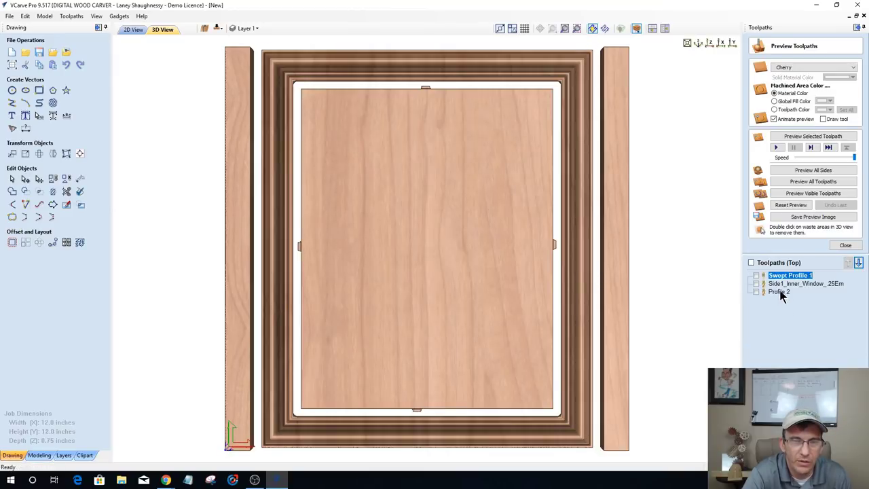
{"action": "left_click", "coordinate": [779, 285]}
{"action": "right_click", "coordinate": [780, 288]}
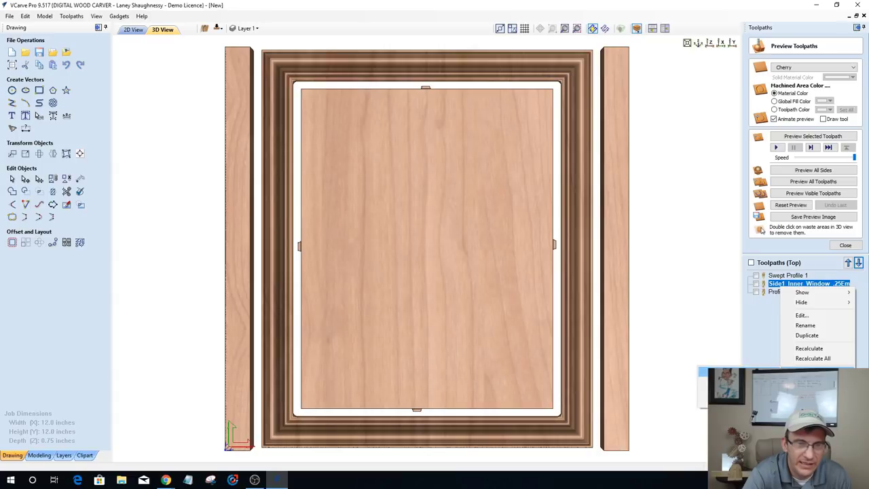
{"action": "key", "text": "Delete"}
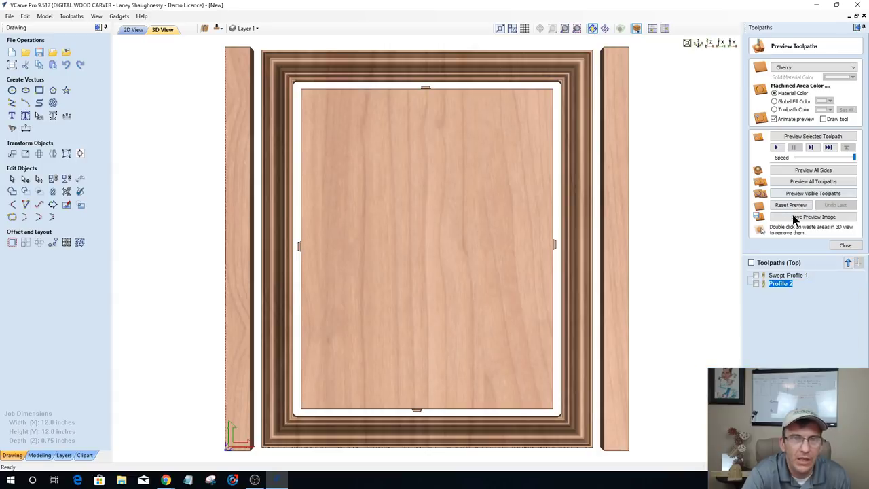
Step: Simulate the cuts on all sides from a reset preview and remove the outer waste strips
{"action": "left_click", "coordinate": [791, 205]}
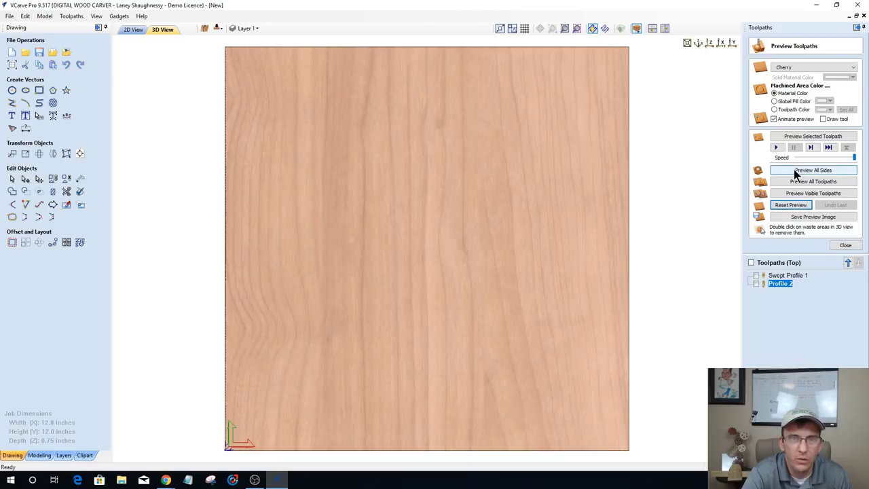
{"action": "left_click", "coordinate": [796, 174]}
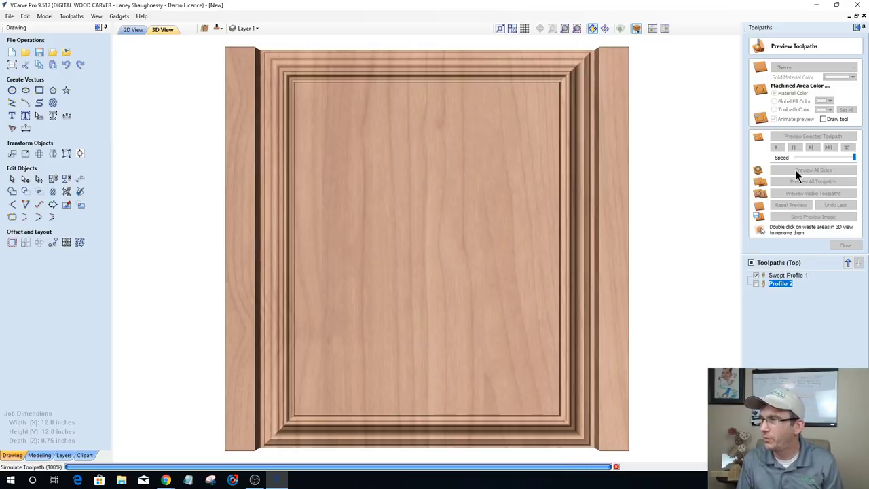
{"action": "left_click", "coordinate": [795, 169]}
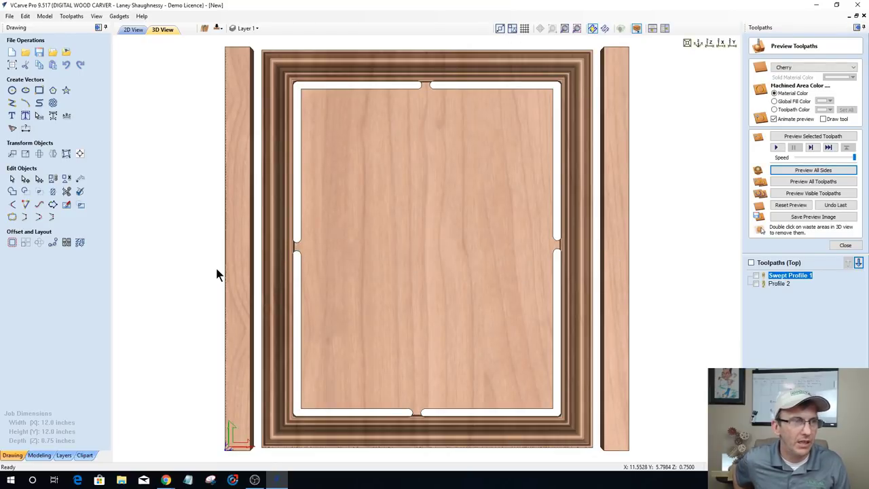
{"action": "double_click", "coordinate": [245, 265]}
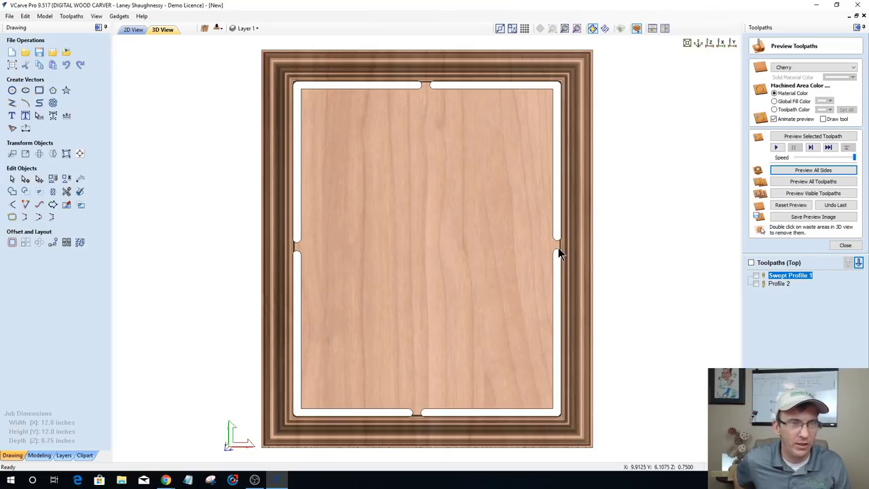
Step: Switch to the bottom side and show the whole frame layout in the 2D view
{"action": "left_click", "coordinate": [218, 28]}
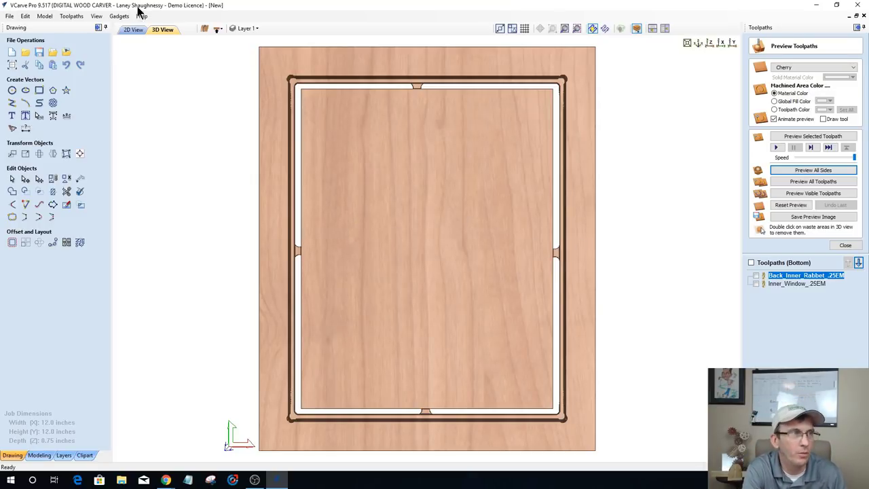
{"action": "left_click", "coordinate": [133, 30]}
{"action": "scroll", "coordinate": [405, 194], "scroll_direction": "down", "scroll_amount": 3}
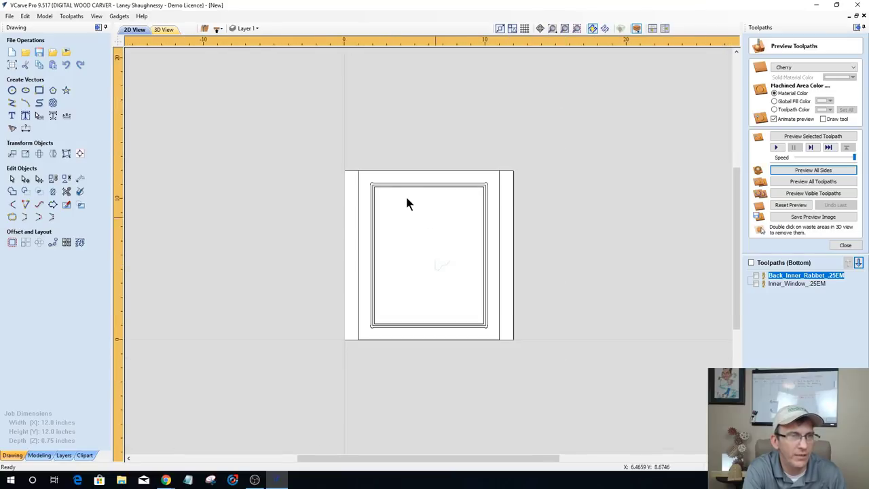
{"action": "scroll", "coordinate": [411, 205], "scroll_direction": "up", "scroll_amount": 4}
{"action": "scroll", "coordinate": [401, 265], "scroll_direction": "up", "scroll_amount": 1}
{"action": "scroll", "coordinate": [401, 344], "scroll_direction": "up", "scroll_amount": 1}
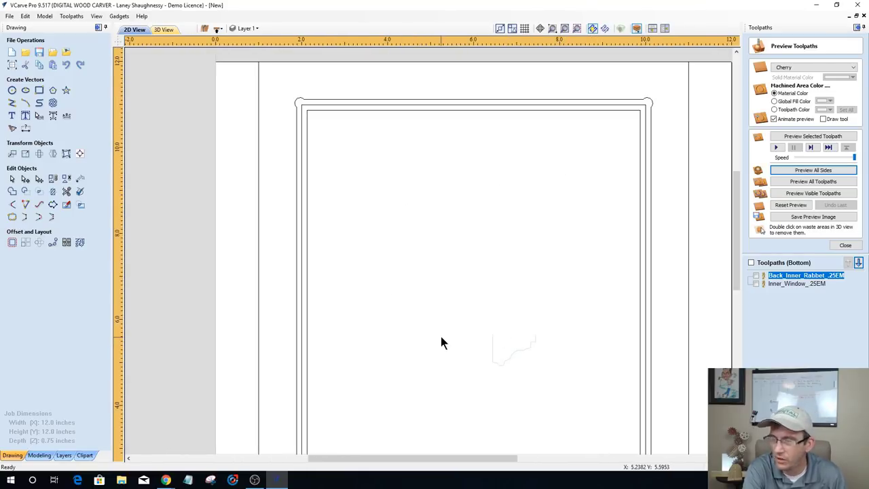
{"action": "scroll", "coordinate": [502, 285], "scroll_direction": "down", "scroll_amount": 2}
{"action": "scroll", "coordinate": [454, 326], "scroll_direction": "up", "scroll_amount": 3}
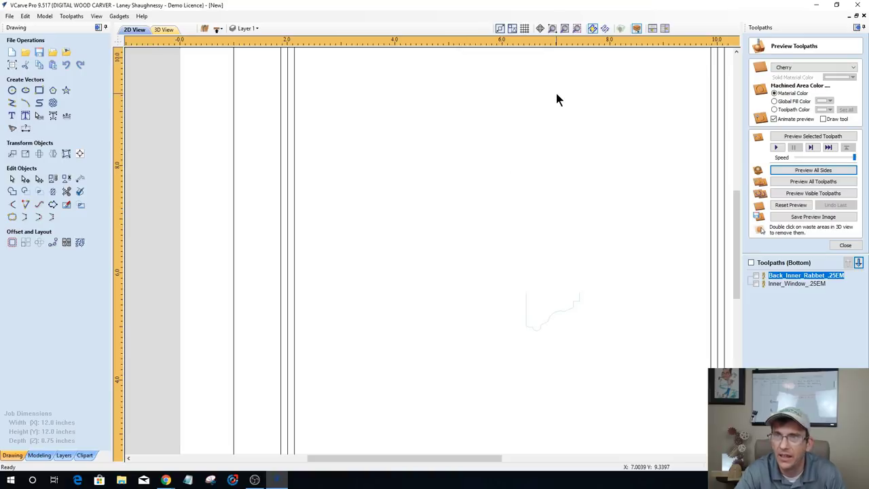
{"action": "scroll", "coordinate": [388, 237], "scroll_direction": "down", "scroll_amount": 5}
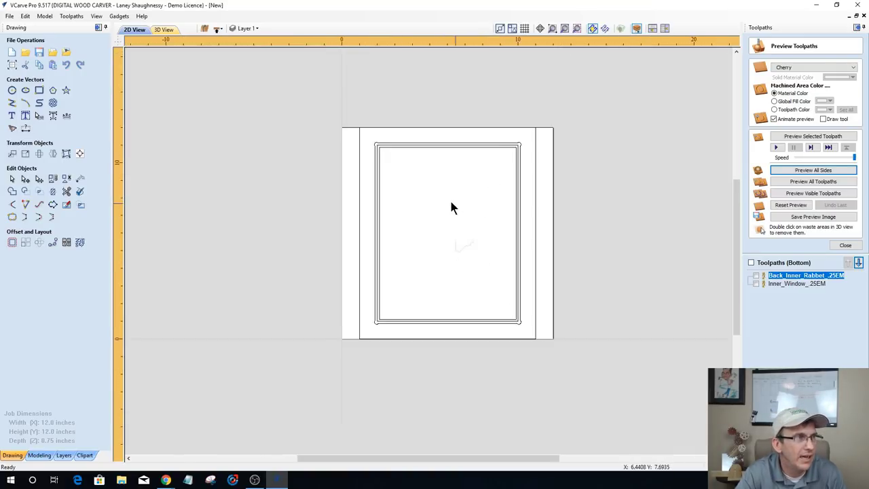
{"action": "scroll", "coordinate": [453, 207], "scroll_direction": "down", "scroll_amount": 1}
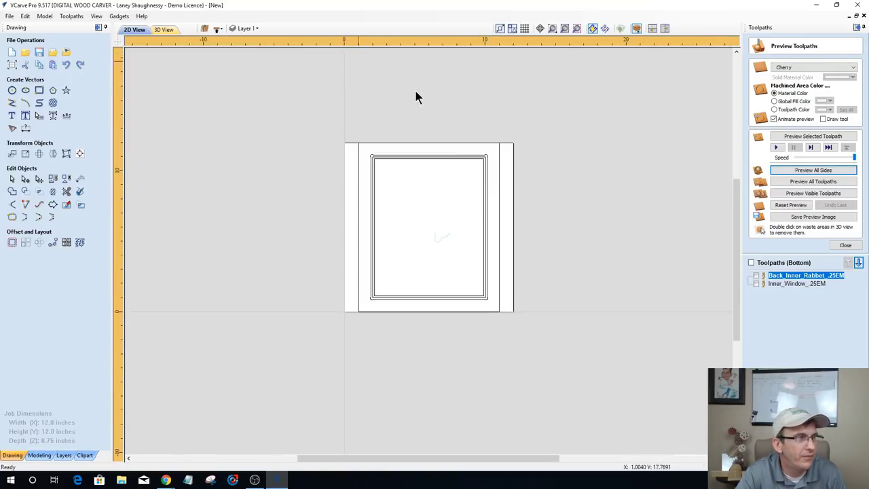
Step: Search the Seagate Backup Plus Drive (J:) for "half" and import the MAGNATE Half Router Bit Profiles vectors
{"action": "left_click", "coordinate": [53, 53]}
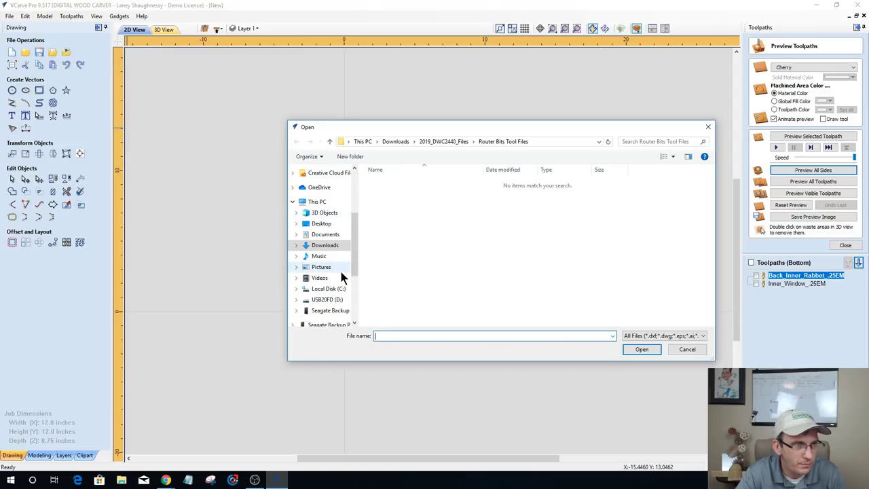
{"action": "scroll", "coordinate": [356, 248], "scroll_direction": "down", "scroll_amount": 2}
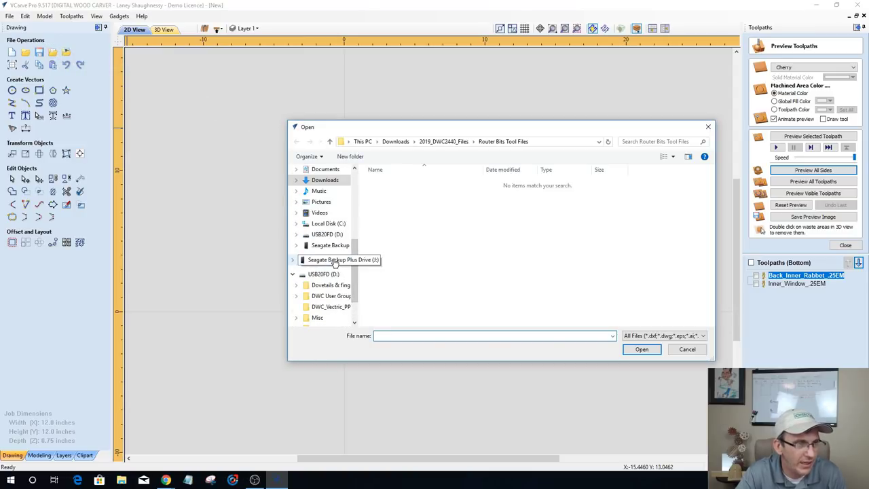
{"action": "left_click", "coordinate": [335, 261]}
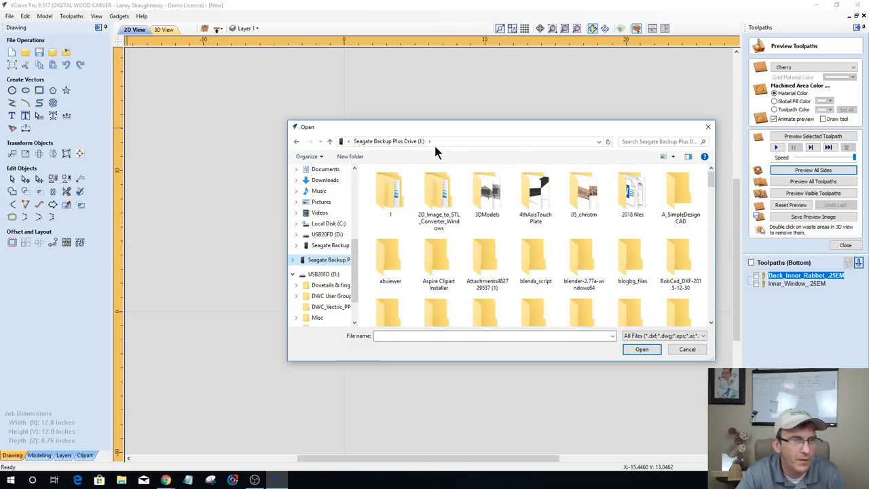
{"action": "left_click", "coordinate": [640, 141]}
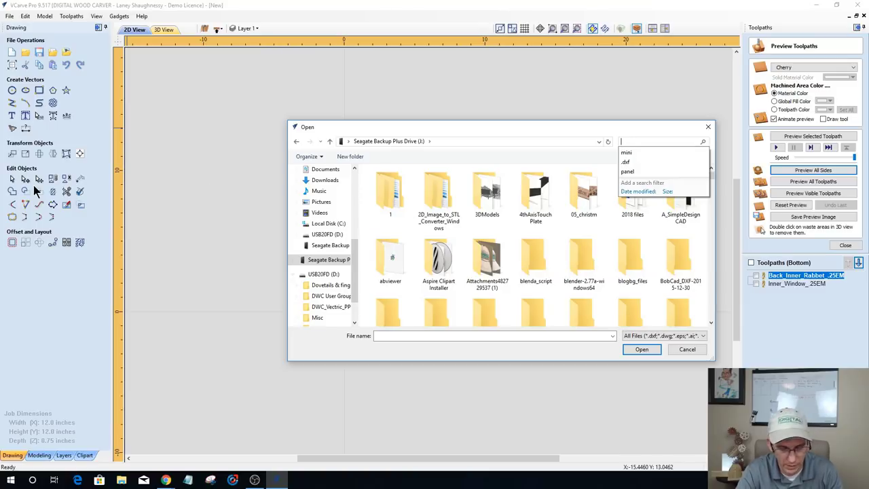
{"action": "type", "text": "half"}
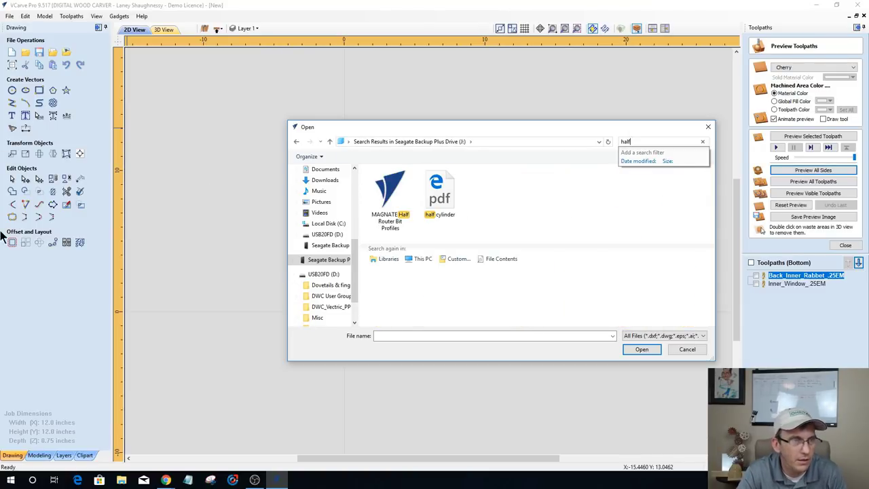
{"action": "double_click", "coordinate": [389, 197]}
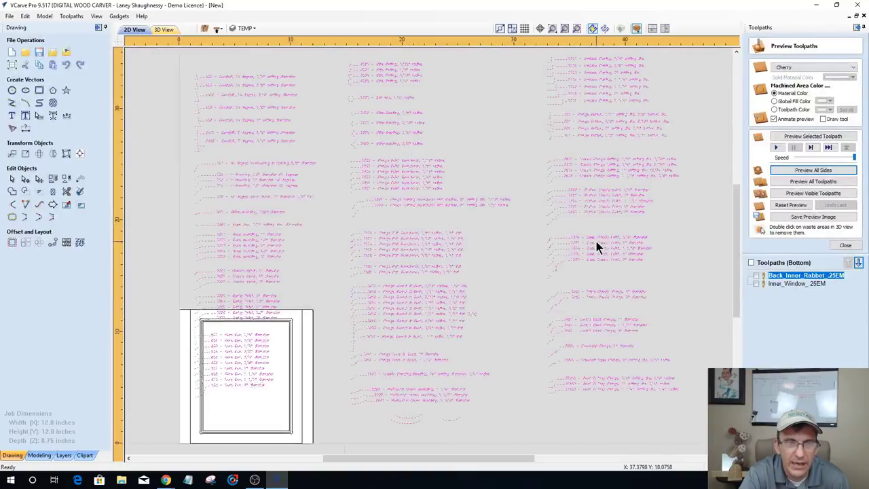
Step: Examine the imported Plunge Round & Rout, Deep Classic Point and Triple Classic Plunge router bit profiles
{"action": "scroll", "coordinate": [333, 349], "scroll_direction": "up", "scroll_amount": 2}
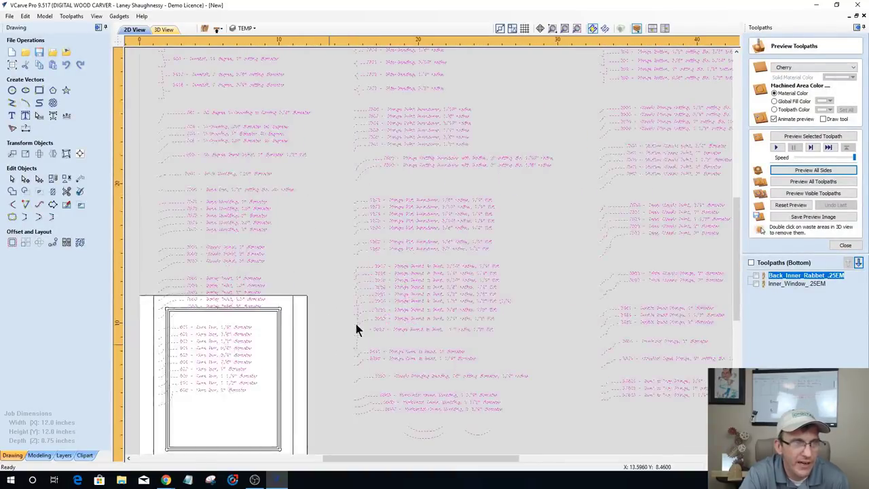
{"action": "scroll", "coordinate": [358, 329], "scroll_direction": "down", "scroll_amount": 1}
{"action": "scroll", "coordinate": [357, 327], "scroll_direction": "up", "scroll_amount": 2}
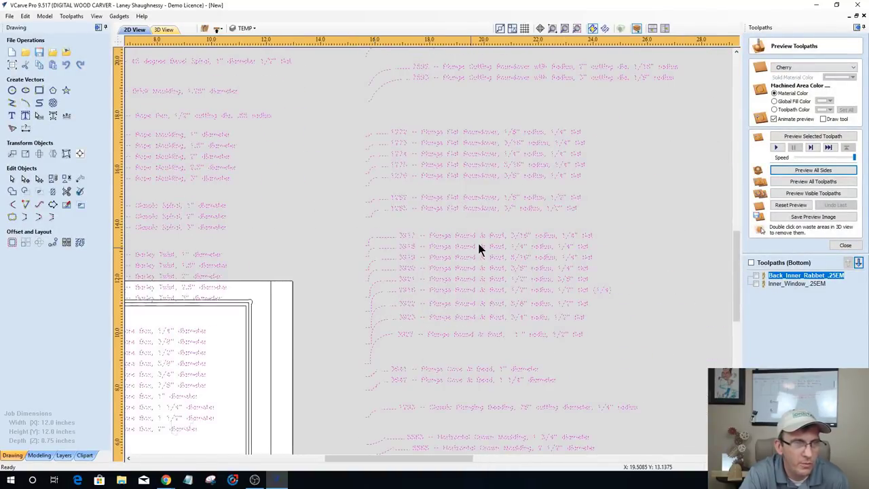
{"action": "scroll", "coordinate": [477, 244], "scroll_direction": "up", "scroll_amount": 2}
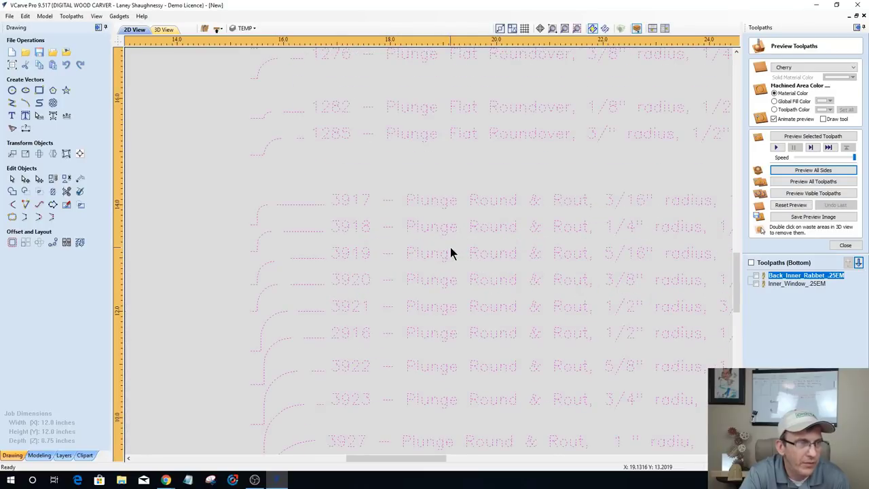
{"action": "scroll", "coordinate": [333, 214], "scroll_direction": "up", "scroll_amount": 1}
{"action": "scroll", "coordinate": [333, 214], "scroll_direction": "up", "scroll_amount": 1}
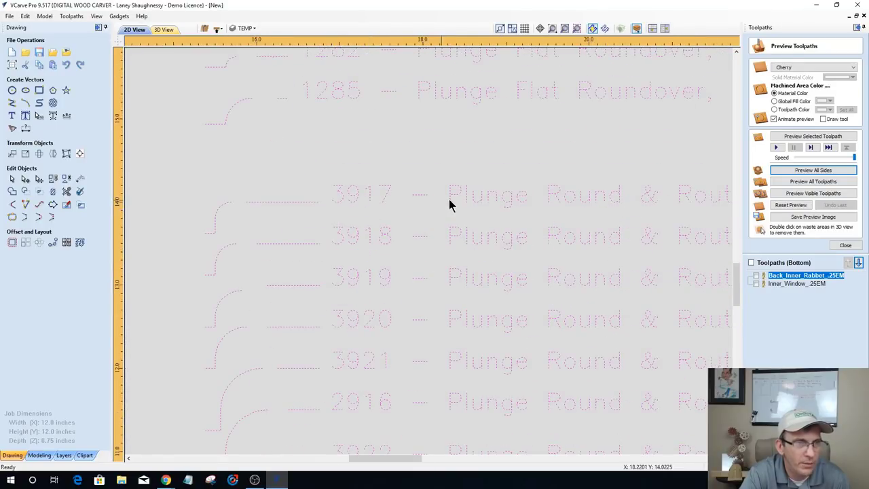
{"action": "scroll", "coordinate": [547, 214], "scroll_direction": "down", "scroll_amount": 1}
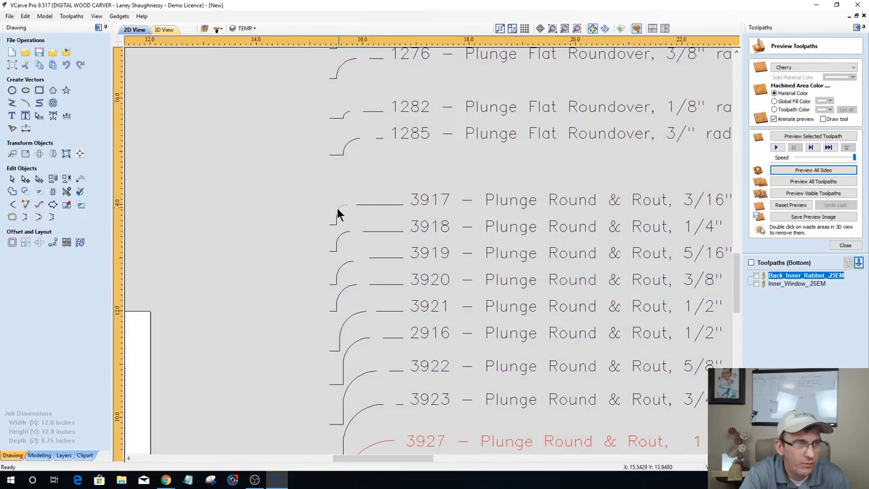
{"action": "scroll", "coordinate": [372, 227], "scroll_direction": "down", "scroll_amount": 3}
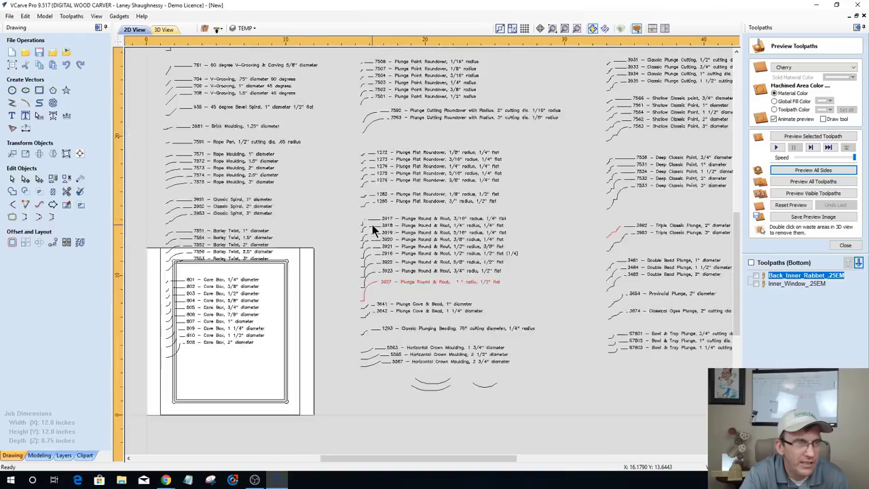
{"action": "scroll", "coordinate": [564, 198], "scroll_direction": "up", "scroll_amount": 1}
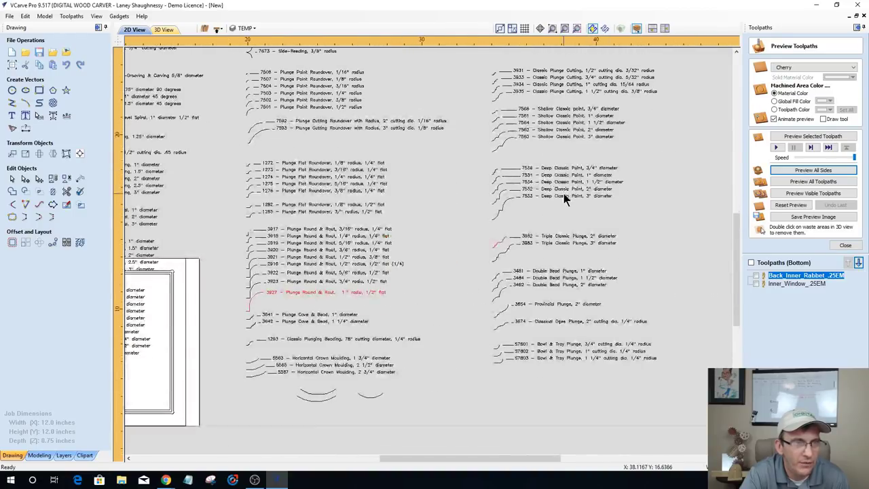
{"action": "scroll", "coordinate": [564, 193], "scroll_direction": "up", "scroll_amount": 4}
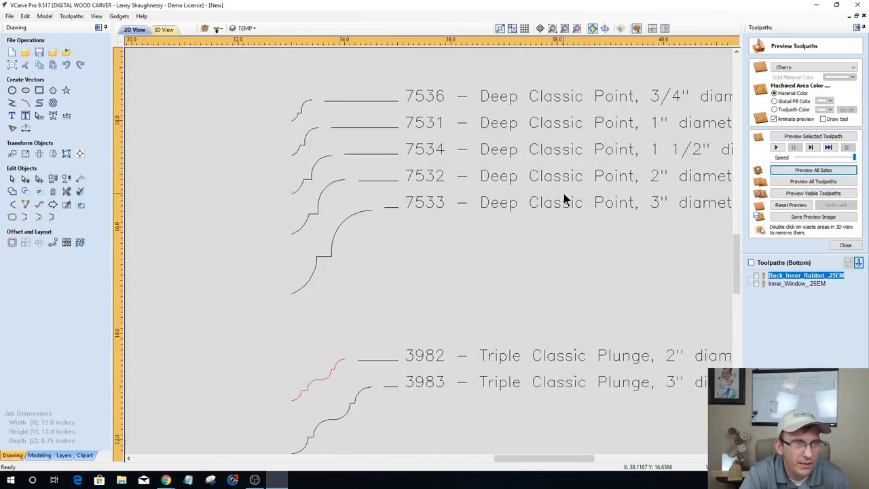
{"action": "scroll", "coordinate": [564, 193], "scroll_direction": "down", "scroll_amount": 4}
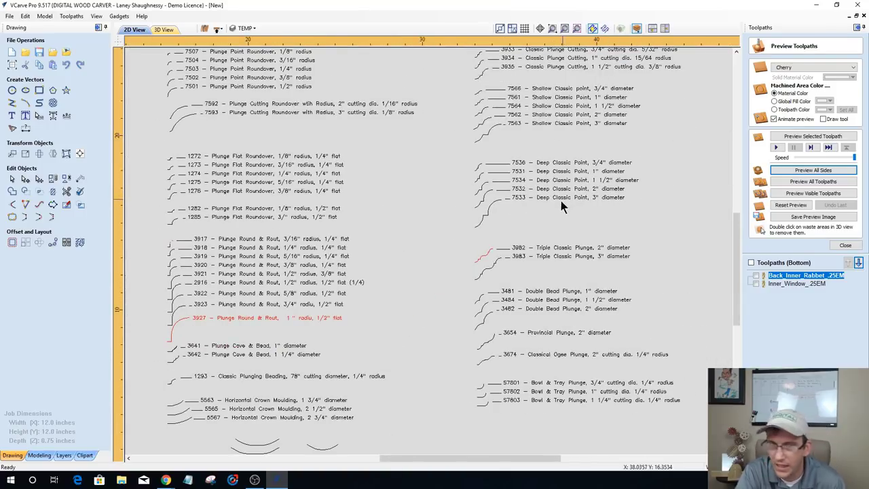
{"action": "scroll", "coordinate": [560, 209], "scroll_direction": "down", "scroll_amount": 2}
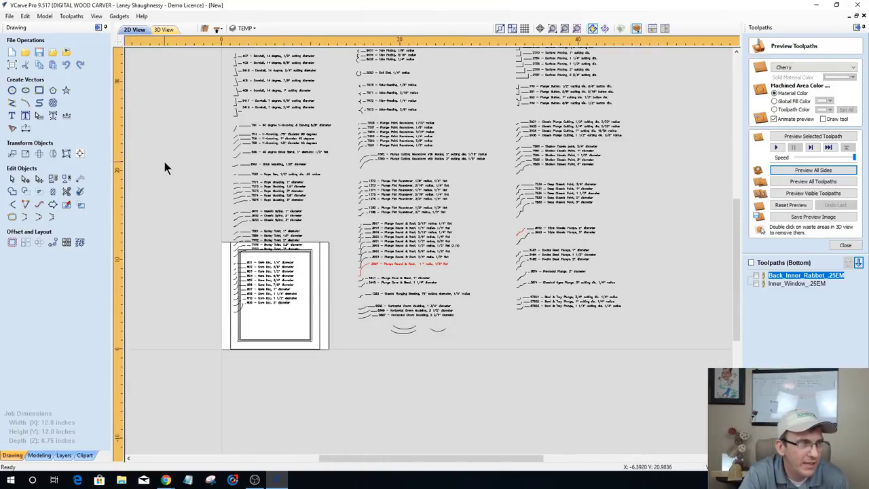
Step: Examine the Rope Moulding, Classic Spiral and Barley Twist profiles in the imported router bit chart
{"action": "scroll", "coordinate": [200, 157], "scroll_direction": "up", "scroll_amount": 5}
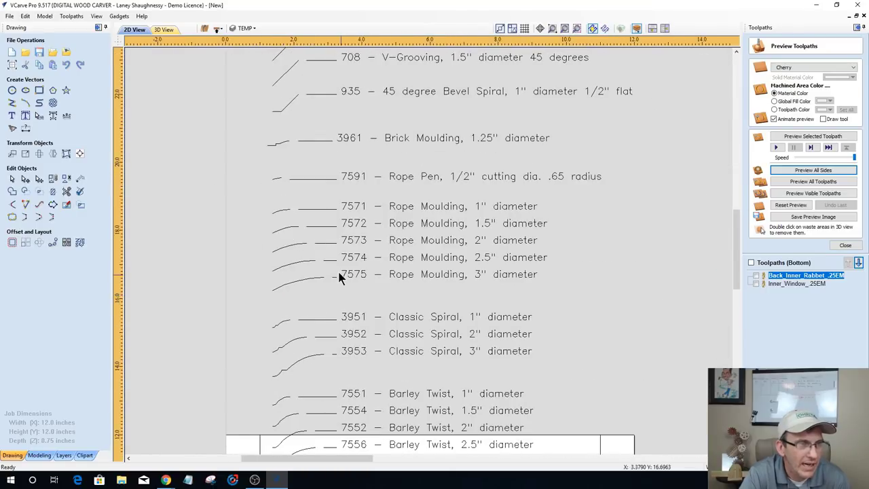
{"action": "scroll", "coordinate": [338, 275], "scroll_direction": "up", "scroll_amount": 3}
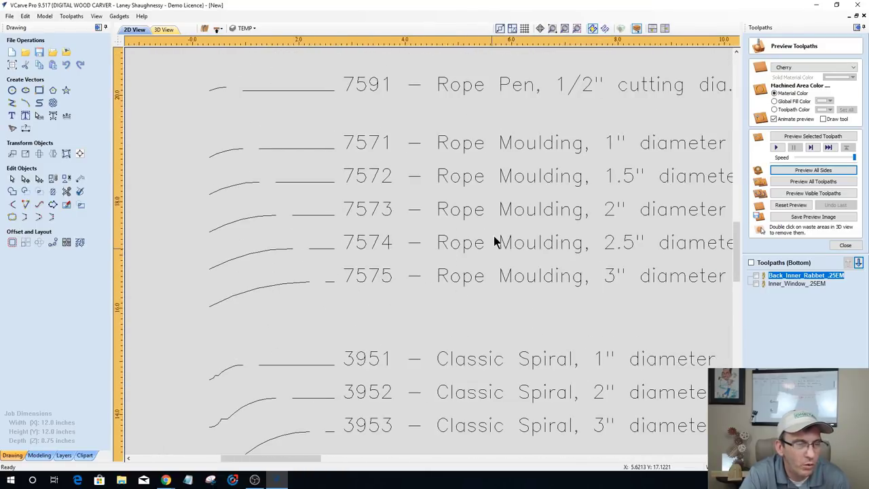
{"action": "scroll", "coordinate": [494, 242], "scroll_direction": "down", "scroll_amount": 5}
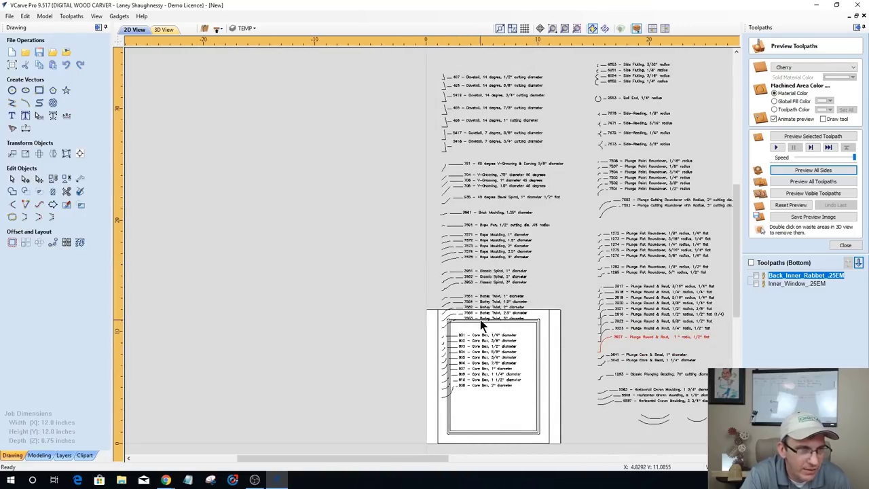
{"action": "scroll", "coordinate": [481, 325], "scroll_direction": "up", "scroll_amount": 5}
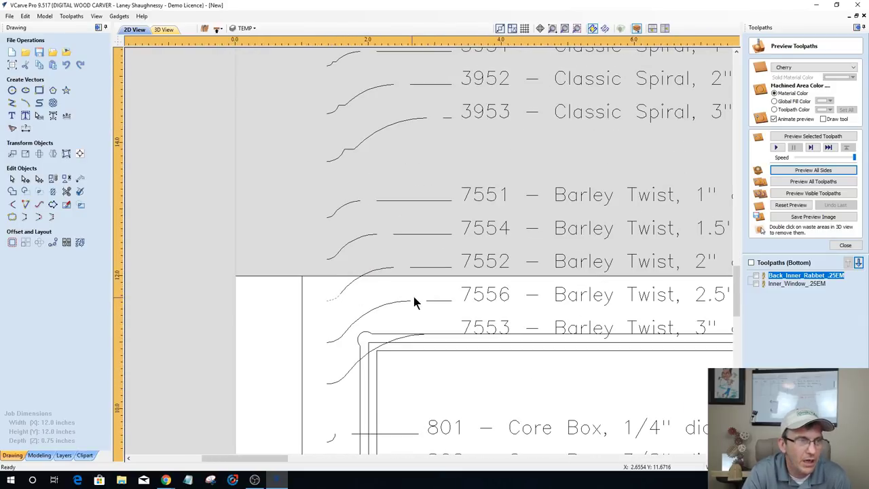
{"action": "scroll", "coordinate": [369, 286], "scroll_direction": "up", "scroll_amount": 2}
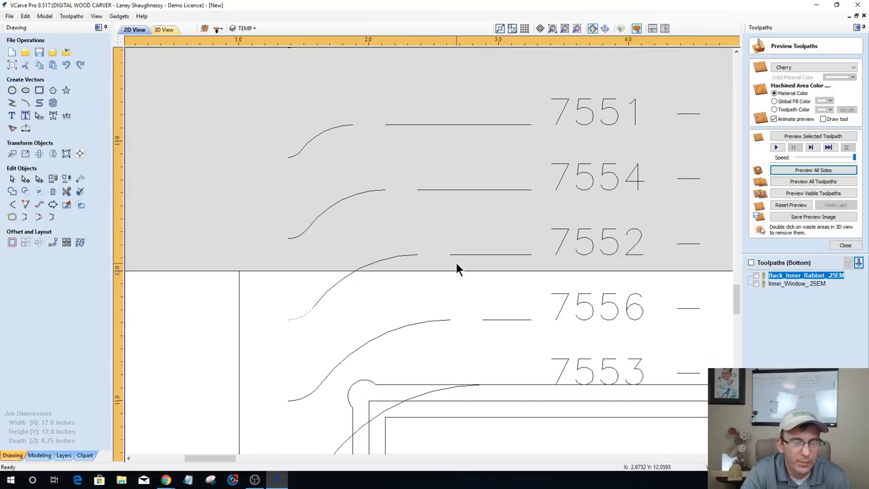
{"action": "scroll", "coordinate": [456, 269], "scroll_direction": "down", "scroll_amount": 3}
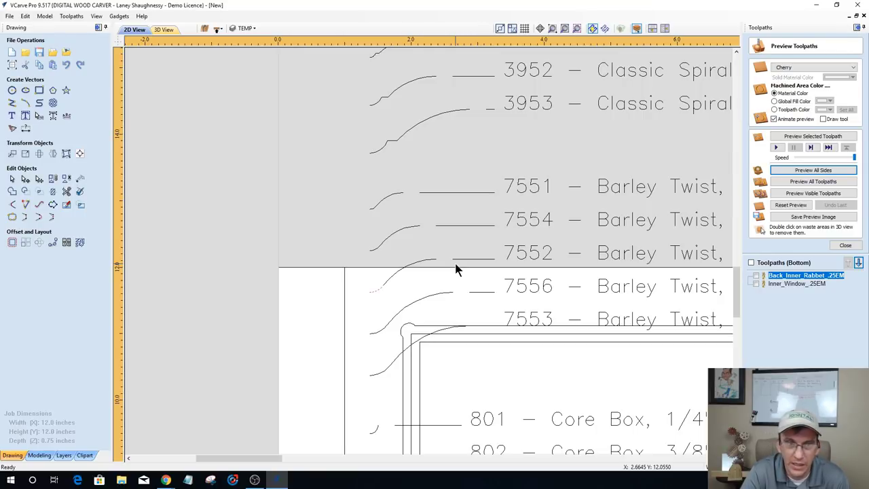
{"action": "scroll", "coordinate": [385, 237], "scroll_direction": "down", "scroll_amount": 4}
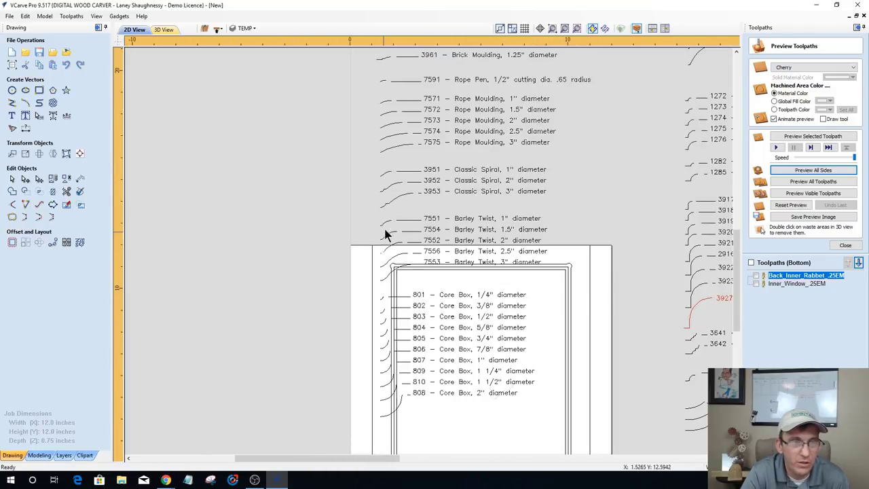
{"action": "scroll", "coordinate": [399, 194], "scroll_direction": "down", "scroll_amount": 3}
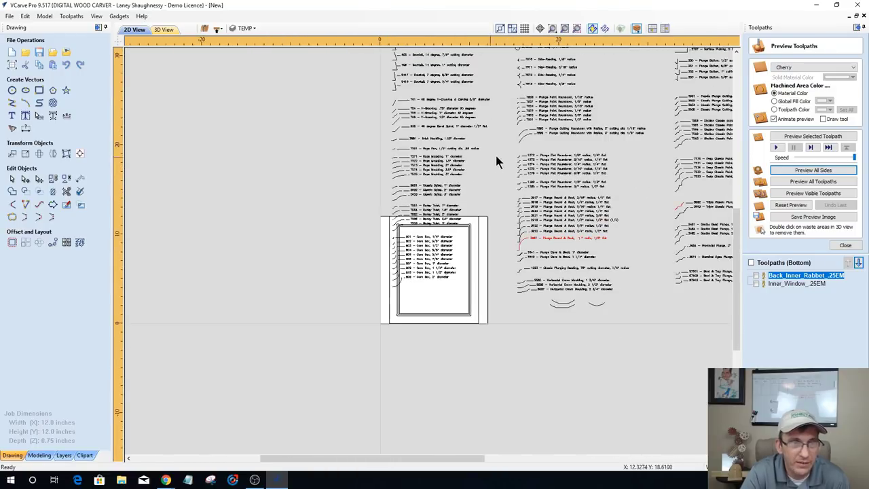
Step: Copy the 7552 Barley Twist 2-inch profile curve to the empty area beside the job's upper-left corner
{"action": "scroll", "coordinate": [380, 218], "scroll_direction": "up", "scroll_amount": 5}
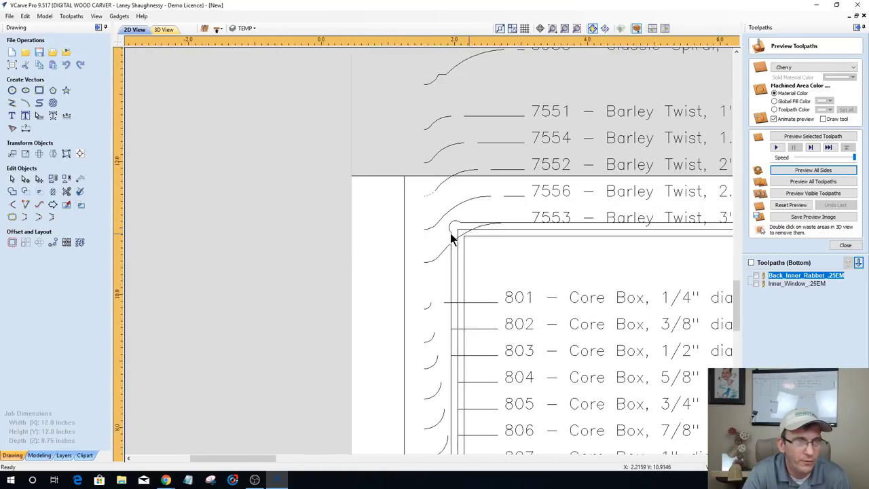
{"action": "scroll", "coordinate": [452, 235], "scroll_direction": "up", "scroll_amount": 3}
{"action": "left_click_drag", "start_coordinate": [316, 90], "coordinate": [537, 173]}
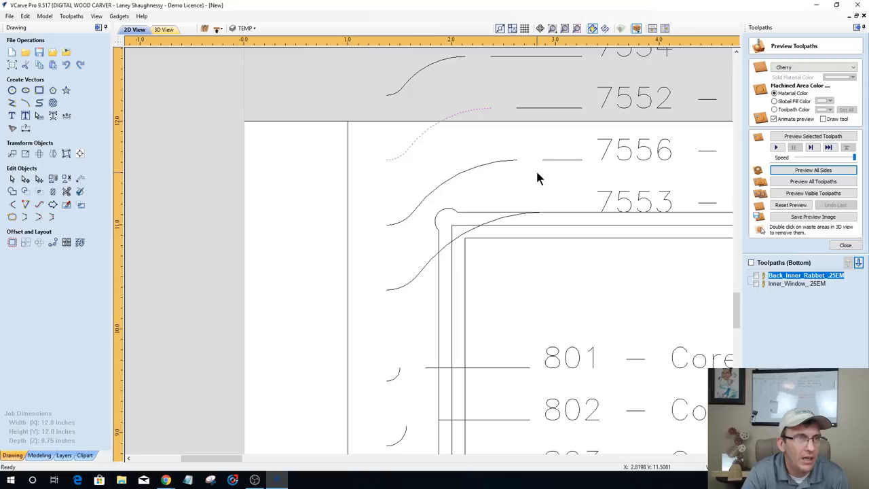
{"action": "left_click", "coordinate": [415, 140]}
{"action": "left_click_drag", "start_coordinate": [418, 138], "coordinate": [181, 122]}
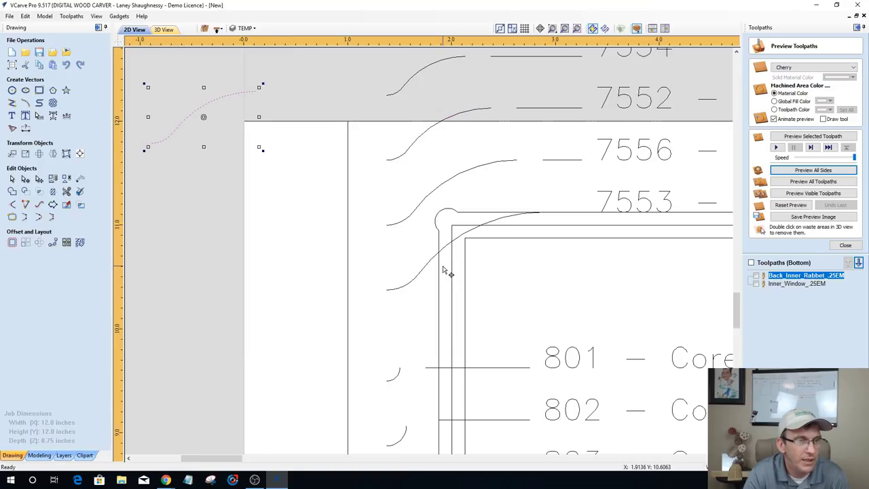
{"action": "scroll", "coordinate": [446, 271], "scroll_direction": "down", "scroll_amount": 2}
{"action": "scroll", "coordinate": [446, 272], "scroll_direction": "down", "scroll_amount": 2}
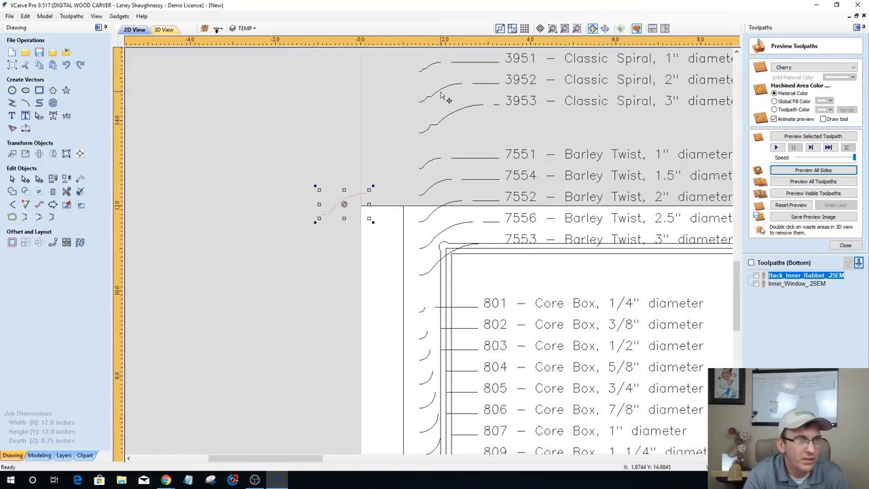
{"action": "scroll", "coordinate": [446, 98], "scroll_direction": "up", "scroll_amount": 2}
{"action": "scroll", "coordinate": [445, 101], "scroll_direction": "down", "scroll_amount": 1}
{"action": "scroll", "coordinate": [444, 100], "scroll_direction": "down", "scroll_amount": 5}
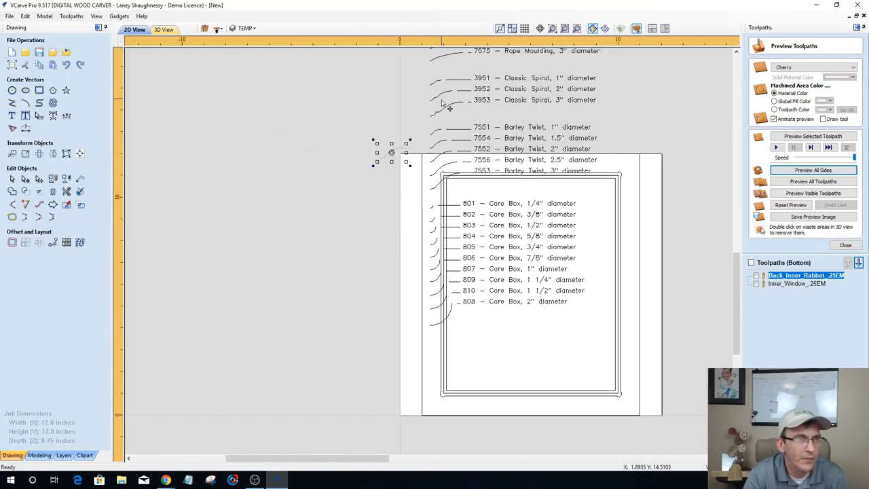
Step: Copy the 3951 Classic Spiral 1-inch profile curve from the router bit chart to the empty area beside it
{"action": "scroll", "coordinate": [628, 128], "scroll_direction": "up", "scroll_amount": 4}
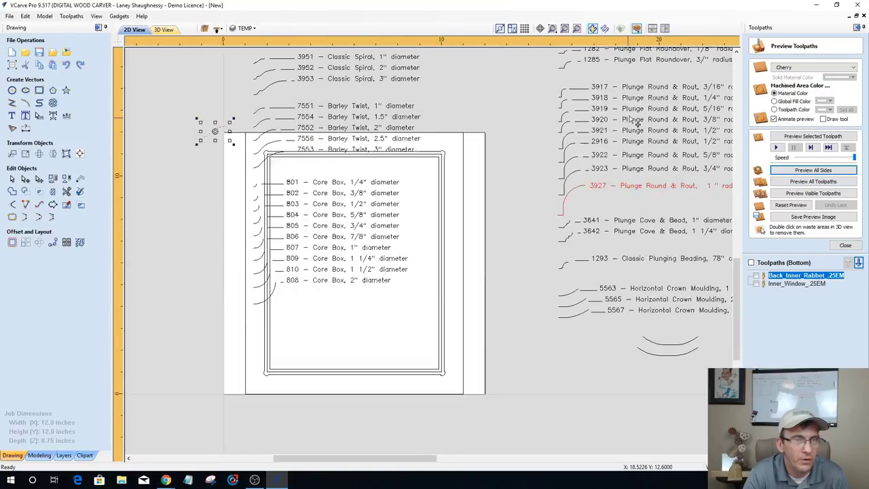
{"action": "scroll", "coordinate": [628, 129], "scroll_direction": "down", "scroll_amount": 5}
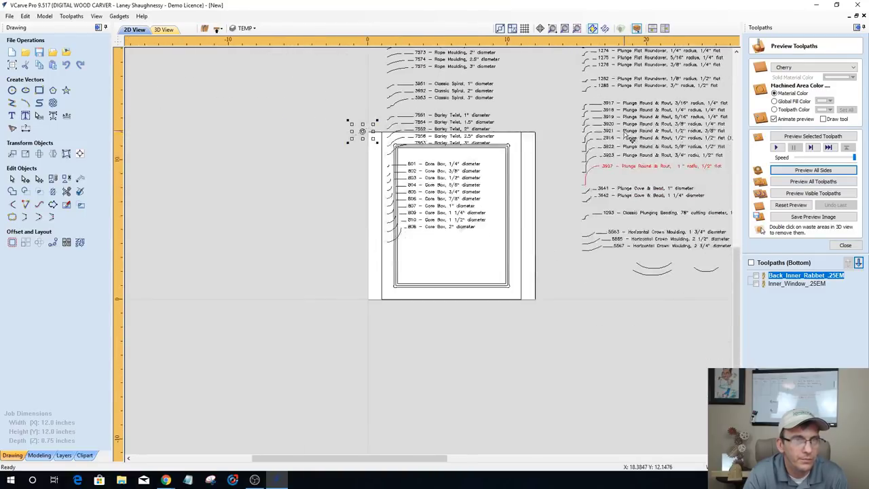
{"action": "scroll", "coordinate": [606, 61], "scroll_direction": "up", "scroll_amount": 5}
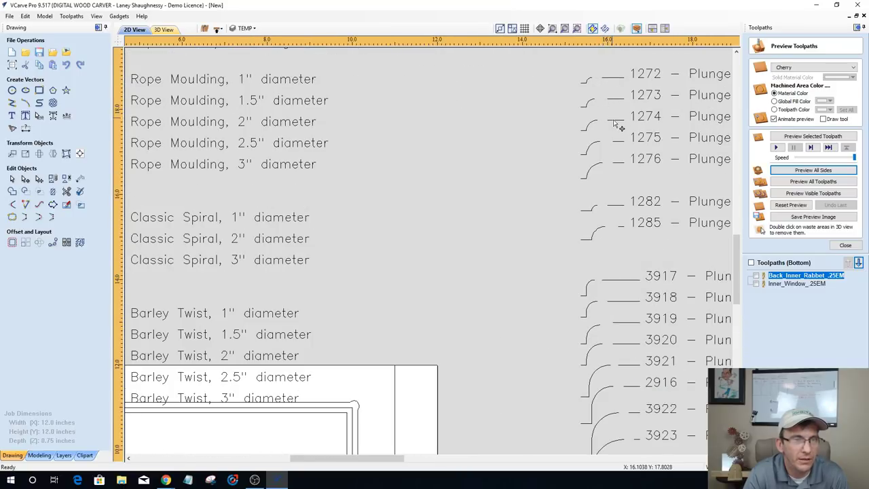
{"action": "scroll", "coordinate": [622, 132], "scroll_direction": "down", "scroll_amount": 1}
{"action": "scroll", "coordinate": [623, 132], "scroll_direction": "down", "scroll_amount": 2}
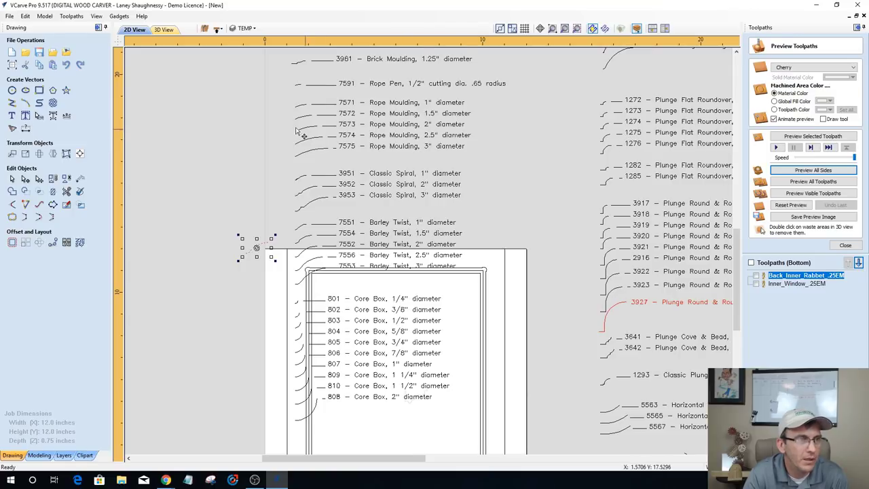
{"action": "scroll", "coordinate": [264, 68], "scroll_direction": "up", "scroll_amount": 4}
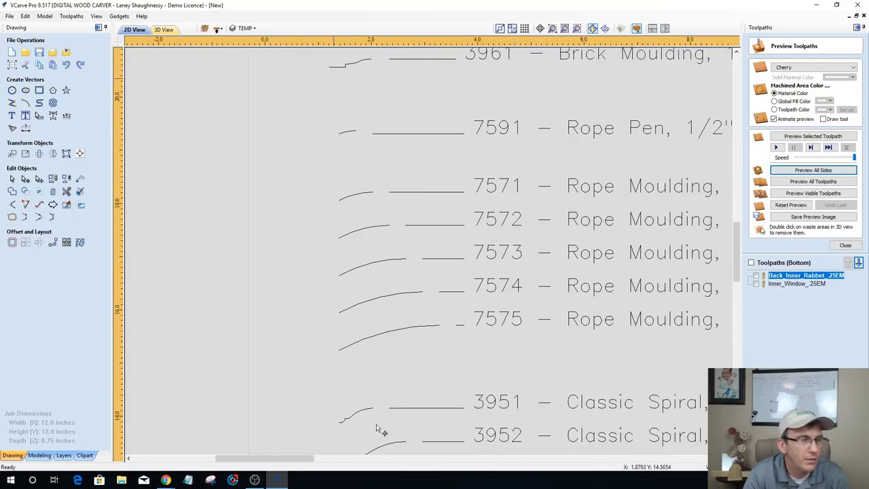
{"action": "scroll", "coordinate": [345, 390], "scroll_direction": "down", "scroll_amount": 1}
{"action": "scroll", "coordinate": [343, 346], "scroll_direction": "up", "scroll_amount": 3}
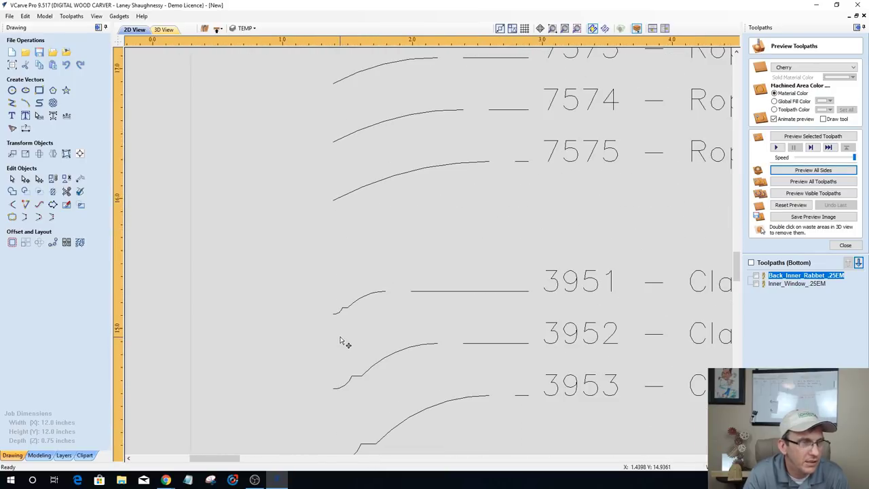
{"action": "scroll", "coordinate": [340, 340], "scroll_direction": "up", "scroll_amount": 2}
{"action": "left_click_drag", "start_coordinate": [268, 242], "coordinate": [429, 313]}
{"action": "left_click", "coordinate": [360, 281]}
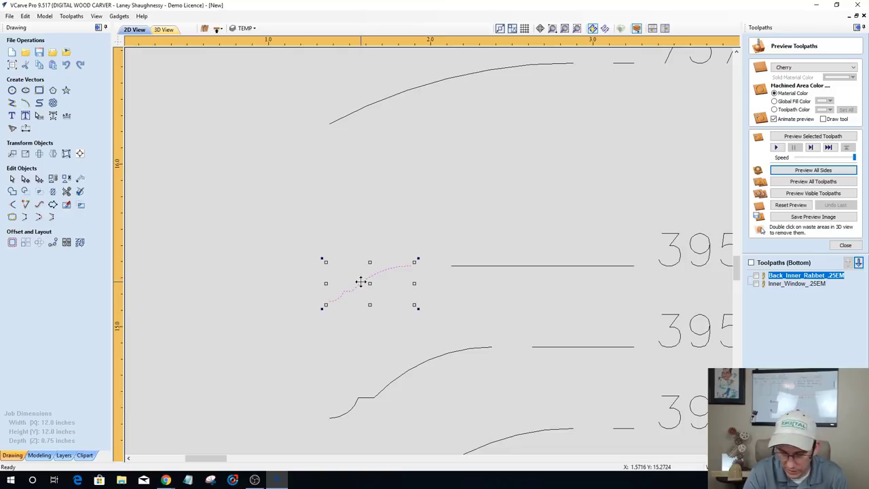
{"action": "left_click_drag", "start_coordinate": [297, 265], "coordinate": [179, 249]}
{"action": "scroll", "coordinate": [380, 248], "scroll_direction": "down", "scroll_amount": 2}
{"action": "scroll", "coordinate": [524, 250], "scroll_direction": "down", "scroll_amount": 4}
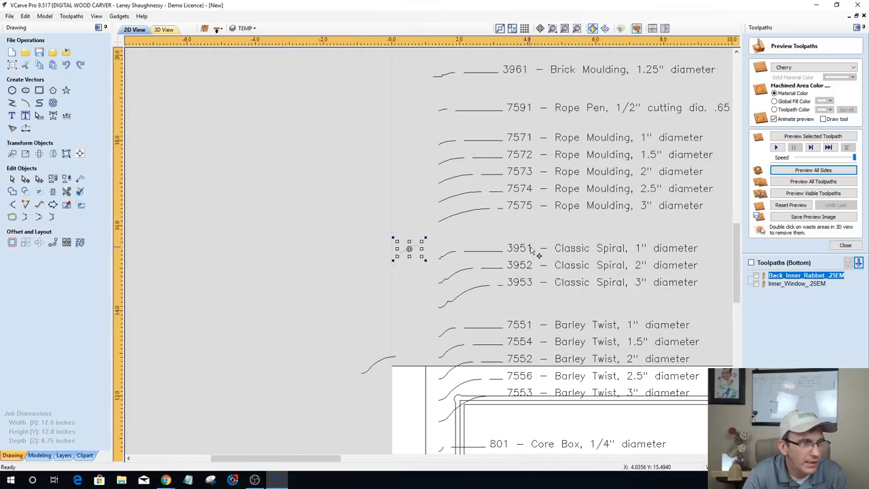
Step: Move the copied Classic Spiral curve so its lower end meets the upper end of the copied Barley Twist curve
{"action": "scroll", "coordinate": [381, 384], "scroll_direction": "up", "scroll_amount": 5}
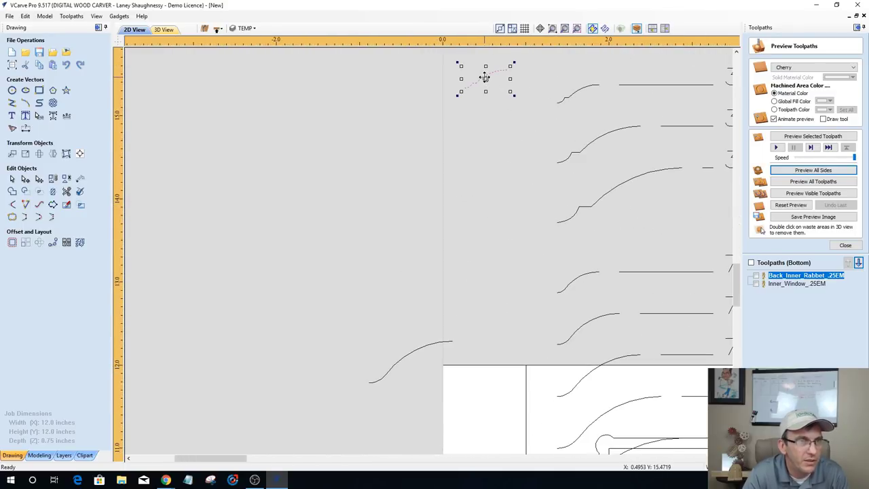
{"action": "left_click_drag", "start_coordinate": [484, 77], "coordinate": [478, 287]}
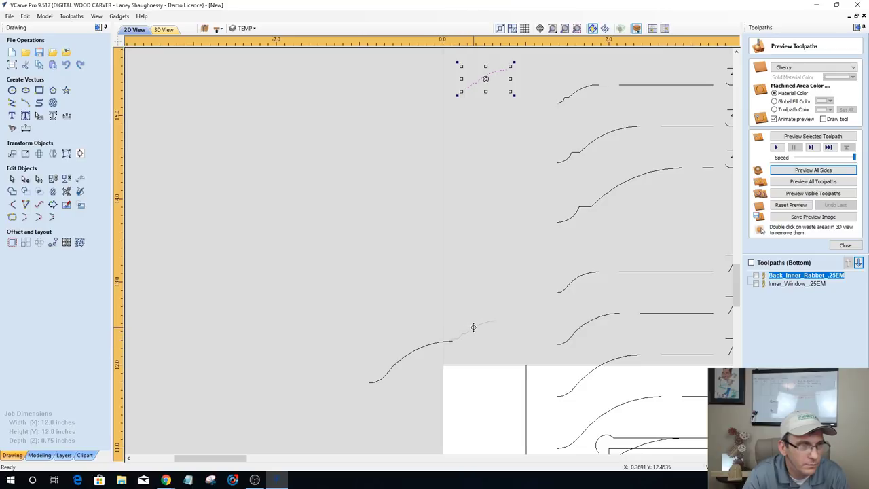
{"action": "left_click_drag", "start_coordinate": [473, 328], "coordinate": [474, 328]}
{"action": "scroll", "coordinate": [454, 343], "scroll_direction": "up", "scroll_amount": 3}
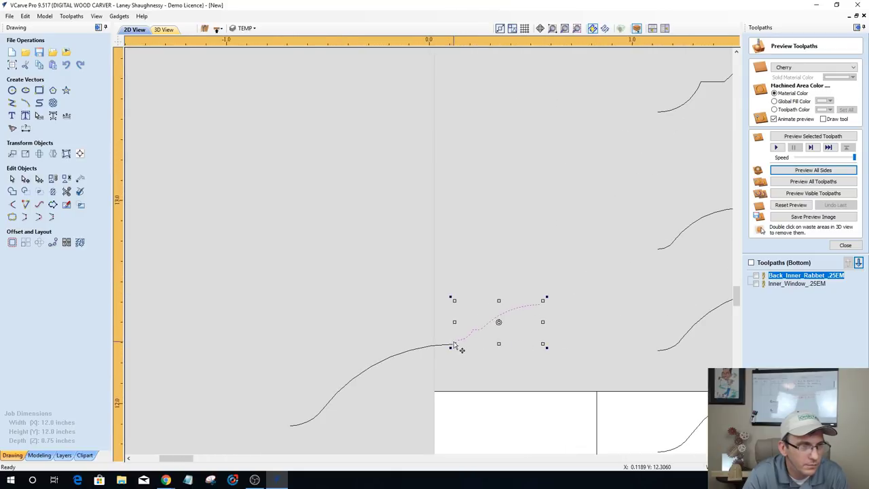
{"action": "left_click_drag", "start_coordinate": [461, 337], "coordinate": [454, 345]}
{"action": "scroll", "coordinate": [532, 317], "scroll_direction": "down", "scroll_amount": 2}
{"action": "scroll", "coordinate": [514, 258], "scroll_direction": "down", "scroll_amount": 2}
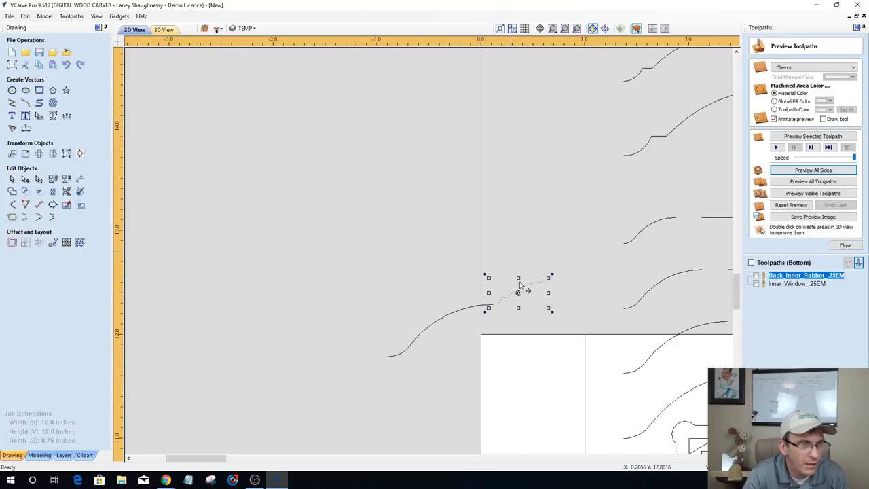
{"action": "left_click", "coordinate": [518, 351]}
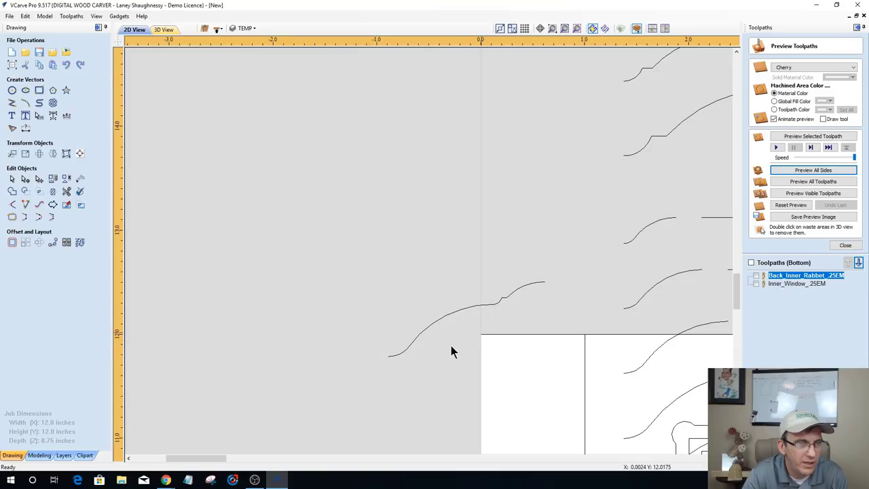
Step: Check the width and height of the joined Classic Spiral curve with Set Size, without changing them
{"action": "scroll", "coordinate": [452, 351], "scroll_direction": "up", "scroll_amount": 2}
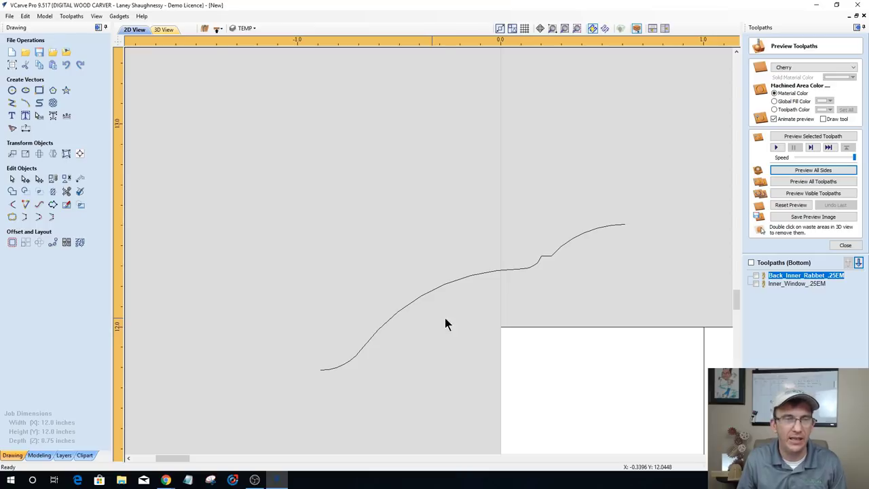
{"action": "left_click", "coordinate": [569, 241]}
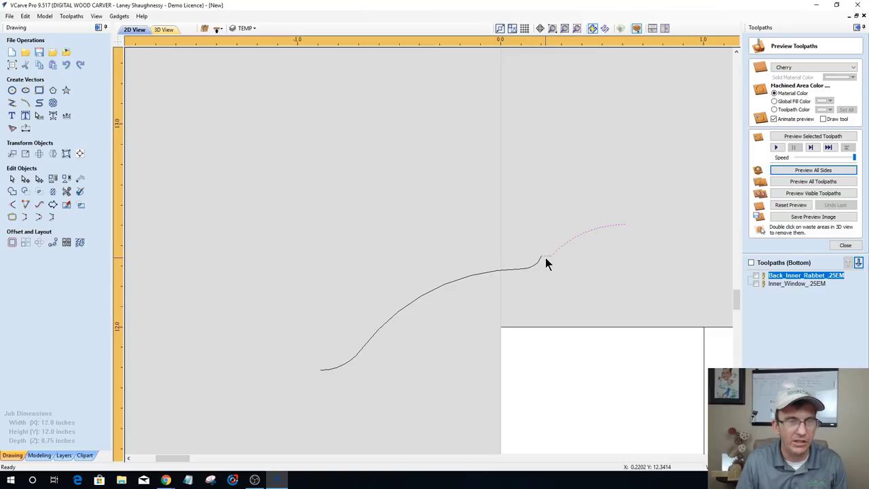
{"action": "left_click", "coordinate": [25, 154]}
{"action": "left_click", "coordinate": [42, 100]}
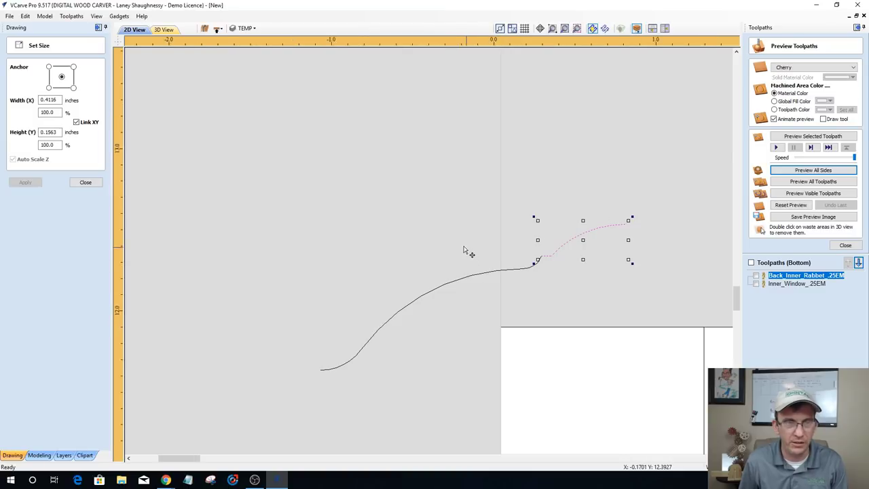
{"action": "scroll", "coordinate": [466, 252], "scroll_direction": "down", "scroll_amount": 2}
{"action": "left_click", "coordinate": [391, 198]}
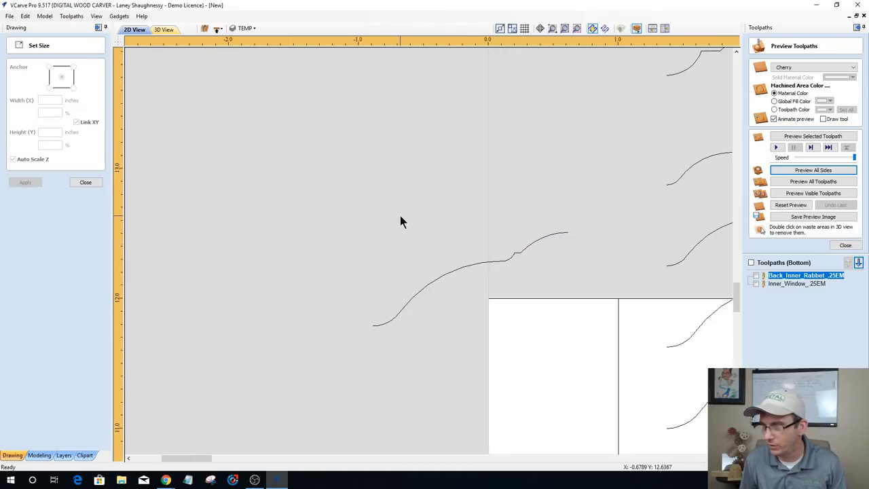
{"action": "scroll", "coordinate": [400, 216], "scroll_direction": "down", "scroll_amount": 1}
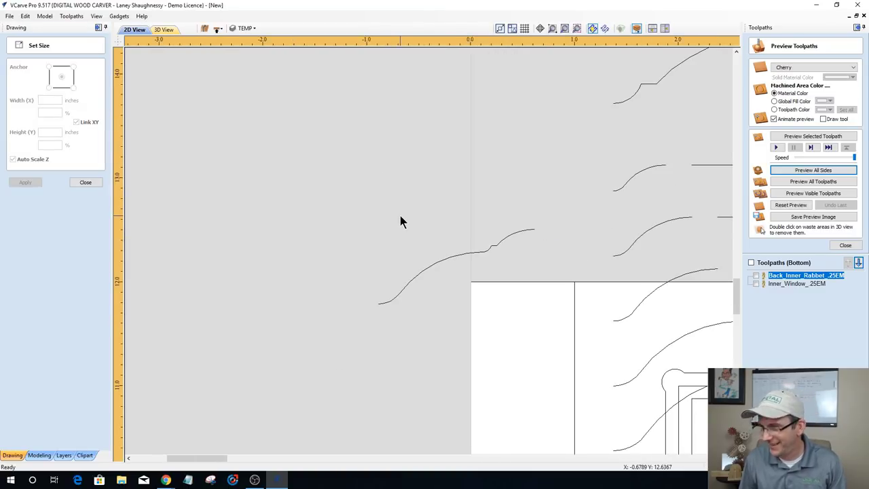
{"action": "scroll", "coordinate": [297, 173], "scroll_direction": "down", "scroll_amount": 5}
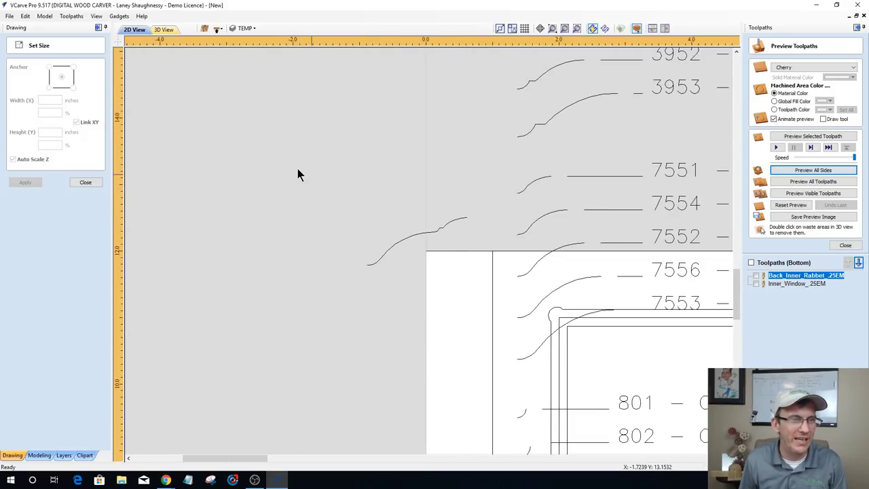
{"action": "left_click", "coordinate": [85, 182]}
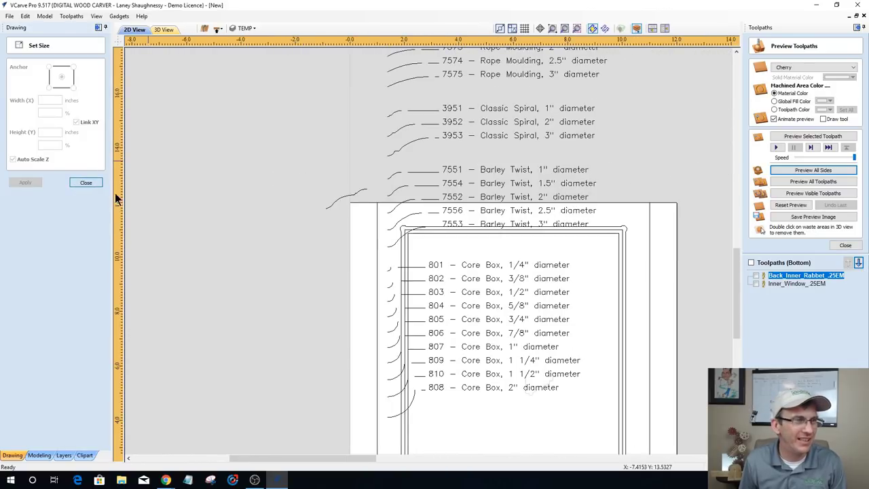
Step: Open the layer list and toggle the TEMP layer's visibility off and on again
{"action": "scroll", "coordinate": [377, 226], "scroll_direction": "down", "scroll_amount": 3}
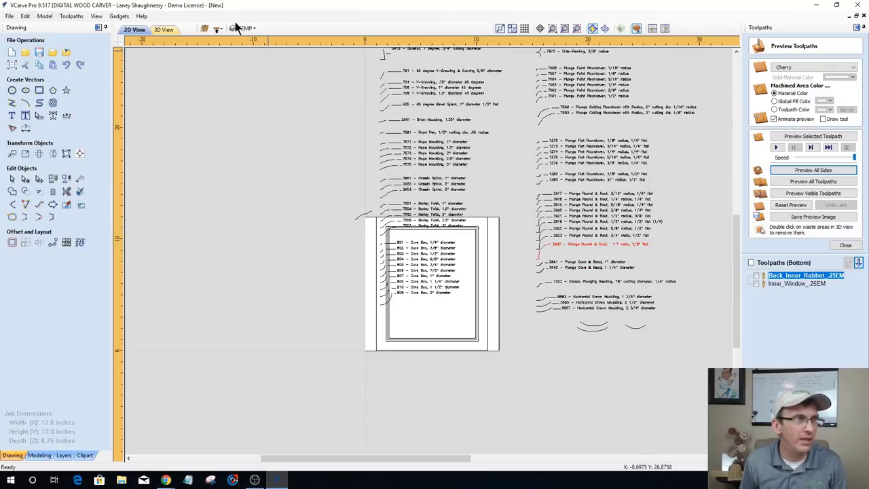
{"action": "left_click", "coordinate": [244, 28]}
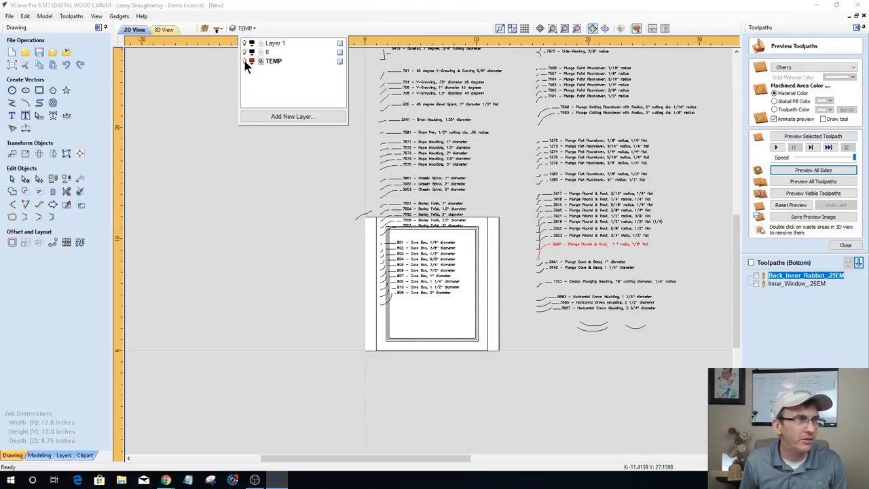
{"action": "left_click", "coordinate": [245, 62]}
{"action": "left_click", "coordinate": [245, 62]}
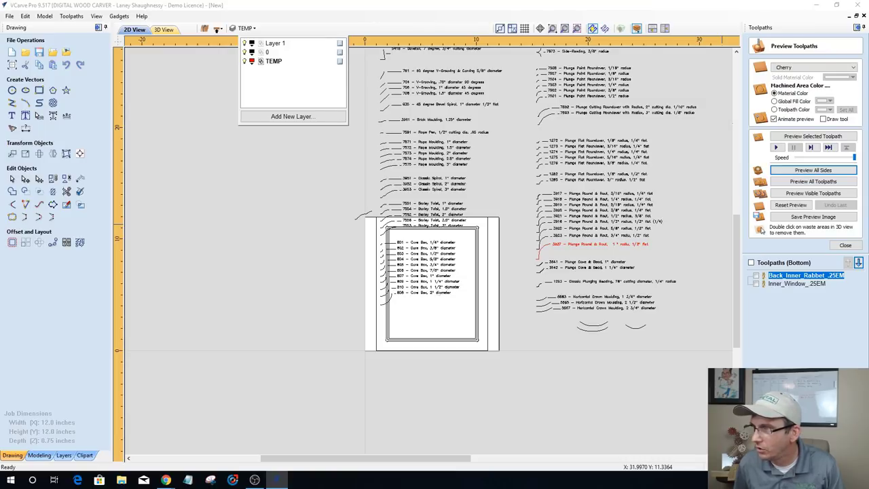
Step: Examine all columns of the imported router bit chart, including the Plunge Round & Rout and Triple Classic Plunge profiles
{"action": "scroll", "coordinate": [558, 248], "scroll_direction": "up", "scroll_amount": 4}
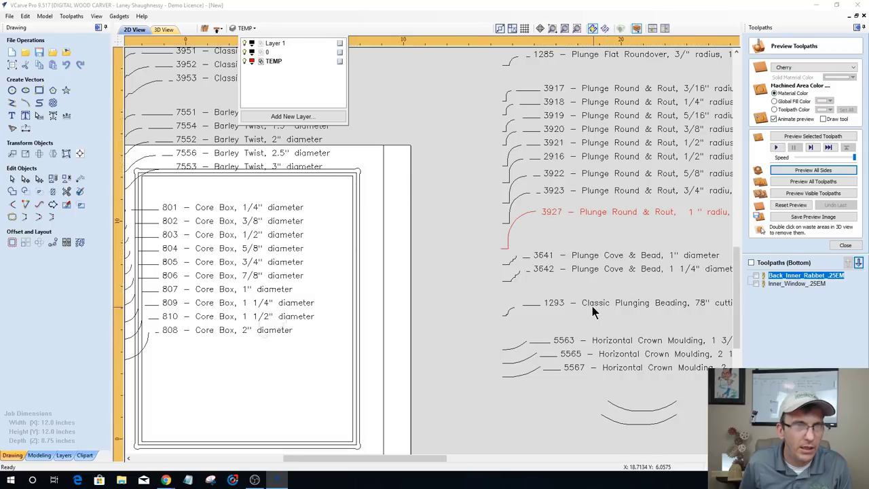
{"action": "scroll", "coordinate": [592, 307], "scroll_direction": "down", "scroll_amount": 3}
{"action": "scroll", "coordinate": [596, 197], "scroll_direction": "down", "scroll_amount": 1}
{"action": "scroll", "coordinate": [595, 197], "scroll_direction": "down", "scroll_amount": 2}
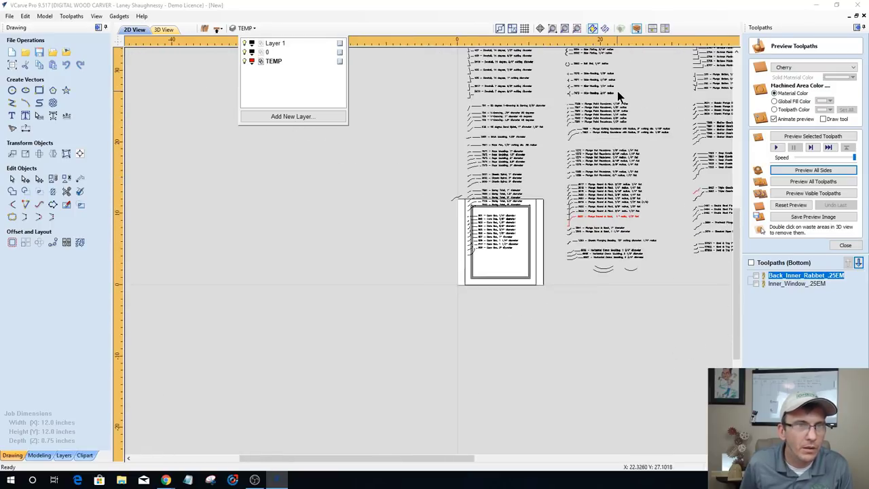
{"action": "scroll", "coordinate": [614, 91], "scroll_direction": "up", "scroll_amount": 2}
{"action": "scroll", "coordinate": [577, 90], "scroll_direction": "down", "scroll_amount": 3}
{"action": "scroll", "coordinate": [656, 75], "scroll_direction": "down", "scroll_amount": 2}
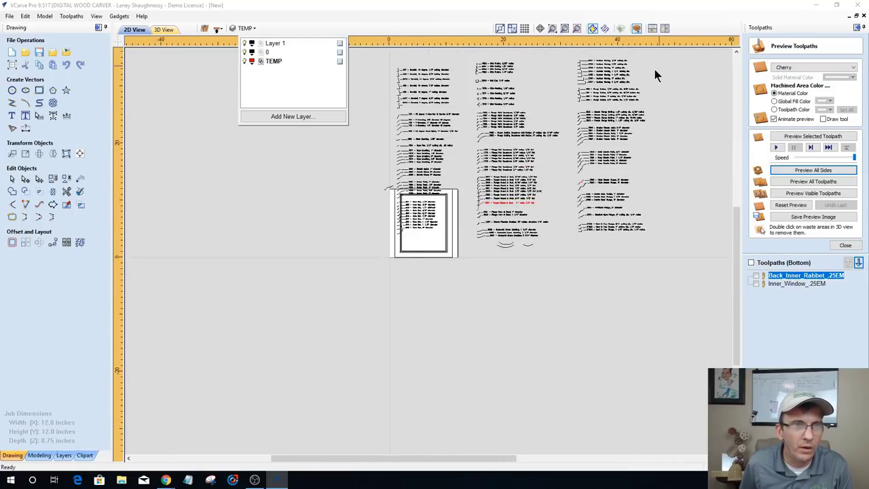
{"action": "scroll", "coordinate": [643, 88], "scroll_direction": "up", "scroll_amount": 3}
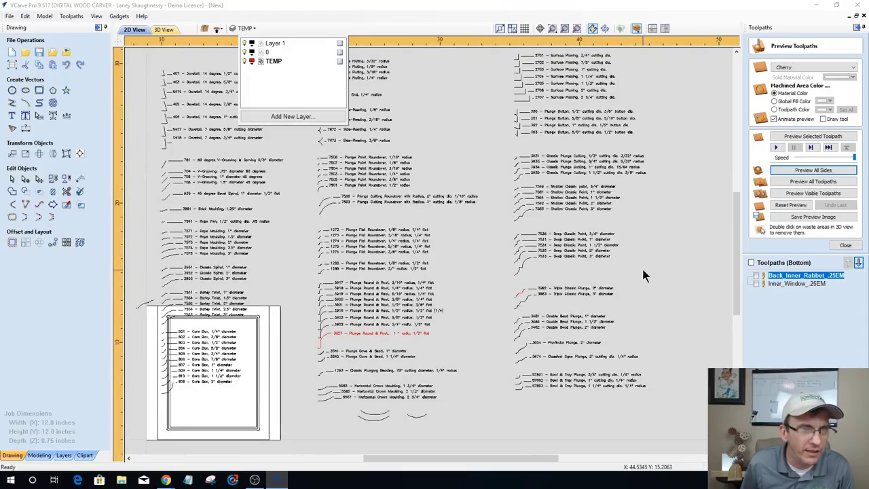
{"action": "scroll", "coordinate": [641, 267], "scroll_direction": "up", "scroll_amount": 1}
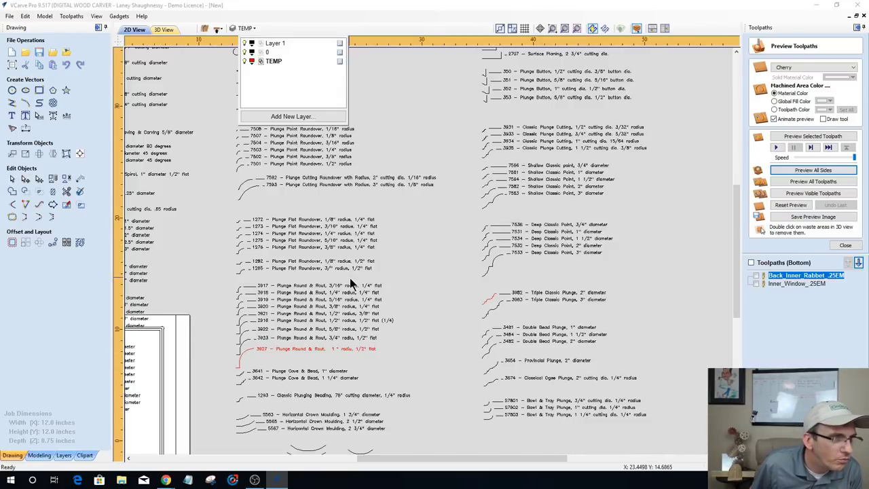
{"action": "scroll", "coordinate": [349, 278], "scroll_direction": "down", "scroll_amount": 3}
{"action": "scroll", "coordinate": [151, 336], "scroll_direction": "up", "scroll_amount": 3}
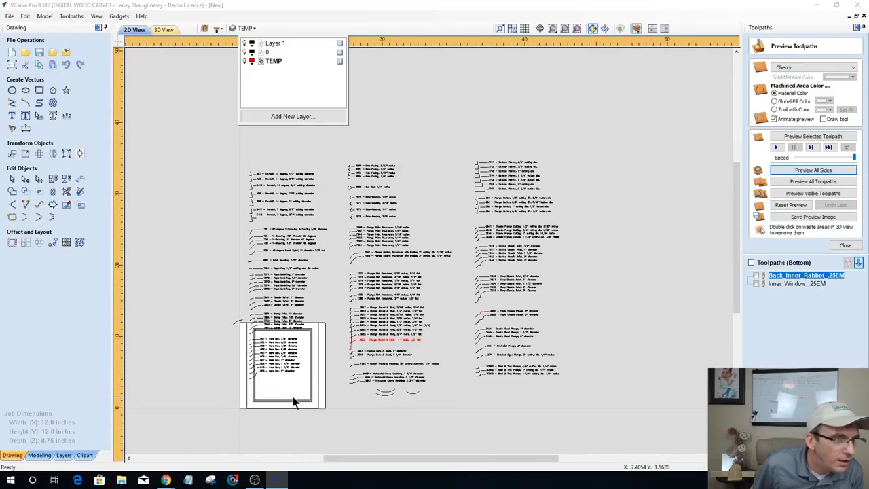
Step: Hide the TEMP, 0 and Layer 1 layers so the 12-inch job area is empty
{"action": "left_click", "coordinate": [244, 53]}
{"action": "left_click", "coordinate": [244, 44]}
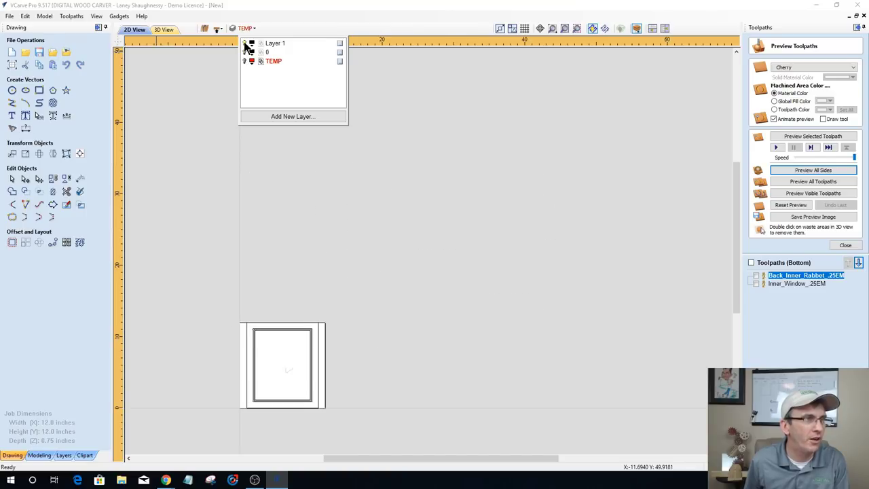
{"action": "key", "text": "F4"}
{"action": "scroll", "coordinate": [259, 393], "scroll_direction": "up", "scroll_amount": 2}
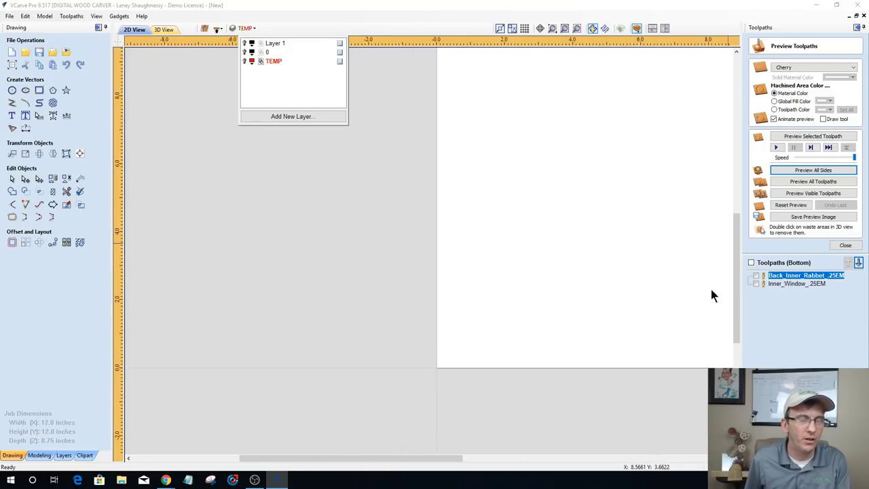
{"action": "scroll", "coordinate": [472, 283], "scroll_direction": "down", "scroll_amount": 3}
{"action": "scroll", "coordinate": [566, 166], "scroll_direction": "up", "scroll_amount": 2}
{"action": "scroll", "coordinate": [565, 166], "scroll_direction": "down", "scroll_amount": 1}
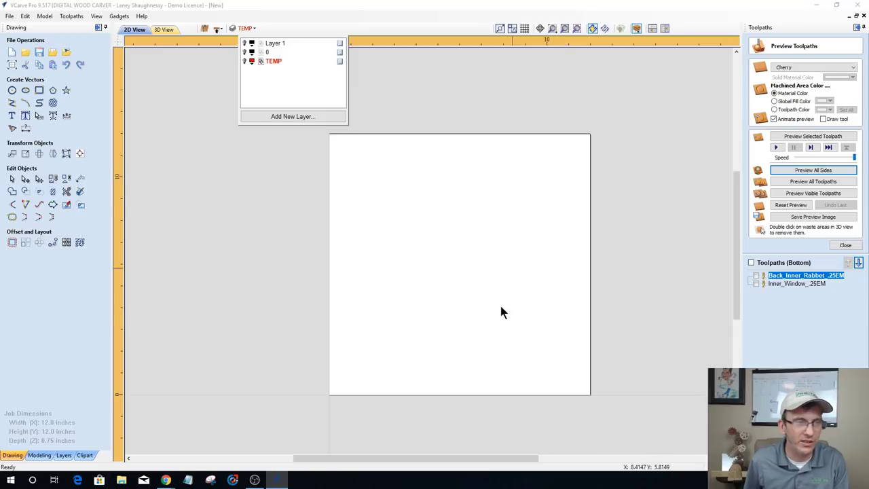
{"action": "scroll", "coordinate": [496, 306], "scroll_direction": "up", "scroll_amount": 2}
{"action": "scroll", "coordinate": [497, 305], "scroll_direction": "down", "scroll_amount": 2}
{"action": "left_click", "coordinate": [494, 312]}
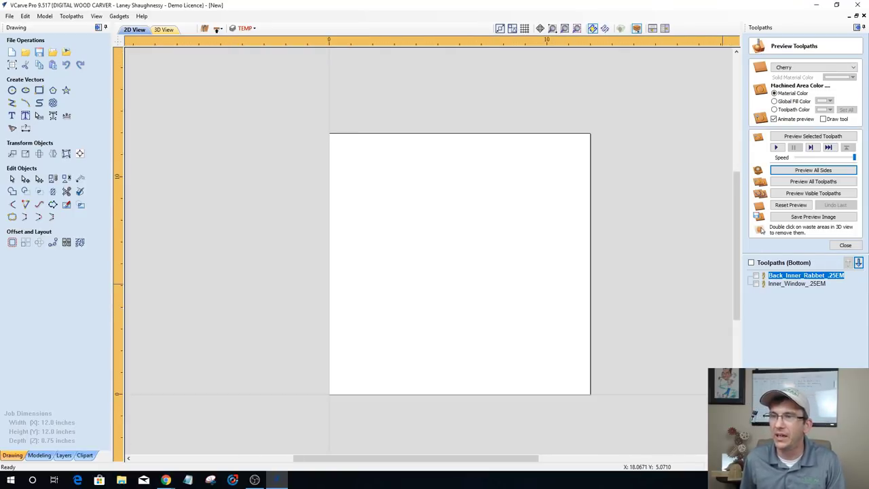
Step: Switch to Chrome and view the ToolsToday page for the Amana Tool 56208 Plunging Ogee Stile router bit
{"action": "key", "text": "alt+Tab"}
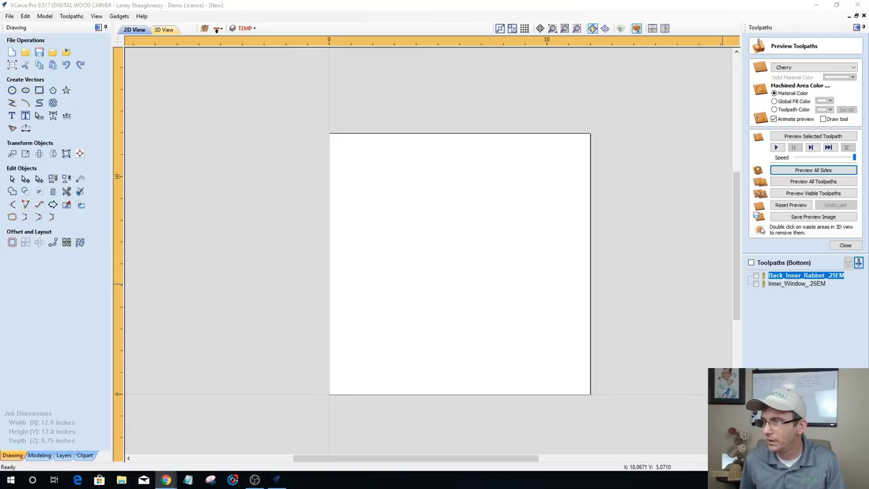
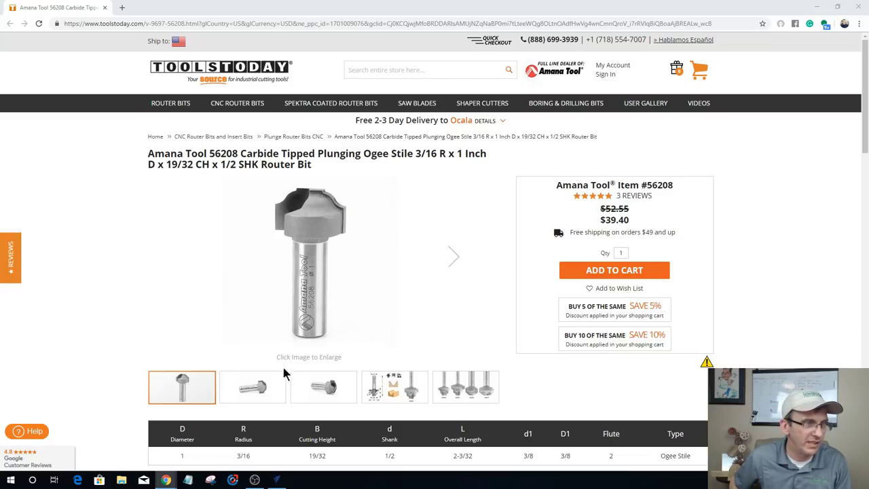
Step: View the 56208 bit's alternate product photos and its dimension drawing
{"action": "left_click", "coordinate": [266, 389]}
{"action": "left_click", "coordinate": [325, 388]}
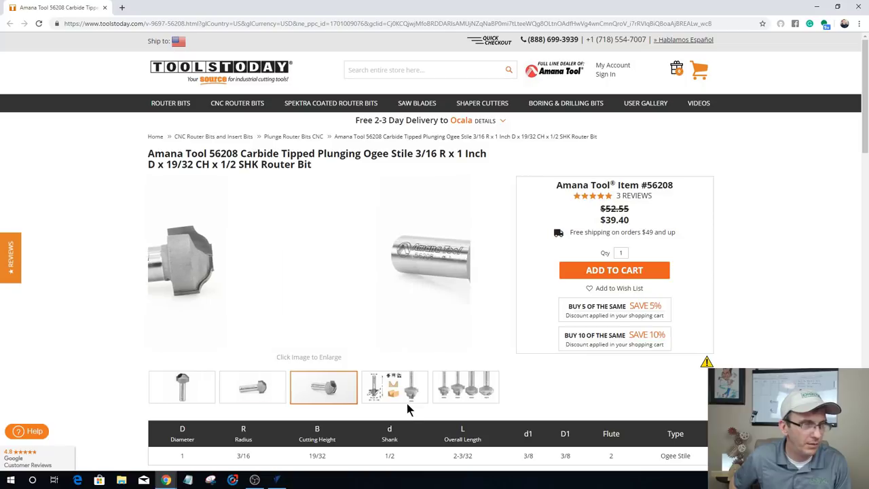
{"action": "left_click", "coordinate": [406, 394]}
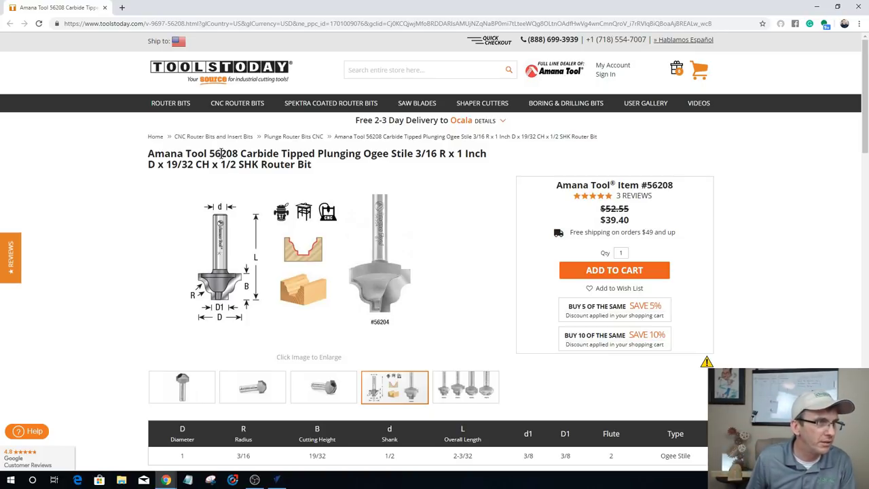
Step: Search the store for 49214 and open the Amana Tool Double Roman Ogee router bit page
{"action": "left_click", "coordinate": [359, 69]}
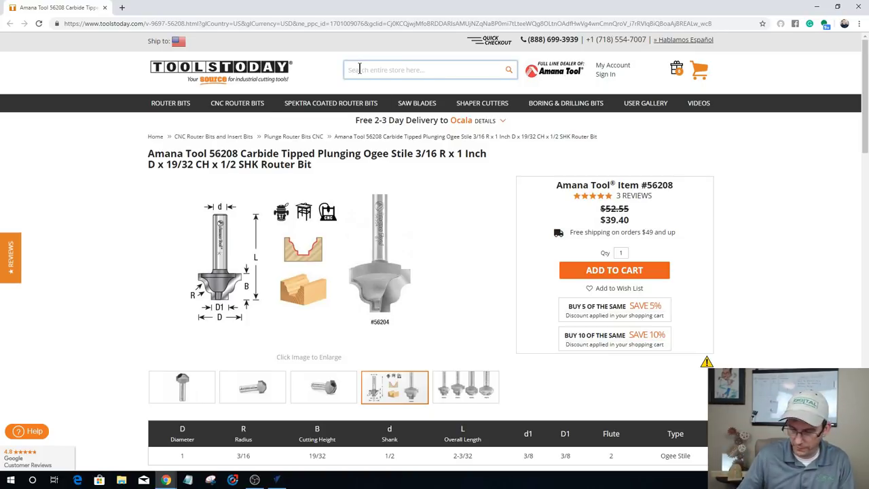
{"action": "type", "text": "49214"}
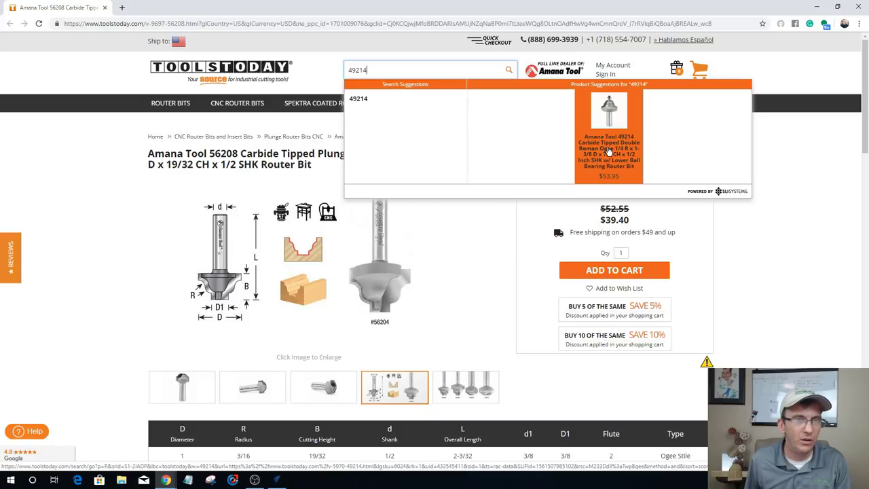
{"action": "left_click", "coordinate": [609, 150]}
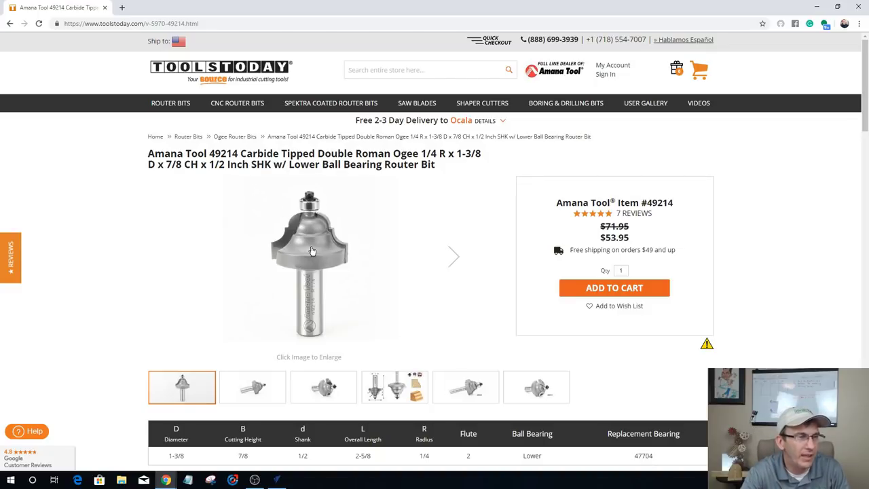
Step: Examine the 49214 bit's reviews, its specification table with diameter, cutting height and radius, and its profile photo
{"action": "scroll", "coordinate": [373, 244], "scroll_direction": "down", "scroll_amount": 6}
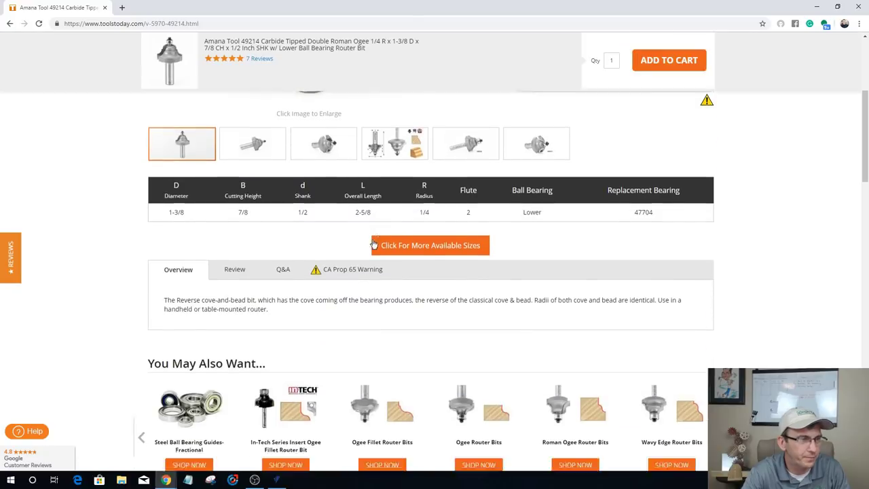
{"action": "scroll", "coordinate": [373, 244], "scroll_direction": "down", "scroll_amount": 14}
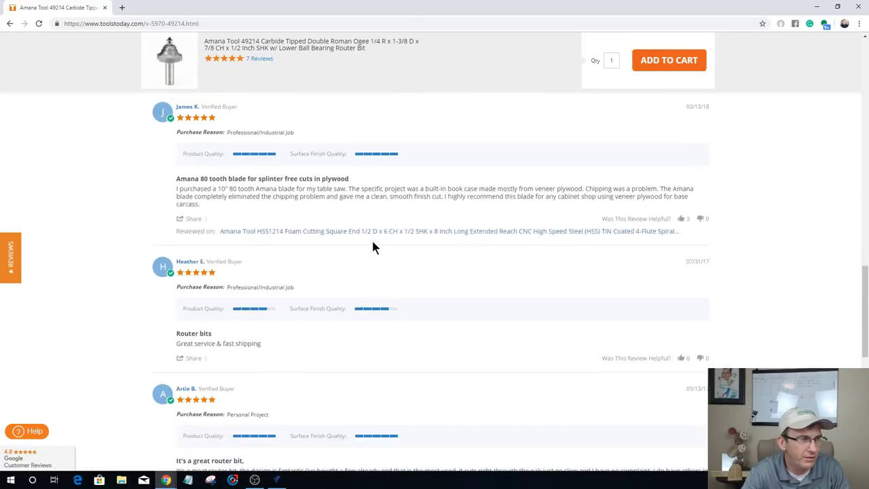
{"action": "scroll", "coordinate": [373, 248], "scroll_direction": "down", "scroll_amount": 4}
{"action": "scroll", "coordinate": [373, 247], "scroll_direction": "up", "scroll_amount": 15}
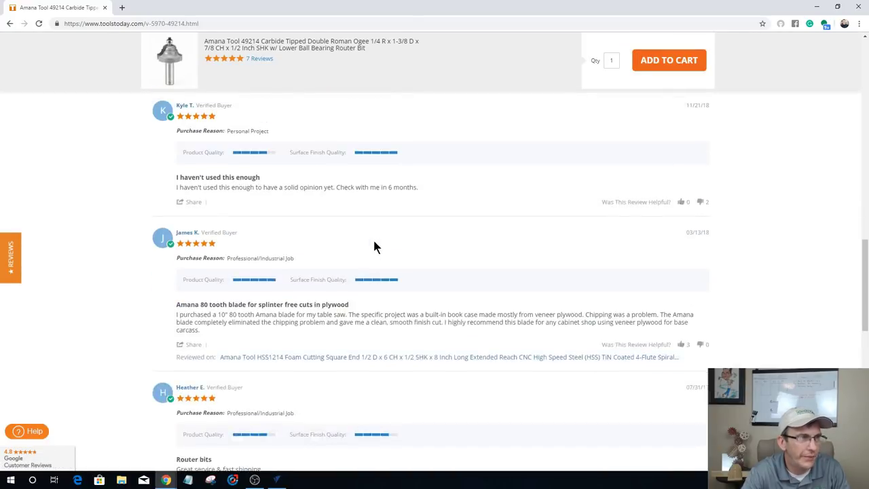
{"action": "scroll", "coordinate": [374, 246], "scroll_direction": "up", "scroll_amount": 4}
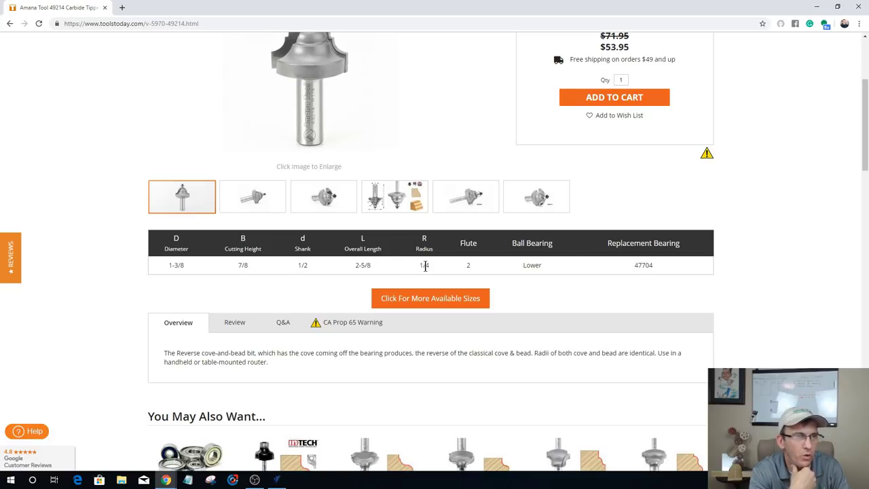
{"action": "scroll", "coordinate": [425, 266], "scroll_direction": "up", "scroll_amount": 1}
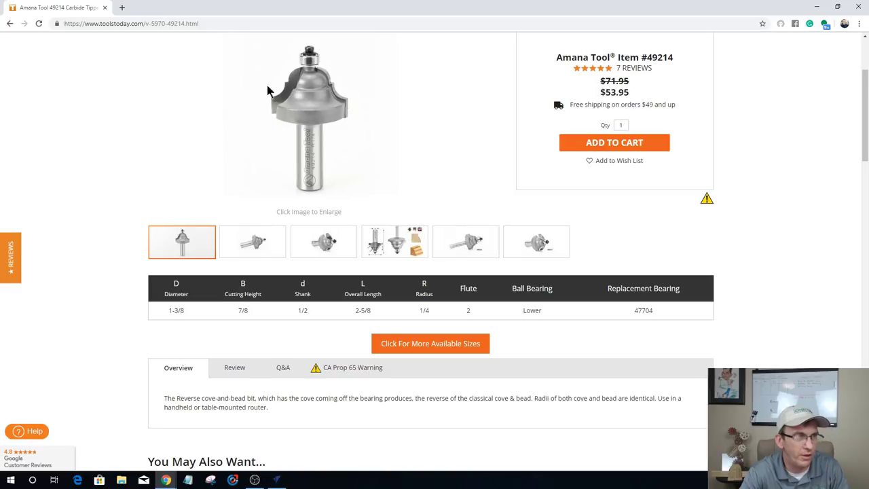
Step: Switch back to VCarve Pro and start the Draw Rectangle tool over the empty job area
{"action": "key", "text": "alt+Tab"}
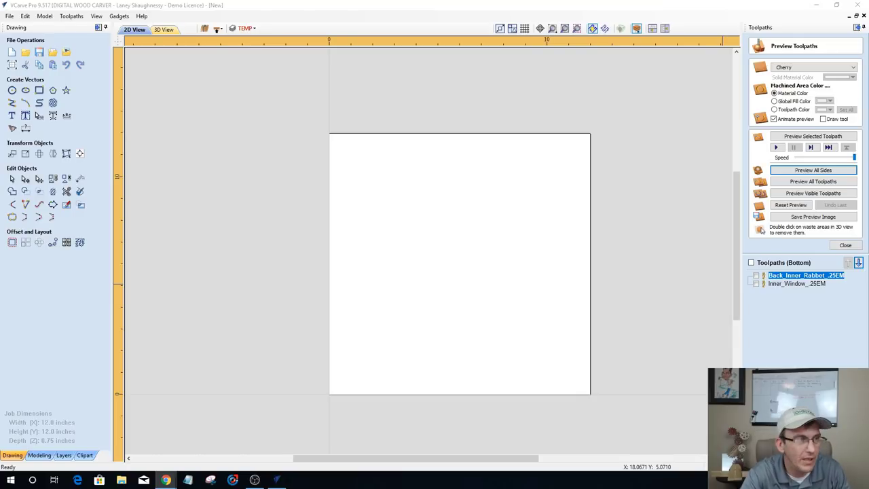
{"action": "scroll", "coordinate": [341, 300], "scroll_direction": "down", "scroll_amount": 2}
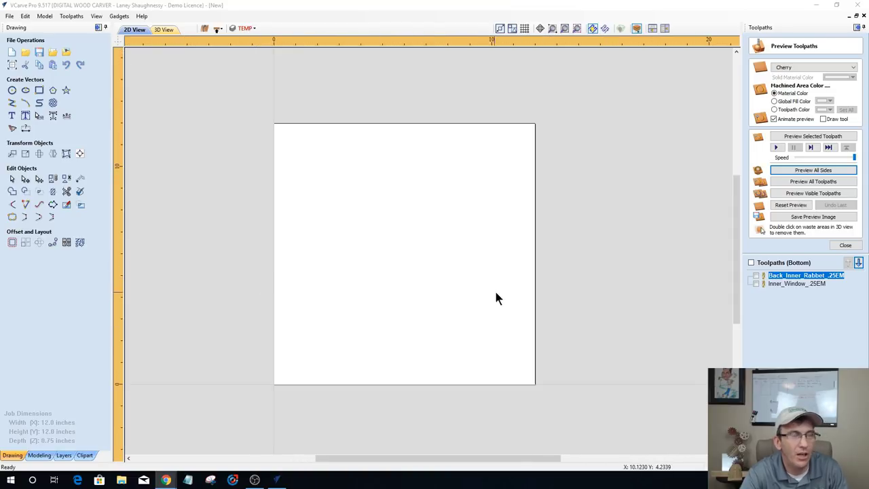
{"action": "scroll", "coordinate": [516, 224], "scroll_direction": "up", "scroll_amount": 2}
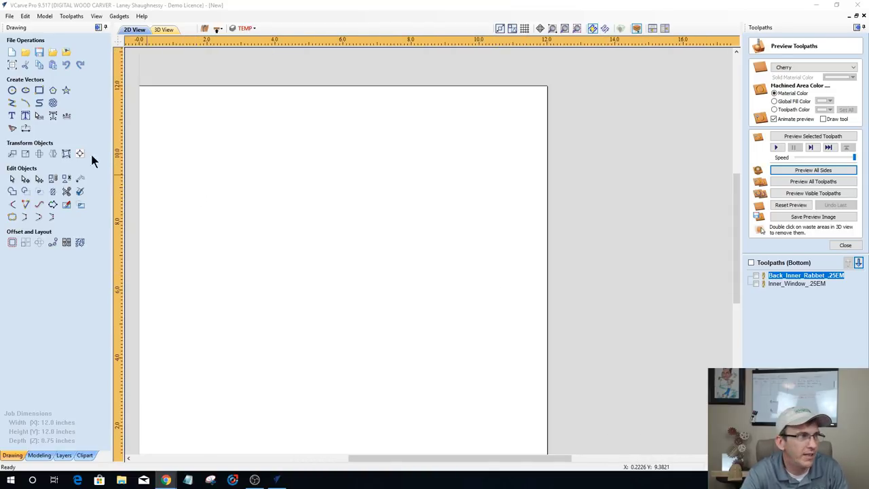
{"action": "left_click", "coordinate": [38, 90]}
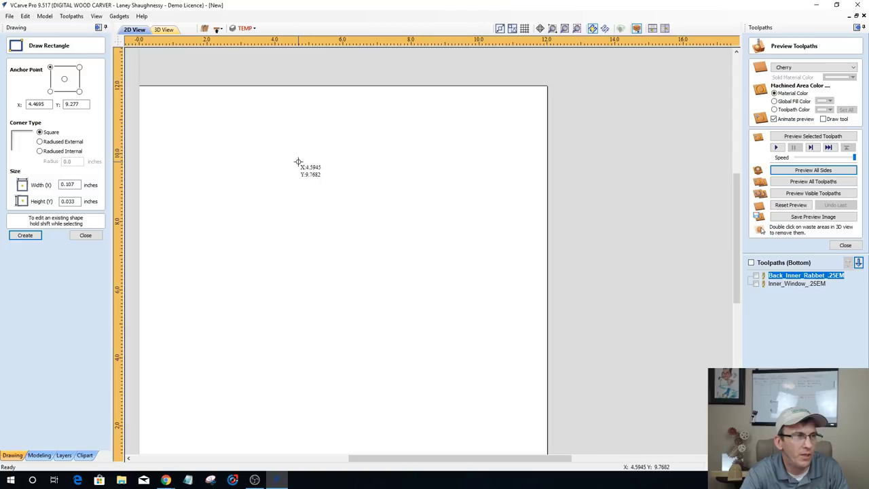
{"action": "left_click_drag", "start_coordinate": [296, 161], "coordinate": [360, 260]}
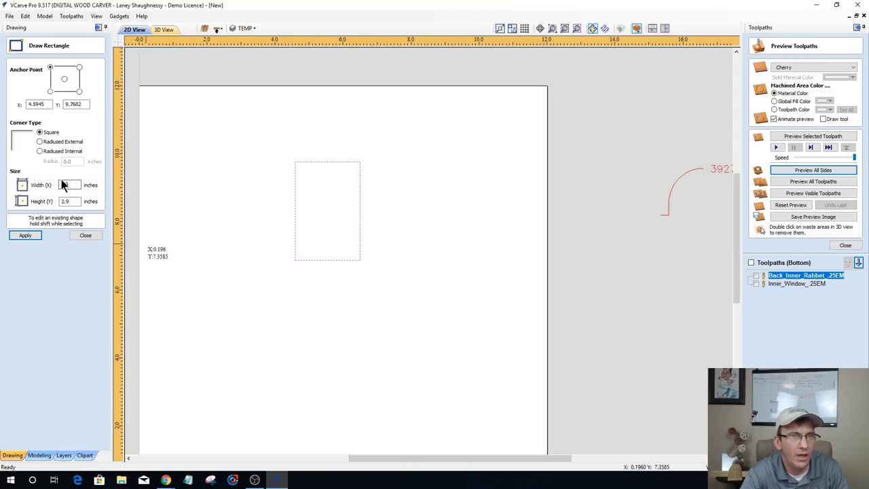
{"action": "key", "text": "ctrl+z"}
{"action": "left_click", "coordinate": [252, 31]}
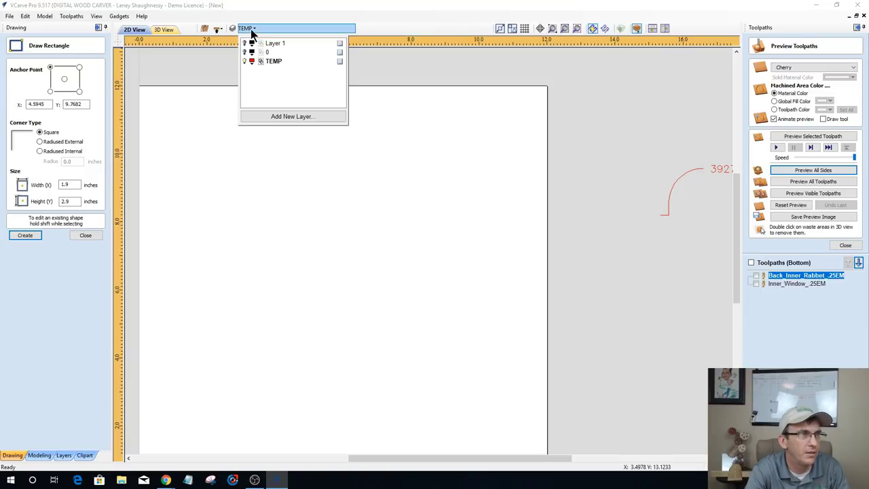
{"action": "left_click", "coordinate": [246, 62]}
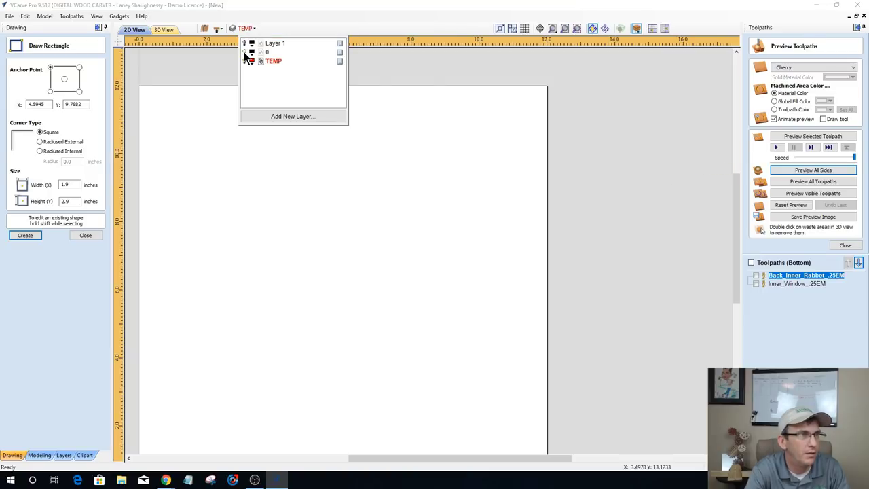
Step: Add a new active layer for the bit drawing and keep Layer 1, 0 and TEMP hidden
{"action": "left_click", "coordinate": [245, 52]}
{"action": "left_click", "coordinate": [245, 52]}
{"action": "left_click", "coordinate": [245, 43]}
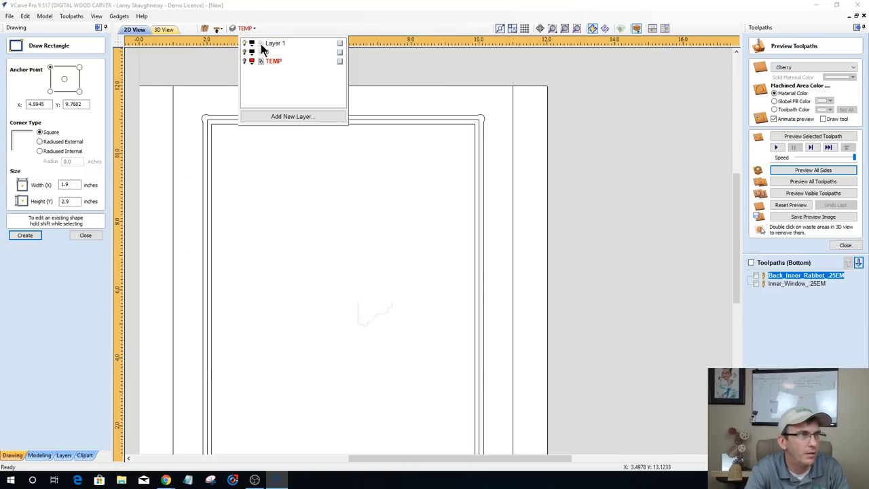
{"action": "left_click", "coordinate": [272, 43]}
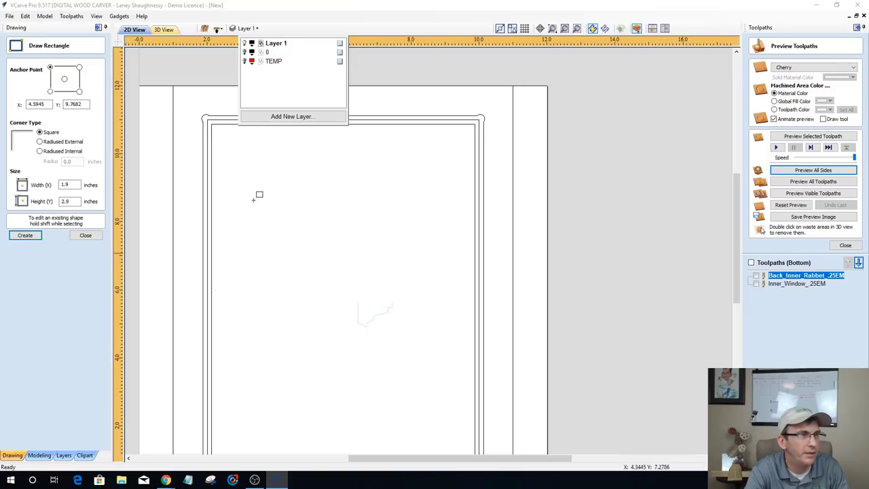
{"action": "left_click", "coordinate": [274, 117]}
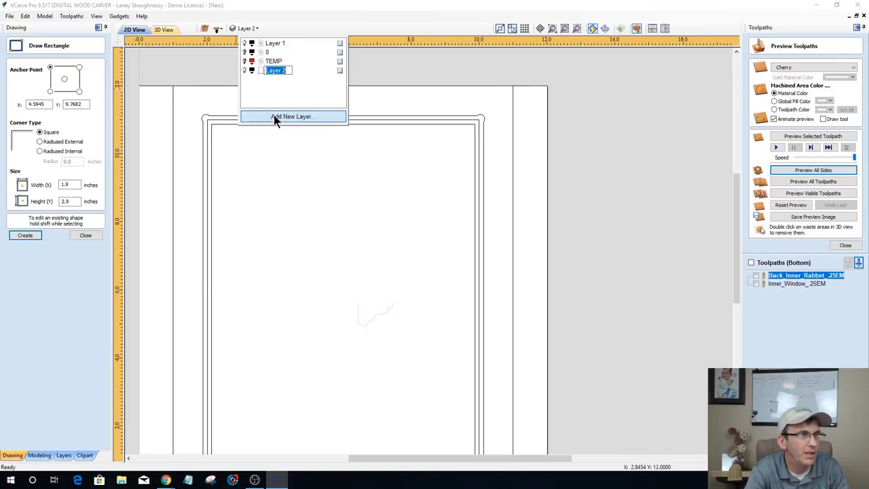
{"action": "left_click", "coordinate": [245, 43]}
Step: Draw a rectangle near the middle of the job on the new layer, sized 1.375 inches wide by 0.875 inches high
{"action": "scroll", "coordinate": [328, 291], "scroll_direction": "up", "scroll_amount": 4}
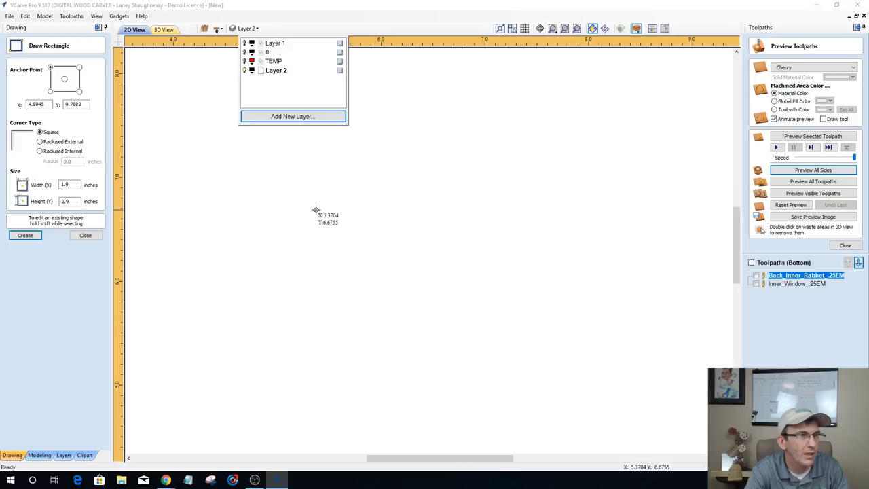
{"action": "left_click_drag", "start_coordinate": [315, 210], "coordinate": [458, 372]}
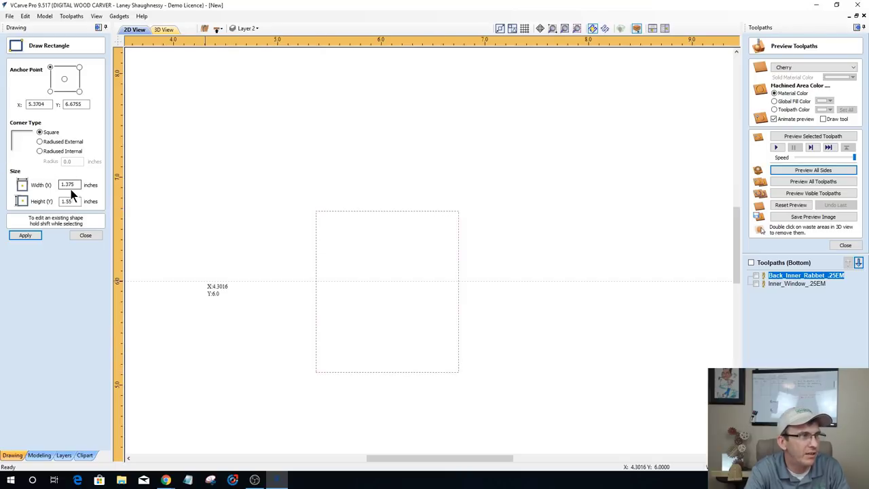
{"action": "left_click_drag", "start_coordinate": [76, 185], "coordinate": [38, 185]}
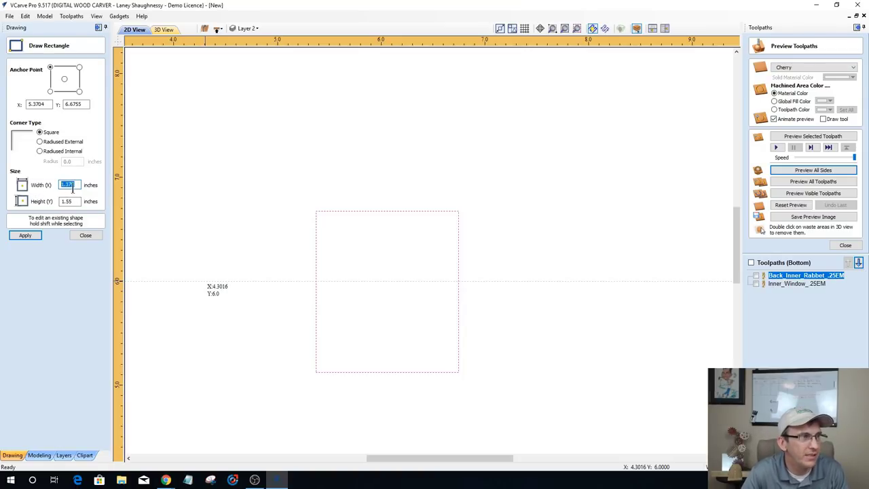
{"action": "left_click_drag", "start_coordinate": [78, 186], "coordinate": [61, 189]}
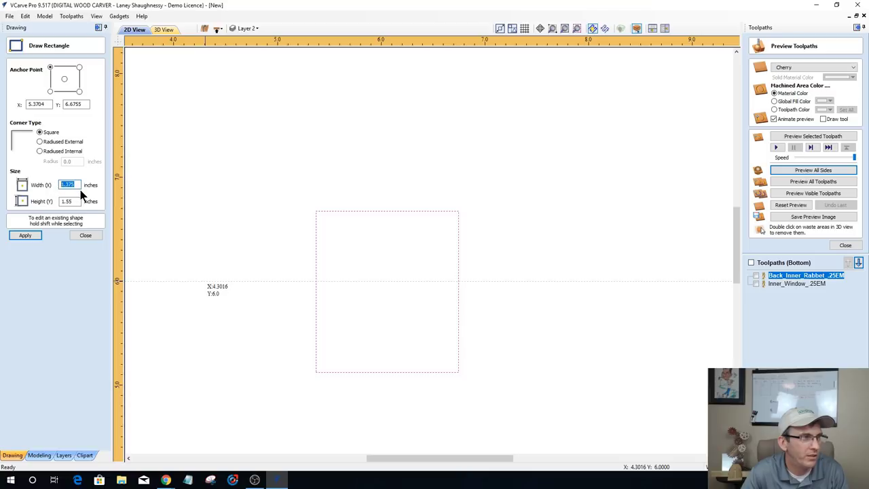
{"action": "left_click_drag", "start_coordinate": [74, 202], "coordinate": [50, 199]}
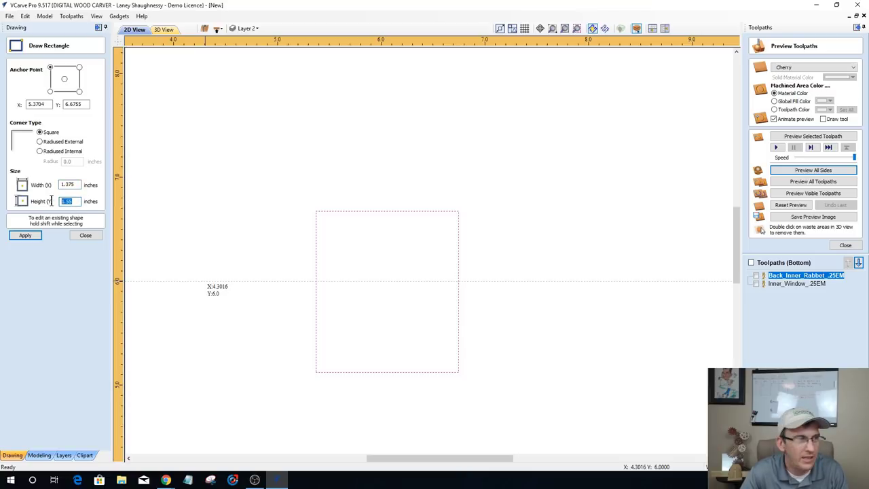
{"action": "type", "text": ".87"}
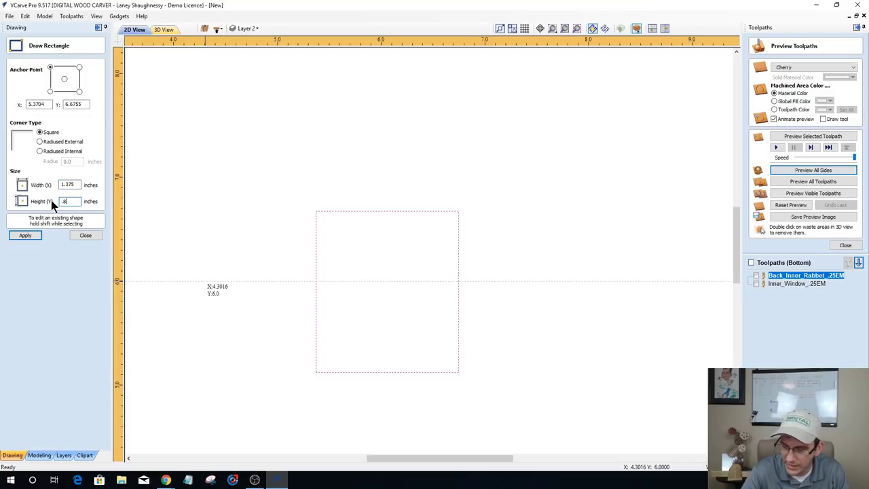
{"action": "left_click", "coordinate": [25, 236]}
{"action": "scroll", "coordinate": [407, 231], "scroll_direction": "up", "scroll_amount": 2}
{"action": "scroll", "coordinate": [427, 239], "scroll_direction": "down", "scroll_amount": 1}
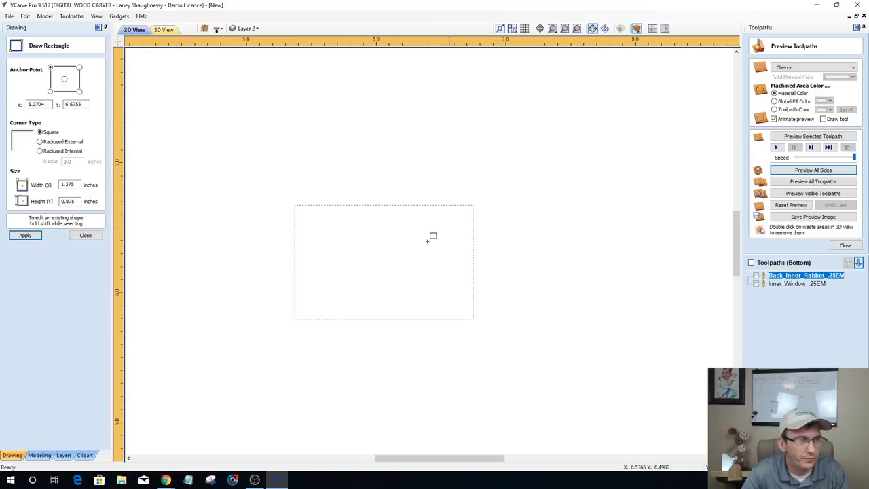
{"action": "scroll", "coordinate": [358, 323], "scroll_direction": "up", "scroll_amount": 2}
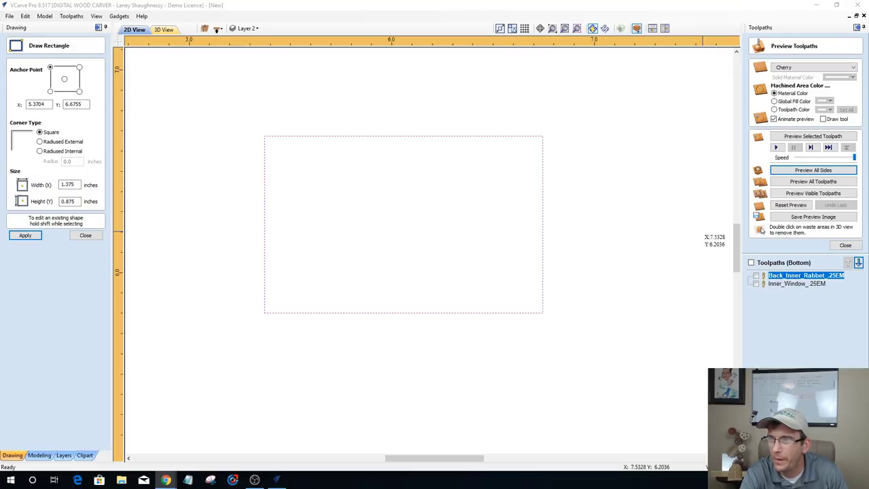
{"action": "left_click", "coordinate": [86, 236]}
Step: Draw a circle of 0.25-inch radius centred at X 6.0 and move it down-edge aligned so its lowest point touches the rectangle's bottom edge
{"action": "left_click", "coordinate": [12, 89]}
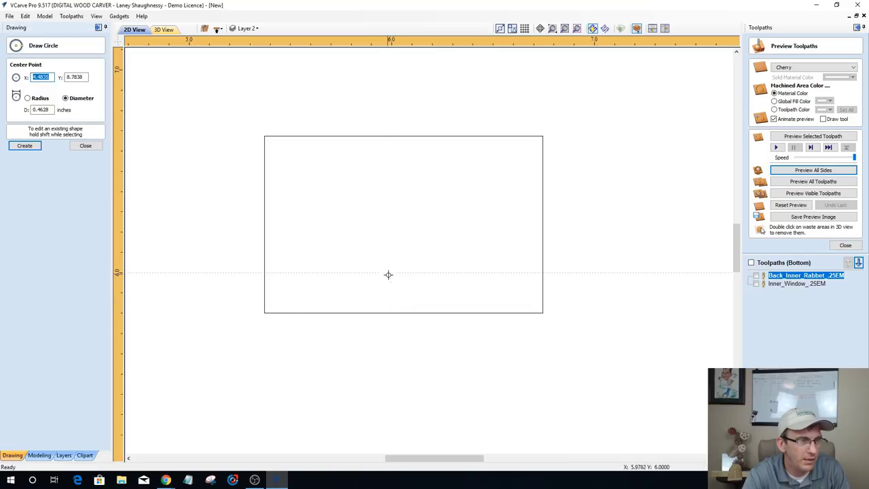
{"action": "left_click_drag", "start_coordinate": [391, 274], "coordinate": [408, 305]}
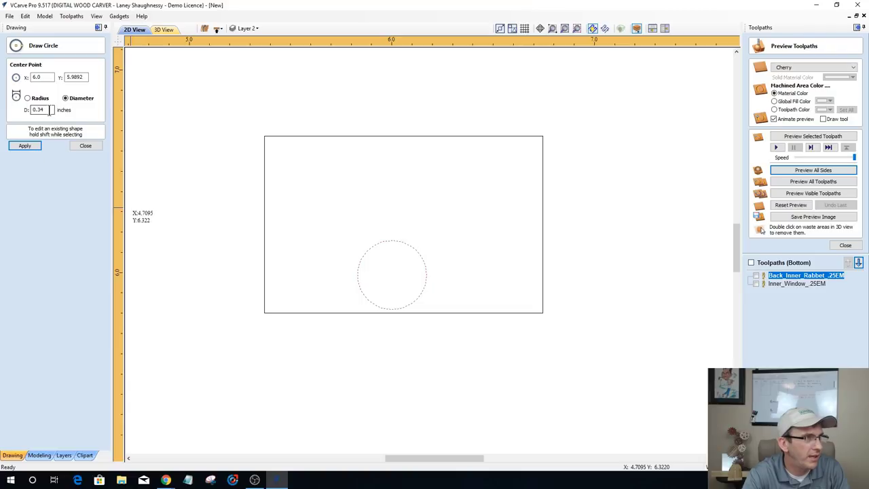
{"action": "left_click", "coordinate": [28, 98]}
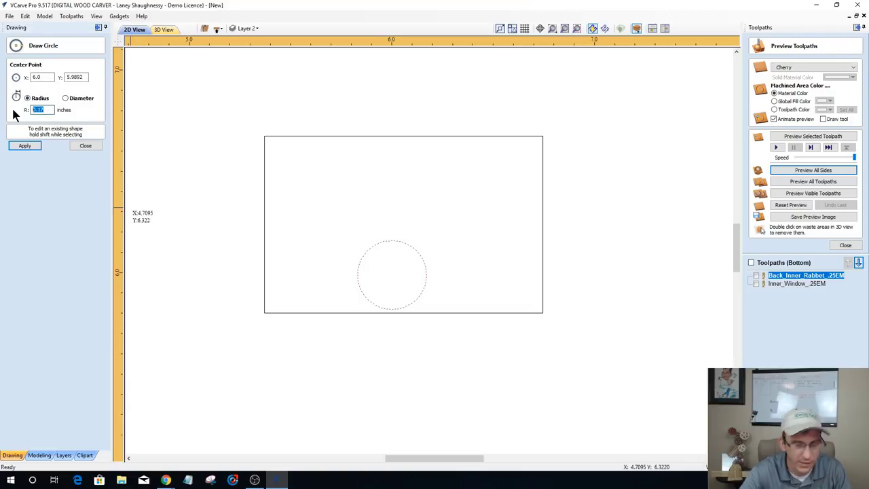
{"action": "type", "text": ".25"}
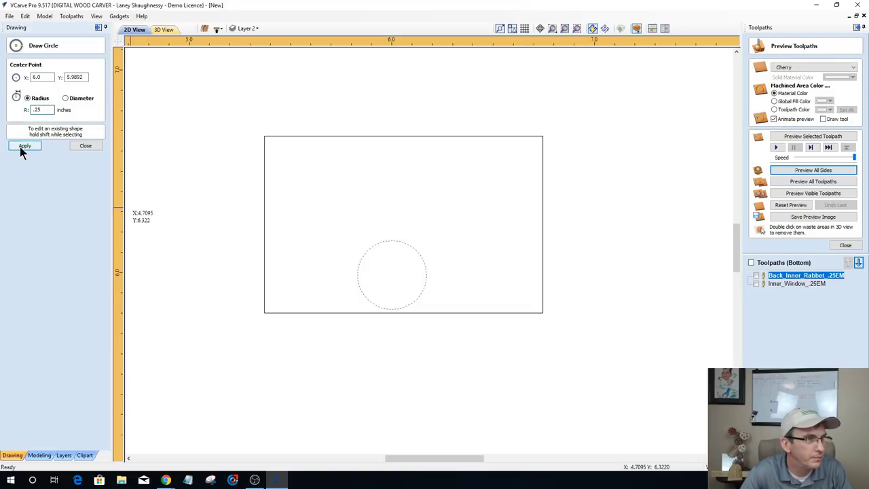
{"action": "left_click", "coordinate": [23, 146]}
{"action": "key", "text": "Escape"}
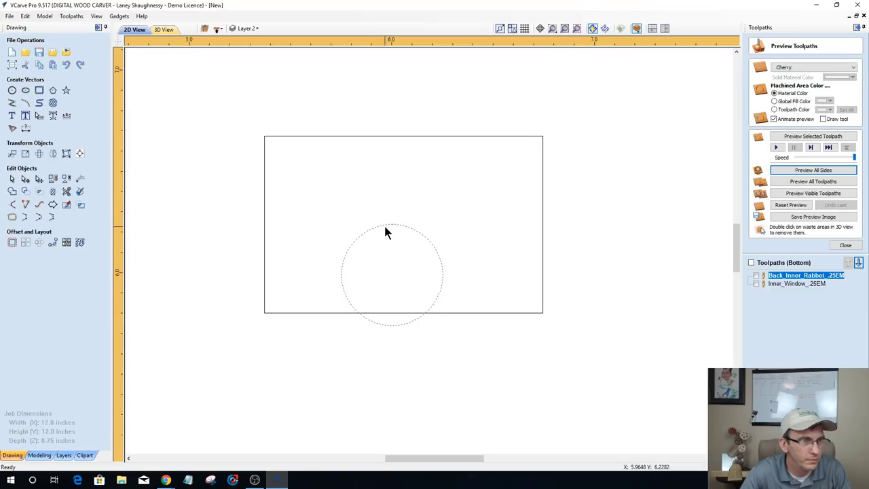
{"action": "left_click", "coordinate": [384, 223]}
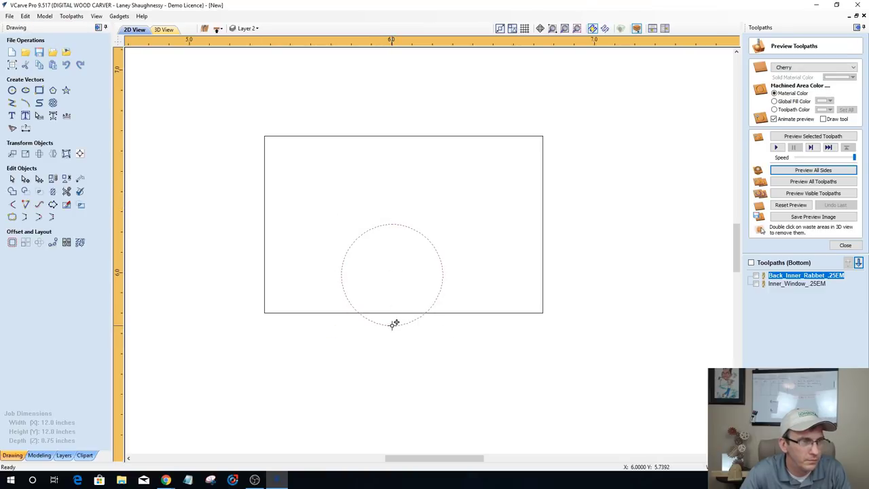
{"action": "left_click_drag", "start_coordinate": [394, 324], "coordinate": [393, 311]}
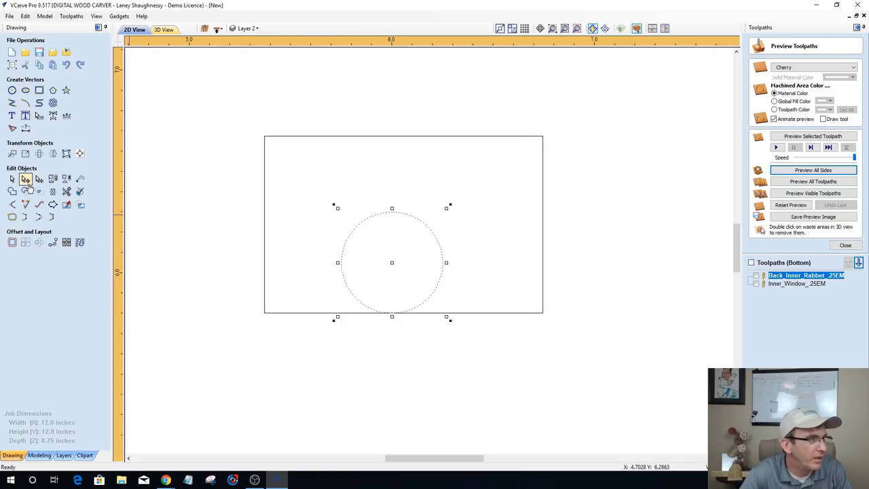
Step: Cut the circle at its left and bottom nodes and delete the larger piece, keeping only the lower-left quarter arc
{"action": "left_click", "coordinate": [25, 181]}
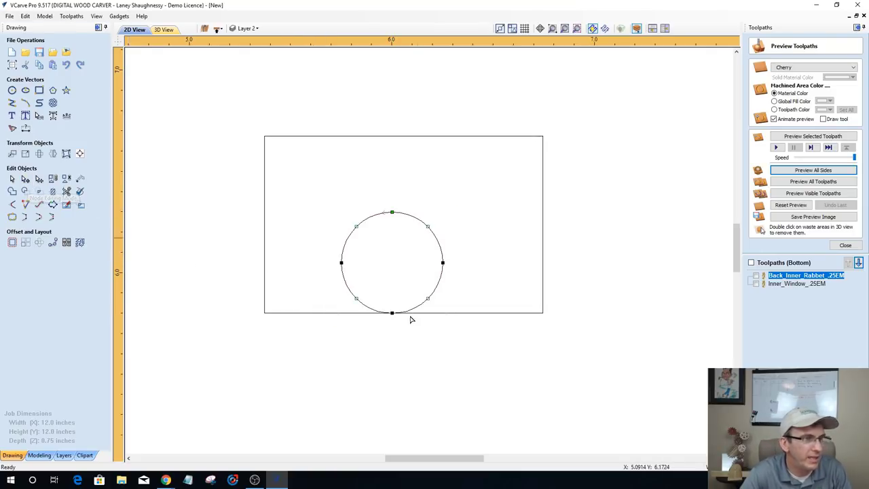
{"action": "right_click", "coordinate": [344, 264]}
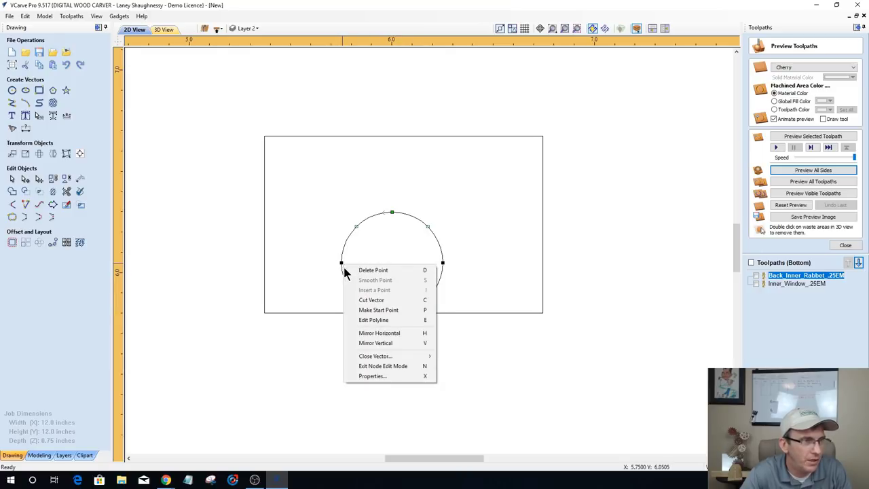
{"action": "left_click", "coordinate": [370, 300]}
{"action": "right_click", "coordinate": [393, 313]}
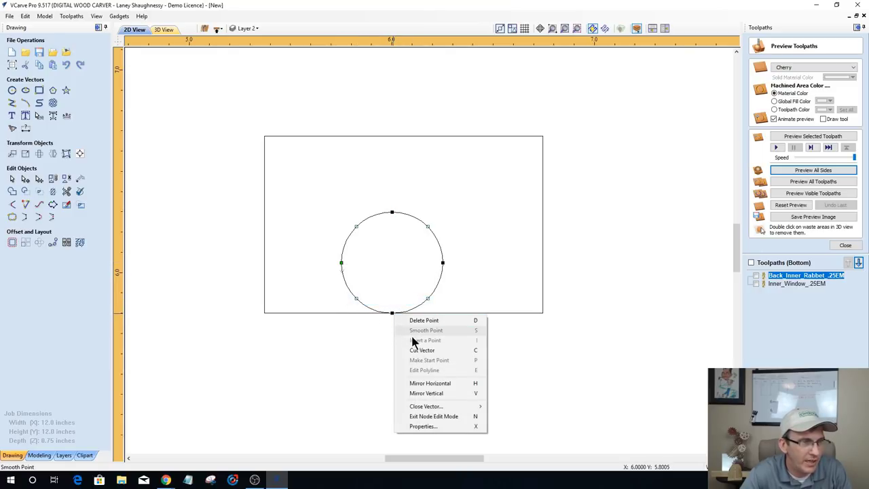
{"action": "left_click", "coordinate": [415, 350]}
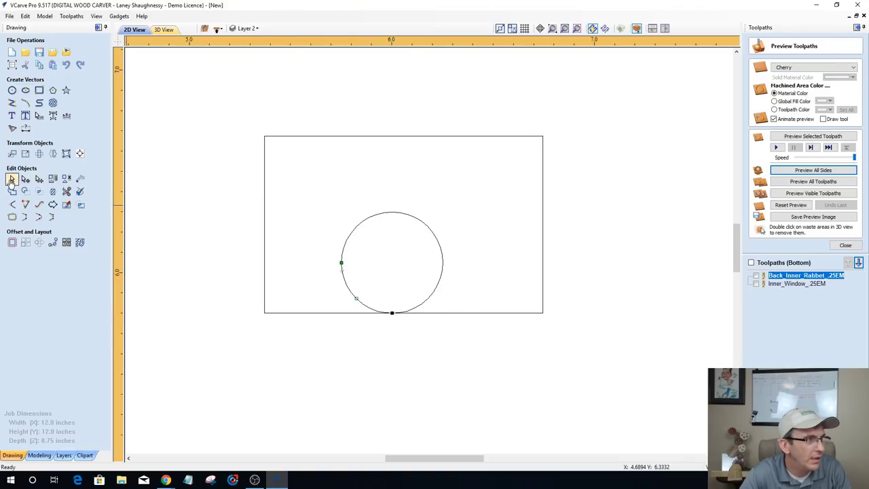
{"action": "left_click", "coordinate": [11, 179]}
{"action": "left_click", "coordinate": [362, 223]}
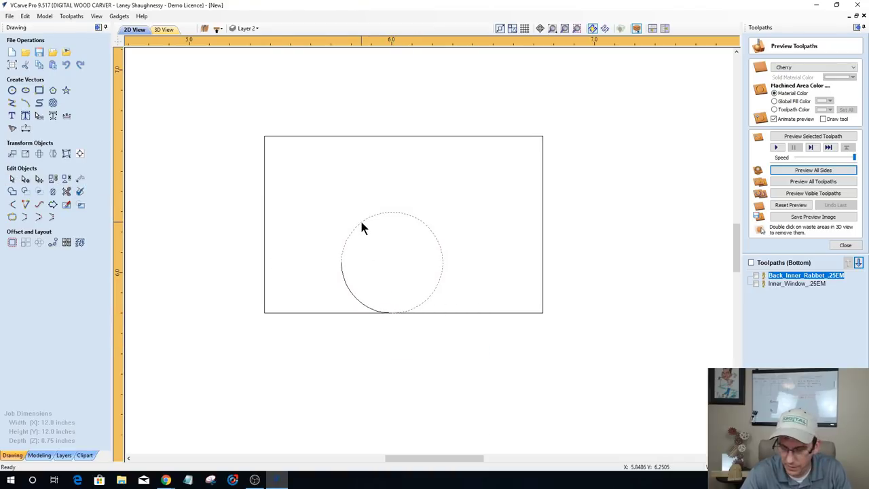
{"action": "key", "text": "Delete"}
Step: Draw a 0.0625-inch horizontal line running left from the upper end of the quarter arc
{"action": "scroll", "coordinate": [316, 291], "scroll_direction": "up", "scroll_amount": 3}
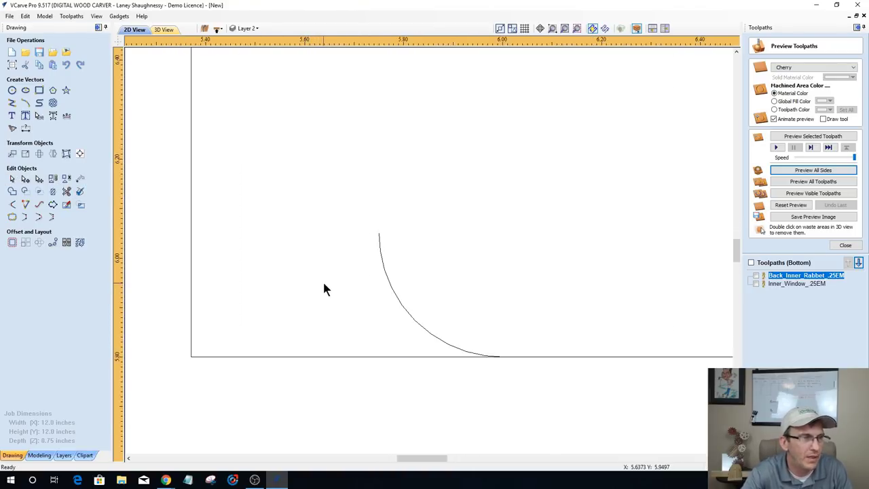
{"action": "left_click", "coordinate": [11, 103]}
{"action": "left_click", "coordinate": [379, 233]}
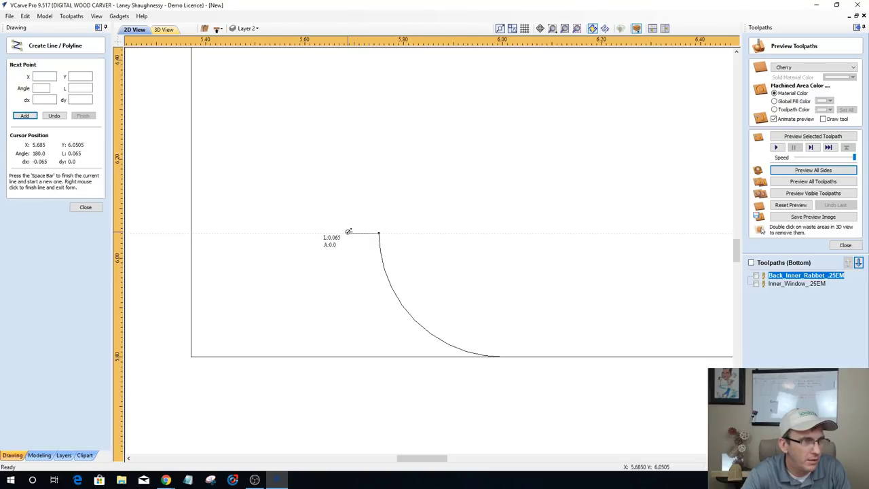
{"action": "scroll", "coordinate": [347, 232], "scroll_direction": "up", "scroll_amount": 3}
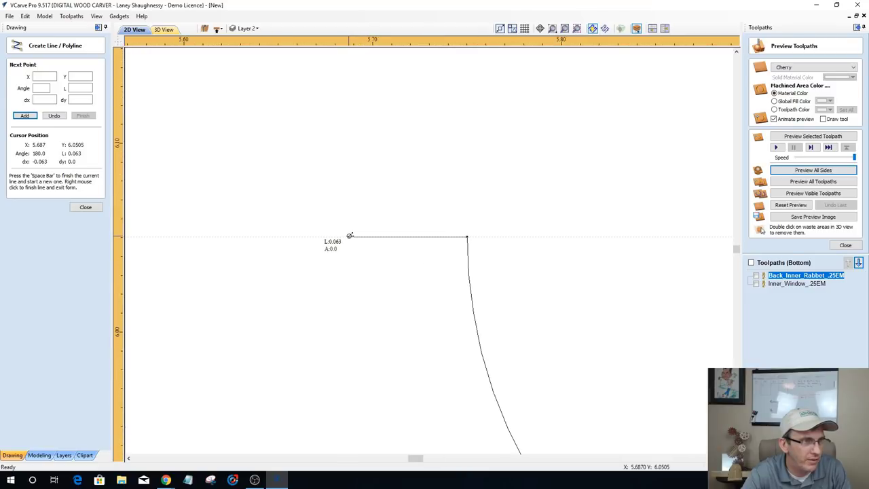
{"action": "scroll", "coordinate": [348, 236], "scroll_direction": "up", "scroll_amount": 3}
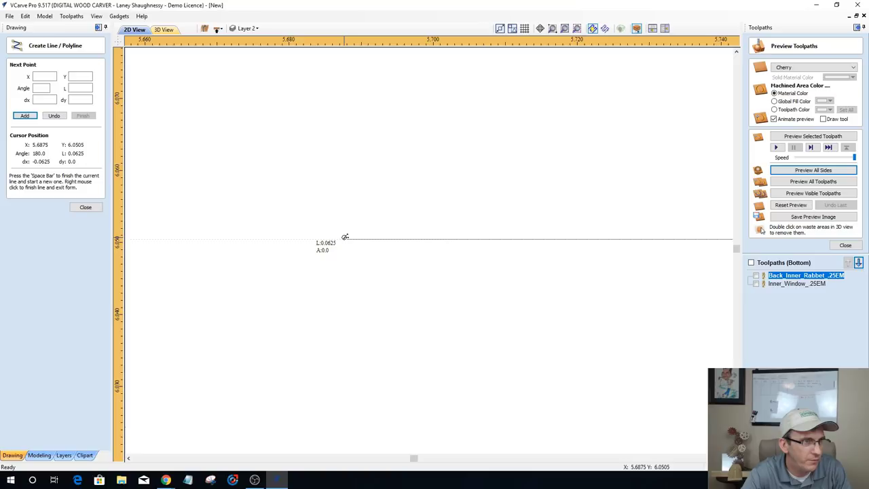
{"action": "scroll", "coordinate": [345, 237], "scroll_direction": "down", "scroll_amount": 3}
{"action": "left_click", "coordinate": [346, 236]}
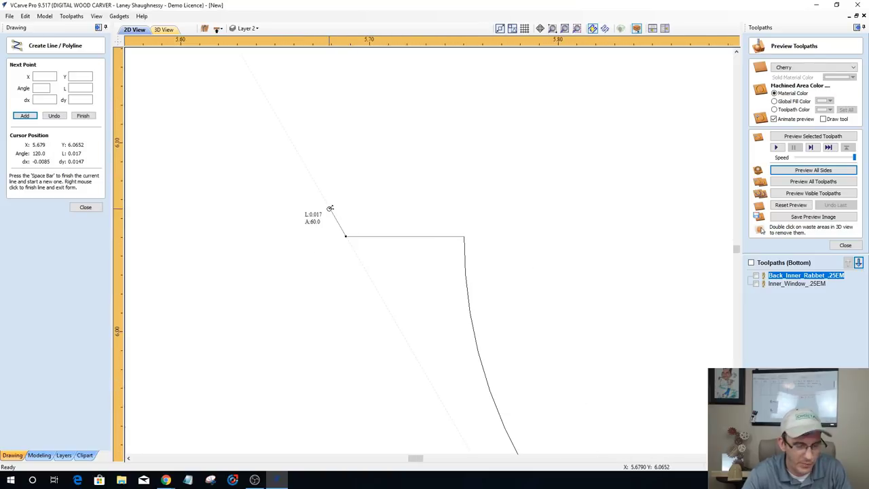
{"action": "scroll", "coordinate": [367, 233], "scroll_direction": "down", "scroll_amount": 5}
{"action": "key", "text": "space"}
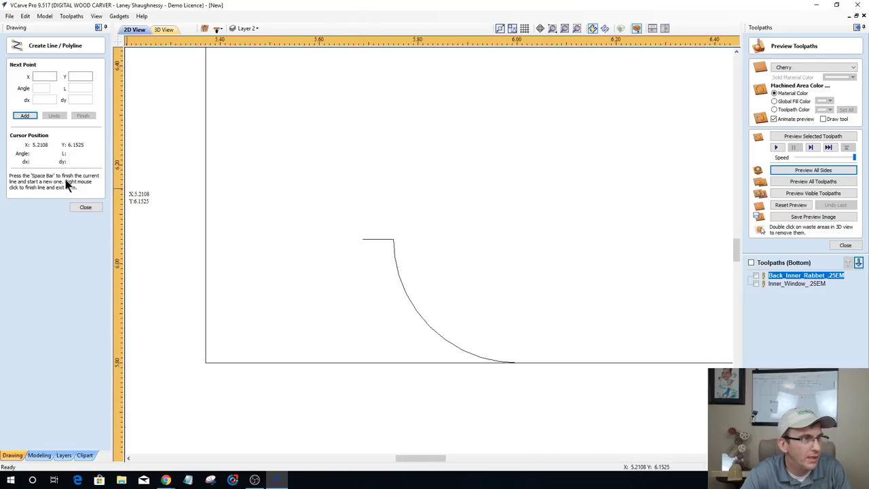
{"action": "left_click", "coordinate": [85, 208]}
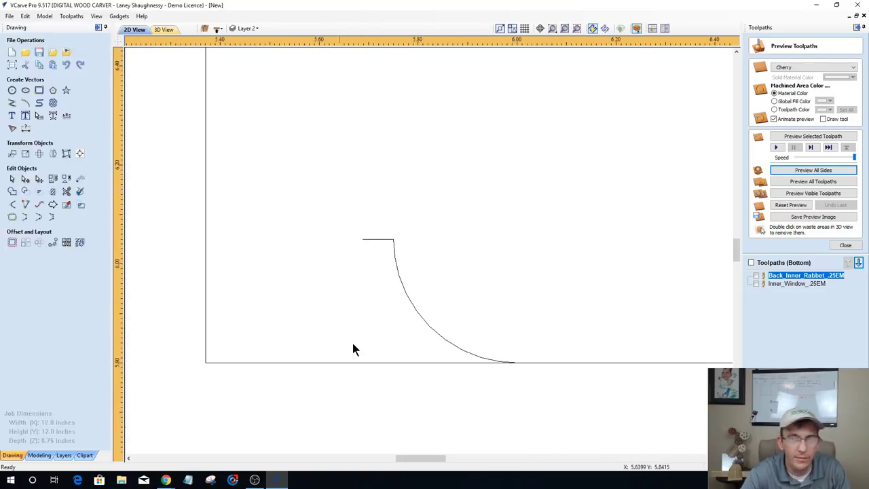
Step: Draw a second circle of 0.25-inch radius up and left of the short line, centred at about X 5.6, Y 6.12
{"action": "left_click", "coordinate": [413, 307]}
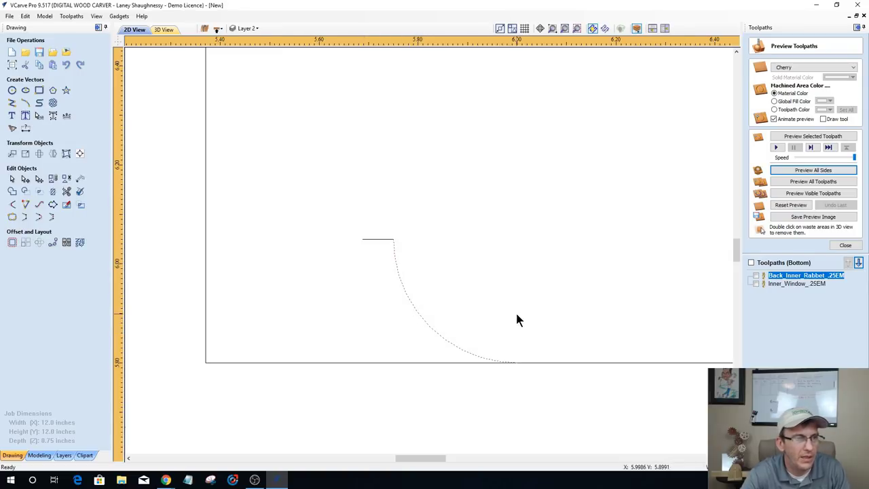
{"action": "scroll", "coordinate": [502, 312], "scroll_direction": "down", "scroll_amount": 2}
{"action": "scroll", "coordinate": [397, 273], "scroll_direction": "up", "scroll_amount": 1}
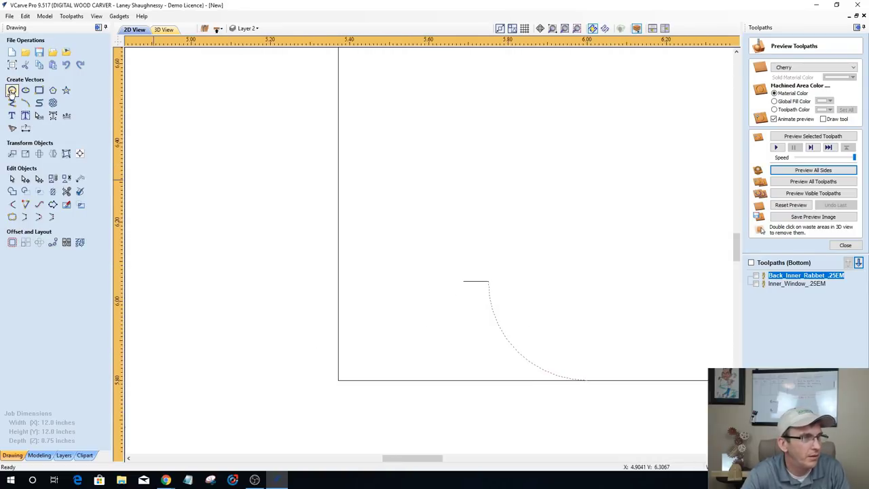
{"action": "left_click", "coordinate": [12, 90]}
{"action": "left_click", "coordinate": [429, 254]}
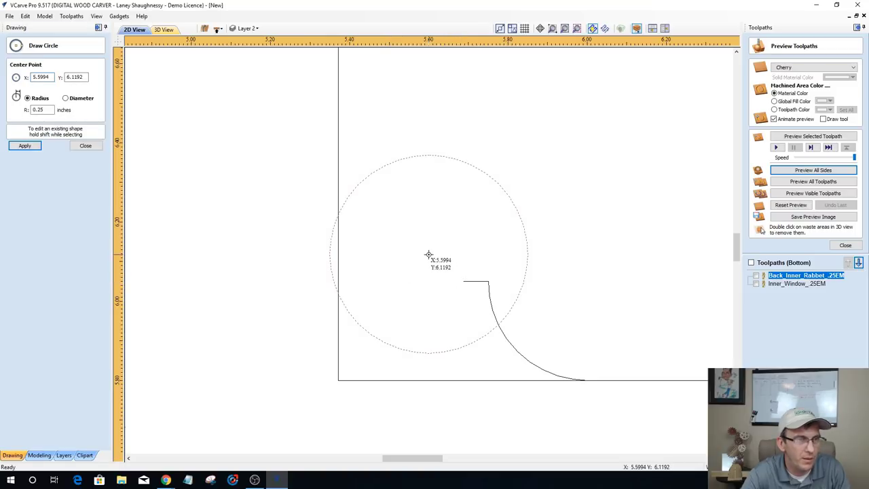
{"action": "left_click", "coordinate": [85, 147]}
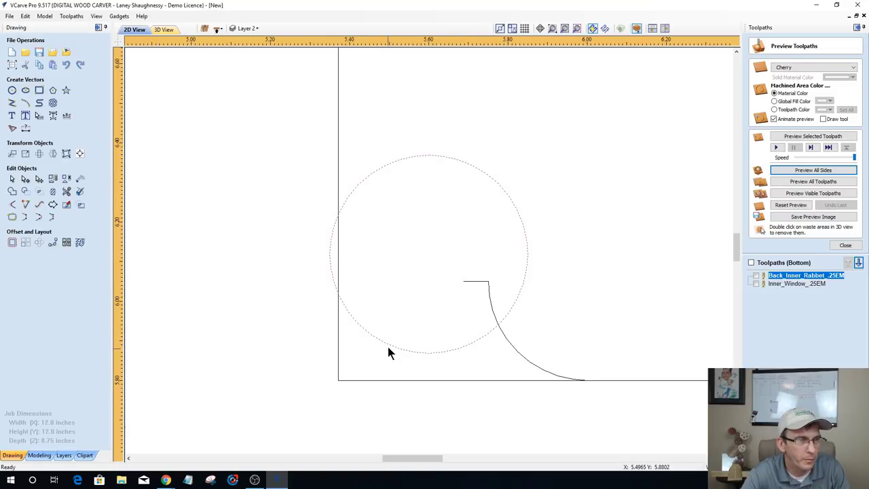
Step: Move the new circle so its rightmost point snaps to the left end of the short horizontal line
{"action": "left_click", "coordinate": [389, 351]}
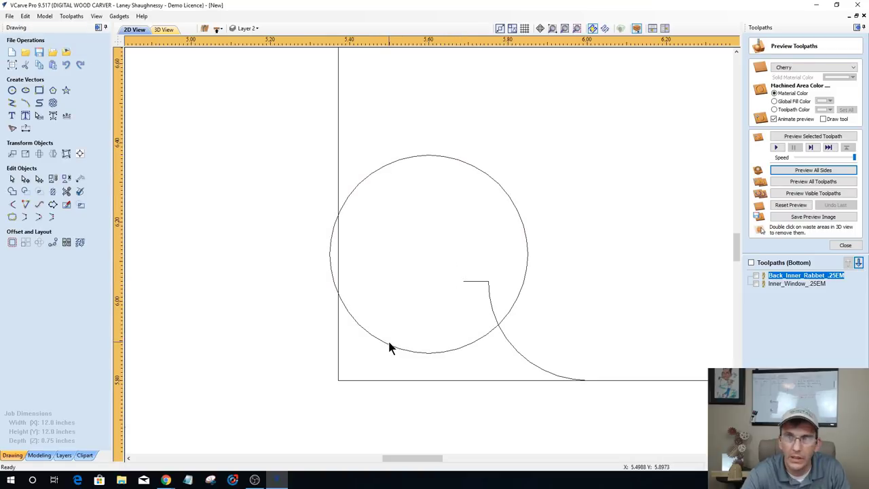
{"action": "left_click", "coordinate": [516, 308]}
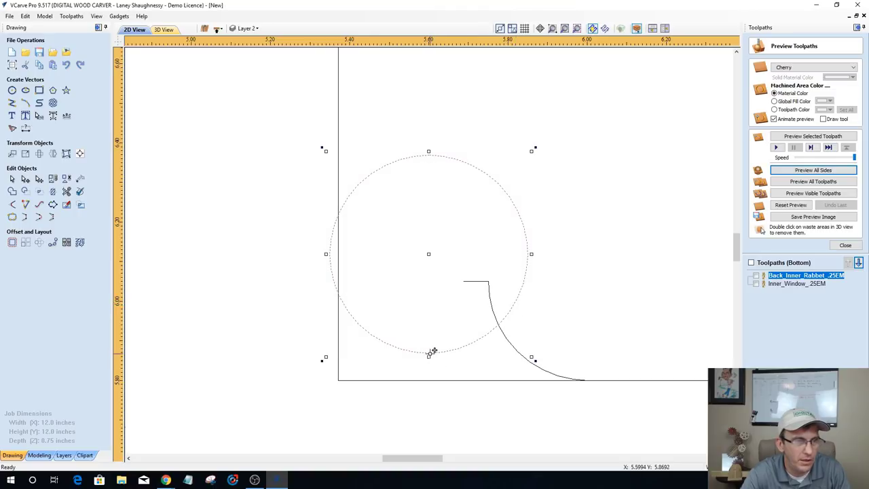
{"action": "left_click_drag", "start_coordinate": [432, 352], "coordinate": [366, 361]}
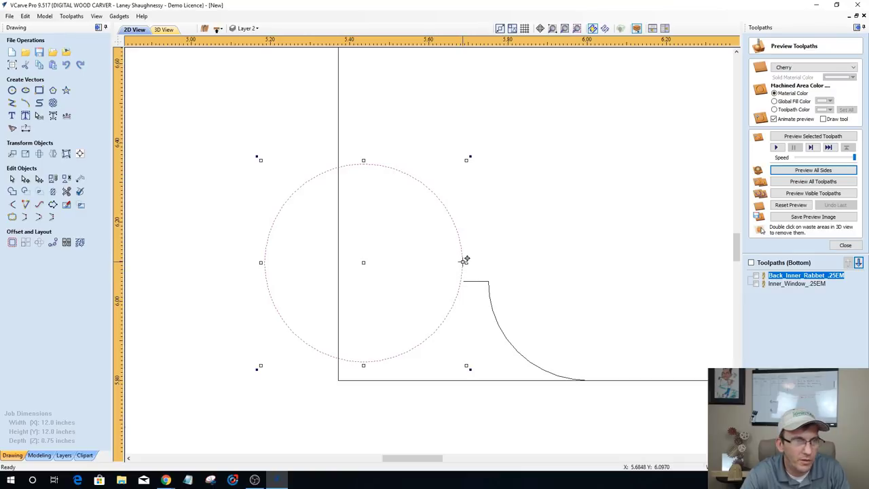
{"action": "left_click_drag", "start_coordinate": [463, 261], "coordinate": [464, 281]}
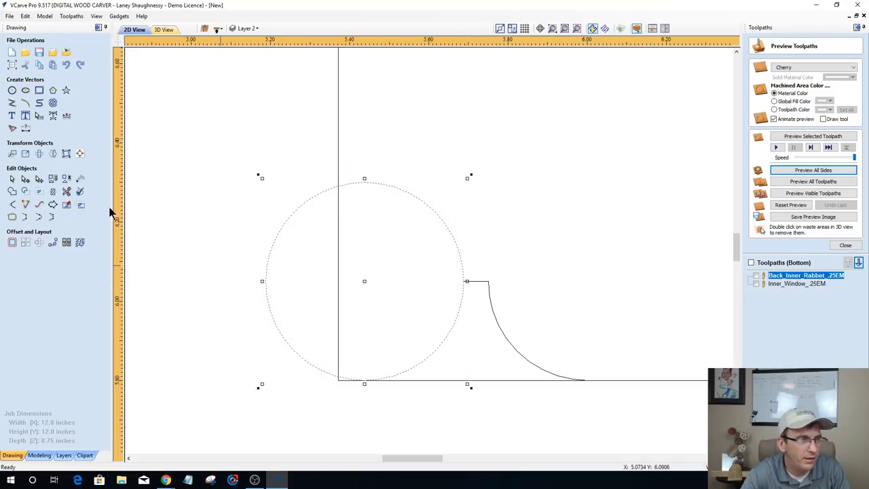
Step: Make the circle's right node the start point, cut it at the top node, and delete all but the upper-right quarter arc
{"action": "left_click", "coordinate": [25, 180]}
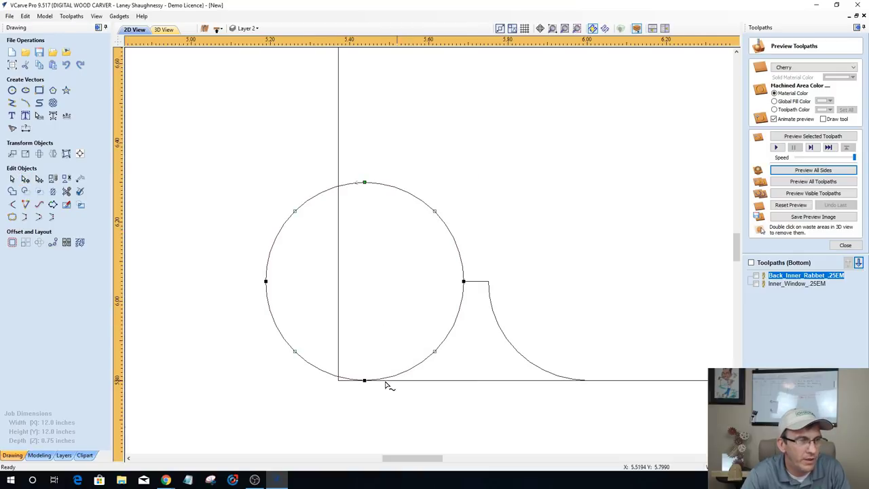
{"action": "right_click", "coordinate": [463, 281]}
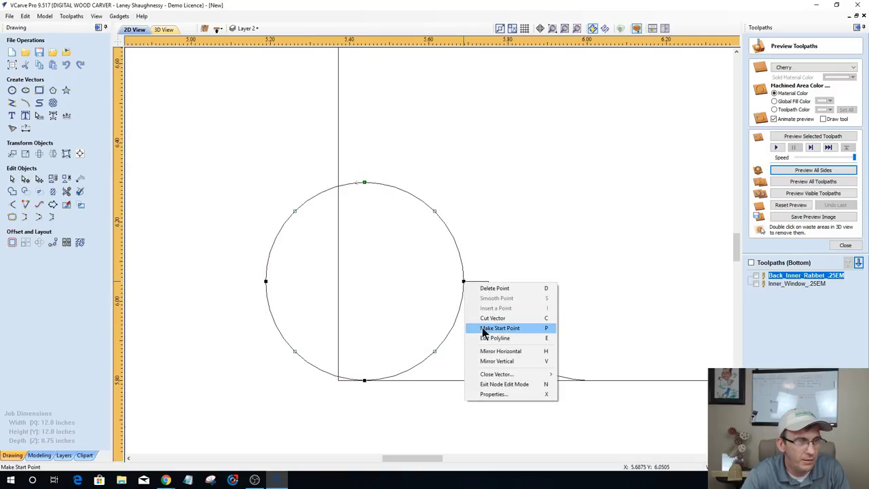
{"action": "left_click", "coordinate": [492, 329]}
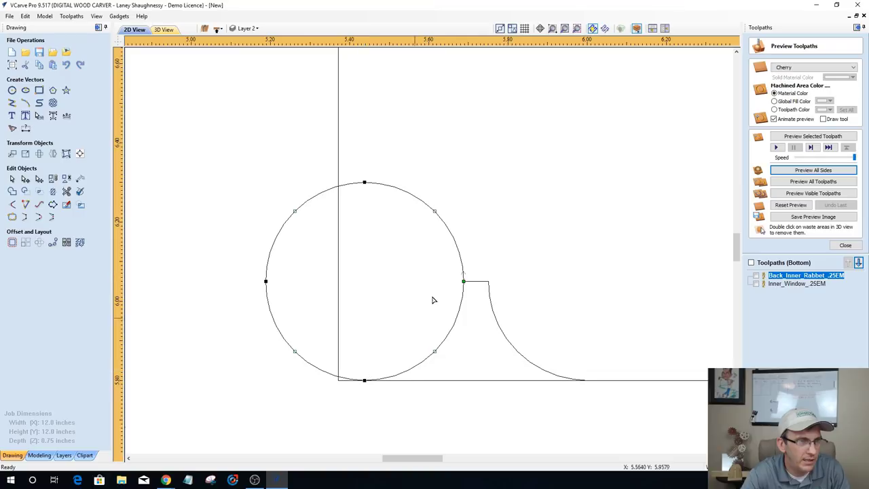
{"action": "right_click", "coordinate": [363, 183]}
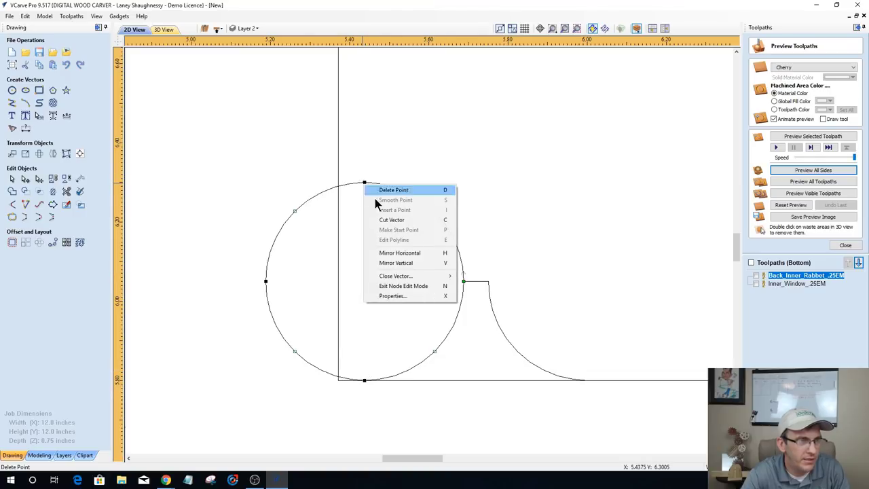
{"action": "left_click", "coordinate": [394, 220]}
{"action": "left_click", "coordinate": [12, 178]}
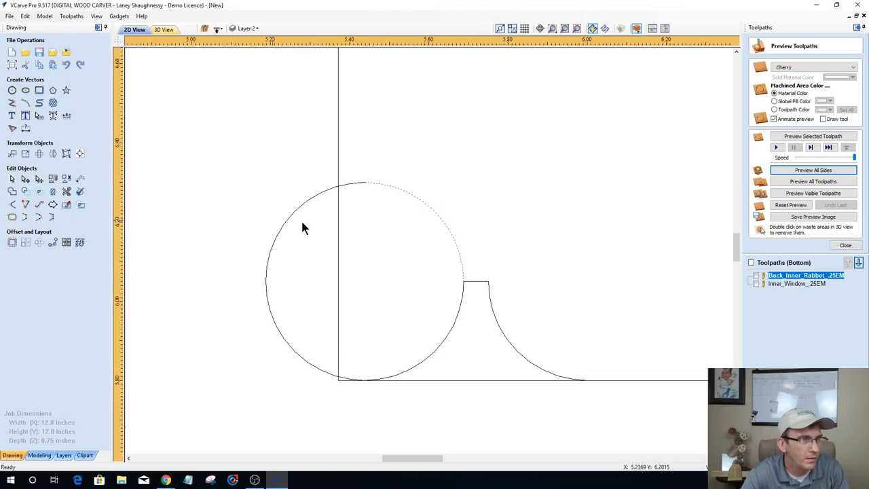
{"action": "left_click", "coordinate": [289, 220]}
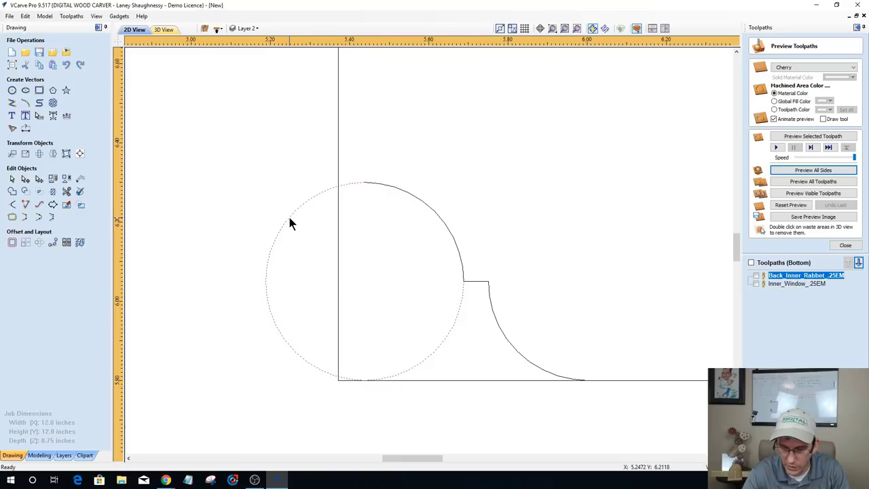
{"action": "key", "text": "Delete"}
Step: Join the two quarter arcs and the short line into one open vector with a 0.004-inch tolerance
{"action": "scroll", "coordinate": [468, 272], "scroll_direction": "down", "scroll_amount": 3}
{"action": "scroll", "coordinate": [489, 309], "scroll_direction": "up", "scroll_amount": 3}
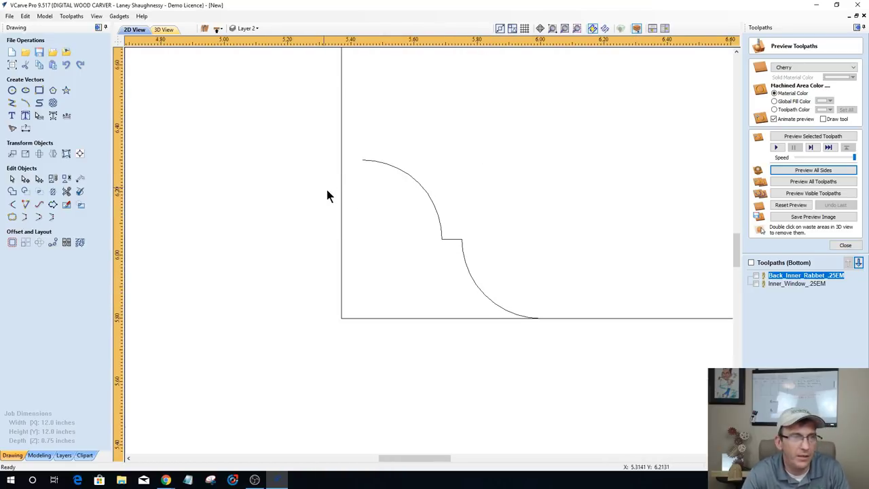
{"action": "left_click_drag", "start_coordinate": [324, 129], "coordinate": [554, 339]}
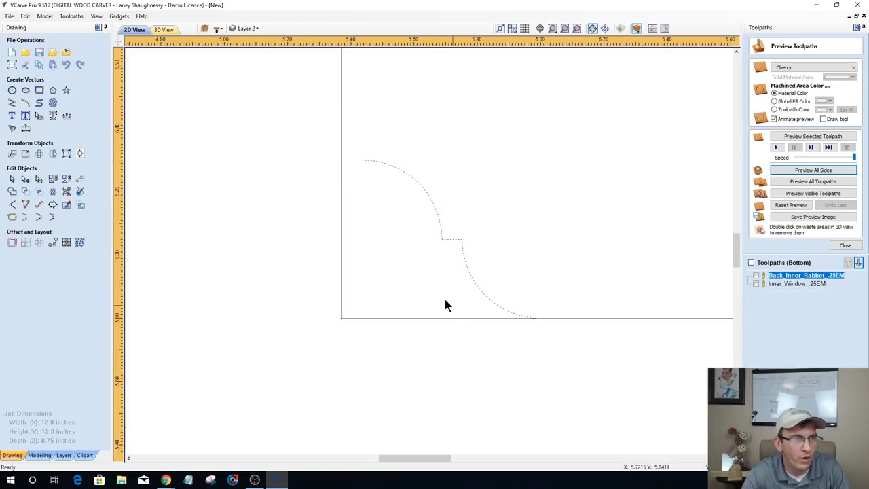
{"action": "left_click", "coordinate": [12, 217]}
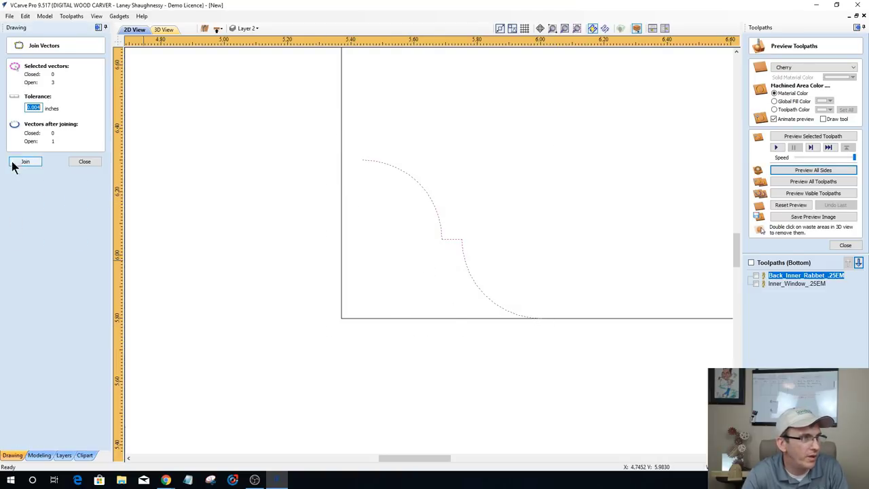
{"action": "left_click", "coordinate": [24, 163]}
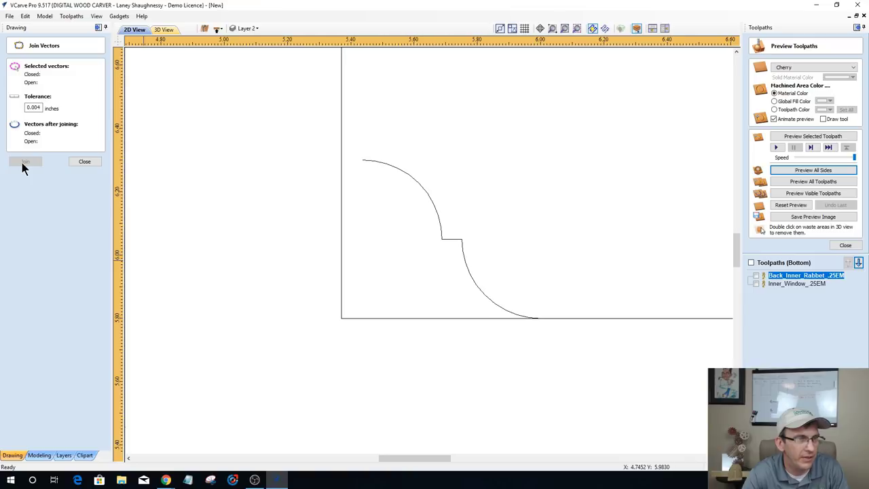
{"action": "left_click", "coordinate": [81, 163]}
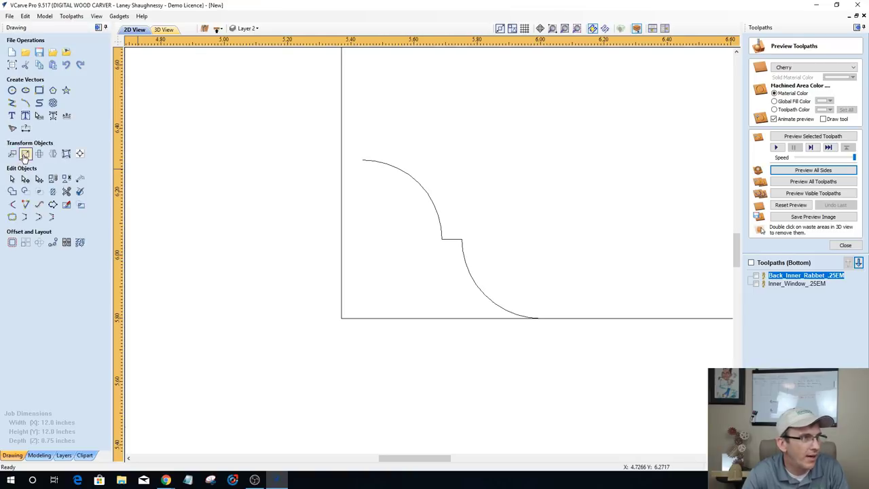
Step: Check the joined ogee profile's overall width and height with the Set Size tool
{"action": "left_click", "coordinate": [26, 153]}
{"action": "left_click", "coordinate": [409, 177]}
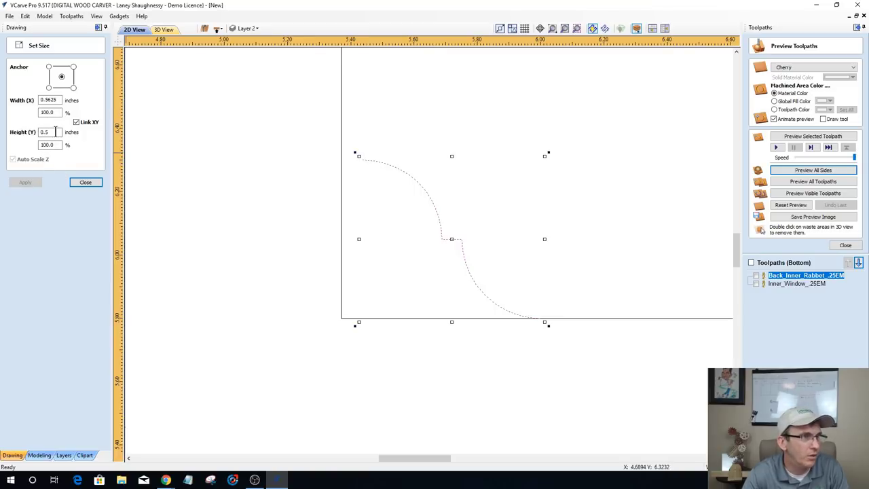
{"action": "left_click", "coordinate": [84, 183]}
Step: Draw a vertical line at 90 degrees from the upper arc's free end, with its length entered as .875-.5 inches
{"action": "scroll", "coordinate": [348, 139], "scroll_direction": "up", "scroll_amount": 3}
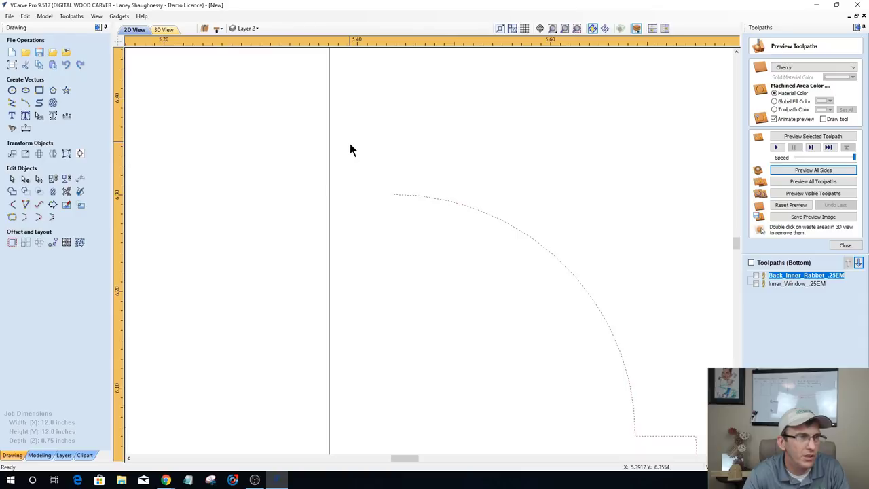
{"action": "left_click", "coordinate": [12, 103]}
{"action": "left_click", "coordinate": [393, 195]}
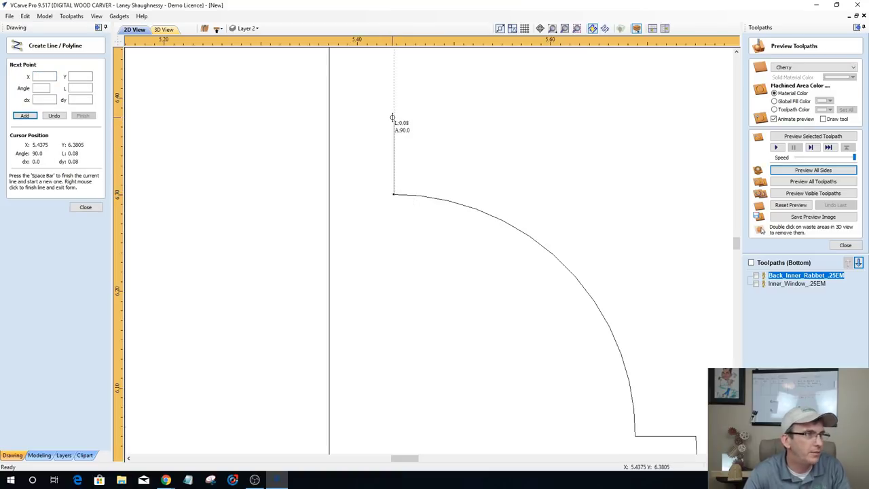
{"action": "left_click", "coordinate": [37, 87]}
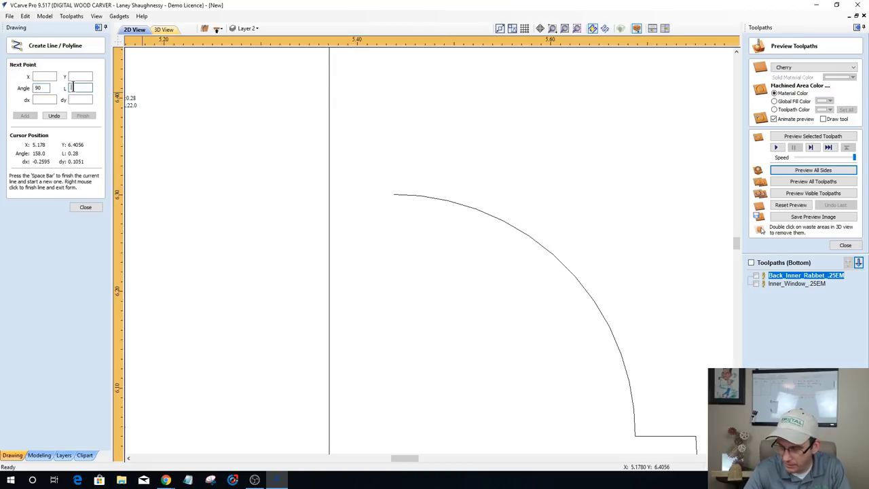
{"action": "type", "text": ".87"}
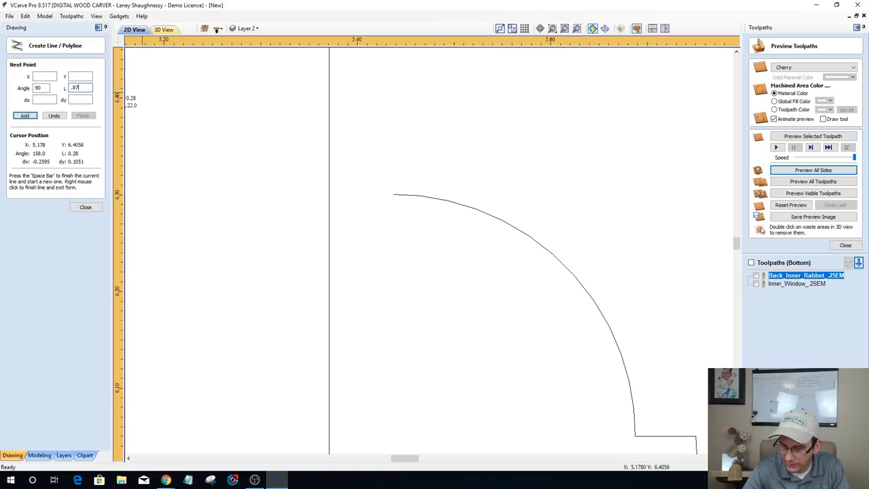
{"action": "type", "text": "5-.5"}
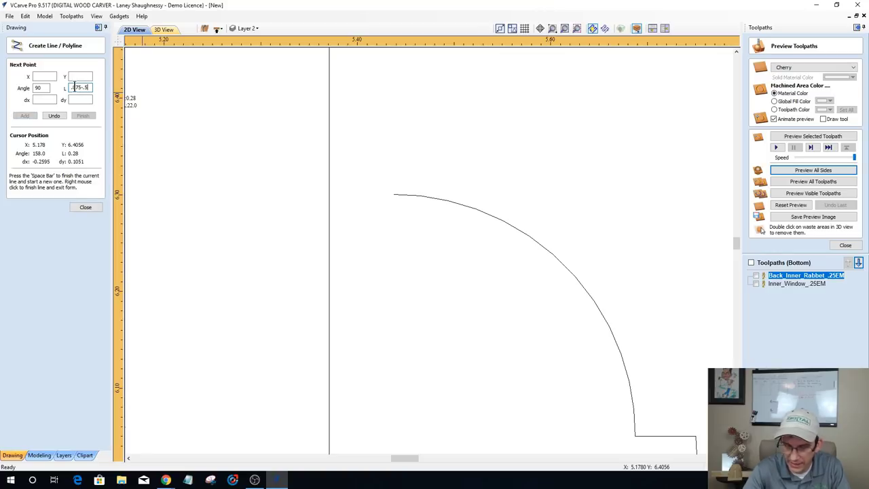
{"action": "key", "text": "Tab"}
{"action": "left_click", "coordinate": [24, 118]}
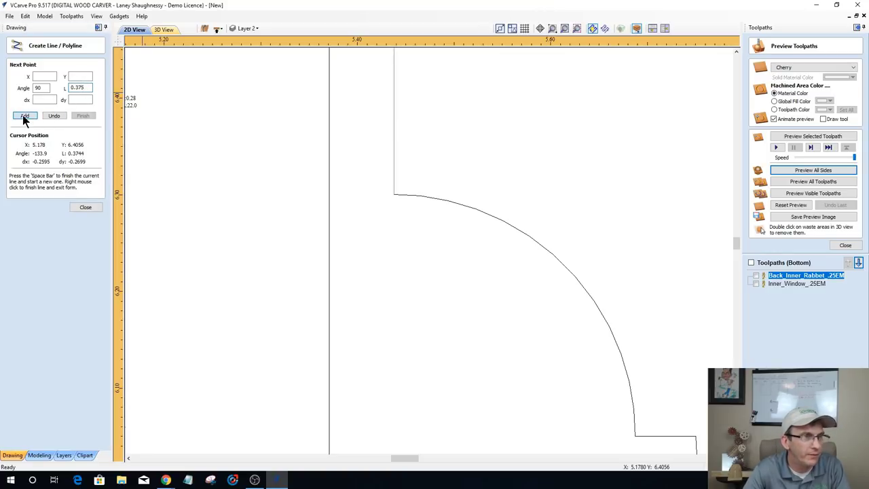
{"action": "scroll", "coordinate": [411, 271], "scroll_direction": "down", "scroll_amount": 3}
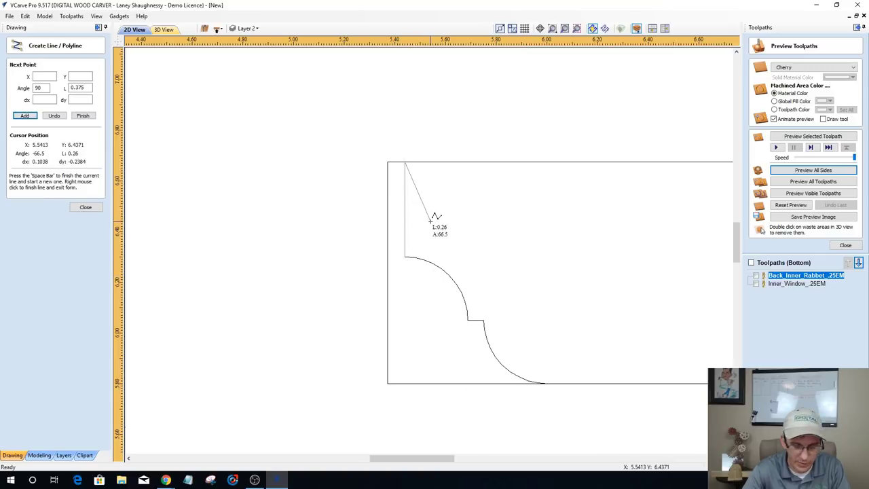
{"action": "key", "text": "space"}
{"action": "scroll", "coordinate": [406, 251], "scroll_direction": "down", "scroll_amount": 2}
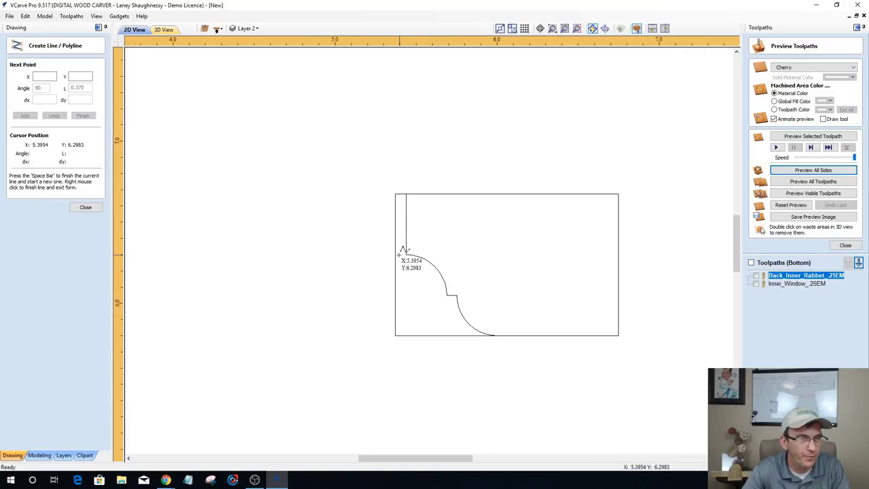
{"action": "left_click", "coordinate": [84, 207]}
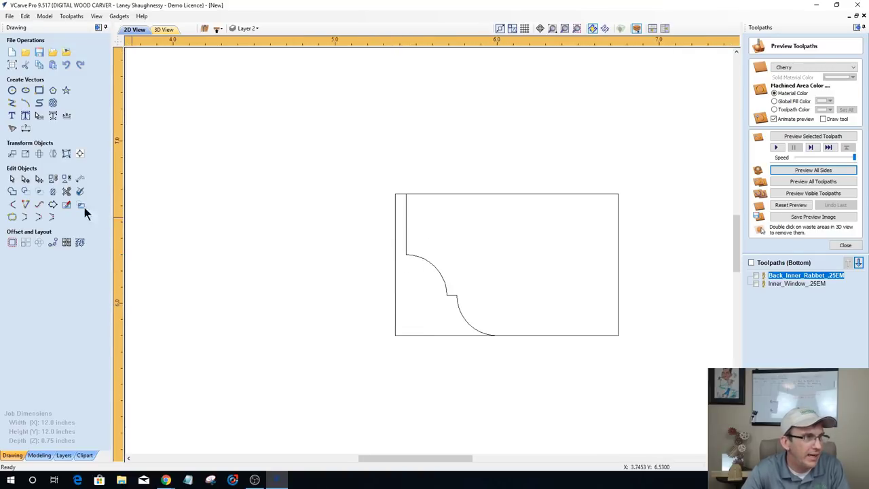
Step: Trim away the part of the rectangle that lies outside the ogee profile and vertical line, rejoining the trimmed sections
{"action": "left_click", "coordinate": [67, 192]}
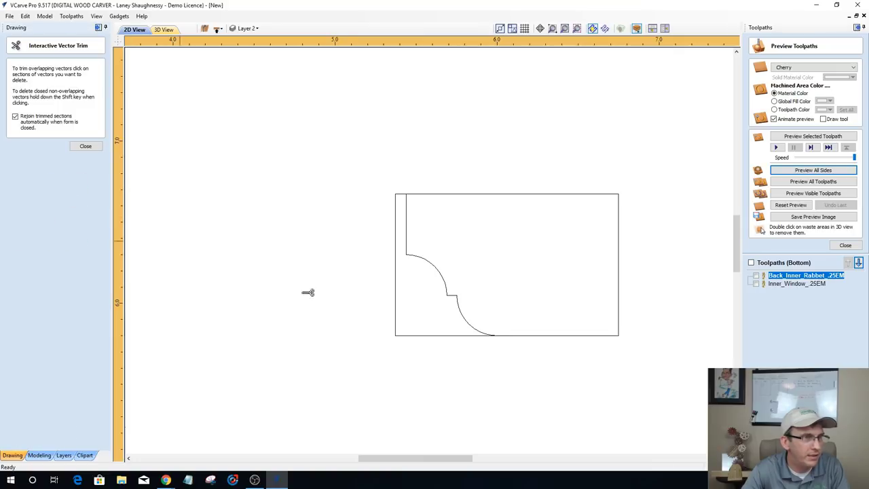
{"action": "left_click", "coordinate": [396, 281]}
{"action": "left_click", "coordinate": [85, 147]}
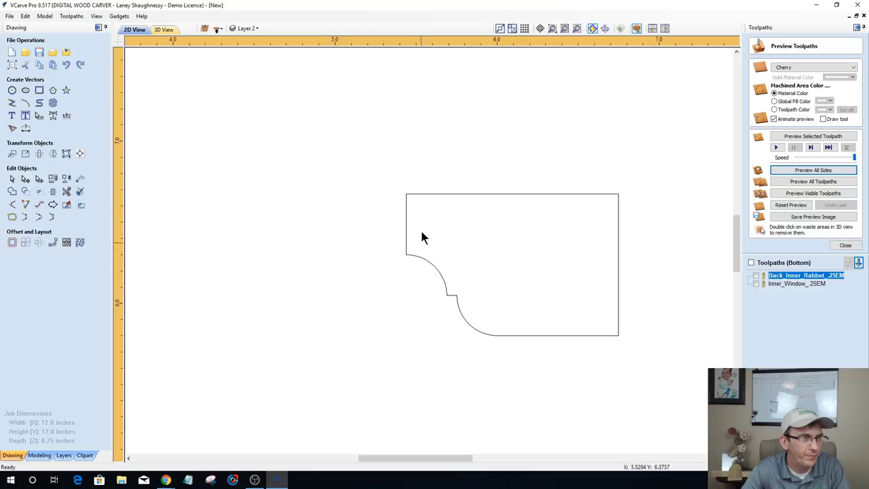
Step: Cut the closed outline at its upper-left corner and at the lower arc's end, and delete the remaining rectangle portion
{"action": "left_click", "coordinate": [406, 222]}
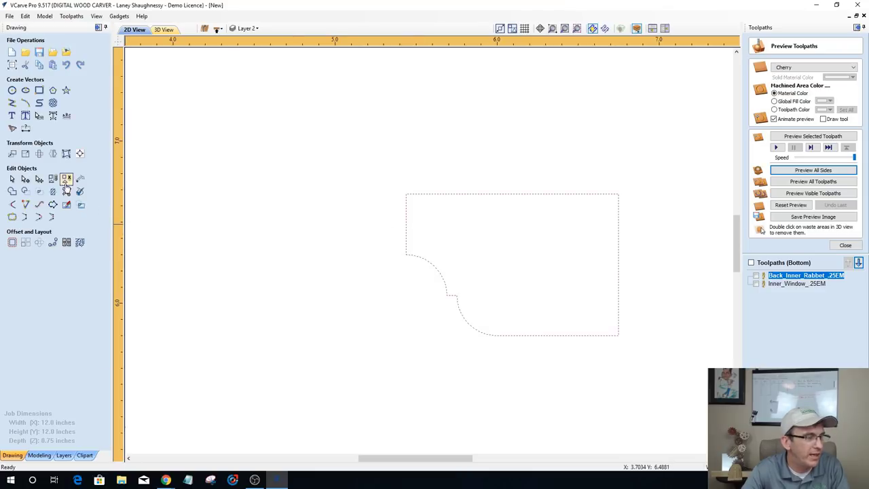
{"action": "left_click", "coordinate": [25, 178]}
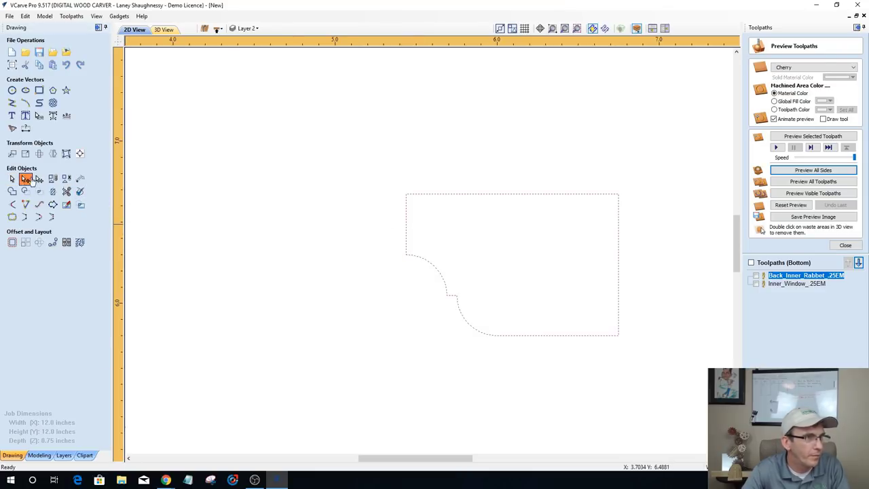
{"action": "right_click", "coordinate": [406, 195]}
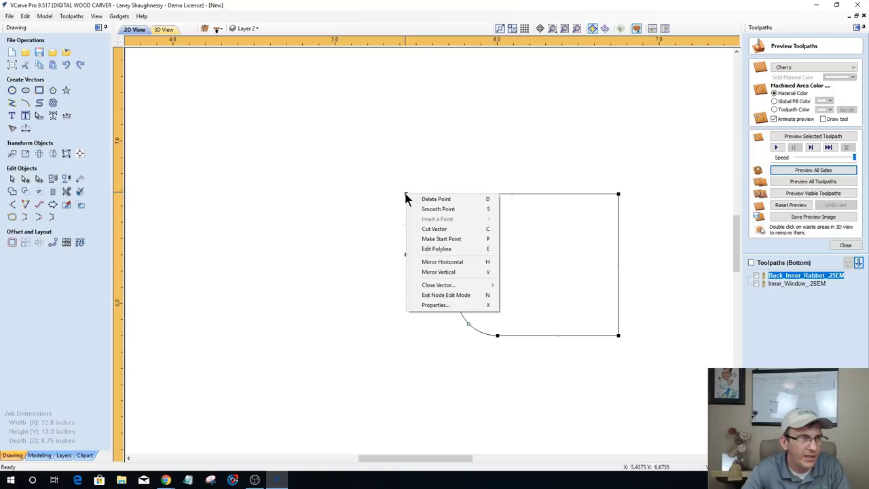
{"action": "left_click", "coordinate": [425, 230]}
{"action": "right_click", "coordinate": [498, 335]}
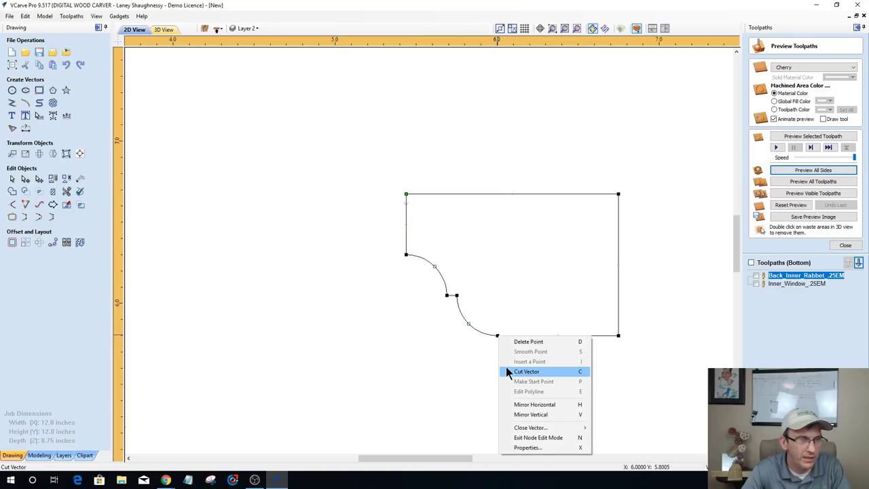
{"action": "left_click", "coordinate": [526, 371]}
{"action": "left_click", "coordinate": [11, 179]}
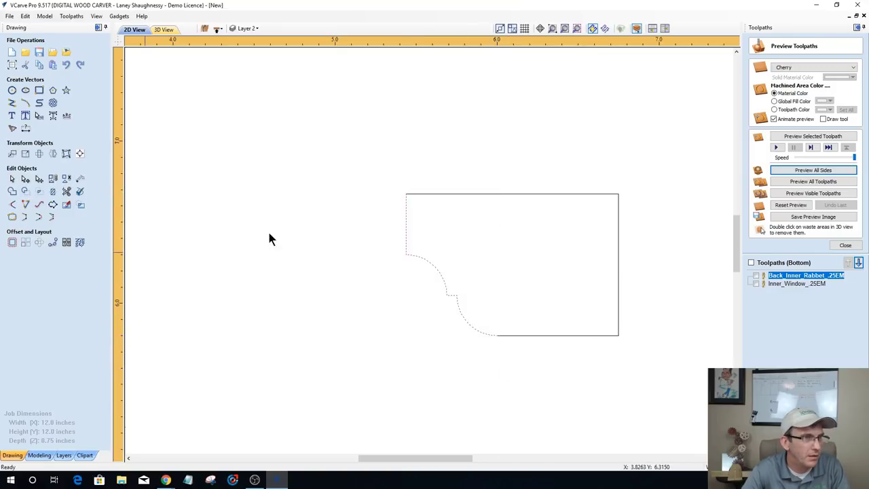
{"action": "left_click", "coordinate": [478, 194]}
{"action": "key", "text": "Delete"}
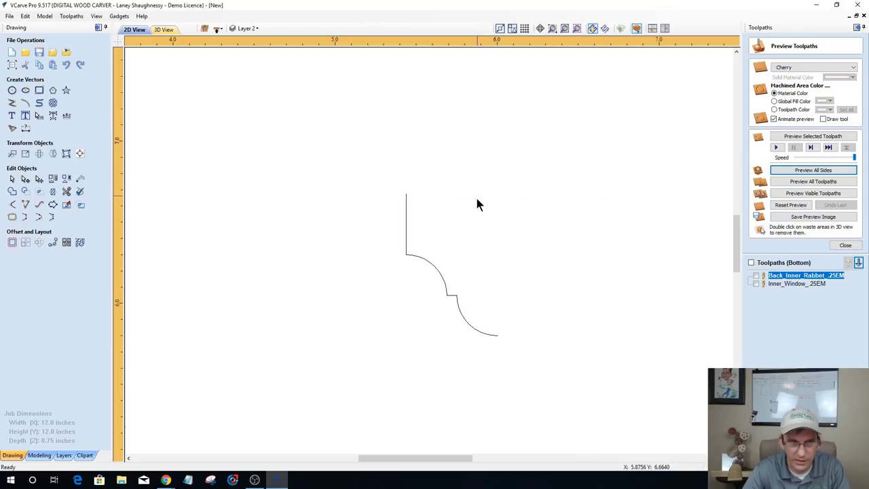
Step: Mirror a copy of the half profile to its right side to form the full bit silhouette
{"action": "left_click_drag", "start_coordinate": [332, 165], "coordinate": [575, 372]}
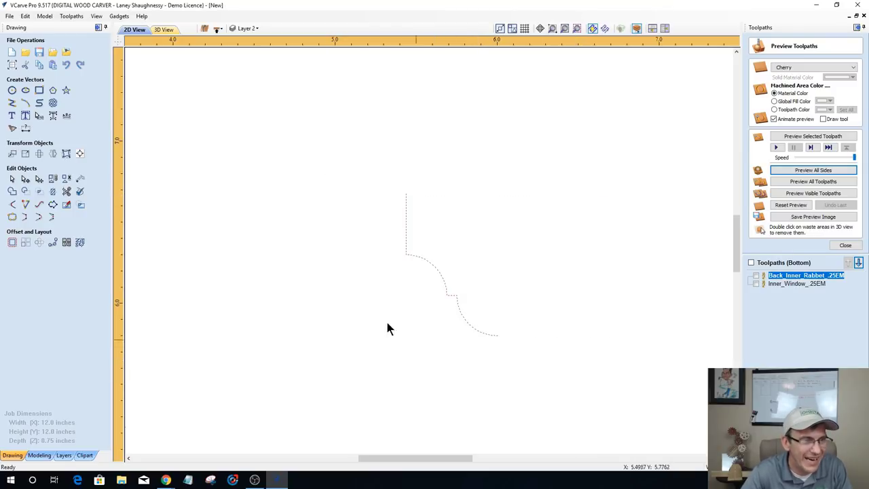
{"action": "left_click", "coordinate": [52, 154]}
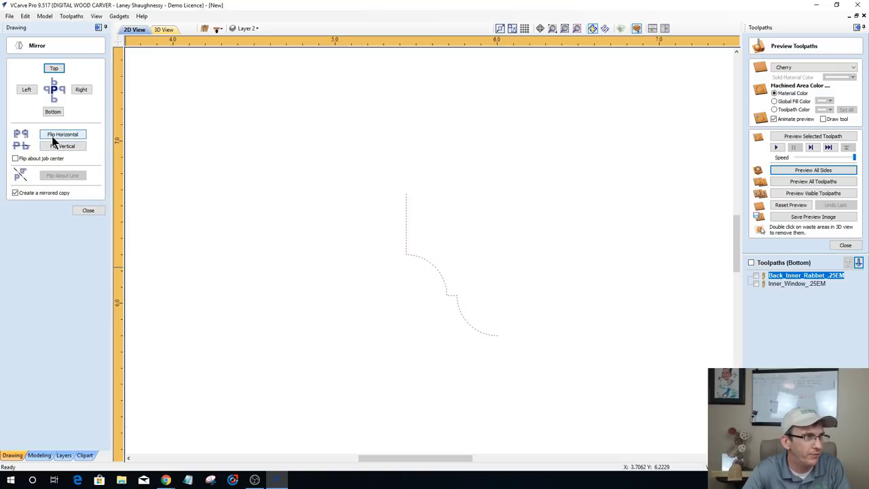
{"action": "left_click", "coordinate": [83, 90]}
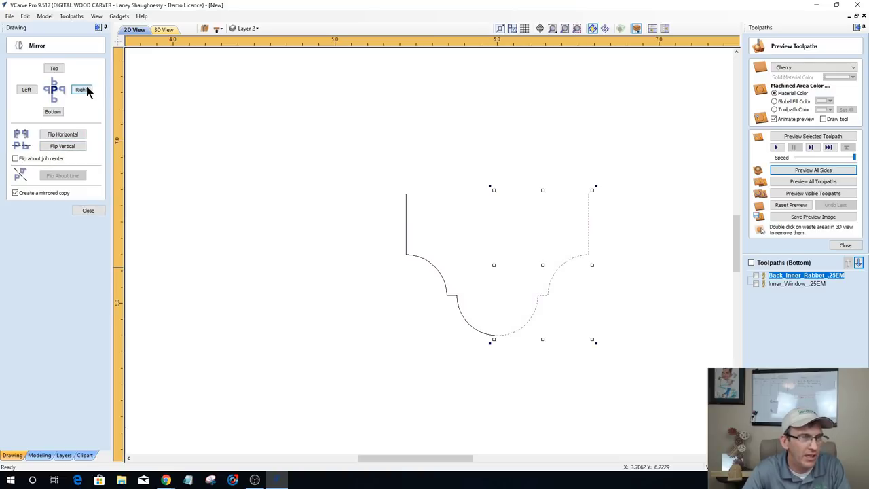
{"action": "left_click", "coordinate": [88, 209]}
{"action": "scroll", "coordinate": [467, 335], "scroll_direction": "up", "scroll_amount": 1}
{"action": "scroll", "coordinate": [467, 335], "scroll_direction": "down", "scroll_amount": 1}
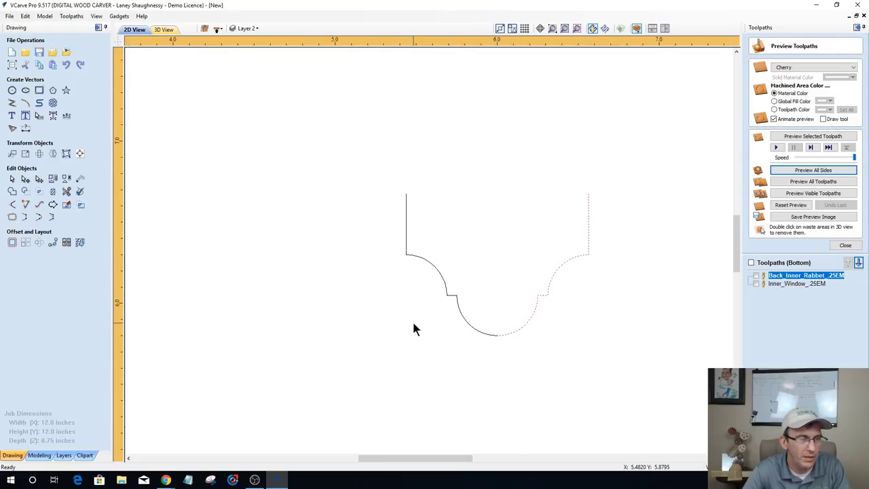
{"action": "left_click", "coordinate": [406, 305]}
{"action": "left_click_drag", "start_coordinate": [466, 335], "coordinate": [493, 359]}
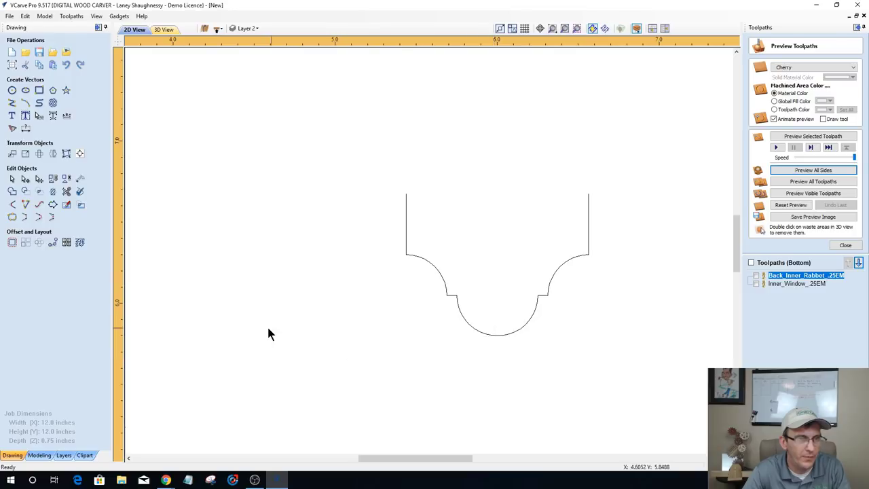
Step: With the right half of the profile selected, create a new Form Tool under Imperial Tools in the tool database
{"action": "left_click", "coordinate": [537, 295]}
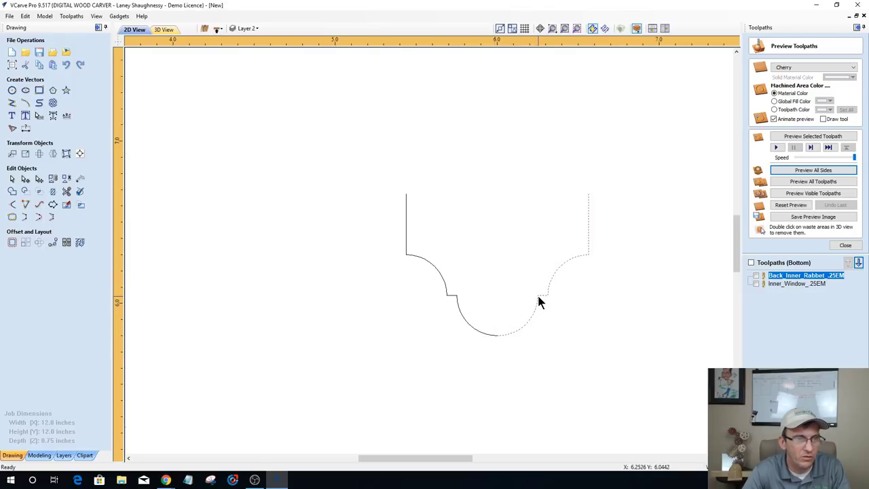
{"action": "left_click", "coordinate": [845, 245]}
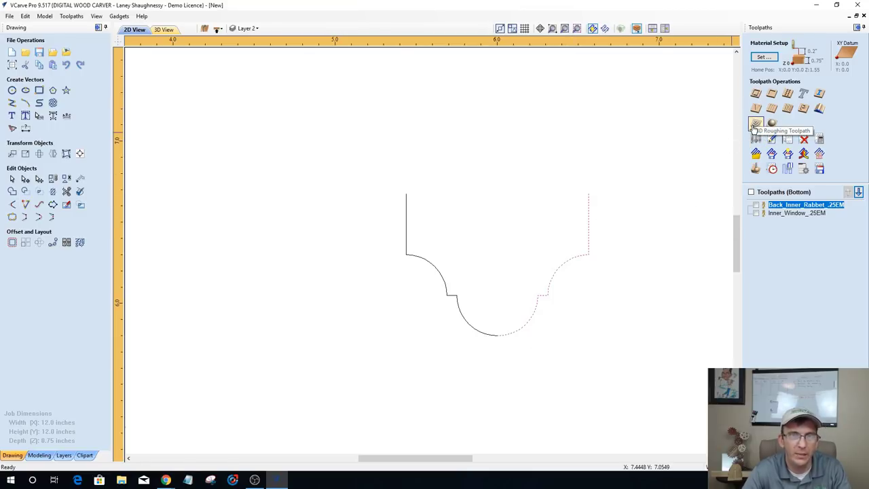
{"action": "left_click", "coordinate": [755, 139]}
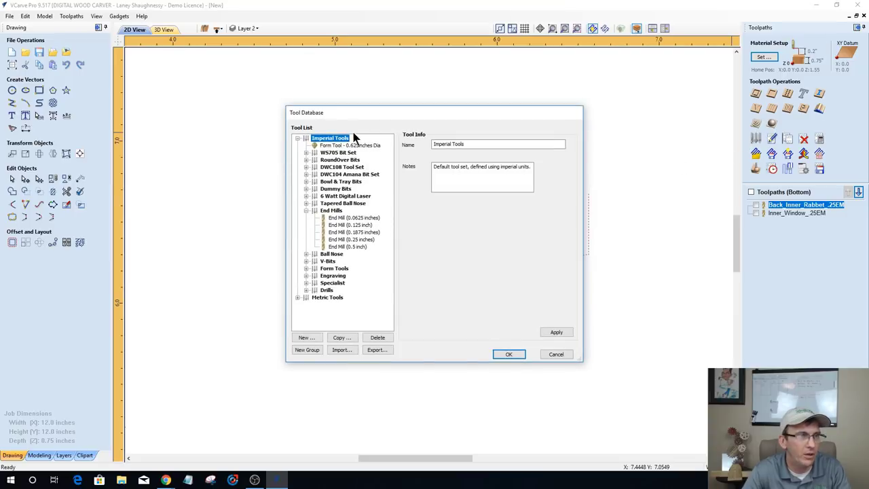
{"action": "left_click_drag", "start_coordinate": [382, 115], "coordinate": [225, 61]}
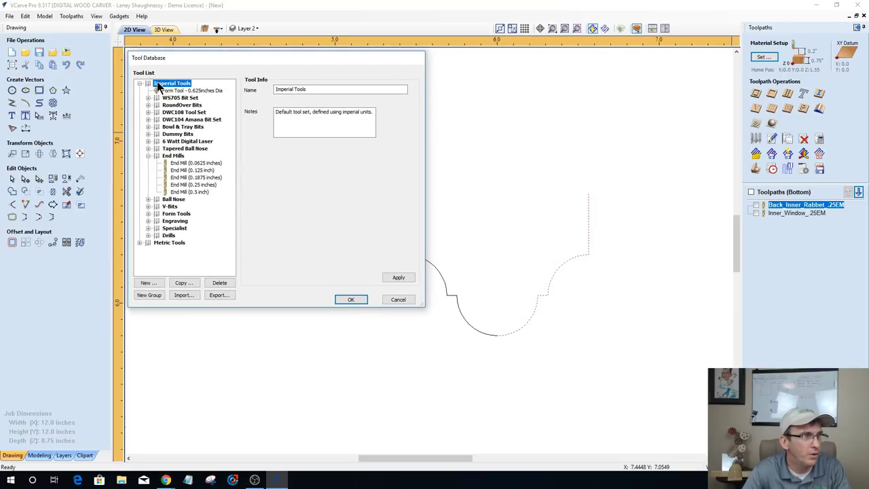
{"action": "left_click", "coordinate": [136, 282]}
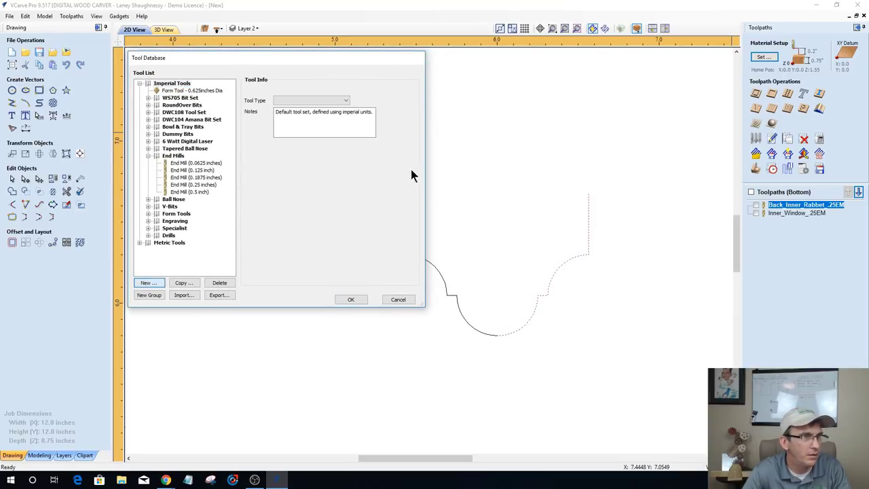
{"action": "left_click", "coordinate": [340, 100]}
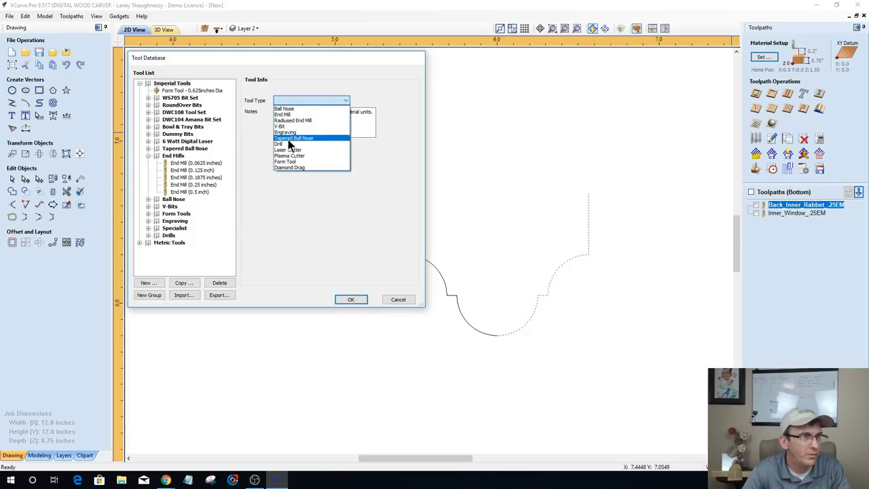
{"action": "left_click", "coordinate": [288, 162]}
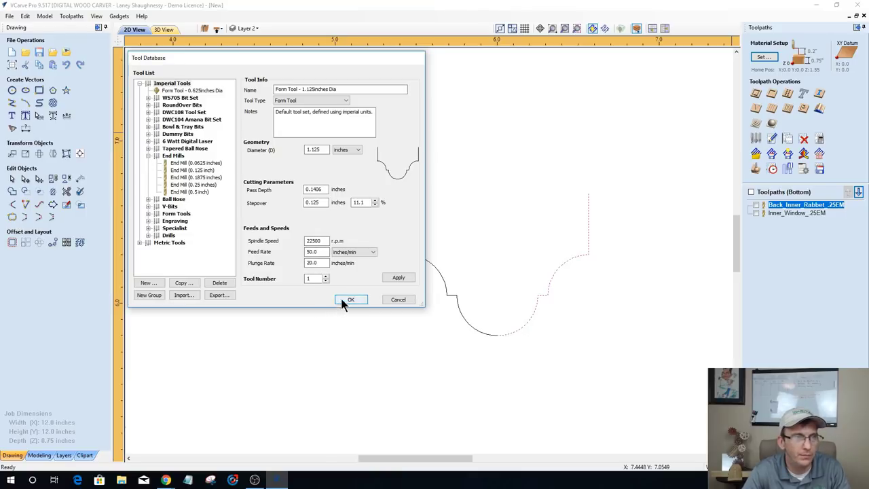
Step: Check the new form tool's diameter and save the tool, keeping the changes instead of discarding them
{"action": "left_click", "coordinate": [316, 152]}
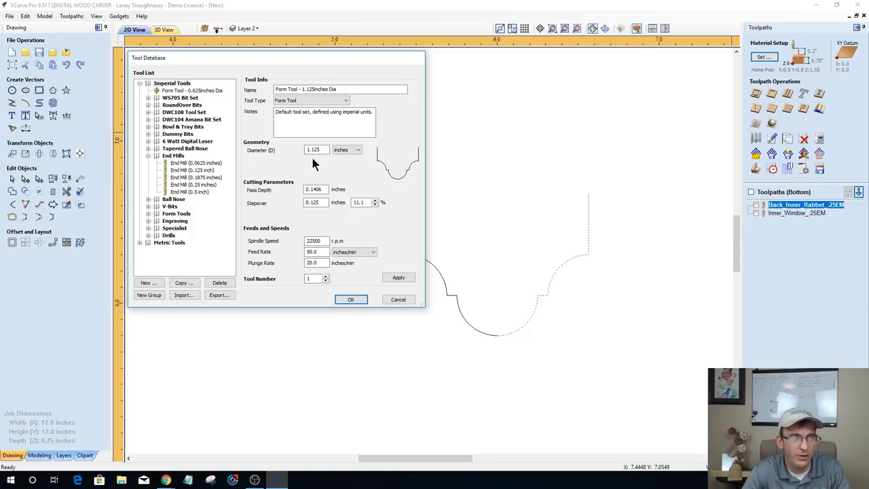
{"action": "left_click_drag", "start_coordinate": [320, 151], "coordinate": [314, 152]}
{"action": "double_click", "coordinate": [315, 150]}
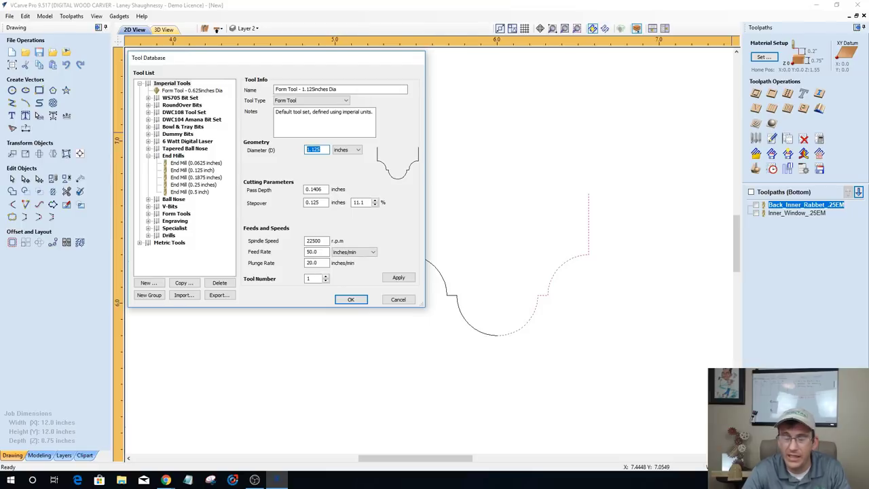
{"action": "left_click", "coordinate": [393, 301]}
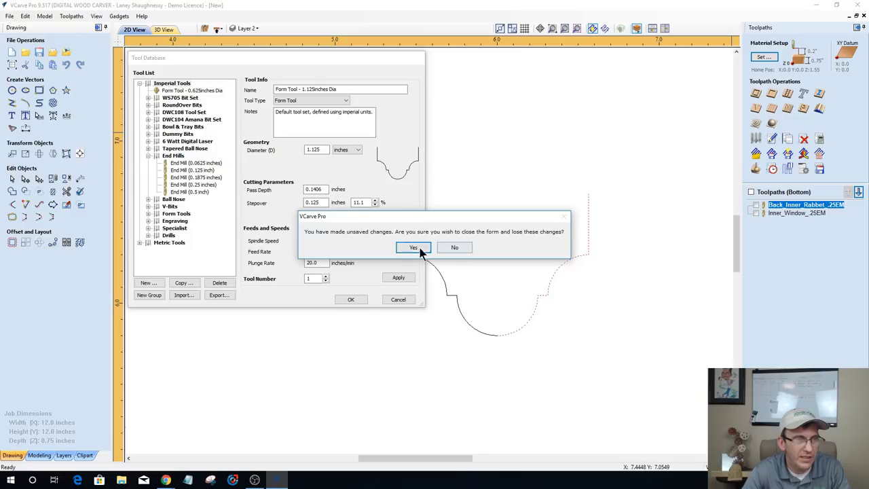
{"action": "left_click", "coordinate": [448, 248]}
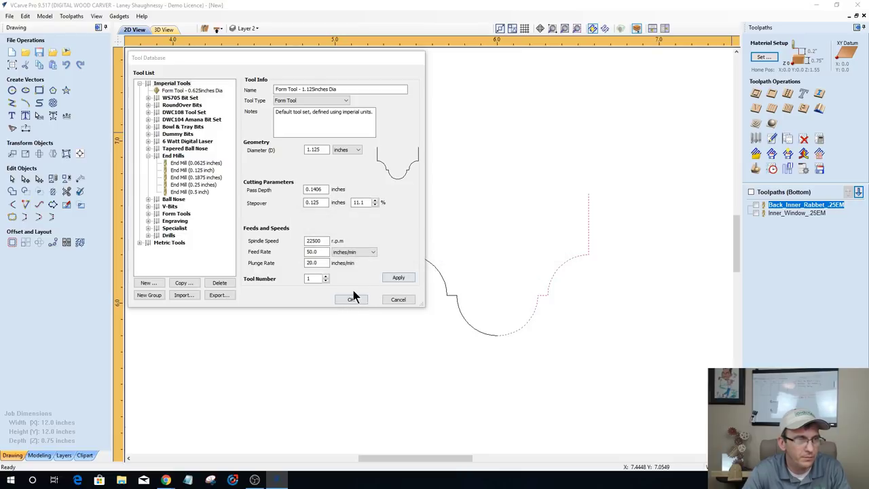
{"action": "left_click", "coordinate": [350, 299]}
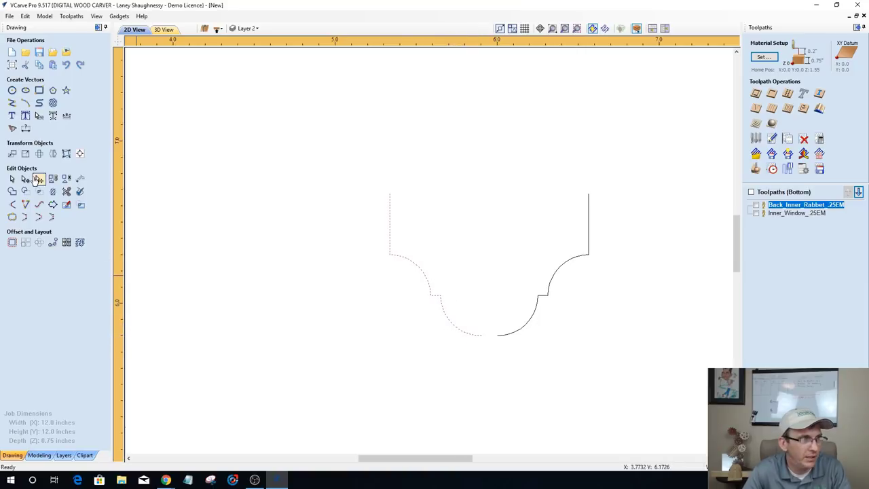
Step: Draw a rectangle about 0.1 by 0.15 inches directly below the gap between the lower ends of the two profile halves
{"action": "left_click", "coordinate": [39, 89]}
{"action": "left_click_drag", "start_coordinate": [481, 335], "coordinate": [498, 359]}
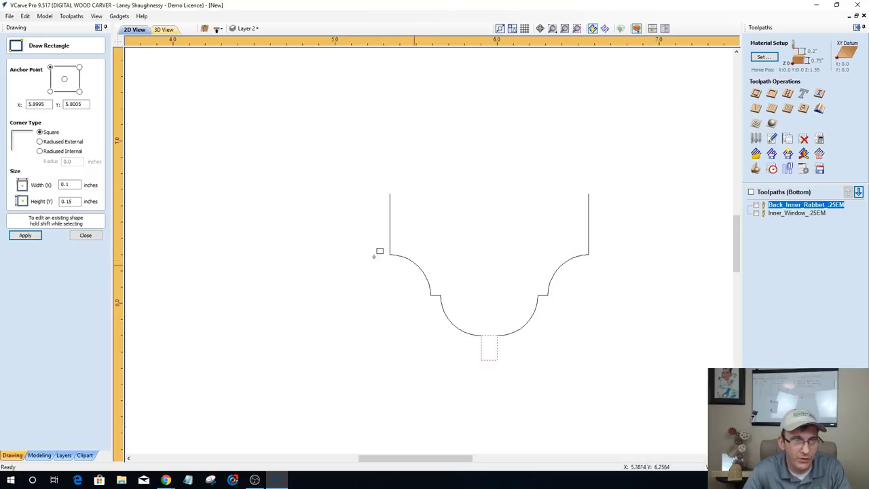
Step: Finish drawing the rectangle and delete it from below the gap between the two profile halves
{"action": "left_click", "coordinate": [82, 235]}
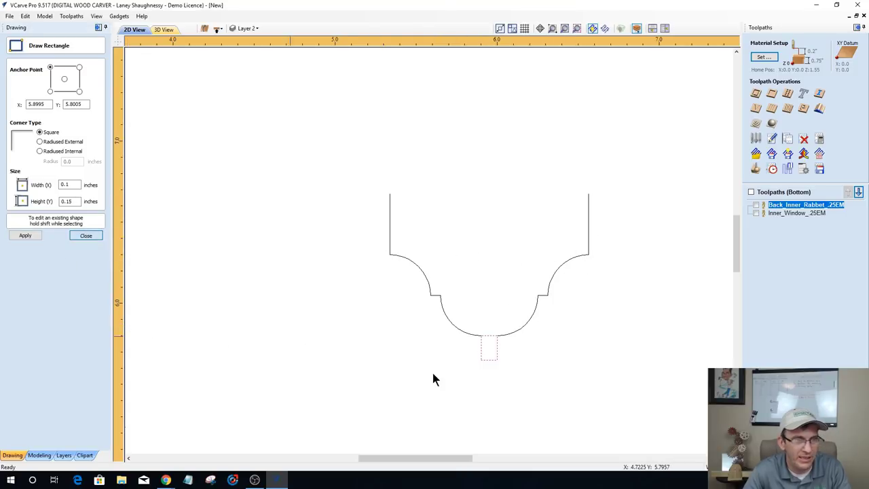
{"action": "left_click", "coordinate": [482, 347]}
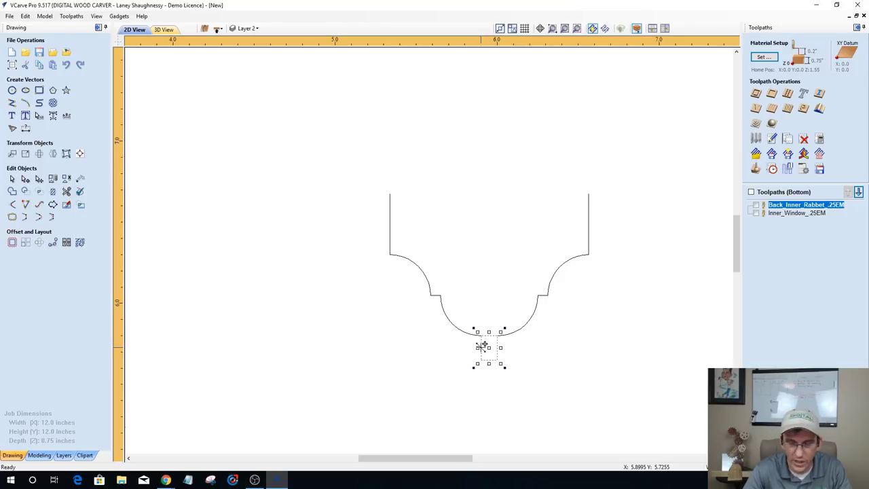
{"action": "key", "text": "Delete"}
{"action": "scroll", "coordinate": [484, 346], "scroll_direction": "up", "scroll_amount": 3}
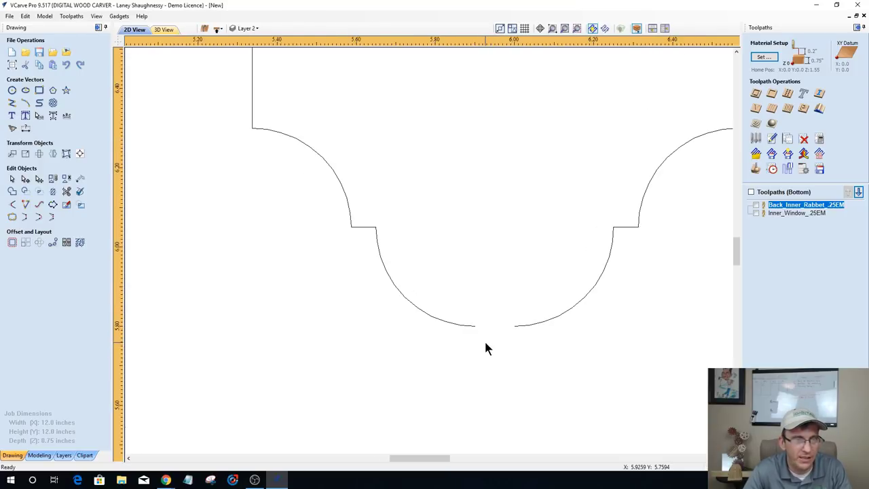
{"action": "scroll", "coordinate": [485, 343], "scroll_direction": "down", "scroll_amount": 1}
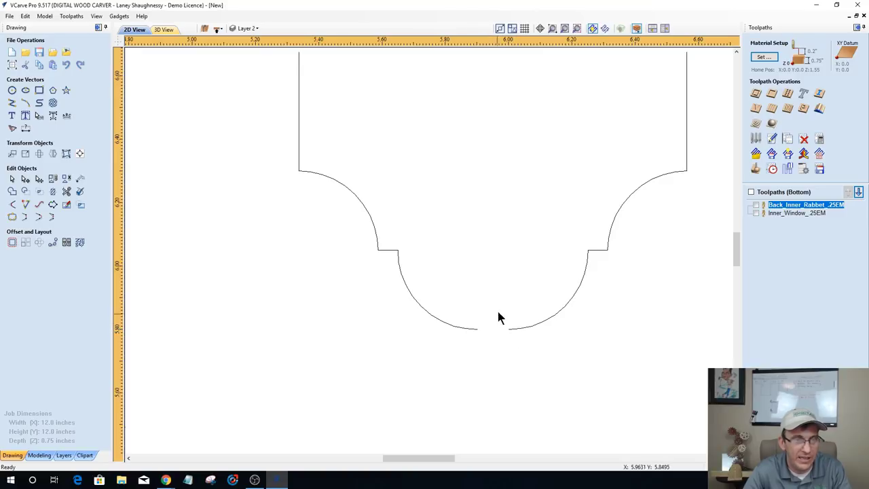
Step: Measure the overall width and height of both profile halves together
{"action": "scroll", "coordinate": [516, 373], "scroll_direction": "down", "scroll_amount": 3}
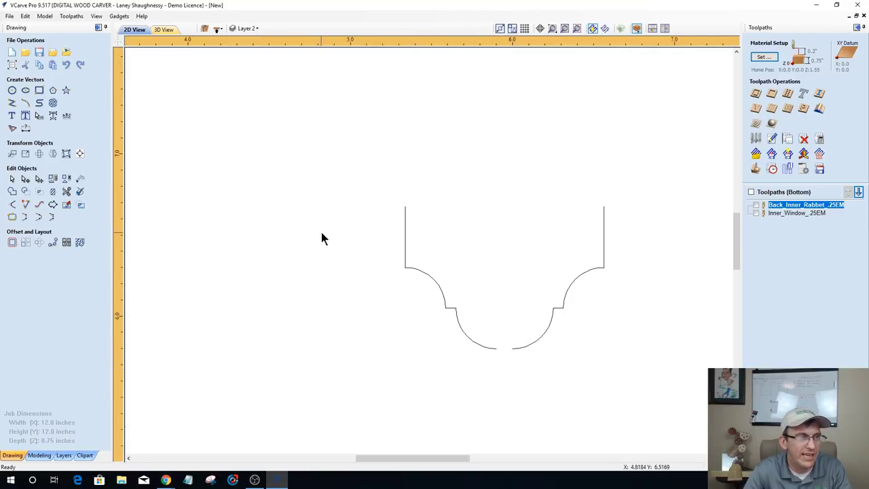
{"action": "left_click_drag", "start_coordinate": [348, 173], "coordinate": [643, 367]}
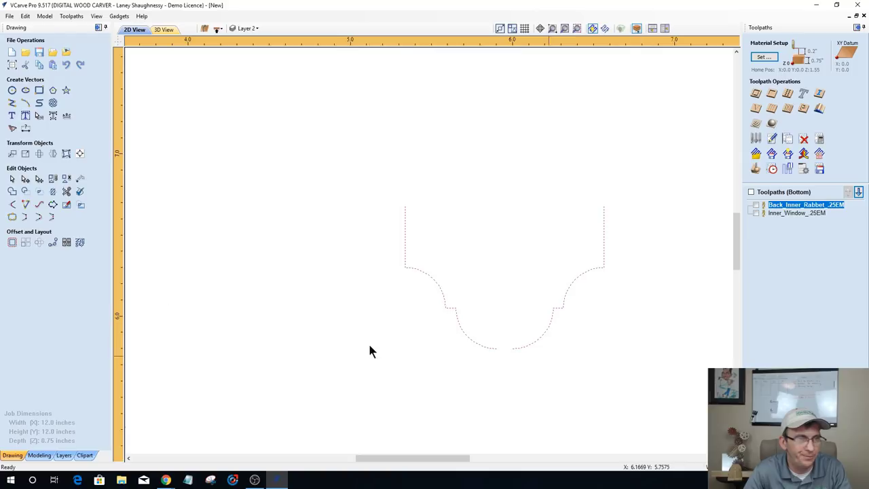
{"action": "left_click", "coordinate": [25, 154]}
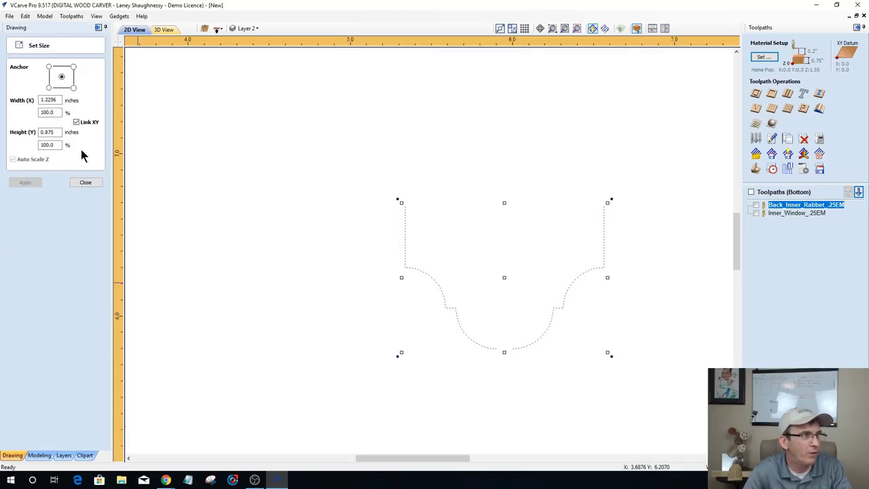
Step: Nudge the left profile half toward the right half until their lower ends meet
{"action": "left_click", "coordinate": [412, 347]}
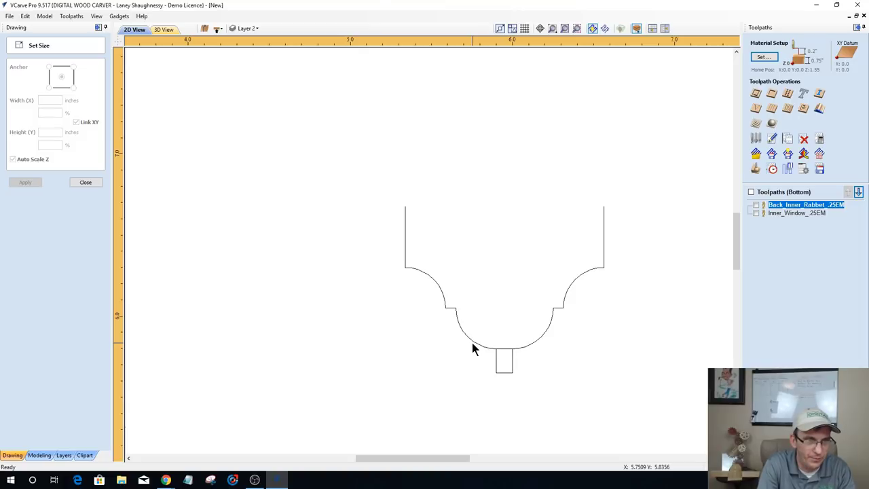
{"action": "key", "text": "Right"}
{"action": "key", "text": "Right"}
{"action": "key", "text": "Right"}
{"action": "key", "text": "Right"}
{"action": "key", "text": "Right"}
{"action": "key", "text": "Right"}
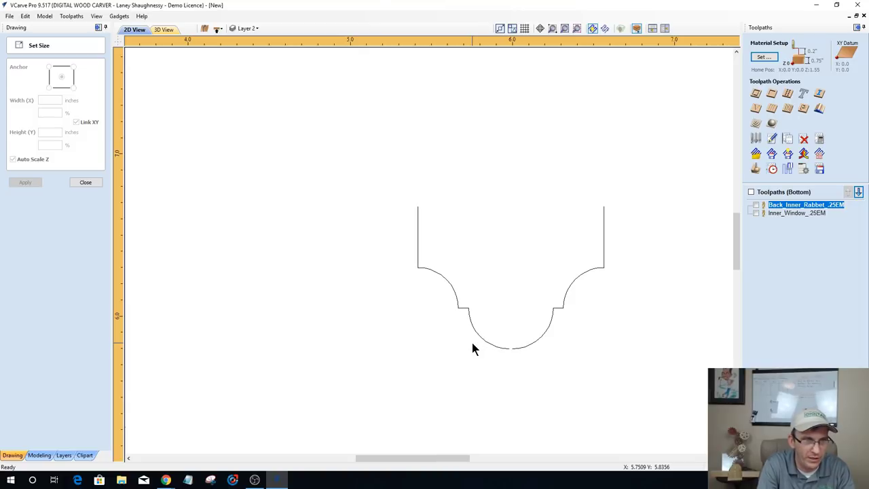
{"action": "key", "text": "Right"}
{"action": "key", "text": "Right"}
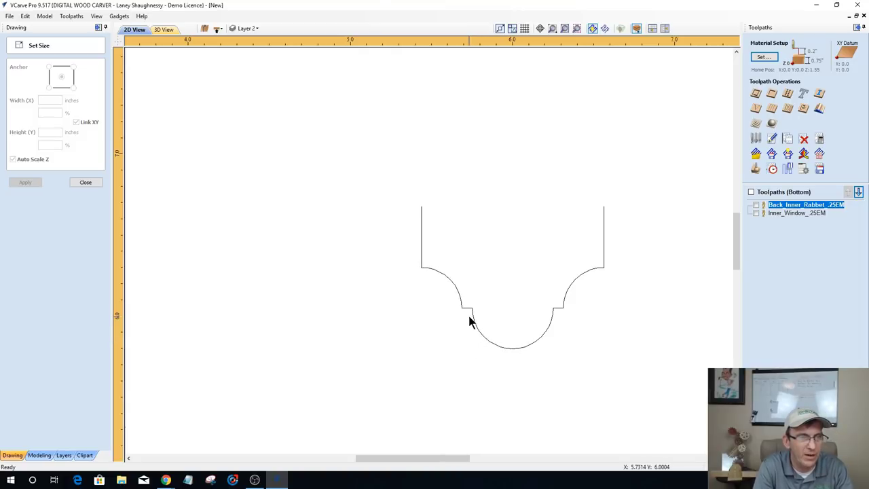
Step: Check the overall width of the two touching profile halves without changing their size
{"action": "left_click_drag", "start_coordinate": [310, 139], "coordinate": [714, 395]}
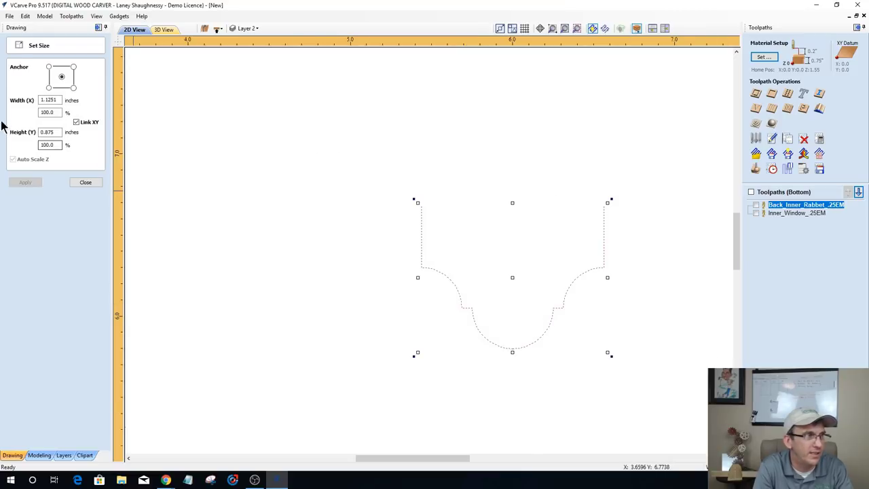
{"action": "left_click_drag", "start_coordinate": [45, 99], "coordinate": [74, 100]}
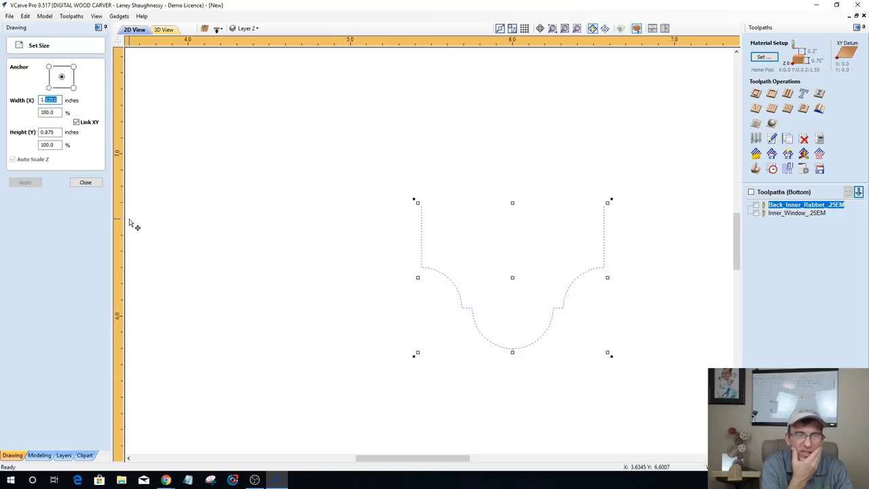
{"action": "left_click", "coordinate": [85, 184]}
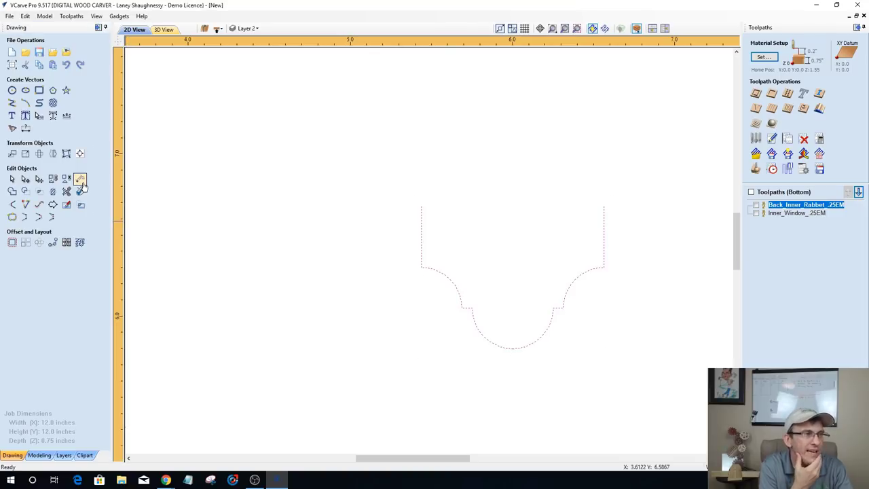
Step: Move the left profile half about 0.25 inches away from the right half with a relative X move
{"action": "left_click", "coordinate": [365, 295]}
{"action": "left_click_drag", "start_coordinate": [371, 165], "coordinate": [518, 380]}
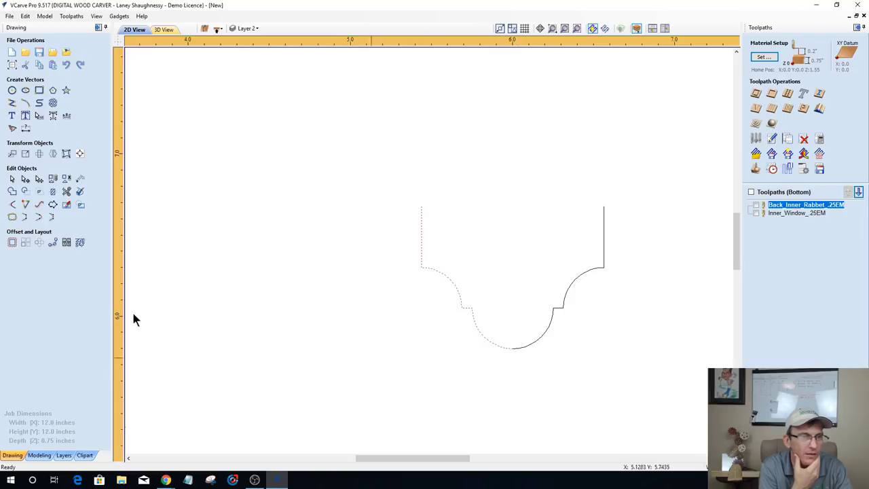
{"action": "left_click", "coordinate": [12, 156]}
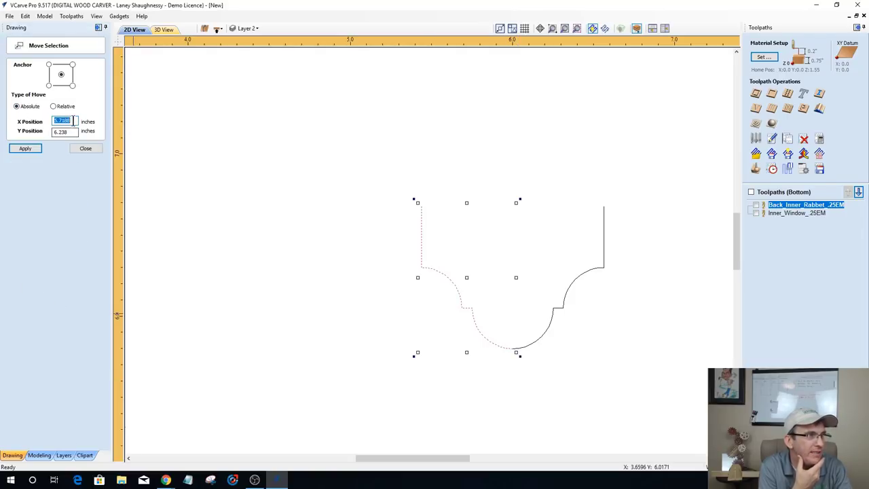
{"action": "left_click", "coordinate": [53, 107]}
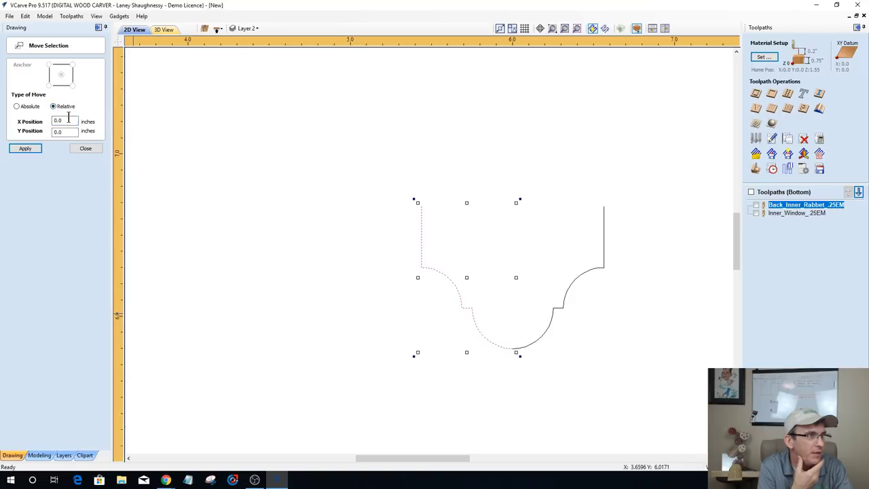
{"action": "double_click", "coordinate": [68, 118]}
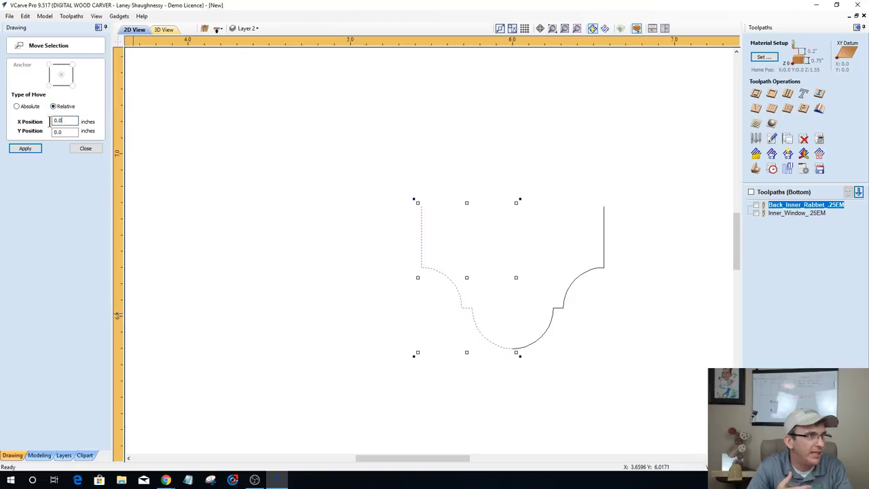
{"action": "left_click", "coordinate": [24, 149]}
{"action": "left_click", "coordinate": [85, 149]}
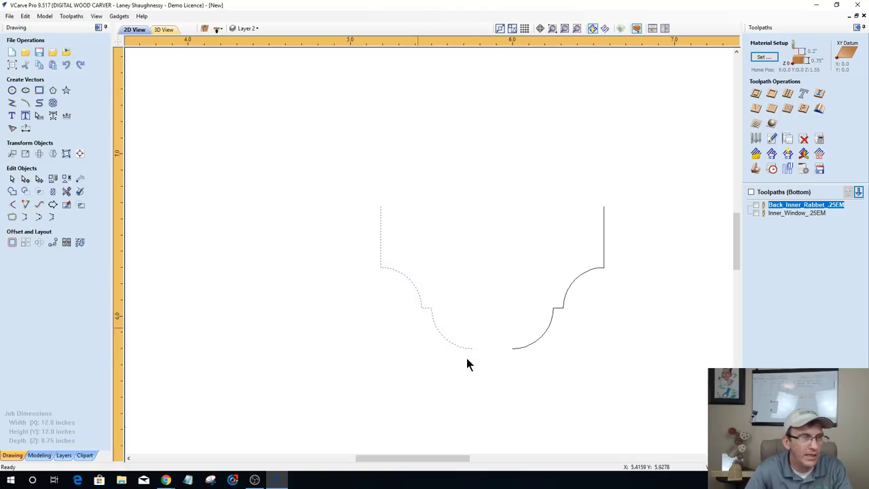
Step: Join the two profile halves into one open vector with a straight line across the bottom gap
{"action": "left_click", "coordinate": [523, 347], "text": "shift"}
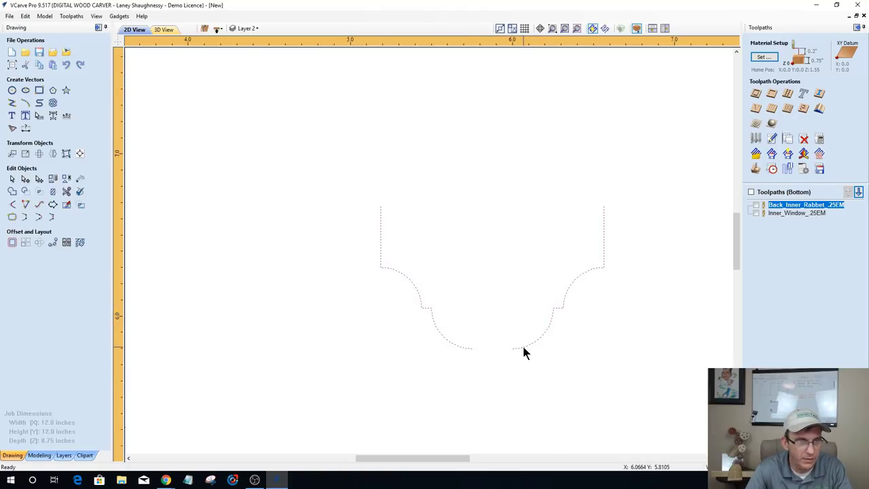
{"action": "left_click", "coordinate": [24, 217]}
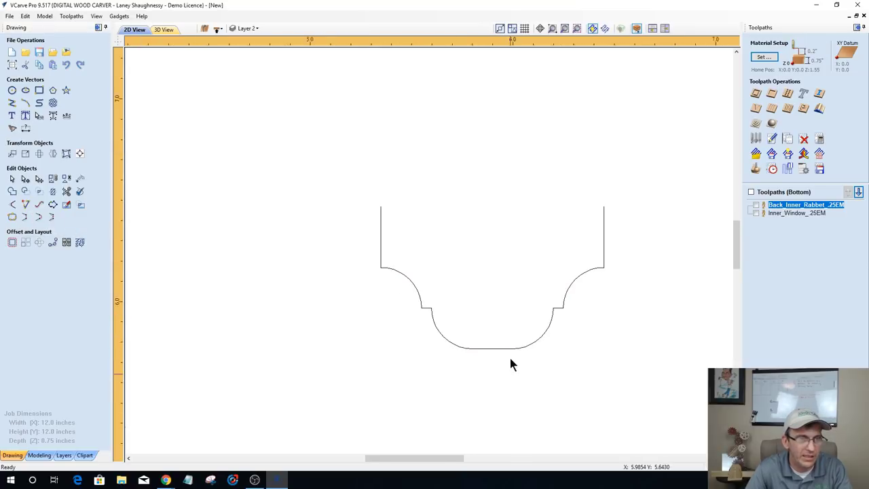
Step: Put the joined profile in node editing and open the editing options at the middle of its flat bottom segment
{"action": "scroll", "coordinate": [503, 356], "scroll_direction": "up", "scroll_amount": 3}
{"action": "scroll", "coordinate": [468, 332], "scroll_direction": "down", "scroll_amount": 2}
{"action": "left_click", "coordinate": [468, 326]}
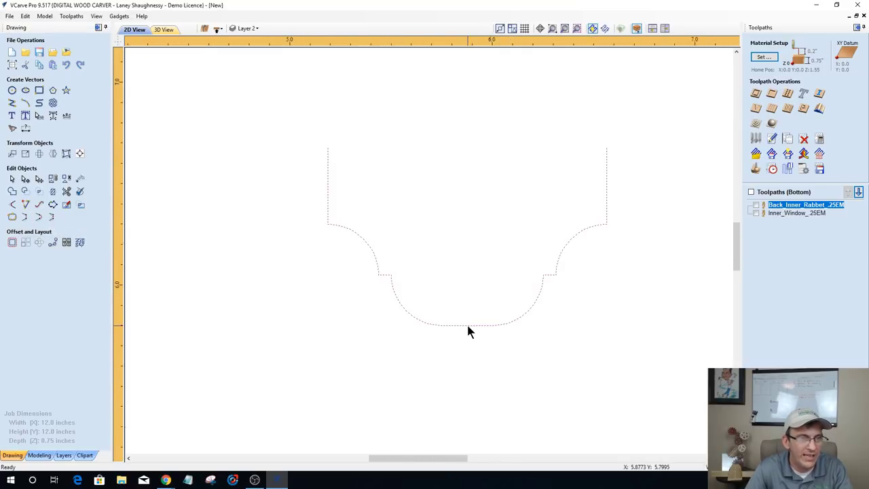
{"action": "double_click", "coordinate": [468, 327]}
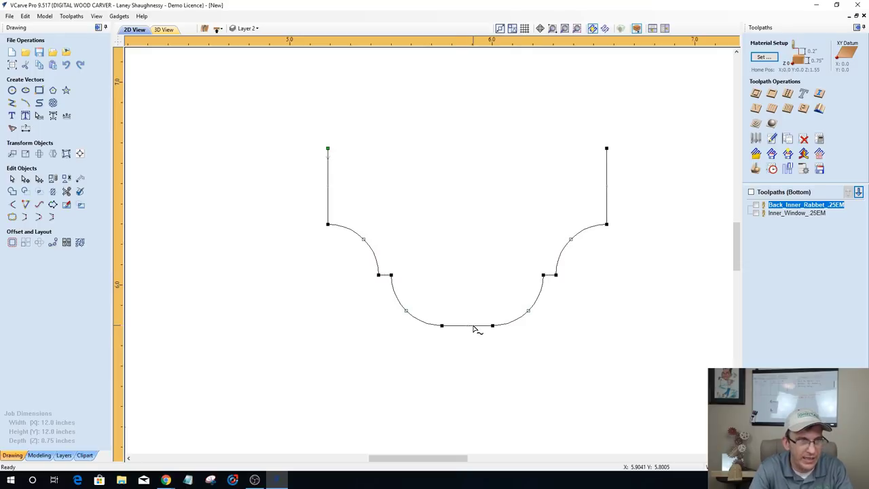
{"action": "right_click", "coordinate": [466, 325]}
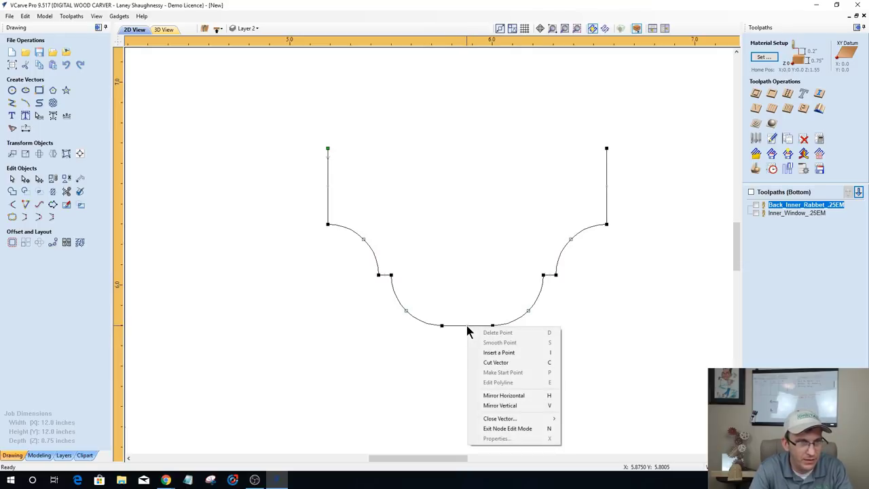
Step: Cut the router bit profile at the midpoint of its bottom line and delete the left half
{"action": "left_click", "coordinate": [480, 364]}
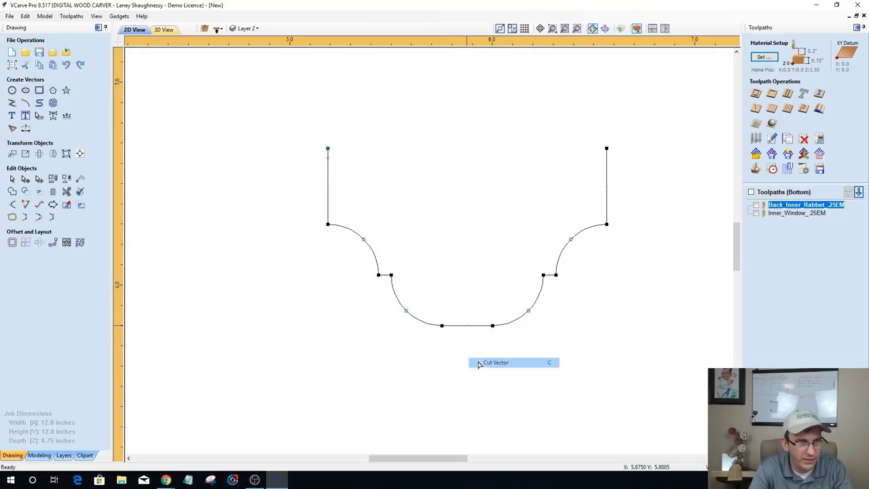
{"action": "left_click", "coordinate": [312, 342]}
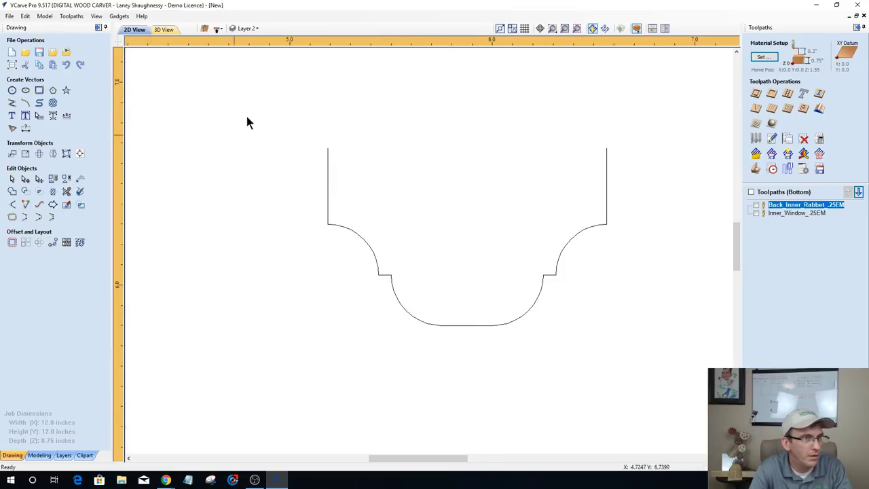
{"action": "left_click_drag", "start_coordinate": [258, 103], "coordinate": [478, 393]}
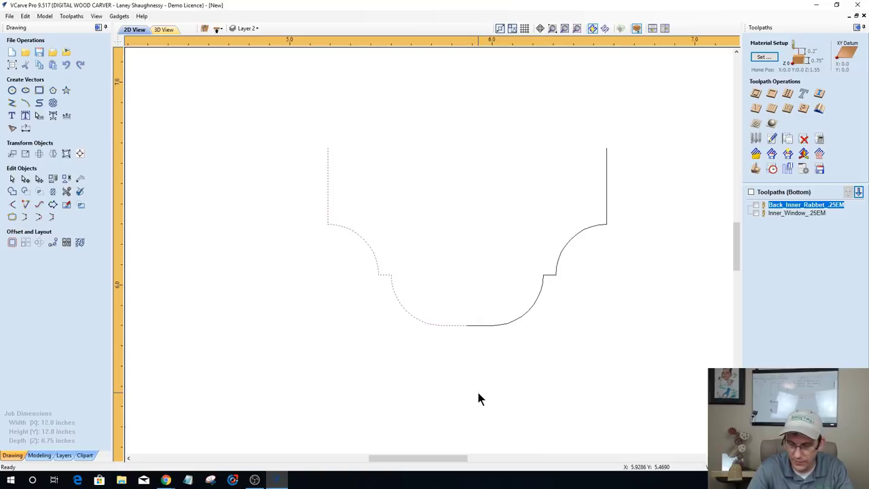
{"action": "key", "text": "Delete"}
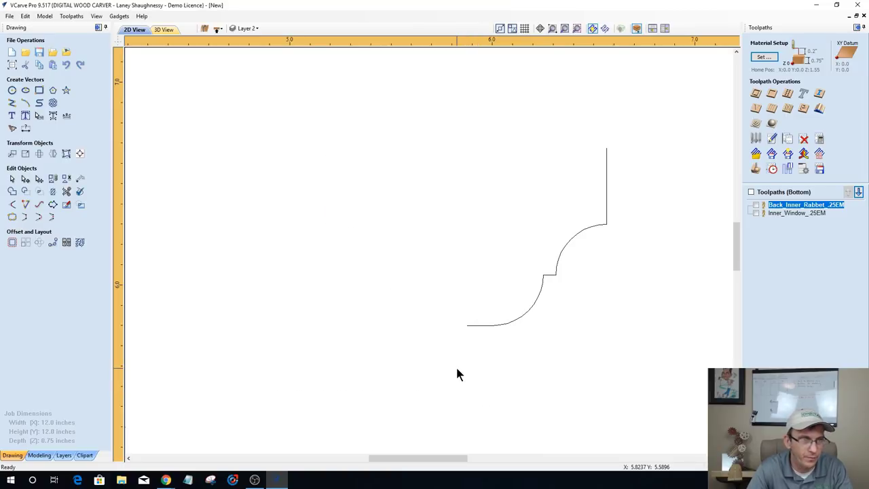
Step: Try defining a new imperial Form Tool from the remaining half profile in the tool database, discarding the changes
{"action": "left_click", "coordinate": [477, 326]}
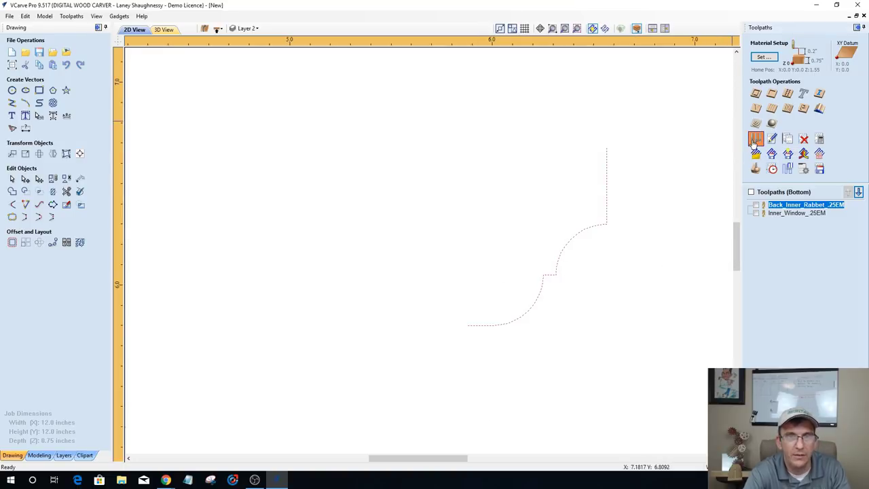
{"action": "left_click", "coordinate": [755, 138]}
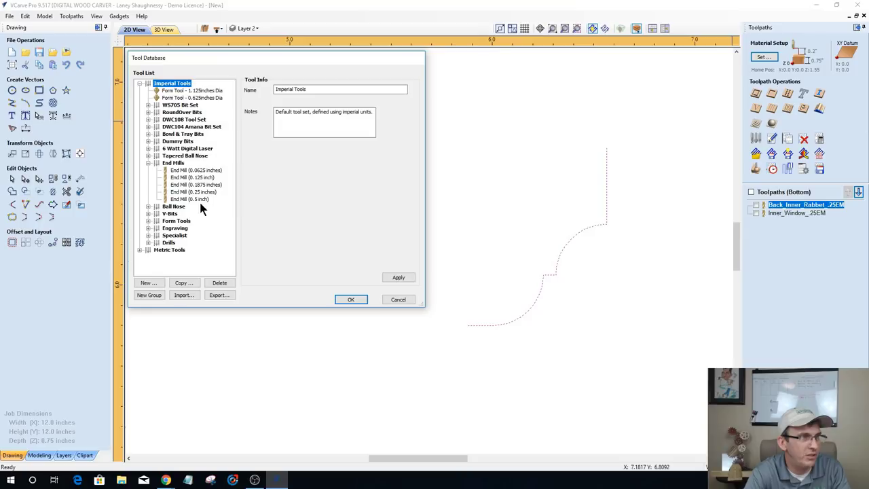
{"action": "left_click", "coordinate": [147, 282]}
{"action": "left_click", "coordinate": [312, 102]}
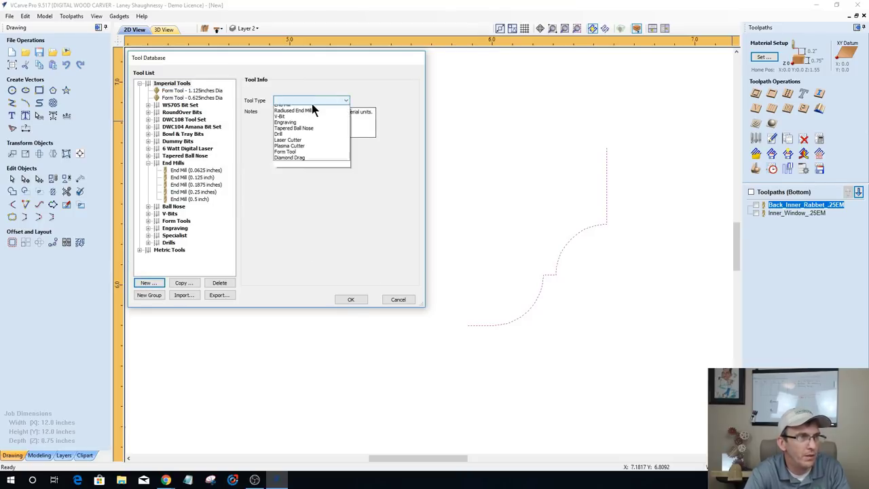
{"action": "left_click", "coordinate": [295, 161]}
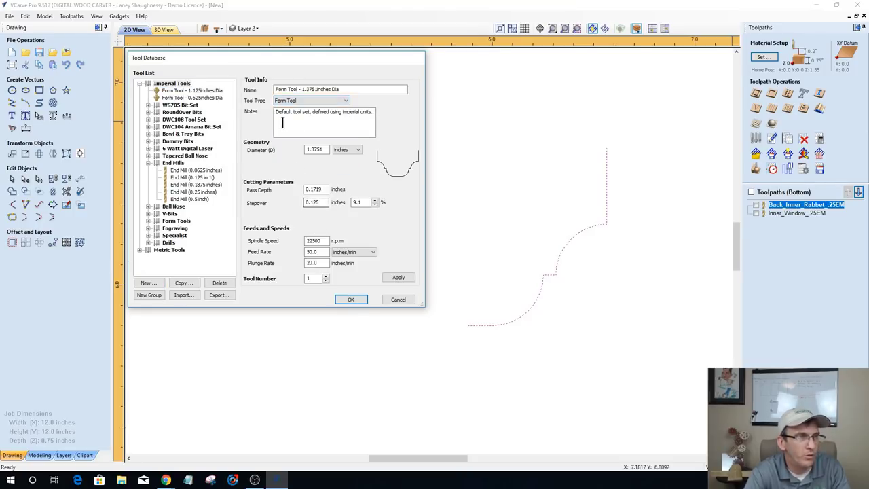
{"action": "double_click", "coordinate": [317, 150]}
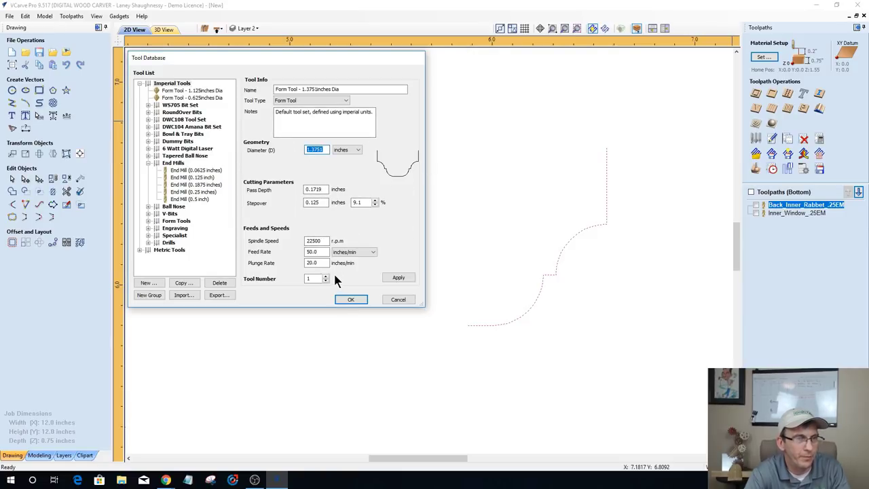
{"action": "left_click", "coordinate": [398, 301]}
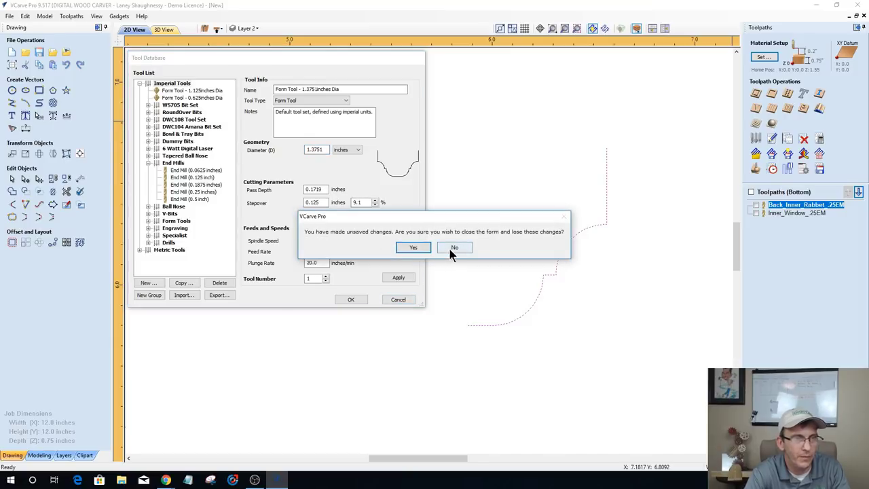
{"action": "left_click", "coordinate": [417, 247]}
{"action": "scroll", "coordinate": [510, 317], "scroll_direction": "down", "scroll_amount": 2}
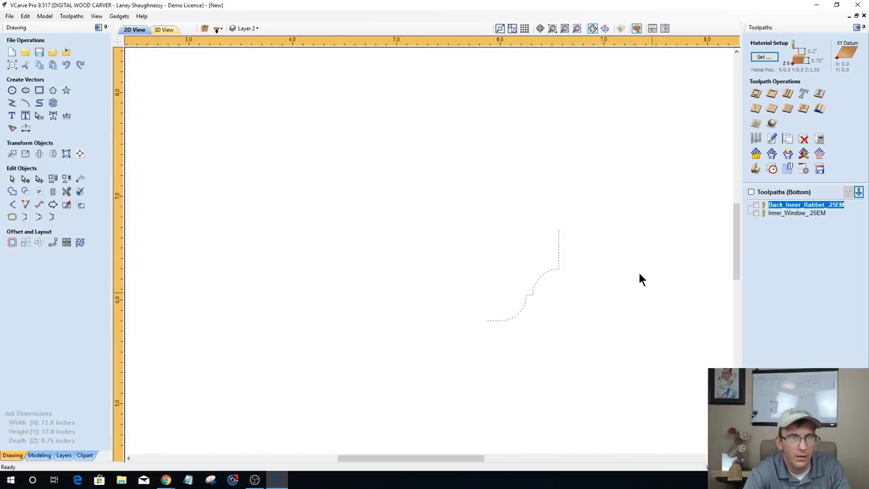
{"action": "scroll", "coordinate": [639, 279], "scroll_direction": "up", "scroll_amount": 2}
{"action": "scroll", "coordinate": [326, 380], "scroll_direction": "down", "scroll_amount": 3}
{"action": "scroll", "coordinate": [287, 351], "scroll_direction": "up", "scroll_amount": 2}
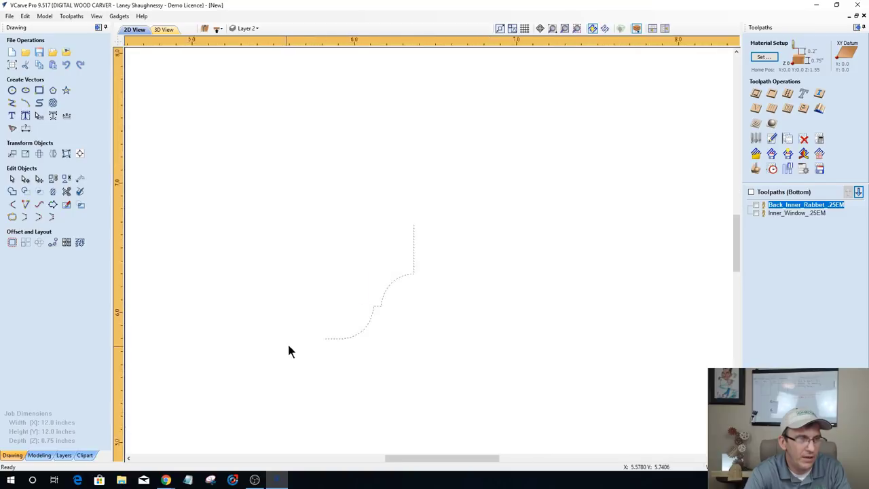
{"action": "scroll", "coordinate": [289, 351], "scroll_direction": "up", "scroll_amount": 4}
{"action": "scroll", "coordinate": [638, 173], "scroll_direction": "up", "scroll_amount": 1}
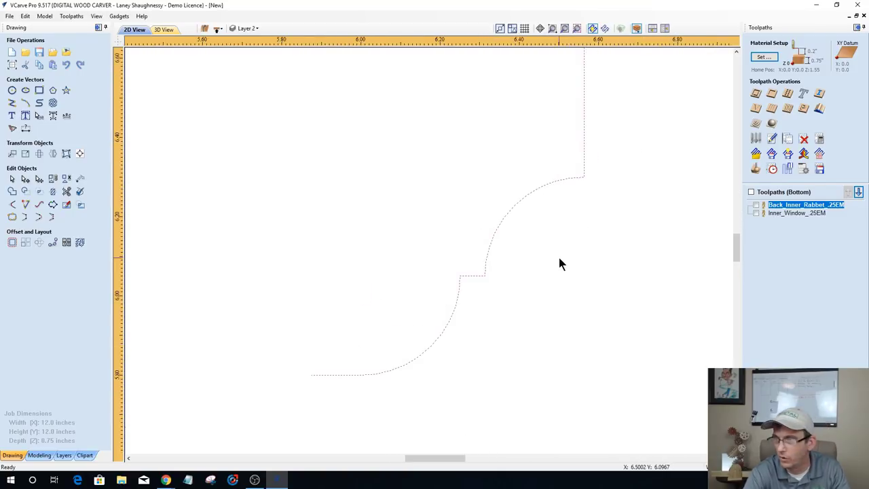
Step: Switch to Chrome and examine the dimensioned Yonico 13021qt router bit picture in the image search
{"action": "key", "text": "alt+Tab"}
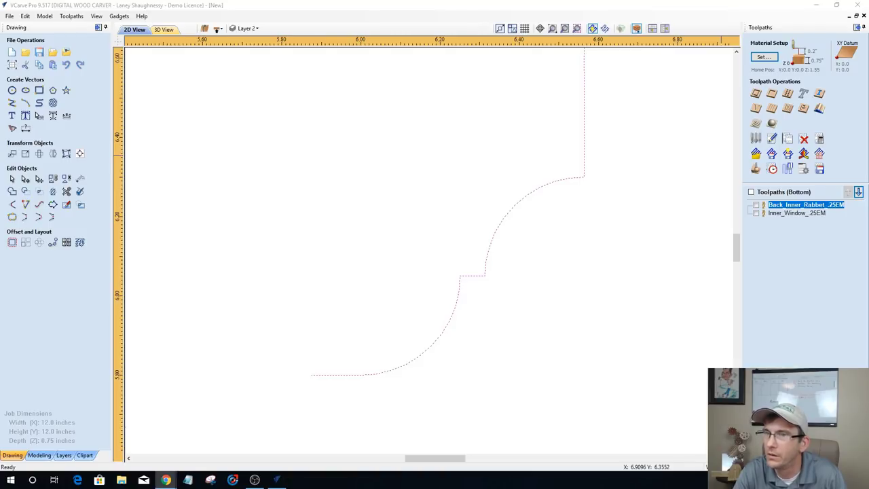
{"action": "key", "text": "alt+Tab"}
{"action": "left_click_drag", "start_coordinate": [314, 11], "coordinate": [397, 0]}
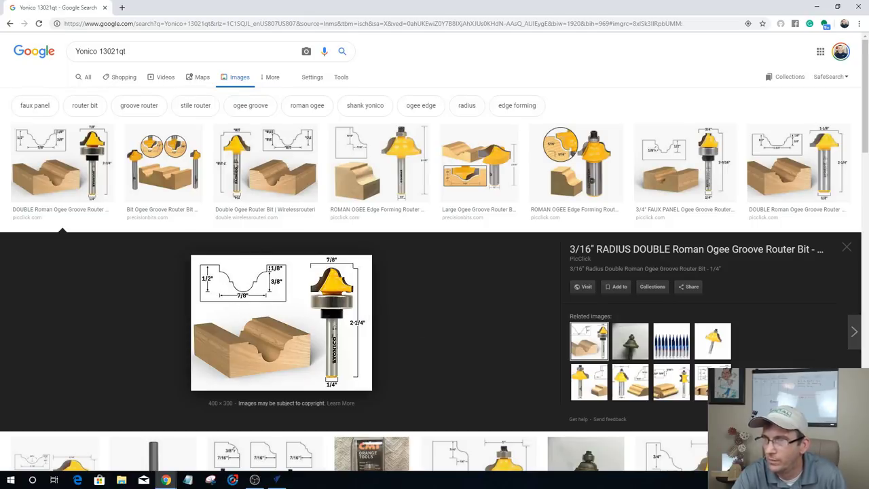
{"action": "left_click", "coordinate": [818, 7]}
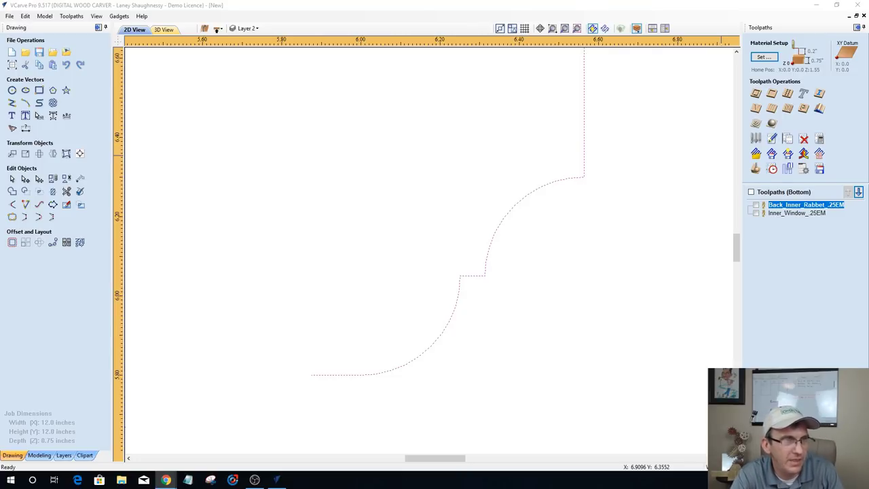
Step: Launch Aspire 9.5 and create a new single-sided job of 24 by 12 inches, 0.75 inch thick
{"action": "left_click", "coordinate": [817, 6]}
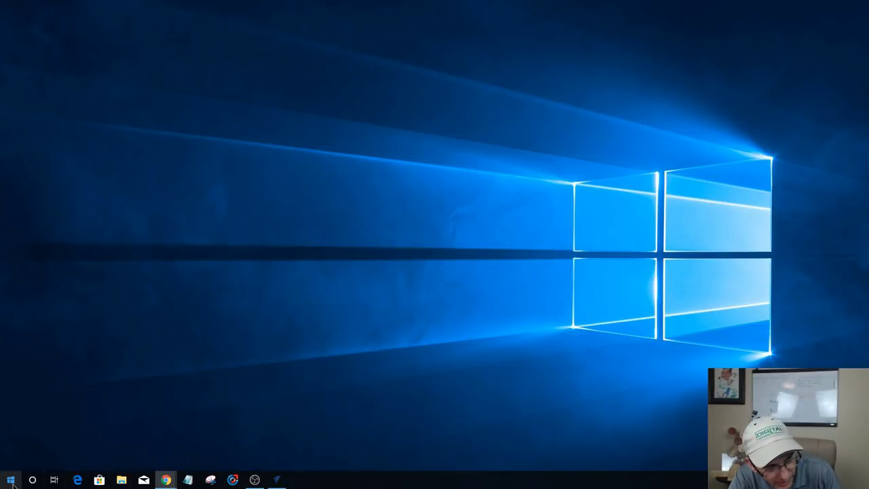
{"action": "key", "text": "super"}
{"action": "scroll", "coordinate": [131, 343], "scroll_direction": "down", "scroll_amount": 5}
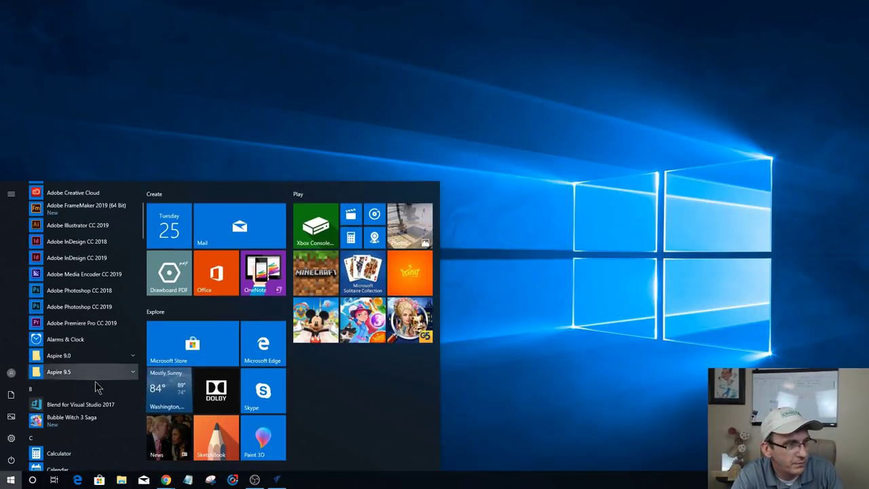
{"action": "left_click", "coordinate": [87, 373]}
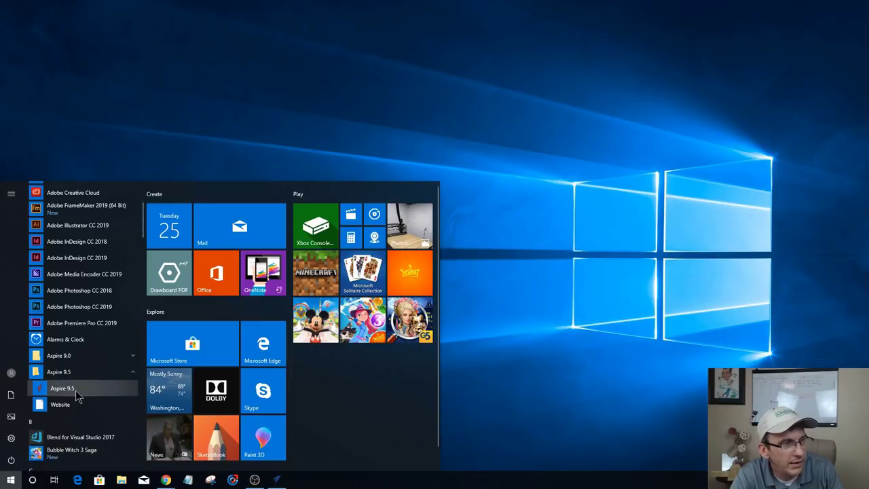
{"action": "left_click", "coordinate": [76, 390]}
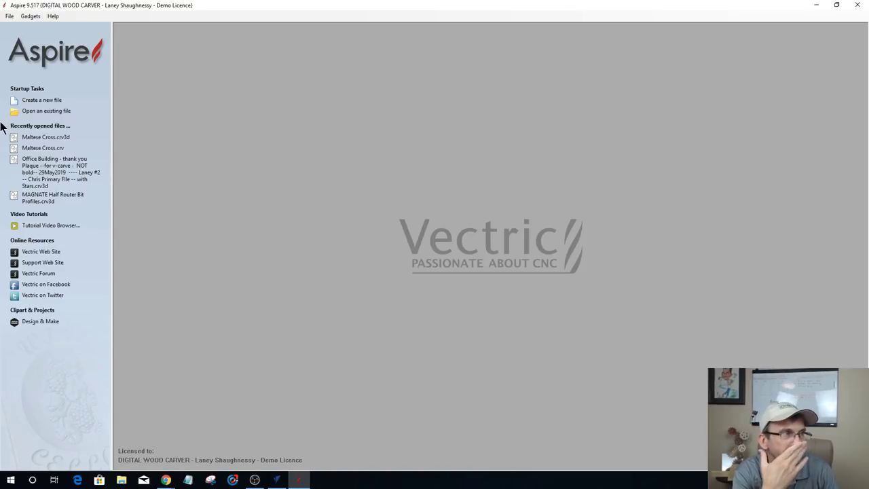
{"action": "left_click", "coordinate": [44, 101]}
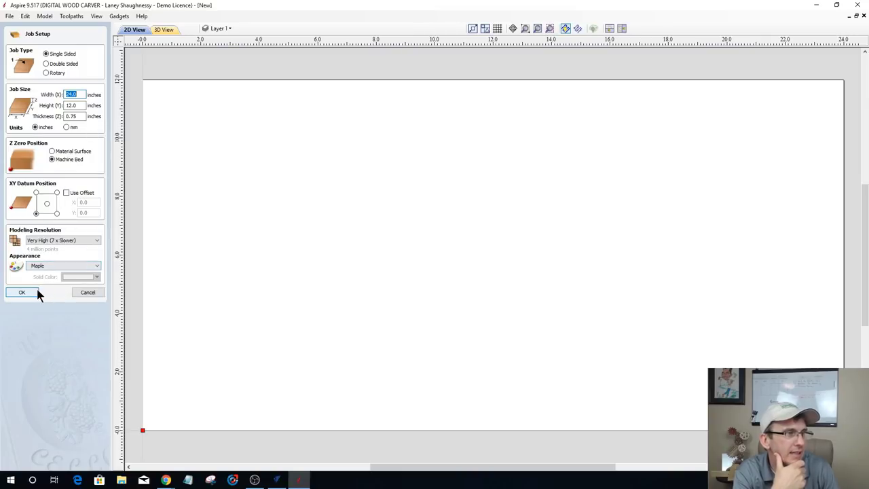
{"action": "left_click", "coordinate": [22, 292]}
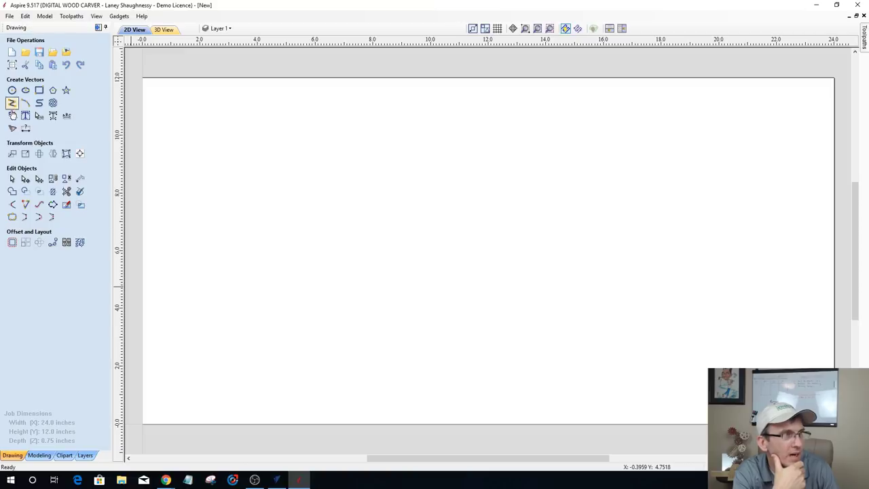
{"action": "left_click", "coordinate": [40, 455]}
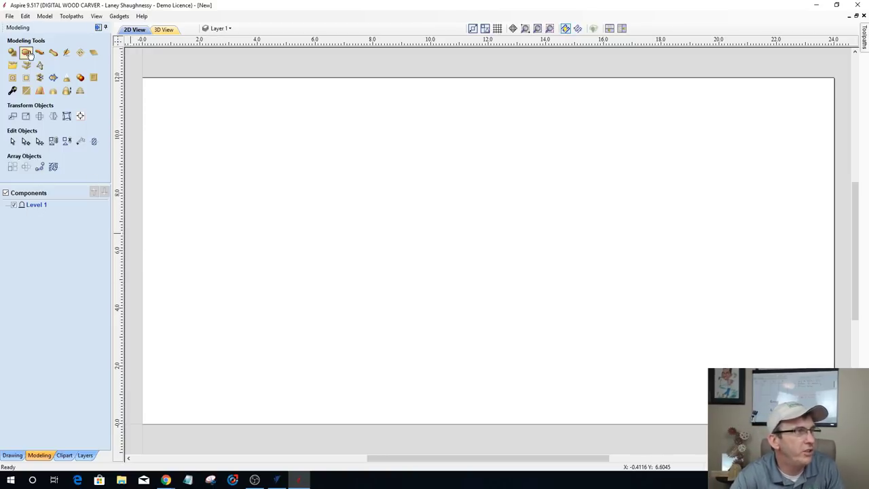
{"action": "left_click", "coordinate": [12, 455]}
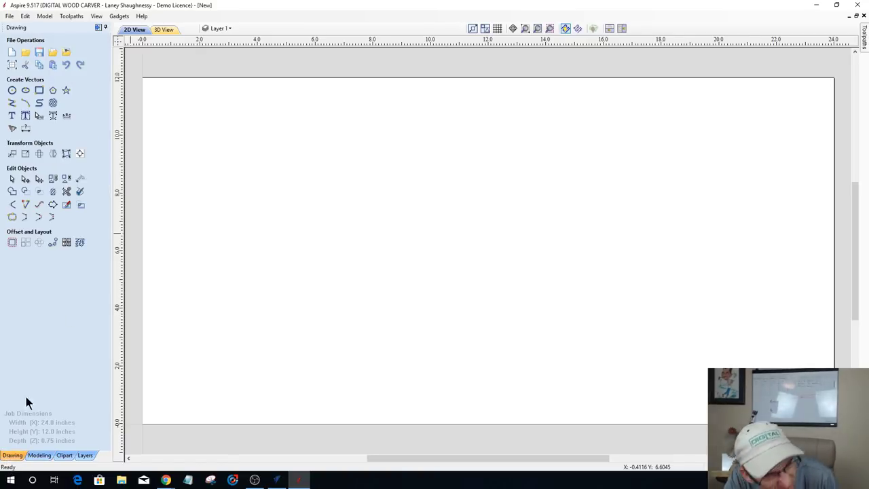
Step: Look through the Pictures and Downloads folders for a bitmap image to import into the job
{"action": "left_click", "coordinate": [67, 53]}
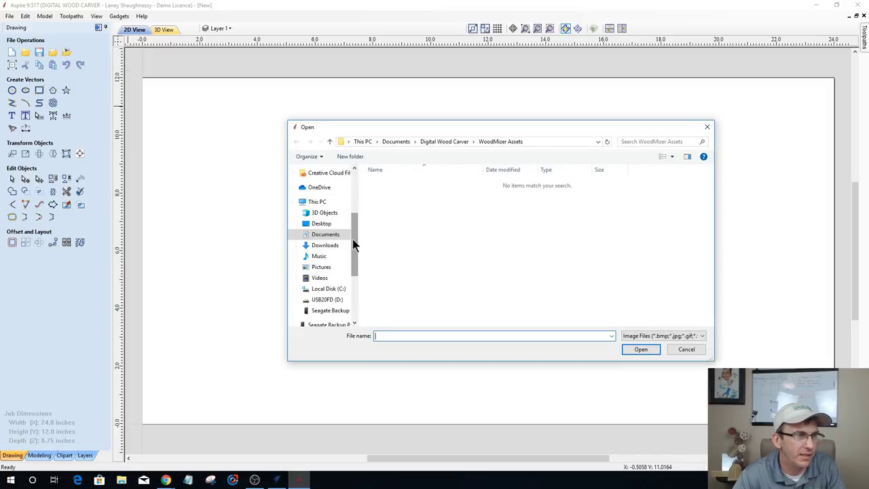
{"action": "left_click", "coordinate": [336, 267]}
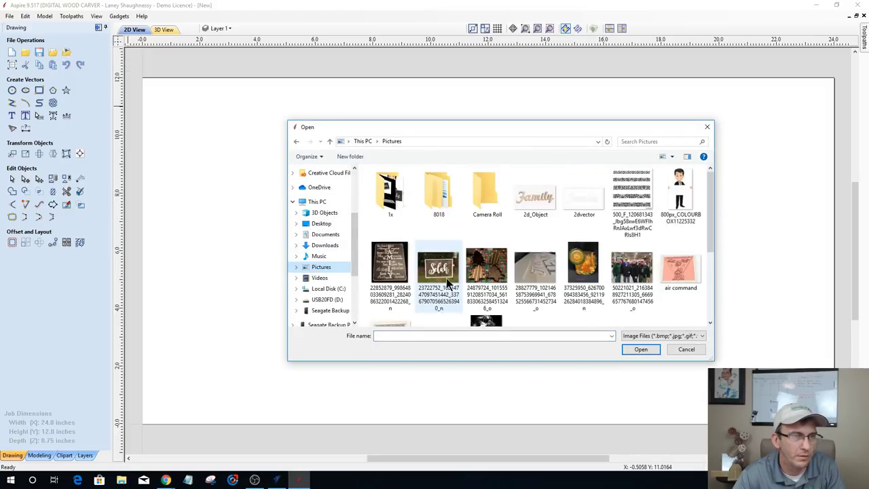
{"action": "scroll", "coordinate": [613, 286], "scroll_direction": "down", "scroll_amount": 10}
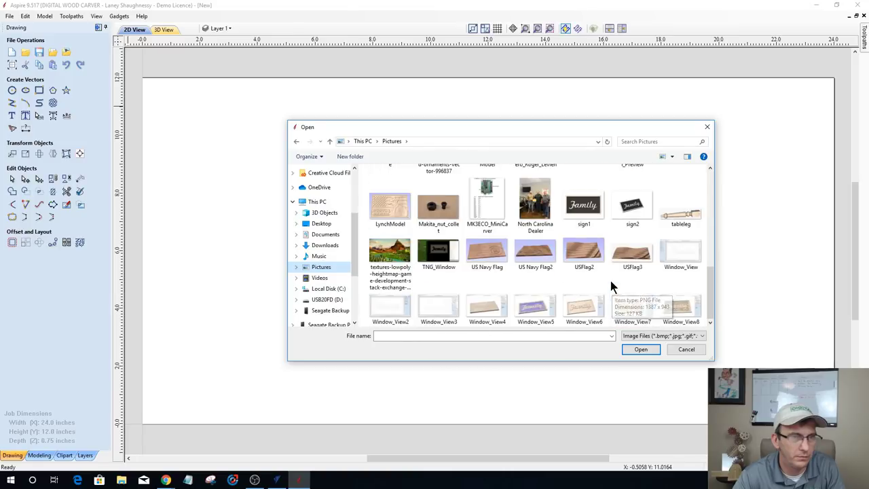
{"action": "scroll", "coordinate": [607, 281], "scroll_direction": "up", "scroll_amount": 10}
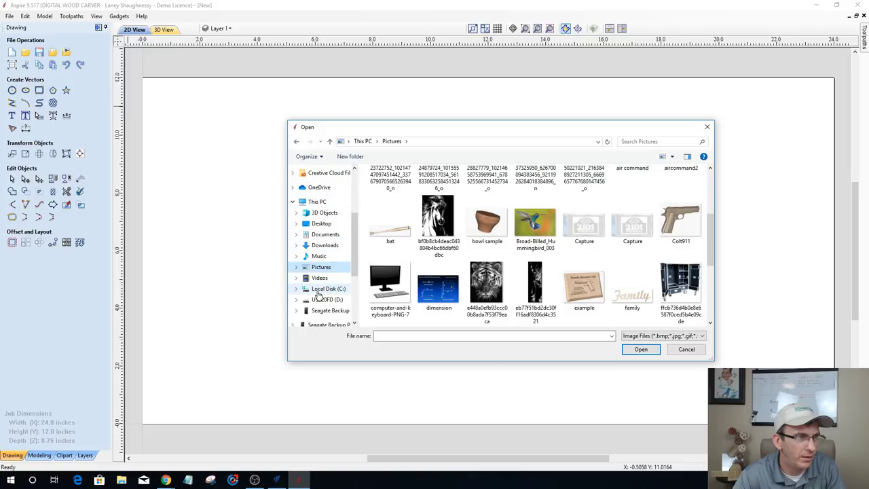
{"action": "left_click", "coordinate": [326, 245]}
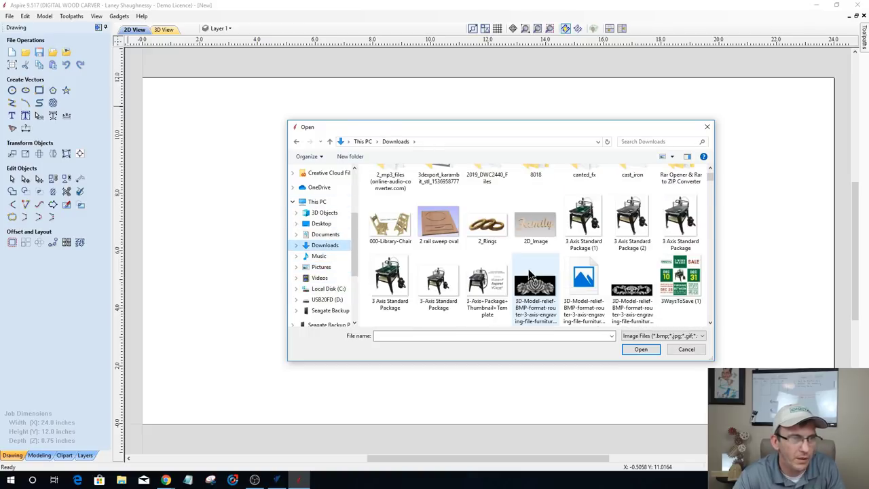
{"action": "scroll", "coordinate": [525, 266], "scroll_direction": "down", "scroll_amount": 10}
{"action": "scroll", "coordinate": [525, 272], "scroll_direction": "down", "scroll_amount": 6}
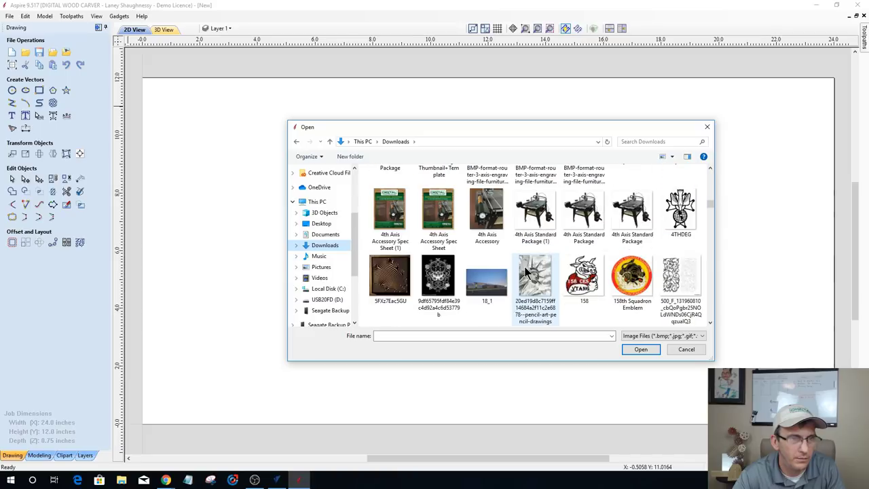
{"action": "scroll", "coordinate": [525, 271], "scroll_direction": "down", "scroll_amount": 8}
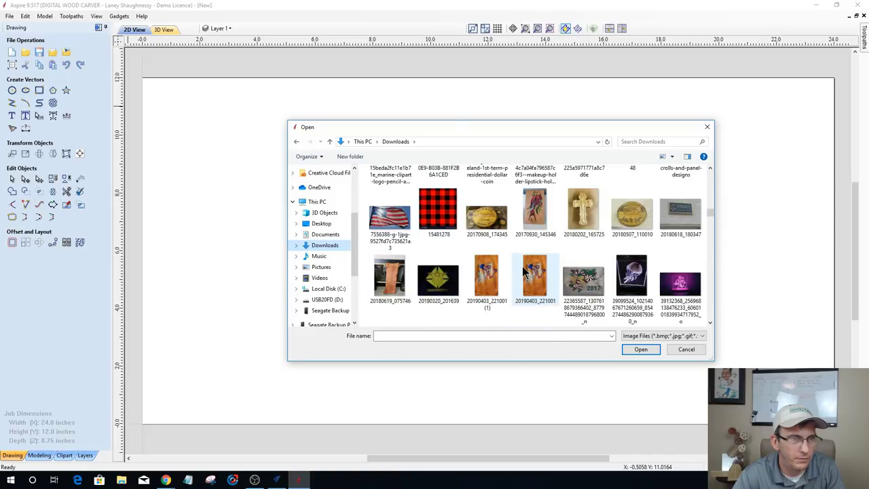
{"action": "scroll", "coordinate": [519, 269], "scroll_direction": "down", "scroll_amount": 8}
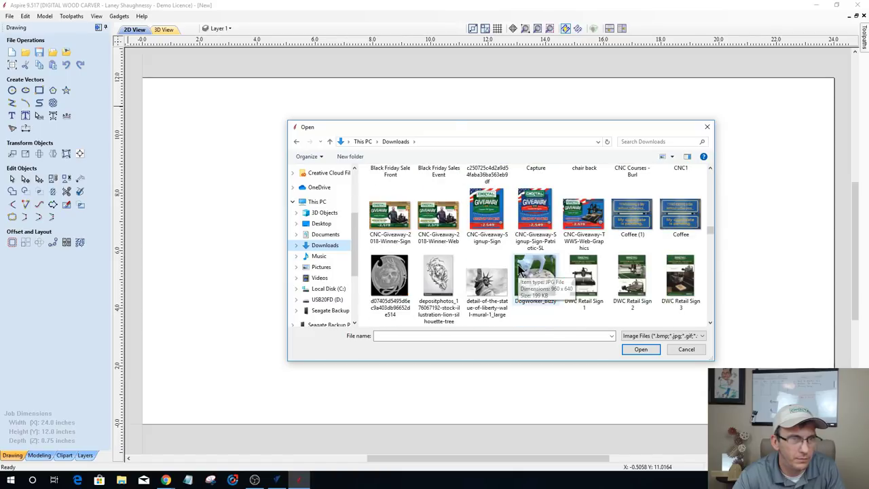
{"action": "scroll", "coordinate": [518, 270], "scroll_direction": "down", "scroll_amount": 8}
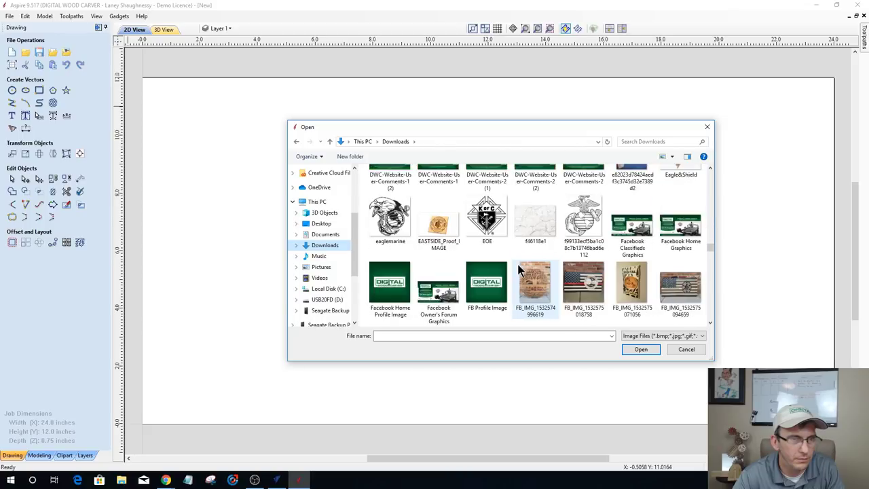
{"action": "scroll", "coordinate": [517, 267], "scroll_direction": "down", "scroll_amount": 10}
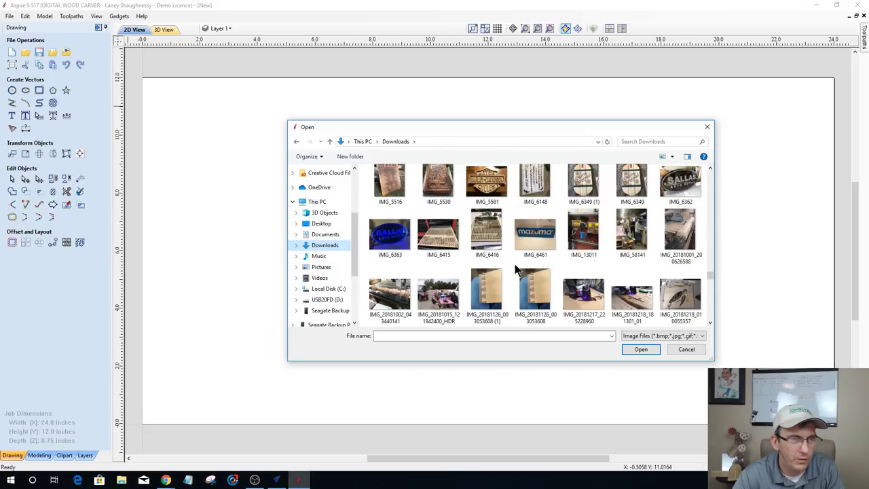
{"action": "scroll", "coordinate": [515, 268], "scroll_direction": "down", "scroll_amount": 5}
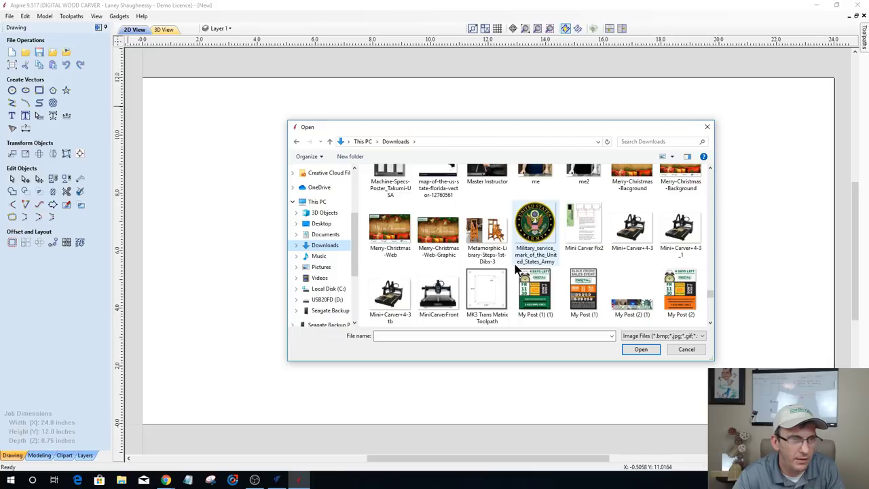
{"action": "scroll", "coordinate": [516, 269], "scroll_direction": "up", "scroll_amount": 6}
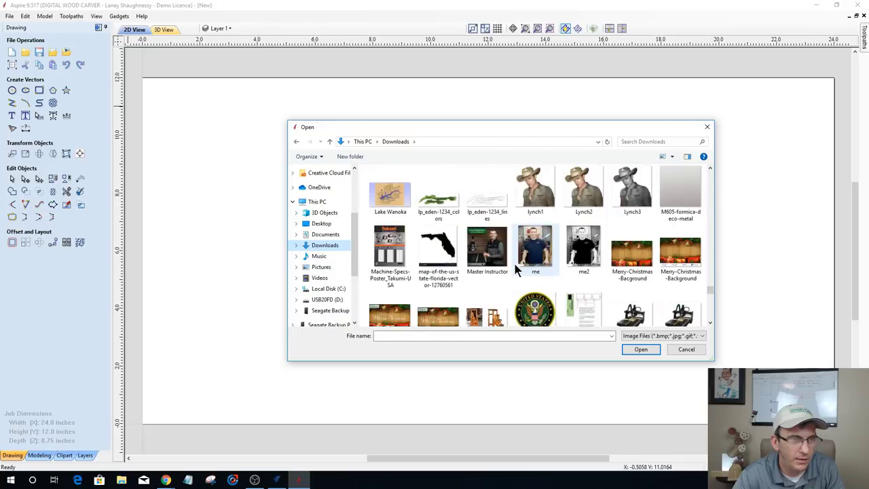
{"action": "left_click", "coordinate": [679, 350]}
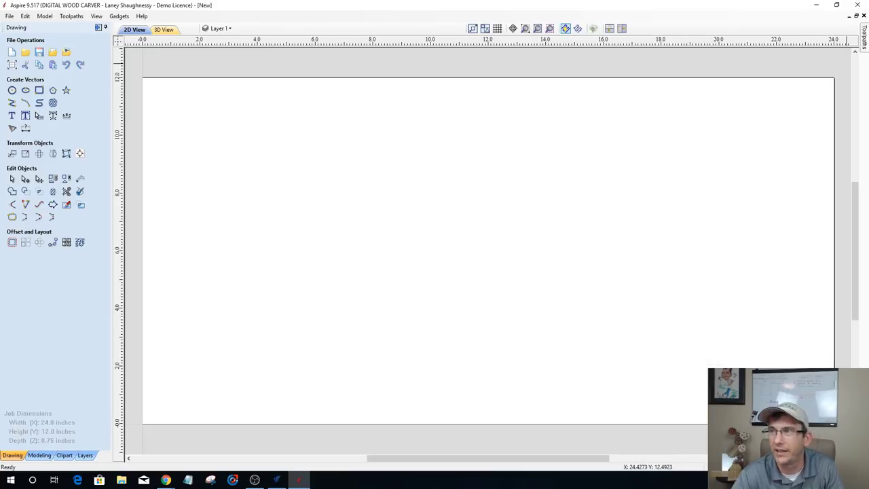
Step: Import the mickey image from the Desktop folder into the job
{"action": "key", "text": "alt+Tab"}
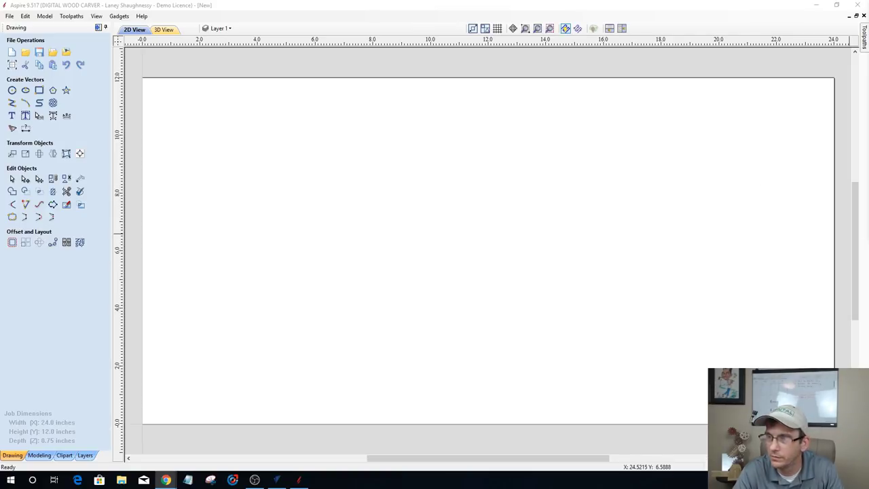
{"action": "left_click", "coordinate": [66, 53]}
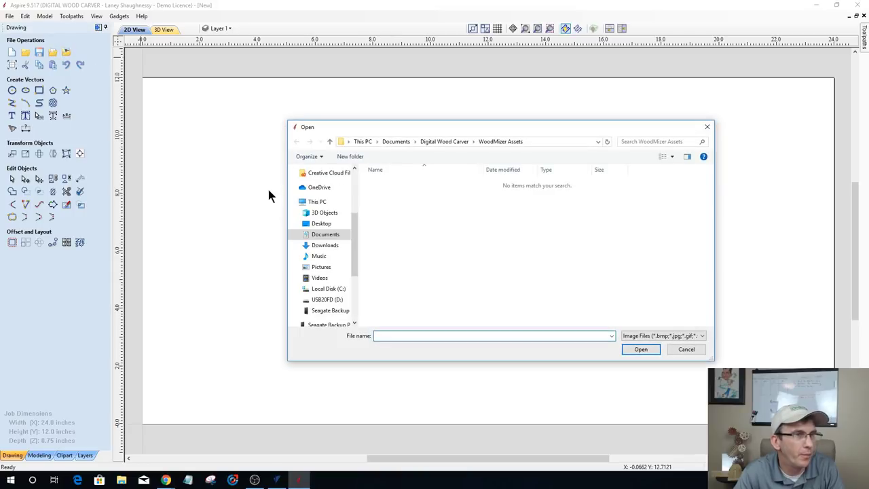
{"action": "left_click", "coordinate": [321, 223]}
{"action": "left_click_drag", "start_coordinate": [709, 179], "coordinate": [713, 275]}
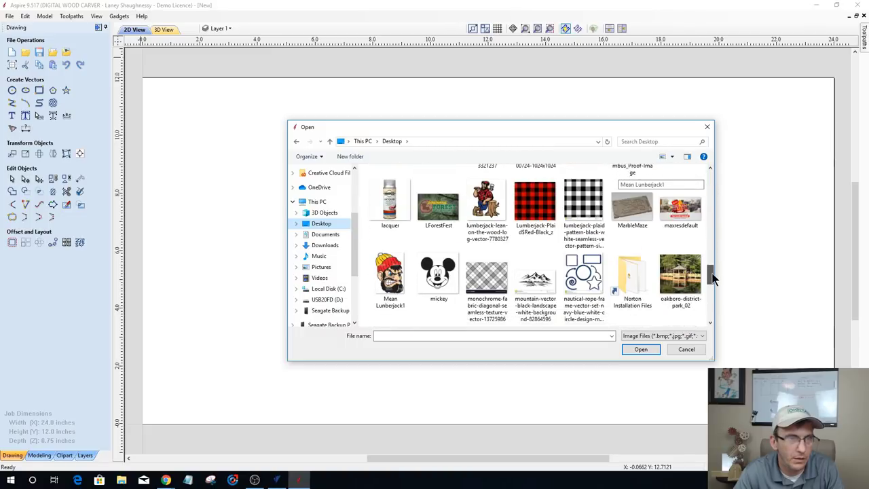
{"action": "left_click", "coordinate": [443, 271]}
{"action": "double_click", "coordinate": [446, 272]}
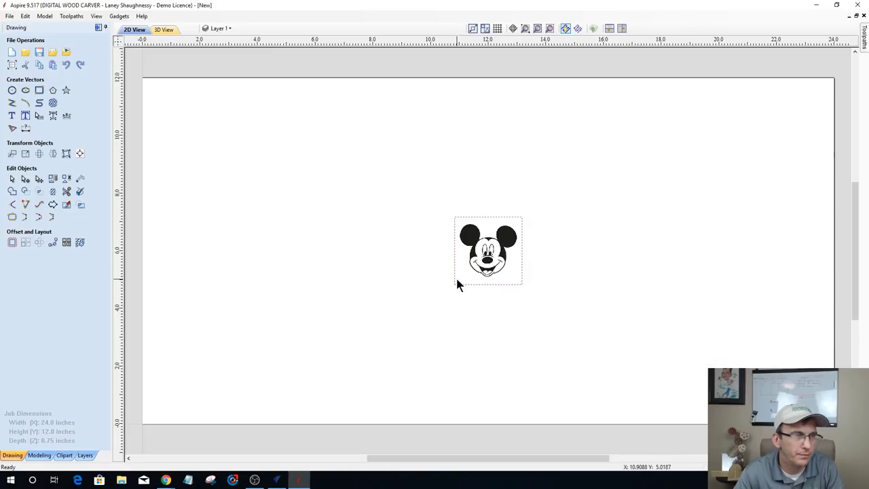
Step: Trace the mickey bitmap in black and white with threshold 0.99, noise filter 7 and bitmap fading 0%, keeping the vectors grouped
{"action": "left_click", "coordinate": [537, 28]}
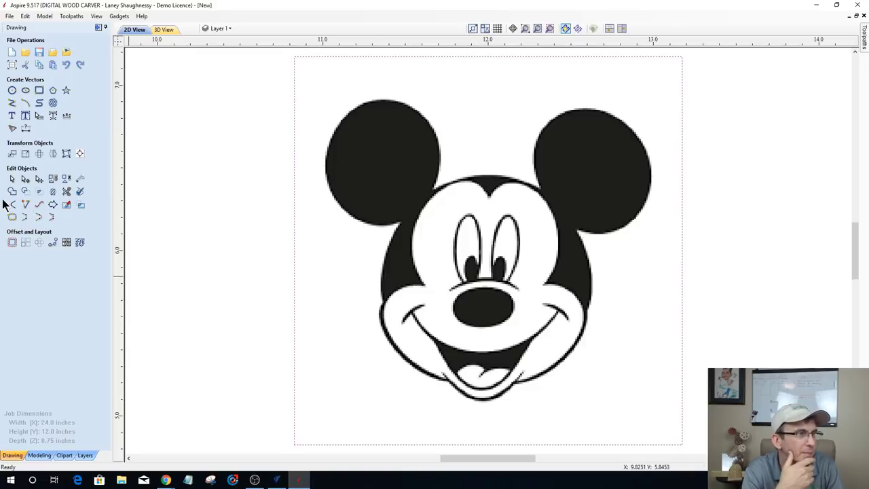
{"action": "left_click", "coordinate": [11, 129]}
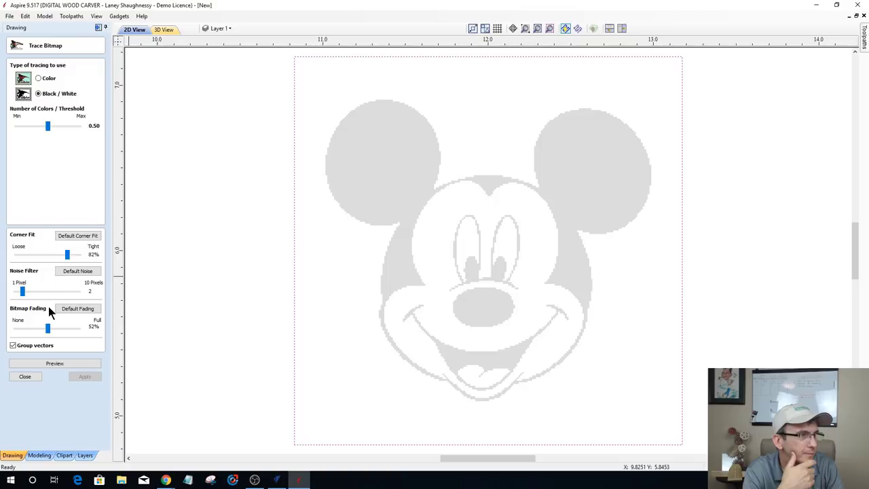
{"action": "left_click_drag", "start_coordinate": [47, 327], "coordinate": [15, 328]}
{"action": "left_click", "coordinate": [47, 127]}
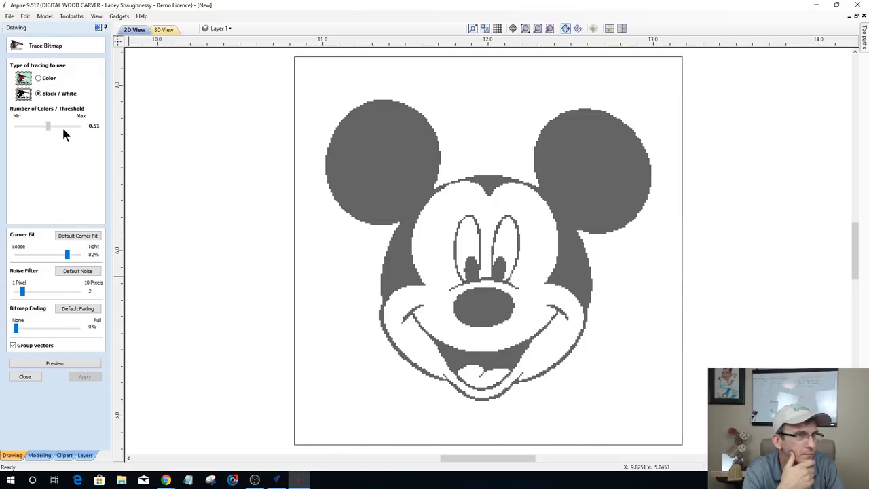
{"action": "left_click_drag", "start_coordinate": [63, 131], "coordinate": [90, 131]}
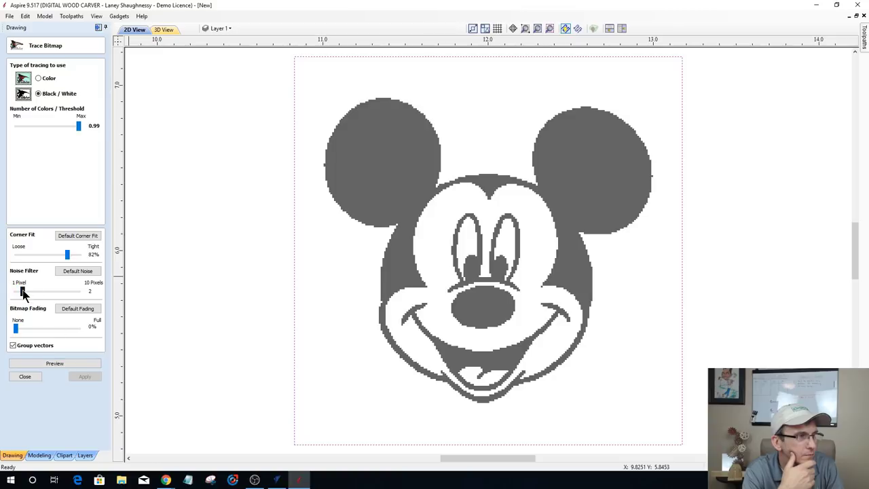
{"action": "left_click_drag", "start_coordinate": [23, 291], "coordinate": [15, 292]}
{"action": "left_click", "coordinate": [58, 292]}
{"action": "left_click", "coordinate": [57, 363]}
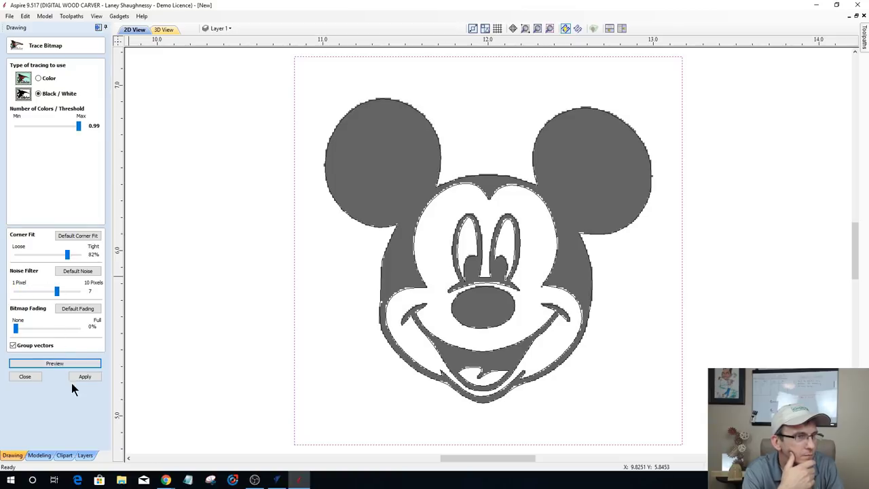
{"action": "left_click", "coordinate": [84, 376]}
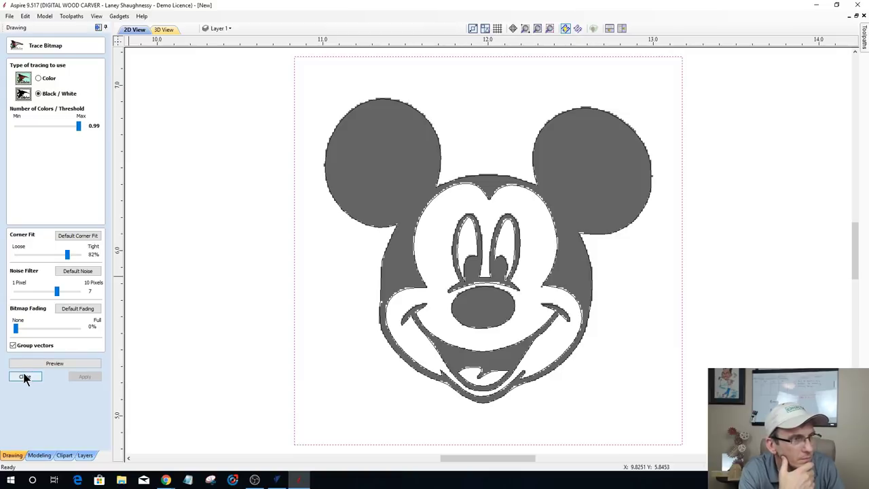
{"action": "left_click", "coordinate": [25, 376]}
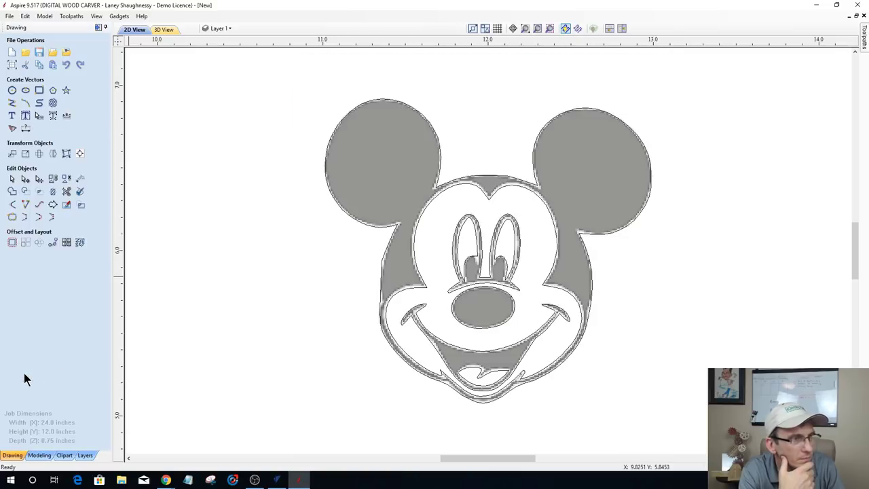
Step: Hide the Bitmap Layer and enlarge the traced Mickey vectors about their centre to about 11 inches high, nearly filling the job height
{"action": "left_click", "coordinate": [230, 30]}
{"action": "left_click", "coordinate": [217, 43]}
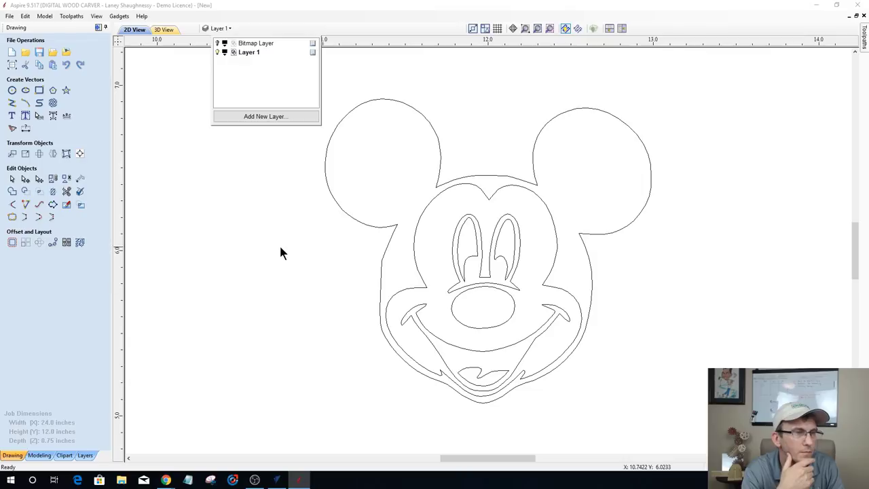
{"action": "scroll", "coordinate": [401, 274], "scroll_direction": "up", "scroll_amount": 2}
{"action": "scroll", "coordinate": [377, 251], "scroll_direction": "down", "scroll_amount": 4}
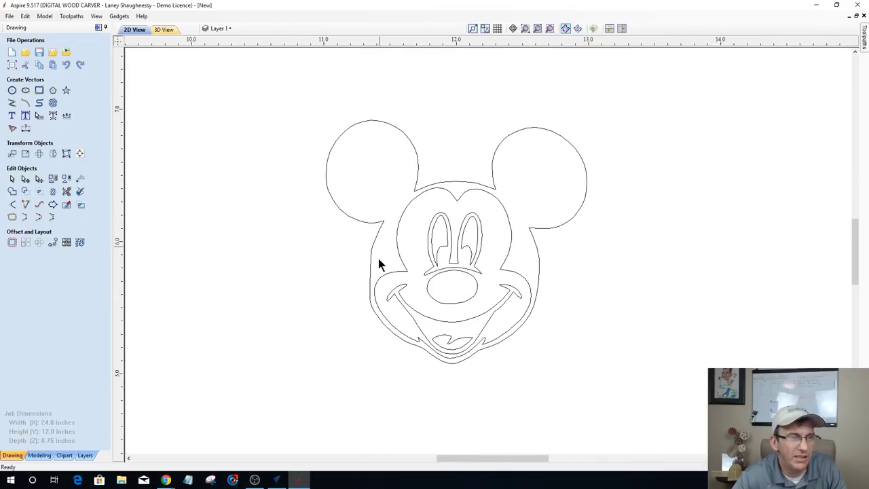
{"action": "scroll", "coordinate": [283, 91], "scroll_direction": "down", "scroll_amount": 4}
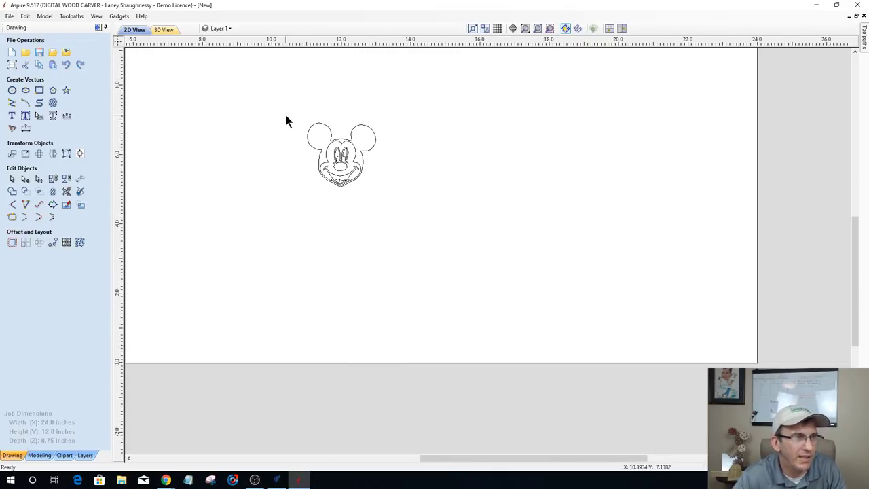
{"action": "left_click", "coordinate": [332, 148]}
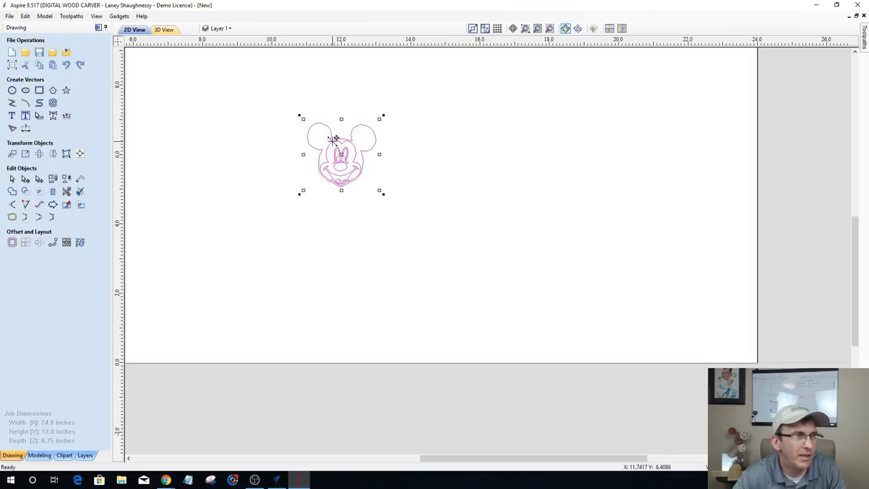
{"action": "scroll", "coordinate": [375, 211], "scroll_direction": "down", "scroll_amount": 2}
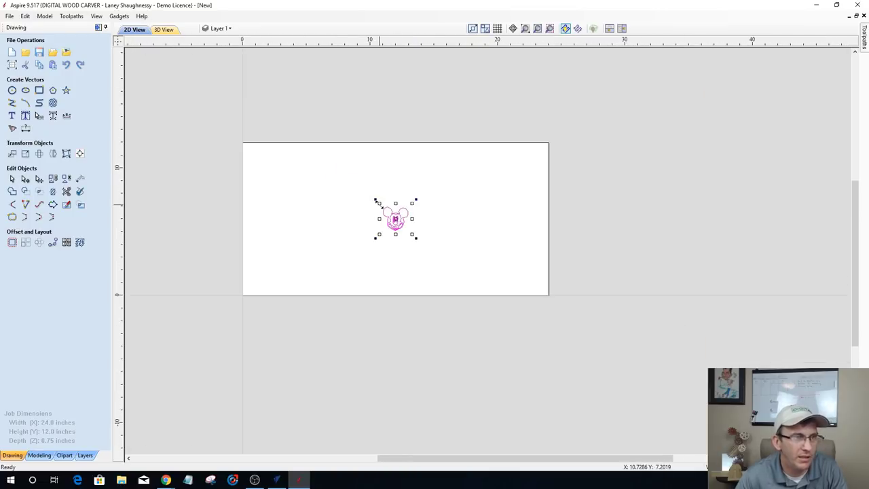
{"action": "left_click_drag", "start_coordinate": [377, 202], "coordinate": [322, 122]}
{"action": "scroll", "coordinate": [306, 180], "scroll_direction": "up", "scroll_amount": 3}
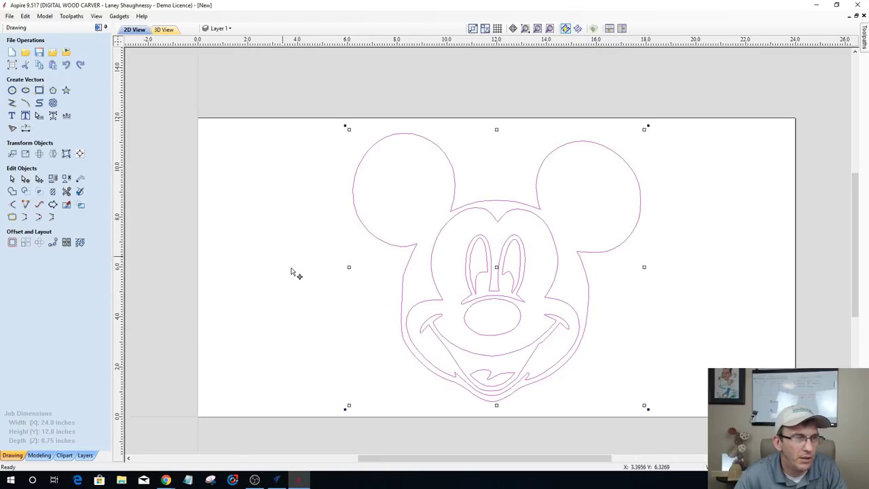
Step: Ungroup the traced Mickey vectors so each contour can be selected on its own
{"action": "left_click", "coordinate": [463, 324]}
{"action": "scroll", "coordinate": [454, 325], "scroll_direction": "down", "scroll_amount": 2}
{"action": "scroll", "coordinate": [442, 310], "scroll_direction": "up", "scroll_amount": 3}
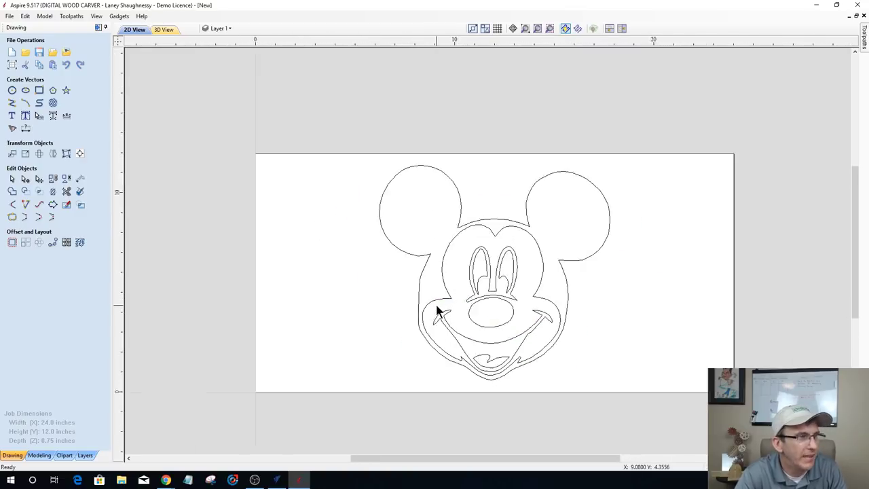
{"action": "left_click", "coordinate": [418, 269]}
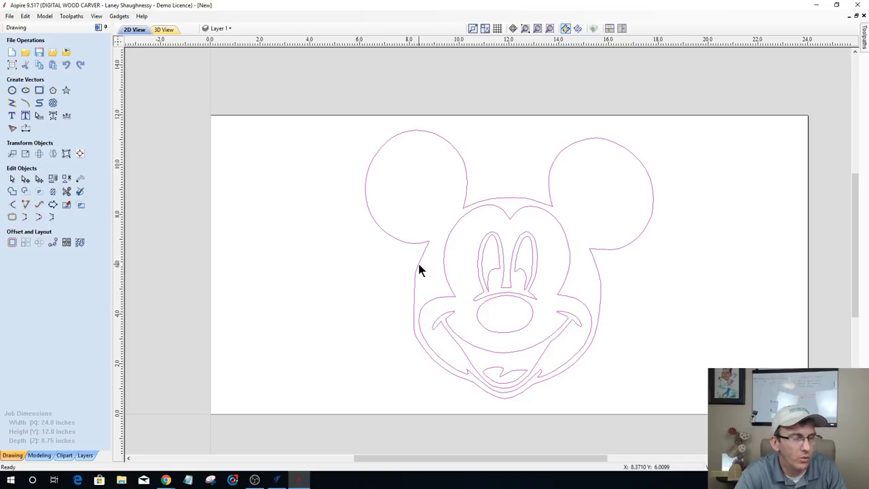
{"action": "left_click", "coordinate": [415, 268]}
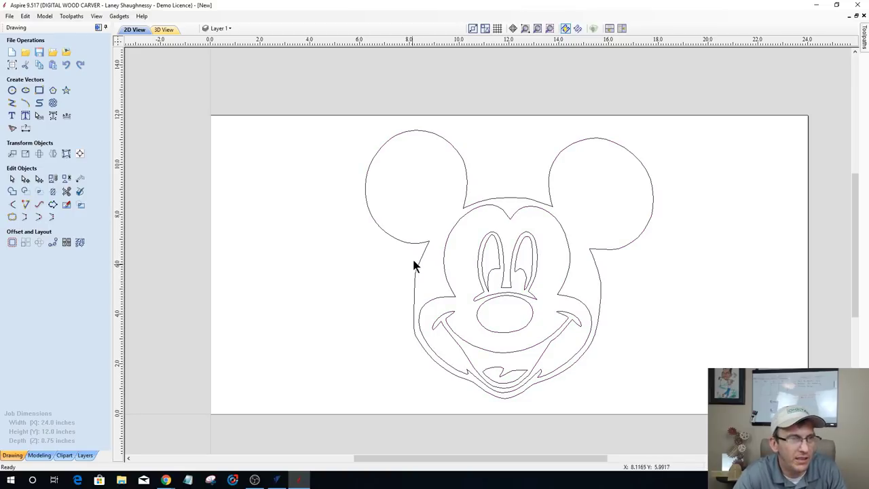
Step: Create a component from Mickey's outer outline with a 75-degree curved profile, 0.25-inch base height and final height limited to 0.0625 inches, showing 2D and 3D side by side
{"action": "left_click", "coordinate": [419, 261]}
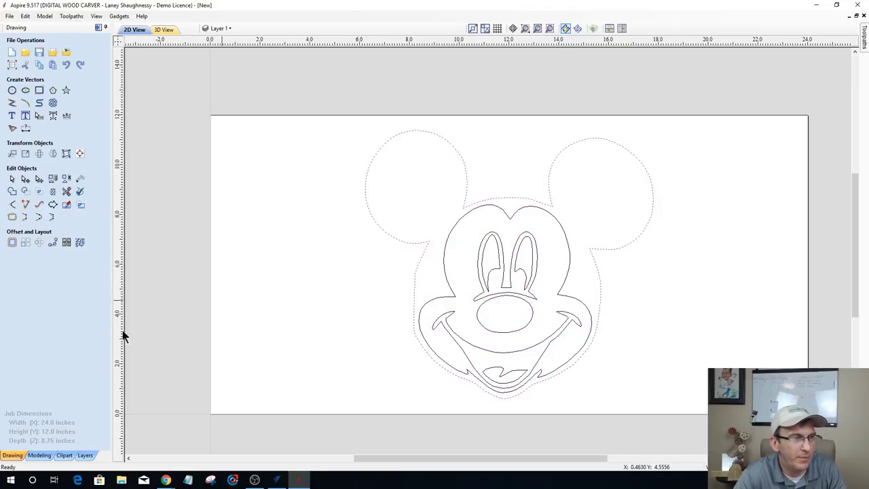
{"action": "left_click", "coordinate": [39, 455]}
{"action": "left_click", "coordinate": [13, 53]}
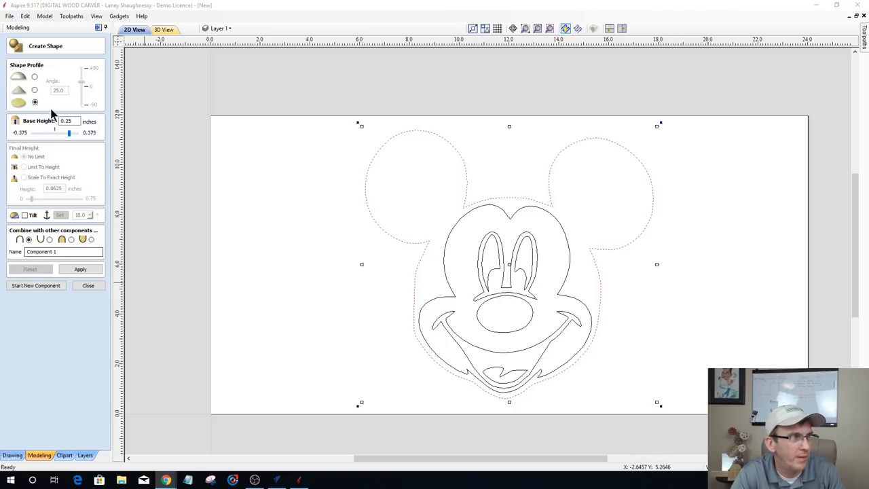
{"action": "left_click", "coordinate": [35, 77]}
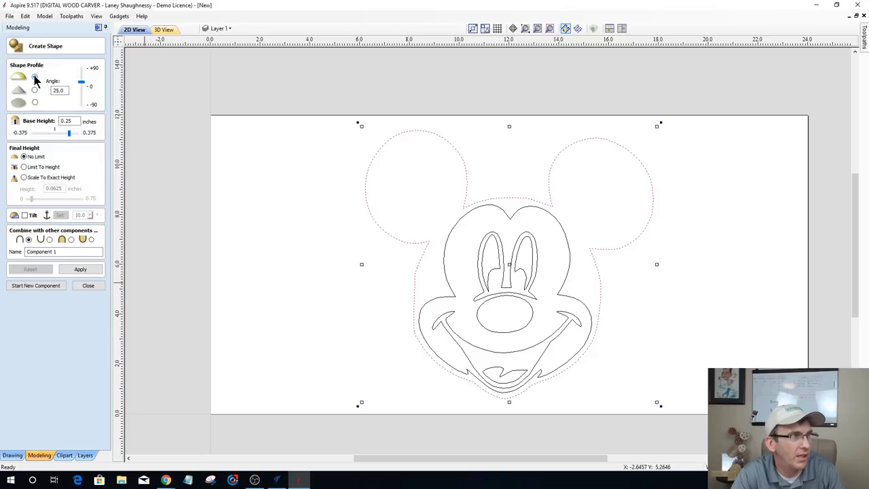
{"action": "double_click", "coordinate": [67, 90]}
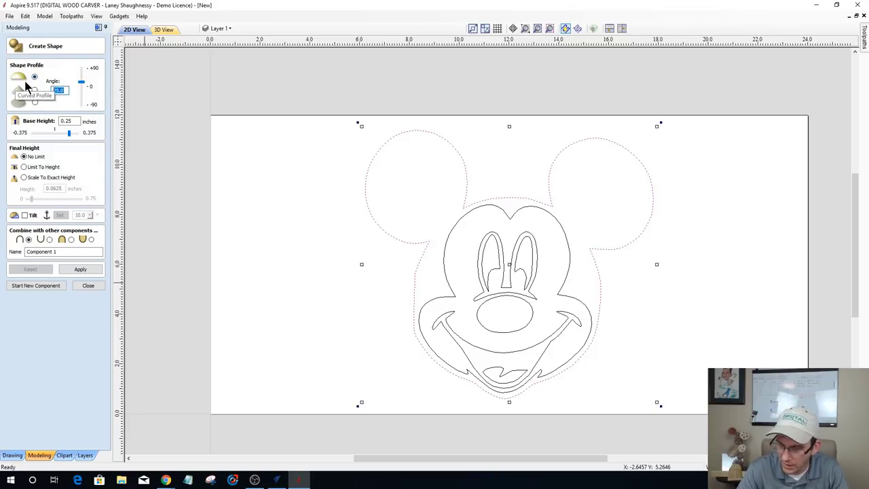
{"action": "type", "text": "75"}
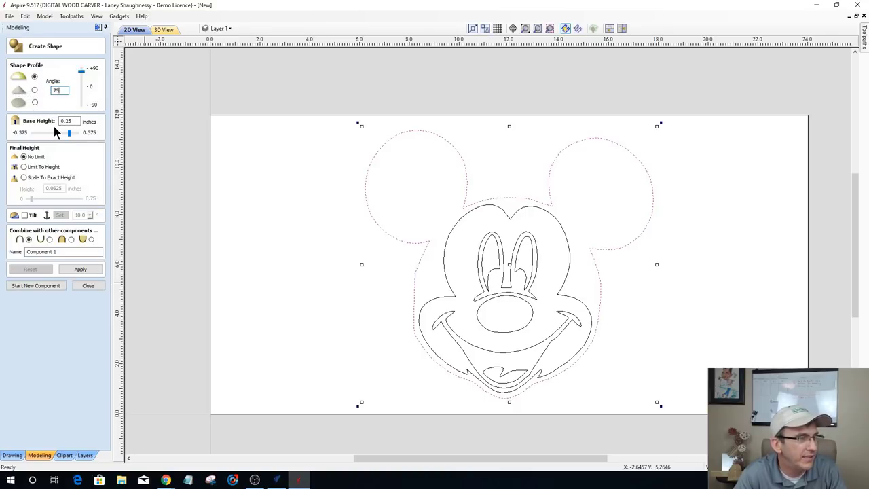
{"action": "left_click", "coordinate": [24, 168]}
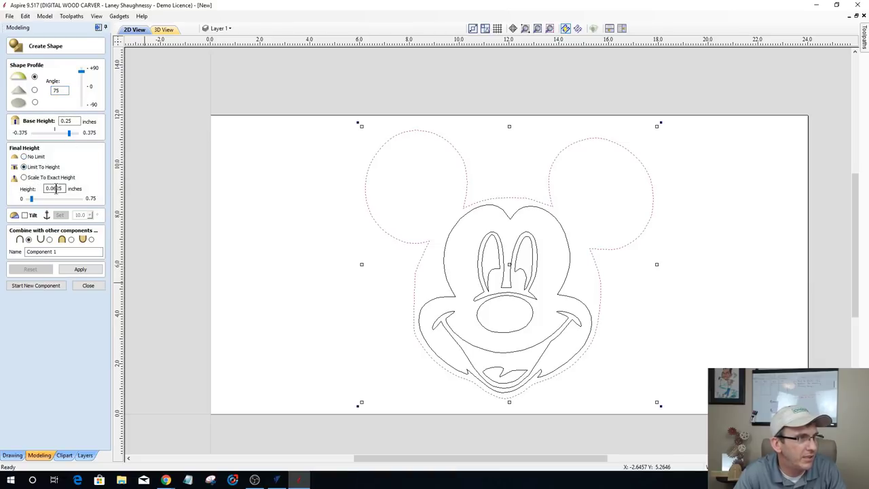
{"action": "left_click", "coordinate": [621, 28]}
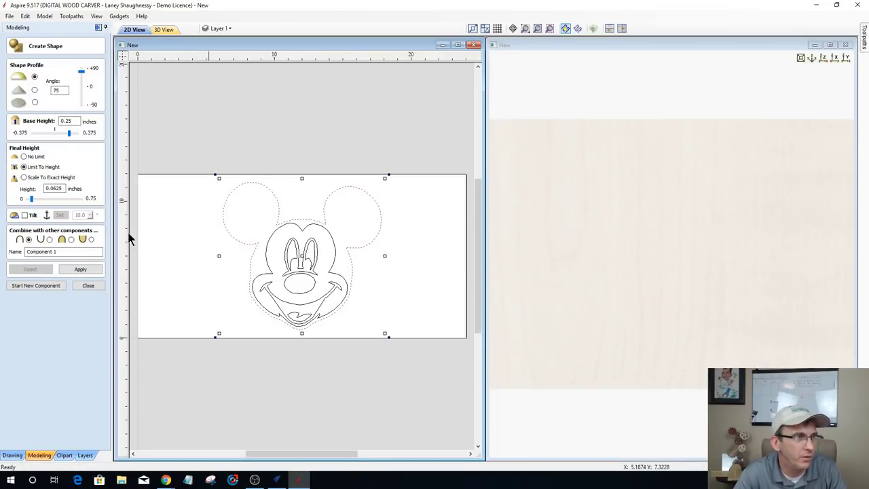
{"action": "left_click", "coordinate": [83, 270]}
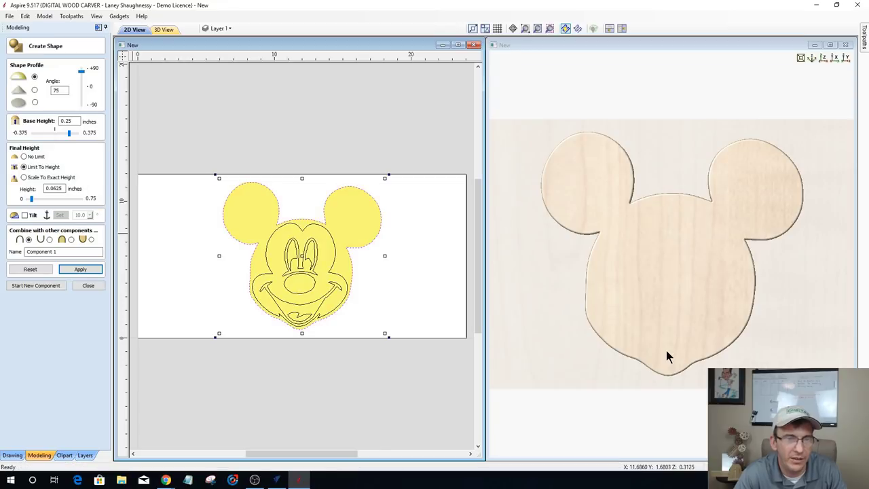
{"action": "left_click", "coordinate": [665, 287]}
{"action": "left_click_drag", "start_coordinate": [664, 284], "coordinate": [599, 210]}
{"action": "scroll", "coordinate": [599, 204], "scroll_direction": "up", "scroll_amount": 3}
{"action": "scroll", "coordinate": [615, 220], "scroll_direction": "up", "scroll_amount": 5}
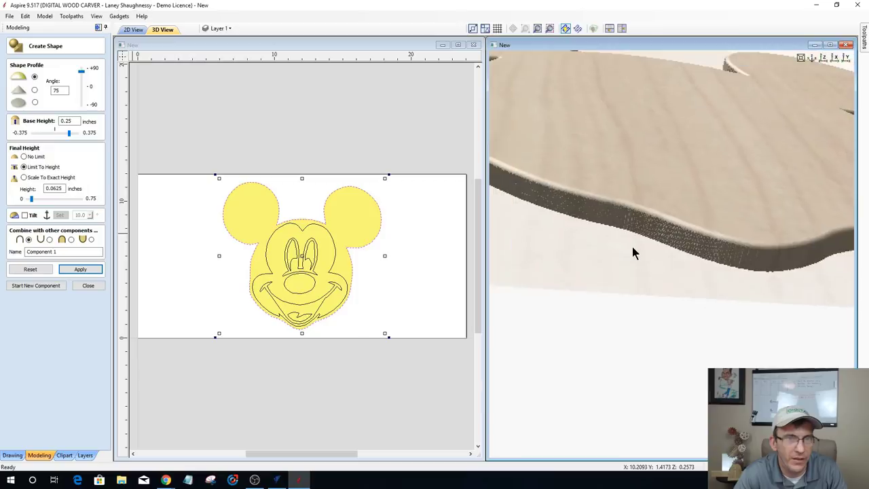
{"action": "scroll", "coordinate": [644, 347], "scroll_direction": "down", "scroll_amount": 5}
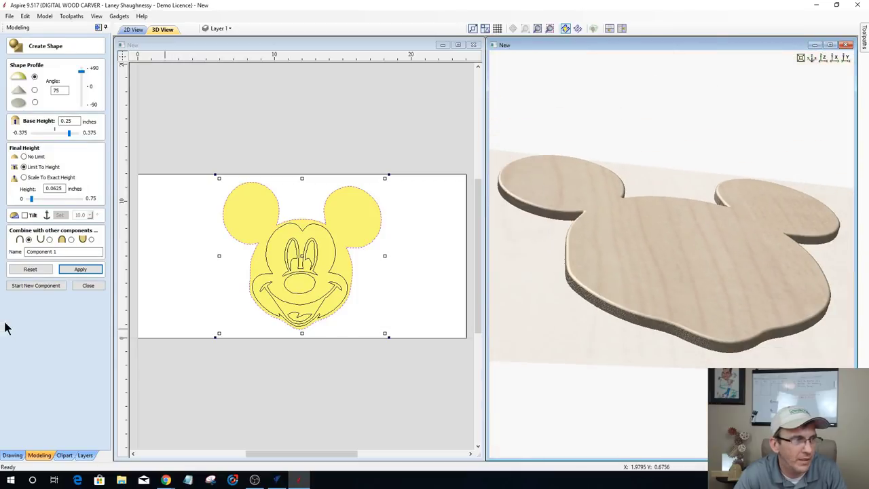
Step: Add a new component from the inner face contour with a flat profile and a 0.125-inch base height
{"action": "left_click", "coordinate": [44, 289]}
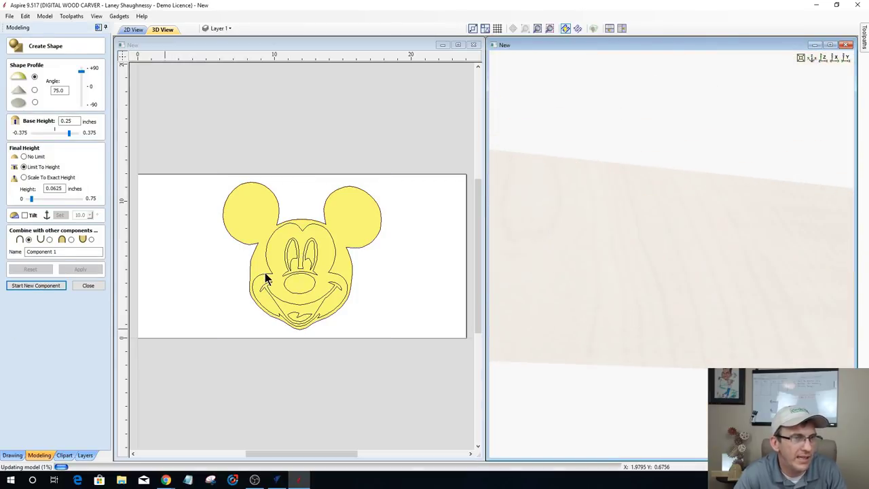
{"action": "left_click", "coordinate": [264, 279]}
{"action": "left_click", "coordinate": [265, 277]}
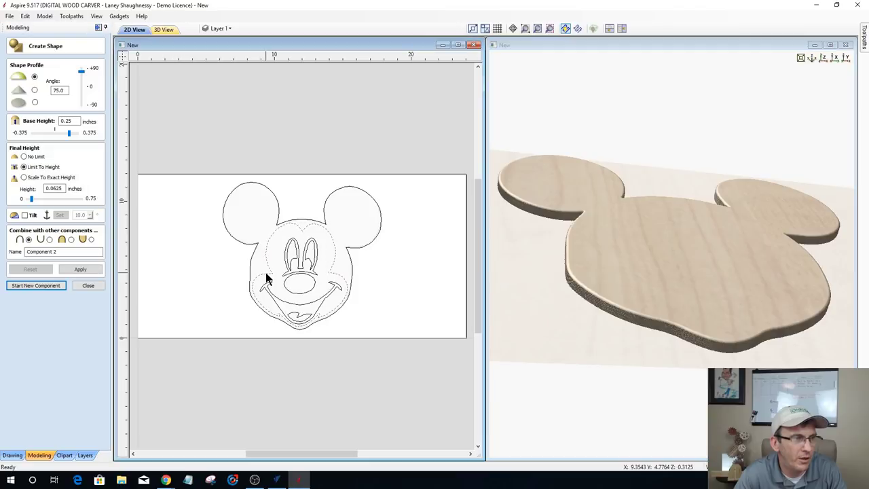
{"action": "left_click", "coordinate": [34, 102]}
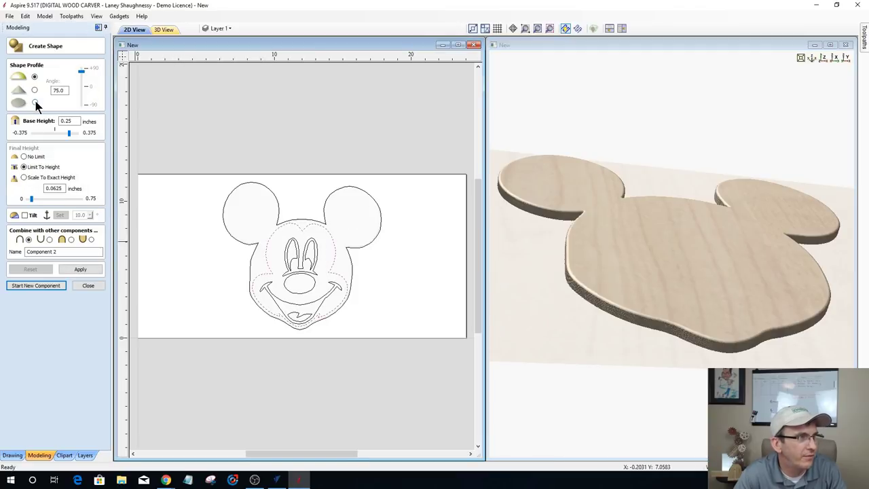
{"action": "left_click", "coordinate": [73, 120]}
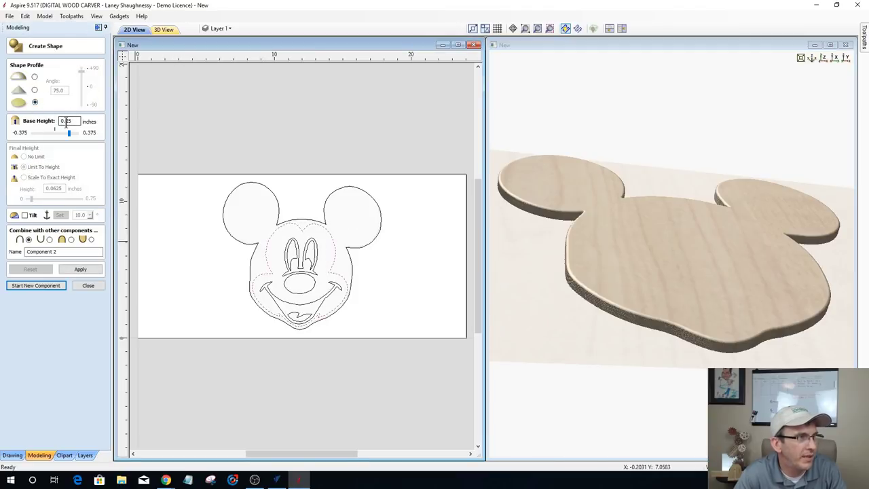
{"action": "type", "text": "1"}
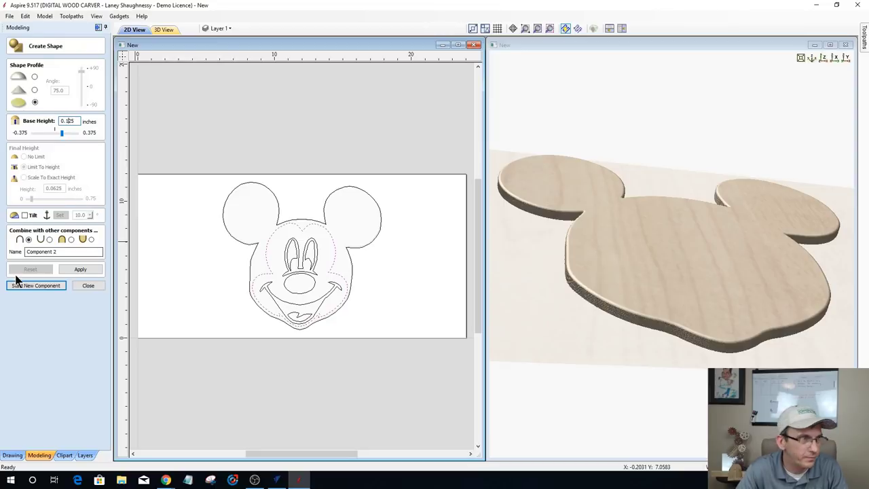
{"action": "left_click", "coordinate": [73, 269]}
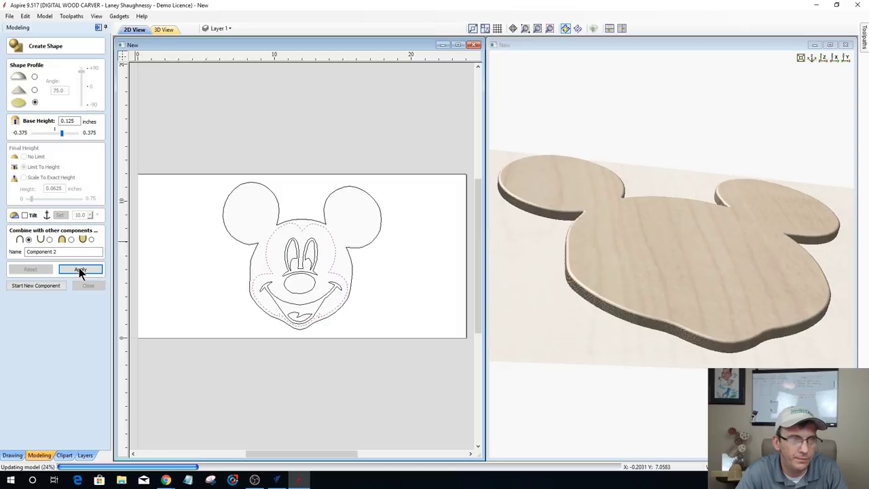
Step: Create a new flat component from the mouth contour that subtracts 0.125 inches from the face
{"action": "left_click", "coordinate": [54, 286]}
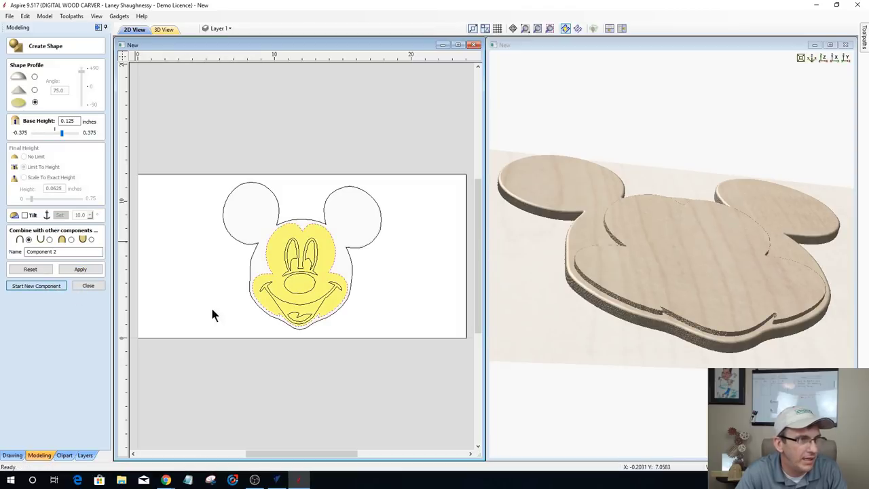
{"action": "left_click", "coordinate": [275, 298]}
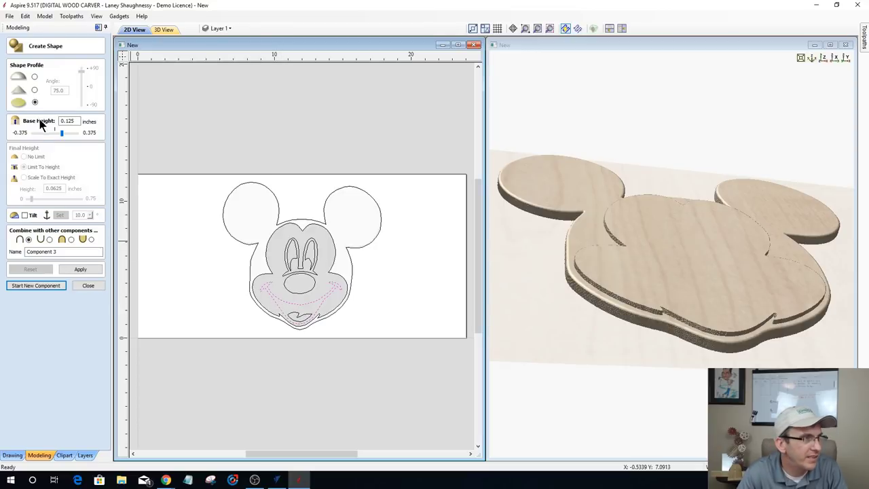
{"action": "left_click", "coordinate": [70, 269]}
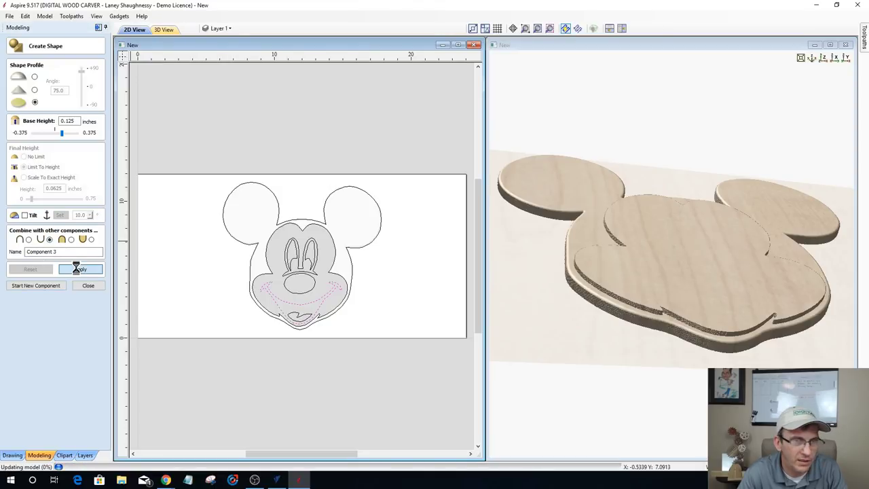
{"action": "left_click", "coordinate": [265, 312]}
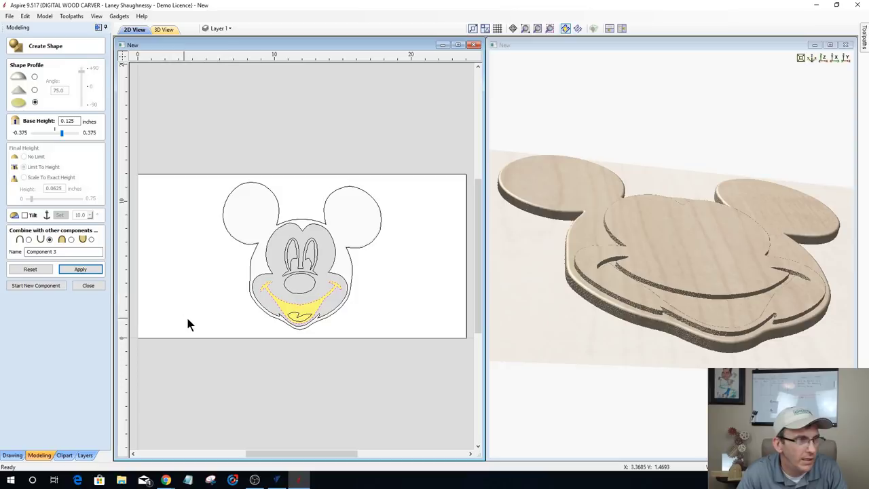
Step: Create a new flat component from the tongue contour, adding it to the model with a 0.125-inch base height
{"action": "left_click", "coordinate": [38, 283]}
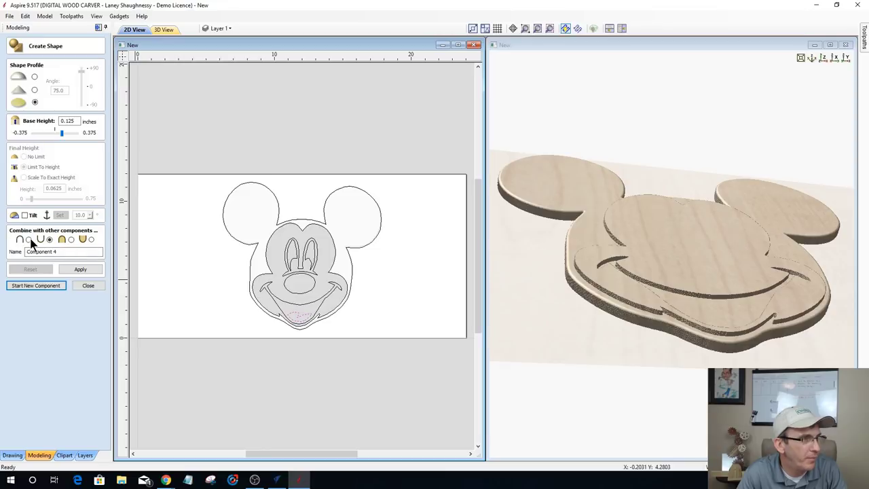
{"action": "left_click", "coordinate": [28, 239]}
{"action": "left_click", "coordinate": [78, 268]}
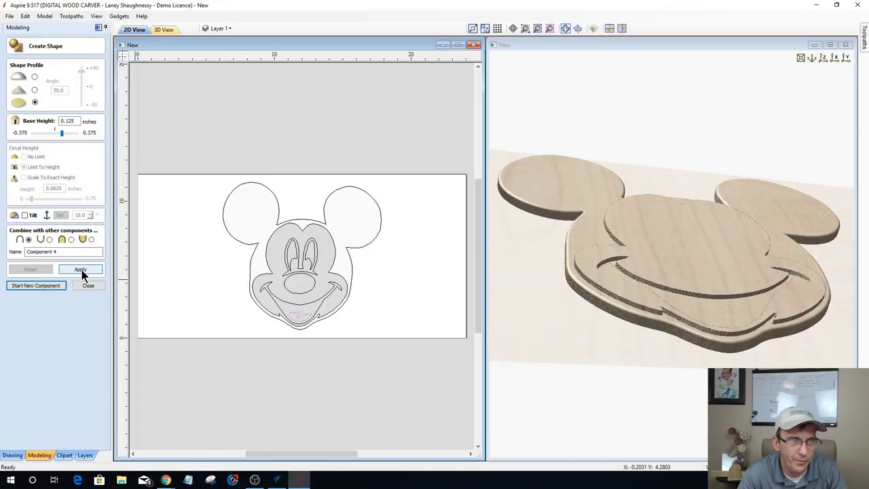
{"action": "left_click", "coordinate": [81, 270]}
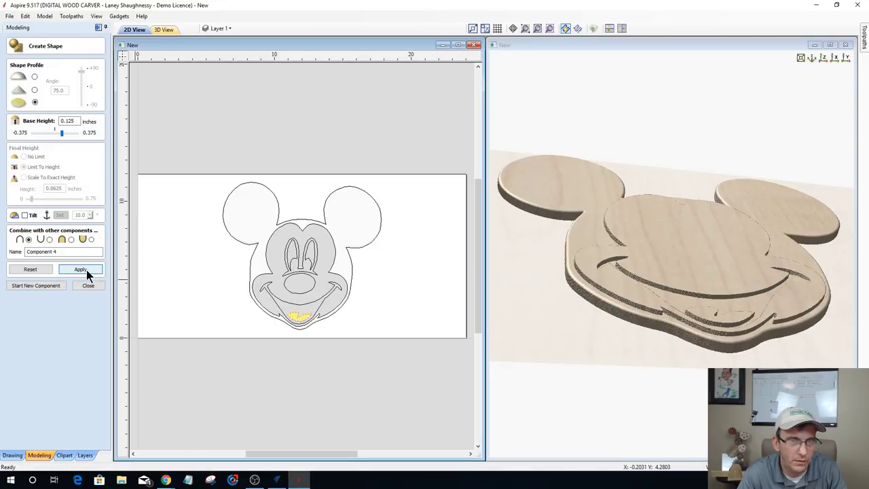
Step: Create a new added component from the nose oval with a 90-degree curved profile, 0.125-inch base height and no height limit
{"action": "left_click", "coordinate": [34, 286]}
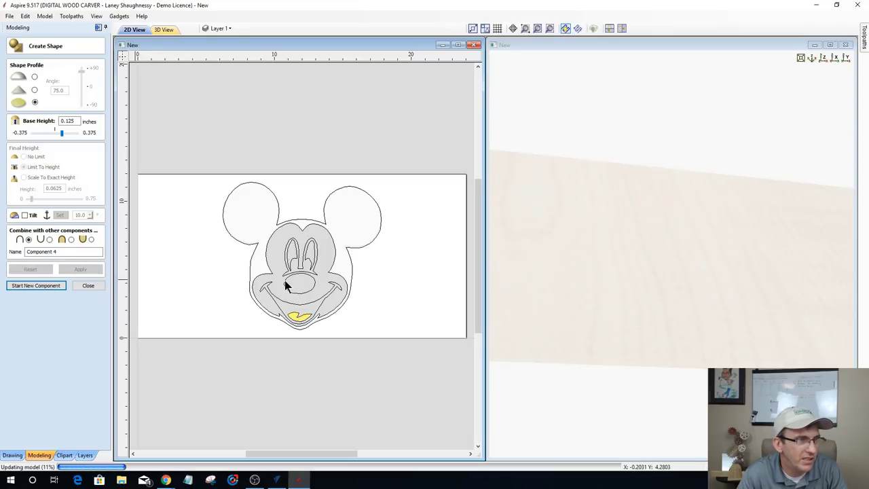
{"action": "left_click", "coordinate": [285, 282]}
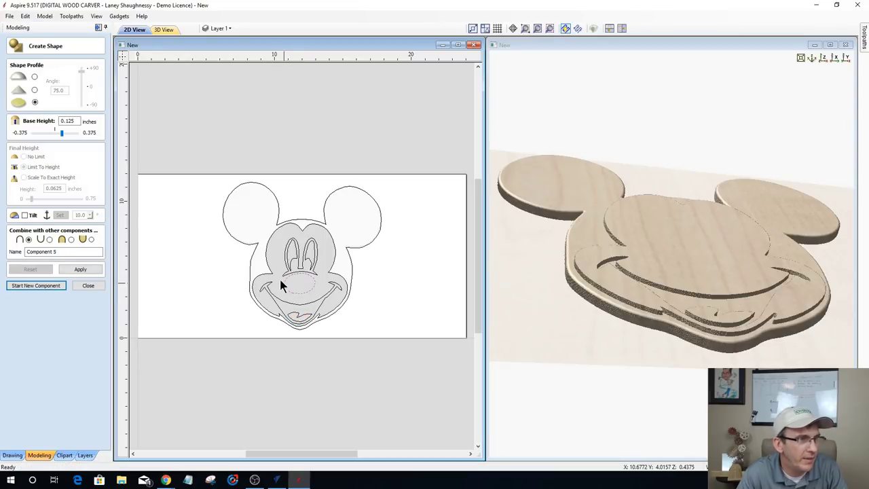
{"action": "left_click", "coordinate": [35, 76]}
{"action": "left_click", "coordinate": [24, 157]}
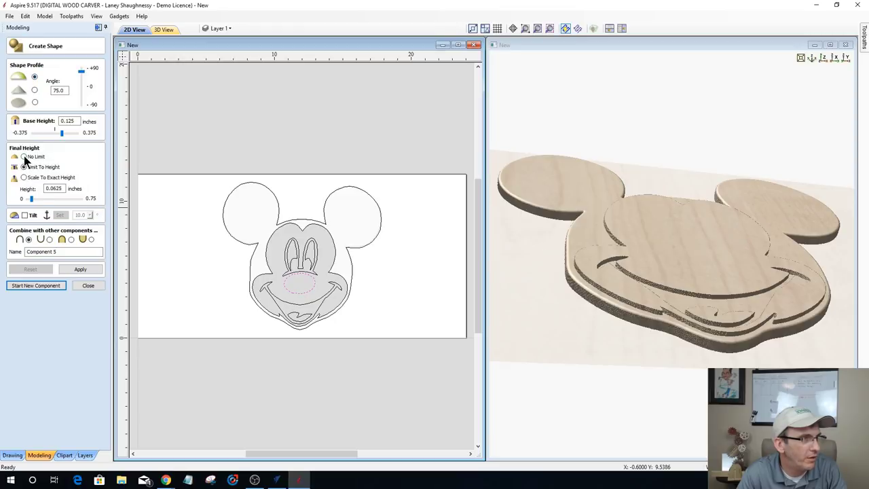
{"action": "double_click", "coordinate": [65, 92]}
{"action": "type", "text": "90"}
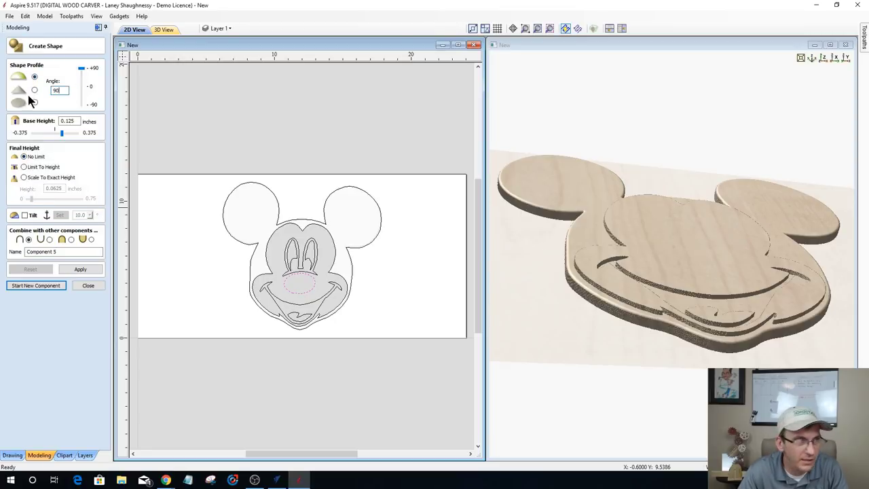
{"action": "left_click", "coordinate": [80, 269]}
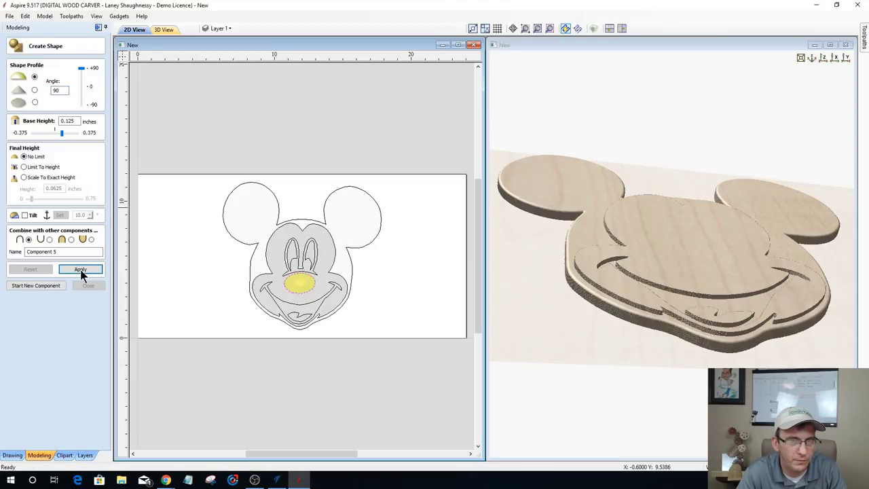
Step: Create a new component from the outer eye contour, subtracting a 30-degree curved profile with 0.125-inch base height and no height limit
{"action": "left_click", "coordinate": [36, 285]}
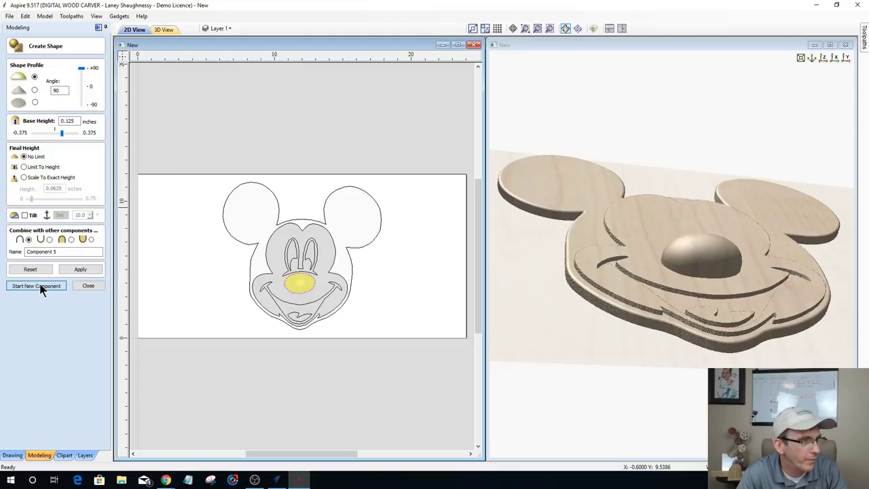
{"action": "left_click", "coordinate": [286, 262]}
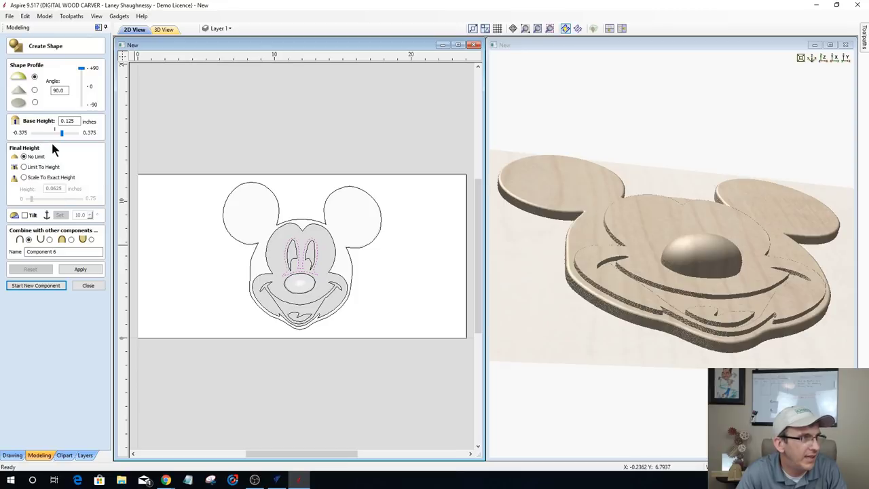
{"action": "double_click", "coordinate": [58, 90]}
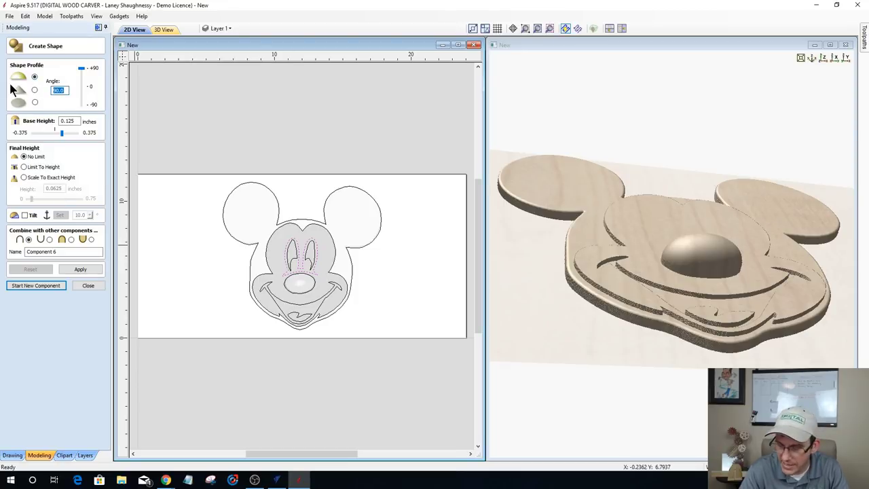
{"action": "type", "text": "30"}
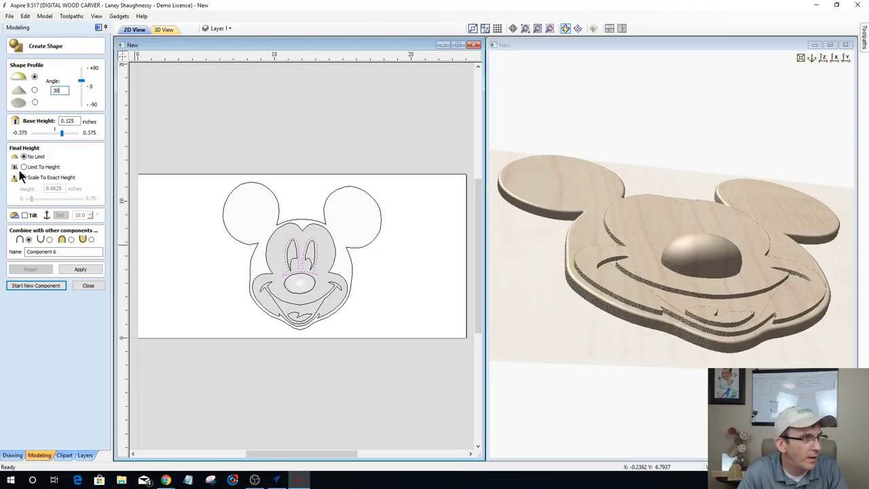
{"action": "left_click", "coordinate": [50, 239]}
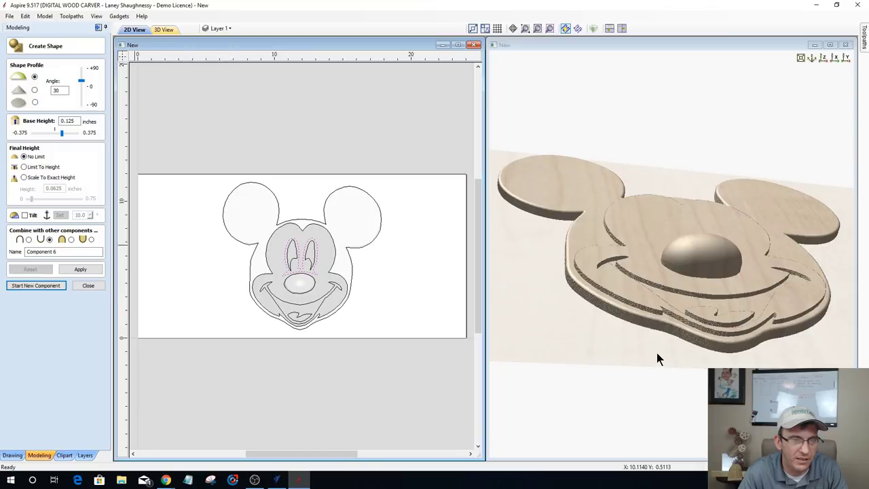
{"action": "left_click", "coordinate": [88, 270]}
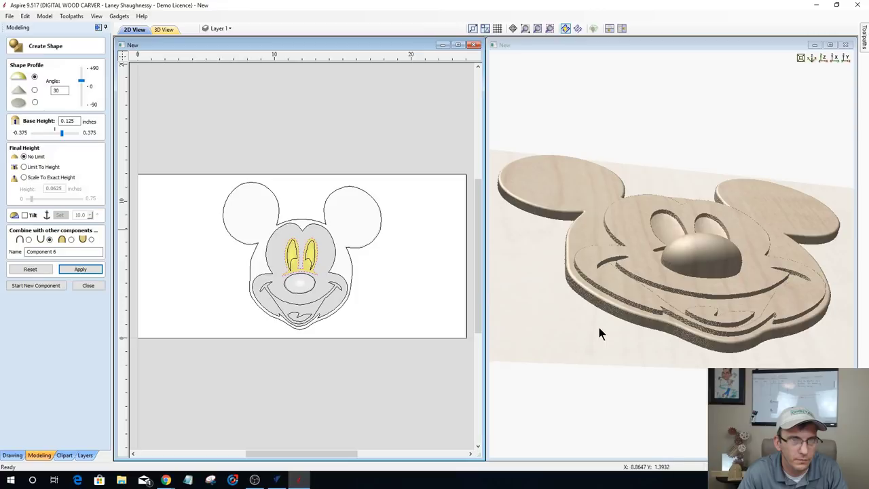
{"action": "left_click_drag", "start_coordinate": [598, 329], "coordinate": [701, 275]}
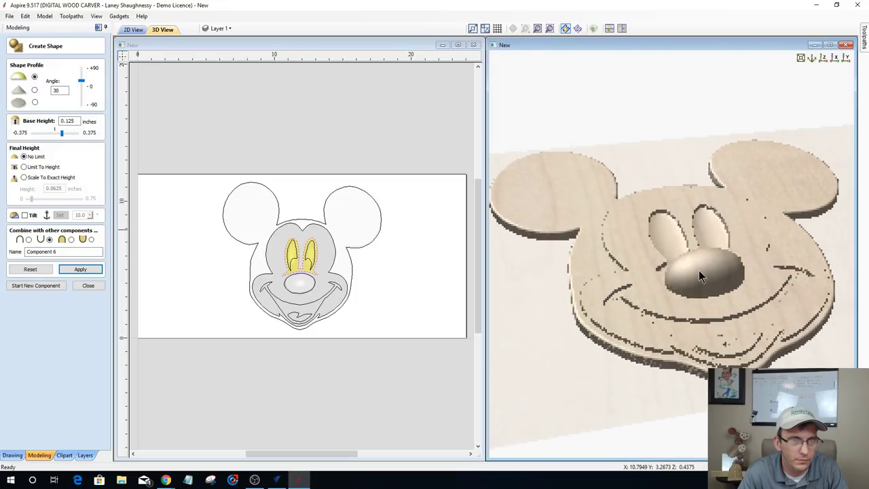
Step: Set the subtracted outer eye component's base height to 0.0 inches and apply the change
{"action": "scroll", "coordinate": [693, 261], "scroll_direction": "up", "scroll_amount": 2}
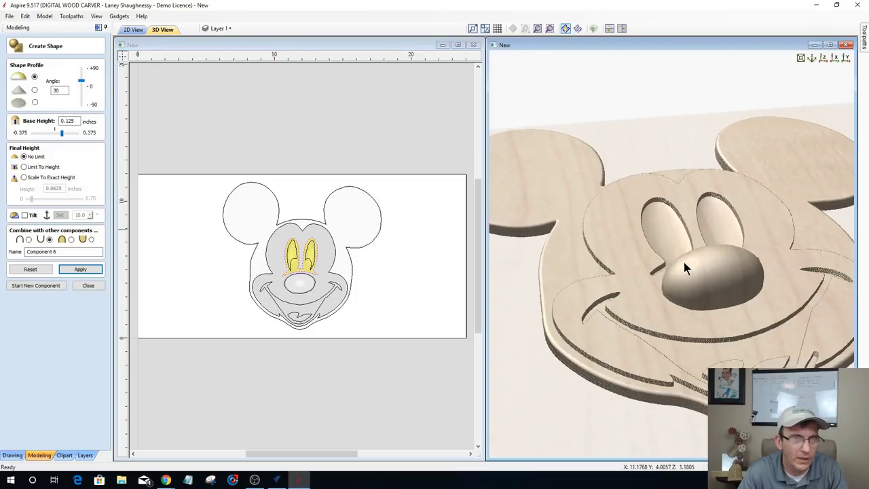
{"action": "left_click", "coordinate": [55, 134]}
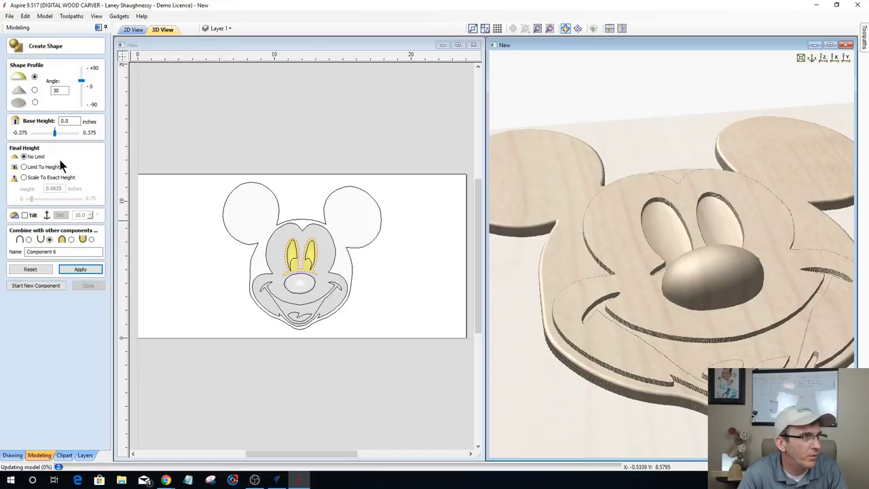
{"action": "left_click", "coordinate": [79, 270]}
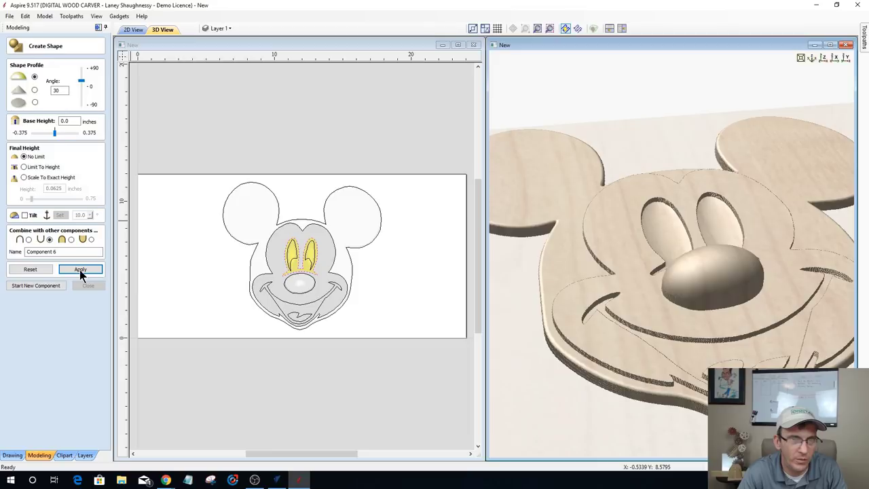
Step: Create a new flat component from the inner eye contours, adding it to the model with a 0.0625-inch base height
{"action": "left_click", "coordinate": [28, 285]}
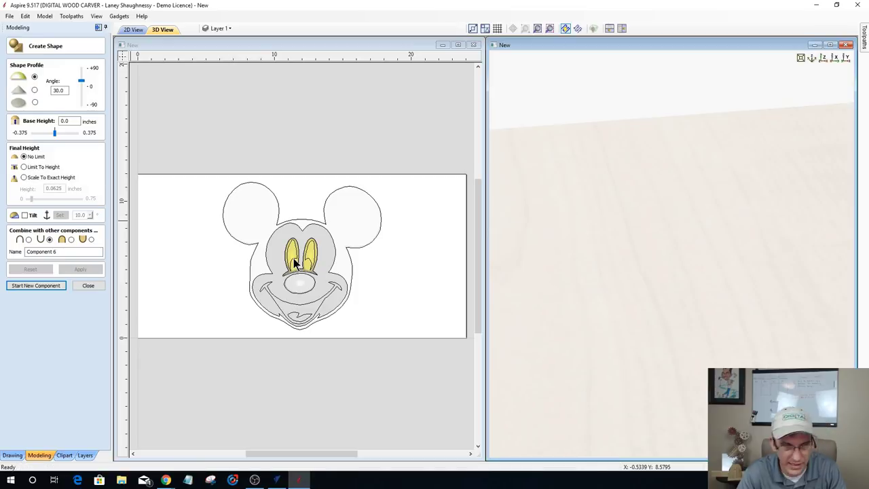
{"action": "left_click", "coordinate": [293, 258]}
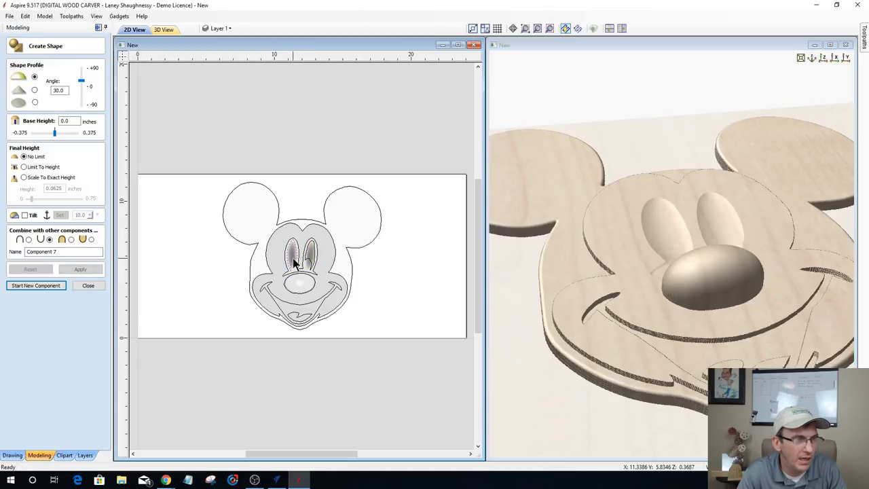
{"action": "left_click", "coordinate": [34, 102]}
{"action": "double_click", "coordinate": [65, 121]}
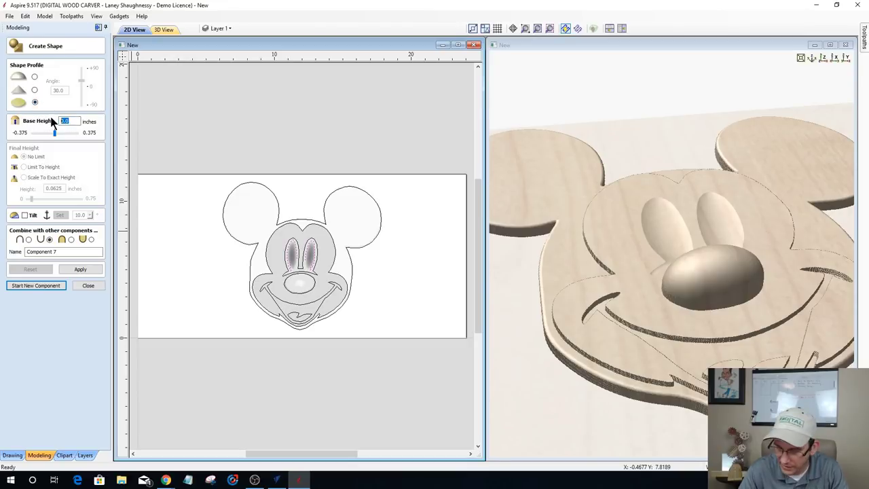
{"action": "type", "text": ".0625"}
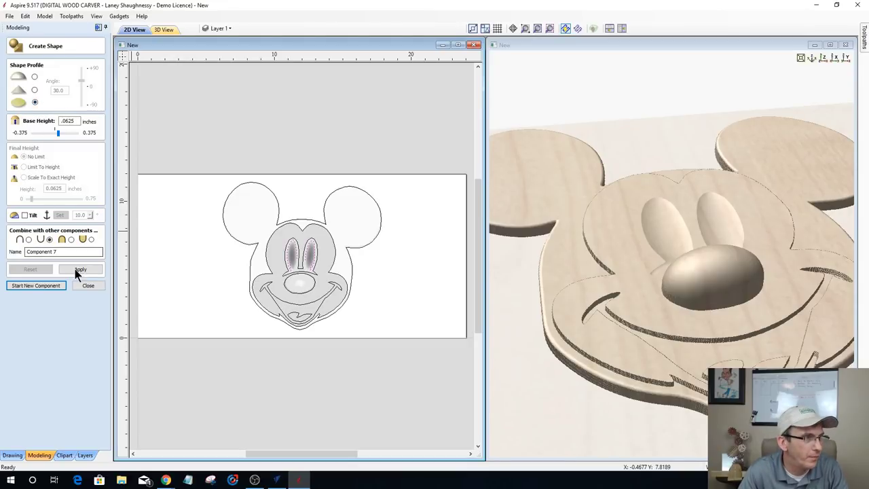
{"action": "left_click", "coordinate": [21, 241]}
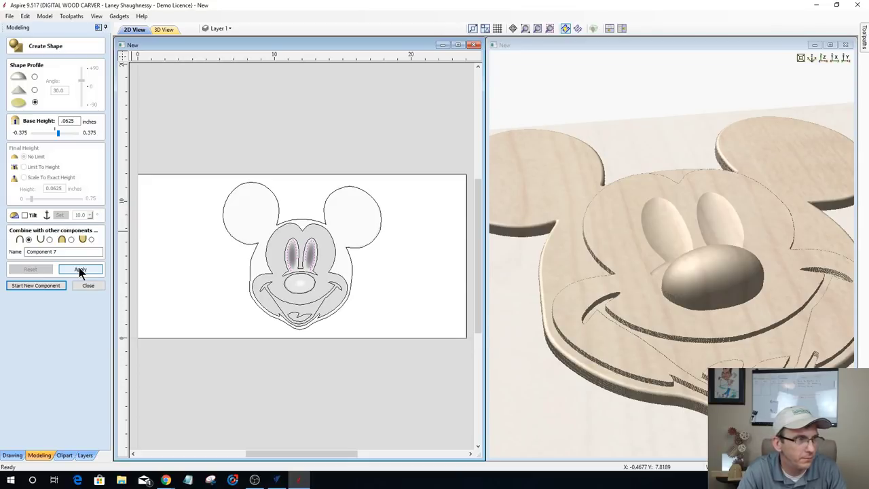
{"action": "left_click", "coordinate": [80, 270]}
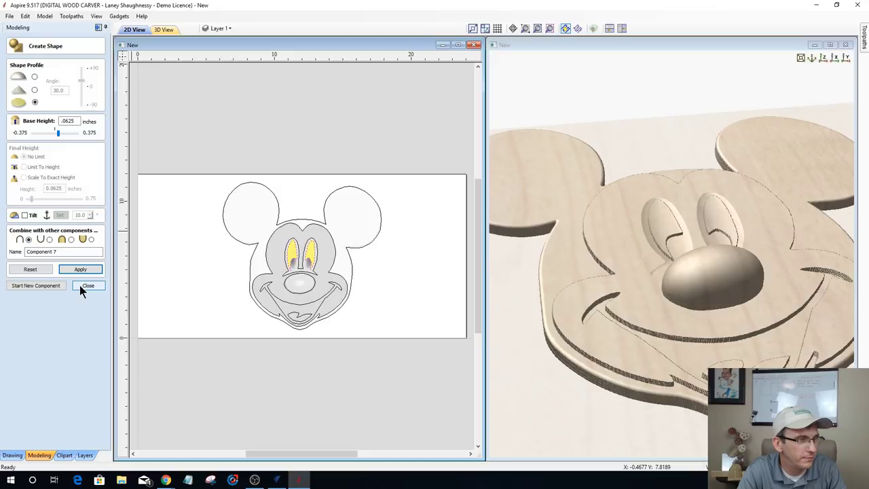
{"action": "left_click", "coordinate": [89, 286]}
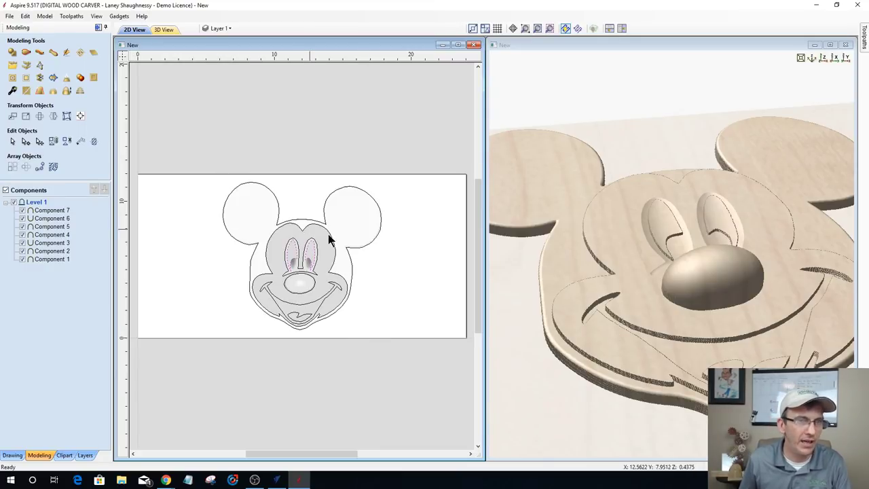
Step: Inspect the relief in 3D and check which areas Components 7, 5, 2 and 1 cover
{"action": "scroll", "coordinate": [335, 235], "scroll_direction": "down", "scroll_amount": 2}
{"action": "left_click_drag", "start_coordinate": [574, 357], "coordinate": [576, 396]}
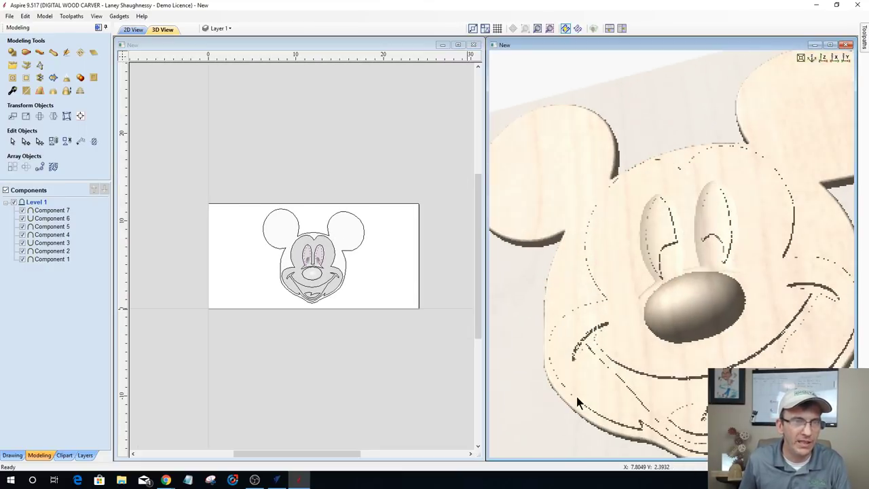
{"action": "left_click_drag", "start_coordinate": [715, 259], "coordinate": [730, 283]}
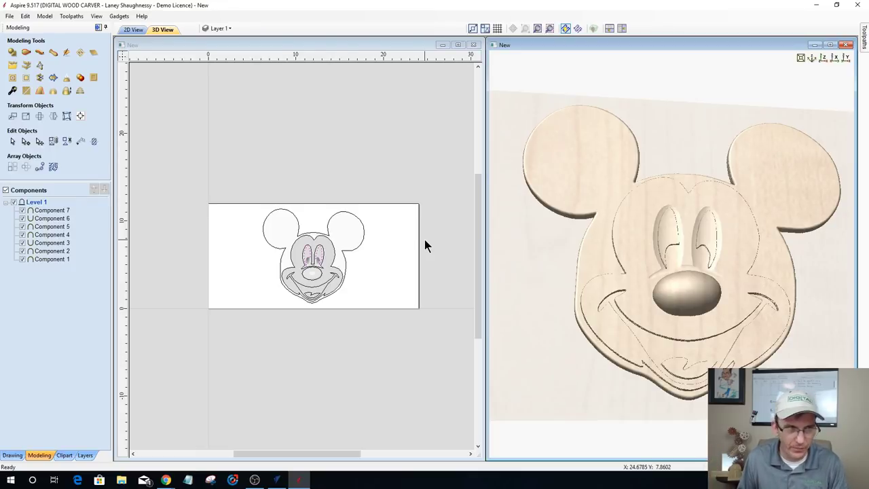
{"action": "left_click", "coordinate": [50, 212]}
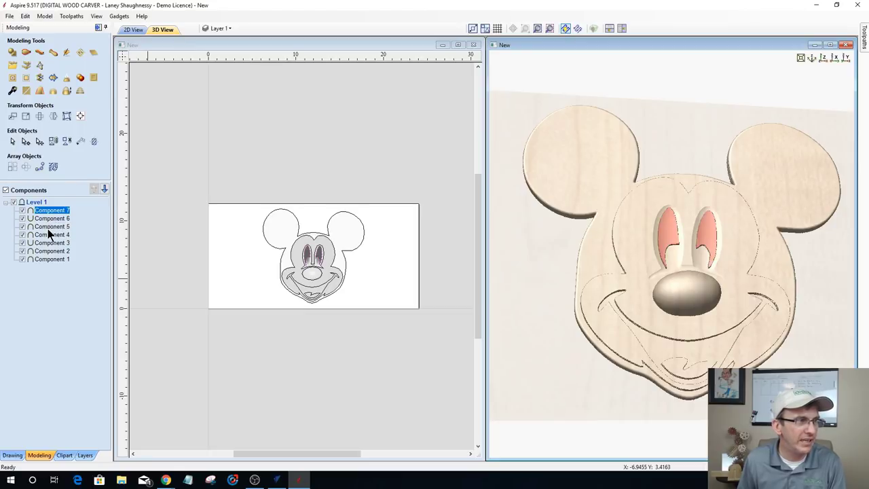
{"action": "left_click", "coordinate": [49, 227]}
{"action": "left_click", "coordinate": [49, 250]}
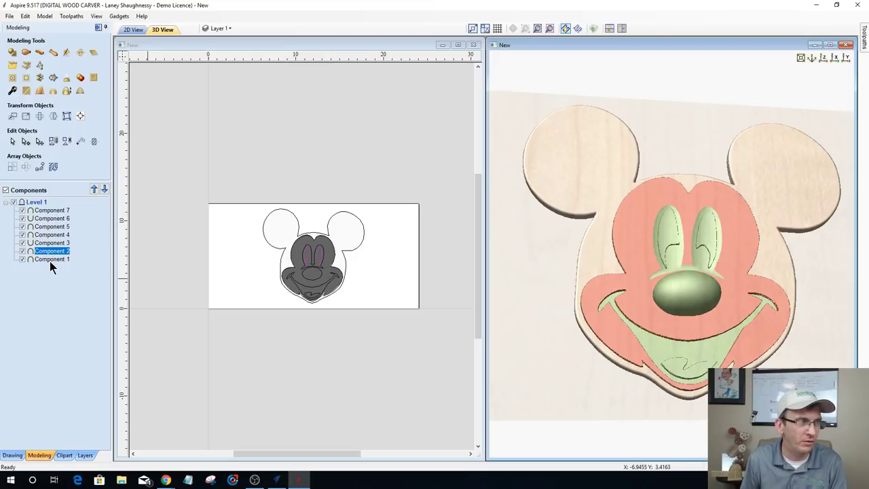
{"action": "left_click", "coordinate": [49, 259]}
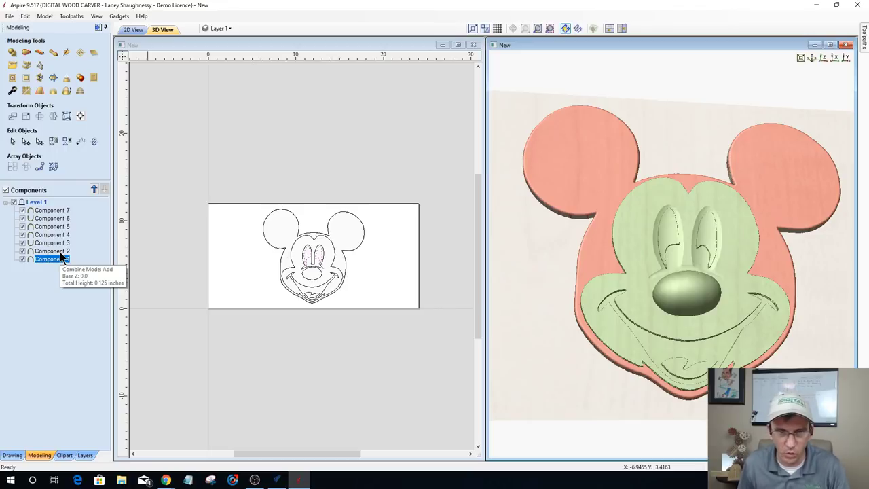
Step: Insert a new component level and rename it Finished Model
{"action": "right_click", "coordinate": [33, 202]}
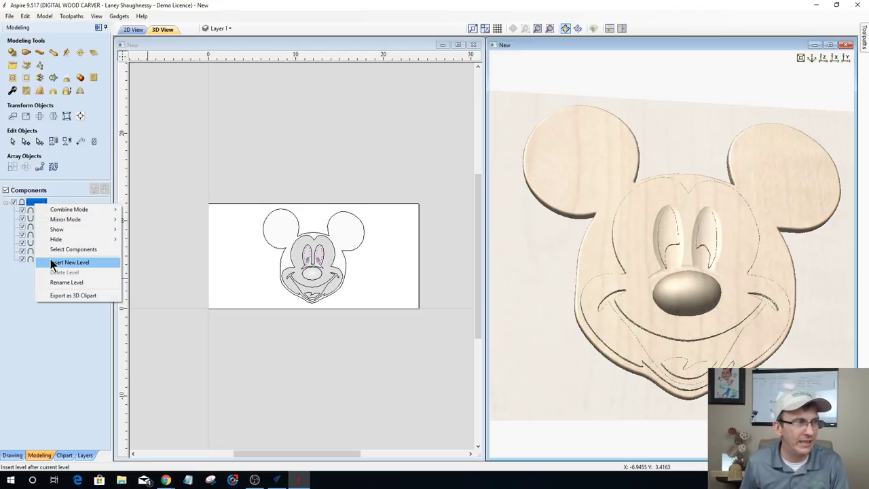
{"action": "left_click", "coordinate": [68, 262]}
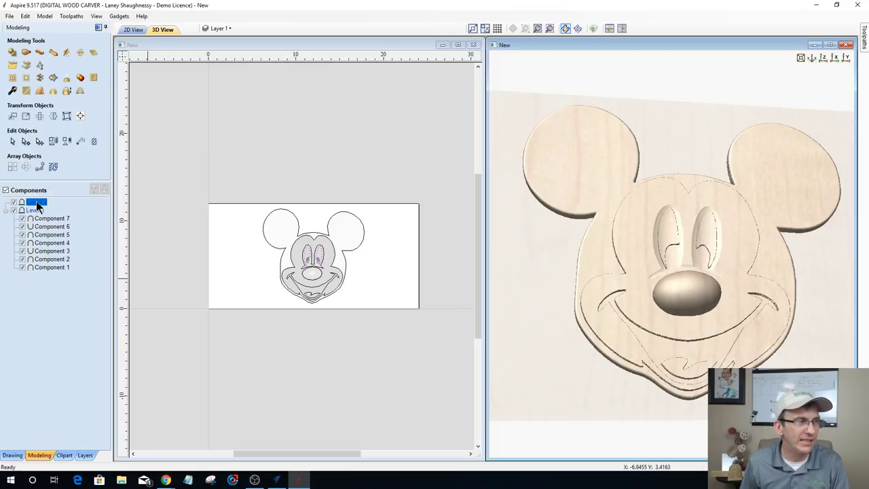
{"action": "right_click", "coordinate": [36, 201]}
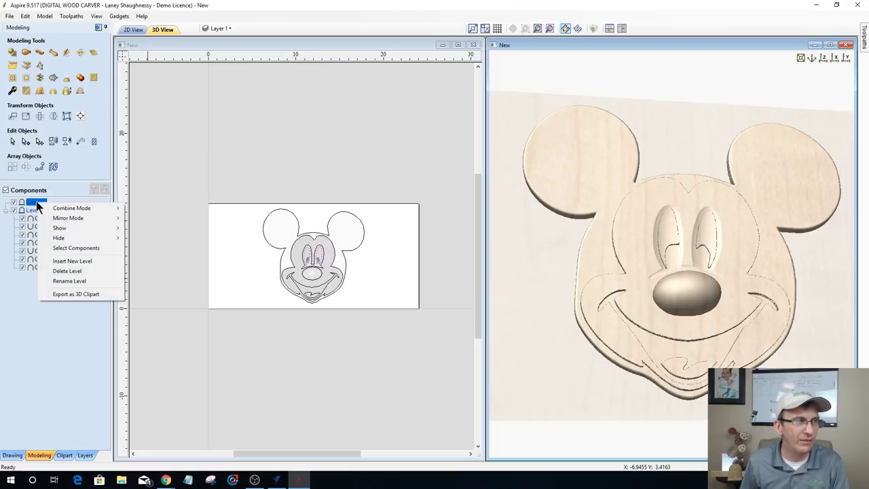
{"action": "left_click", "coordinate": [53, 281]}
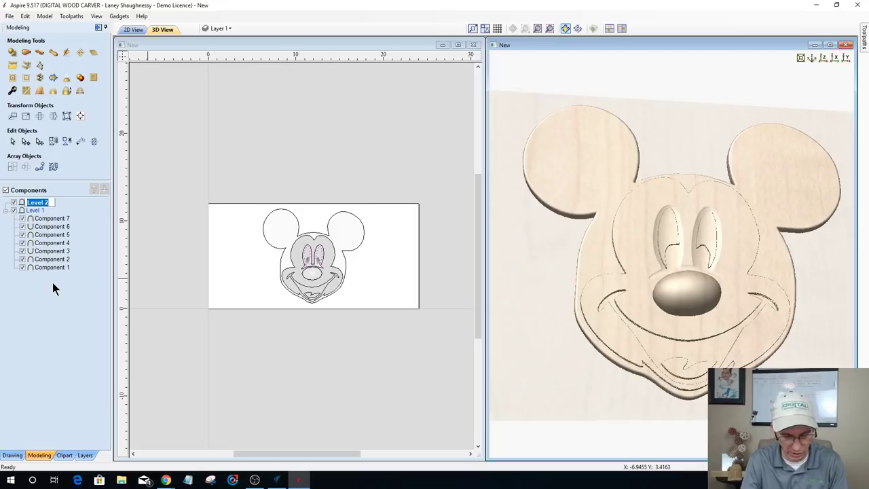
{"action": "type", "text": "Finish"}
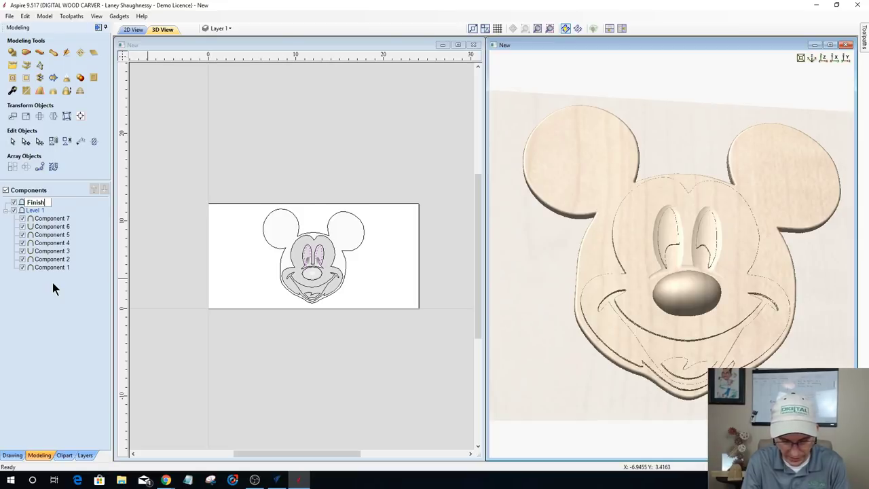
{"action": "type", "text": "ed Model"}
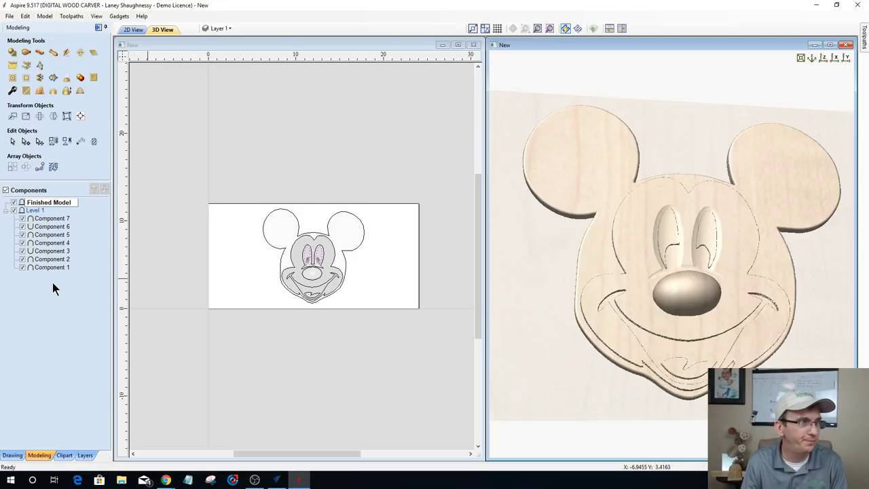
{"action": "key", "text": "Return"}
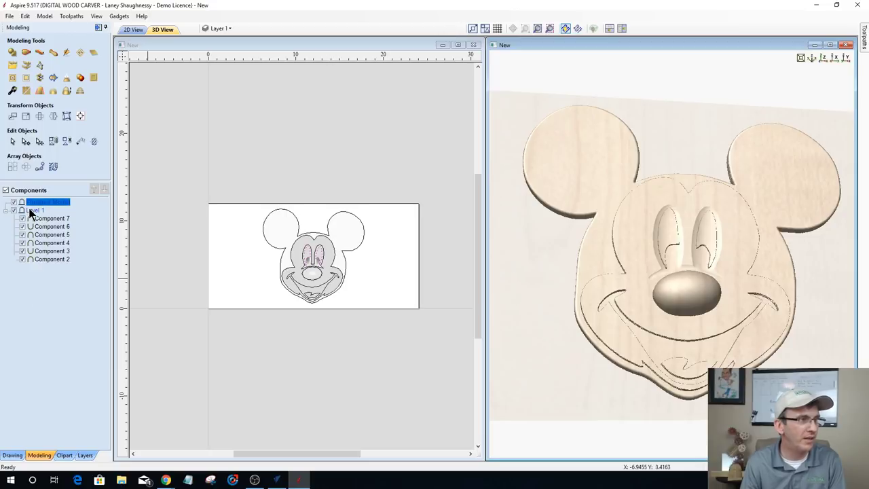
Step: Rename Level 1 as Original Components
{"action": "right_click", "coordinate": [29, 209]}
{"action": "left_click", "coordinate": [29, 211]}
{"action": "right_click", "coordinate": [30, 210]}
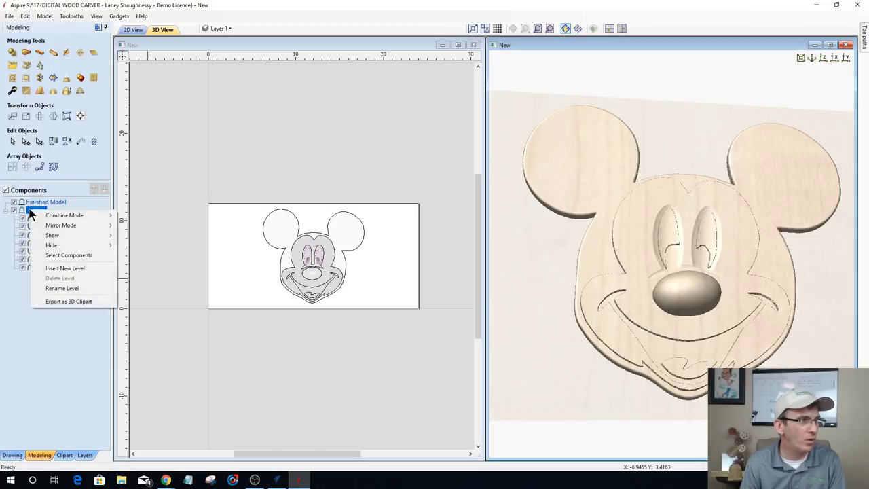
{"action": "left_click", "coordinate": [56, 288]}
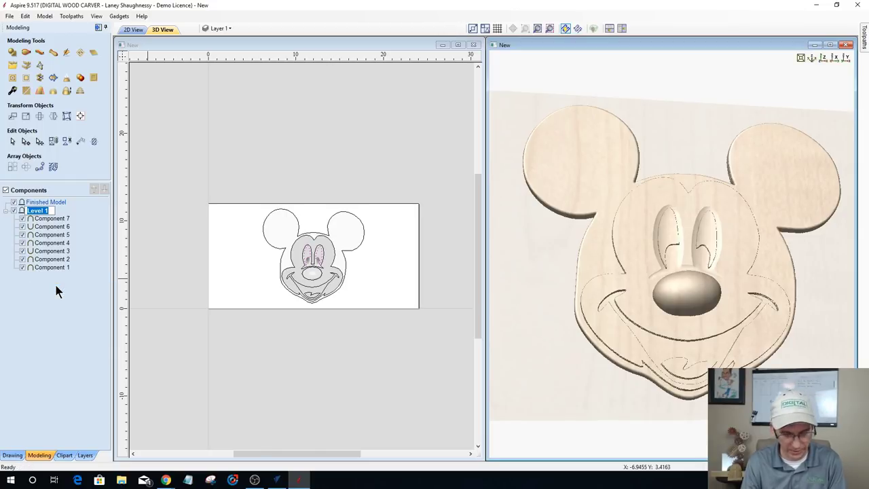
{"action": "type", "text": "Original"}
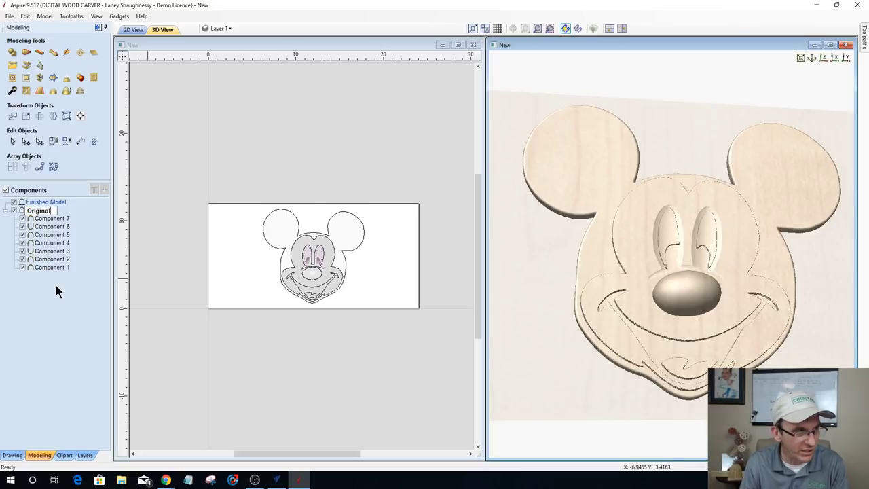
{"action": "type", "text": " Compon"}
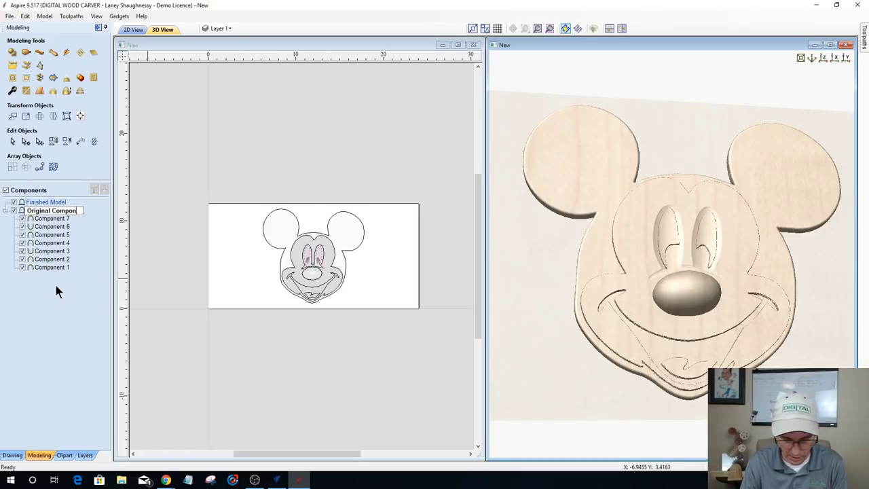
{"action": "type", "text": "ents"}
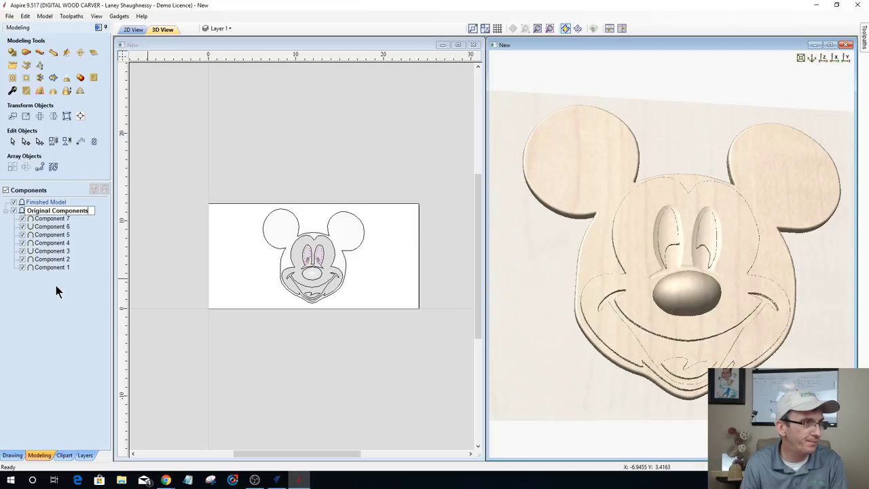
{"action": "key", "text": "Return"}
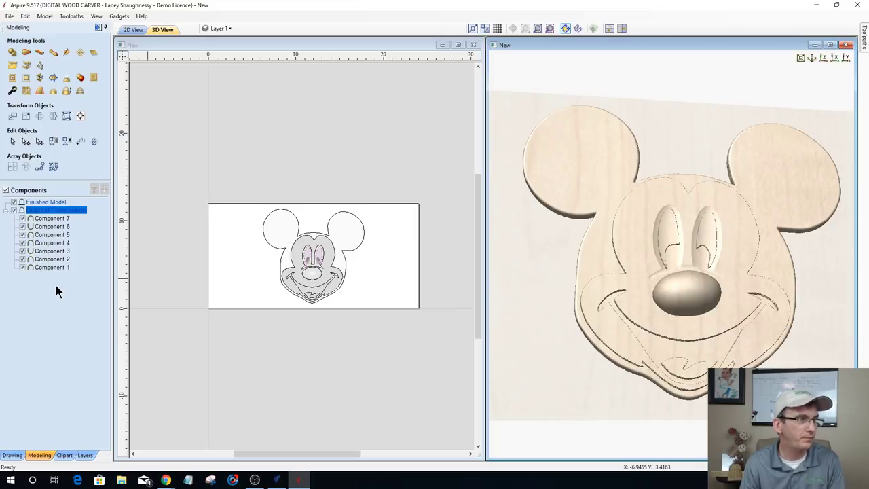
Step: Group Components 1 through 7 in the Original Components level
{"action": "left_click", "coordinate": [56, 218]}
{"action": "left_click", "coordinate": [57, 219]}
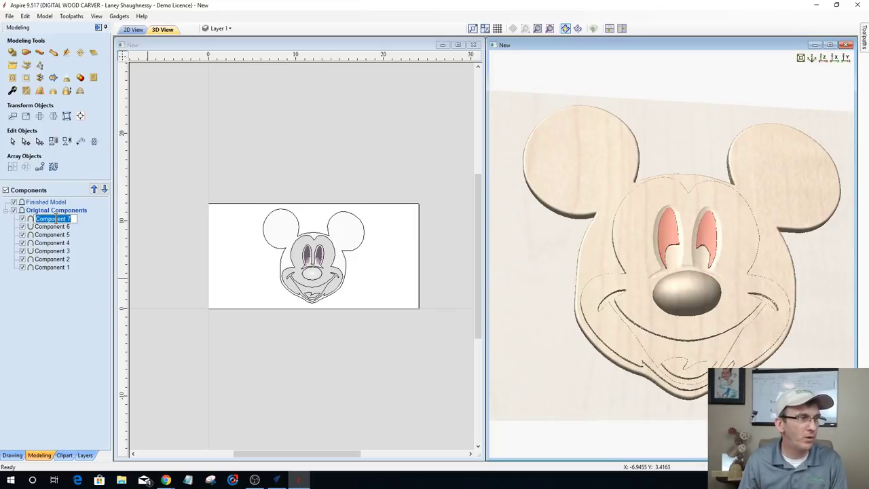
{"action": "key", "text": "Return"}
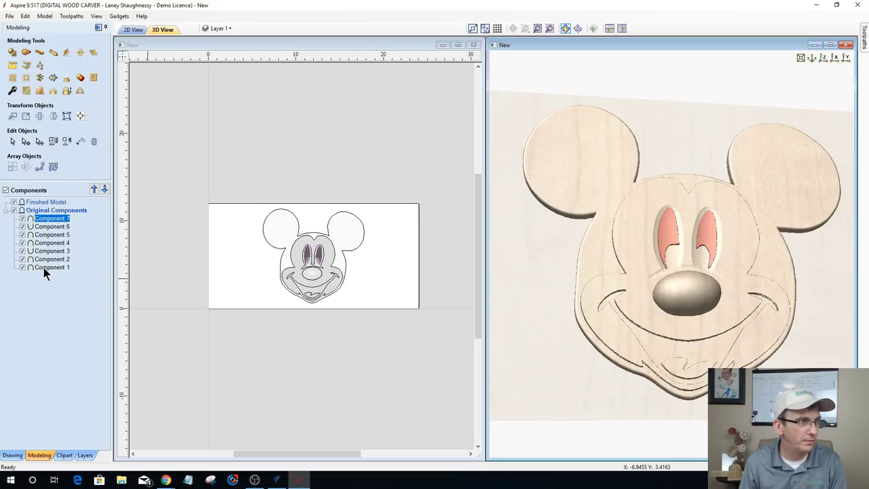
{"action": "left_click", "coordinate": [44, 268], "text": "shift"}
{"action": "right_click", "coordinate": [56, 237]}
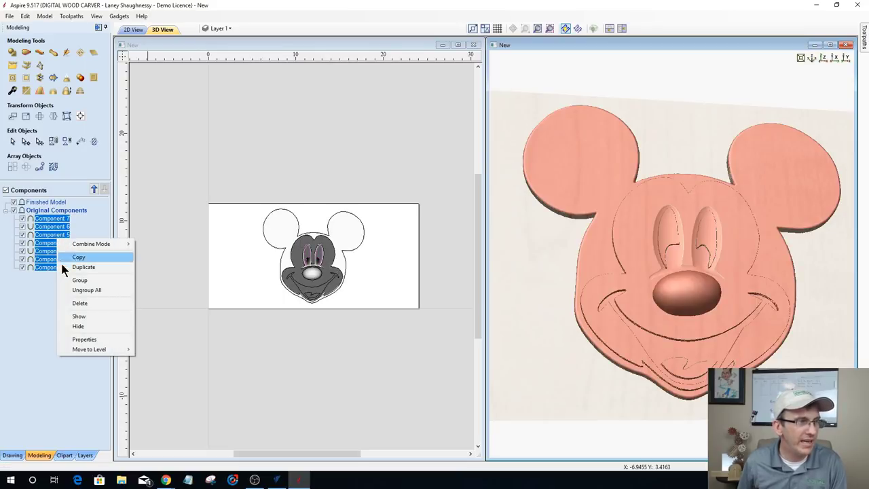
{"action": "left_click", "coordinate": [79, 280]}
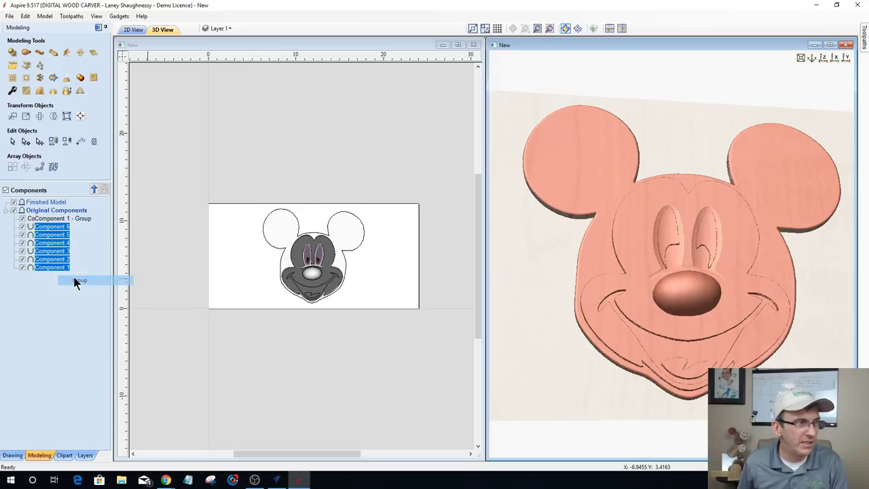
Step: Duplicate the component group into the Finished Model level and hide the Original Components level
{"action": "right_click", "coordinate": [56, 224]}
{"action": "key", "text": "Escape"}
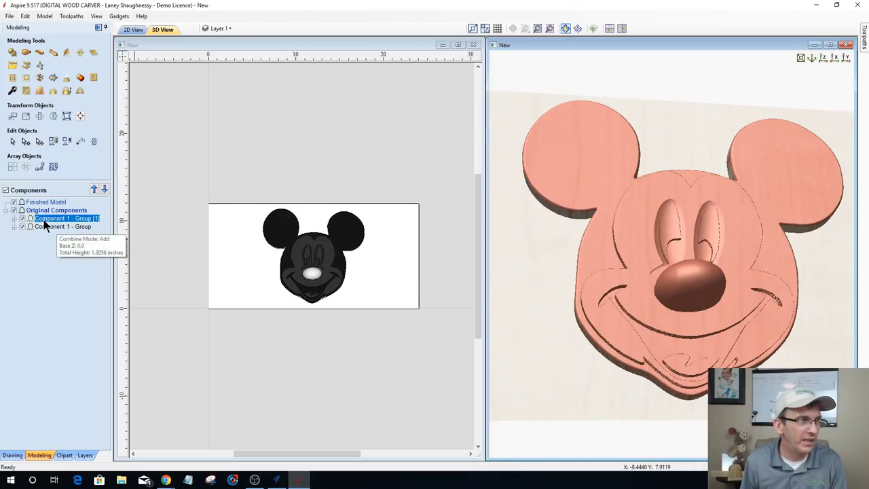
{"action": "left_click_drag", "start_coordinate": [51, 220], "coordinate": [52, 207]}
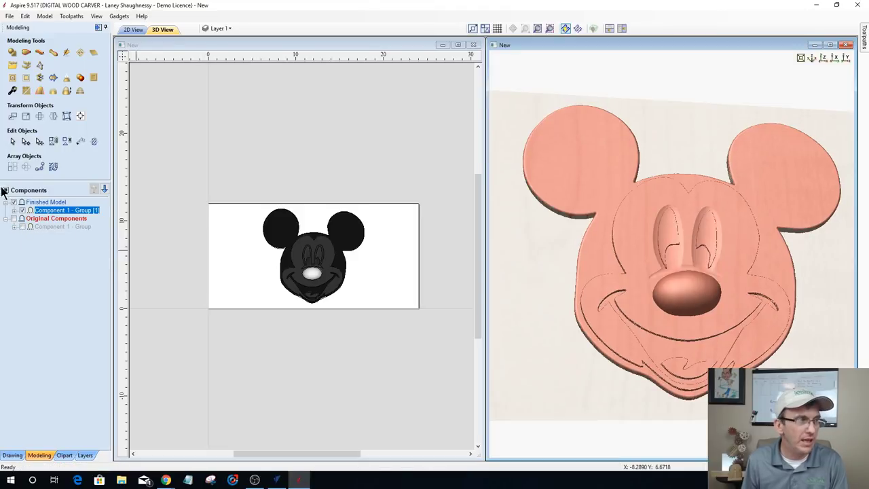
{"action": "mouse_move", "coordinate": [59, 223]}
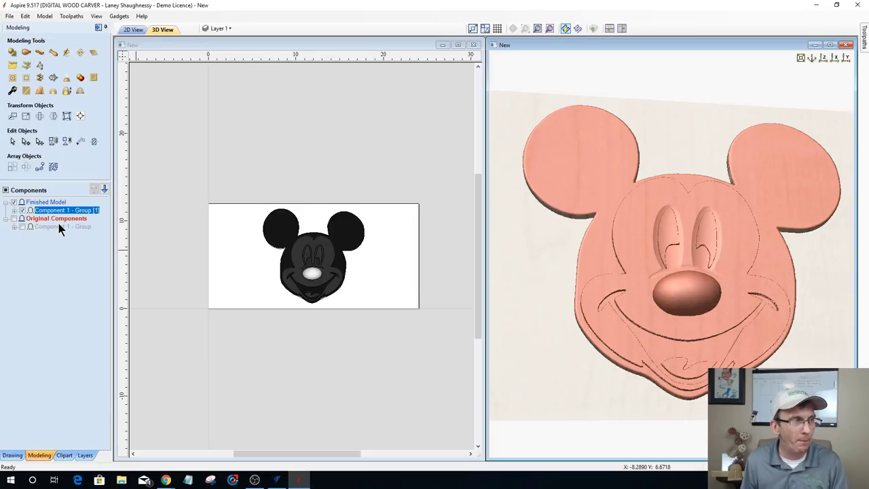
Step: Bake the component group in the Finished Model level into one component and hide the group in the Original Components level
{"action": "left_click", "coordinate": [14, 211]}
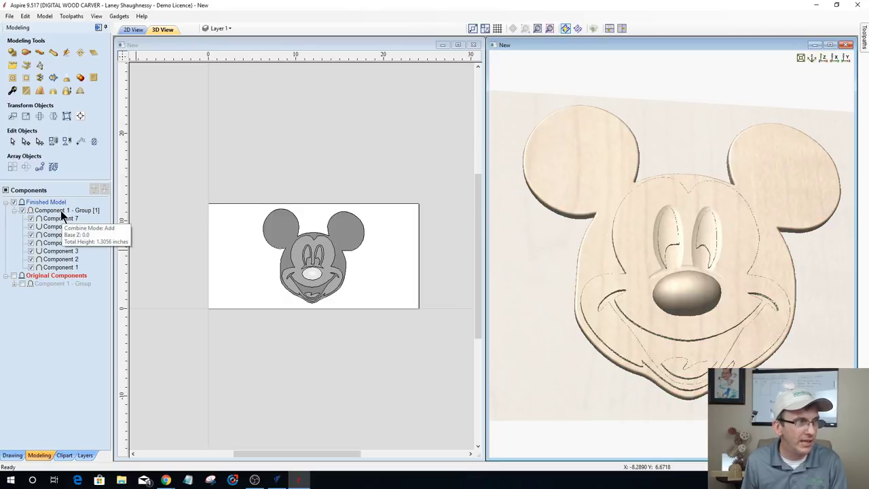
{"action": "left_click", "coordinate": [60, 211]}
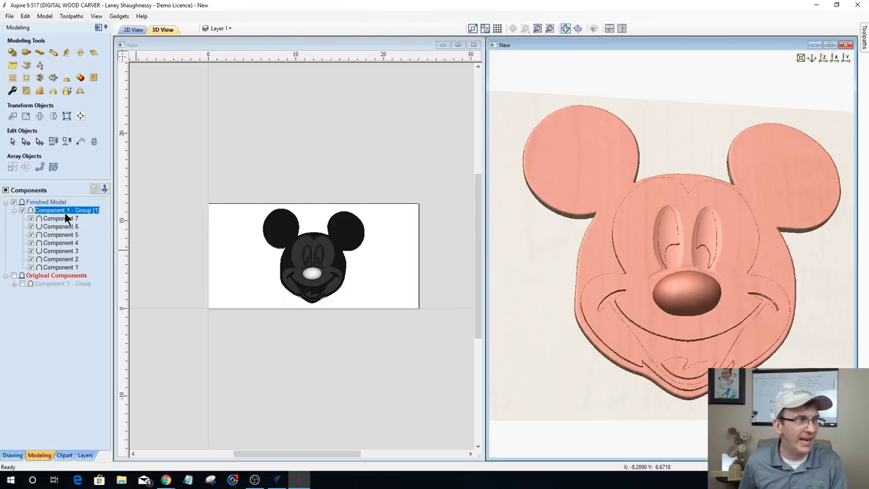
{"action": "left_click", "coordinate": [67, 78]}
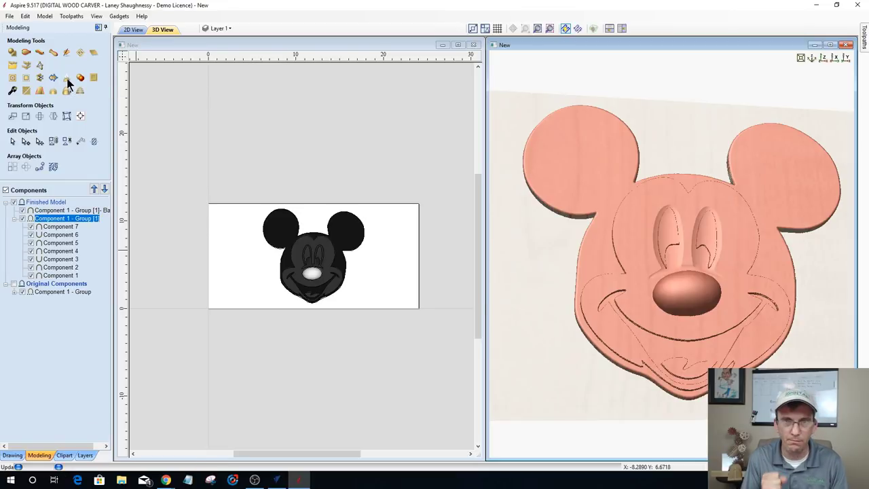
{"action": "left_click", "coordinate": [67, 80]}
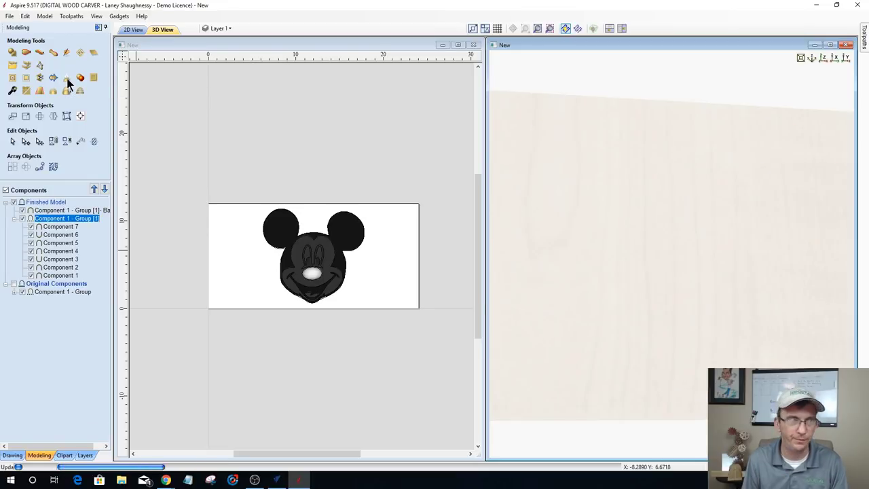
{"action": "left_click", "coordinate": [56, 211]}
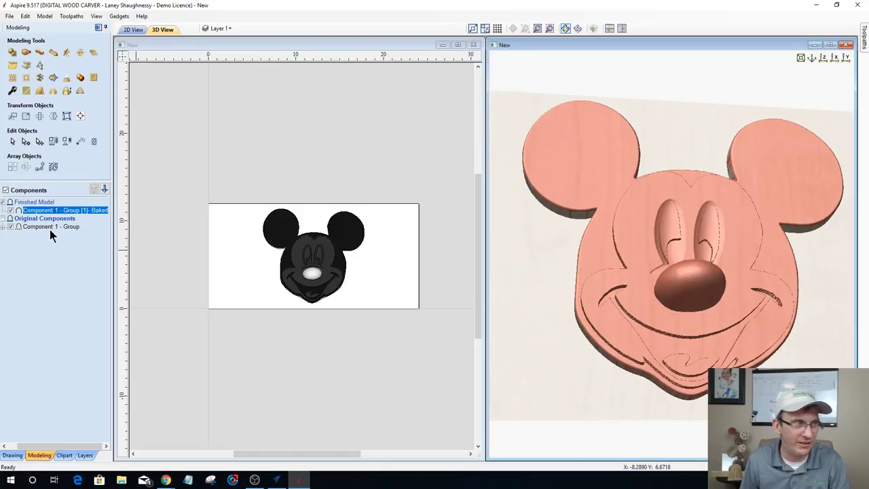
{"action": "left_click", "coordinate": [11, 227]}
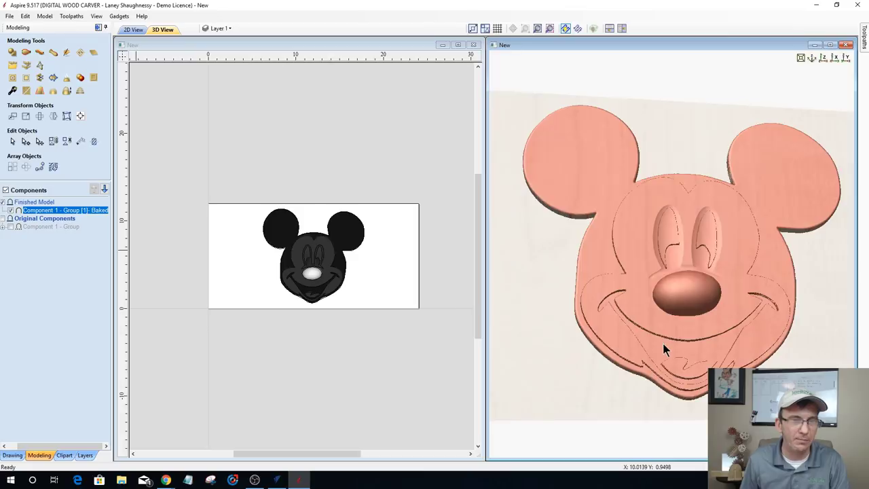
Step: Smooth the baked Finished Model component at about a quarter of the smoothing range with Preserve transparency enabled
{"action": "left_click_drag", "start_coordinate": [663, 344], "coordinate": [649, 319]}
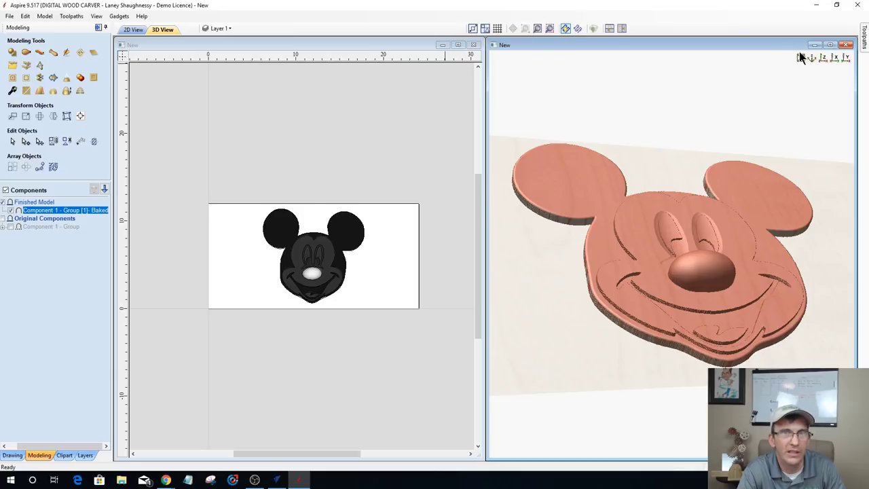
{"action": "left_click", "coordinate": [829, 45]}
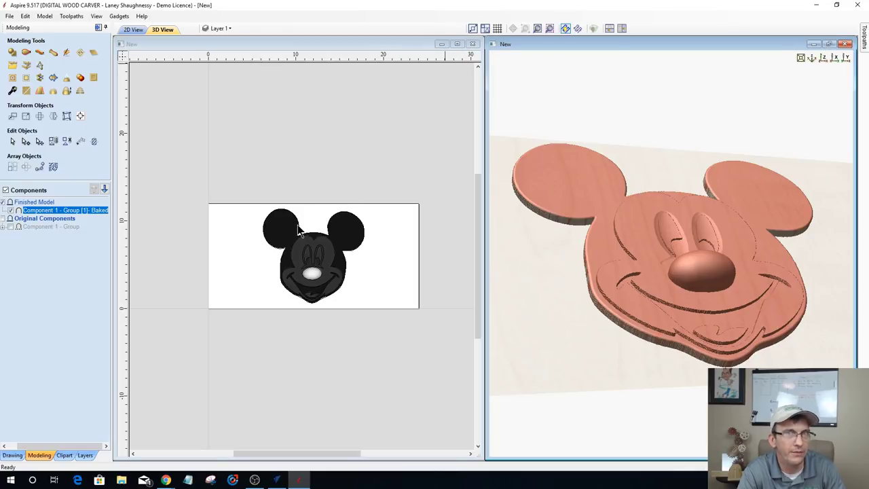
{"action": "key", "text": "F3"}
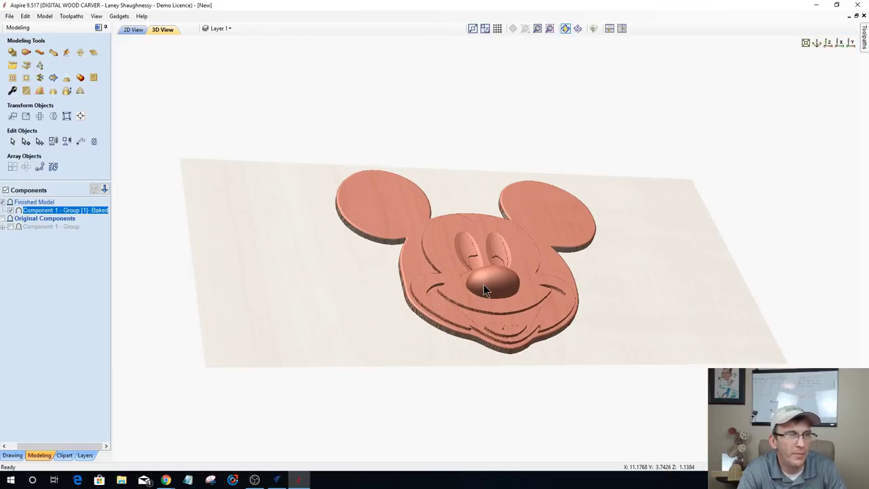
{"action": "scroll", "coordinate": [474, 309], "scroll_direction": "up", "scroll_amount": 2}
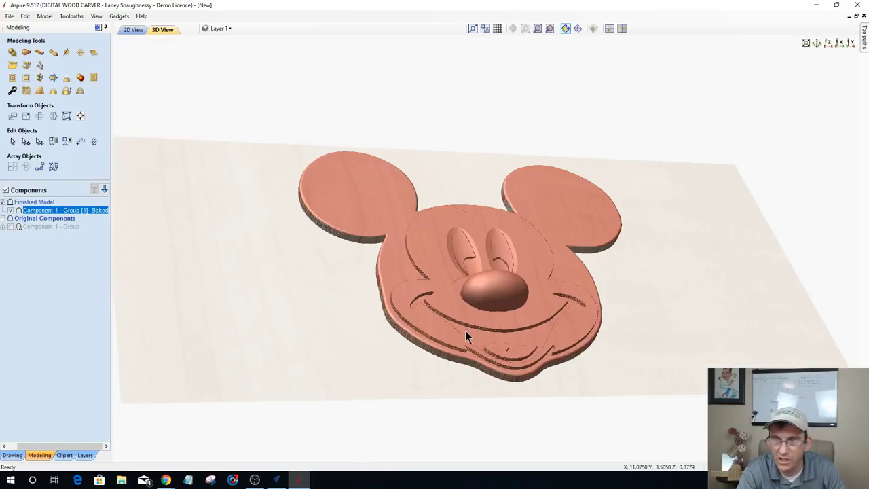
{"action": "scroll", "coordinate": [451, 349], "scroll_direction": "up", "scroll_amount": 3}
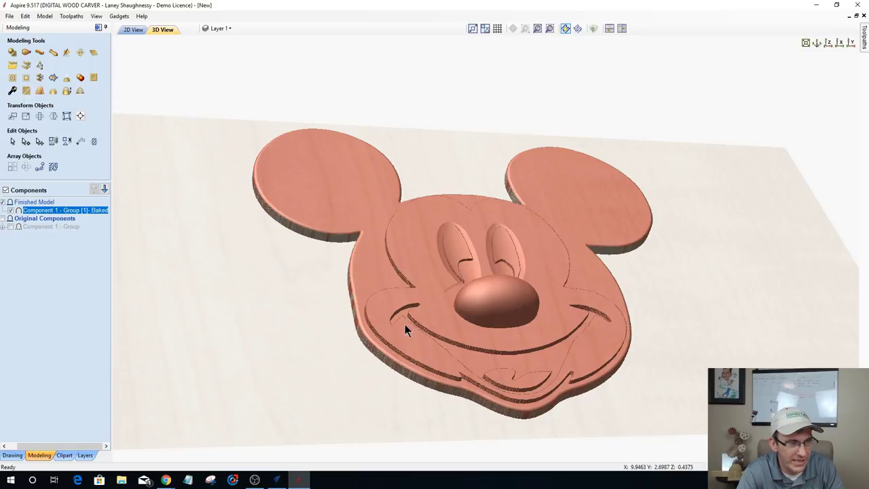
{"action": "scroll", "coordinate": [404, 324], "scroll_direction": "up", "scroll_amount": 2}
{"action": "scroll", "coordinate": [313, 351], "scroll_direction": "up", "scroll_amount": 1}
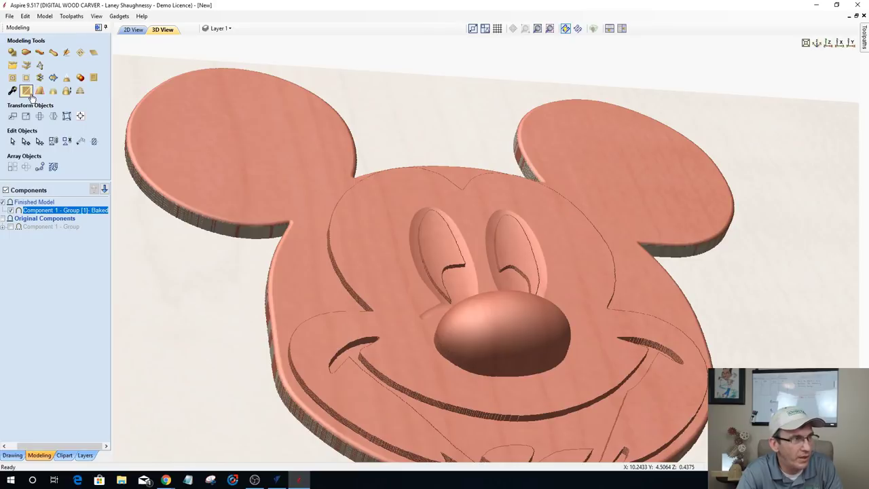
{"action": "left_click", "coordinate": [27, 92]}
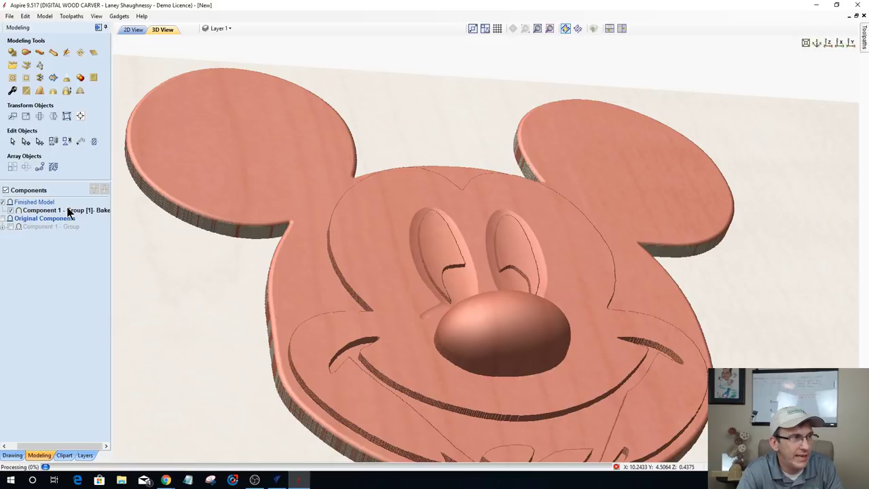
{"action": "left_click", "coordinate": [25, 91]}
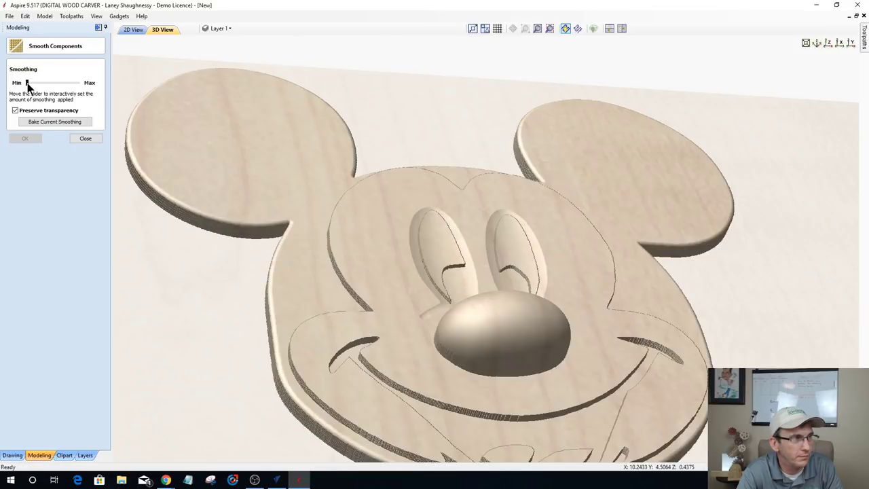
{"action": "left_click_drag", "start_coordinate": [28, 84], "coordinate": [42, 86]}
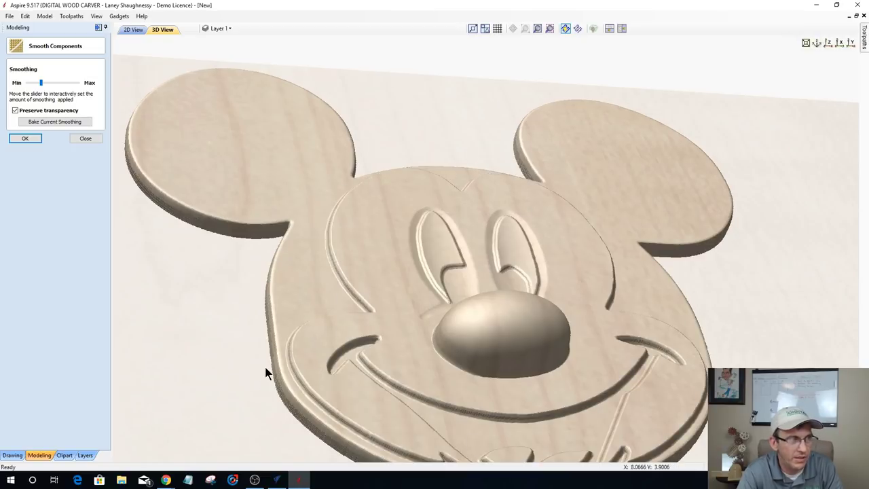
{"action": "left_click", "coordinate": [20, 139]}
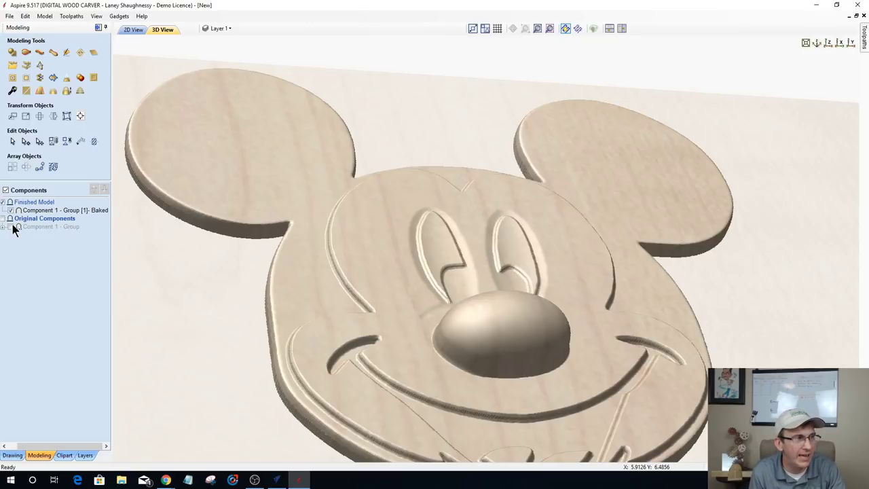
Step: Hide the Finished Model level, show the Original Components level and expand its component group
{"action": "left_click", "coordinate": [4, 204]}
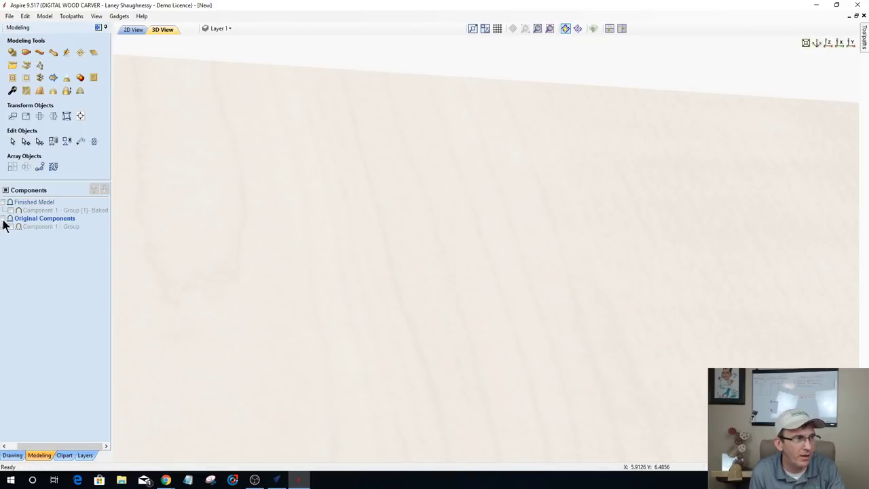
{"action": "left_click", "coordinate": [4, 219]}
{"action": "left_click", "coordinate": [4, 219]}
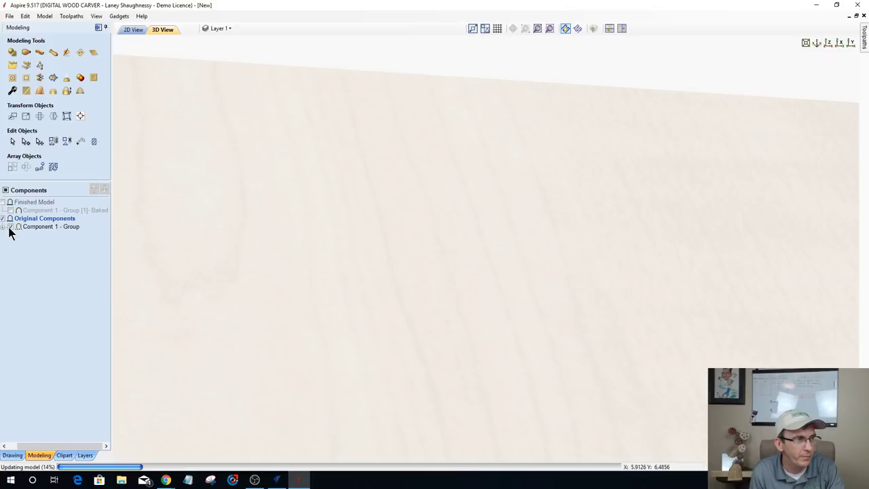
{"action": "left_click", "coordinate": [3, 227]}
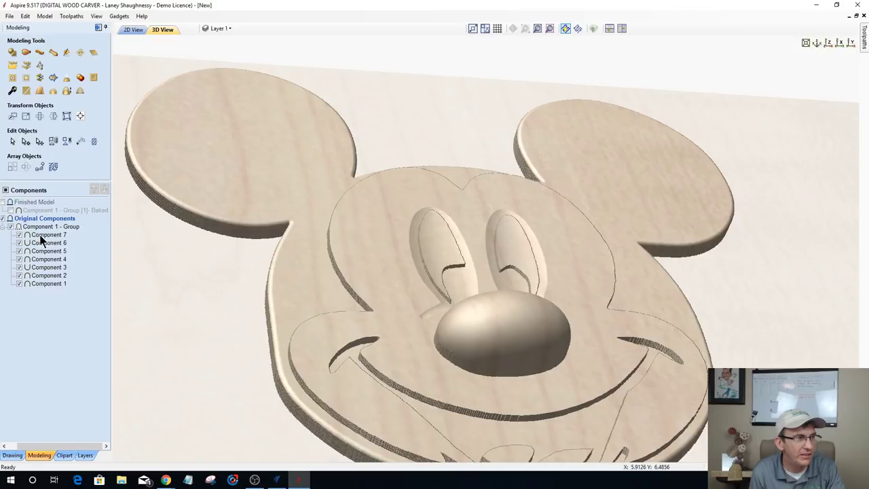
Step: Set the base height of the nose, Component 5 in the Original Components group, to -0.1725 inches
{"action": "left_click", "coordinate": [48, 235]}
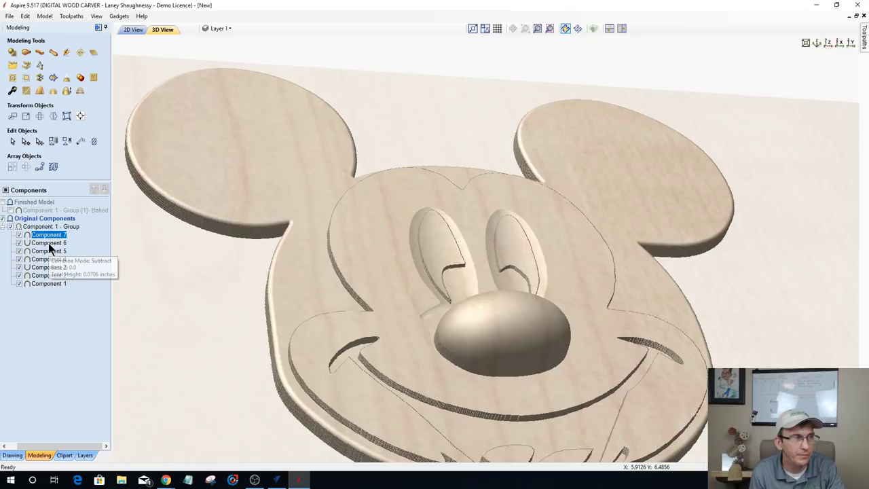
{"action": "left_click", "coordinate": [48, 245]}
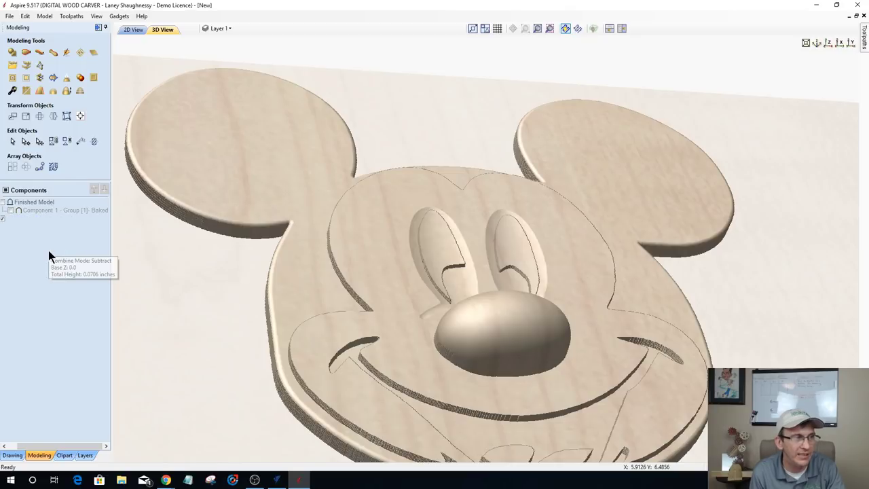
{"action": "left_click", "coordinate": [61, 251]}
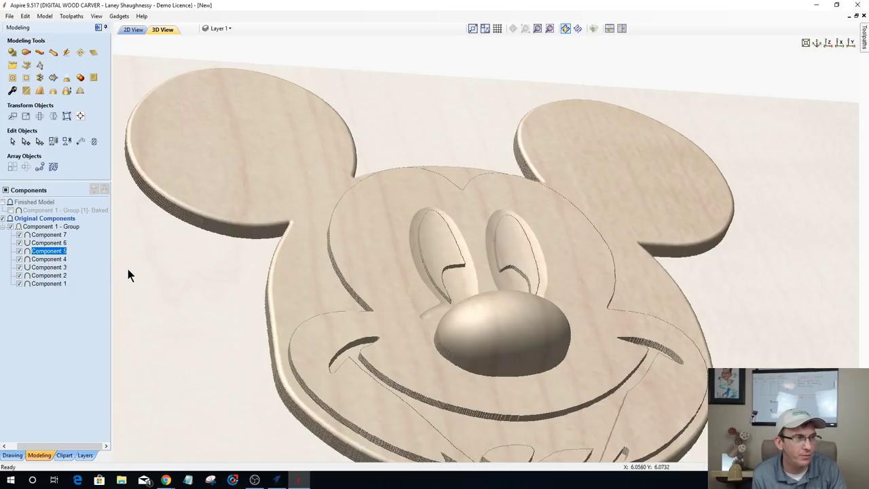
{"action": "left_click", "coordinate": [13, 90]}
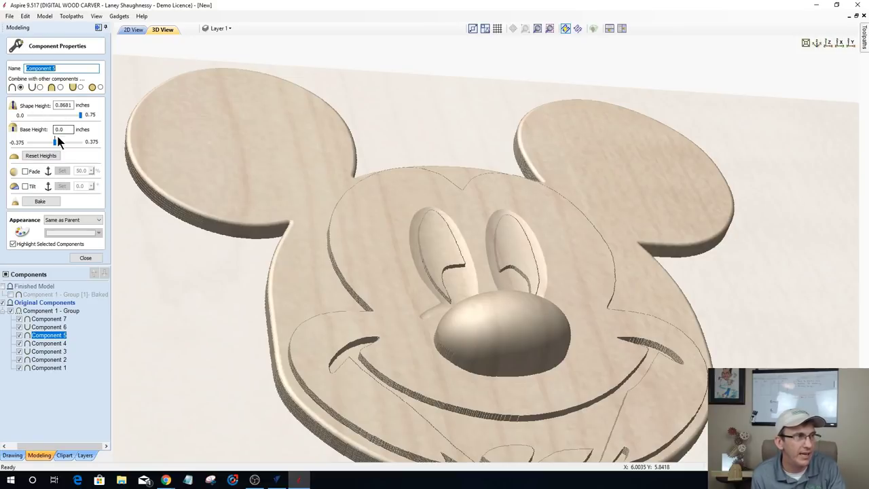
{"action": "left_click_drag", "start_coordinate": [55, 142], "coordinate": [68, 142]}
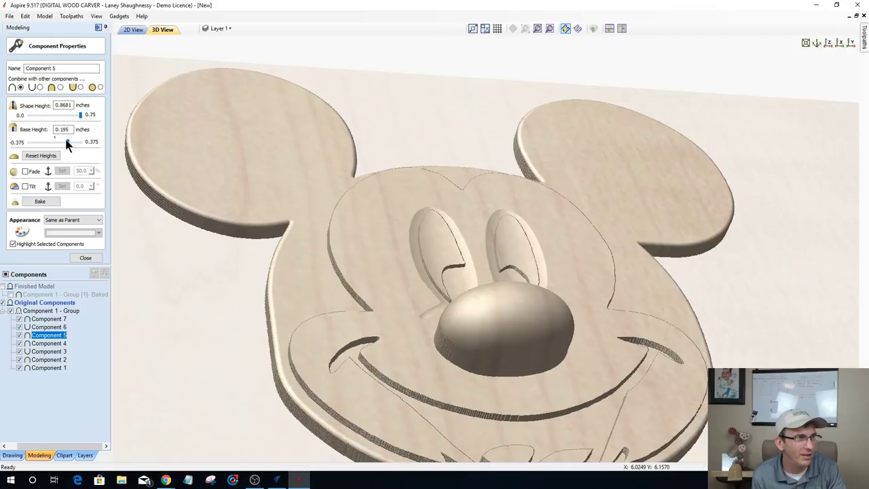
{"action": "left_click_drag", "start_coordinate": [73, 144], "coordinate": [92, 146]}
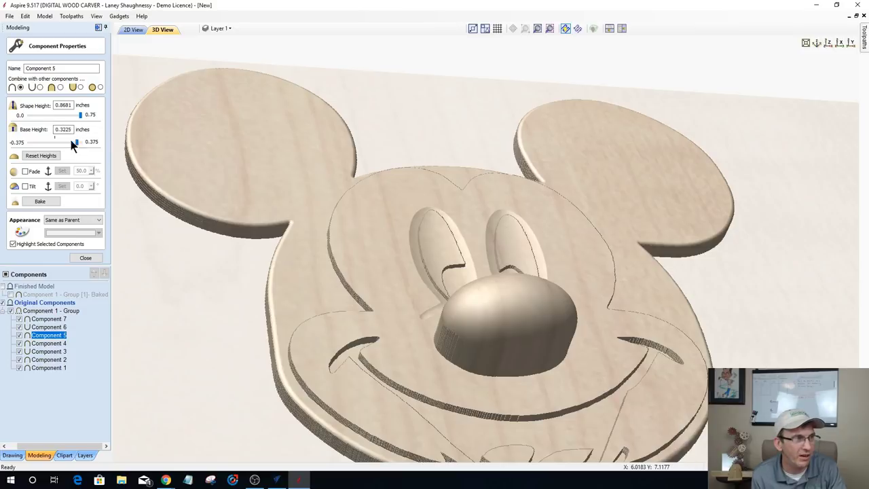
{"action": "left_click", "coordinate": [43, 143]}
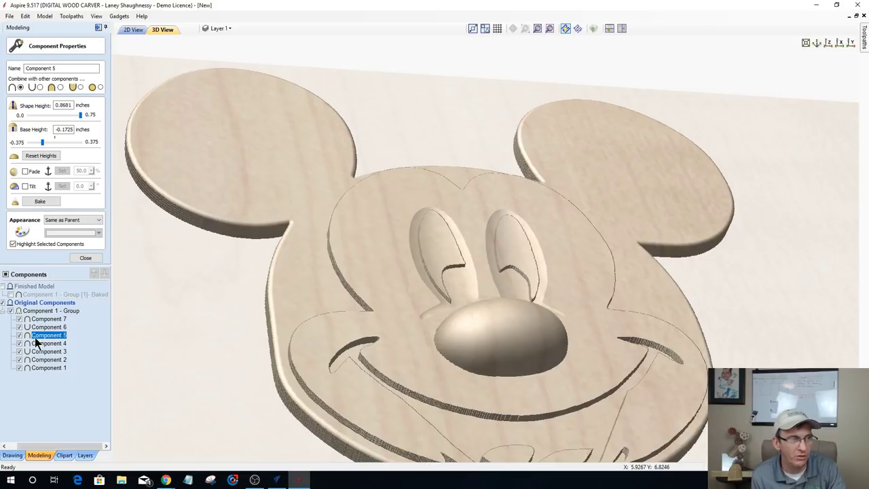
{"action": "left_click", "coordinate": [64, 294]}
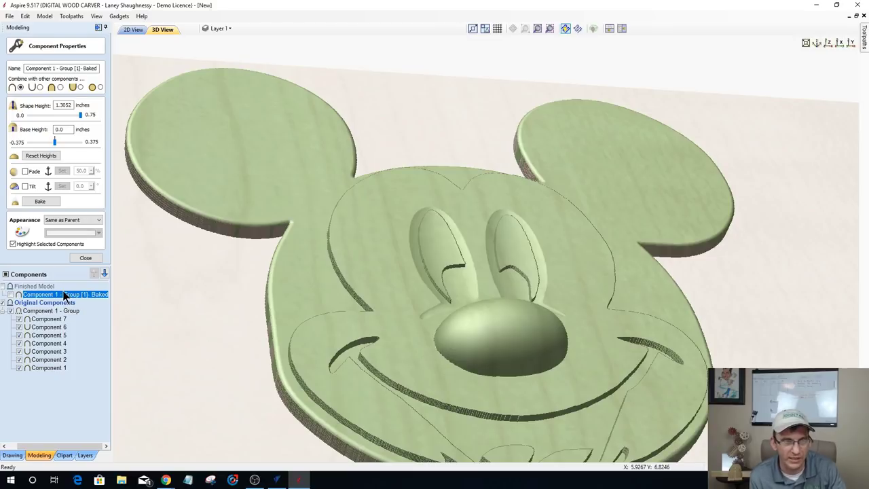
{"action": "left_click", "coordinate": [78, 258]}
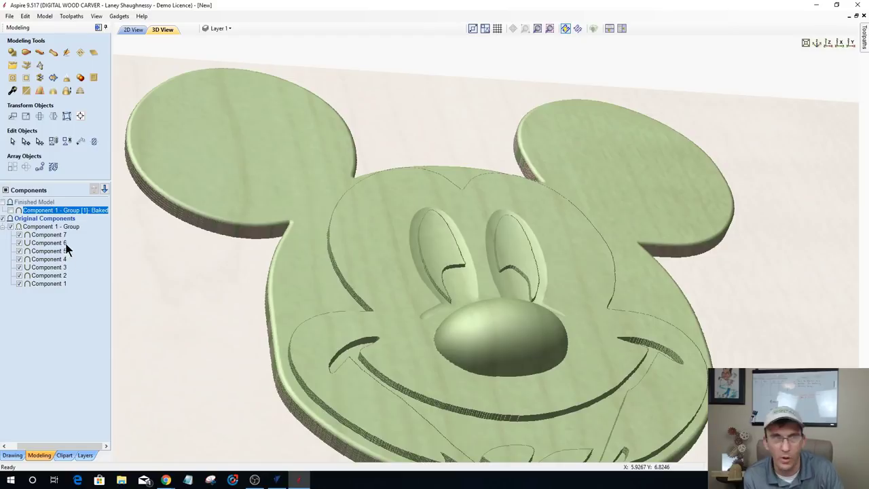
Step: Switch to VCarve Pro and place the Flourish Repeat 2 model from the Decorative clipart folder in the upper half of the job
{"action": "left_click", "coordinate": [815, 7]}
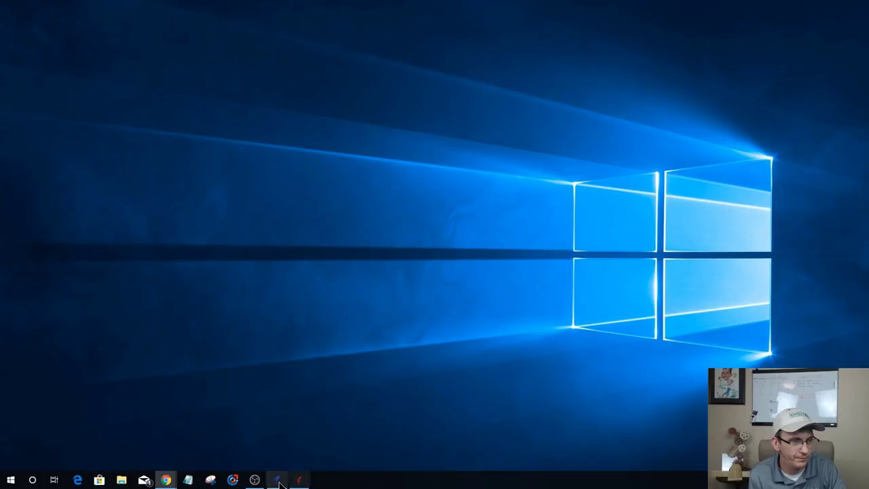
{"action": "left_click", "coordinate": [278, 480]}
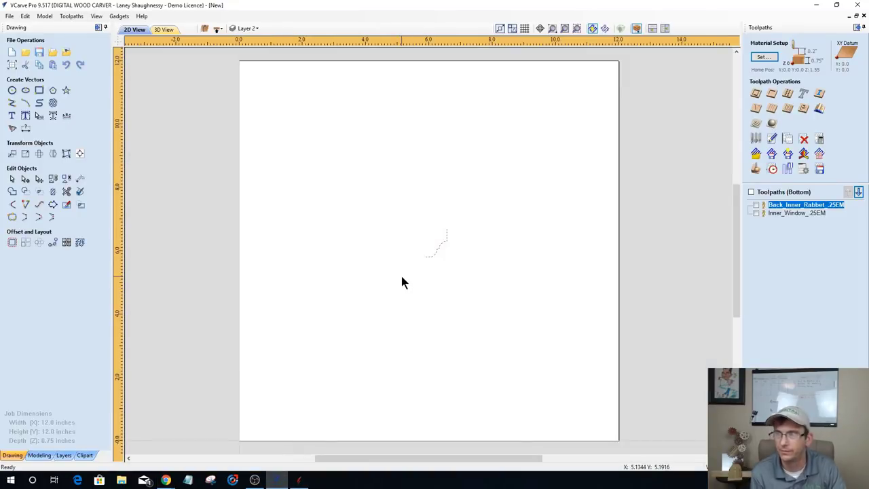
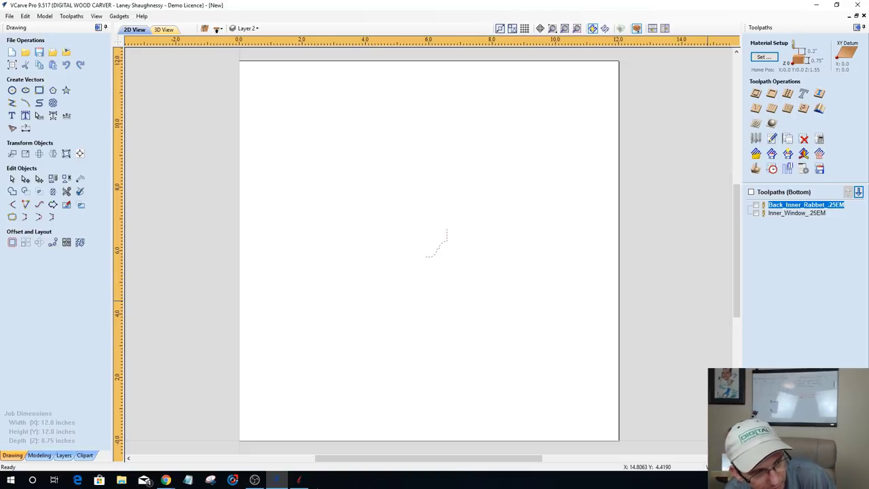
{"action": "left_click", "coordinate": [84, 455]}
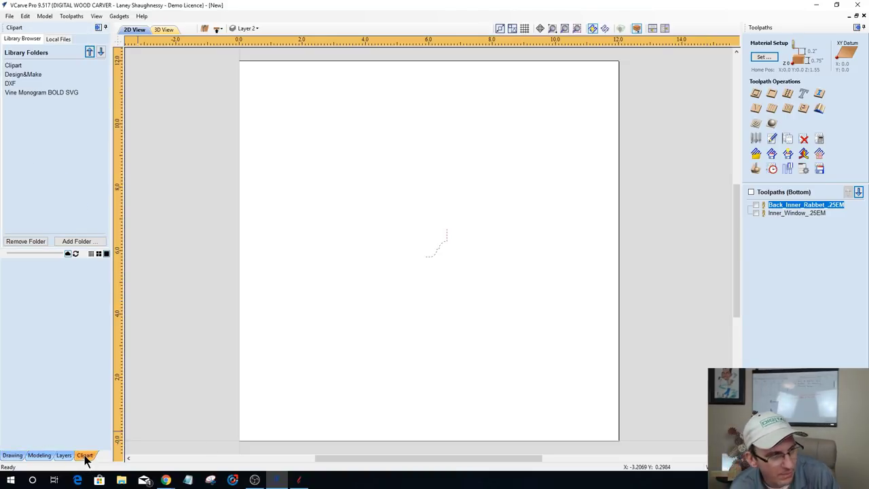
{"action": "double_click", "coordinate": [13, 66]}
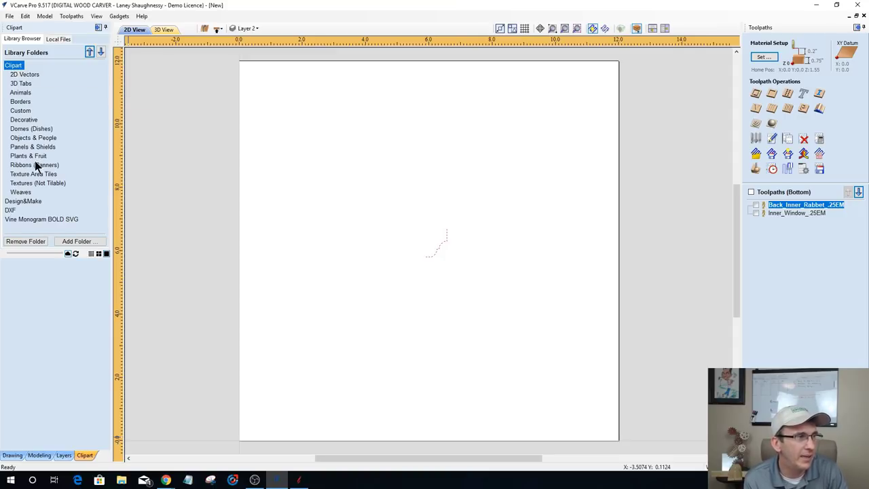
{"action": "left_click", "coordinate": [27, 120]}
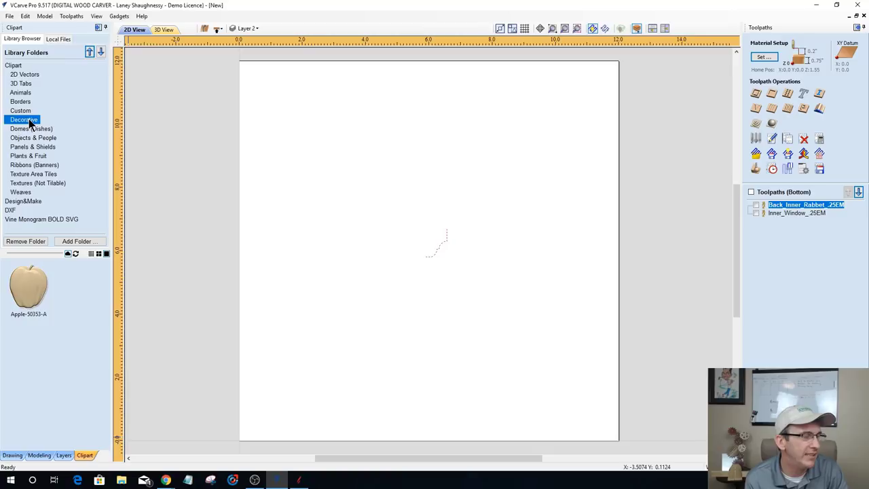
{"action": "mouse_move", "coordinate": [106, 292]}
{"action": "left_mouse_down"}
{"action": "mouse_move", "coordinate": [98, 430]}
{"action": "mouse_move", "coordinate": [104, 353]}
{"action": "mouse_move", "coordinate": [106, 381]}
{"action": "mouse_move", "coordinate": [412, 201]}
{"action": "left_mouse_up"}
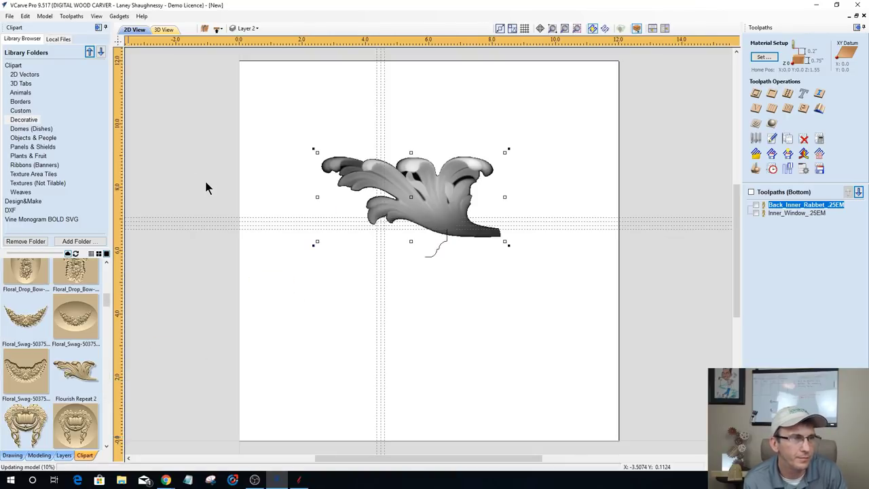
Step: Delete all guide lines and the stray open vector below the Flourish Repeat 2 model
{"action": "left_click", "coordinate": [99, 17]}
{"action": "mouse_move", "coordinate": [117, 46]}
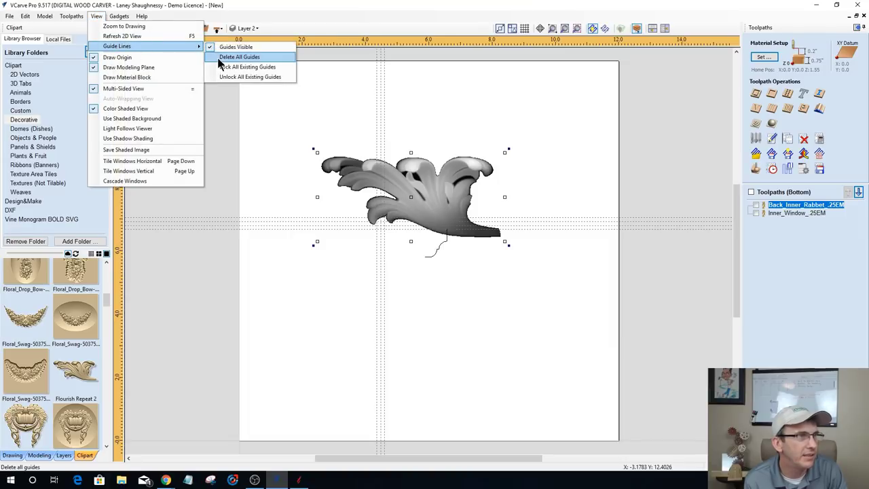
{"action": "left_click", "coordinate": [214, 58]}
{"action": "left_click", "coordinate": [436, 258]}
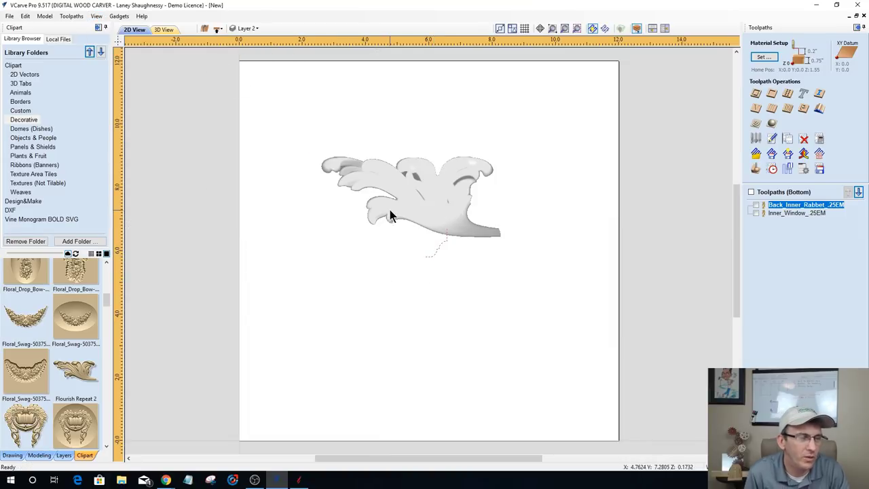
{"action": "left_click_drag", "start_coordinate": [390, 209], "coordinate": [479, 287]}
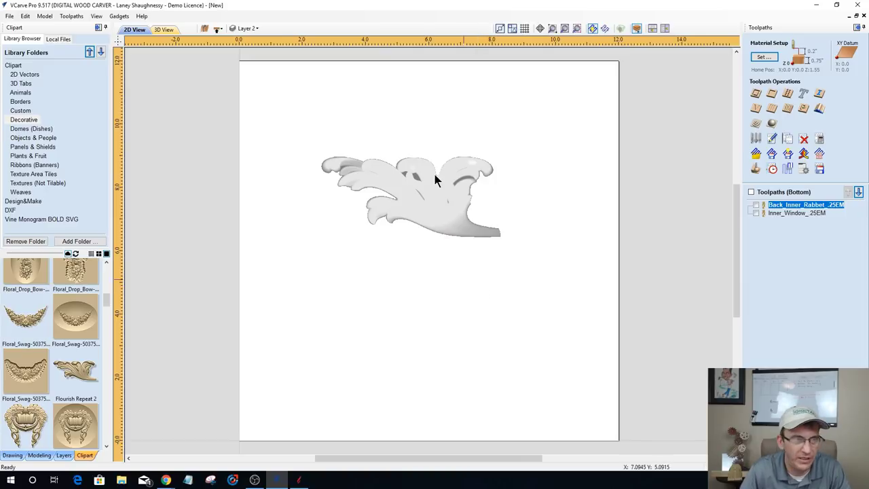
Step: Move Flourish Repeat 2 about 2 inches left and place the Flourish_80B-57367-A clipart in the lower-right area of the job
{"action": "left_click", "coordinate": [438, 202]}
{"action": "left_click_drag", "start_coordinate": [435, 200], "coordinate": [366, 194]}
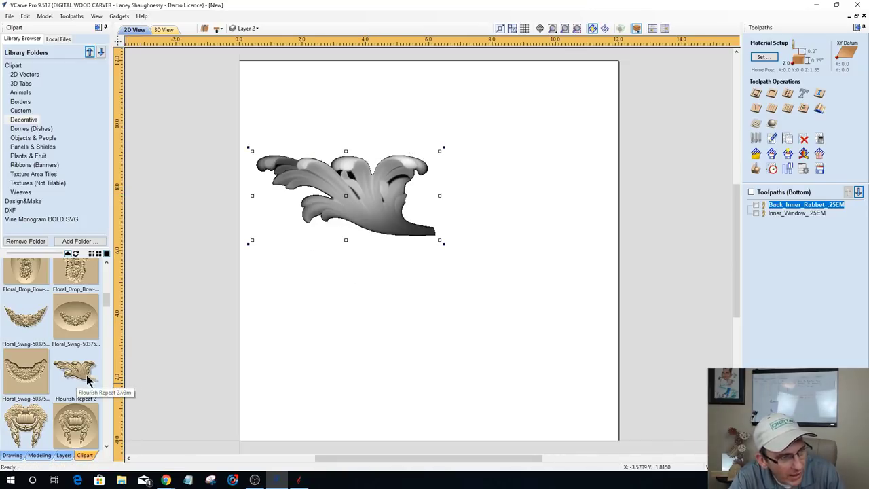
{"action": "scroll", "coordinate": [95, 358], "scroll_direction": "down", "scroll_amount": 5}
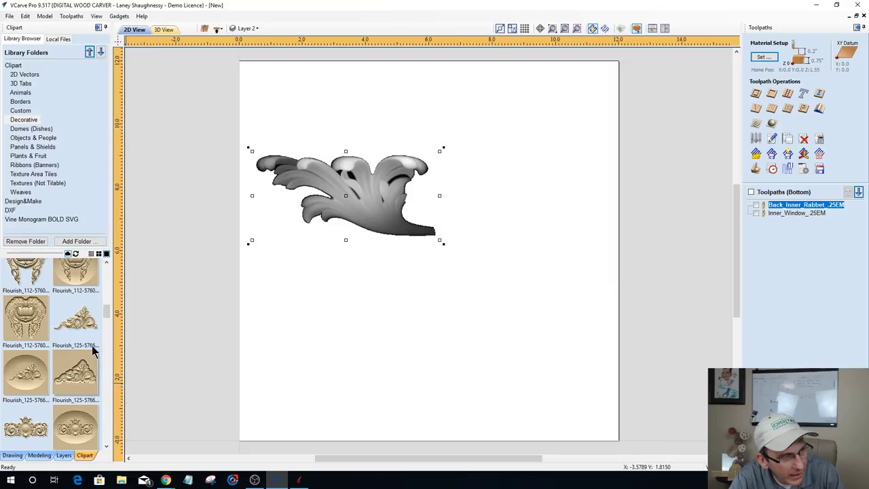
{"action": "scroll", "coordinate": [80, 327], "scroll_direction": "down", "scroll_amount": 6}
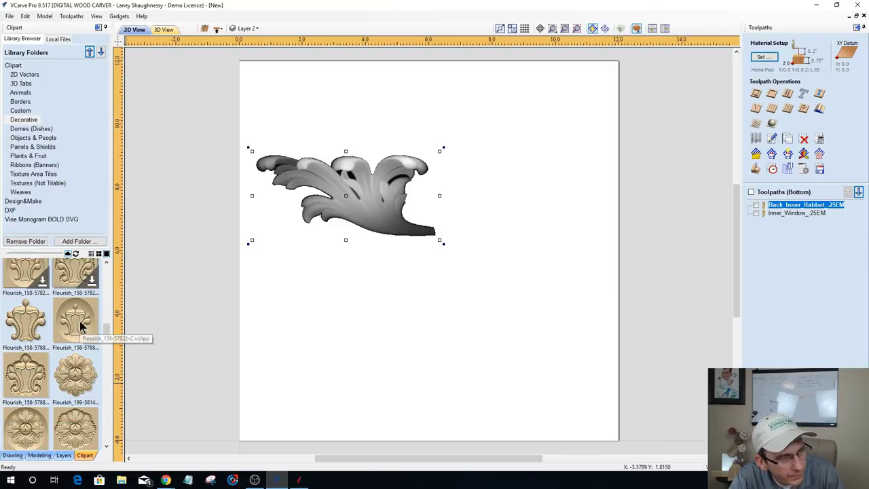
{"action": "scroll", "coordinate": [80, 328], "scroll_direction": "down", "scroll_amount": 6}
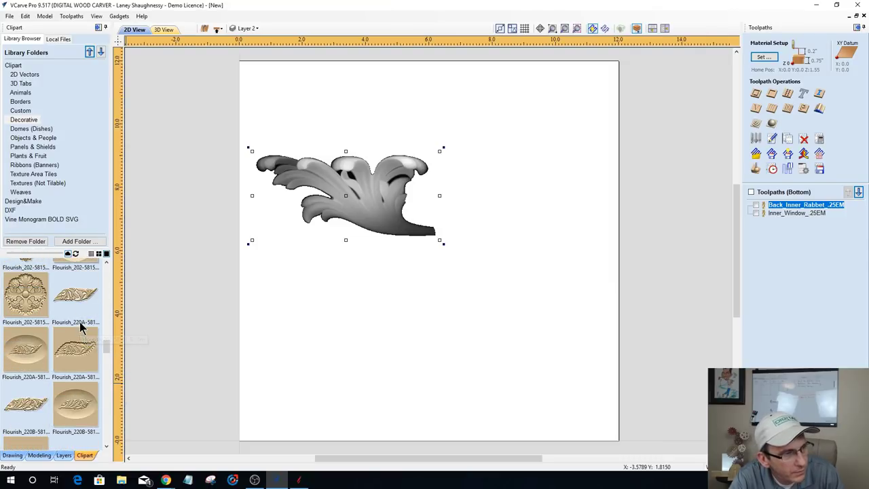
{"action": "scroll", "coordinate": [81, 328], "scroll_direction": "down", "scroll_amount": 5}
{"action": "scroll", "coordinate": [80, 327], "scroll_direction": "down", "scroll_amount": 2}
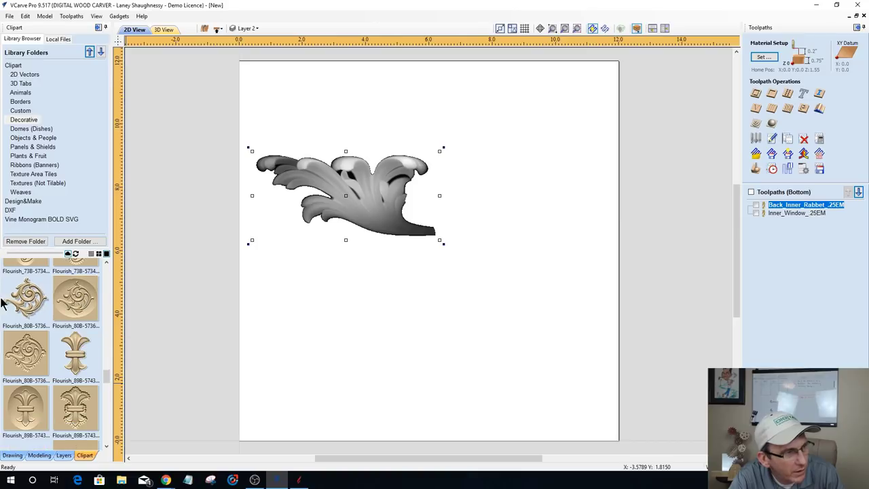
{"action": "left_click_drag", "start_coordinate": [27, 307], "coordinate": [391, 327]}
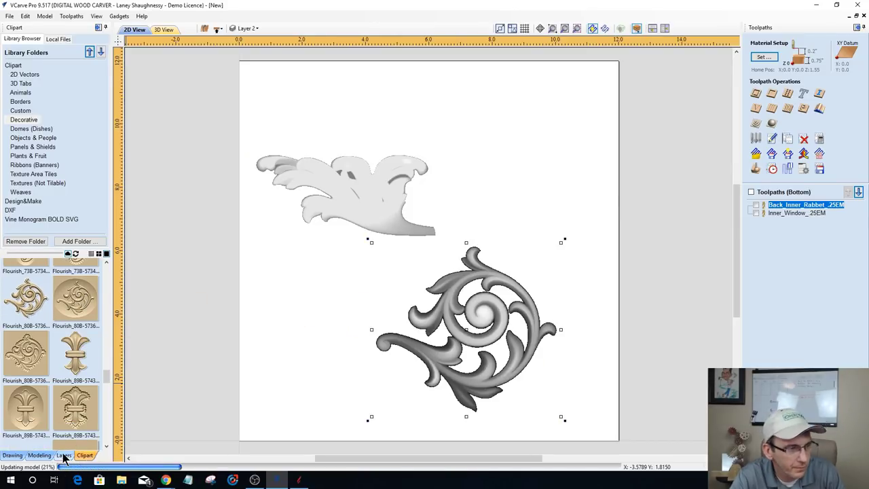
Step: Insert a new component level above Level 1 and move the Flourish_80B-57367-A component into it
{"action": "left_click", "coordinate": [40, 456]}
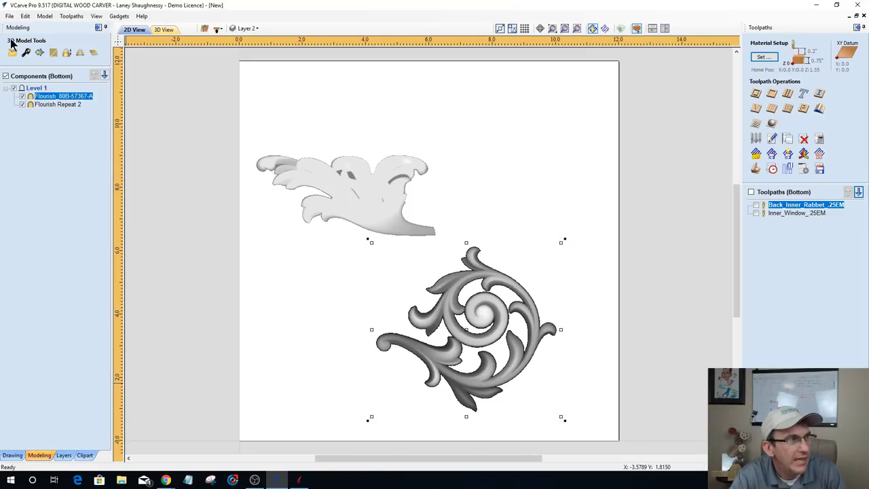
{"action": "right_click", "coordinate": [34, 91]}
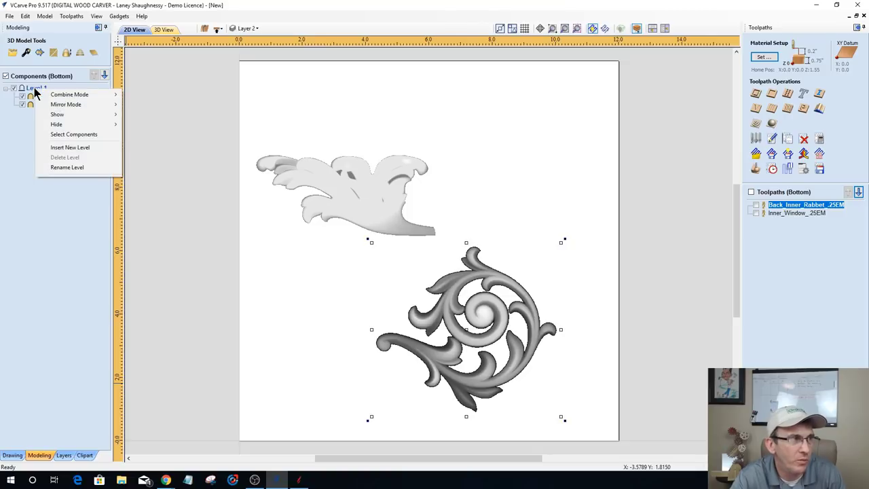
{"action": "mouse_move", "coordinate": [76, 100]}
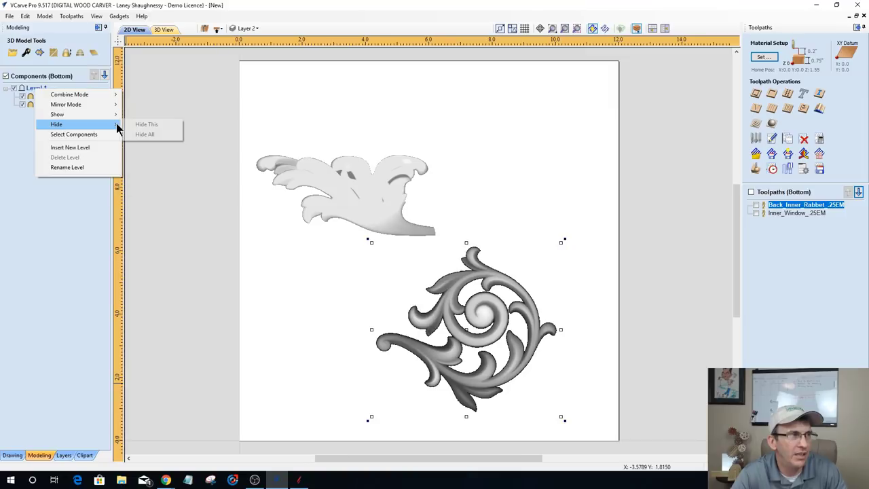
{"action": "left_click", "coordinate": [35, 90]}
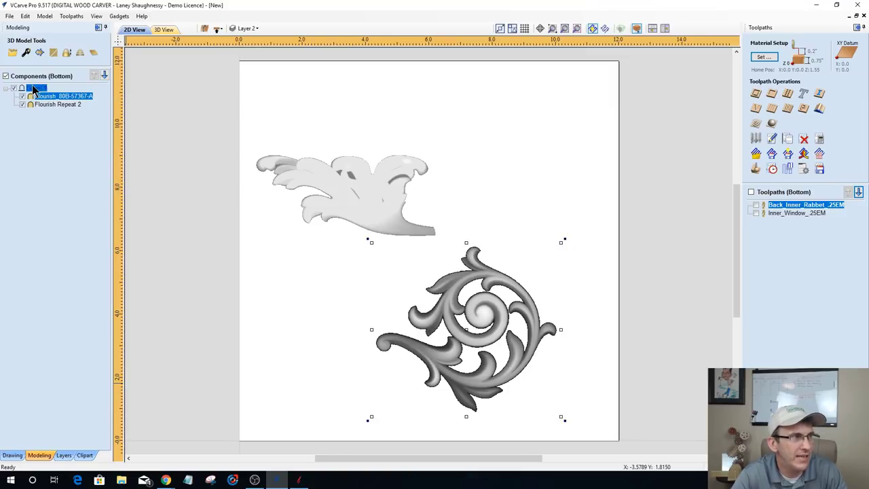
{"action": "right_click", "coordinate": [32, 89]}
{"action": "left_click", "coordinate": [50, 144]}
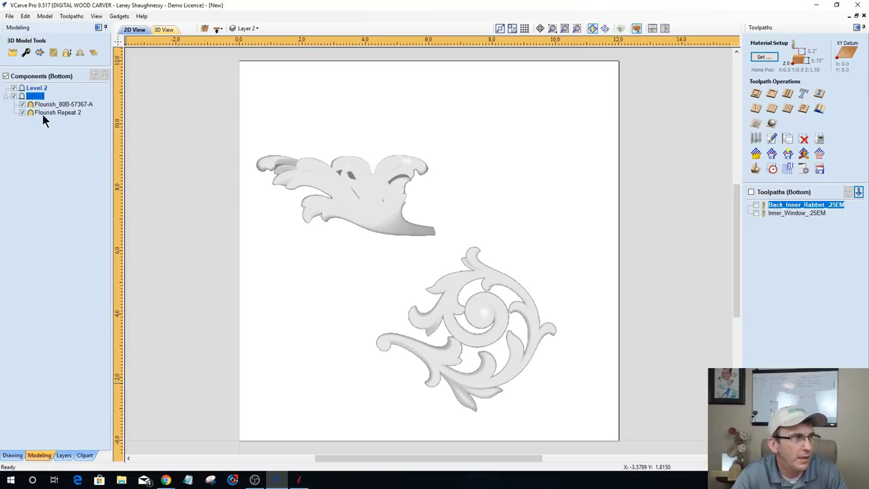
{"action": "left_click_drag", "start_coordinate": [46, 104], "coordinate": [48, 96]}
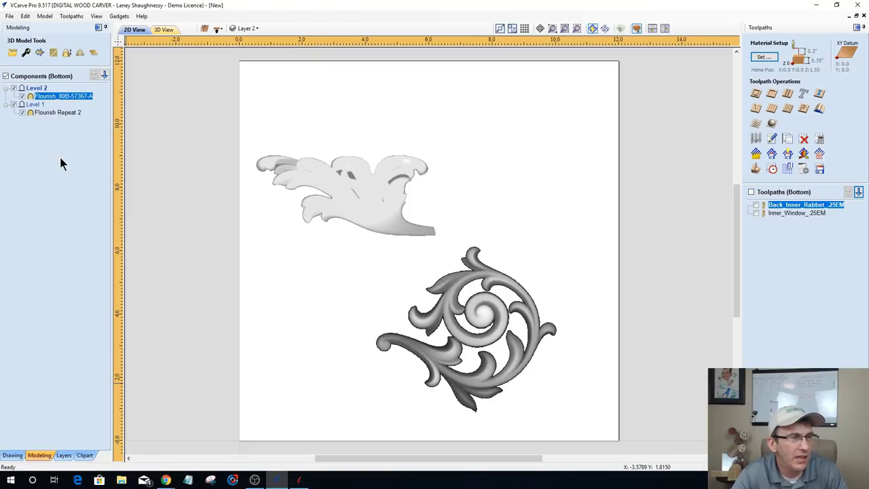
Step: Set Level 1's mirror mode to Left to Right and show the 2D and 3D views side by side
{"action": "left_click", "coordinate": [41, 113]}
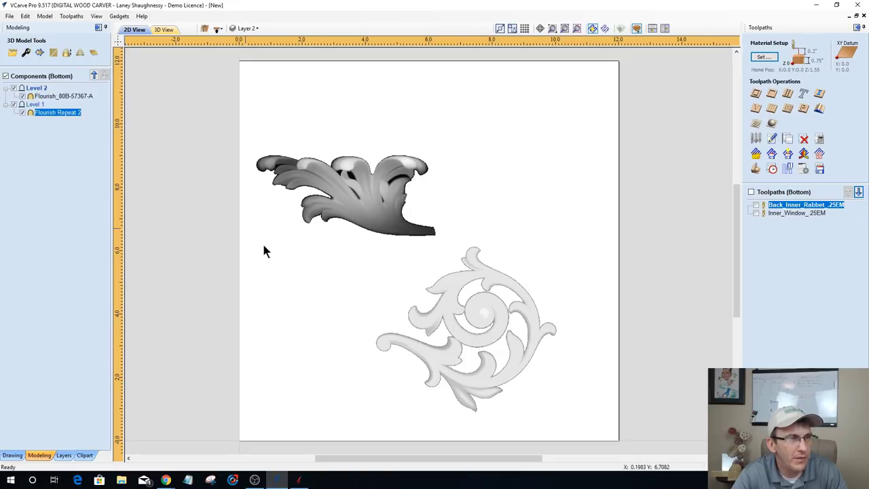
{"action": "left_click", "coordinate": [36, 103]}
{"action": "right_click", "coordinate": [37, 106]}
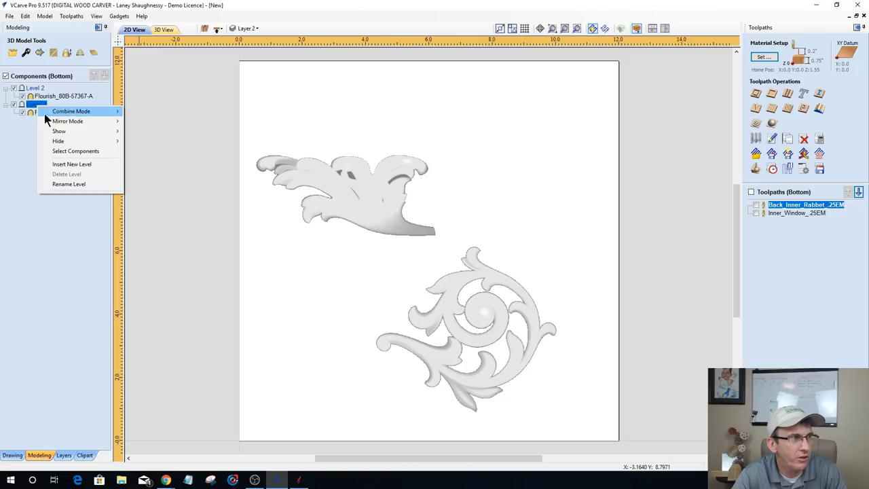
{"action": "mouse_move", "coordinate": [58, 125]}
{"action": "left_click", "coordinate": [140, 135]}
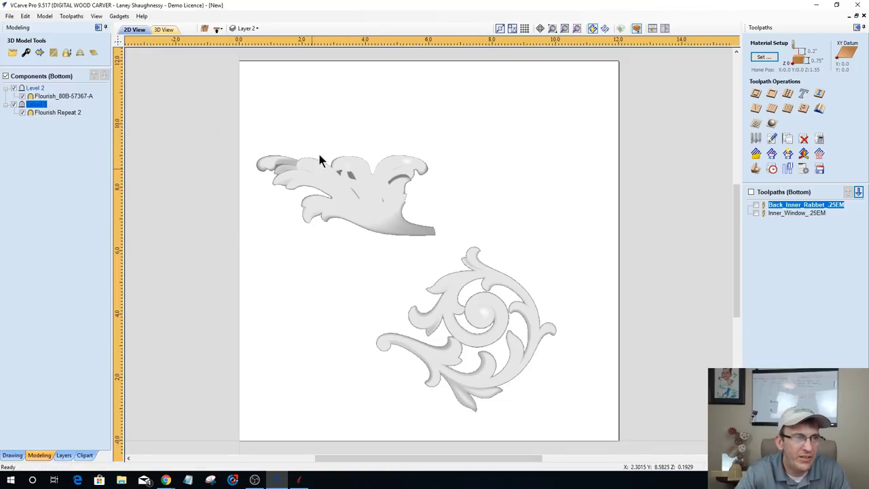
{"action": "left_click", "coordinate": [665, 29]}
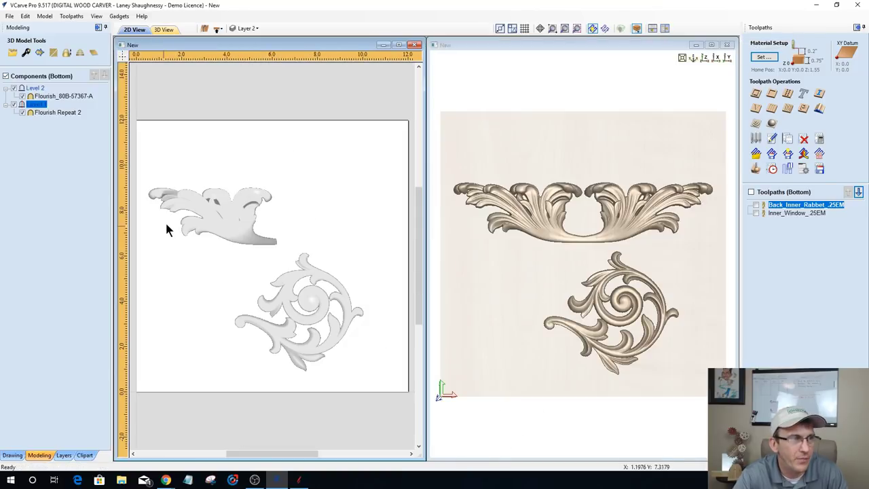
Step: Move Flourish Repeat 2 about 0.8 inches right and 1 inch up so its mirrored halves overlap at the centre
{"action": "left_click", "coordinate": [224, 218]}
{"action": "left_click_drag", "start_coordinate": [224, 216], "coordinate": [240, 196]}
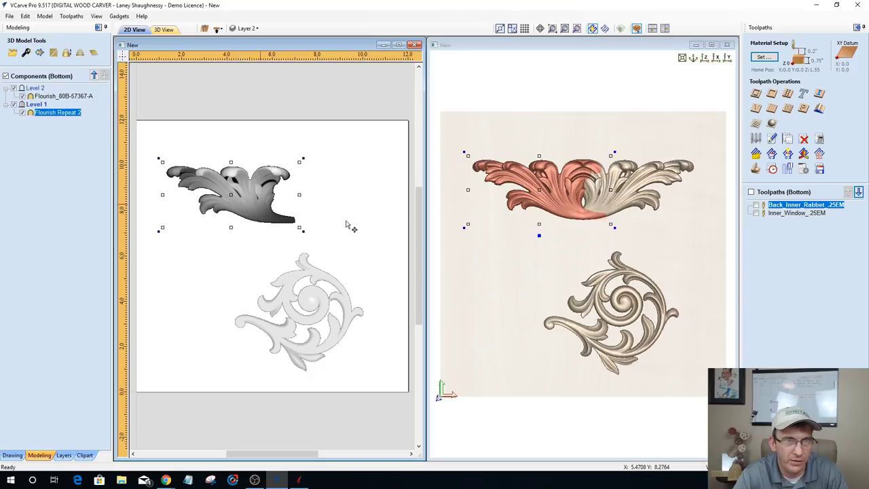
{"action": "left_click", "coordinate": [58, 146]}
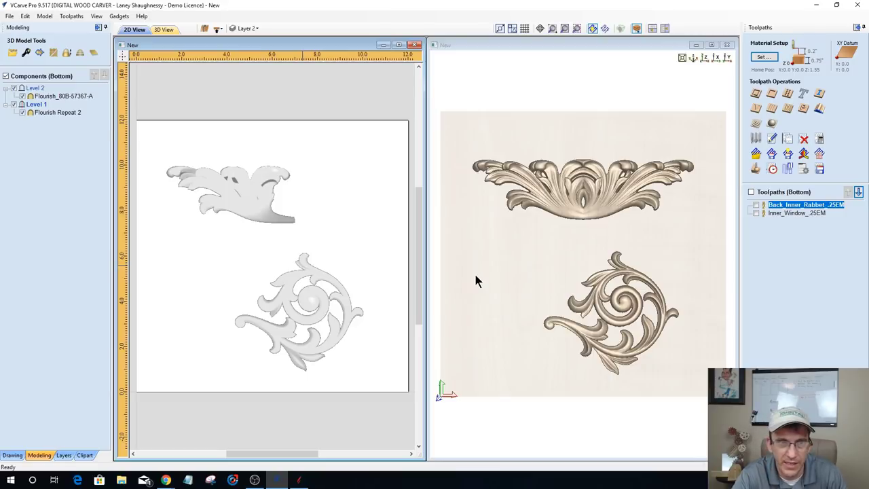
Step: Move the Flourish_80B-57367-A component about 1.2 inches to the right within the lower half of the job
{"action": "left_click", "coordinate": [302, 277]}
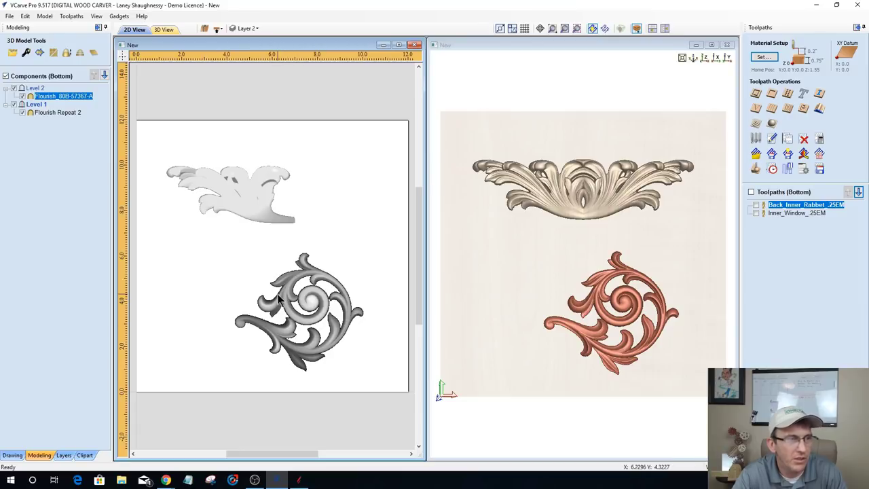
{"action": "left_click", "coordinate": [324, 300]}
{"action": "left_click", "coordinate": [323, 300]}
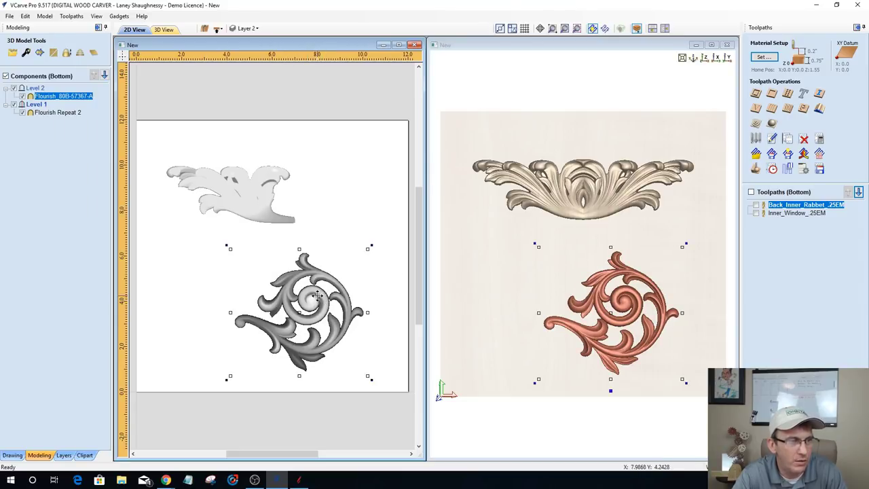
{"action": "left_click_drag", "start_coordinate": [324, 306], "coordinate": [351, 303]}
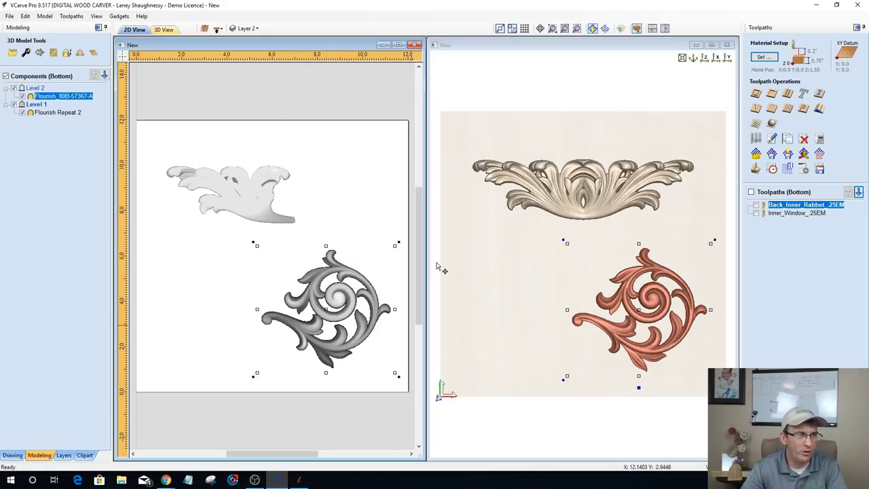
Step: Add a horizontal and a vertical guide line through the job's centre, both at 6.0 inches
{"action": "left_click", "coordinate": [249, 137]}
{"action": "left_click_drag", "start_coordinate": [261, 56], "coordinate": [136, 258]}
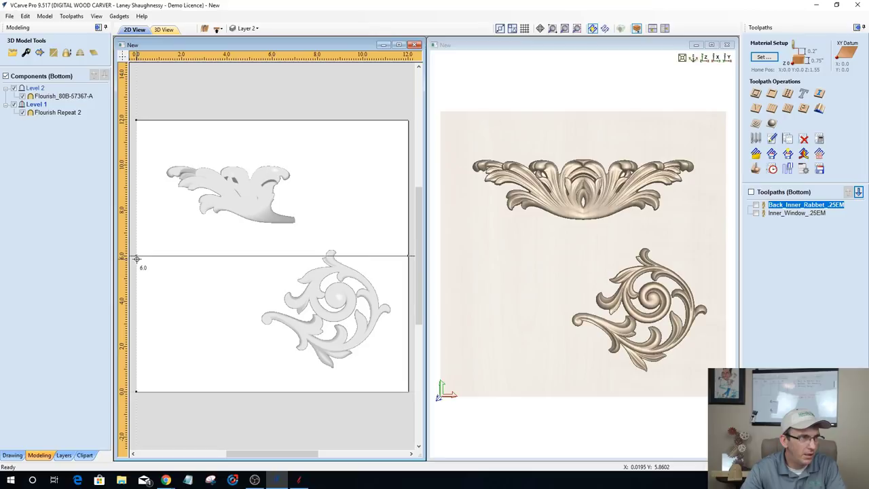
{"action": "left_click_drag", "start_coordinate": [294, 55], "coordinate": [274, 121]}
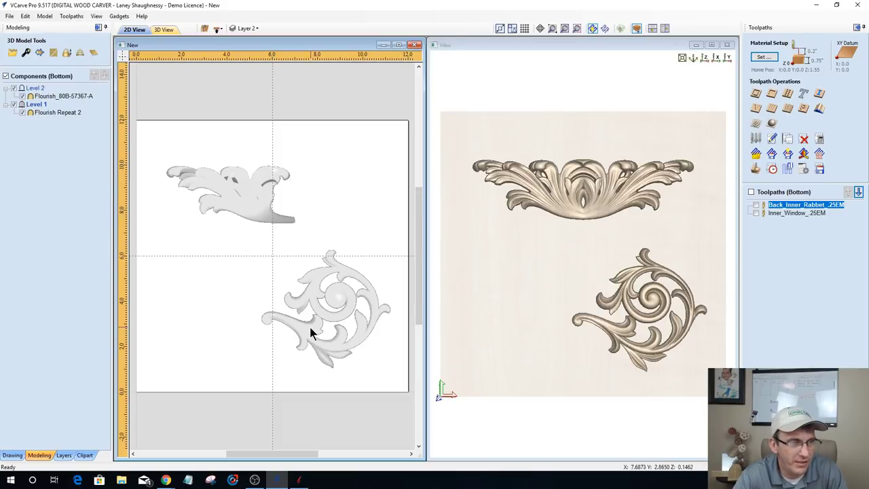
Step: Scale the Flourish_80B-57367-A component down from its upper-left corner to fit inside the lower-right quadrant
{"action": "left_click", "coordinate": [323, 281]}
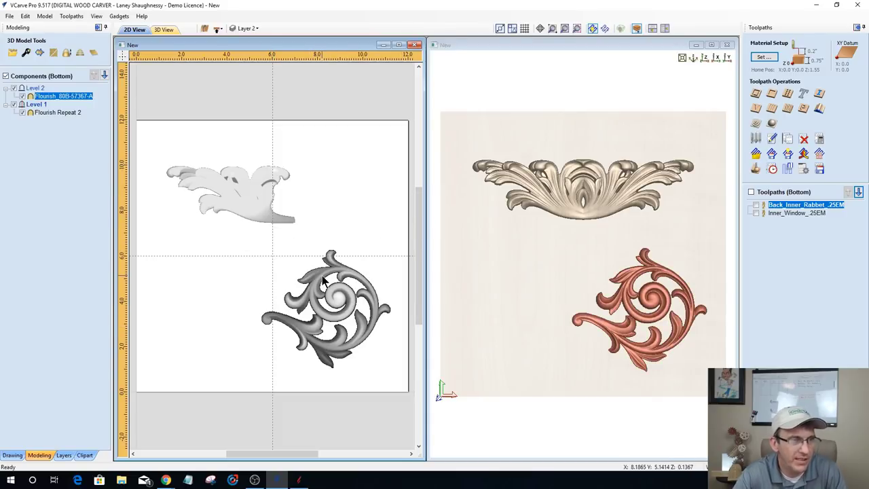
{"action": "left_click", "coordinate": [258, 247]}
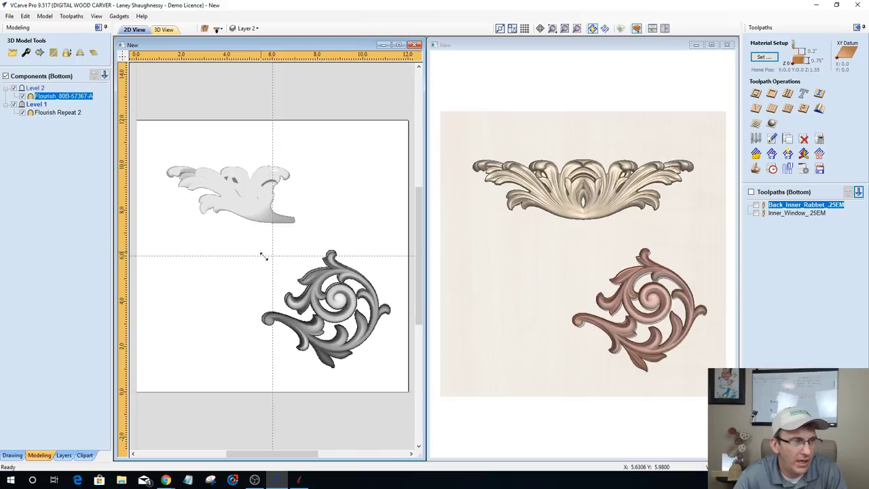
{"action": "left_click_drag", "start_coordinate": [263, 255], "coordinate": [275, 263]}
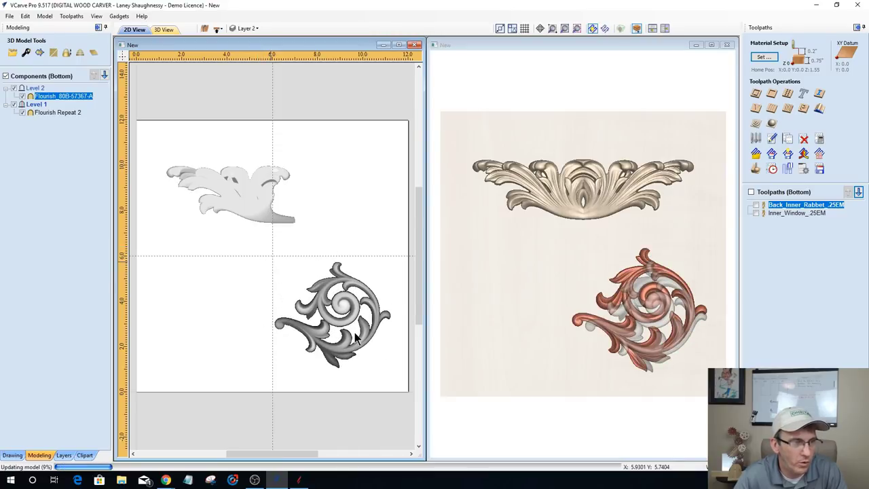
Step: Set Level 2's mirror mode to Bottom Right Quadrant and hide the Flourish Repeat 2 component
{"action": "left_click", "coordinate": [33, 90]}
{"action": "right_click", "coordinate": [33, 92]}
{"action": "mouse_move", "coordinate": [109, 106]}
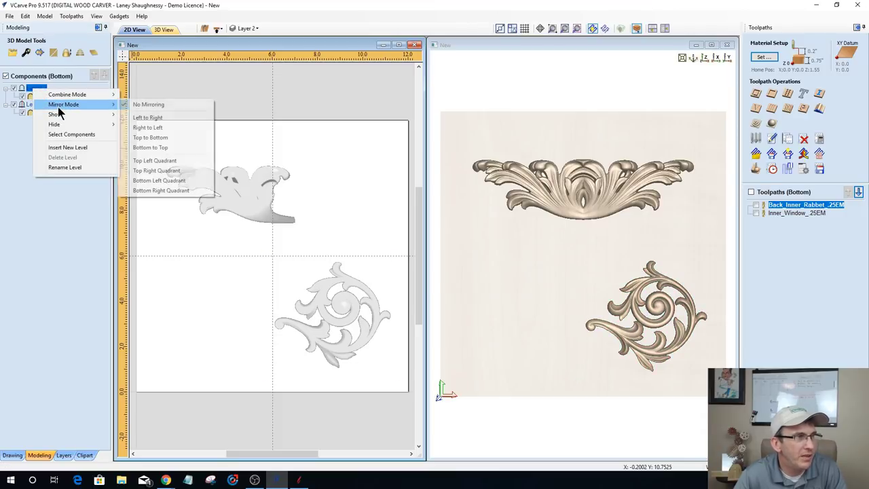
{"action": "left_click", "coordinate": [142, 192]}
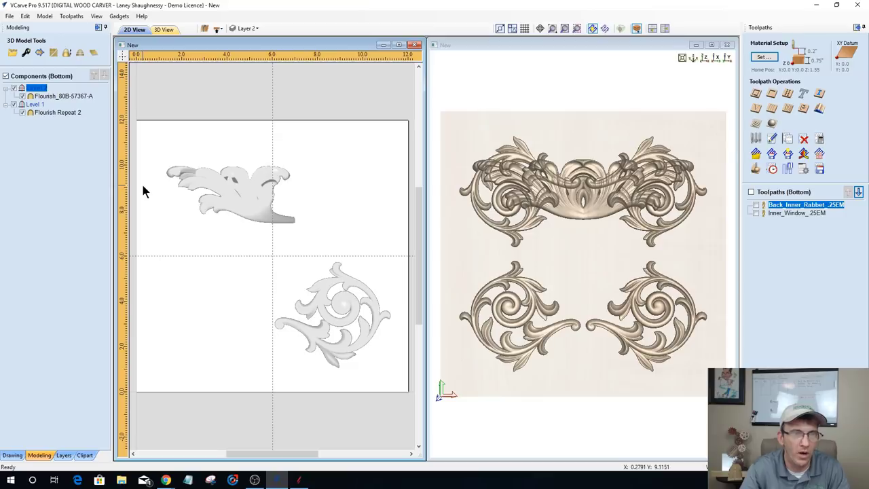
{"action": "left_click", "coordinate": [23, 115]}
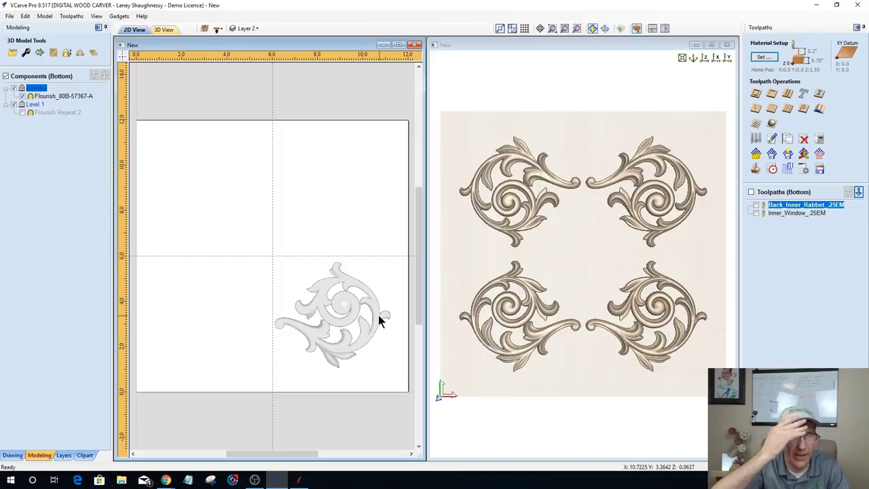
Step: Move the Flourish_80B-57367-A component about 0.8 inches left and up so its mirrored copies join across both centre lines
{"action": "left_click", "coordinate": [321, 291]}
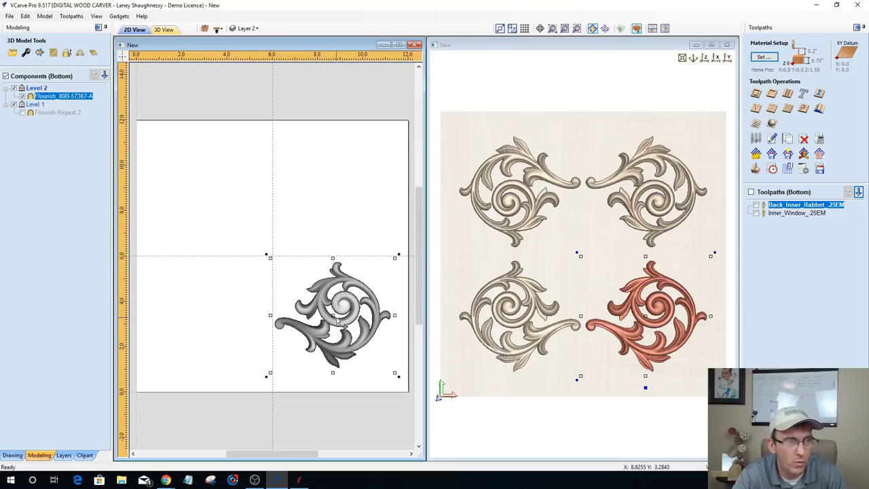
{"action": "left_click_drag", "start_coordinate": [334, 317], "coordinate": [308, 340]}
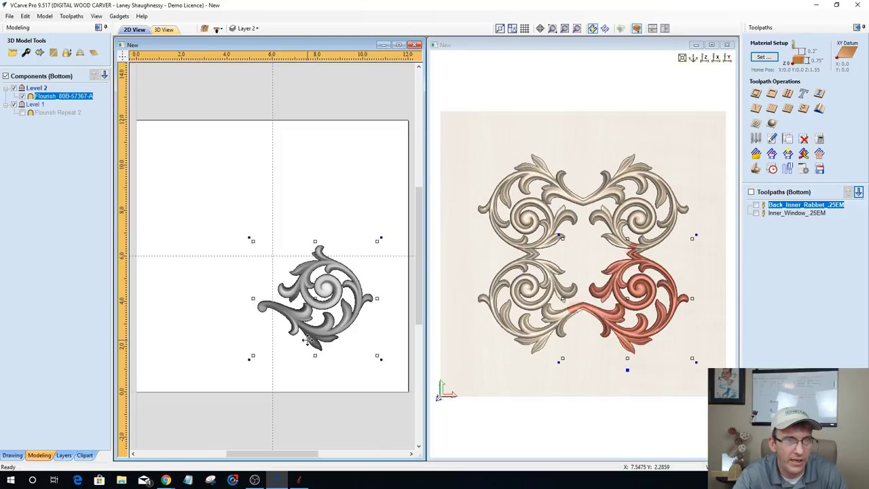
{"action": "left_click", "coordinate": [239, 354]}
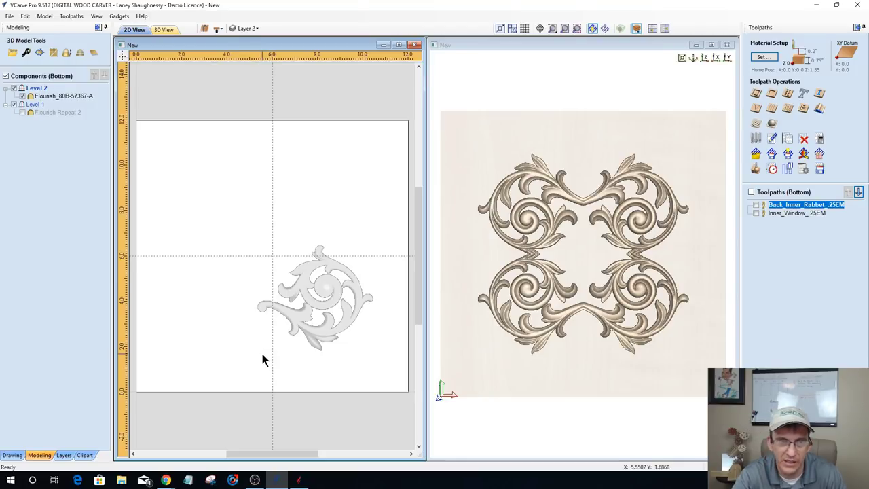
Step: Rotate the Flourish_80B-57367-A component about 45 degrees clockwise and move it so its mirrored copies overlap across both centre lines
{"action": "left_click", "coordinate": [302, 295]}
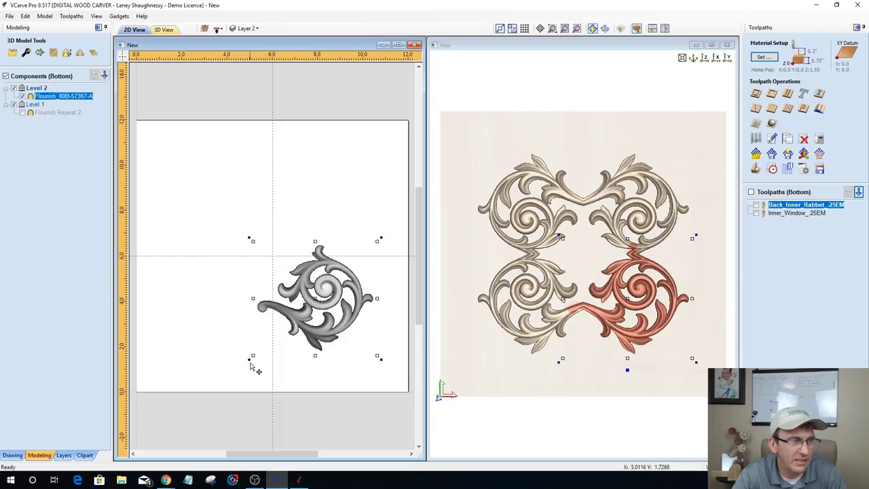
{"action": "left_click_drag", "start_coordinate": [251, 358], "coordinate": [233, 292]}
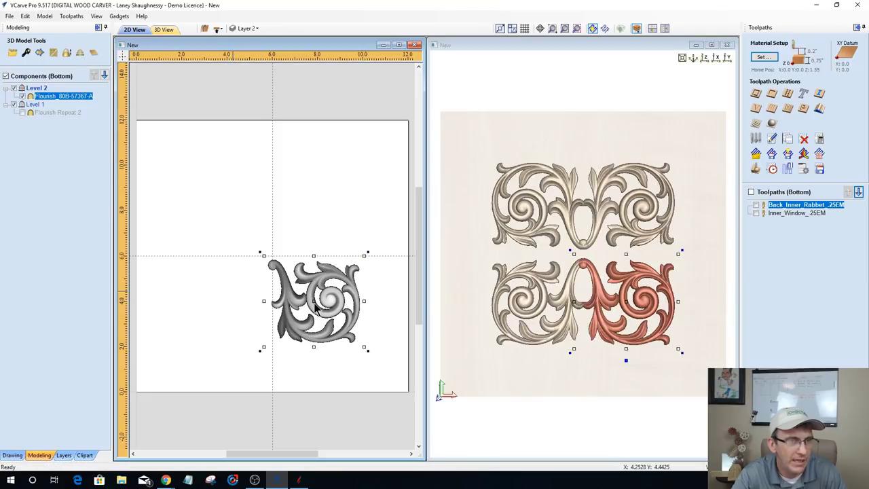
{"action": "left_click_drag", "start_coordinate": [313, 298], "coordinate": [308, 294]}
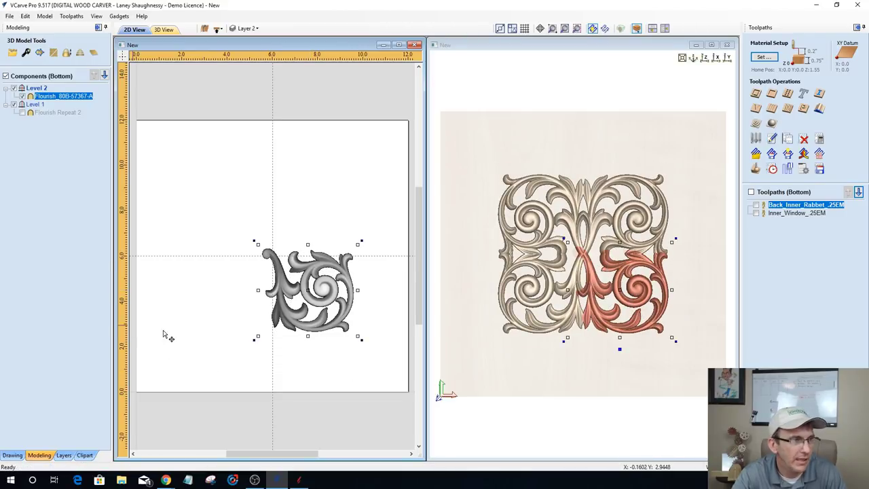
{"action": "left_click", "coordinate": [267, 372]}
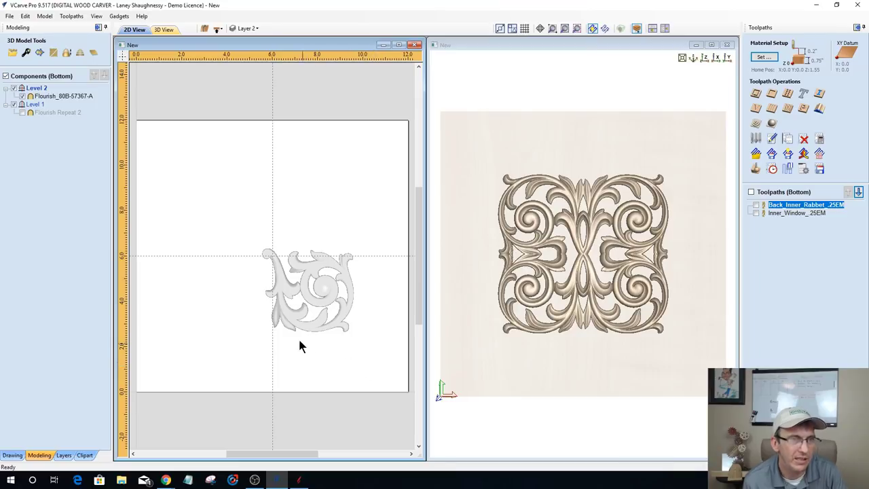
Step: Show the Flourish Repeat 2 component and scale it down from its upper-left corner
{"action": "left_click", "coordinate": [22, 114]}
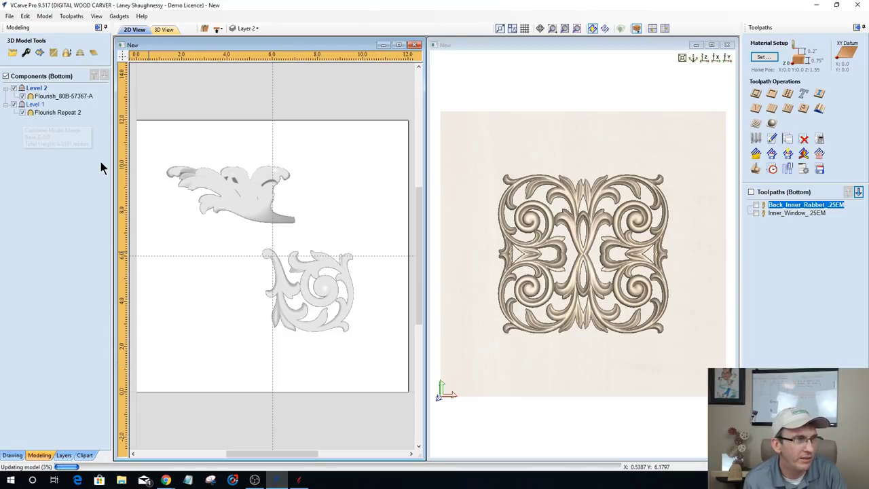
{"action": "left_click", "coordinate": [244, 210]}
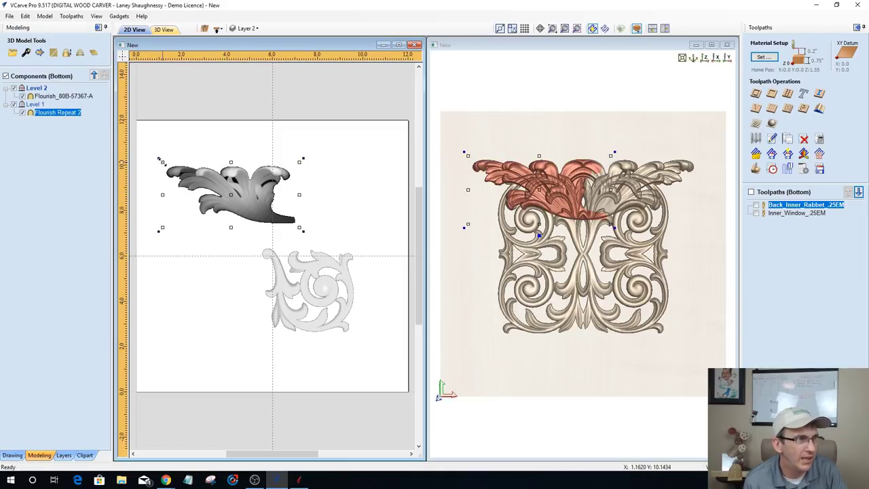
{"action": "left_click", "coordinate": [192, 179]}
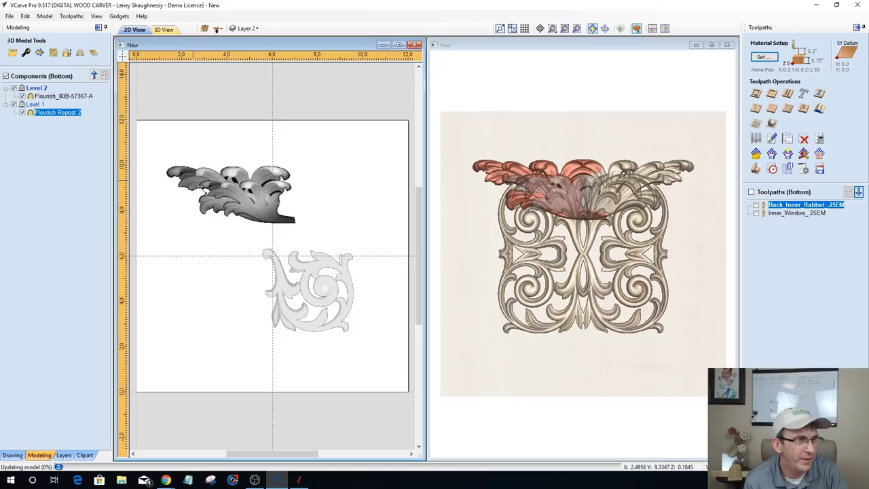
Step: Move the Flourish Repeat 2 component above the scroll pattern so its stem end meets the vertical centre line
{"action": "left_click", "coordinate": [255, 208]}
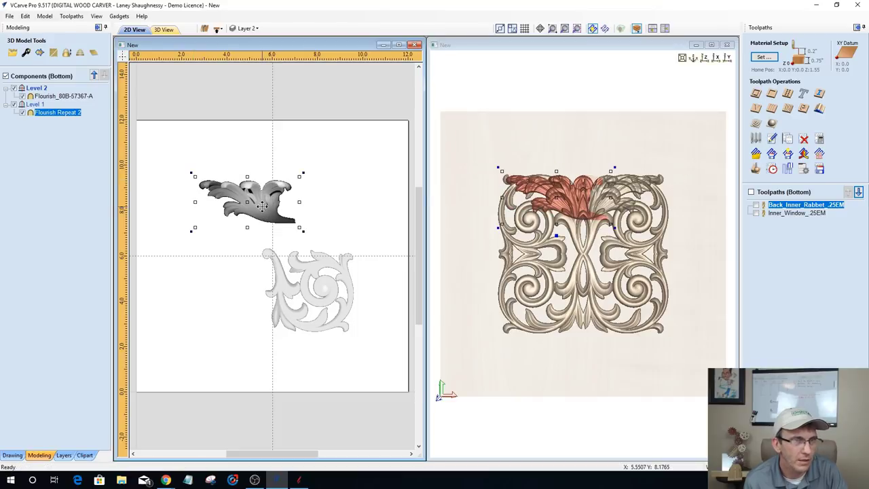
{"action": "left_click_drag", "start_coordinate": [249, 209], "coordinate": [245, 221]}
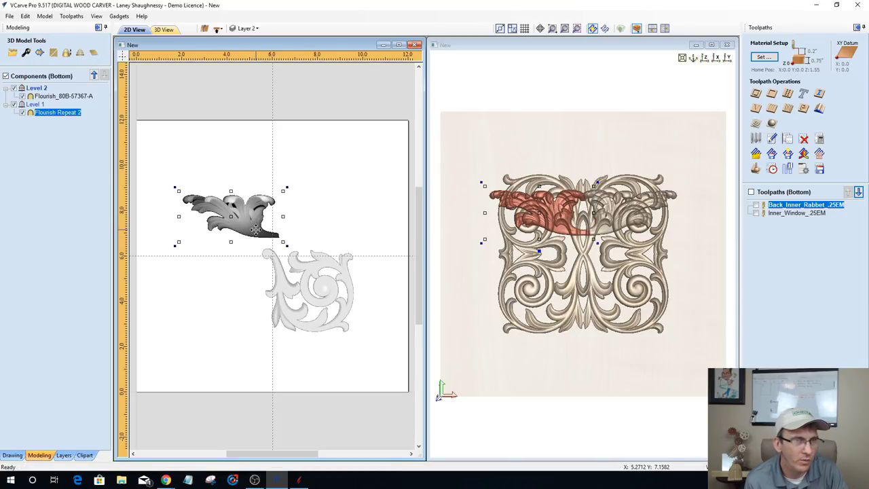
{"action": "left_click_drag", "start_coordinate": [268, 235], "coordinate": [262, 201]}
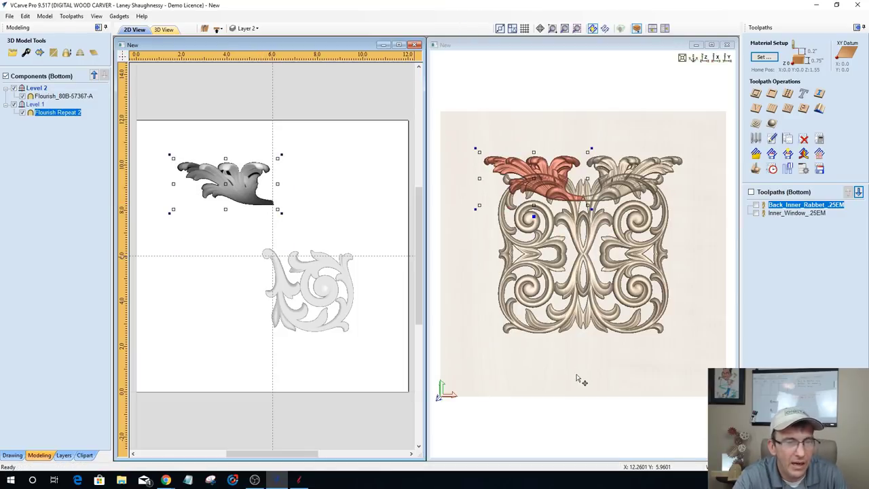
Step: Set the combine mode of both Level 1 and Level 2 to Merge
{"action": "left_click_drag", "start_coordinate": [582, 382], "coordinate": [564, 227]}
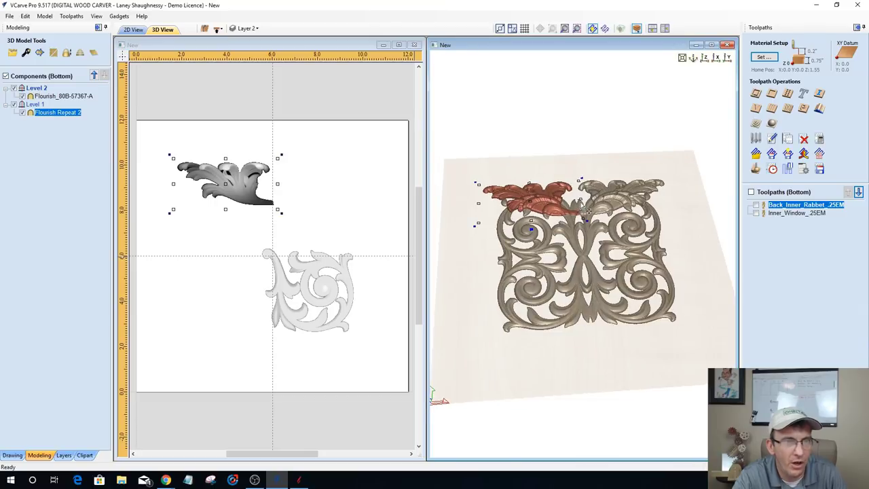
{"action": "scroll", "coordinate": [564, 227], "scroll_direction": "up", "scroll_amount": 5}
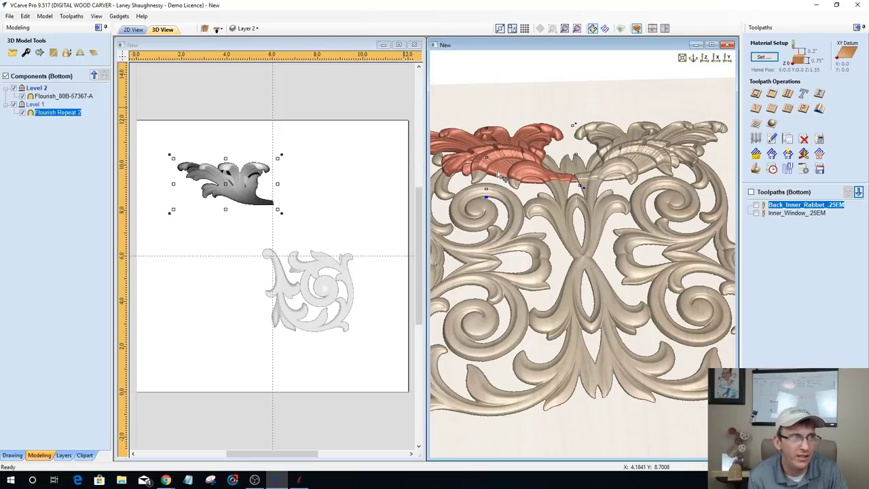
{"action": "left_click", "coordinate": [32, 105]}
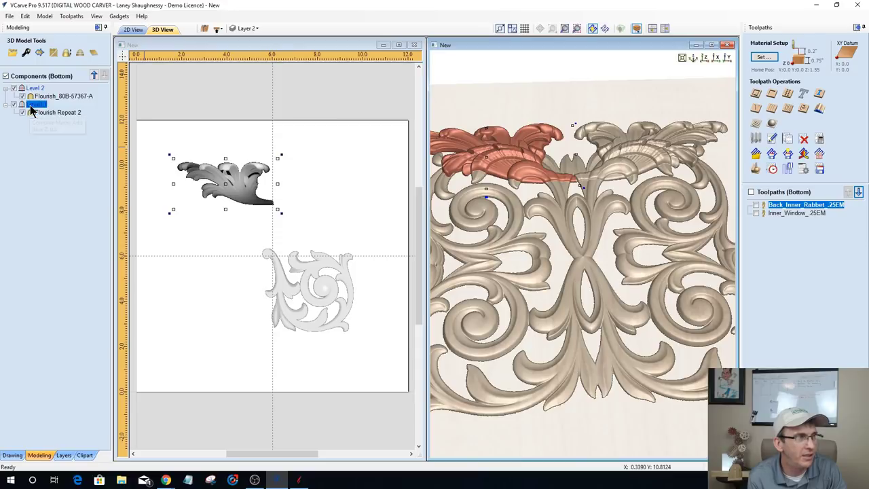
{"action": "right_click", "coordinate": [30, 105]}
{"action": "mouse_move", "coordinate": [69, 114]}
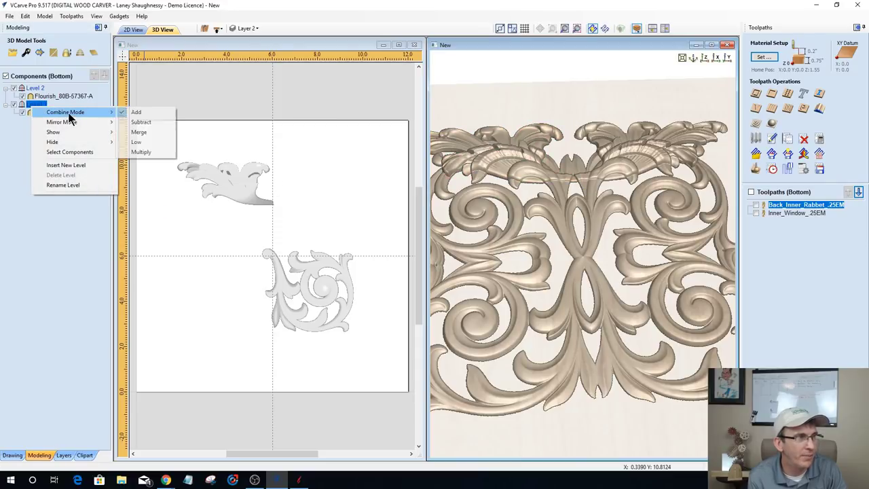
{"action": "left_click", "coordinate": [139, 134]}
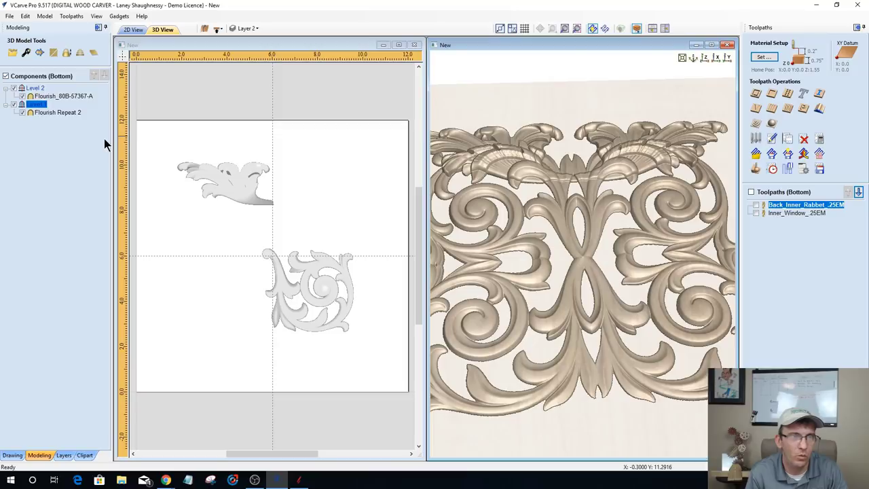
{"action": "right_click", "coordinate": [37, 87]}
{"action": "mouse_move", "coordinate": [79, 94]}
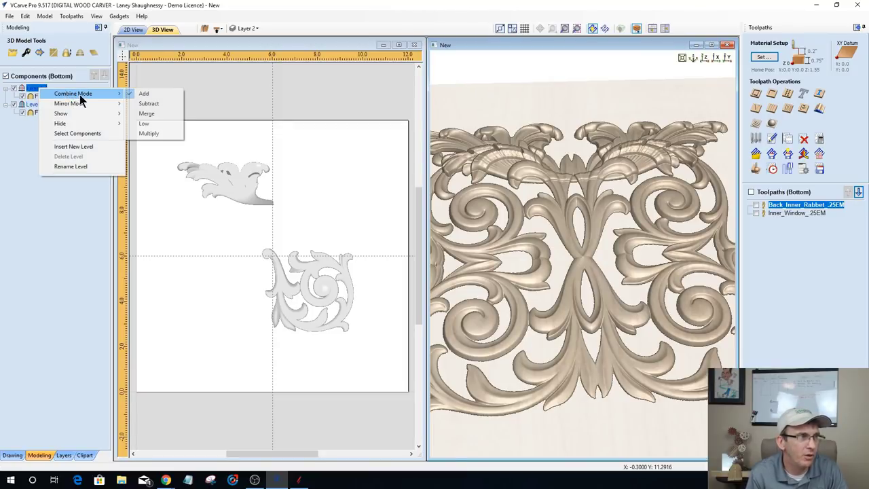
{"action": "left_click", "coordinate": [143, 113]}
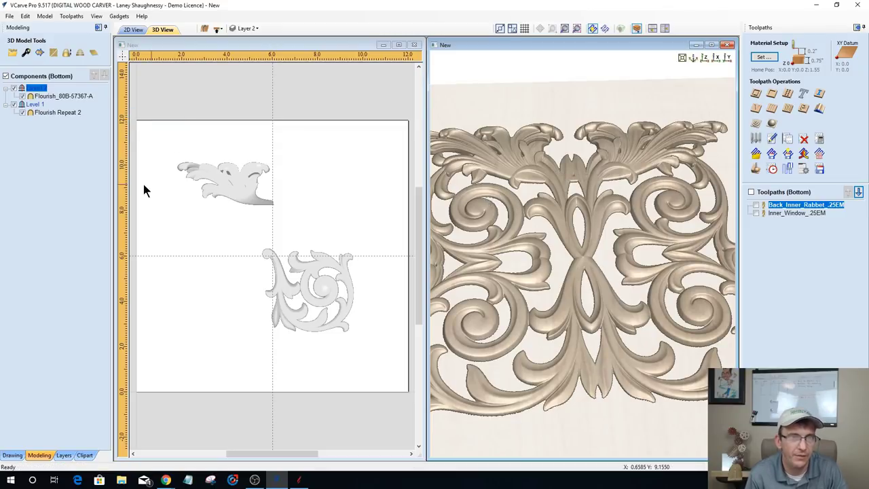
Step: Set the Flourish Repeat 2 component's base height to 0.135 inches and maximise the 3D view
{"action": "double_click", "coordinate": [43, 112]}
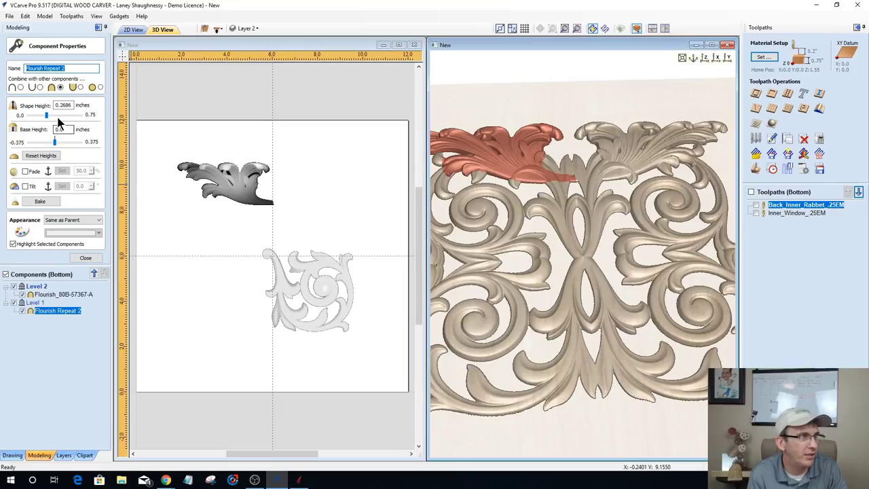
{"action": "left_click", "coordinate": [56, 143]}
{"action": "left_click_drag", "start_coordinate": [55, 144], "coordinate": [65, 145]}
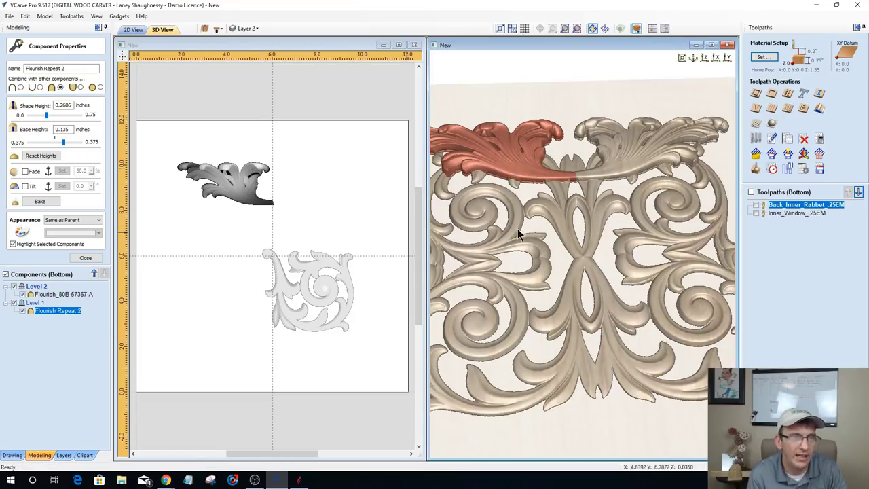
{"action": "left_click", "coordinate": [709, 59]}
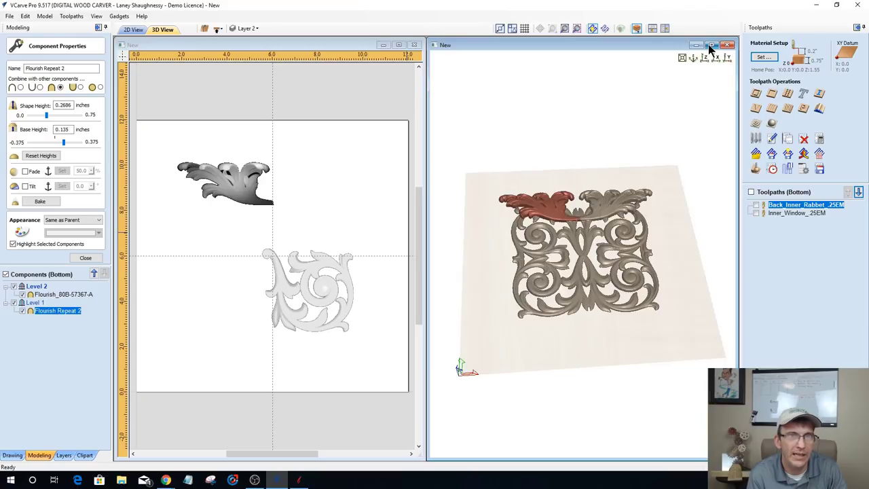
{"action": "left_click", "coordinate": [712, 45]}
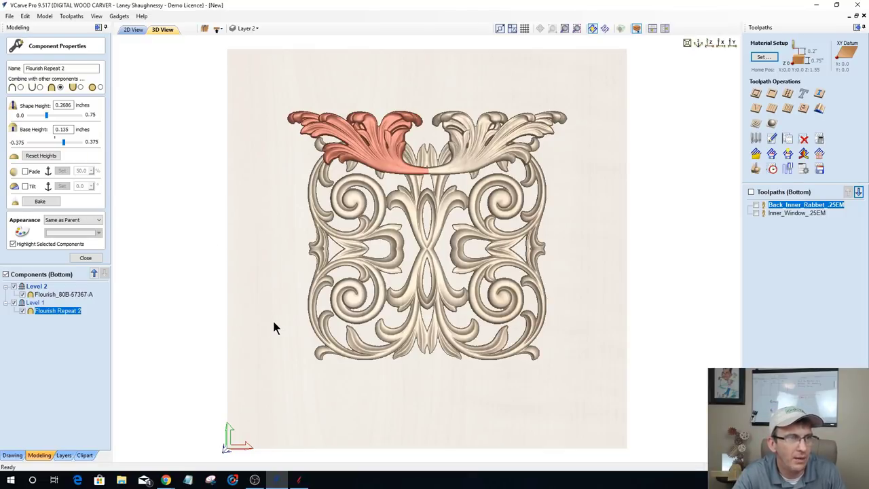
{"action": "left_click", "coordinate": [84, 257]}
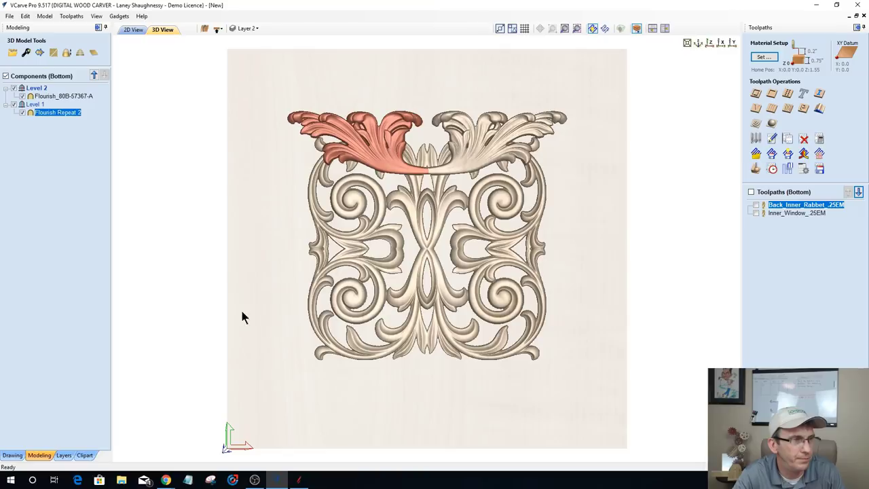
Step: Deselect the component and inspect the combined flourish relief from above and from tilted angles
{"action": "left_click", "coordinate": [170, 271]}
{"action": "left_click_drag", "start_coordinate": [520, 387], "coordinate": [533, 400]}
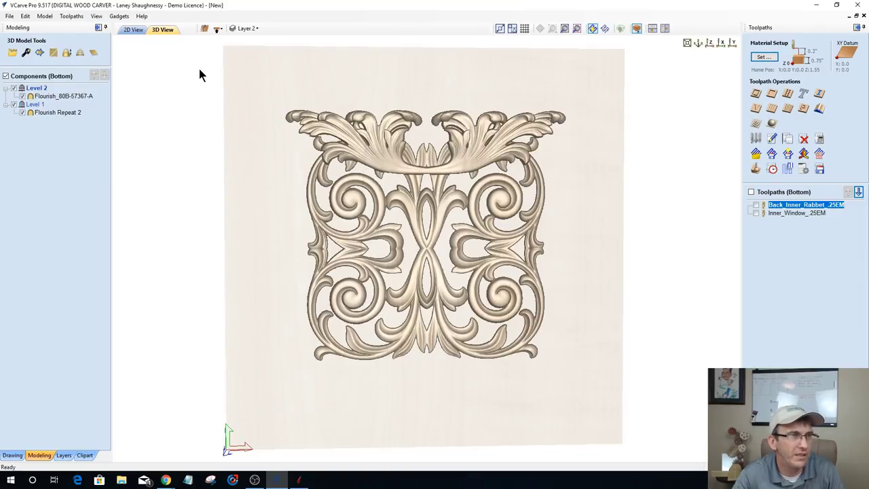
{"action": "left_click_drag", "start_coordinate": [200, 72], "coordinate": [590, 385]}
{"action": "left_click_drag", "start_coordinate": [415, 270], "coordinate": [391, 251]}
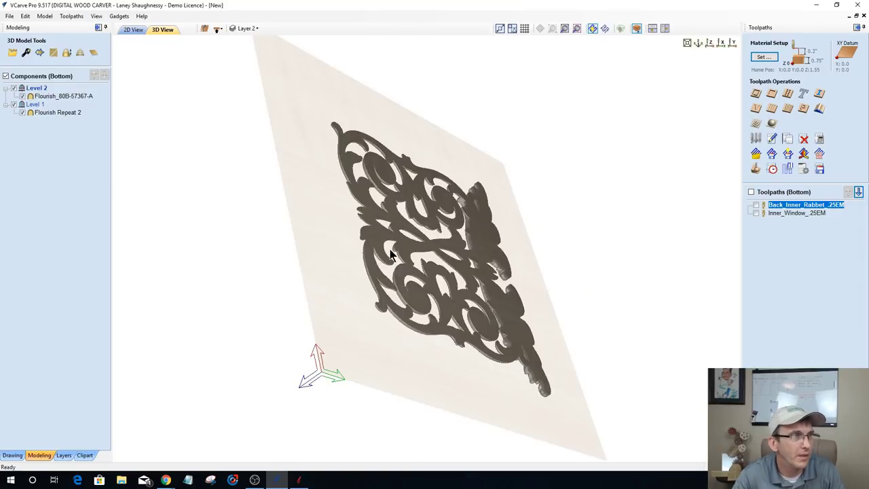
{"action": "left_click", "coordinate": [709, 43]}
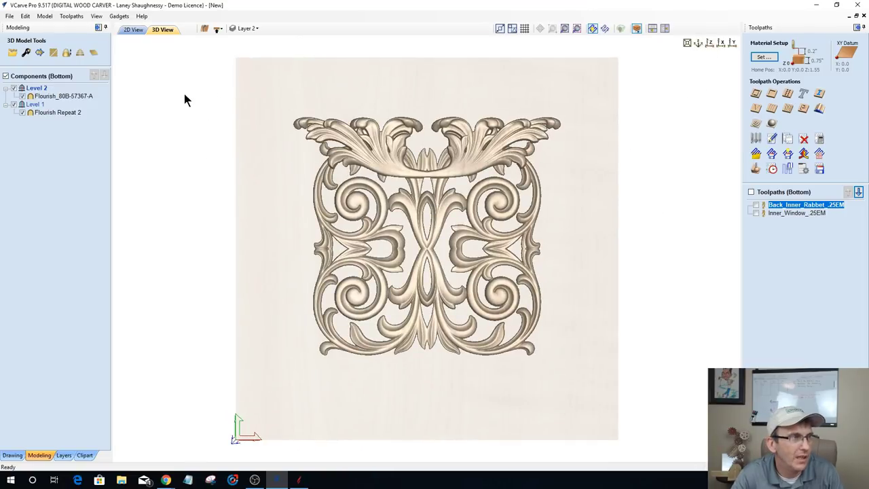
{"action": "left_click_drag", "start_coordinate": [641, 330], "coordinate": [588, 325]}
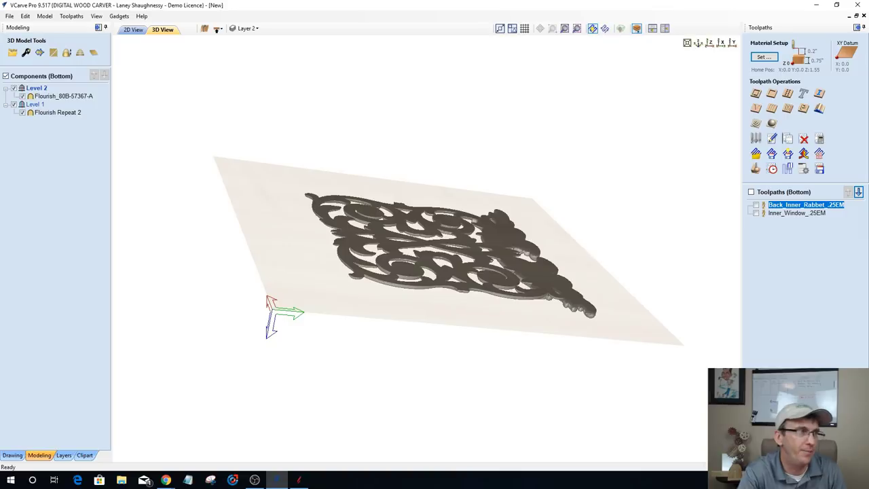
Step: Hide Layer 2, which holds the flourish components
{"action": "left_click", "coordinate": [247, 29]}
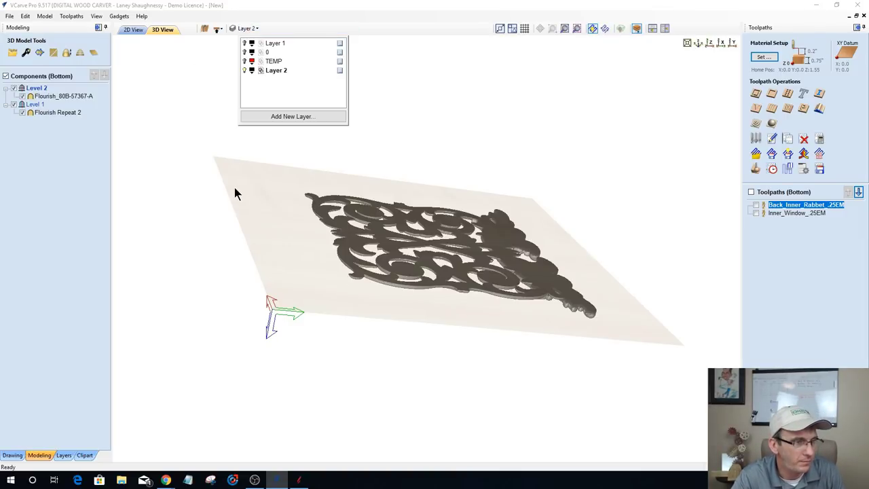
{"action": "mouse_move", "coordinate": [277, 480]}
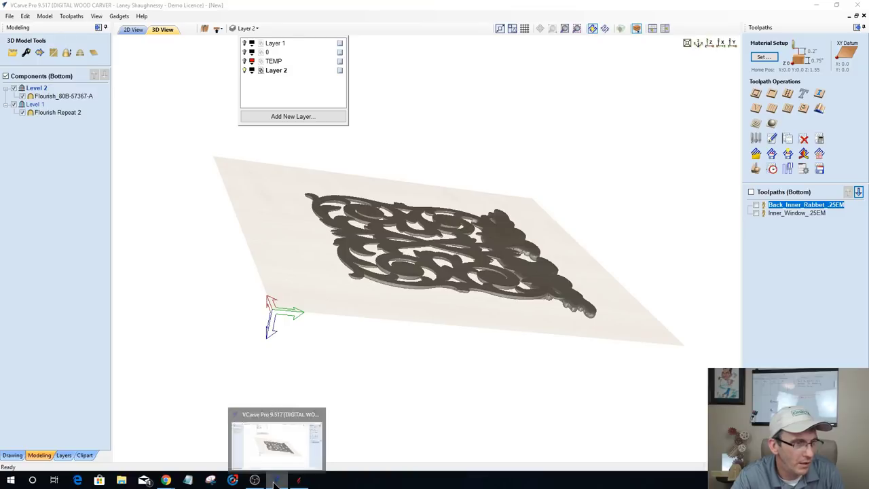
{"action": "left_click", "coordinate": [248, 71]}
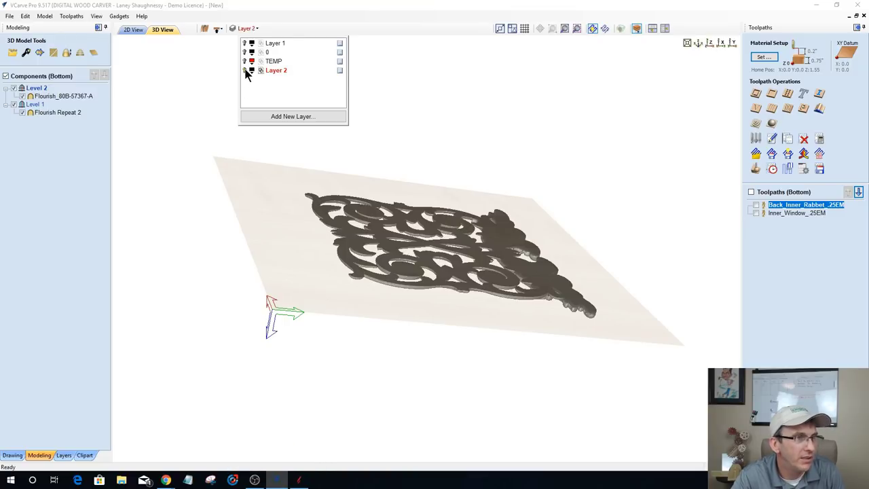
{"action": "left_click", "coordinate": [708, 45]}
{"action": "left_click", "coordinate": [708, 46]}
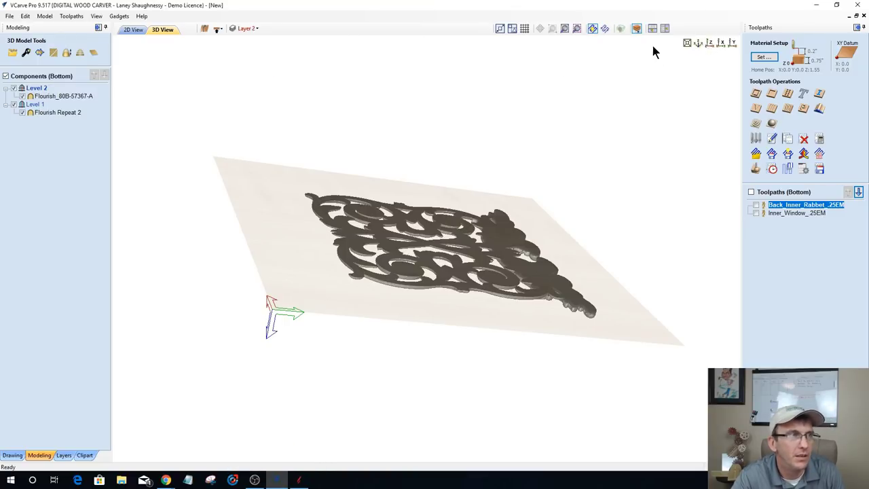
Step: Delete all guide lines from the 2D view, fitted to the job, and bring up the drawing tools
{"action": "left_click", "coordinate": [127, 30]}
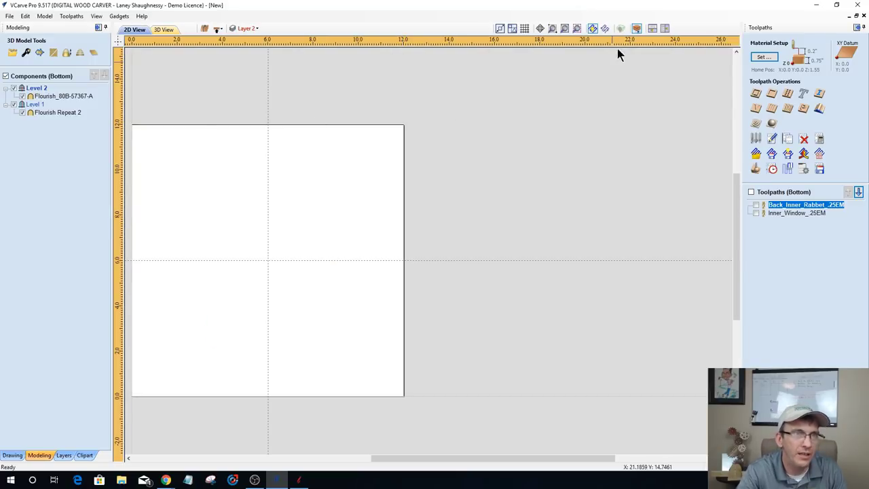
{"action": "left_click", "coordinate": [554, 30]}
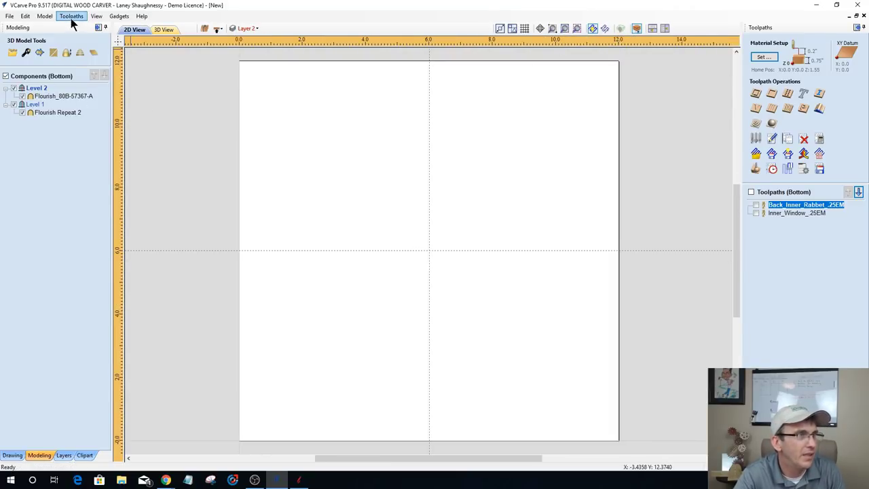
{"action": "left_click", "coordinate": [99, 17]}
{"action": "mouse_move", "coordinate": [156, 46]}
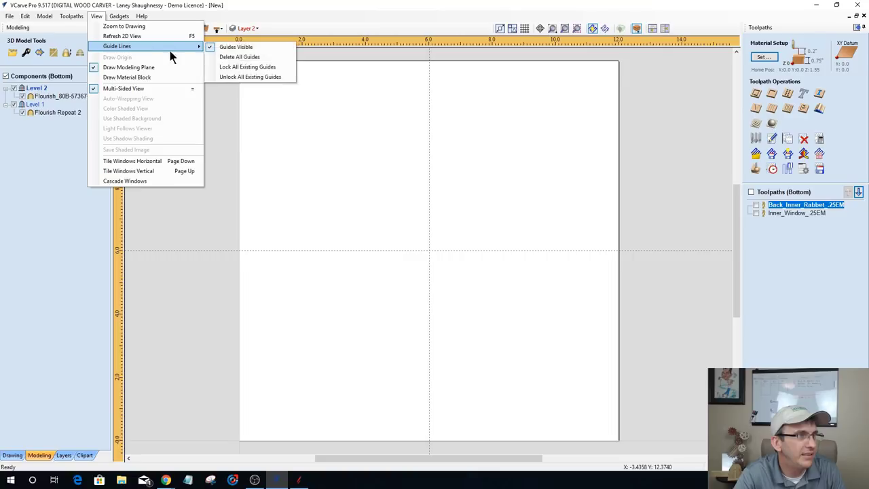
{"action": "left_click", "coordinate": [230, 57]}
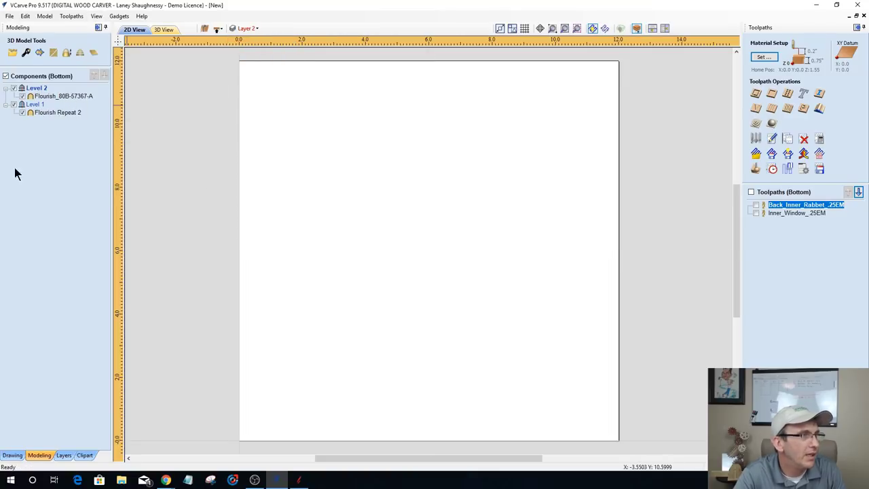
{"action": "left_click", "coordinate": [10, 455]}
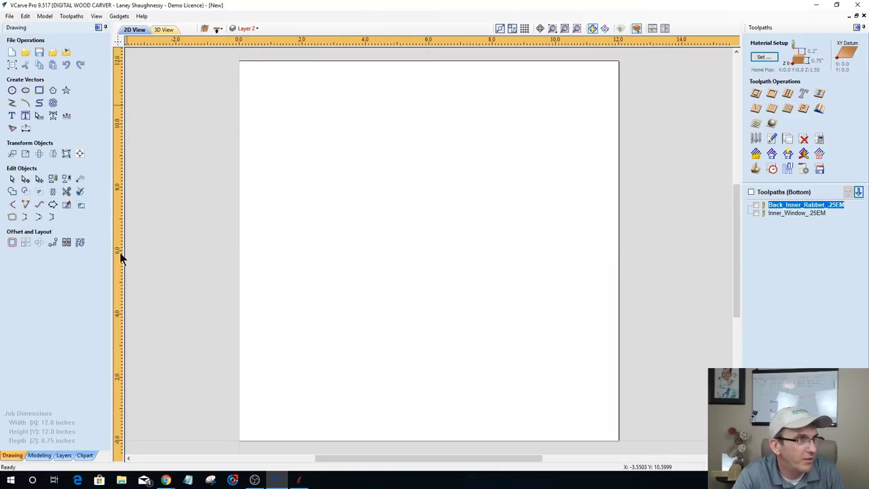
Step: Show the hidden layer holding the picture-frame vectors and switch the two-sided job to its top side
{"action": "left_click", "coordinate": [246, 28]}
{"action": "left_click", "coordinate": [251, 52]}
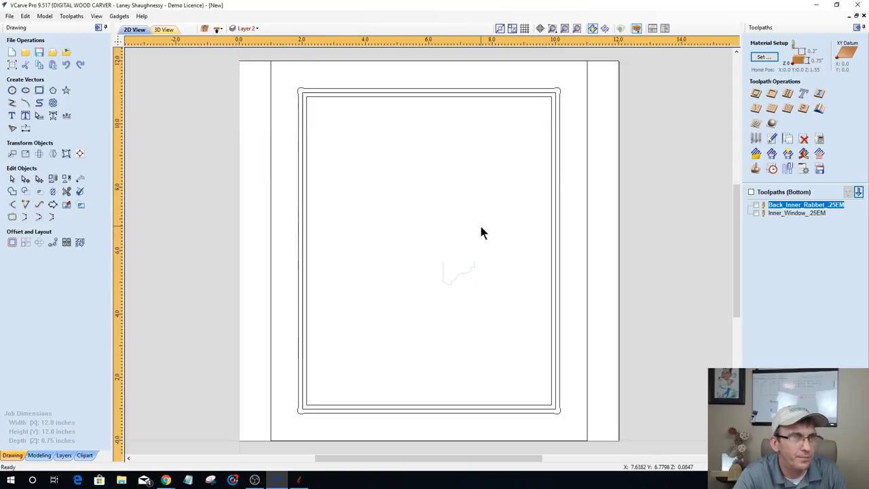
{"action": "scroll", "coordinate": [421, 261], "scroll_direction": "down", "scroll_amount": 1}
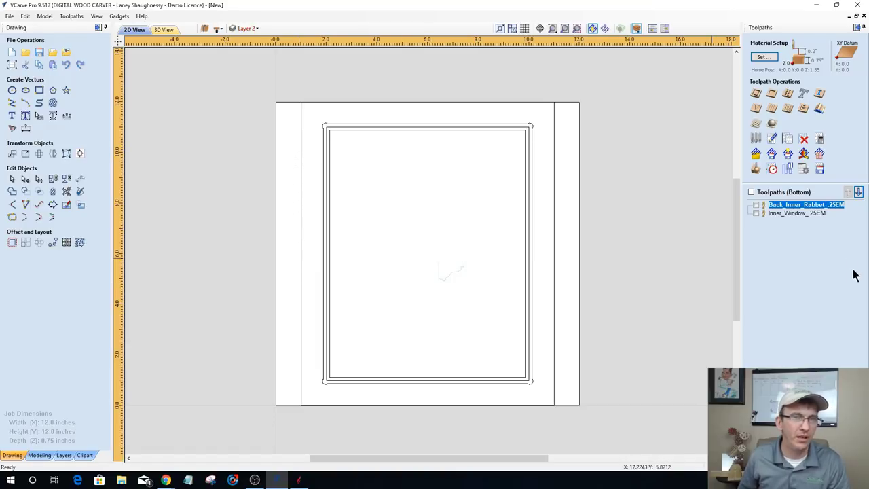
{"action": "left_click", "coordinate": [218, 30]}
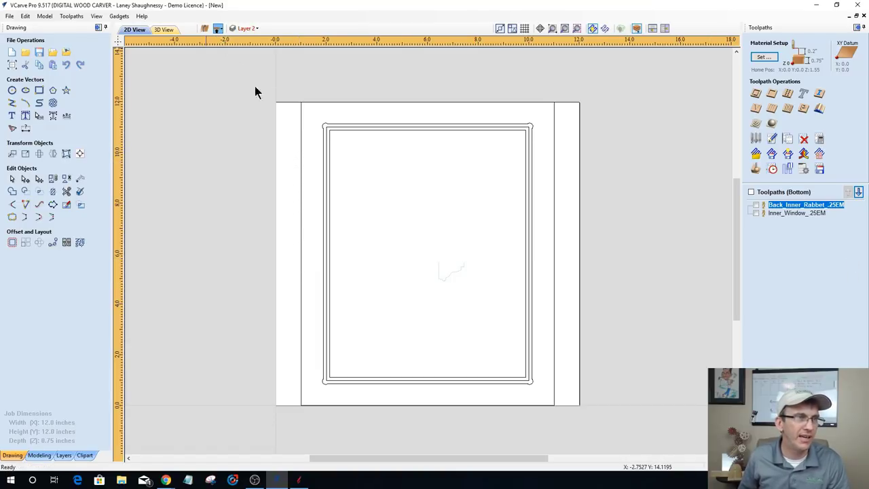
Step: Edit the outer frame's 2D profile toolpath to use tabs, placing two on each long side of the outer rectangle
{"action": "double_click", "coordinate": [781, 214]}
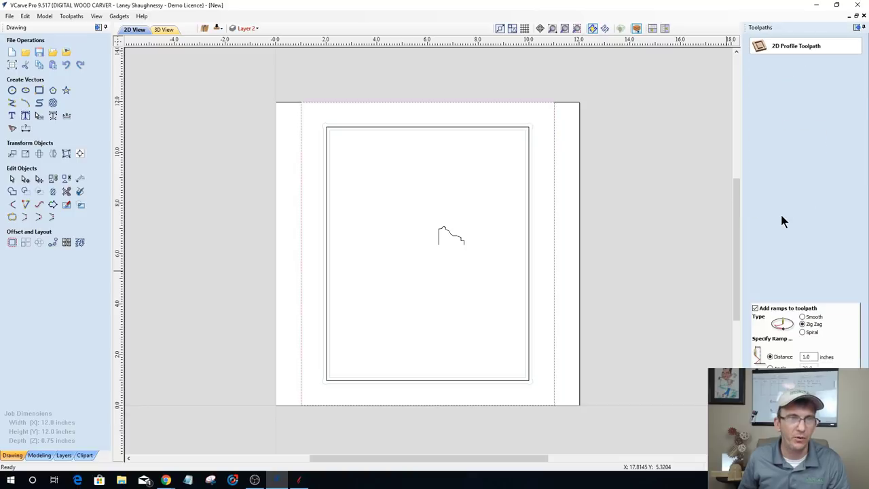
{"action": "left_click", "coordinate": [755, 309]}
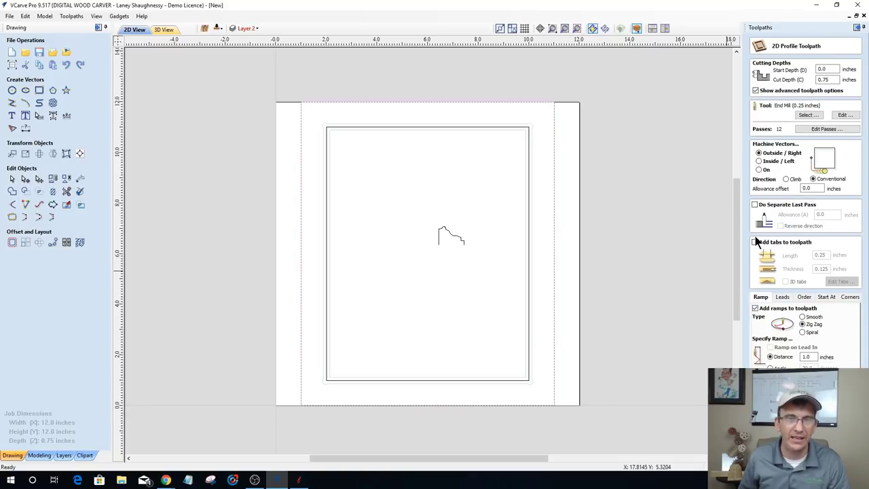
{"action": "left_click", "coordinate": [754, 242]}
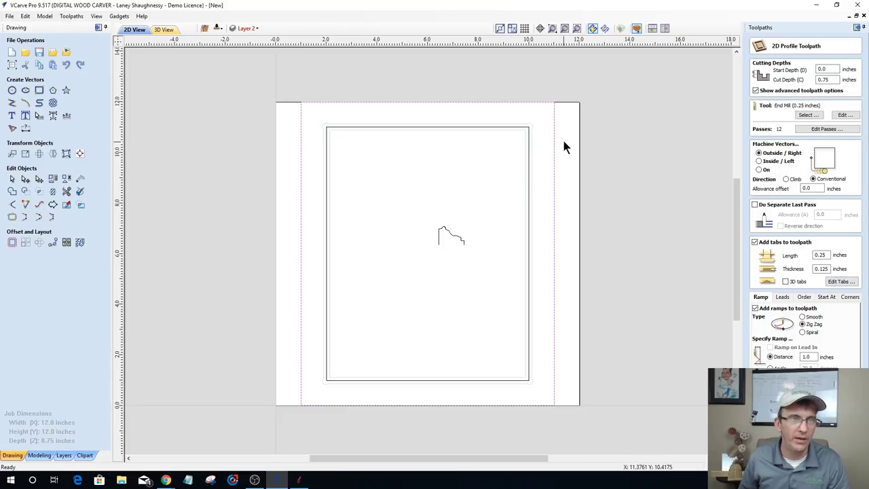
{"action": "left_click", "coordinate": [840, 281]}
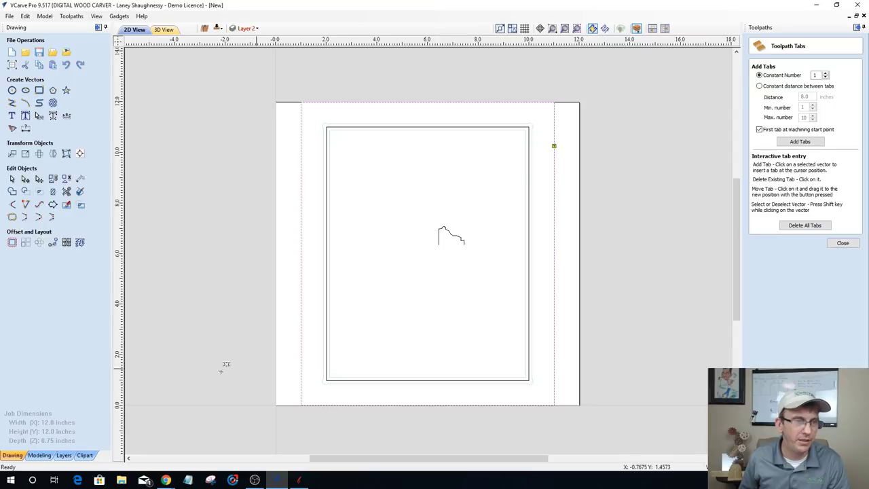
{"action": "left_click", "coordinate": [555, 369]}
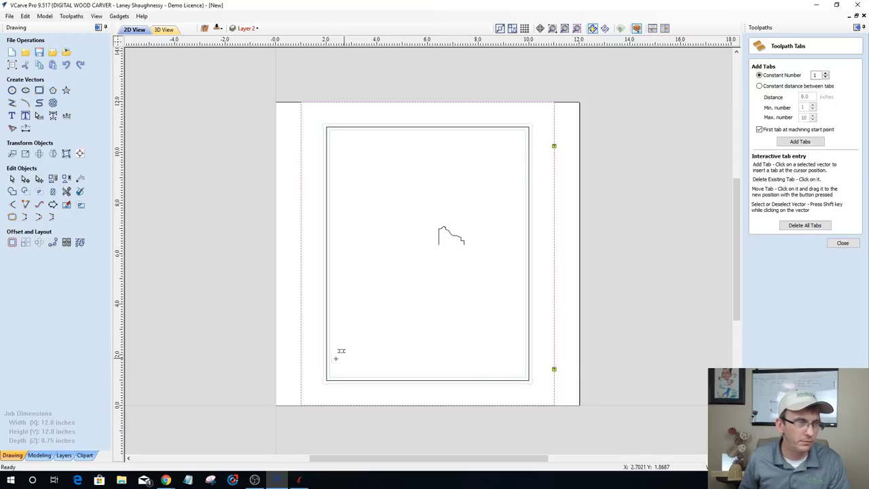
{"action": "left_click", "coordinate": [301, 361]}
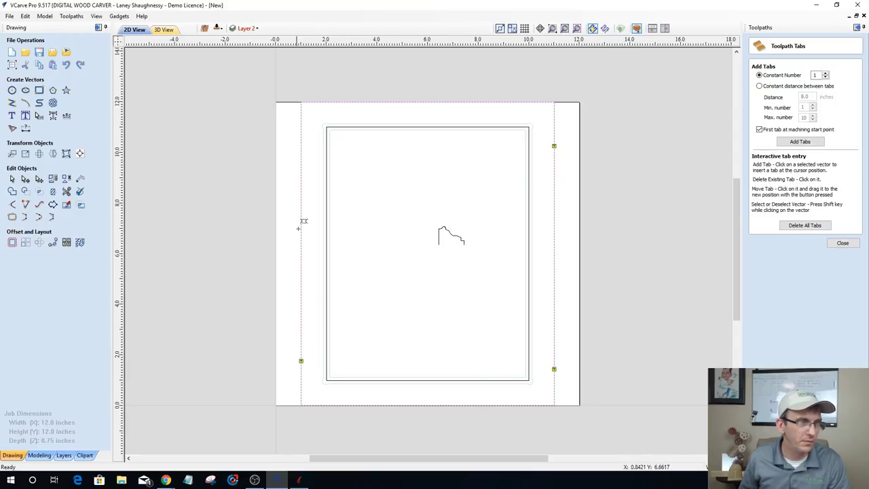
{"action": "left_click", "coordinate": [301, 160]}
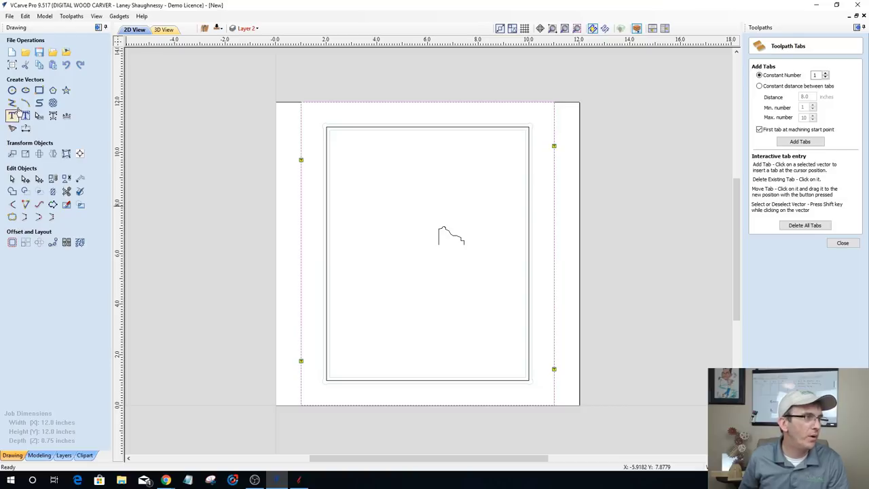
{"action": "left_click", "coordinate": [39, 90]}
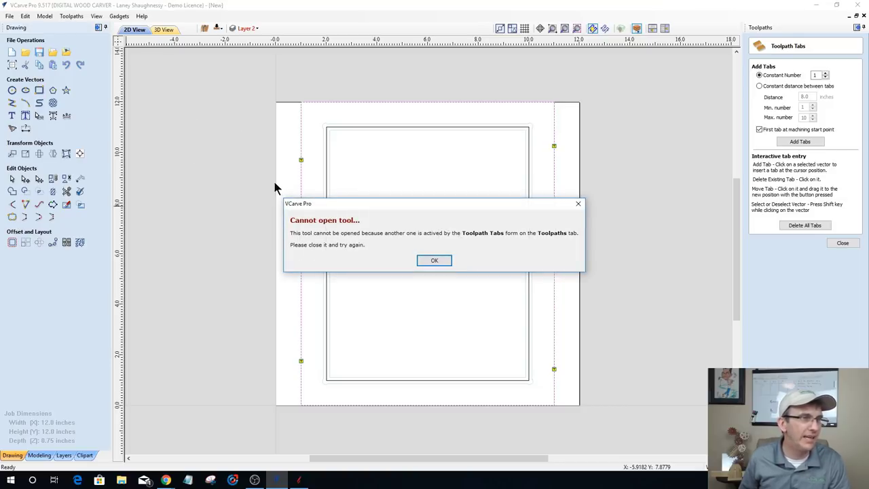
{"action": "left_click", "coordinate": [434, 260]}
Step: Close the tab editor, calculate the profile toolpath and preview the visible toolpaths on reset cherry material
{"action": "left_click", "coordinate": [842, 244]}
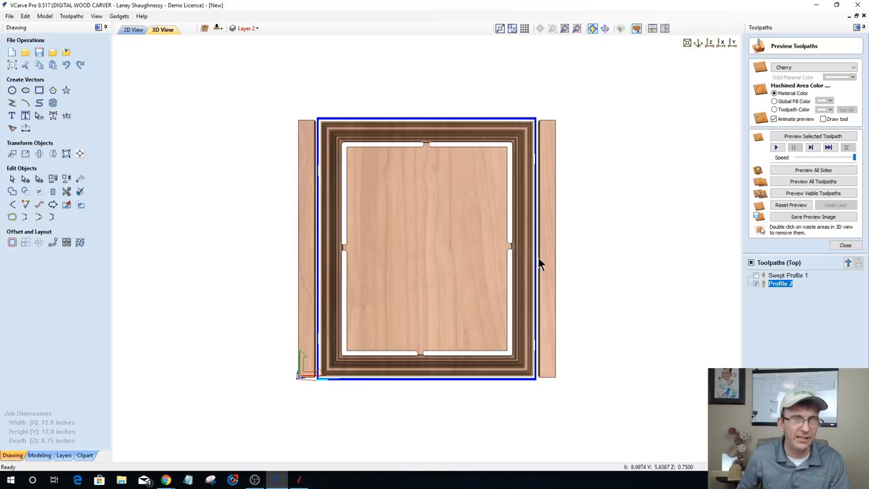
{"action": "left_click", "coordinate": [790, 207]}
{"action": "left_click", "coordinate": [791, 194]}
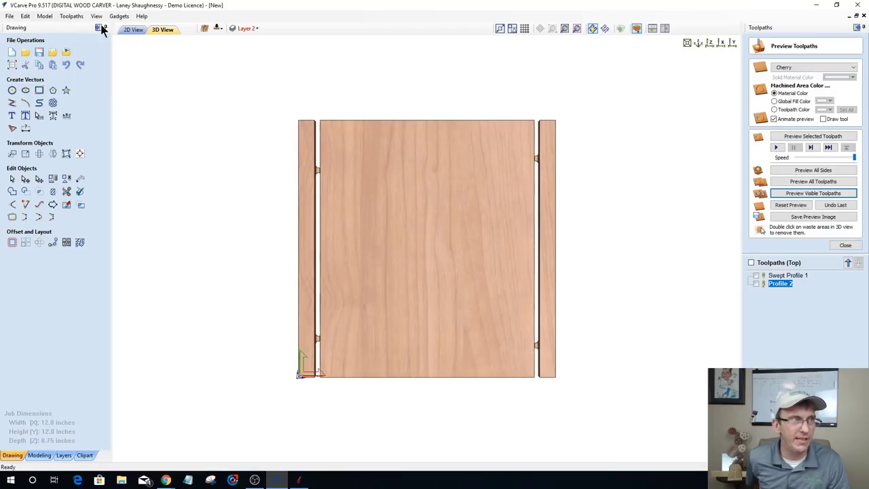
Step: Draw two rectangles in the 2D view, about 3.95 x 1.05 inches at the job's upper-left corner and 4.5 x 1.2 inches beyond its lower-right corner
{"action": "left_click", "coordinate": [127, 30]}
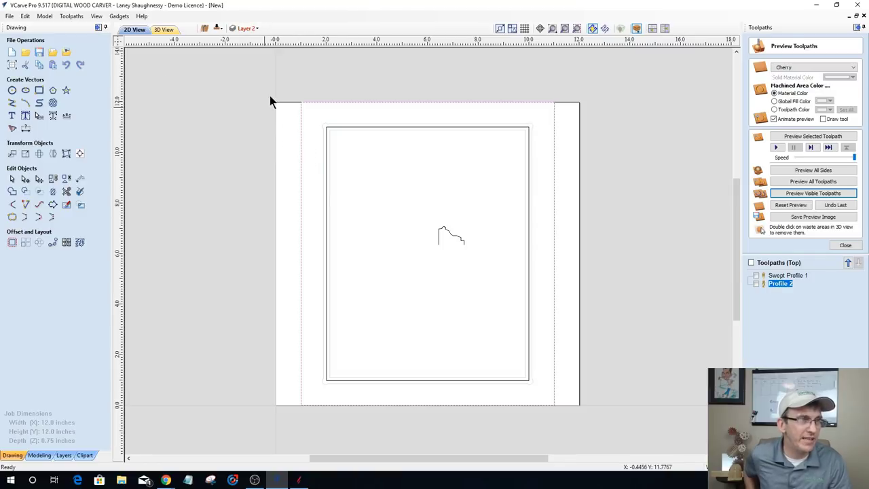
{"action": "left_click", "coordinate": [39, 90]}
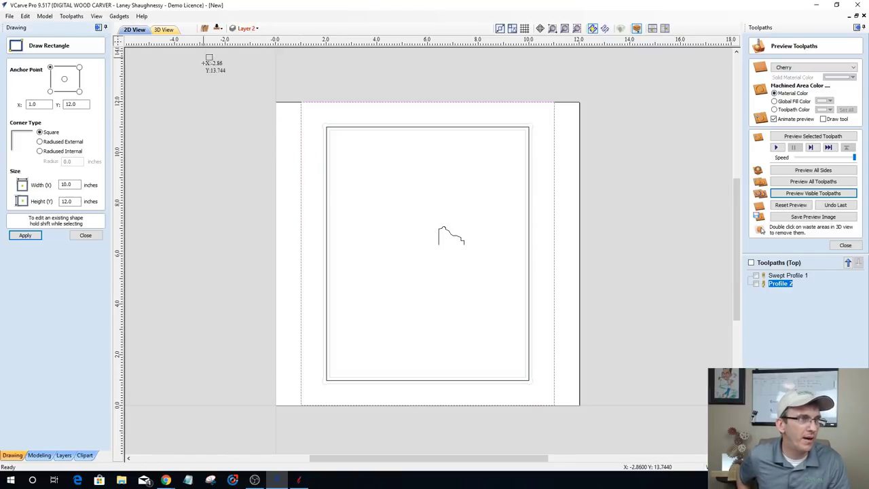
{"action": "left_click", "coordinate": [207, 76]}
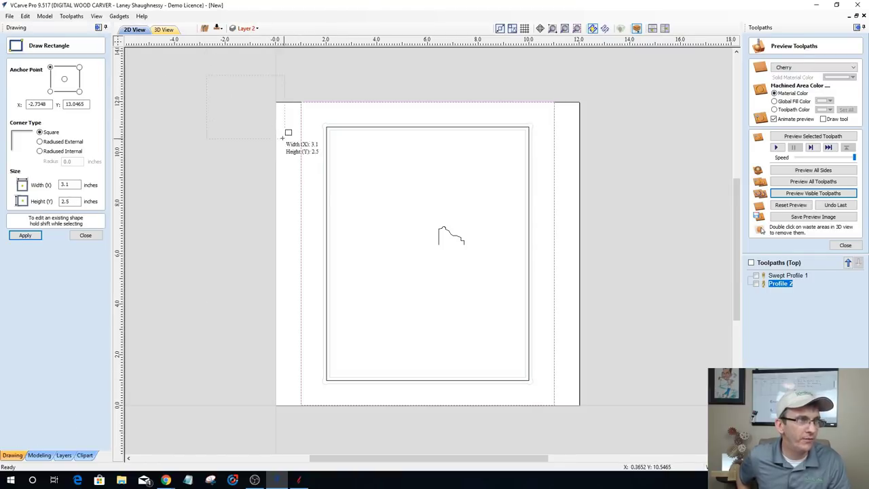
{"action": "left_click", "coordinate": [307, 100]}
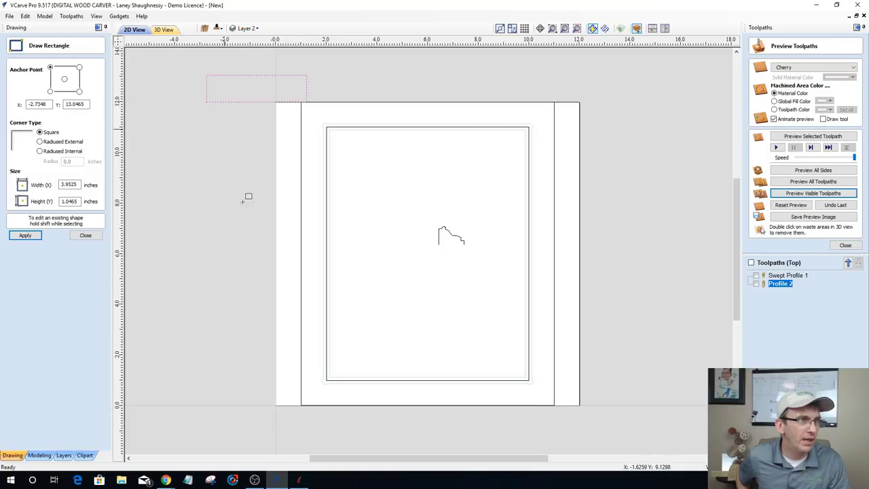
{"action": "left_click", "coordinate": [592, 393]}
{"action": "left_click", "coordinate": [706, 421]}
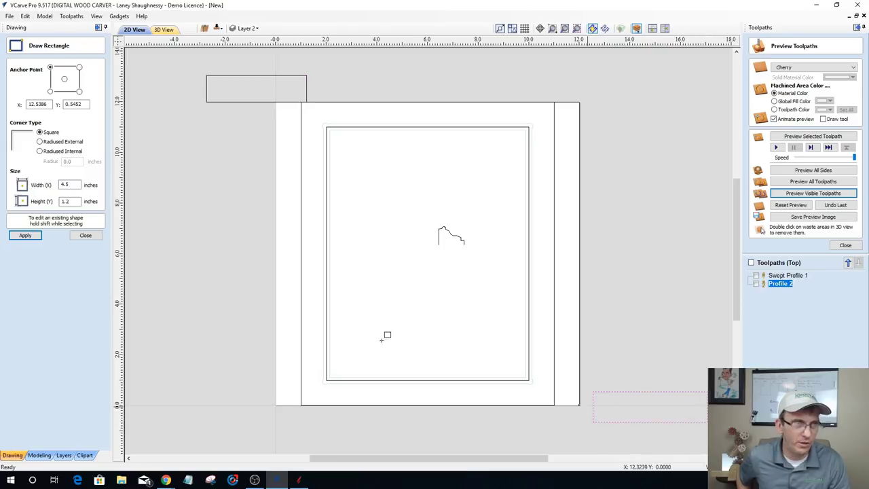
{"action": "left_click", "coordinate": [85, 235]}
Step: Rotate both rectangles diagonally clockwise and position them over the job's upper-left and lower-right corners like clamps
{"action": "left_click", "coordinate": [287, 76]}
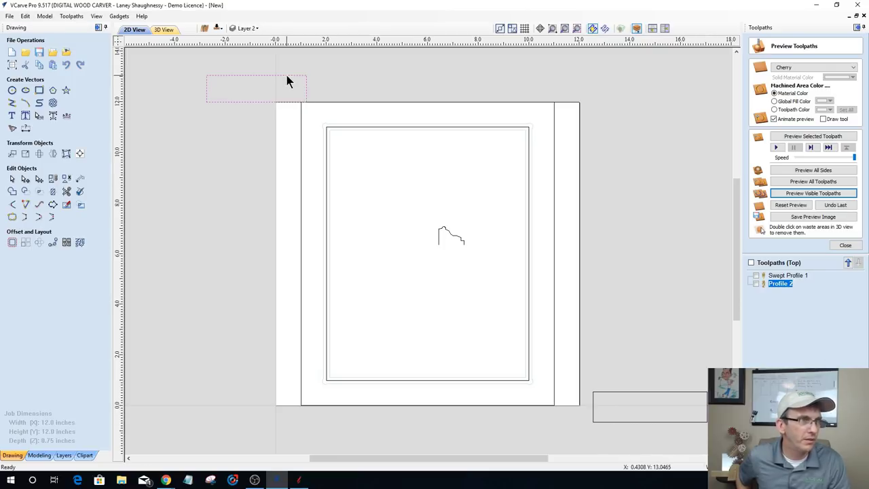
{"action": "left_click", "coordinate": [295, 80]}
{"action": "left_click_drag", "start_coordinate": [314, 74], "coordinate": [249, 87]}
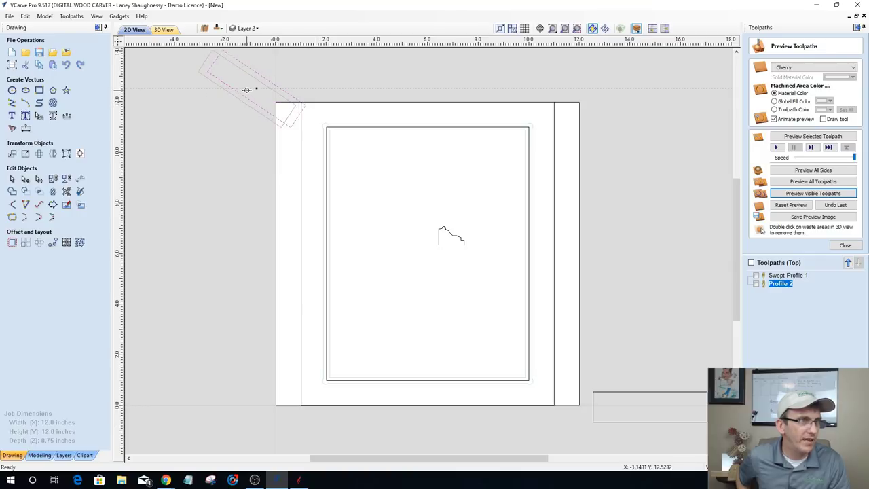
{"action": "left_click", "coordinate": [643, 393]}
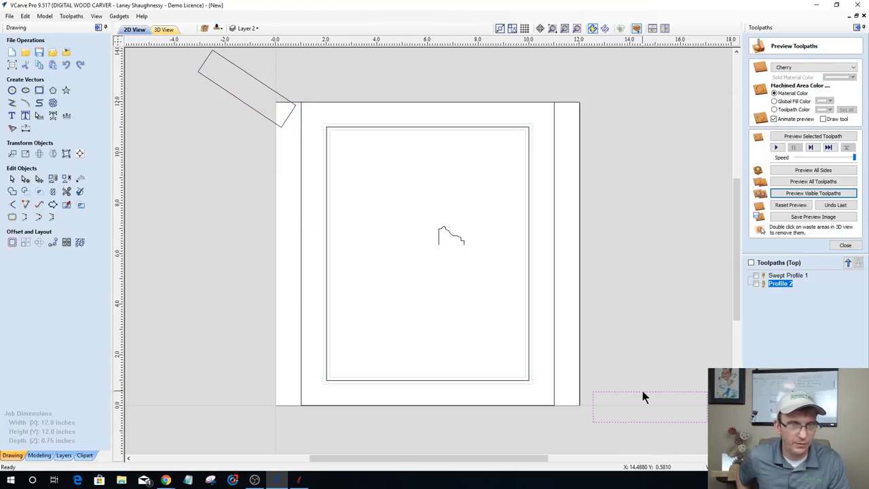
{"action": "left_click_drag", "start_coordinate": [588, 390], "coordinate": [607, 361]}
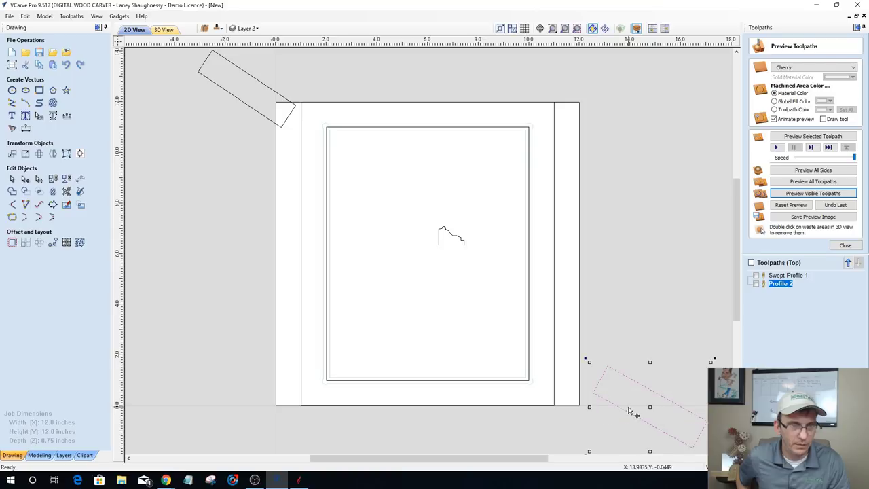
{"action": "left_click_drag", "start_coordinate": [651, 406], "coordinate": [577, 392]}
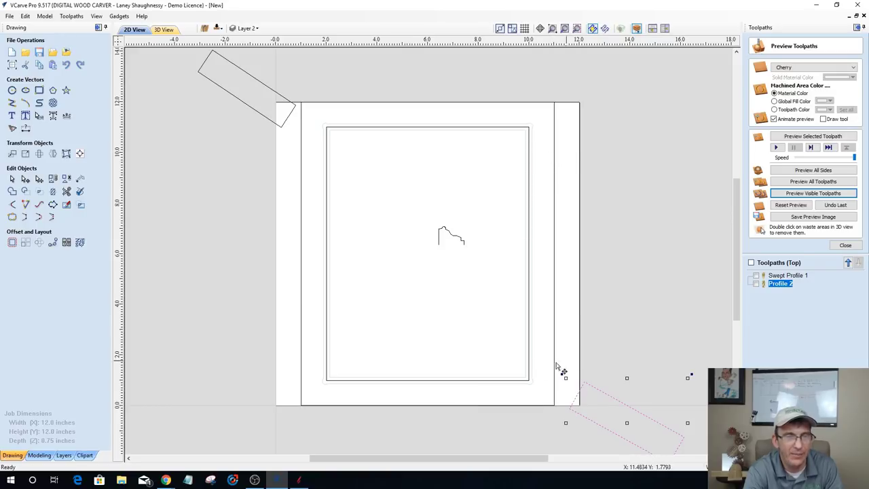
Step: Switch to File Explorer and open the A Versatile Wasteboard presentation from DWC User Group Projects, Assets - DWC Use Only, on the USB20FD (D:) drive
{"action": "left_click", "coordinate": [165, 30]}
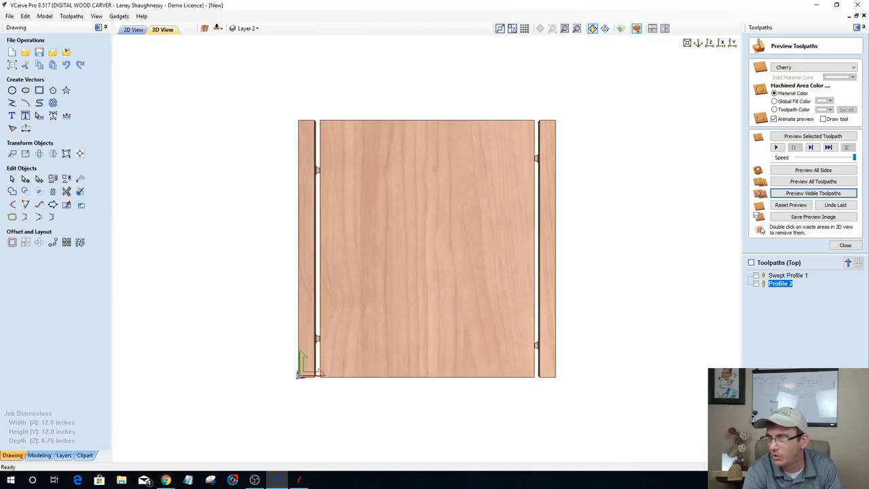
{"action": "key", "text": "alt+Tab"}
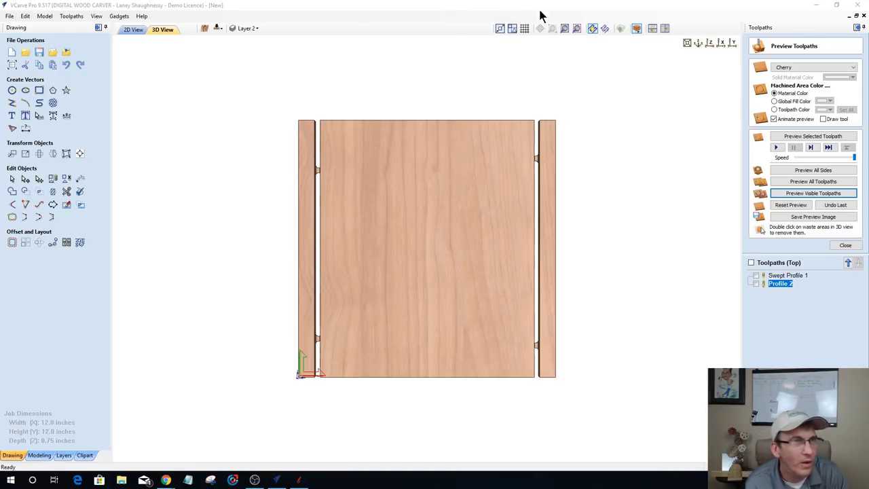
{"action": "left_click", "coordinate": [816, 4]}
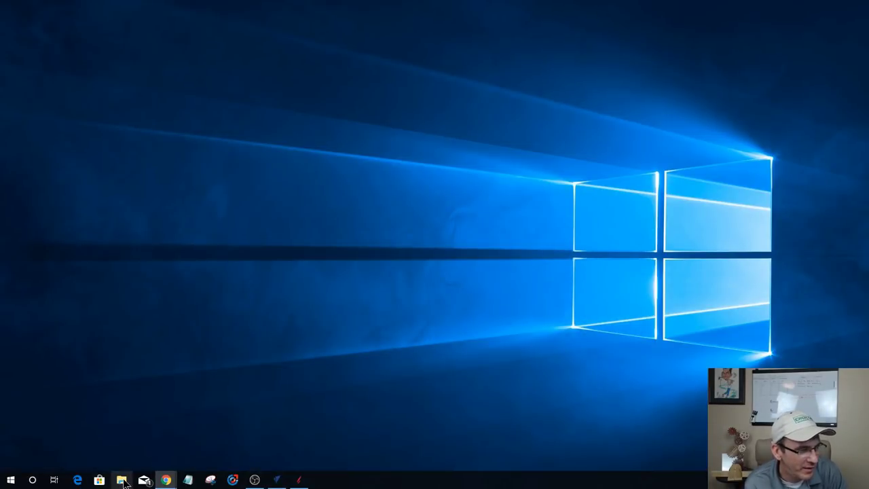
{"action": "left_click", "coordinate": [122, 480]}
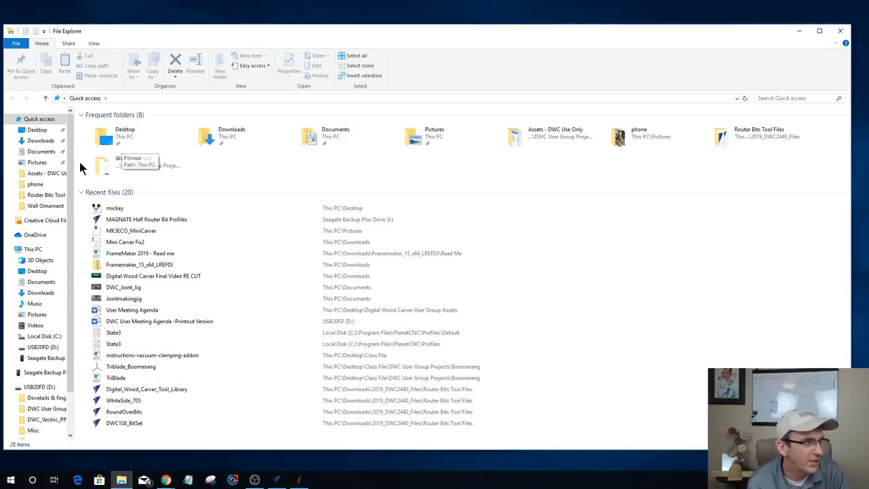
{"action": "scroll", "coordinate": [42, 256], "scroll_direction": "down", "scroll_amount": 1}
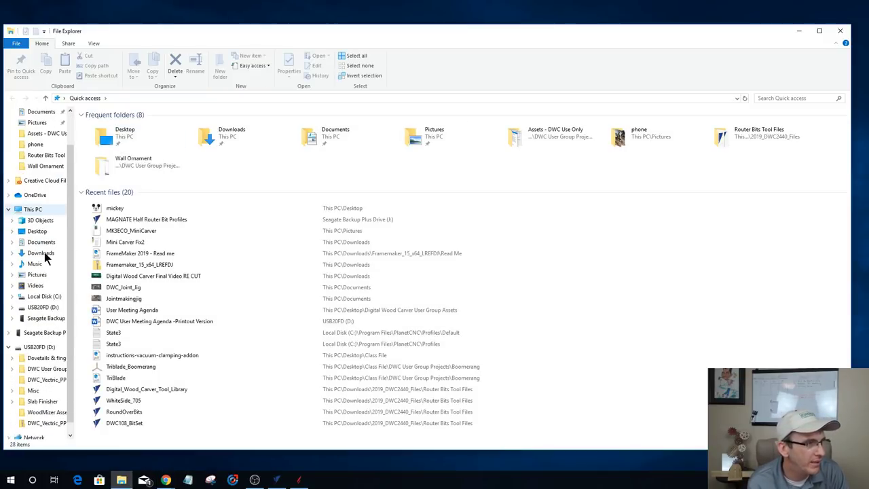
{"action": "left_click", "coordinate": [42, 307]}
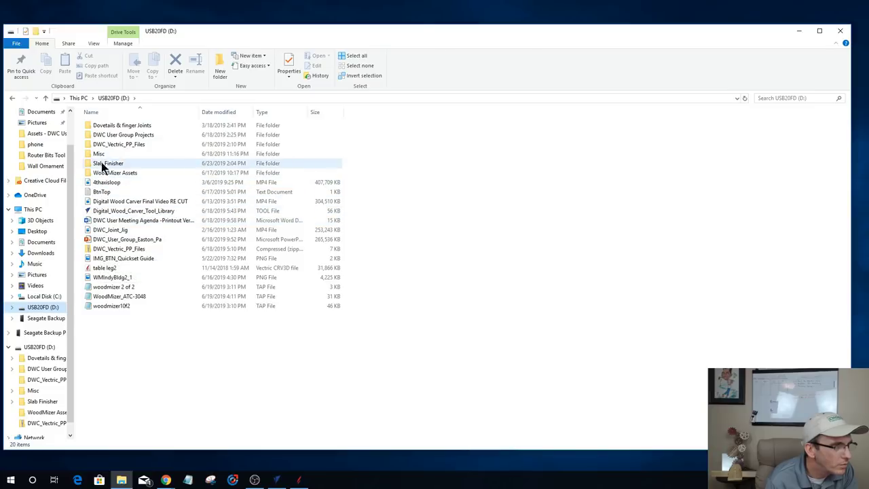
{"action": "double_click", "coordinate": [101, 137]}
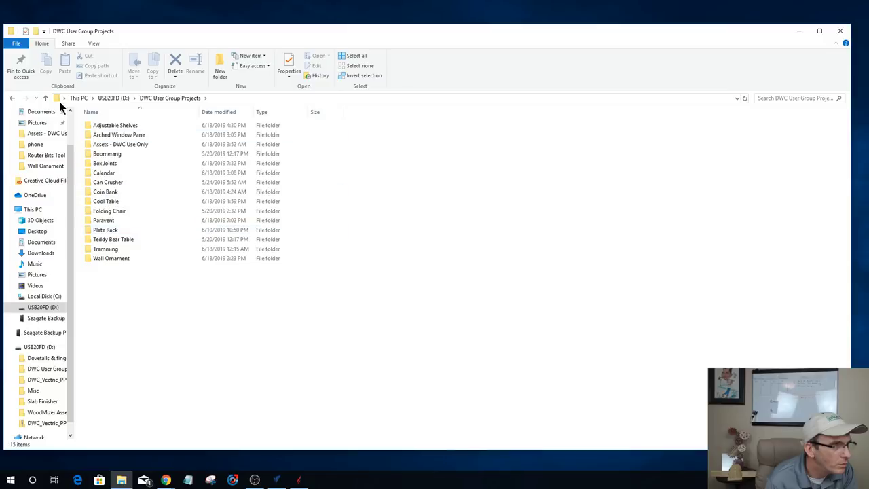
{"action": "double_click", "coordinate": [101, 144]}
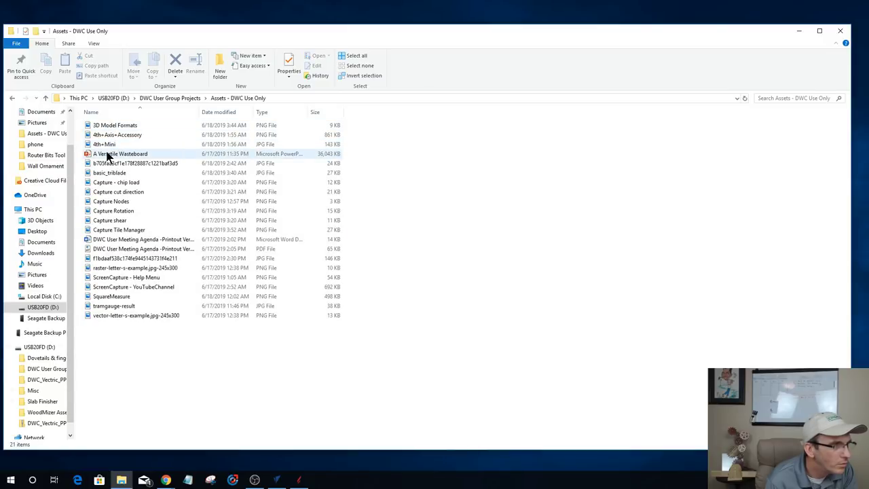
{"action": "left_click", "coordinate": [108, 155]}
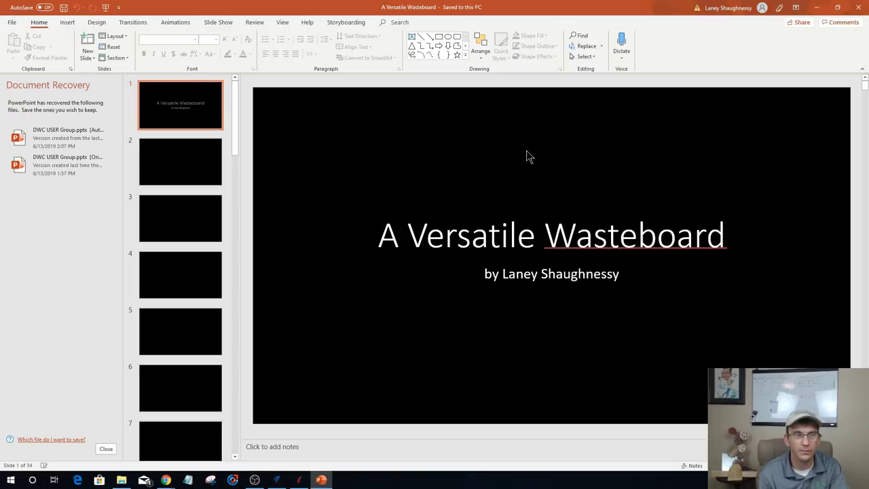
Step: Put the presentation window away and return to the frame job's 2D view in VCarve Pro
{"action": "double_click", "coordinate": [252, 10]}
{"action": "key", "text": "super+Down"}
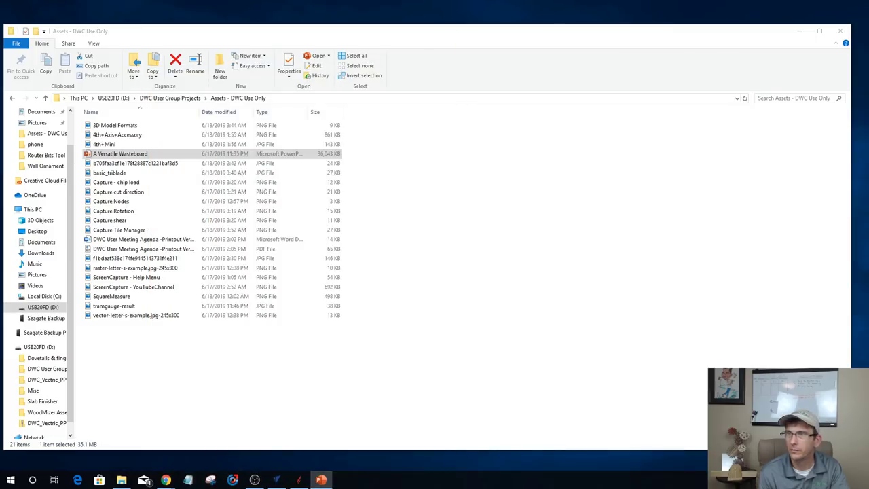
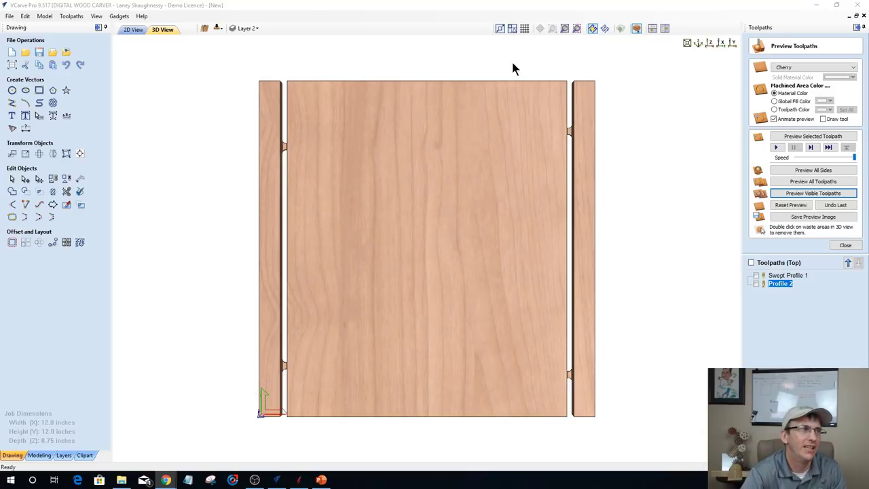
{"action": "left_click", "coordinate": [133, 30]}
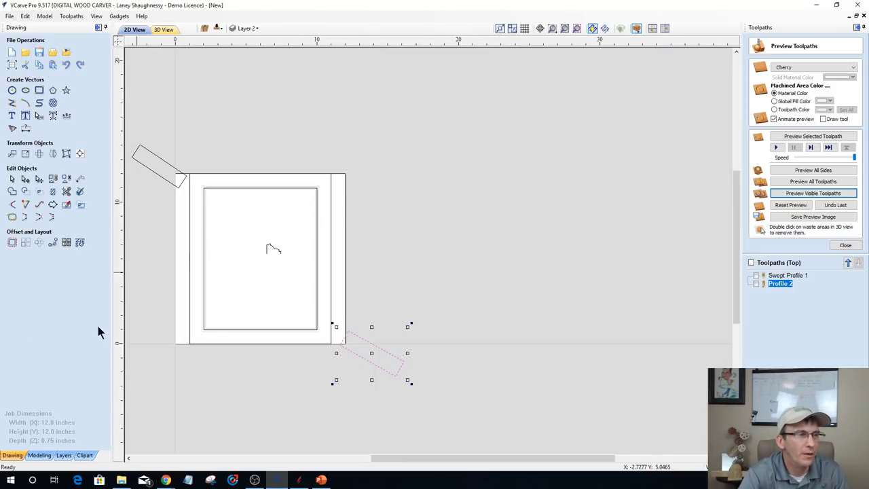
Step: Add a new layer with the default name Layer 3 and hide Layer 1 and Layer 2 in the 2D view
{"action": "scroll", "coordinate": [217, 235], "scroll_direction": "up", "scroll_amount": 6}
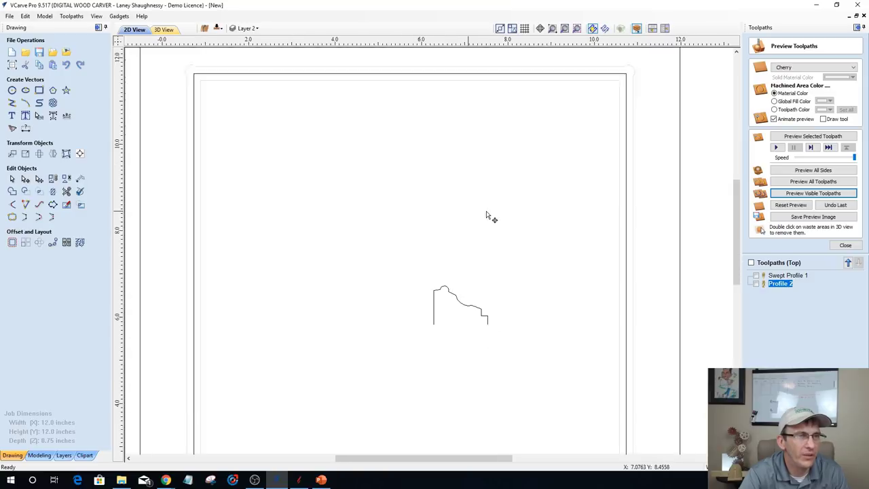
{"action": "scroll", "coordinate": [197, 210], "scroll_direction": "down", "scroll_amount": 1}
{"action": "scroll", "coordinate": [310, 217], "scroll_direction": "up", "scroll_amount": 1}
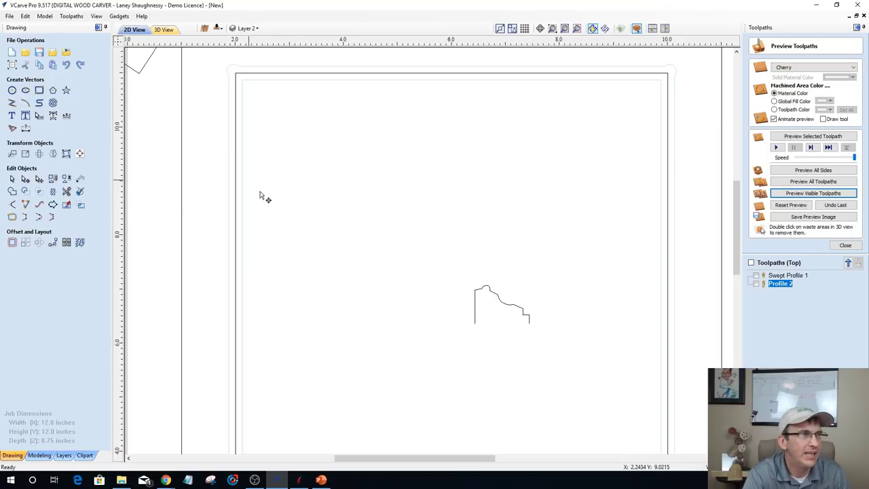
{"action": "left_click", "coordinate": [261, 28]}
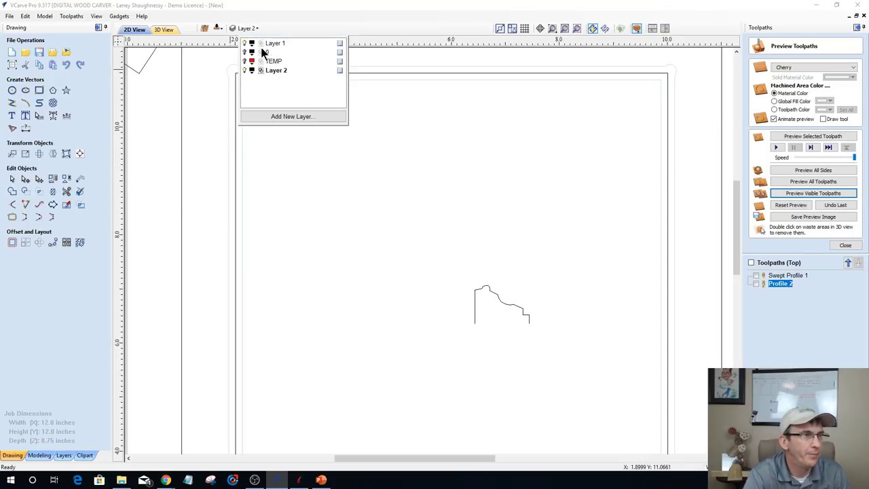
{"action": "left_click", "coordinate": [267, 114]}
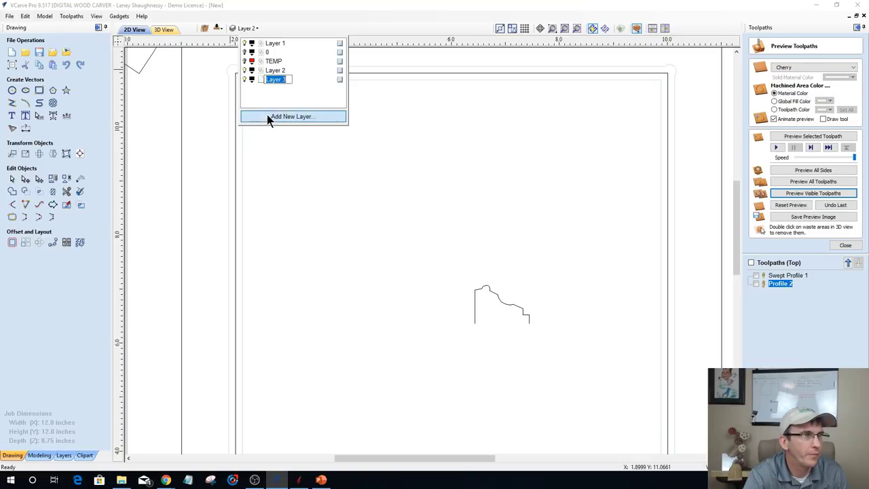
{"action": "left_click", "coordinate": [246, 43]}
{"action": "left_click", "coordinate": [245, 71]}
{"action": "scroll", "coordinate": [277, 204], "scroll_direction": "down", "scroll_amount": 2}
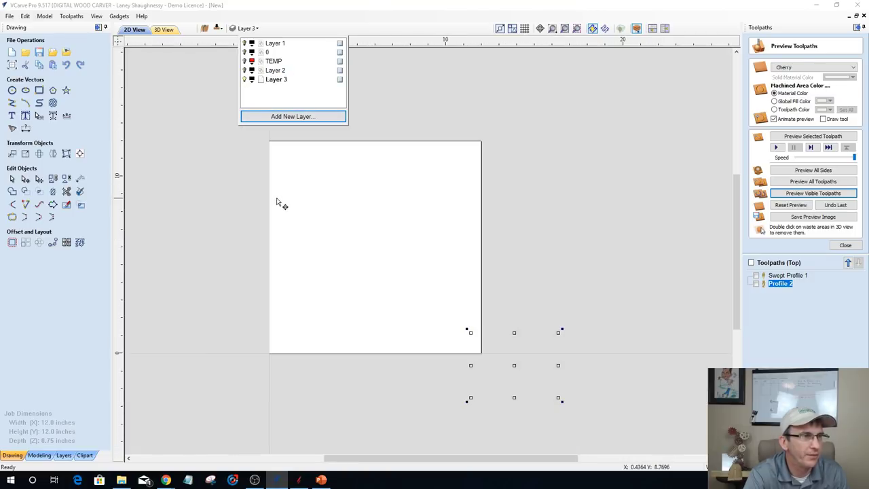
{"action": "left_click", "coordinate": [651, 275]}
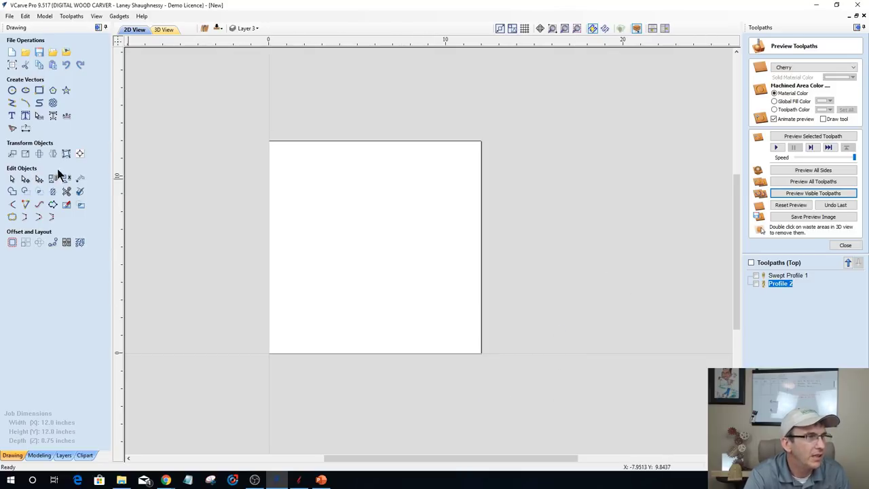
{"action": "left_click", "coordinate": [39, 91]}
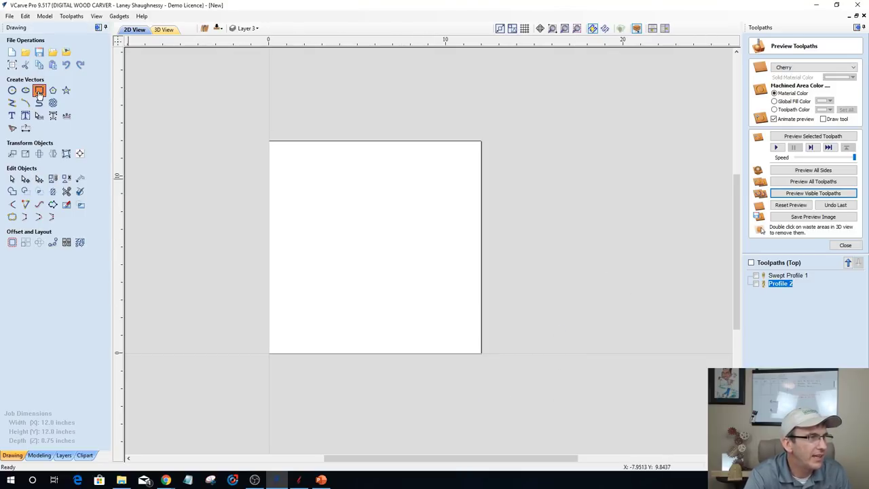
{"action": "left_click_drag", "start_coordinate": [335, 277], "coordinate": [414, 297]}
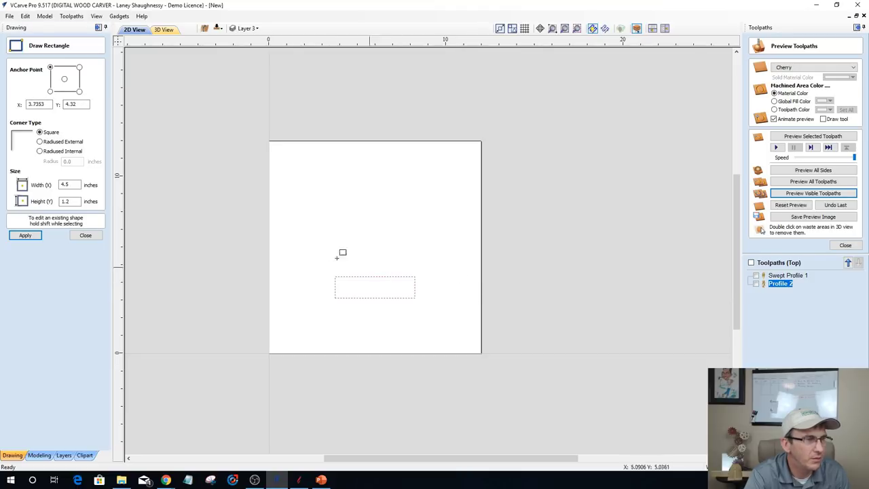
{"action": "key", "text": "Escape"}
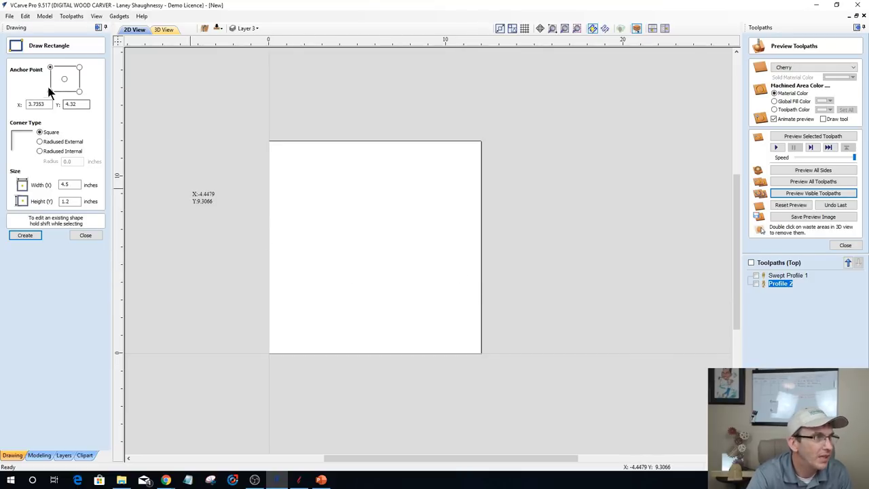
{"action": "left_click", "coordinate": [80, 234]}
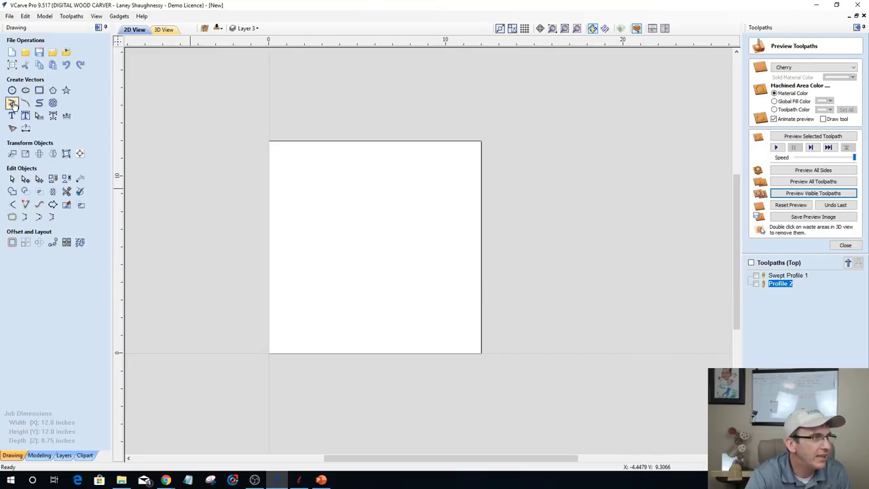
Step: Draw a horizontal polyline segment about 6 inches long across the lower part of the job, ending at about X 9
{"action": "left_click", "coordinate": [12, 103]}
{"action": "left_click", "coordinate": [317, 313]}
{"action": "scroll", "coordinate": [422, 314], "scroll_direction": "up", "scroll_amount": 1}
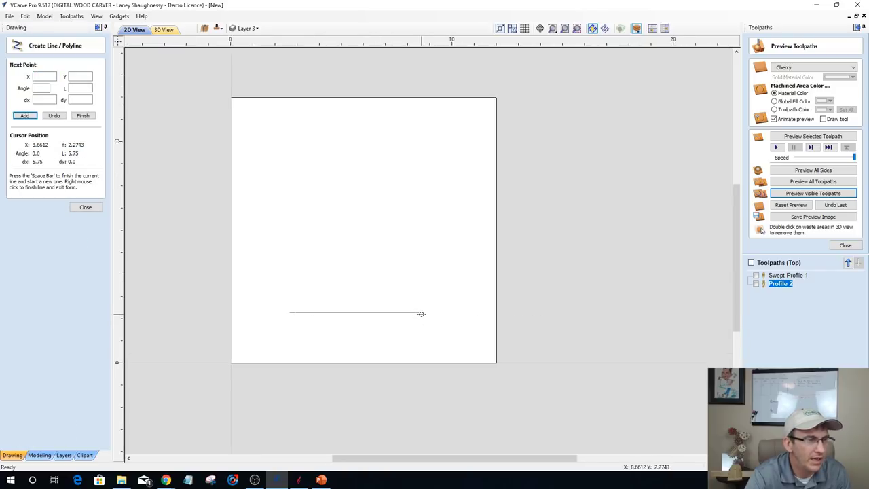
{"action": "scroll", "coordinate": [421, 314], "scroll_direction": "up", "scroll_amount": 2}
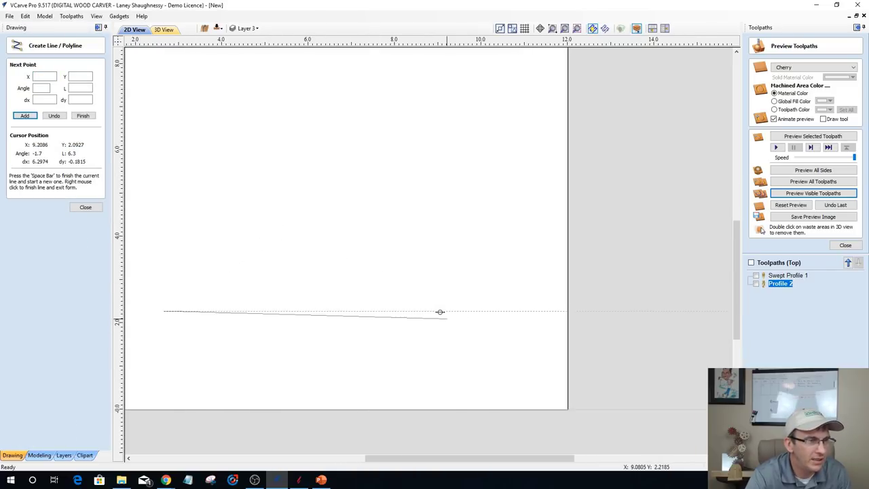
{"action": "left_click", "coordinate": [438, 311]}
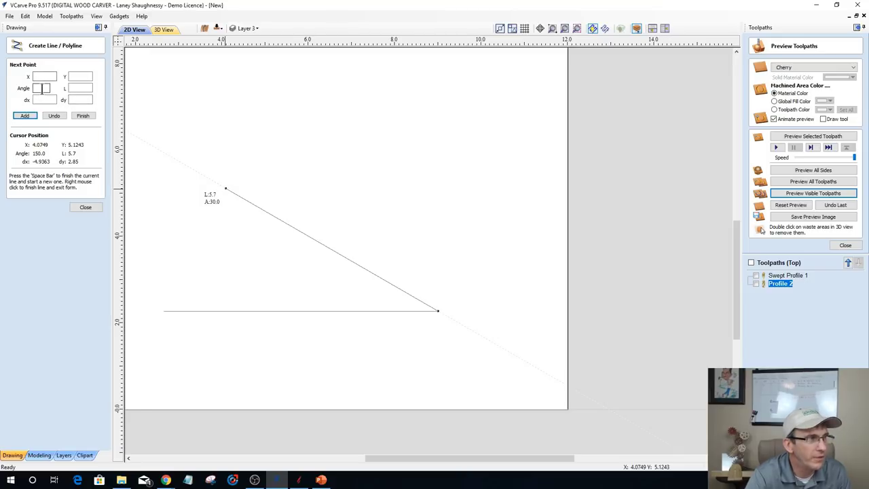
Step: Add a line from the horizontal line's right end at an angle of 125° and a length of 2 inches, and finish drawing
{"action": "left_click", "coordinate": [42, 88]}
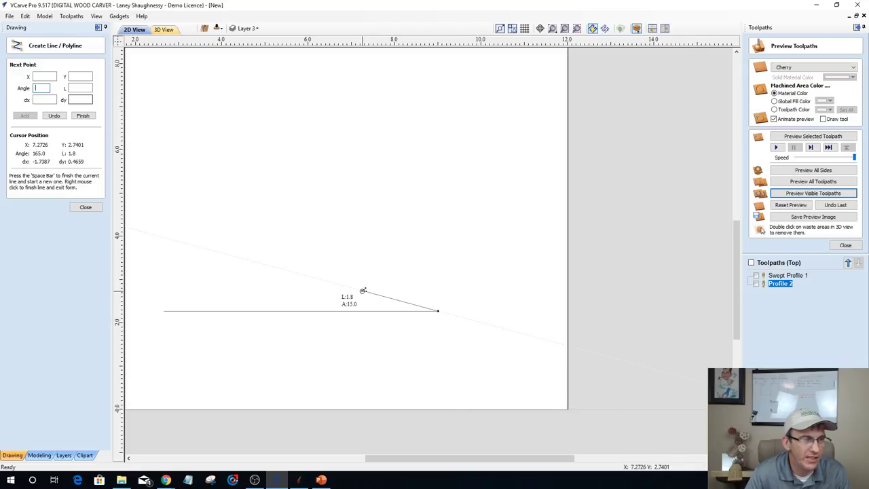
{"action": "key", "text": "space"}
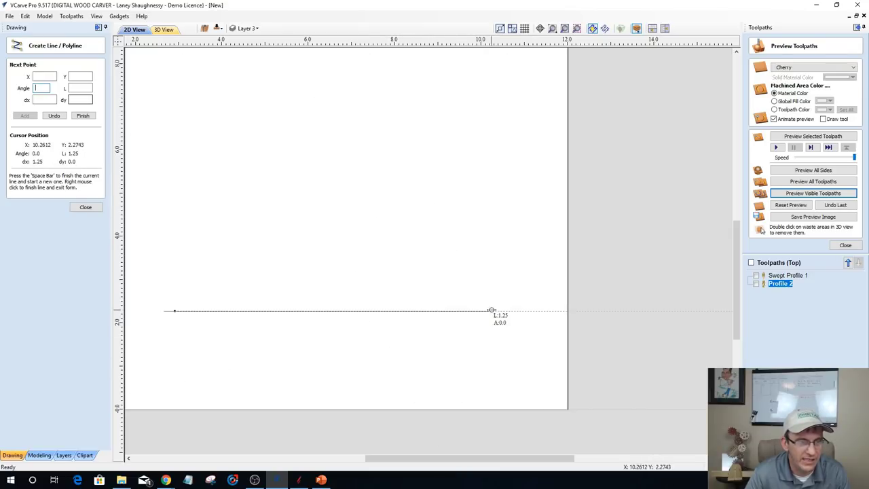
{"action": "left_click", "coordinate": [437, 311]}
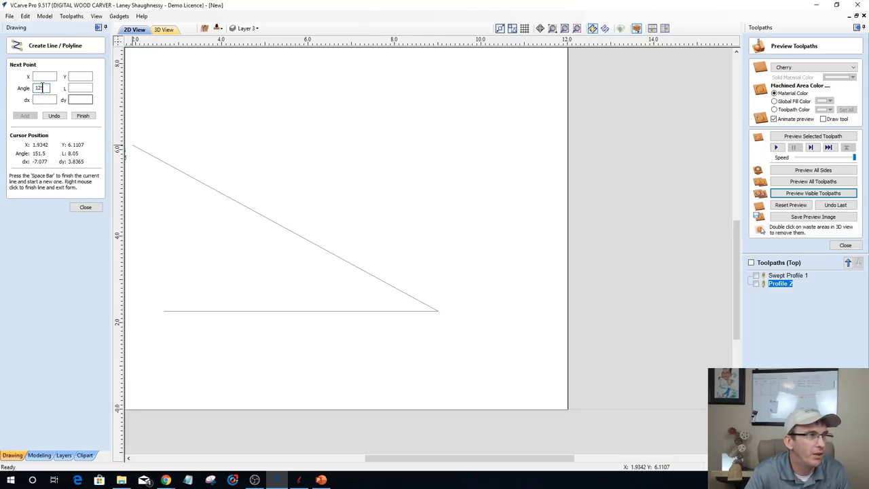
{"action": "left_click", "coordinate": [82, 87]}
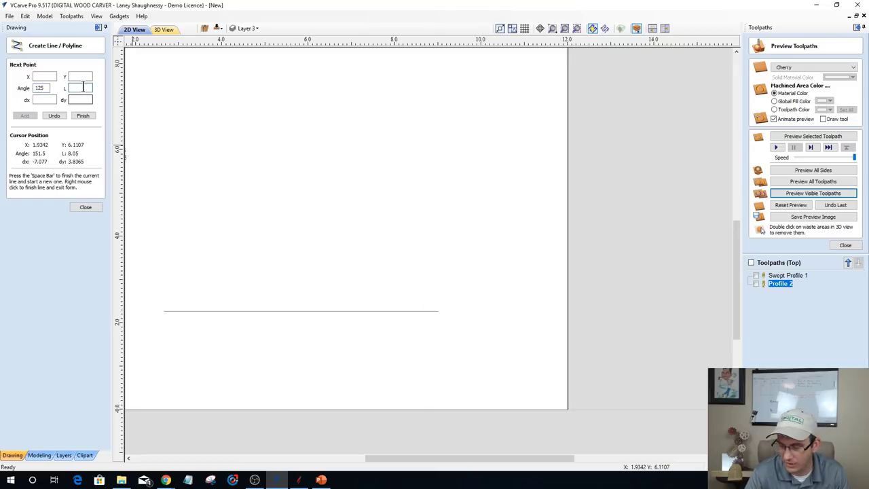
{"action": "type", "text": "2"}
{"action": "left_click", "coordinate": [26, 114]}
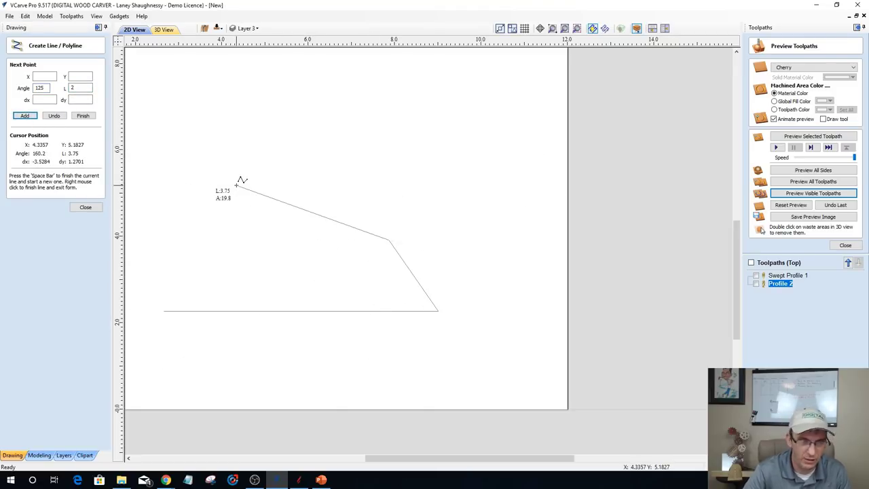
{"action": "key", "text": "space"}
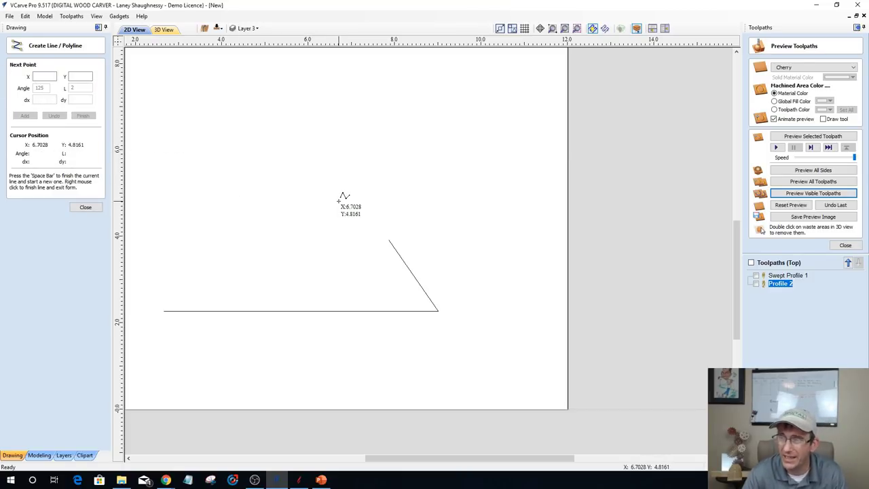
{"action": "left_click", "coordinate": [94, 206]}
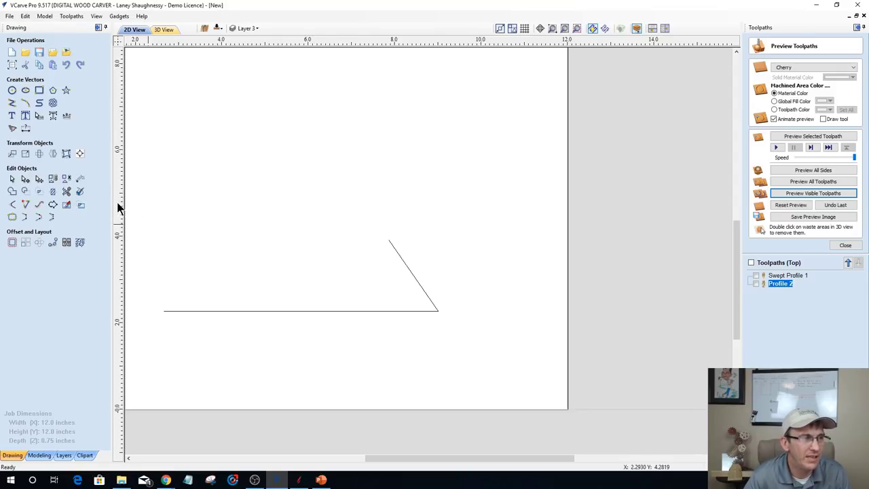
Step: Place two vertical guides, one at about X 5.15 inches and one through the corner where the two lines meet
{"action": "left_click_drag", "start_coordinate": [119, 196], "coordinate": [272, 267]}
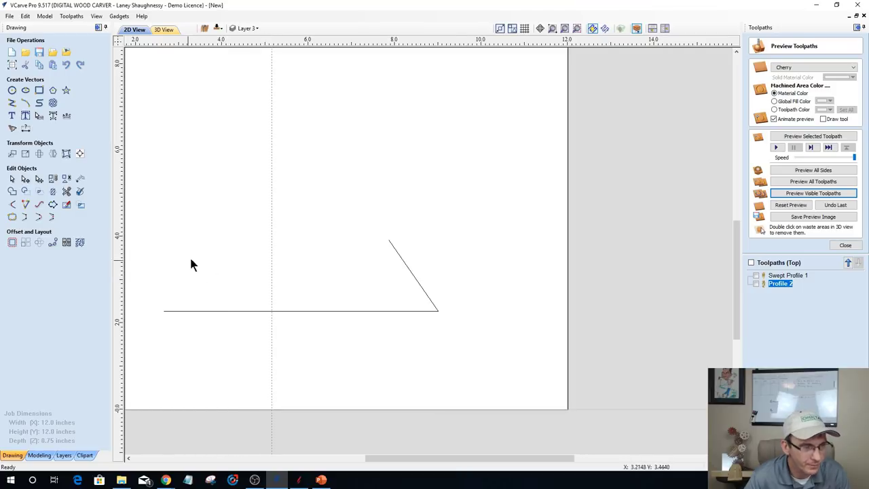
{"action": "left_click_drag", "start_coordinate": [118, 223], "coordinate": [438, 310]}
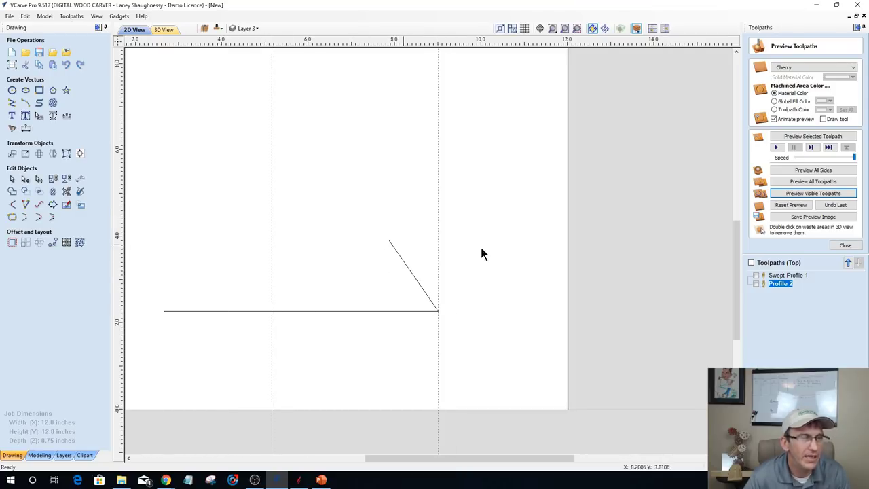
{"action": "double_click", "coordinate": [438, 266]}
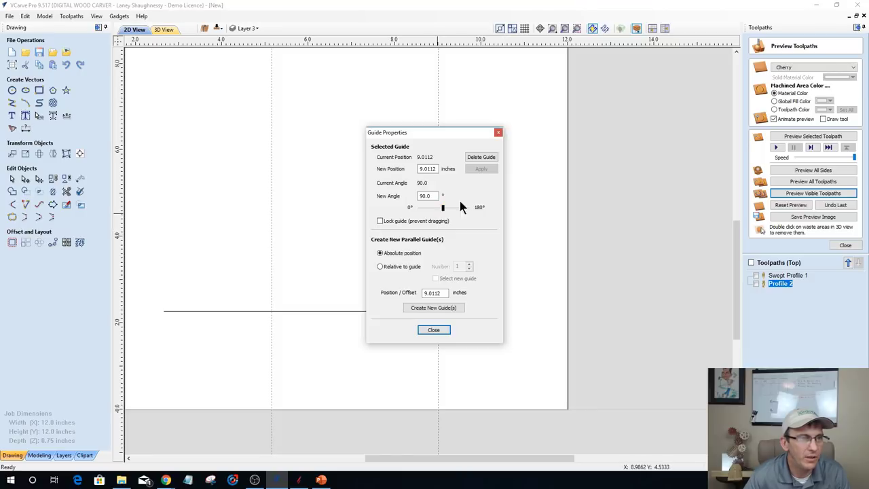
{"action": "left_click", "coordinate": [498, 131]}
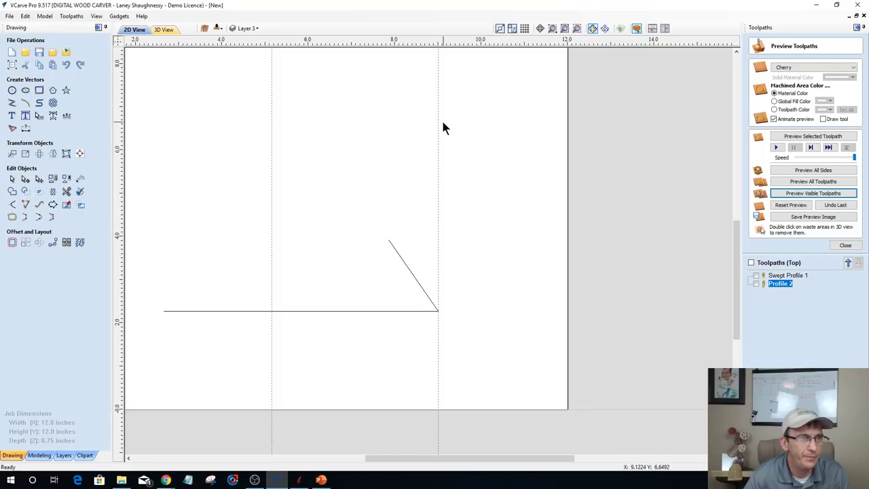
Step: Rotate the corner guide to 135° and move it so that it crosses the horizontal line just left of the corner
{"action": "double_click", "coordinate": [438, 126]}
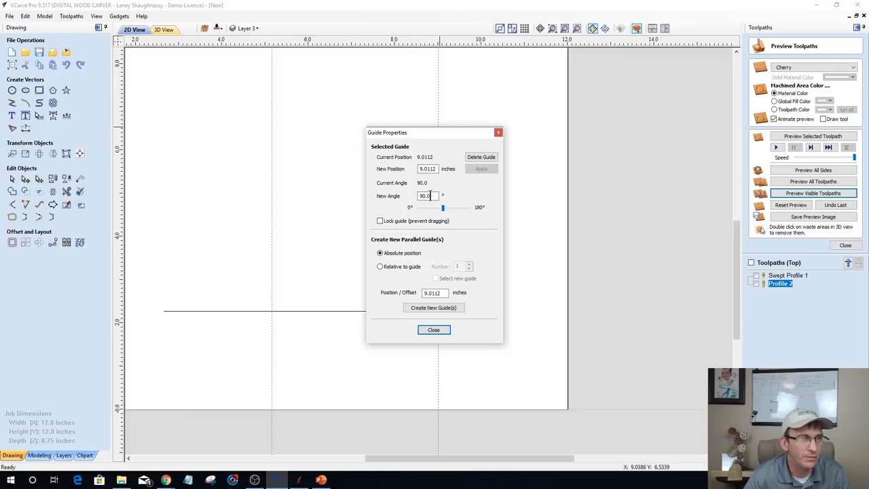
{"action": "left_click_drag", "start_coordinate": [429, 196], "coordinate": [398, 216]}
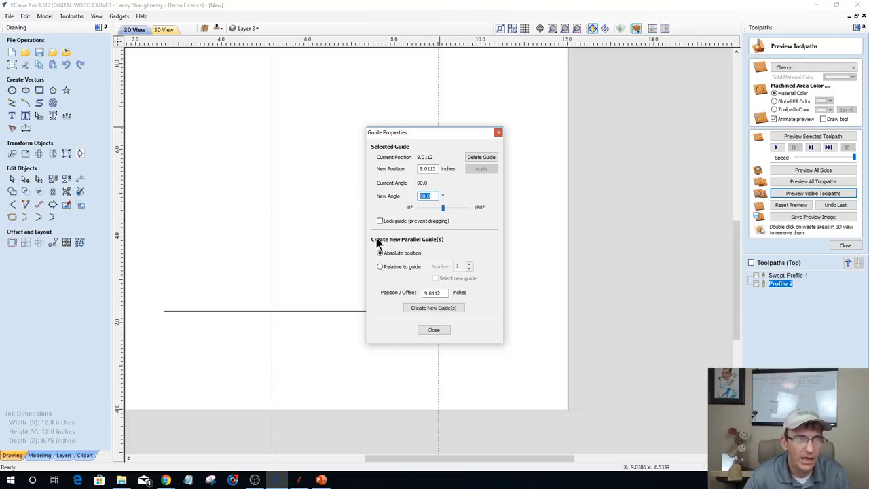
{"action": "left_click_drag", "start_coordinate": [443, 208], "coordinate": [454, 213]}
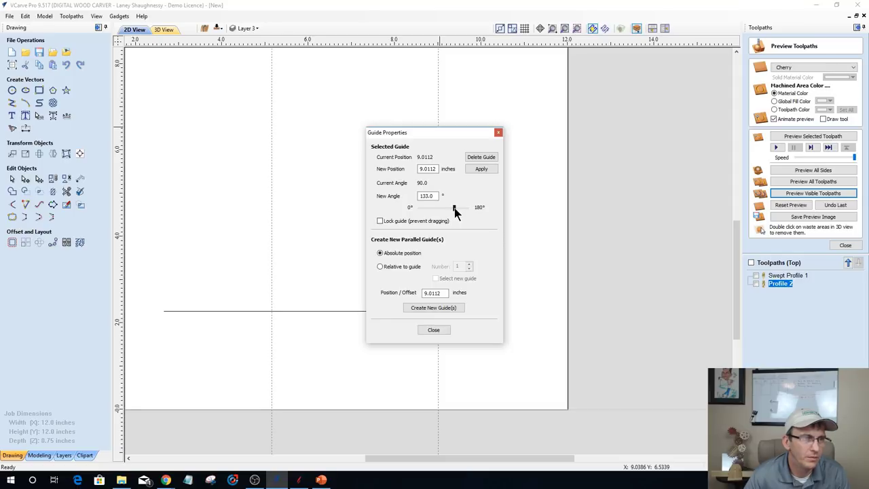
{"action": "left_click_drag", "start_coordinate": [455, 213], "coordinate": [457, 214]}
{"action": "left_click", "coordinate": [479, 169]}
{"action": "left_click", "coordinate": [434, 330]}
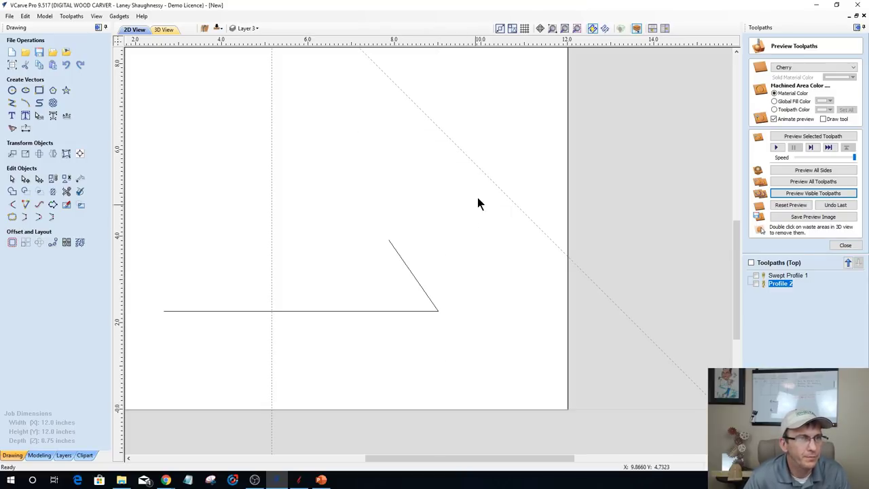
{"action": "left_click_drag", "start_coordinate": [480, 175], "coordinate": [300, 199]}
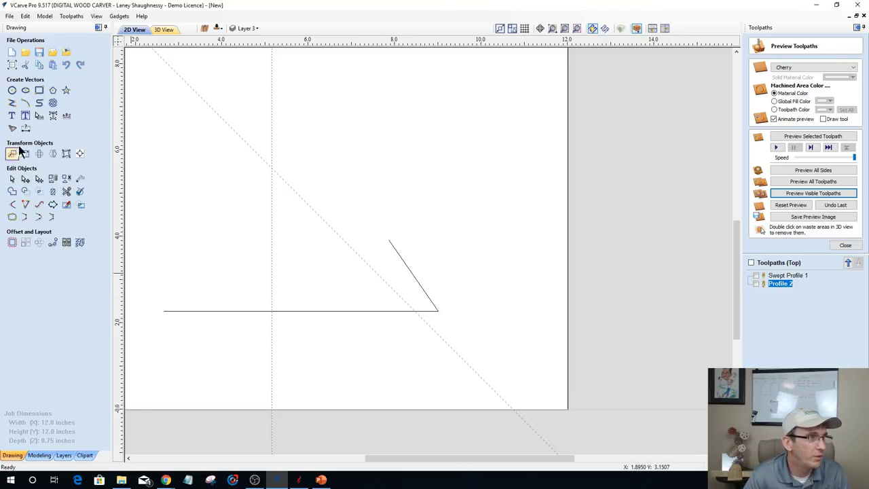
Step: Draw a polyline from the horizontal line up the vertical guide to the guides' intersection and down the angled guide, about 4.68 inches, to the horizontal line
{"action": "left_click", "coordinate": [12, 102]}
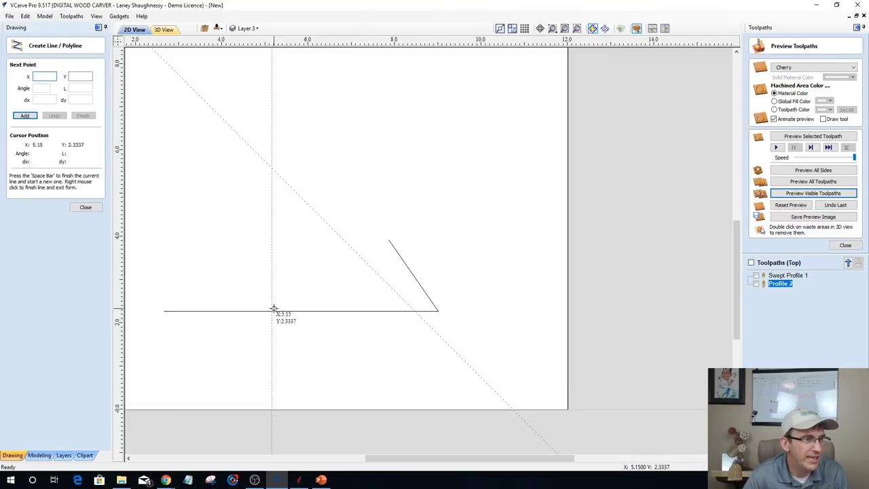
{"action": "left_click", "coordinate": [271, 311]}
{"action": "left_click", "coordinate": [272, 169]}
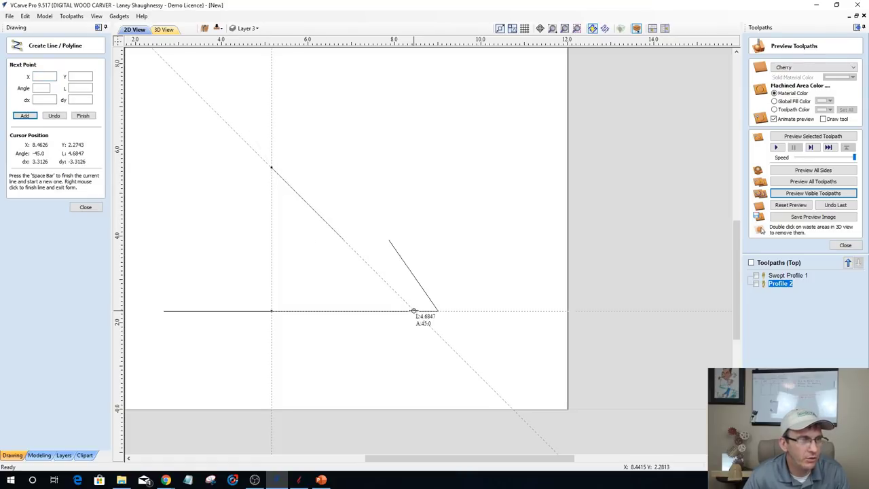
{"action": "left_click", "coordinate": [414, 310]}
{"action": "key", "text": "space"}
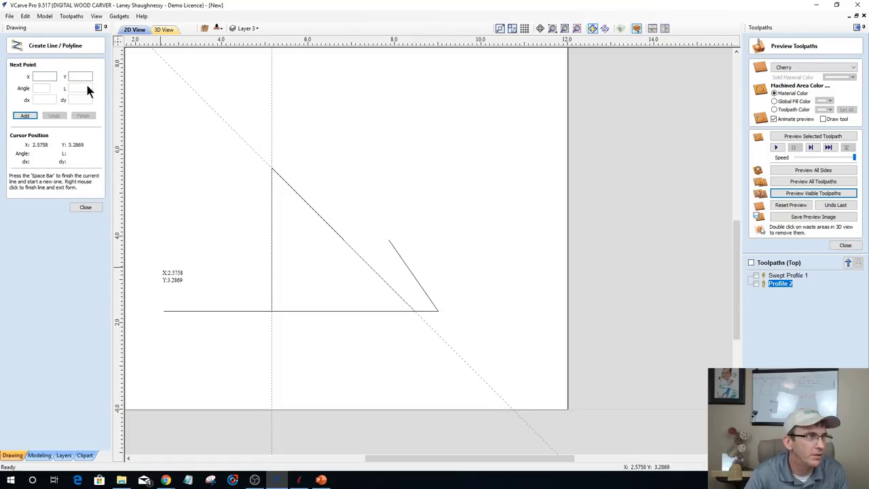
Step: Hide the guide lines in the 2D view
{"action": "left_click", "coordinate": [102, 17]}
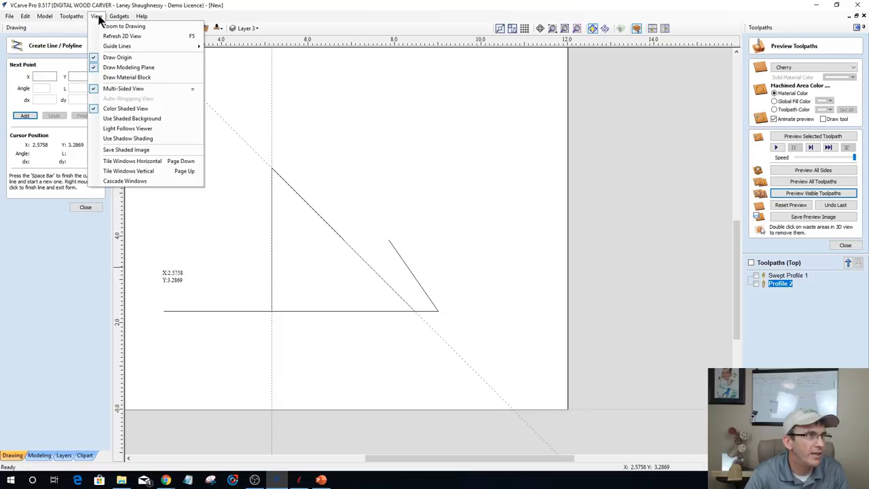
{"action": "mouse_move", "coordinate": [148, 50]}
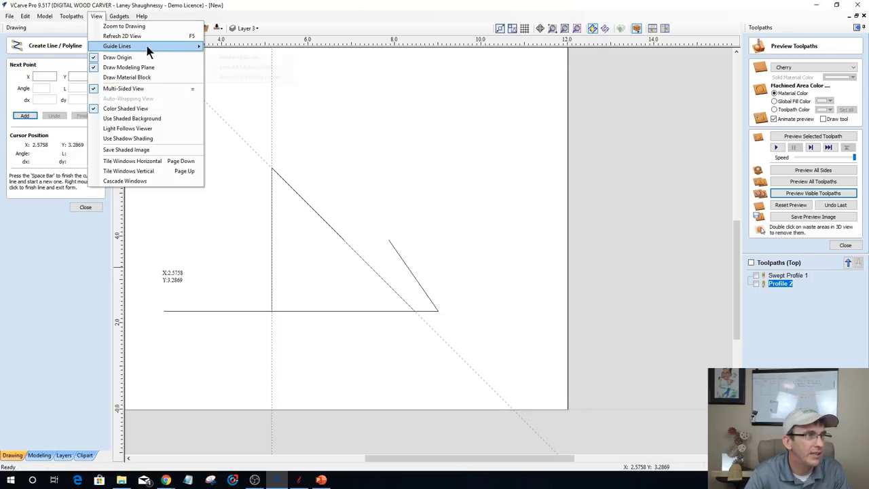
{"action": "left_click", "coordinate": [217, 46]}
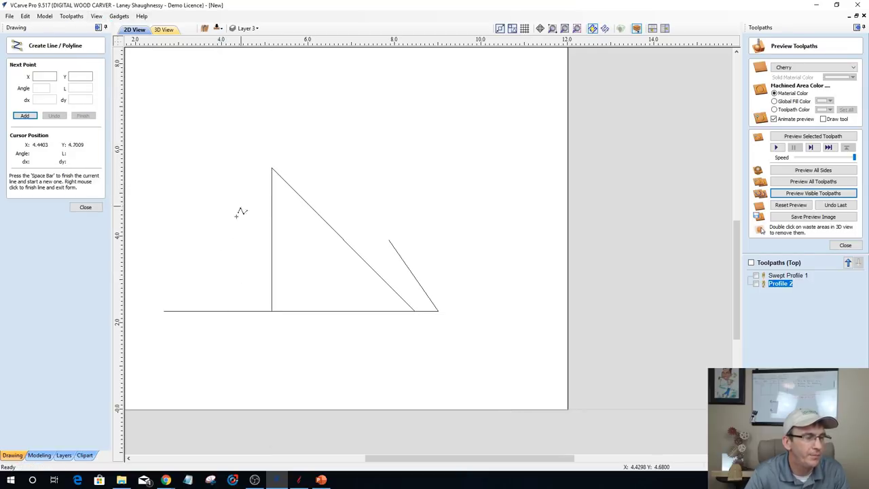
Step: Add a vertical guide at X 7.7 inches, crossing the triangle's sloping side, and rotate it to 87°
{"action": "left_click", "coordinate": [95, 208]}
{"action": "left_click_drag", "start_coordinate": [115, 204], "coordinate": [381, 170]}
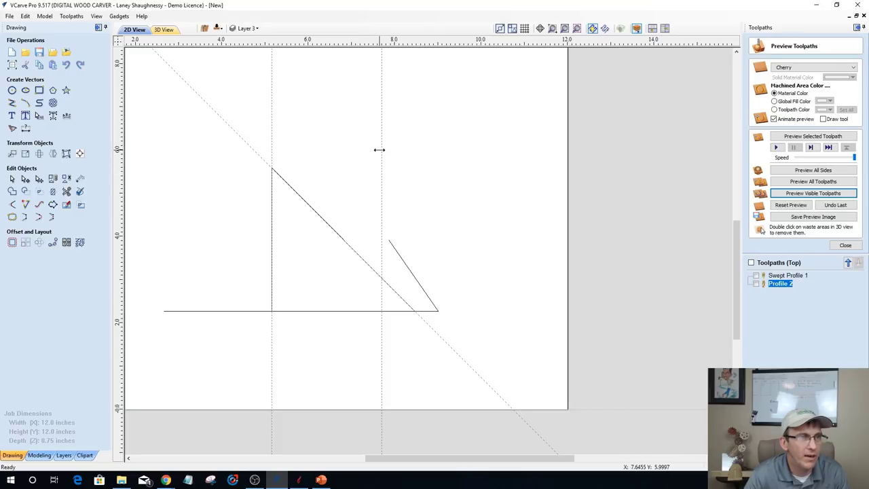
{"action": "double_click", "coordinate": [382, 150]}
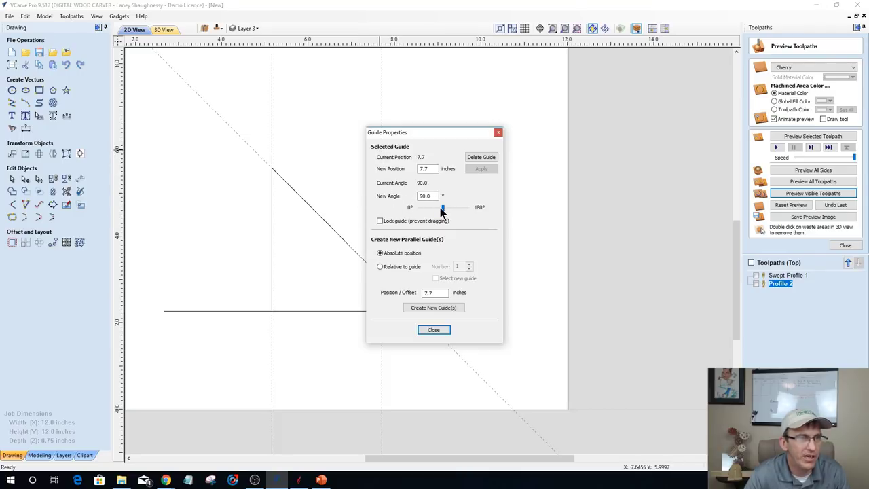
{"action": "left_click_drag", "start_coordinate": [443, 208], "coordinate": [423, 216]}
{"action": "left_click_drag", "start_coordinate": [475, 217], "coordinate": [442, 216]}
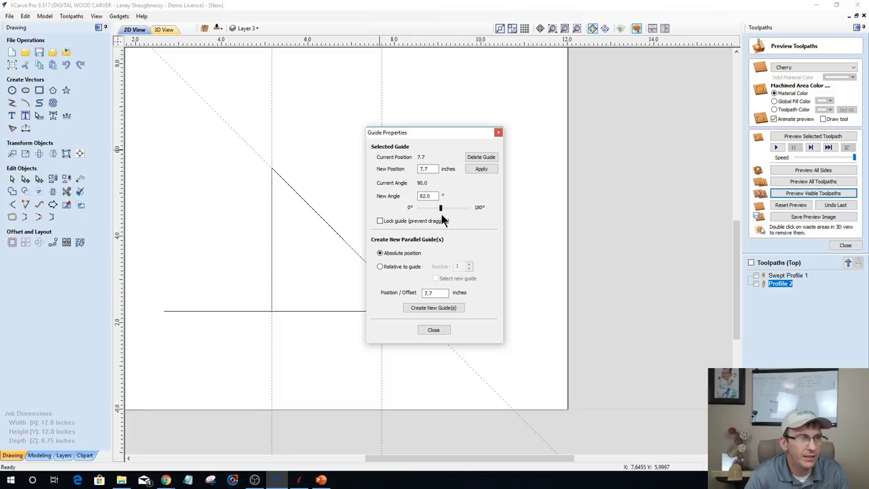
{"action": "left_click", "coordinate": [480, 169]}
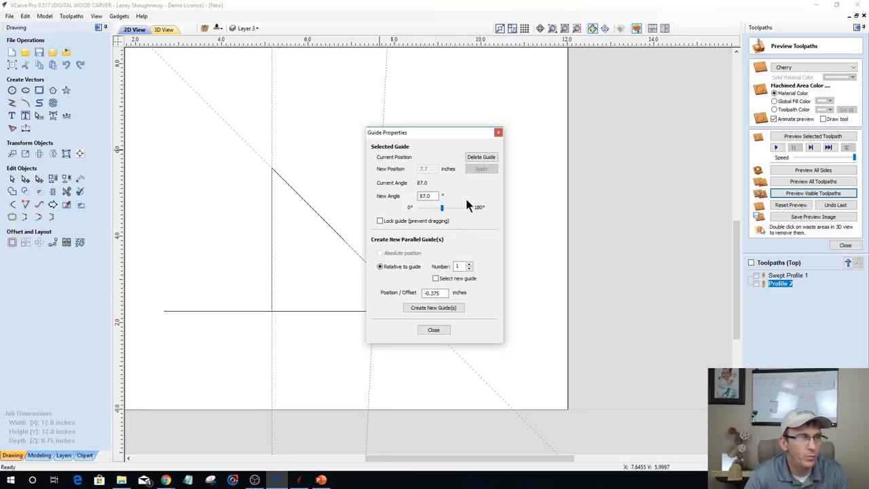
{"action": "left_click", "coordinate": [432, 331]}
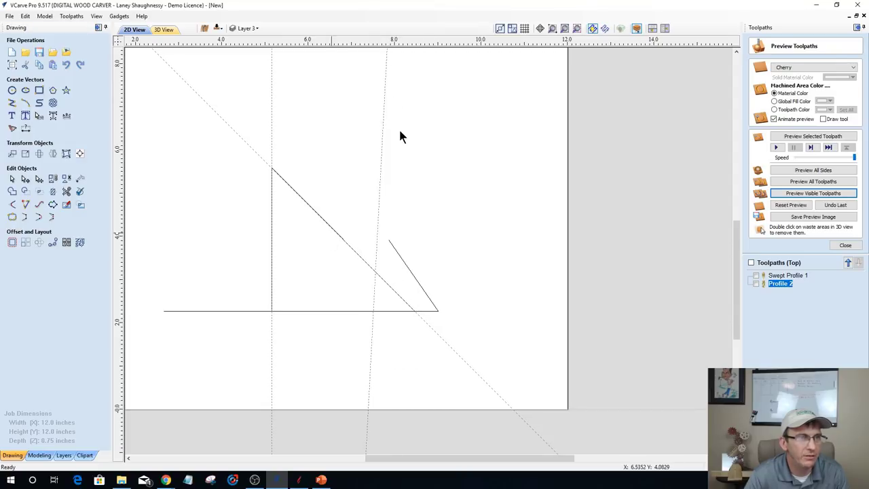
Step: Draw a polyline from the angled guides' intersection about 2.85 inches up the 87° guide, across to the vertical guide and down to the triangle's apex
{"action": "left_click", "coordinate": [11, 103]}
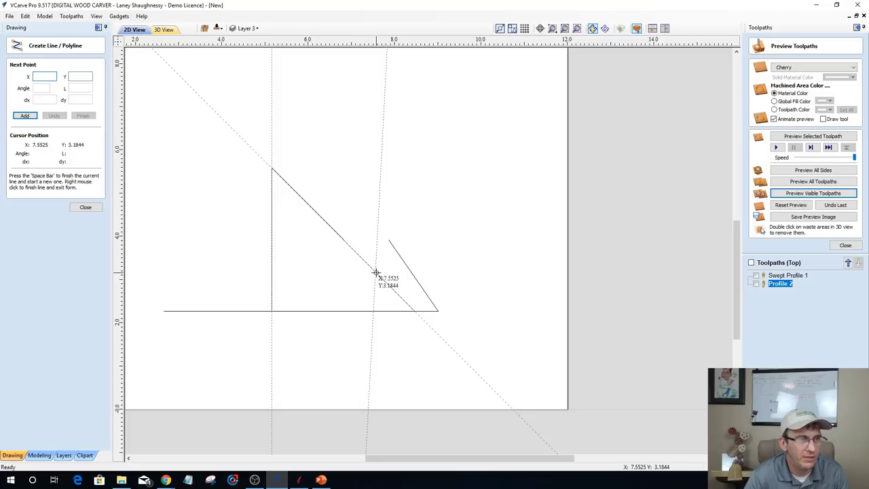
{"action": "left_click", "coordinate": [375, 264]}
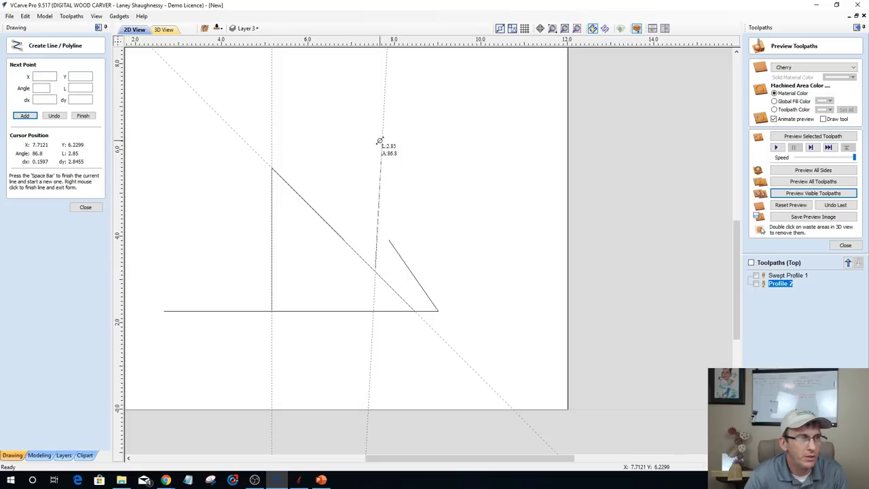
{"action": "left_click", "coordinate": [382, 139]}
{"action": "left_click", "coordinate": [271, 139]}
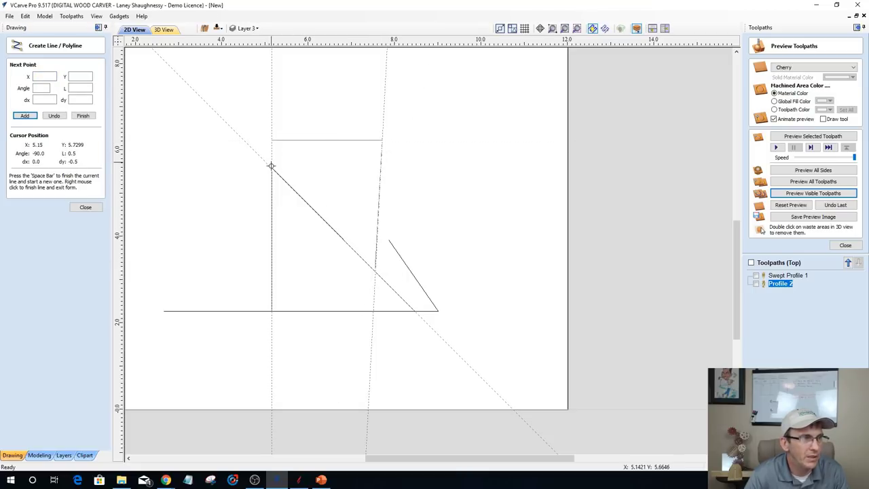
{"action": "left_click", "coordinate": [272, 168]}
{"action": "key", "text": "space"}
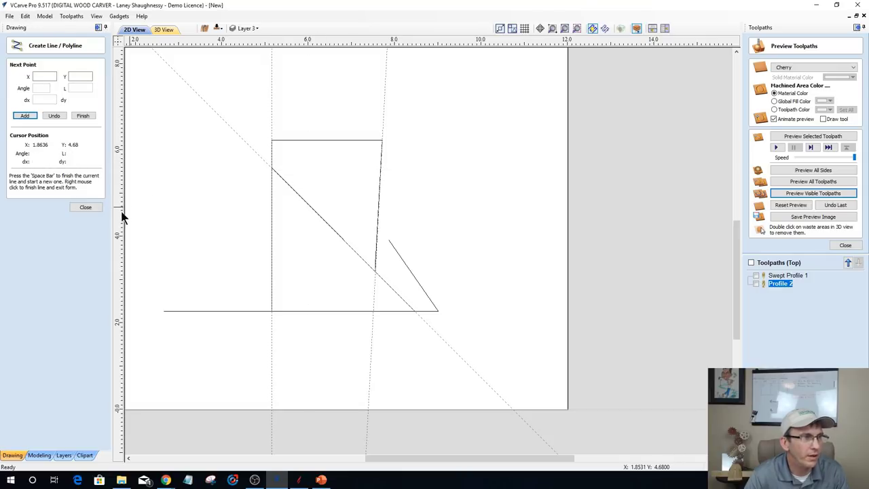
{"action": "left_click", "coordinate": [85, 207]}
Step: Hide the guide lines in the 2D view again
{"action": "left_click", "coordinate": [97, 15]}
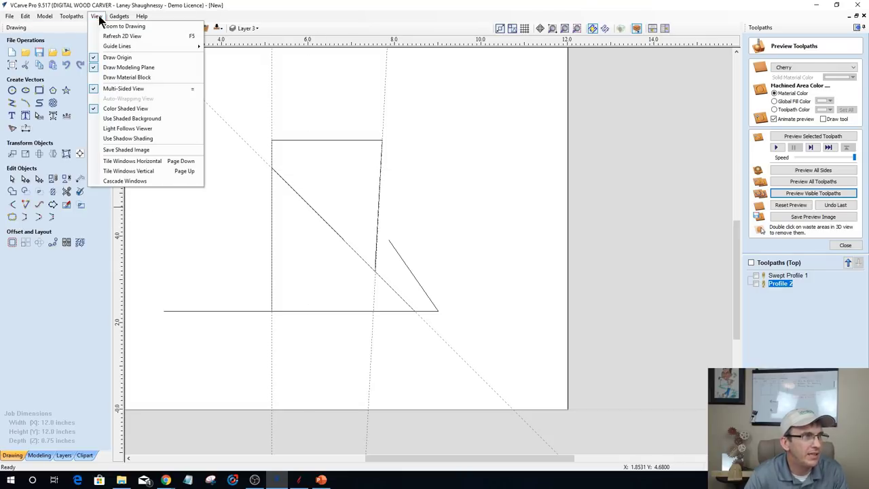
{"action": "mouse_move", "coordinate": [143, 48]}
{"action": "left_click", "coordinate": [238, 46]}
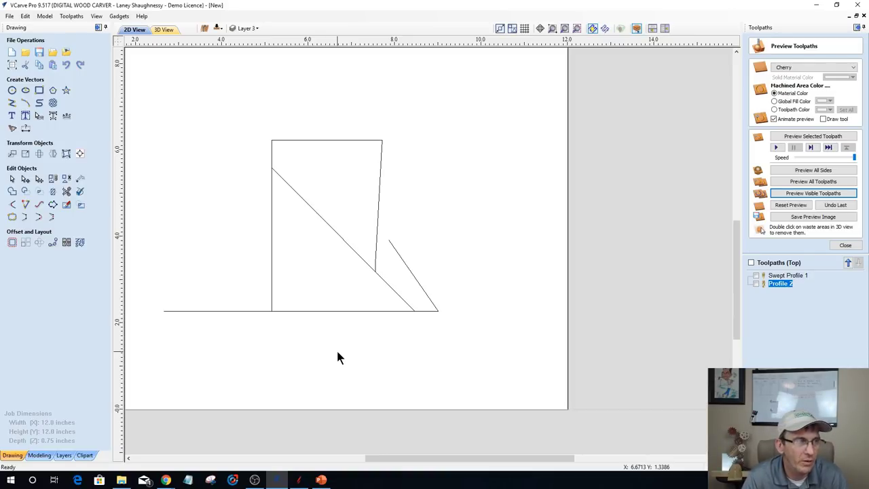
Step: Start a polyline in the empty area beside the drawn shapes and add a segment at 90° with a length of 5 inches
{"action": "left_click", "coordinate": [12, 103]}
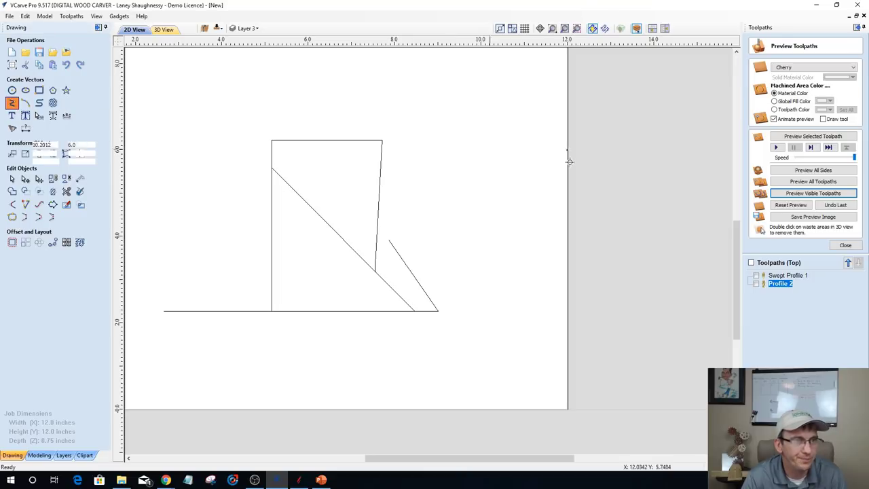
{"action": "left_click", "coordinate": [514, 161]}
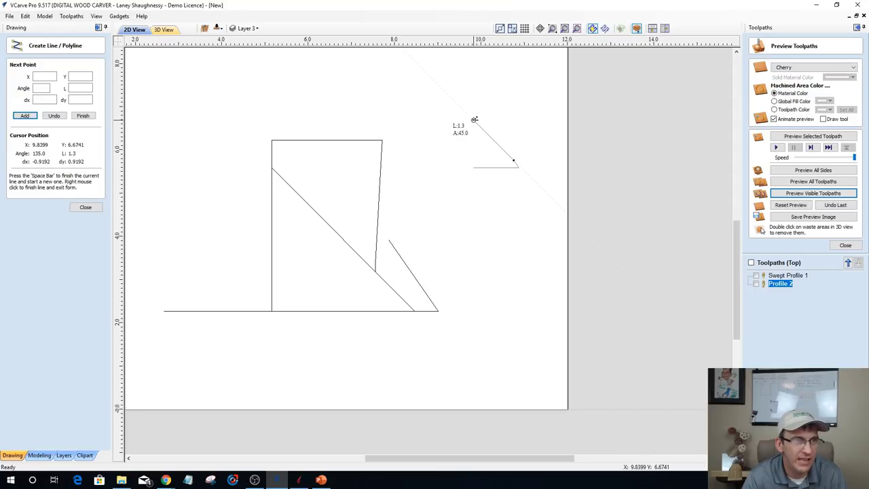
{"action": "left_click", "coordinate": [35, 87]}
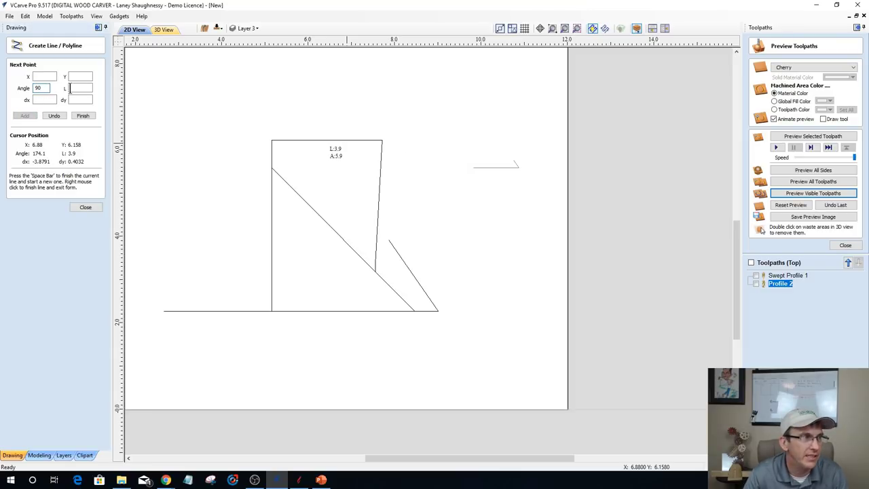
{"action": "left_click", "coordinate": [74, 87]}
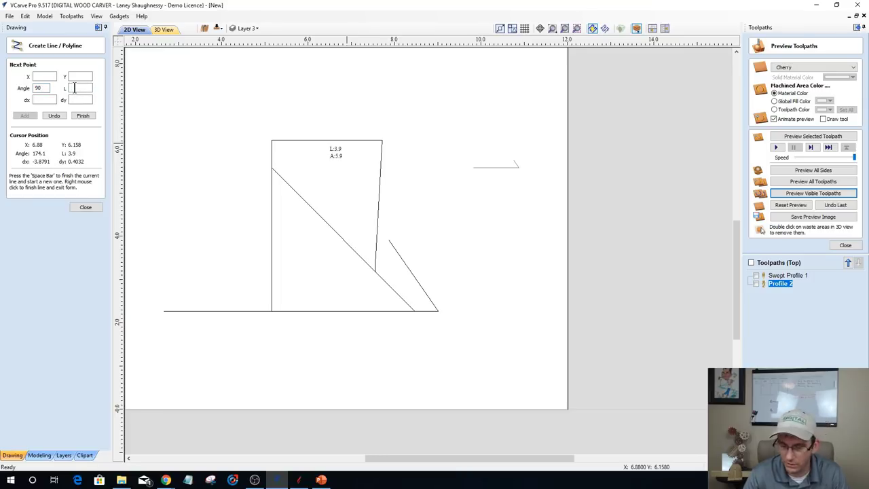
{"action": "type", "text": "5"}
{"action": "left_click", "coordinate": [25, 116]}
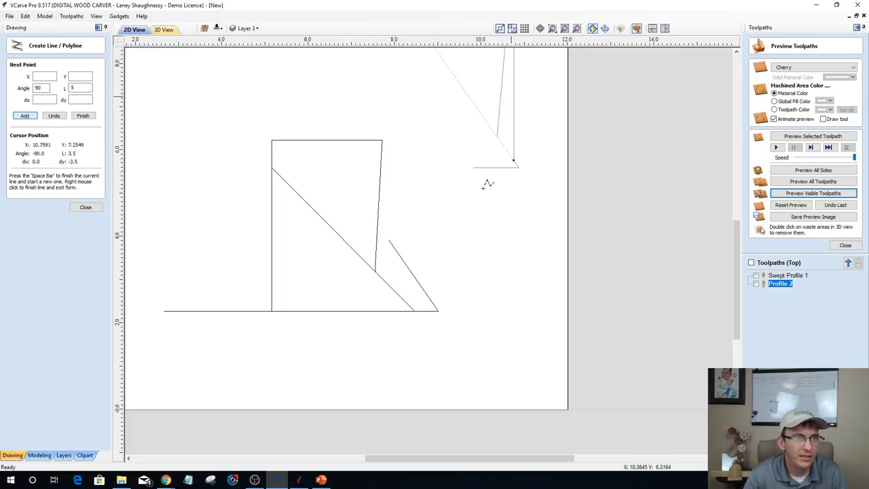
Step: Add a 4-inch segment at an angle of 125° to the polyline and leave the line tool without finishing the line
{"action": "scroll", "coordinate": [486, 184], "scroll_direction": "down", "scroll_amount": 3}
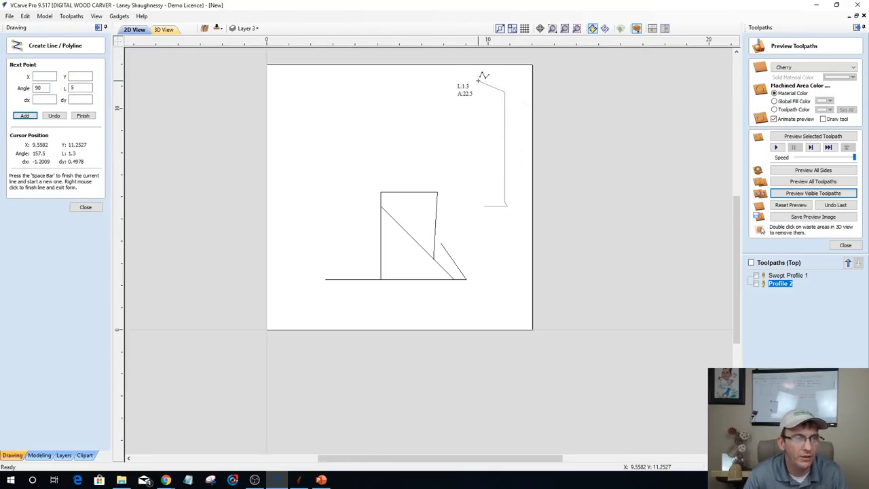
{"action": "double_click", "coordinate": [39, 87]}
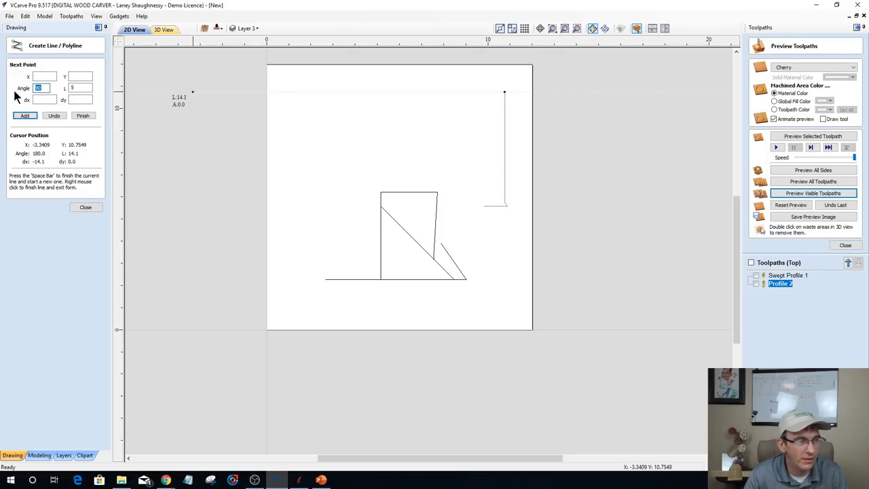
{"action": "type", "text": "125"}
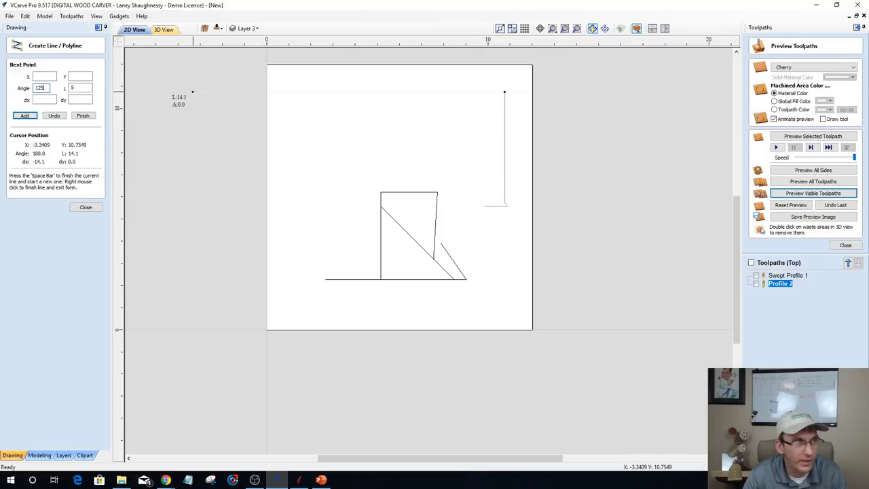
{"action": "key", "text": "Tab"}
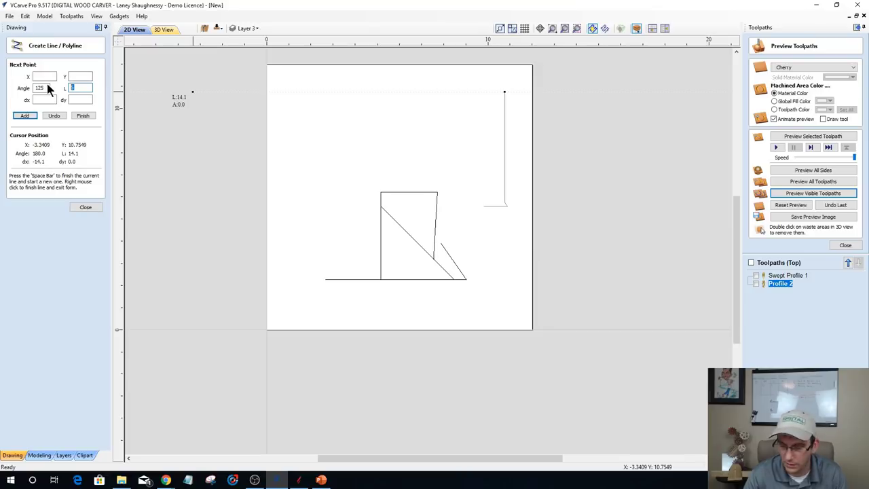
{"action": "type", "text": "4"}
{"action": "left_click", "coordinate": [24, 115]}
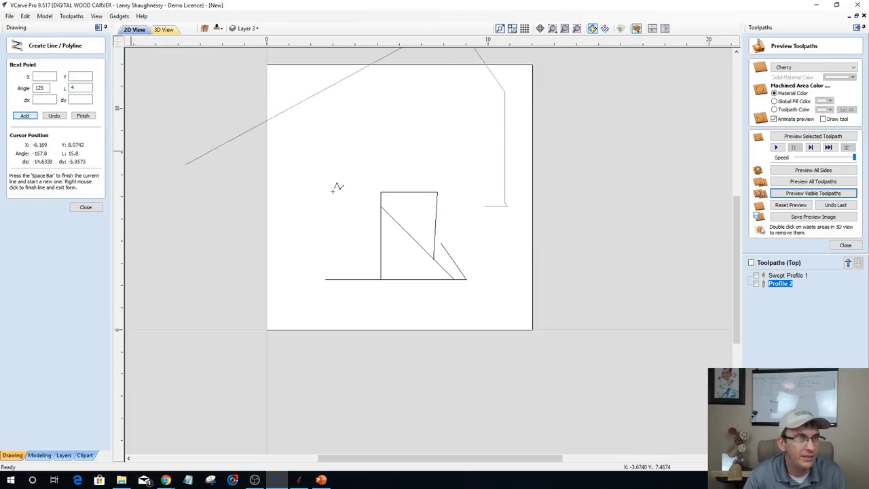
{"action": "scroll", "coordinate": [333, 190], "scroll_direction": "down", "scroll_amount": 2}
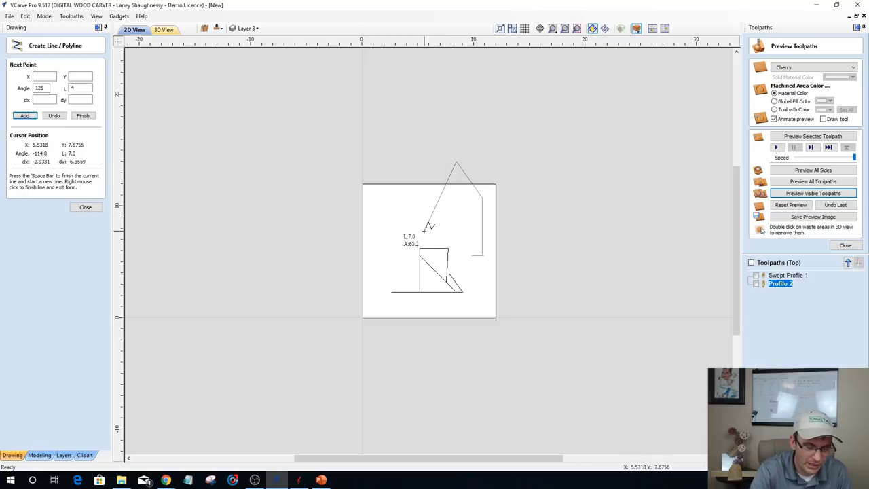
{"action": "left_click", "coordinate": [84, 208]}
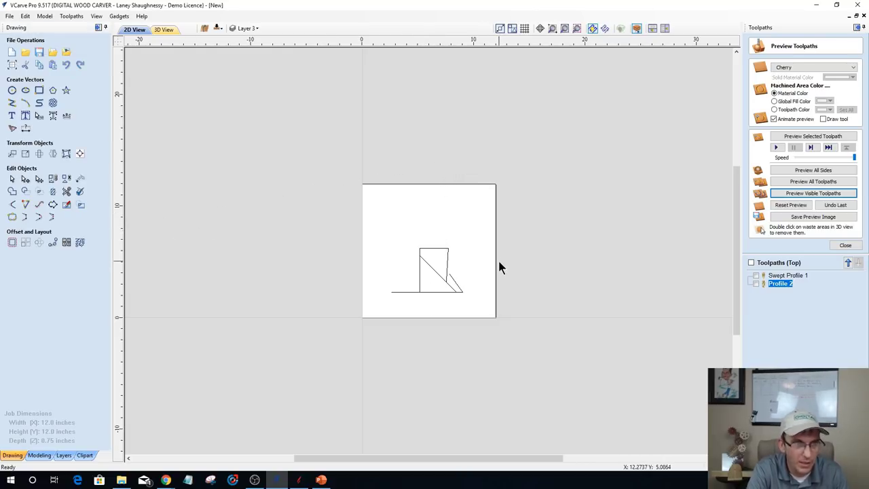
Step: Undo the drawn lines until the 2D view is empty
{"action": "scroll", "coordinate": [442, 285], "scroll_direction": "up", "scroll_amount": 5}
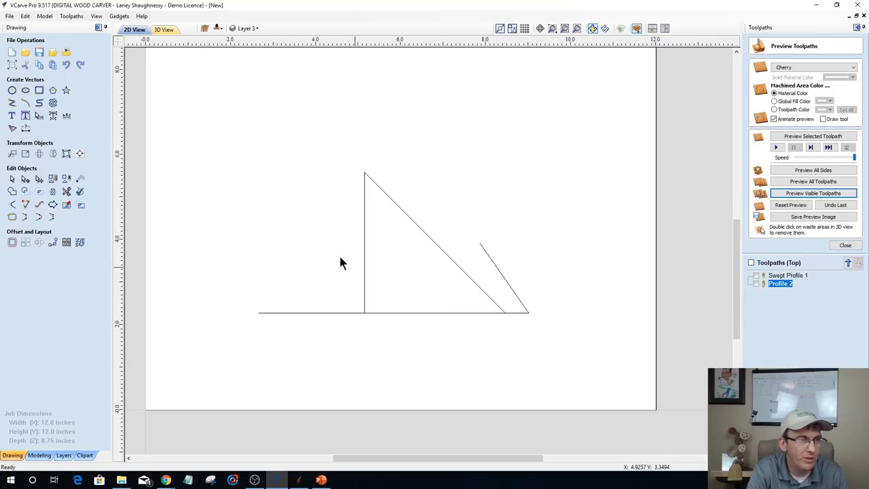
{"action": "key", "text": "ctrl+z"}
{"action": "key", "text": "ctrl+z"}
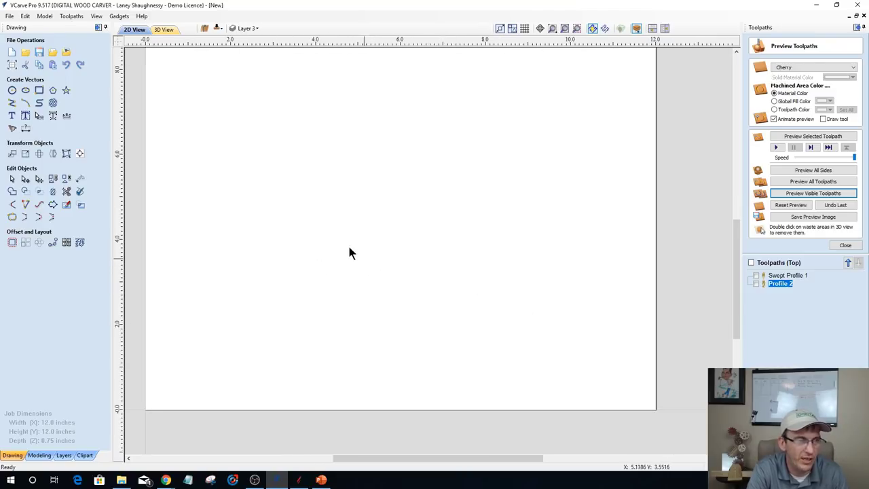